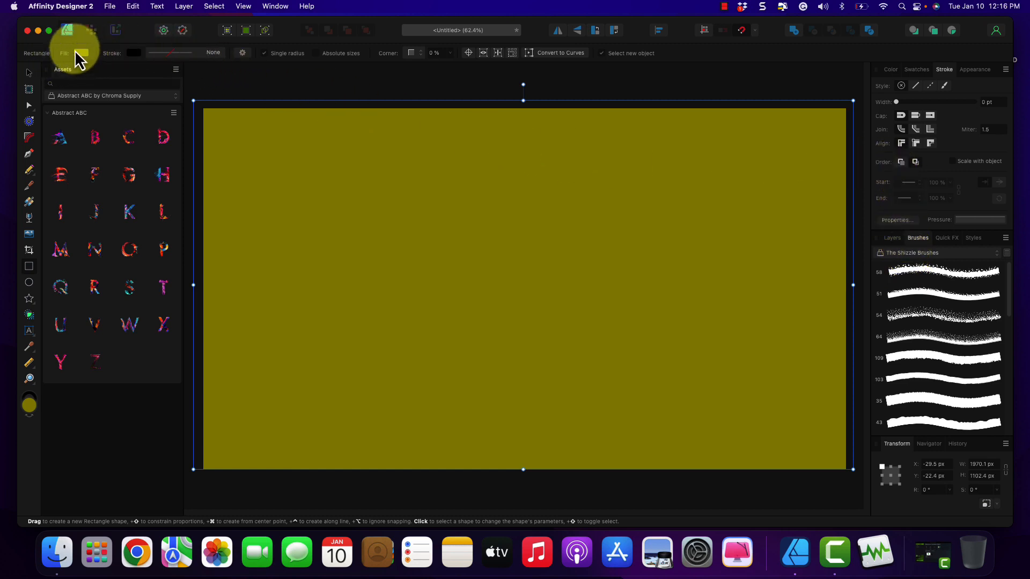
# Switch to the Pixel Persona and load the Textures brush category.
pyautogui.click(92, 30)
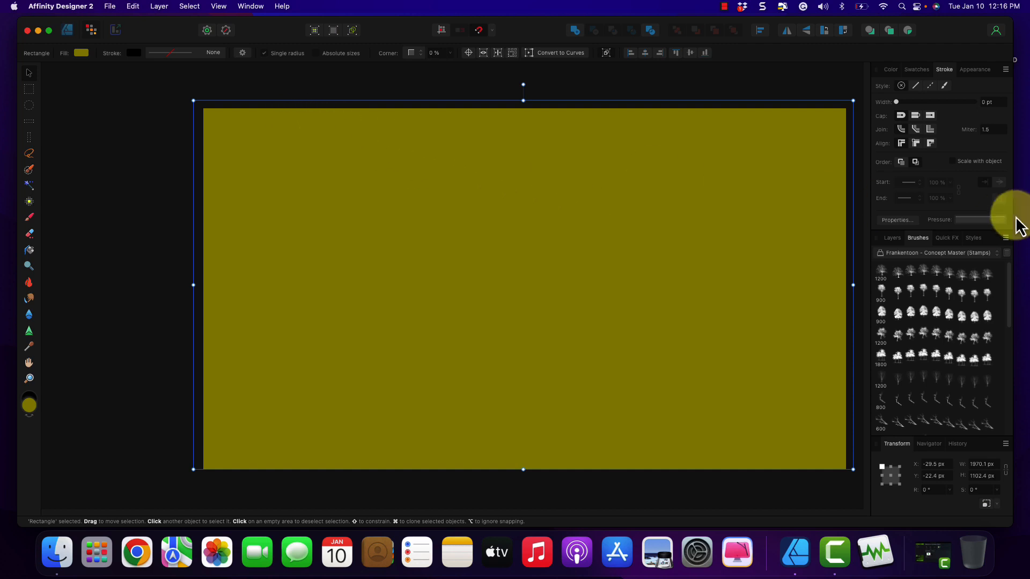
pyautogui.click(918, 256)
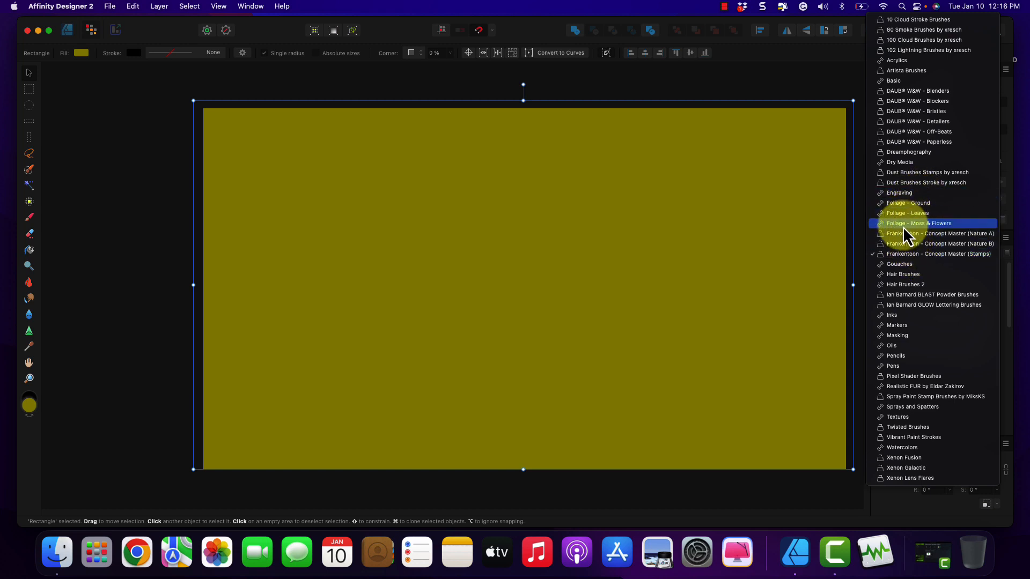
pyautogui.click(919, 417)
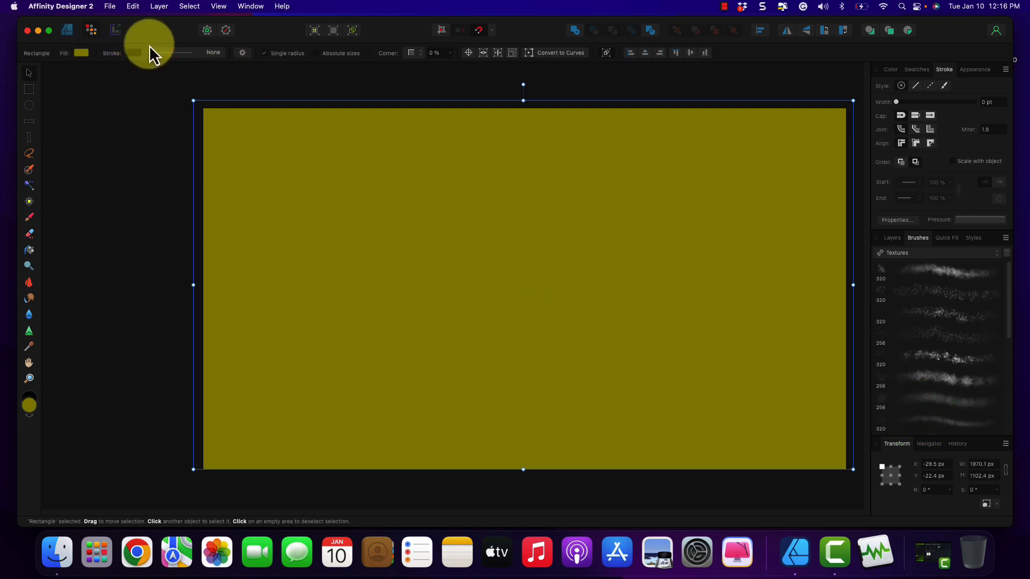
# Set the rectangle's stroke width to 2.5 pt.
pyautogui.click(164, 53)
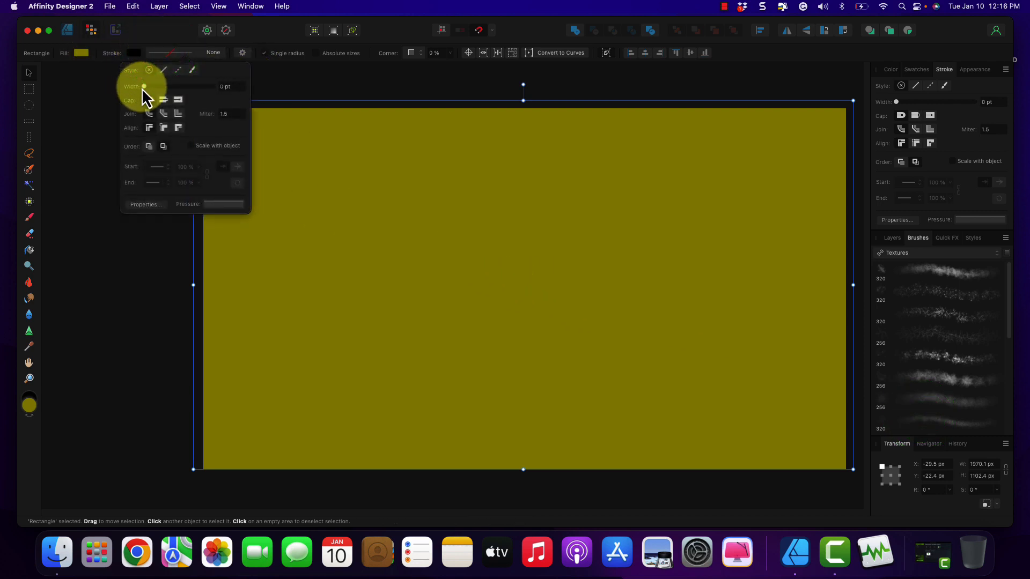
pyautogui.moveTo(141, 88); pyautogui.dragTo(161, 86)
pyautogui.click(154, 28)
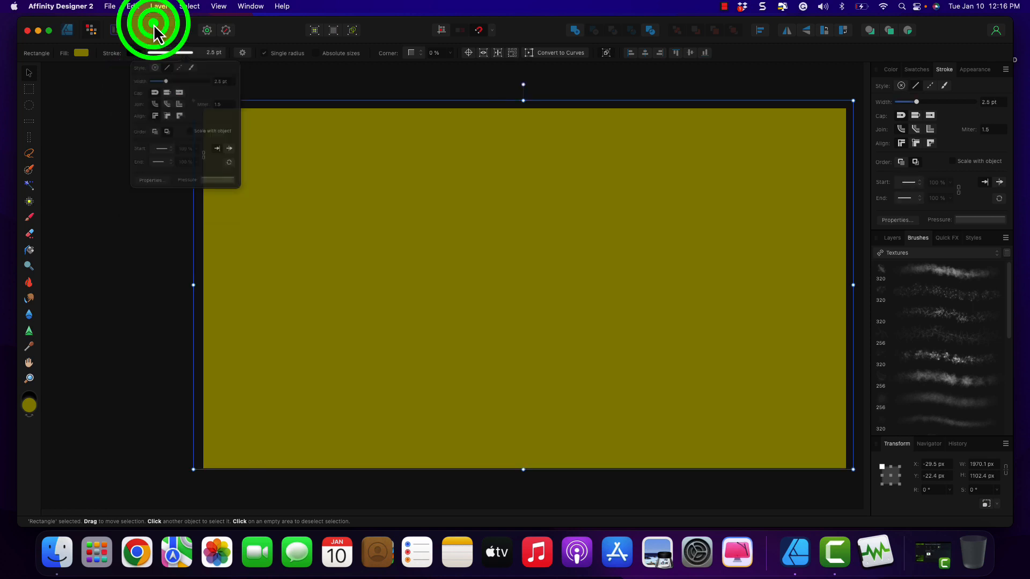
# Activate the Paint Brush Tool, try a black textured stroke across the upper part of the rectangle, and undo it.
pyautogui.click(30, 219)
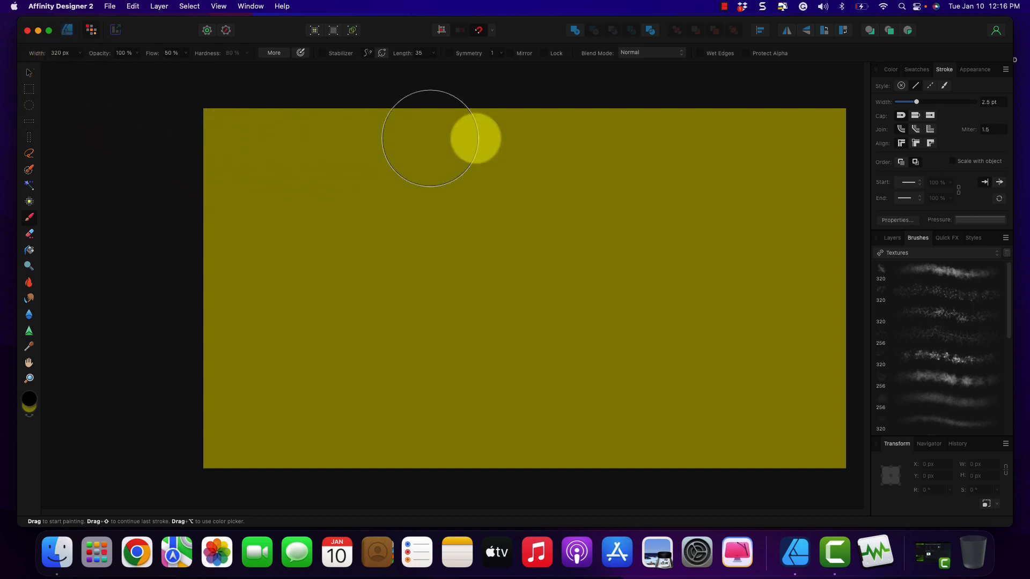
pyautogui.click(890, 69)
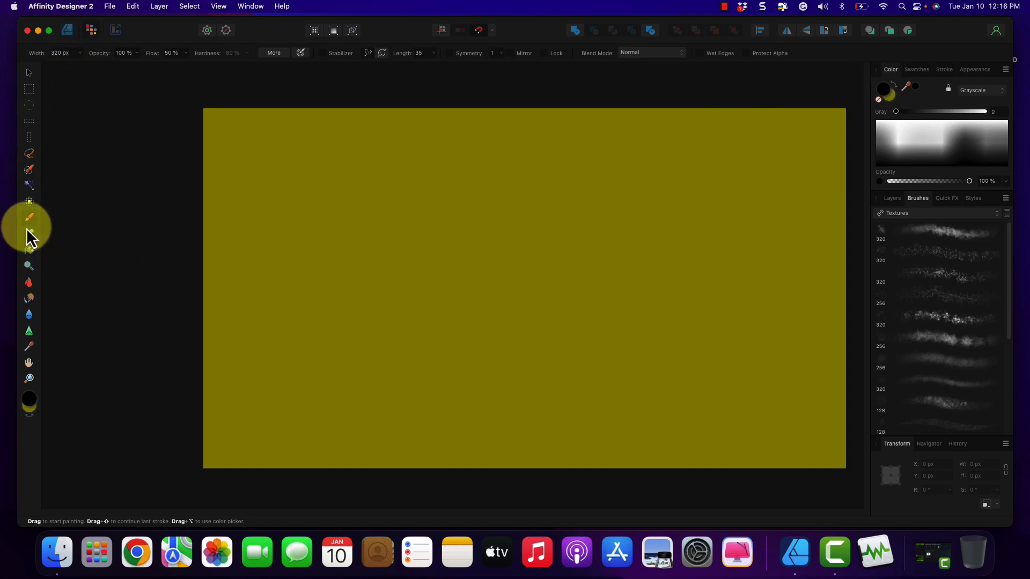
pyautogui.moveTo(223, 193)
pyautogui.mouseDown()
pyautogui.moveTo(392, 179)
pyautogui.moveTo(538, 218)
pyautogui.moveTo(796, 215)
pyautogui.mouseUp()
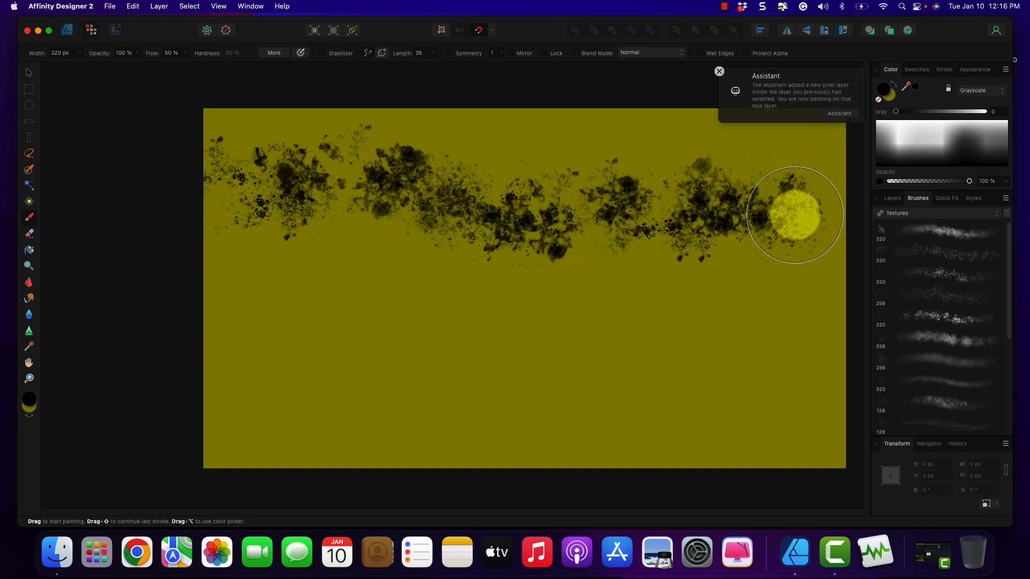
pyautogui.press('super+z')
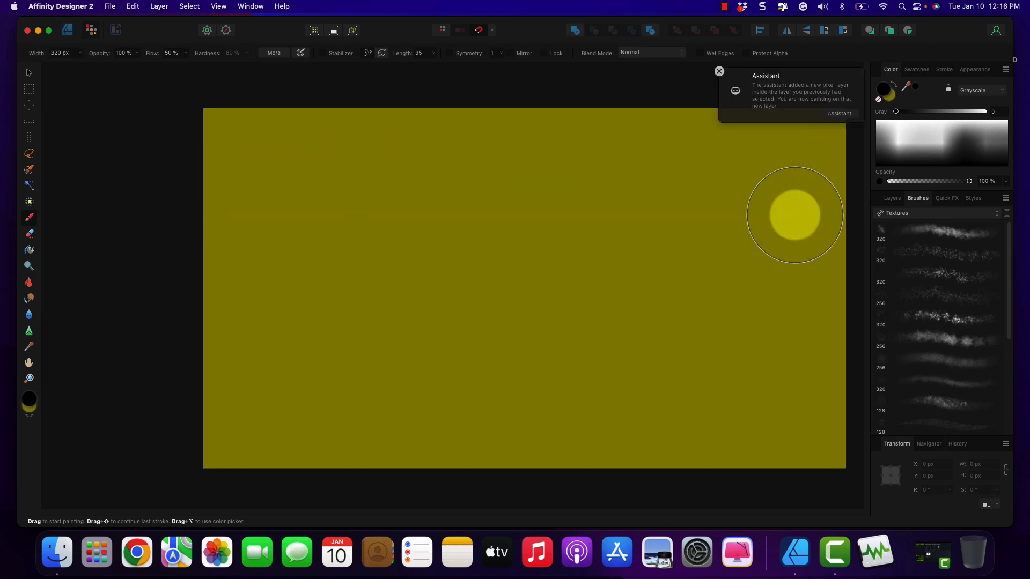
# Try to choose a blue paint color in the Color Chooser.
pyautogui.click(888, 92)
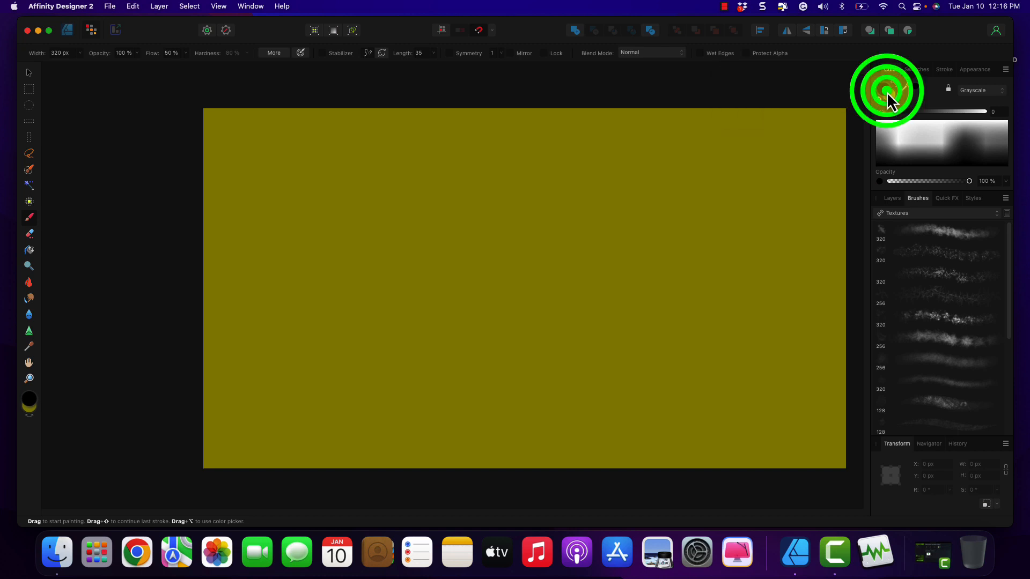
pyautogui.doubleClick(884, 94)
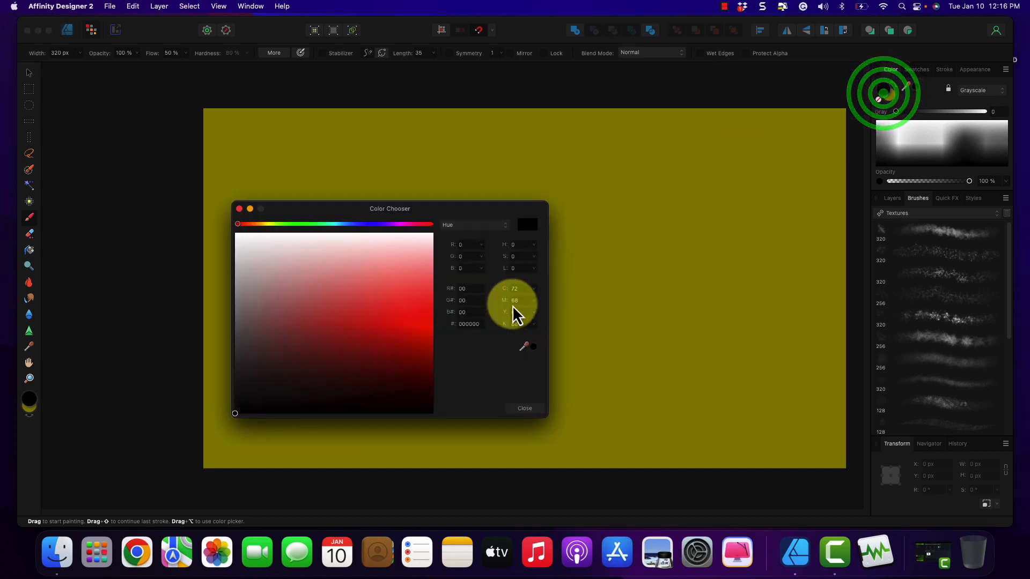
pyautogui.click(369, 224)
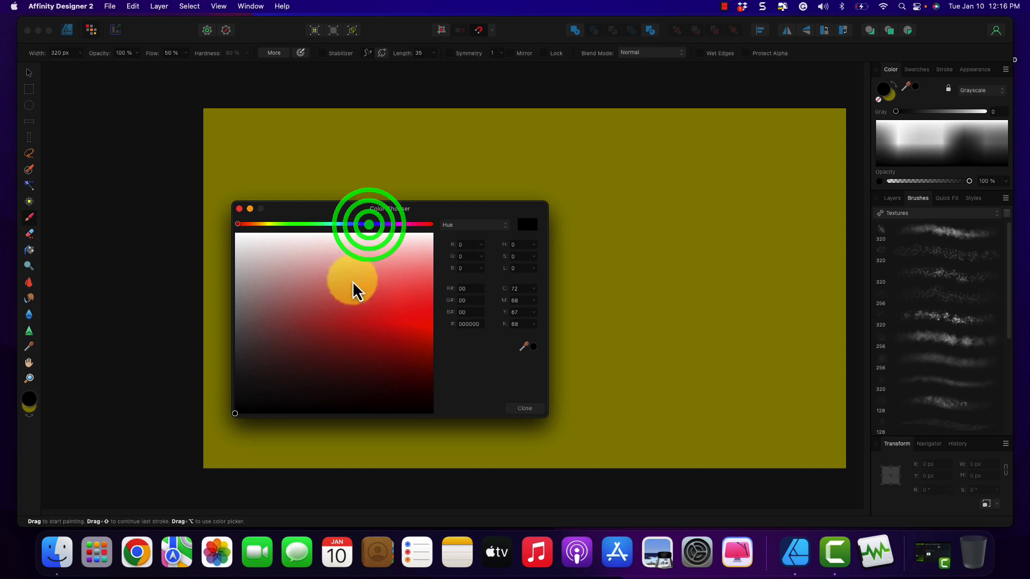
pyautogui.click(372, 225)
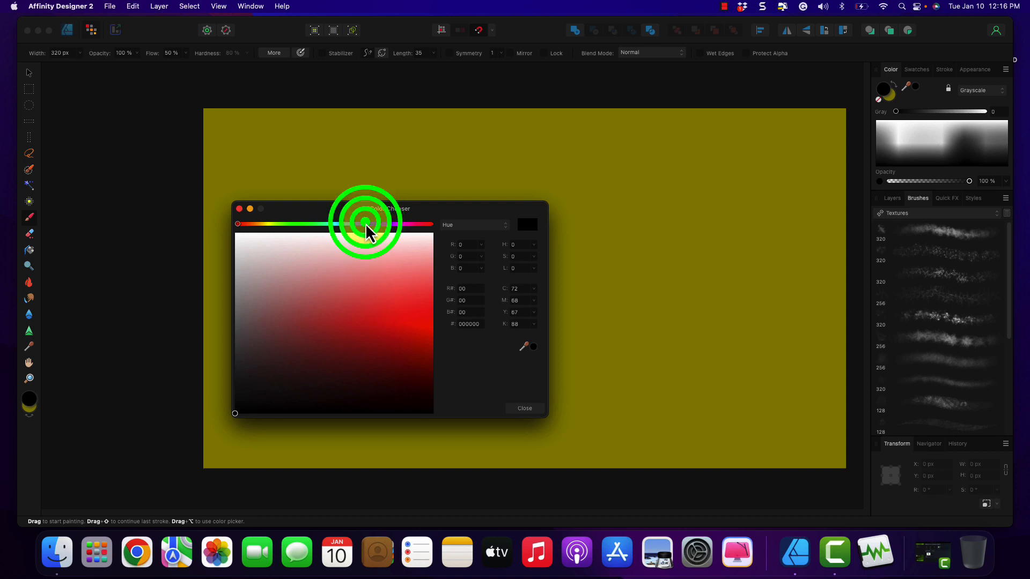
pyautogui.click(384, 318)
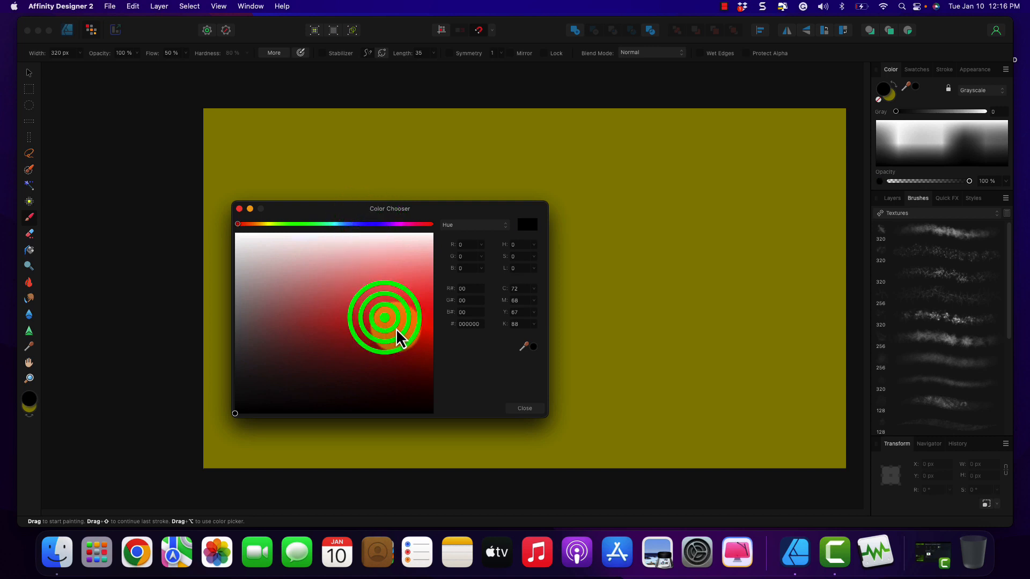
pyautogui.click(523, 409)
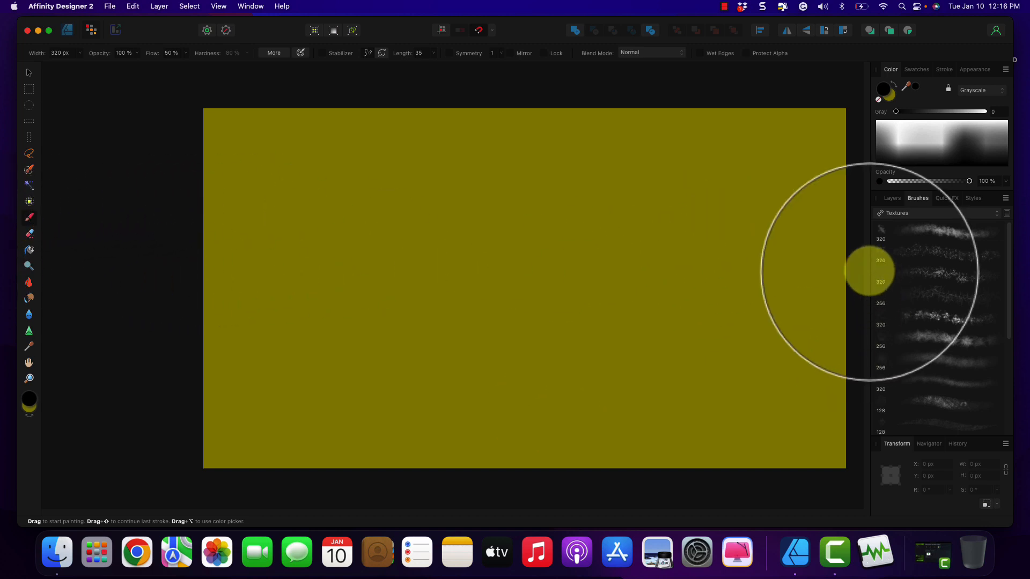
# Paint black textured strokes over the whole rectangle with the Rectangle layer as the target.
pyautogui.click(892, 198)
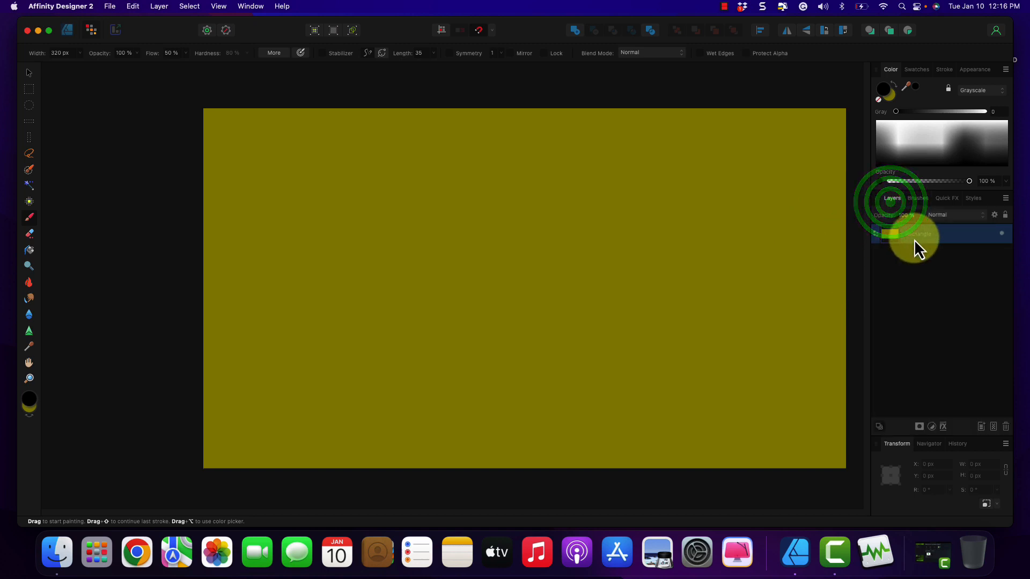
pyautogui.click(914, 236)
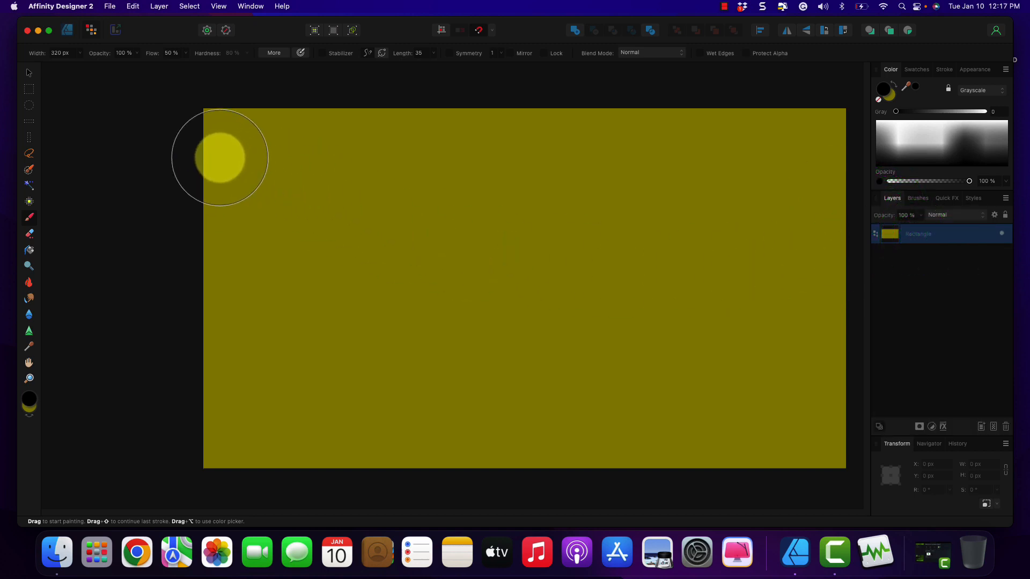
pyautogui.moveTo(220, 157)
pyautogui.mouseDown()
pyautogui.moveTo(687, 205)
pyautogui.moveTo(832, 168)
pyautogui.mouseUp()
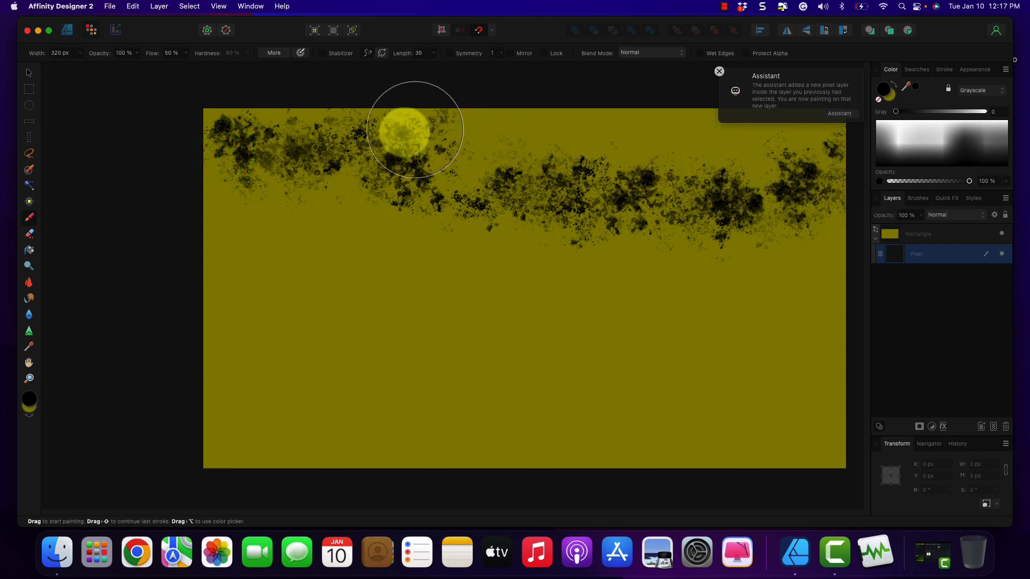
pyautogui.moveTo(336, 144)
pyautogui.mouseDown()
pyautogui.moveTo(706, 142)
pyautogui.moveTo(868, 152)
pyautogui.mouseUp()
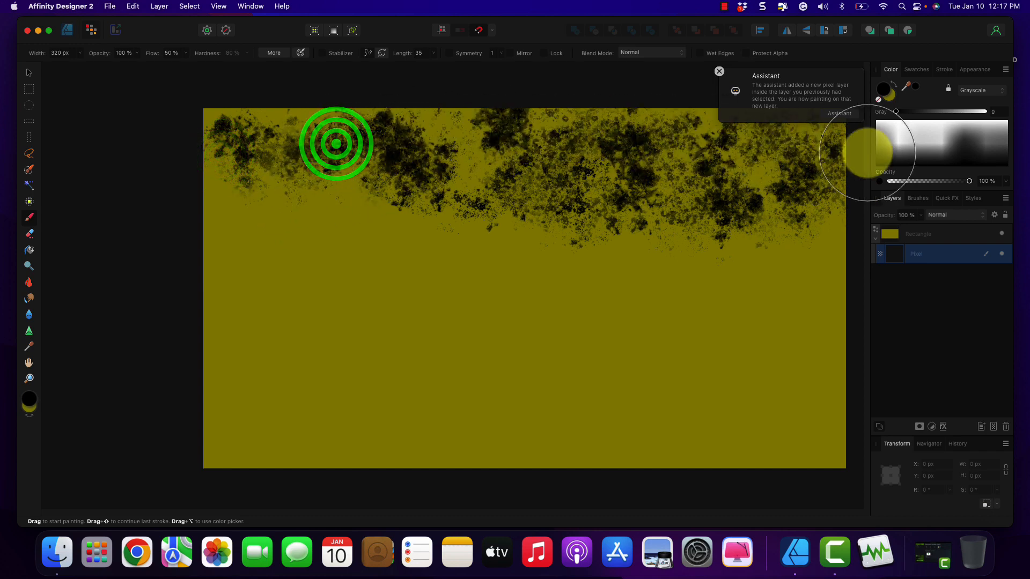
pyautogui.moveTo(202, 191)
pyautogui.mouseDown()
pyautogui.moveTo(643, 279)
pyautogui.moveTo(784, 291)
pyautogui.moveTo(851, 281)
pyautogui.moveTo(690, 311)
pyautogui.moveTo(335, 313)
pyautogui.moveTo(170, 343)
pyautogui.moveTo(320, 393)
pyautogui.moveTo(657, 384)
pyautogui.moveTo(913, 410)
pyautogui.moveTo(703, 454)
pyautogui.moveTo(513, 454)
pyautogui.moveTo(326, 426)
pyautogui.moveTo(240, 353)
pyautogui.moveTo(258, 221)
pyautogui.moveTo(378, 223)
pyautogui.moveTo(361, 276)
pyautogui.moveTo(218, 279)
pyautogui.moveTo(218, 403)
pyautogui.mouseUp()
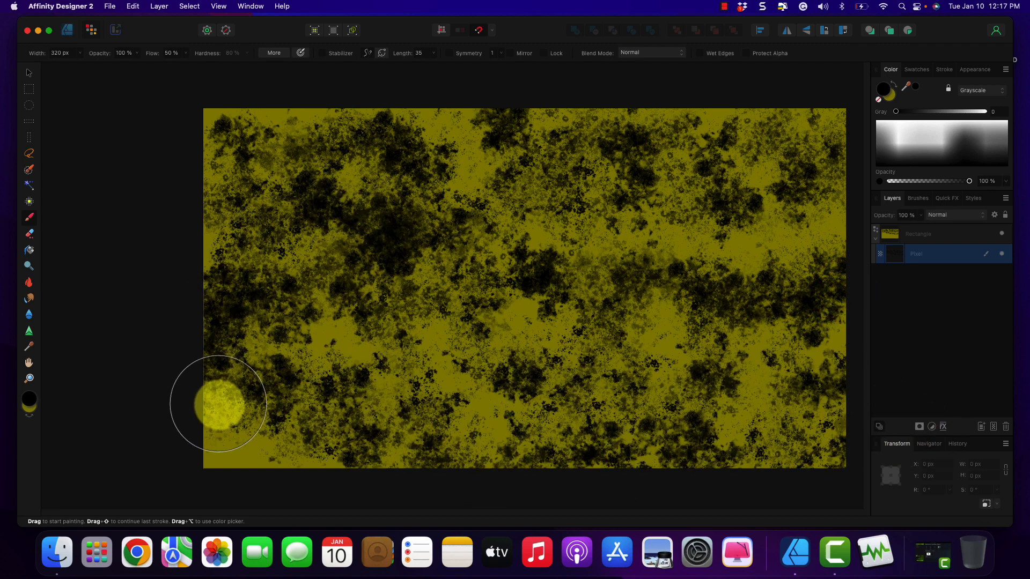
pyautogui.click(221, 420)
pyautogui.click(772, 210)
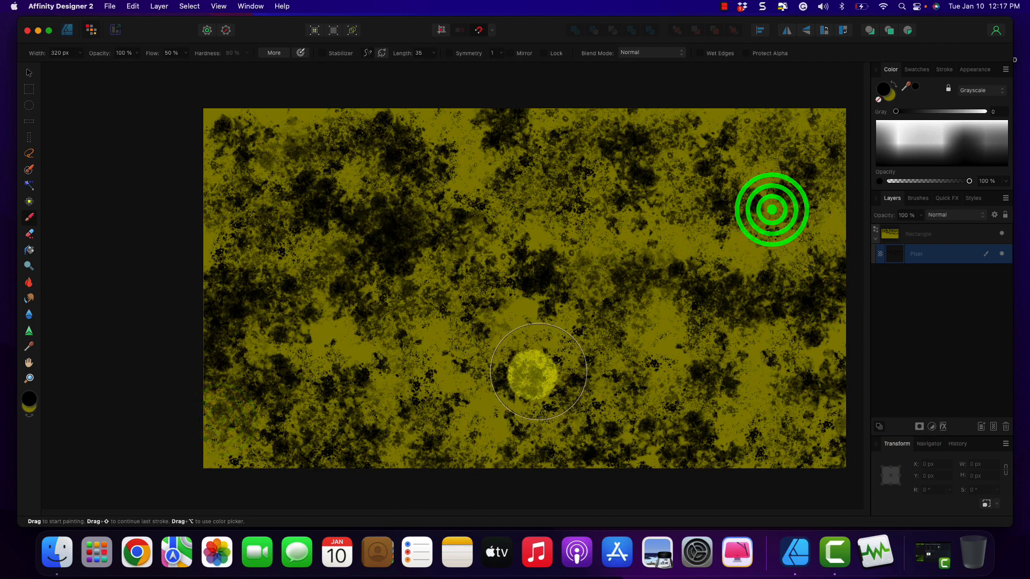
# Switch the color model to RGB and pick a blue paint color with R 0, G 83, B 192 for the Pixel layer.
pyautogui.click(948, 263)
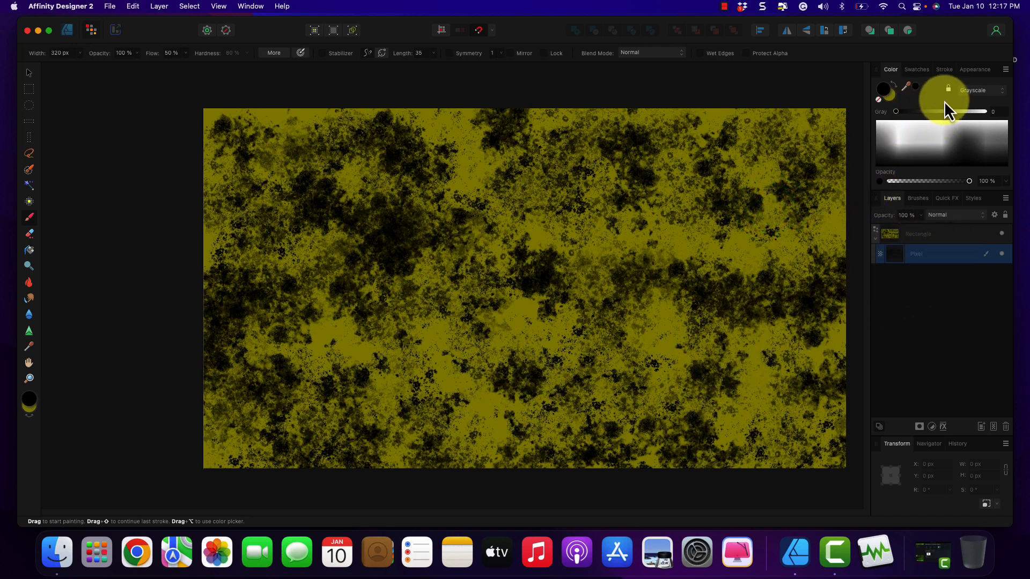
pyautogui.click(984, 94)
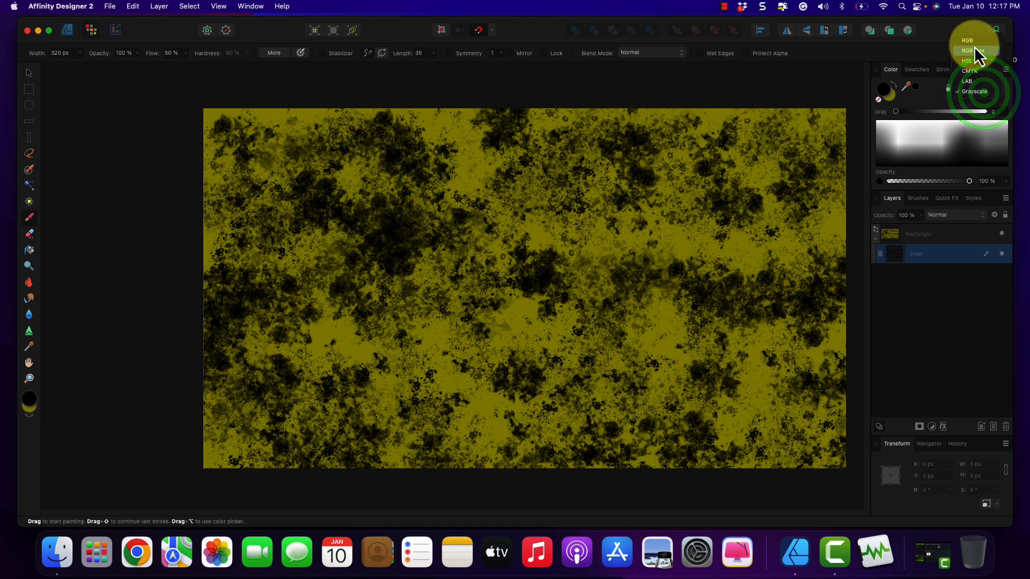
pyautogui.click(973, 44)
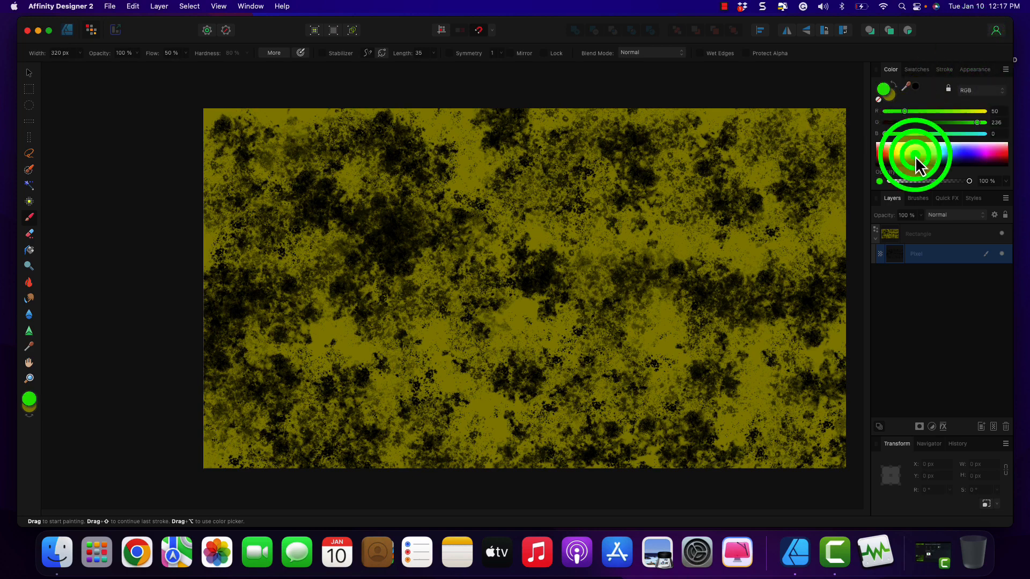
pyautogui.click(955, 159)
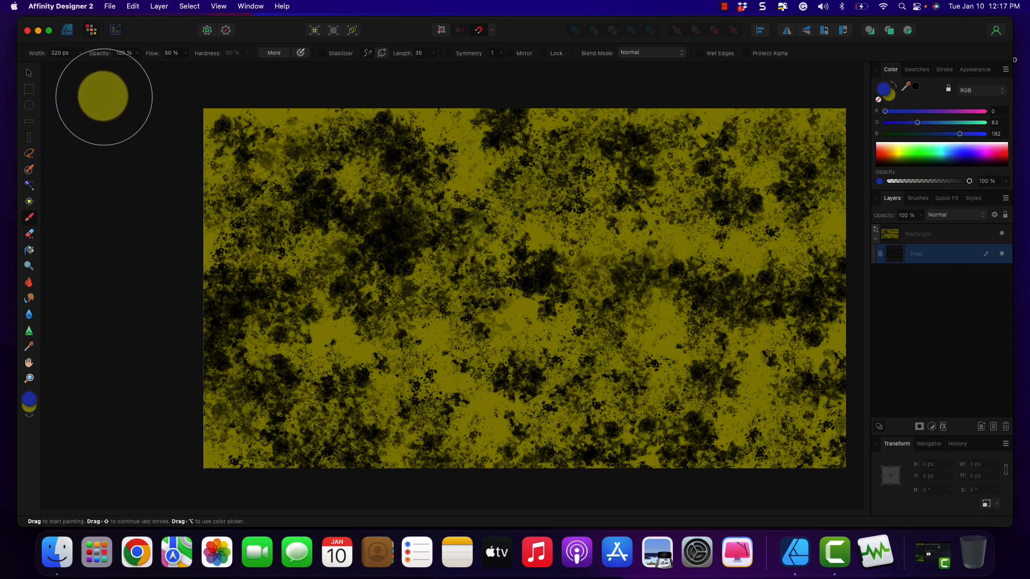
# Paint blue textured strokes and dabs across the black-speckled rectangle, out to its edges and corners.
pyautogui.moveTo(294, 379)
pyautogui.mouseDown()
pyautogui.moveTo(329, 329)
pyautogui.moveTo(512, 222)
pyautogui.moveTo(733, 238)
pyautogui.moveTo(811, 296)
pyautogui.mouseUp()
pyautogui.moveTo(731, 288)
pyautogui.mouseDown()
pyautogui.moveTo(571, 334)
pyautogui.moveTo(469, 423)
pyautogui.mouseUp()
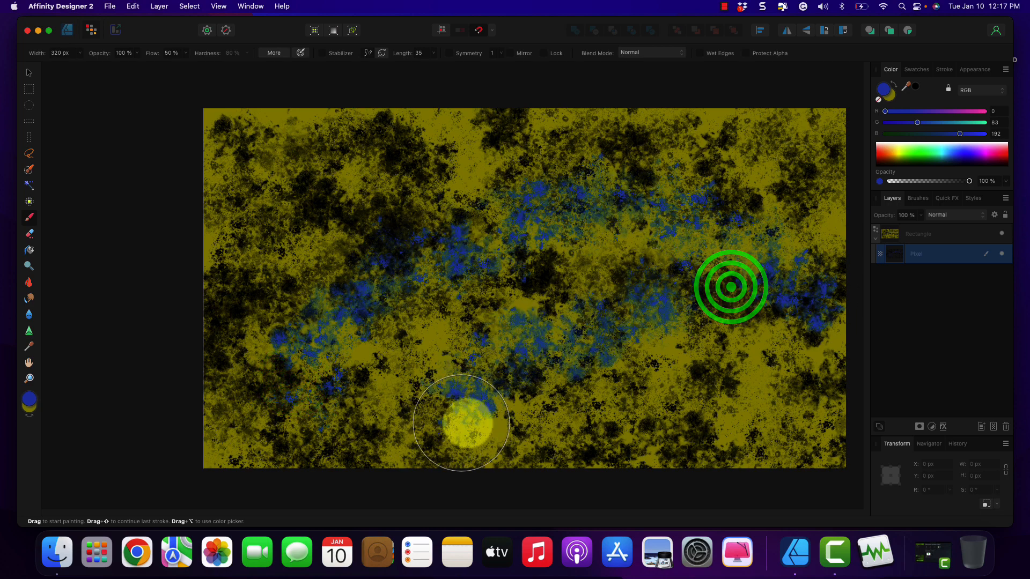
pyautogui.moveTo(763, 440)
pyautogui.mouseDown()
pyautogui.moveTo(612, 310)
pyautogui.moveTo(236, 144)
pyautogui.mouseUp()
pyautogui.moveTo(476, 167); pyautogui.dragTo(845, 151)
pyautogui.moveTo(246, 306)
pyautogui.mouseDown()
pyautogui.moveTo(315, 441)
pyautogui.moveTo(522, 408)
pyautogui.mouseUp()
pyautogui.moveTo(259, 260)
pyautogui.mouseDown()
pyautogui.moveTo(350, 292)
pyautogui.moveTo(546, 285)
pyautogui.mouseUp()
pyautogui.moveTo(545, 177)
pyautogui.mouseDown()
pyautogui.moveTo(797, 304)
pyautogui.moveTo(829, 333)
pyautogui.mouseUp()
pyautogui.click(806, 385)
pyautogui.click(818, 457)
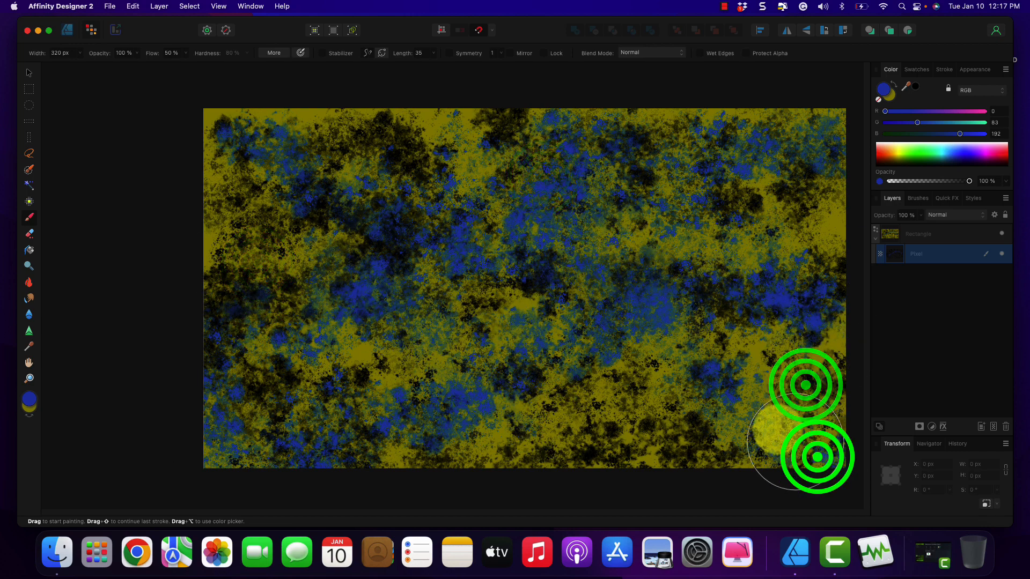
pyautogui.click(747, 393)
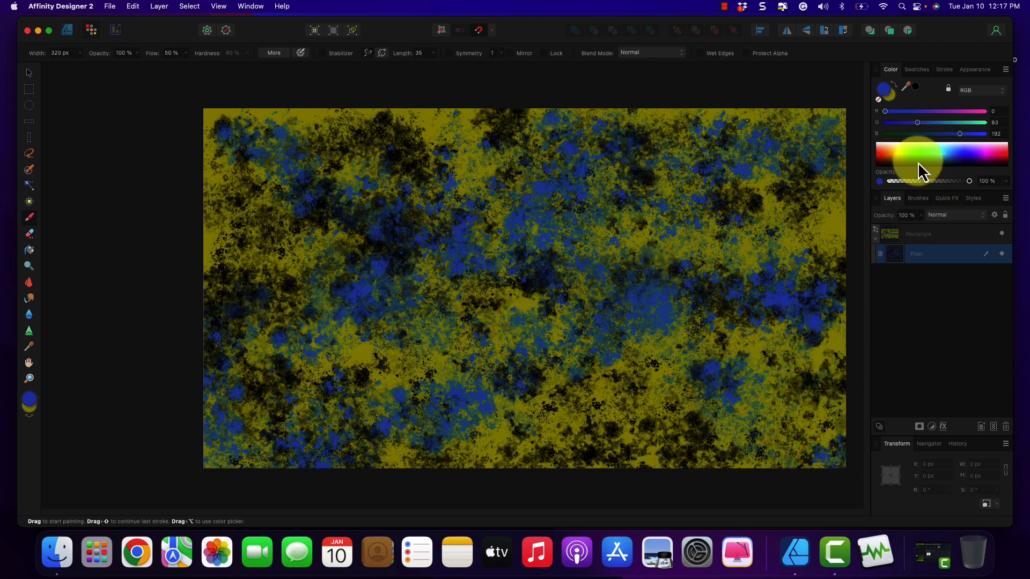
# Pick a red paint color with R 210, G 47, B 0 and brush scattered red texture patches across the canvas.
pyautogui.click(882, 158)
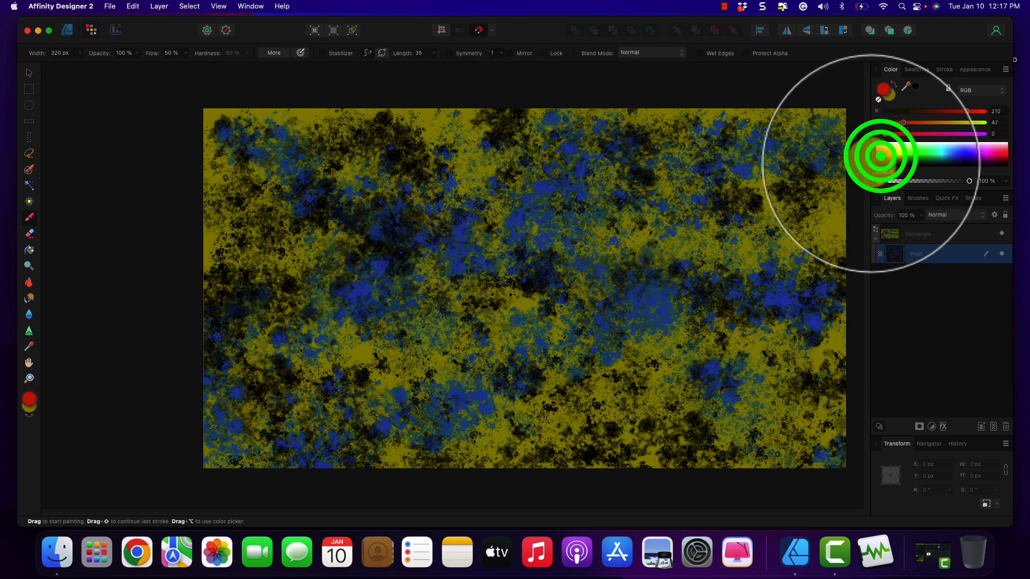
pyautogui.moveTo(759, 144)
pyautogui.mouseDown()
pyautogui.moveTo(665, 260)
pyautogui.moveTo(541, 295)
pyautogui.moveTo(340, 210)
pyautogui.moveTo(379, 179)
pyautogui.moveTo(620, 244)
pyautogui.moveTo(743, 320)
pyautogui.moveTo(639, 362)
pyautogui.moveTo(333, 388)
pyautogui.moveTo(283, 361)
pyautogui.moveTo(284, 347)
pyautogui.moveTo(474, 351)
pyautogui.moveTo(604, 398)
pyautogui.moveTo(720, 396)
pyautogui.moveTo(572, 367)
pyautogui.mouseUp()
pyautogui.click(265, 117)
pyautogui.click(254, 243)
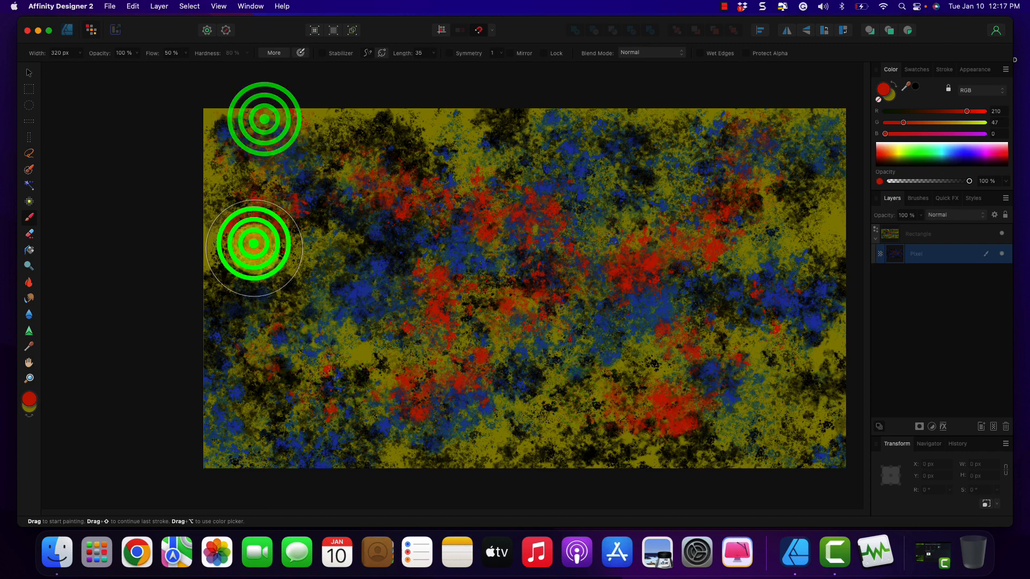
pyautogui.click(425, 286)
pyautogui.click(747, 211)
pyautogui.click(753, 386)
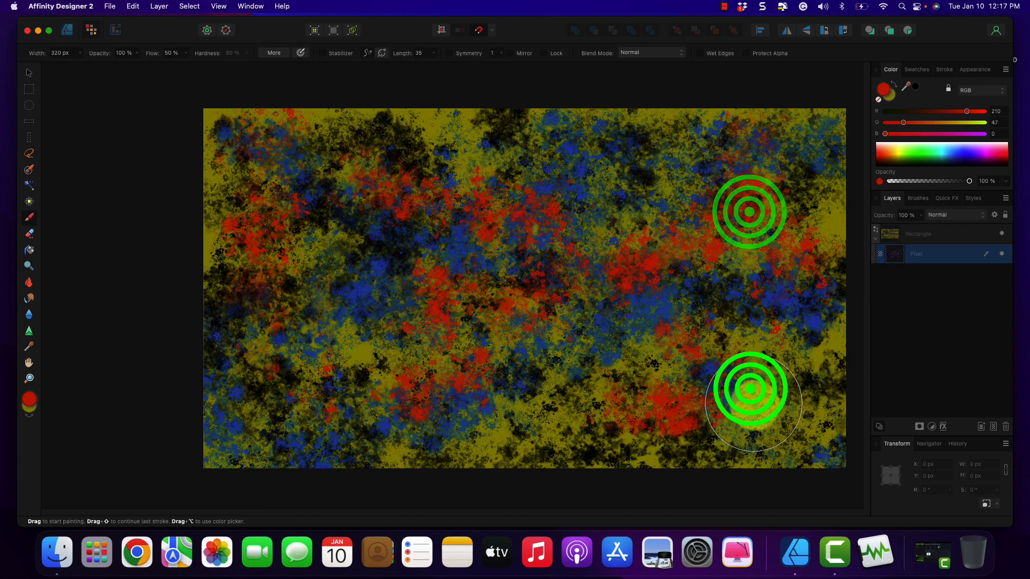
pyautogui.click(236, 409)
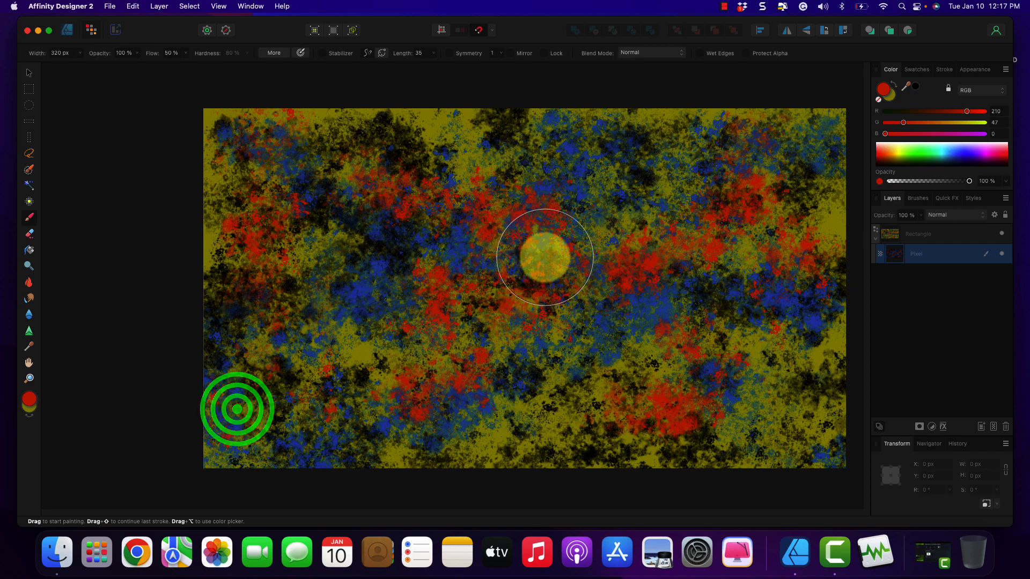
pyautogui.click(213, 388)
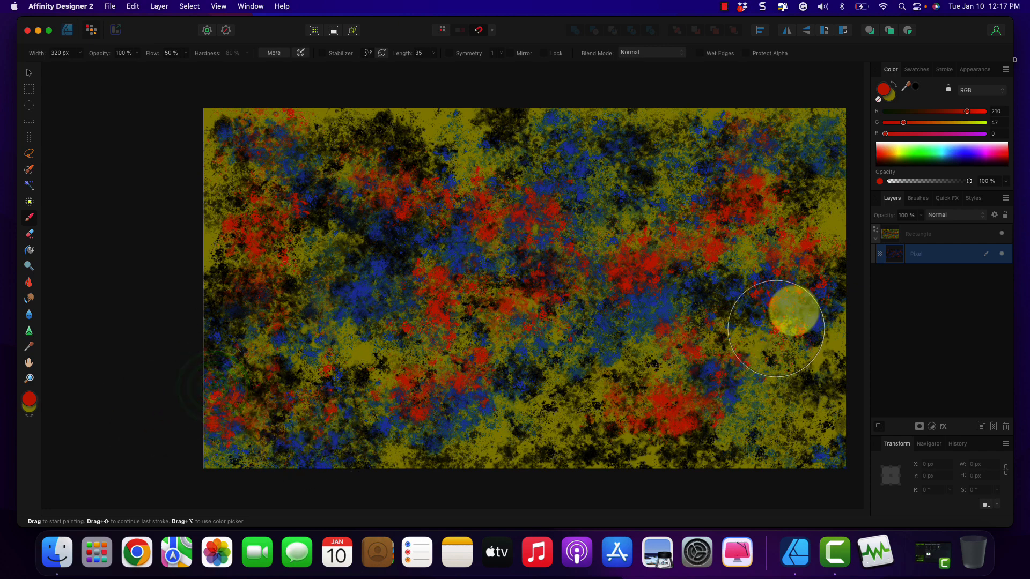
# Apply a Gaussian Blur effect with a radius of about 32.2 px to the Pixel layer.
pyautogui.click(945, 259)
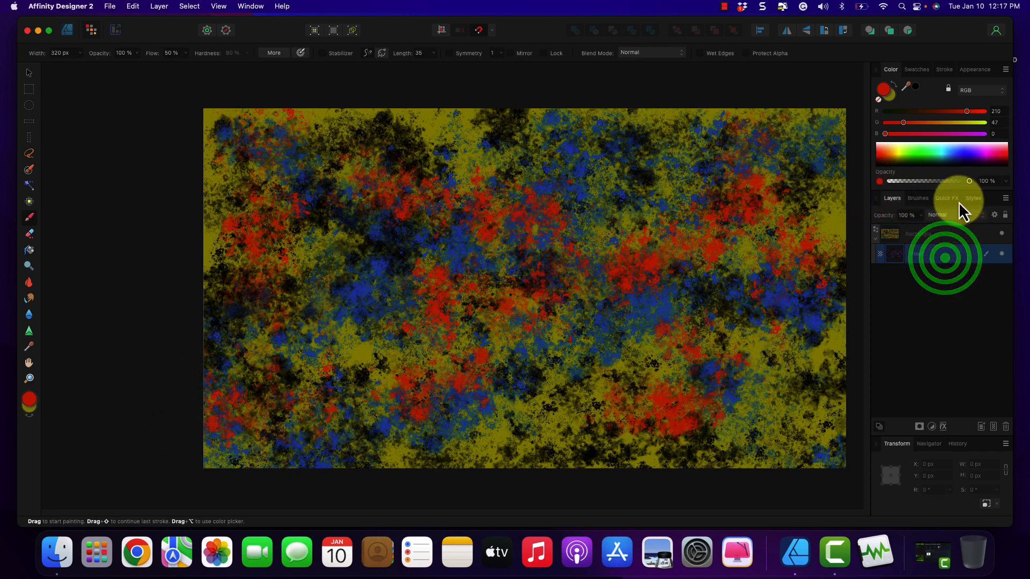
pyautogui.click(956, 201)
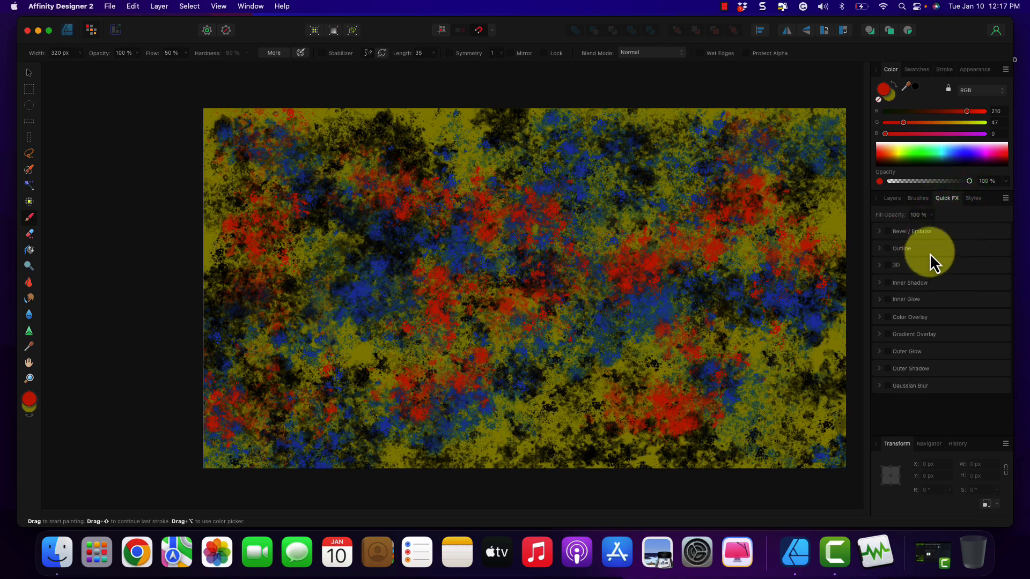
pyautogui.click(889, 387)
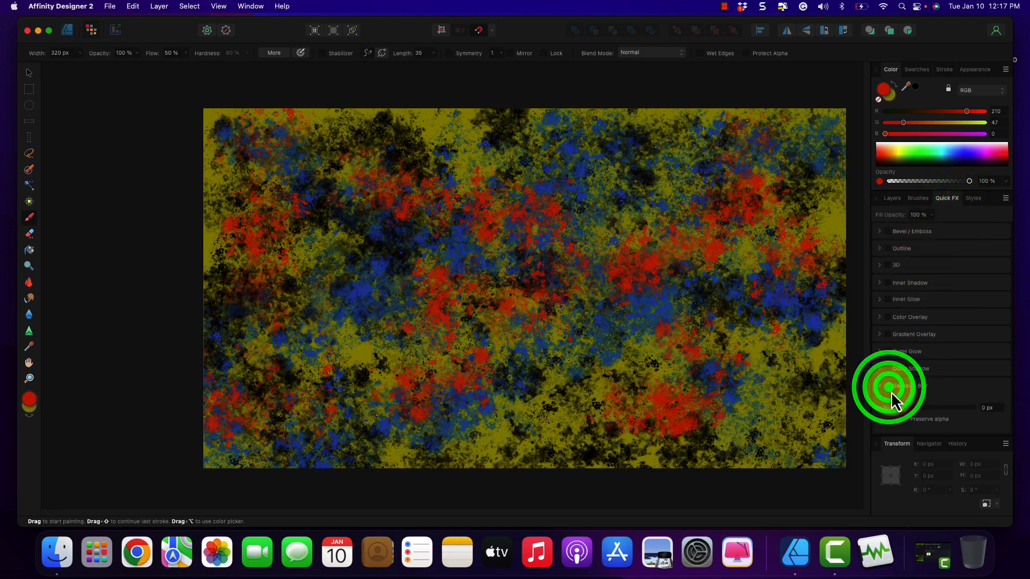
pyautogui.click(900, 412)
pyautogui.moveTo(900, 413); pyautogui.dragTo(953, 412)
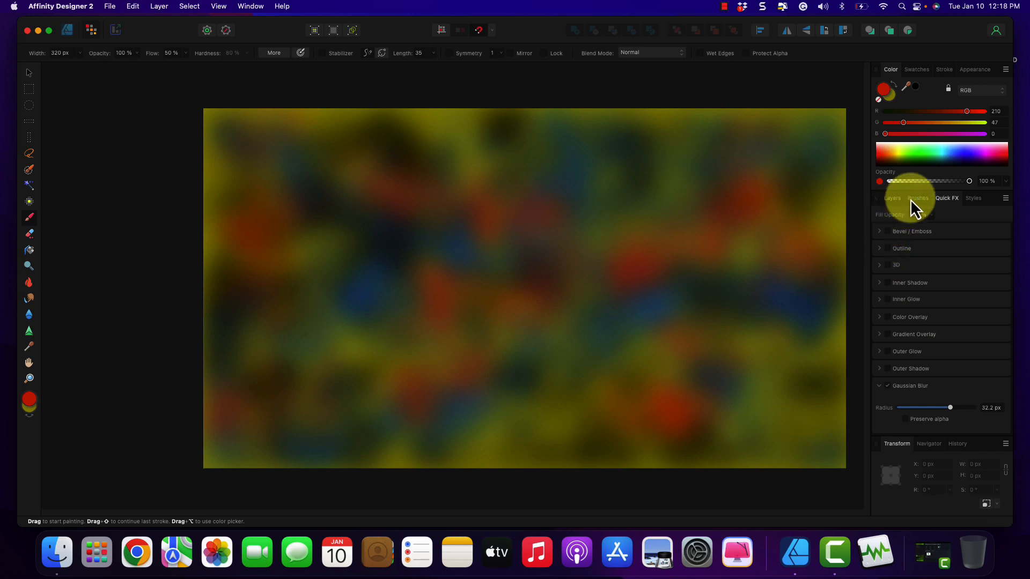
pyautogui.click(947, 199)
pyautogui.click(893, 205)
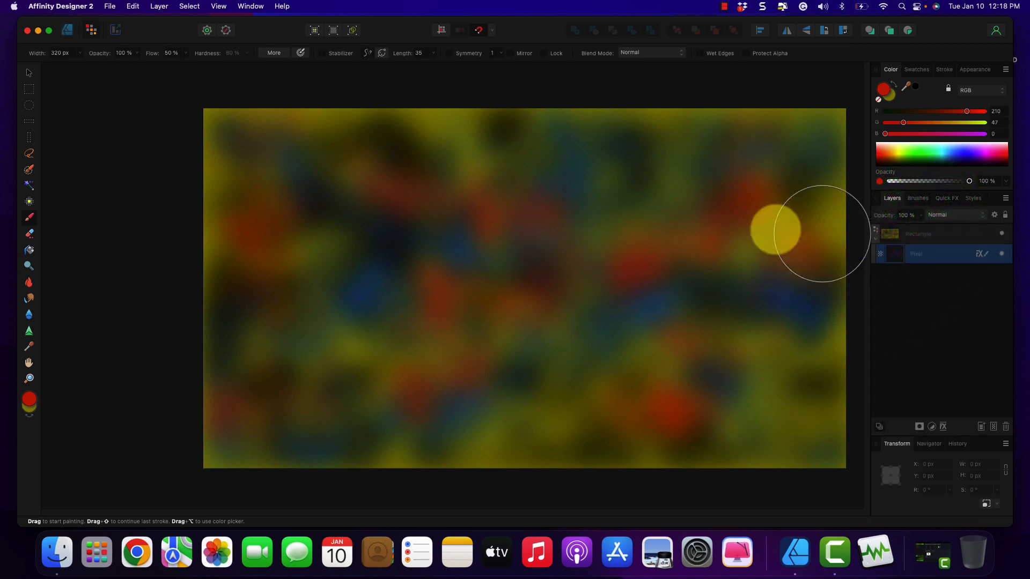
# Switch to the Designer Persona, collapse the Rectangle layer's contents and select the Rectangle layer.
pyautogui.click(66, 32)
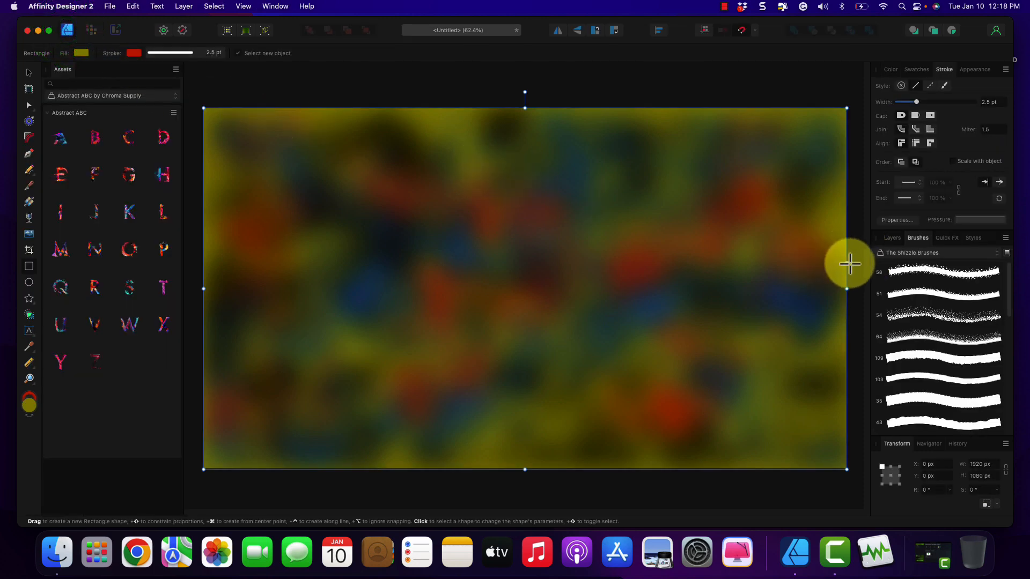
pyautogui.click(884, 237)
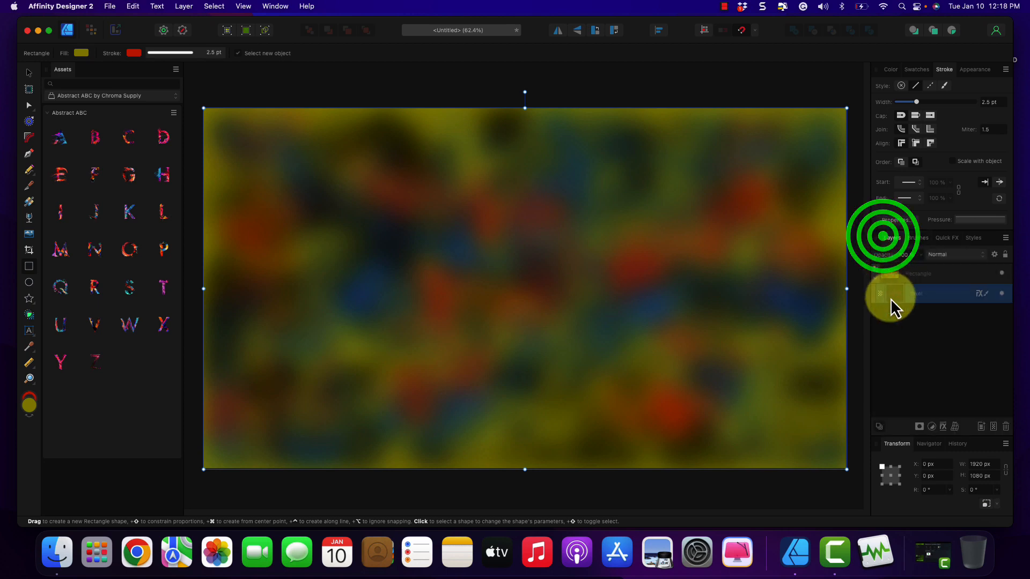
pyautogui.click(878, 282)
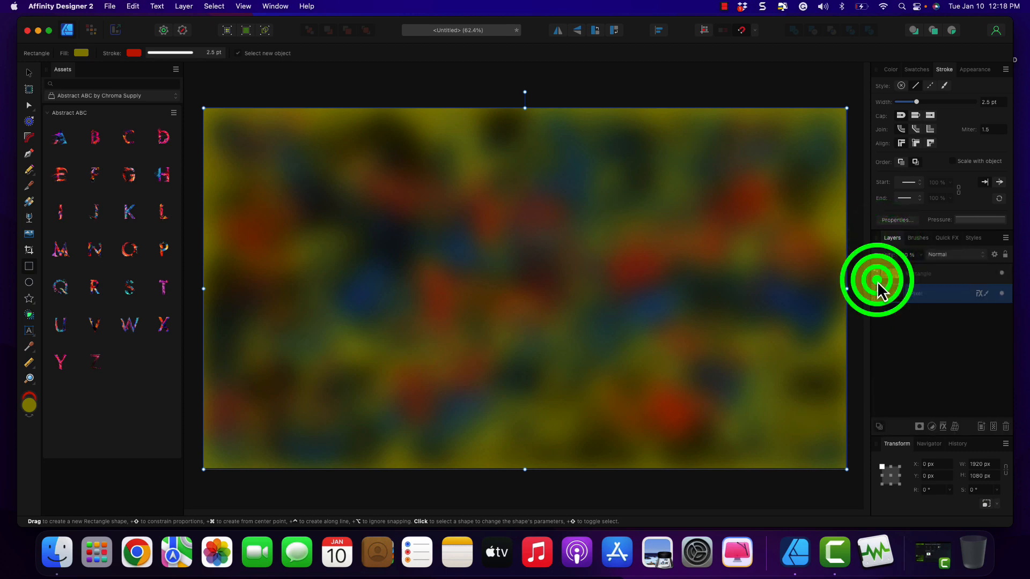
pyautogui.click(922, 273)
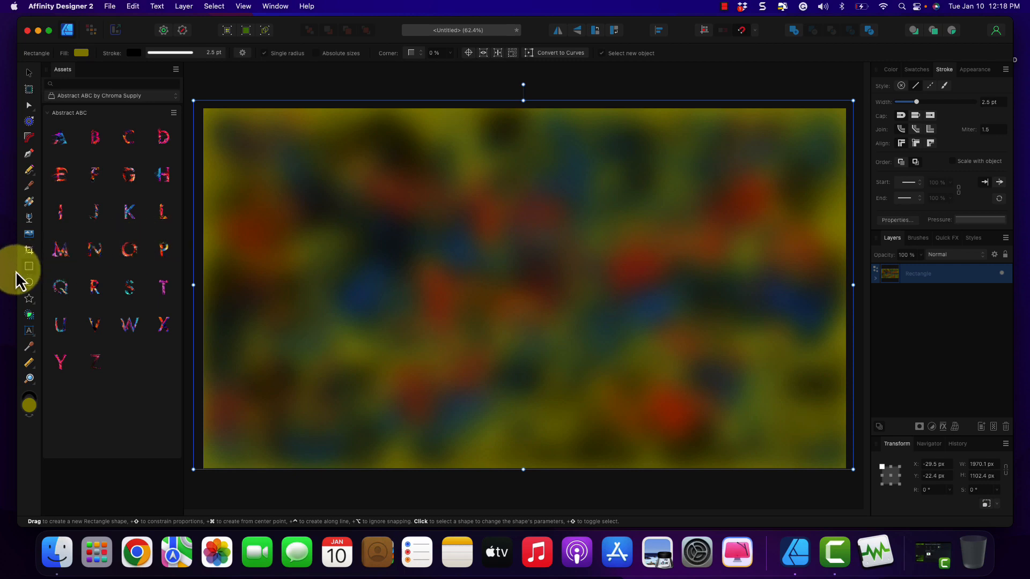
pyautogui.click(31, 310)
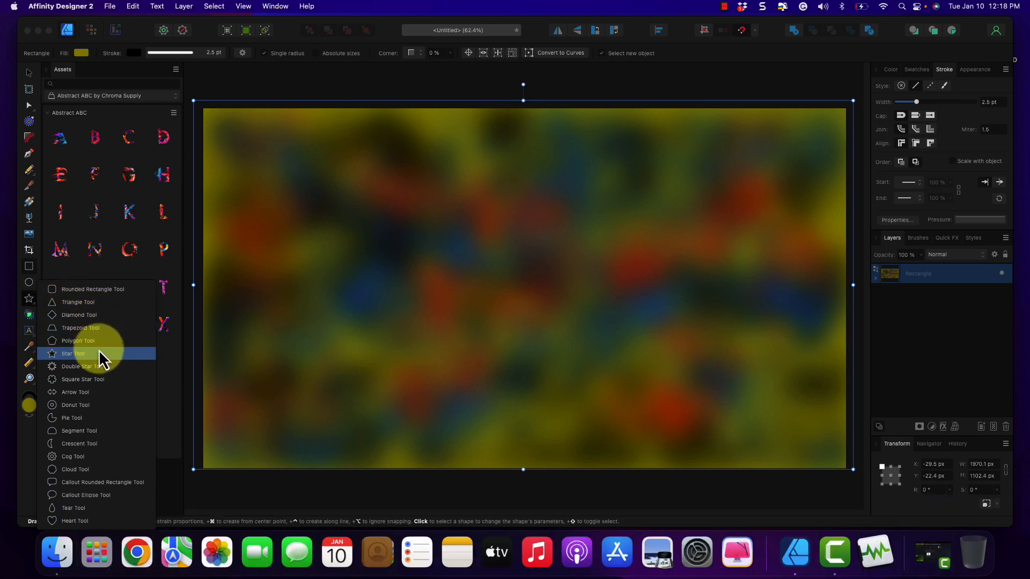
pyautogui.click(85, 367)
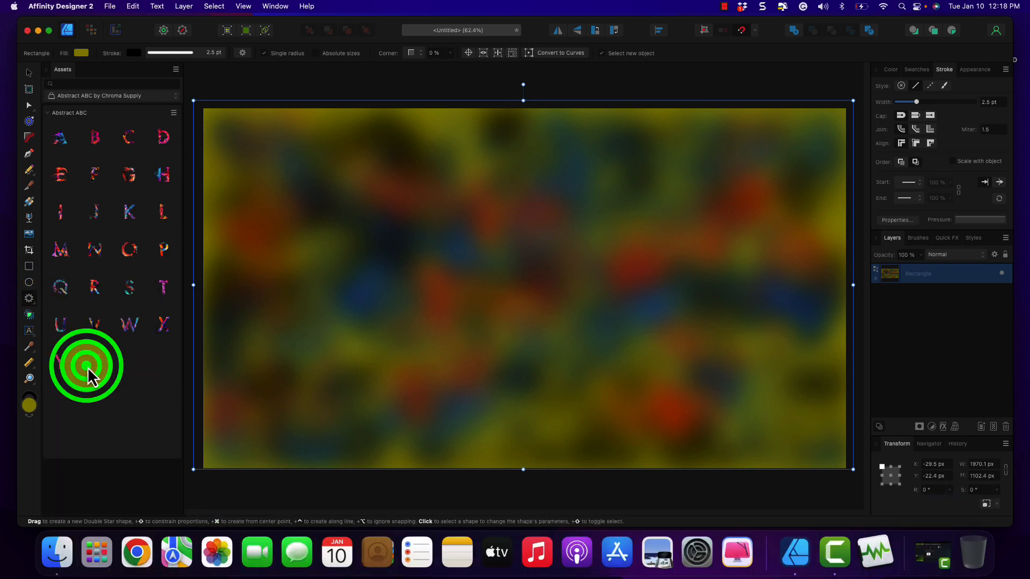
pyautogui.click(82, 60)
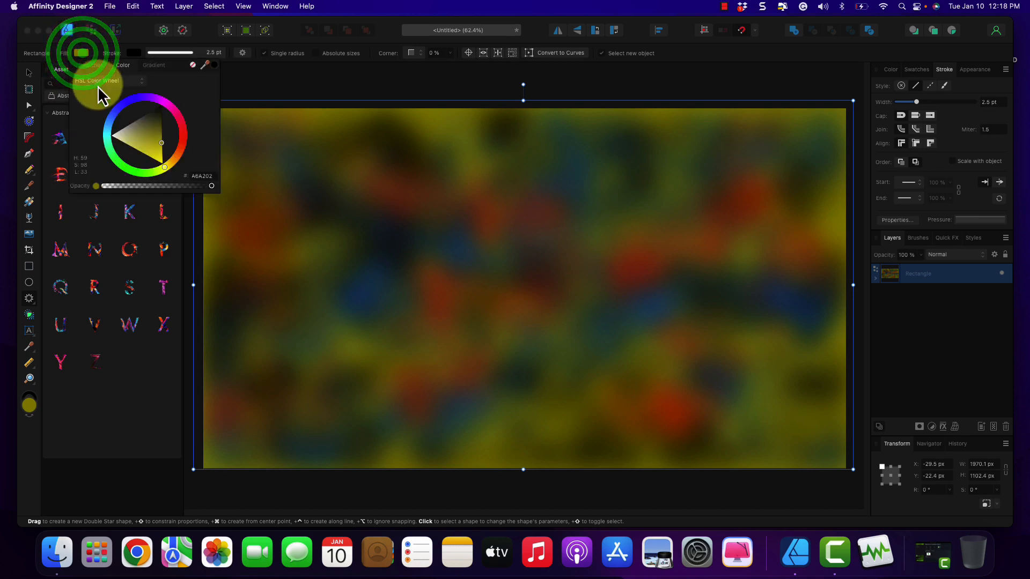
pyautogui.click(126, 130)
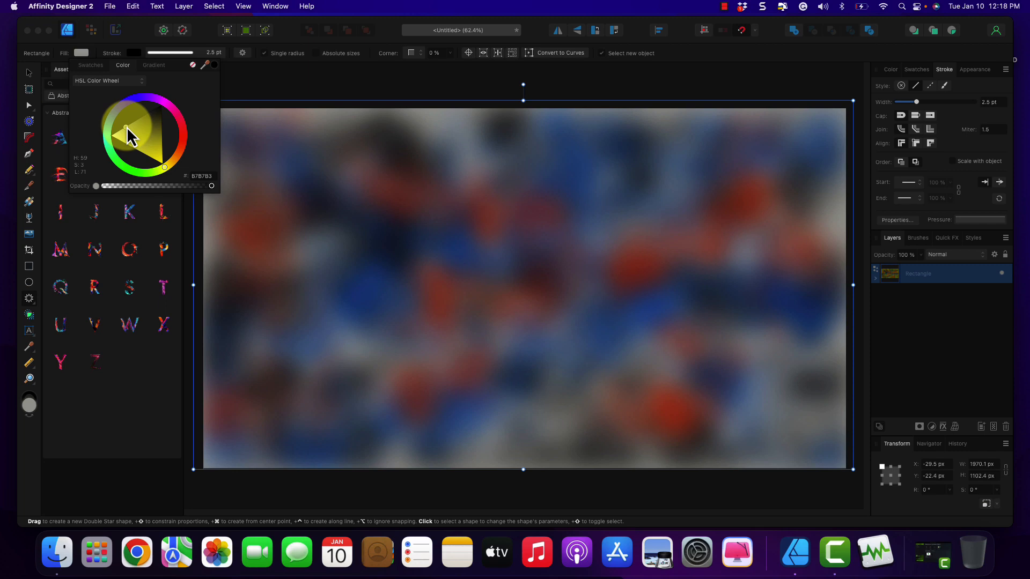
pyautogui.moveTo(127, 130); pyautogui.dragTo(154, 142)
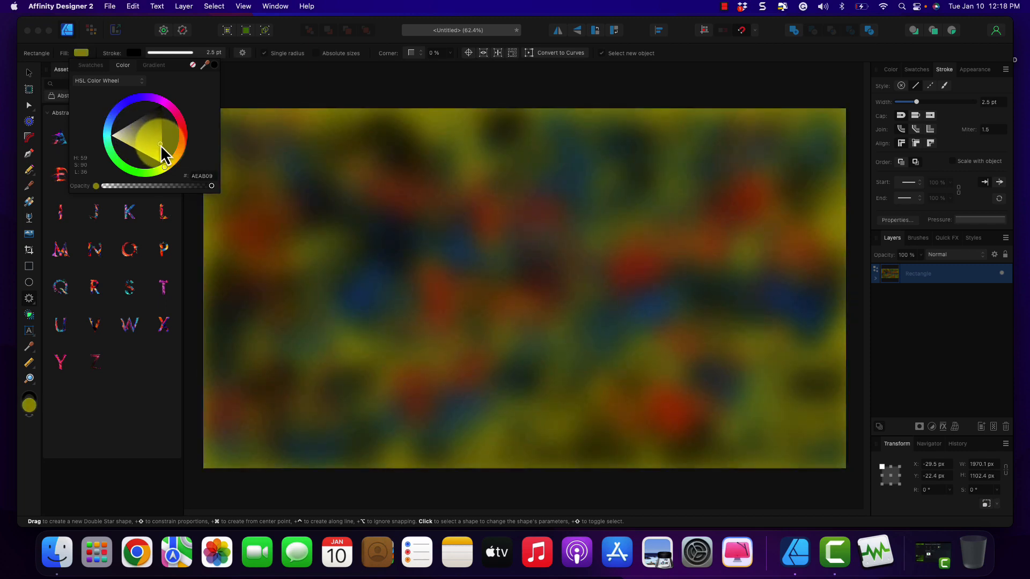
pyautogui.moveTo(337, 187); pyautogui.dragTo(568, 422)
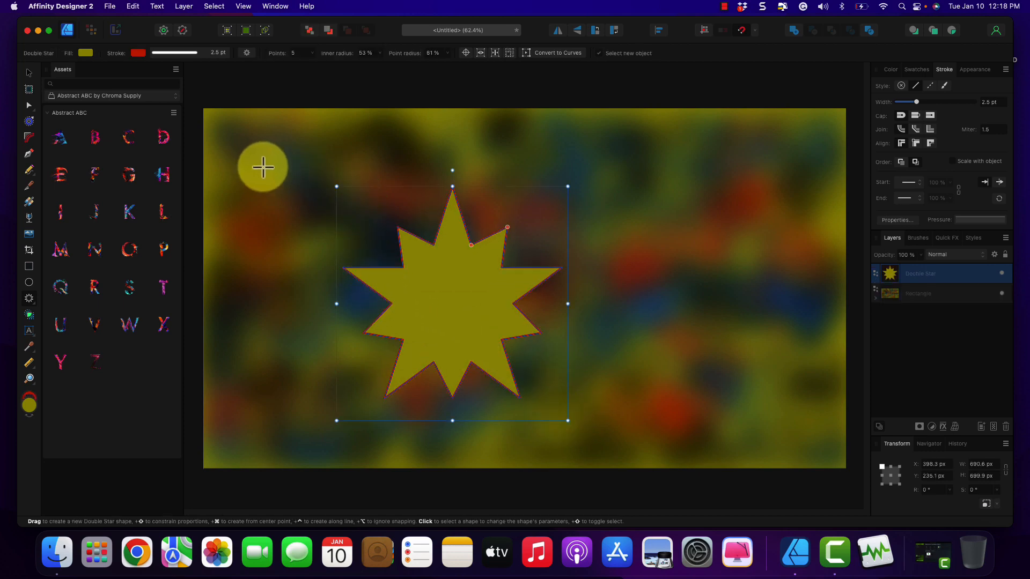
pyautogui.press('Delete')
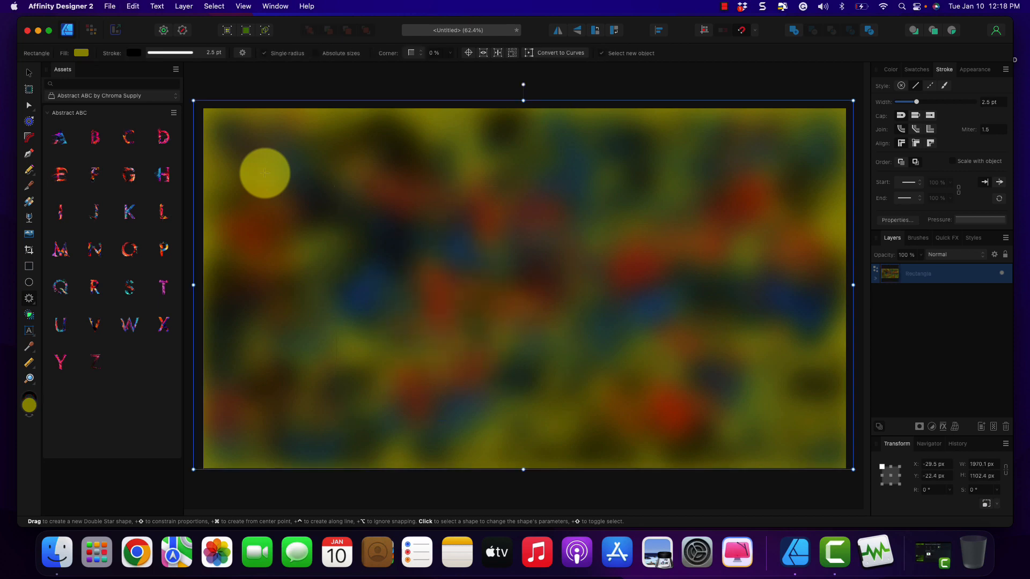
# Draw a cog shape about 785 px wide and 789 px high in the middle of the canvas.
pyautogui.click(34, 307)
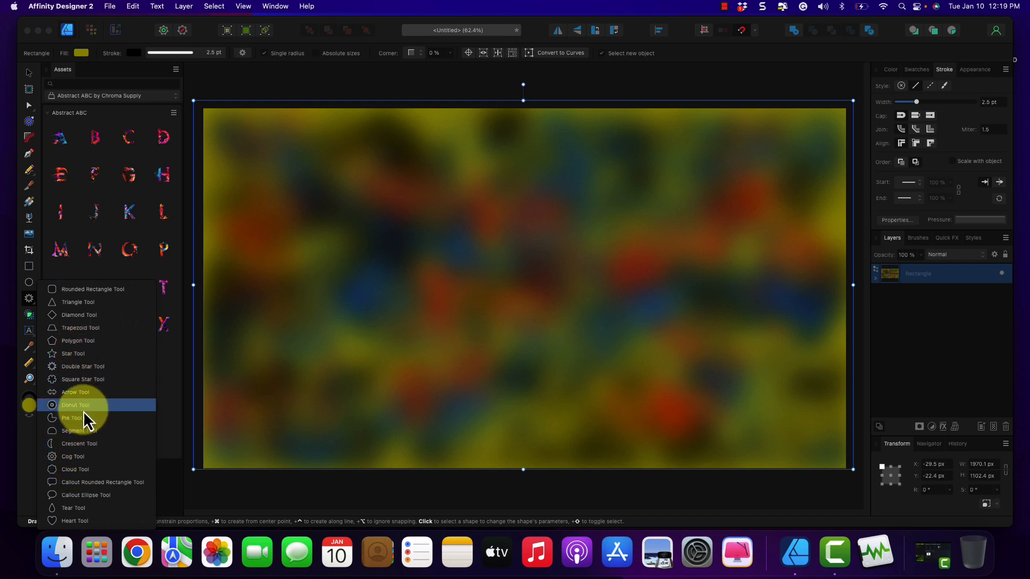
pyautogui.click(74, 456)
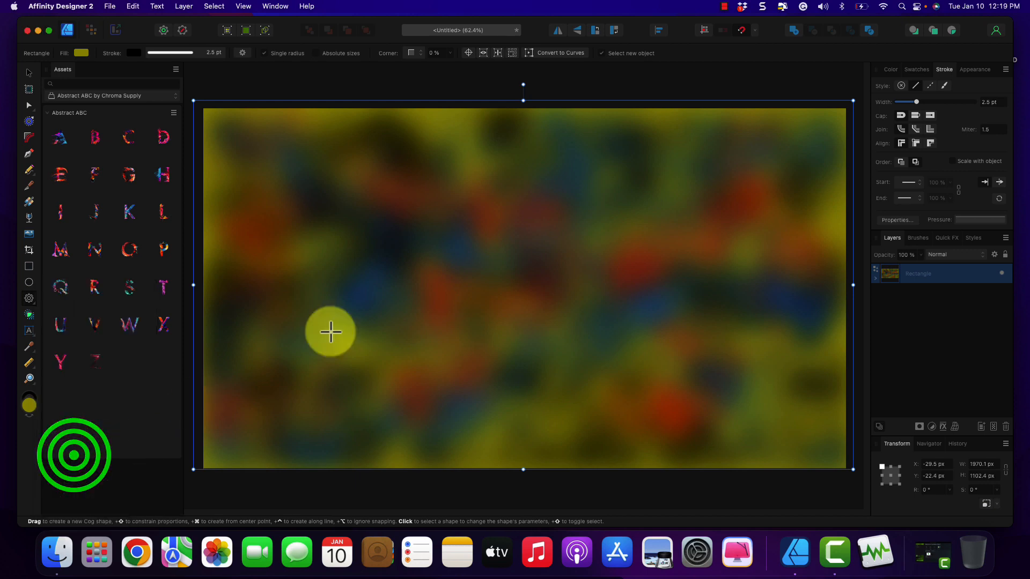
pyautogui.moveTo(403, 174); pyautogui.dragTo(665, 439)
# Change the cog's fill to the light grey B4B4B4 using the HSL color wheel.
pyautogui.click(74, 52)
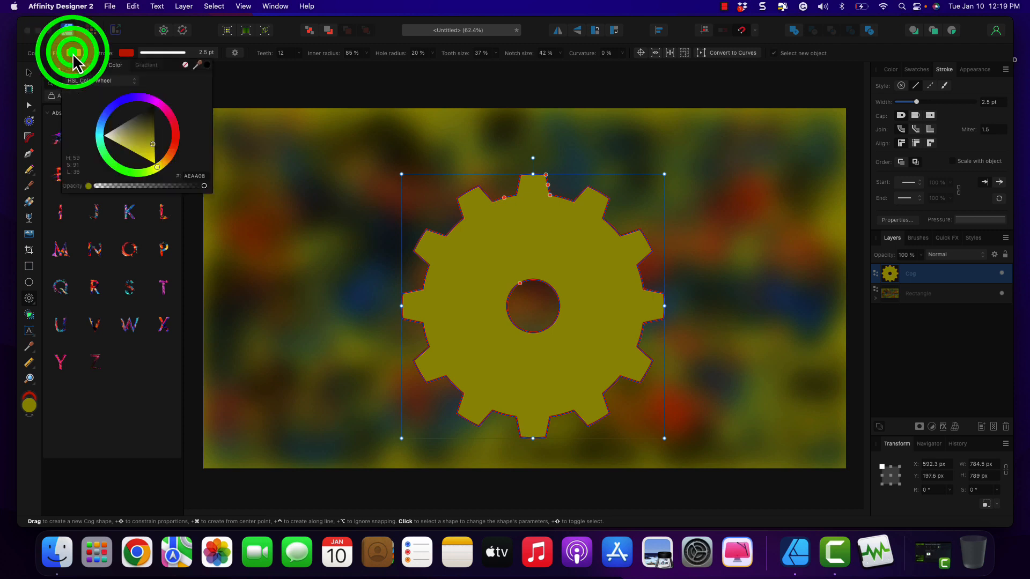
pyautogui.moveTo(124, 134)
pyautogui.mouseDown()
pyautogui.moveTo(113, 134)
pyautogui.moveTo(132, 134)
pyautogui.moveTo(119, 128)
pyautogui.mouseUp()
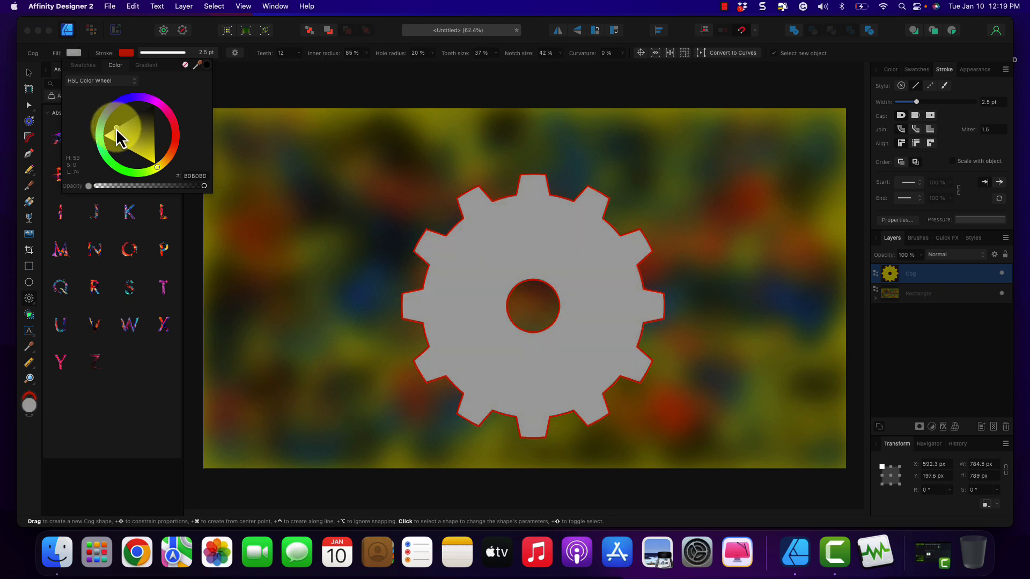
pyautogui.moveTo(117, 131)
pyautogui.mouseDown()
pyautogui.moveTo(109, 134)
pyautogui.moveTo(118, 127)
pyautogui.mouseUp()
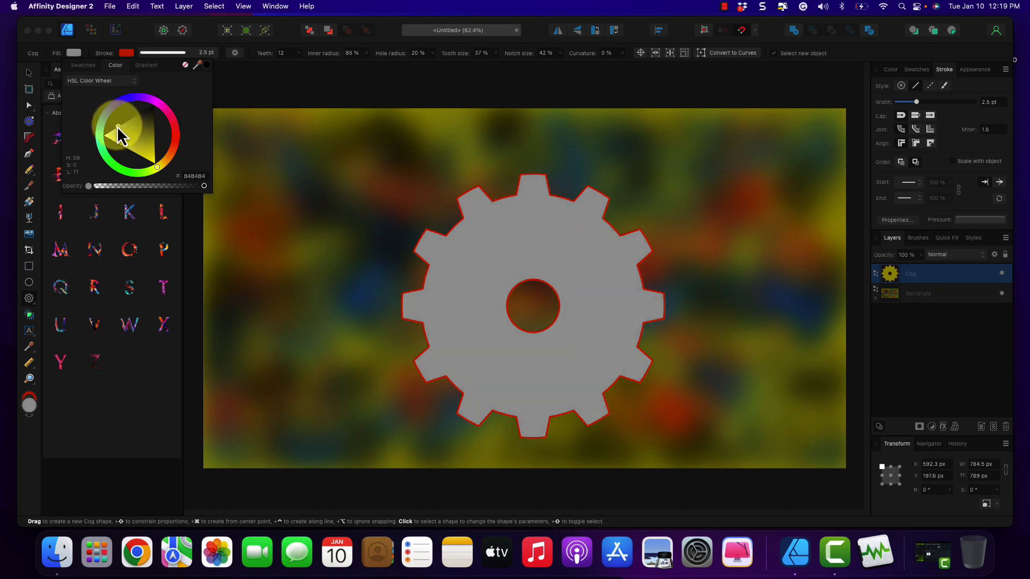
# Try a Grayscale fill with a gray value of 62 on the cog and return the color model to RGB.
pyautogui.click(891, 70)
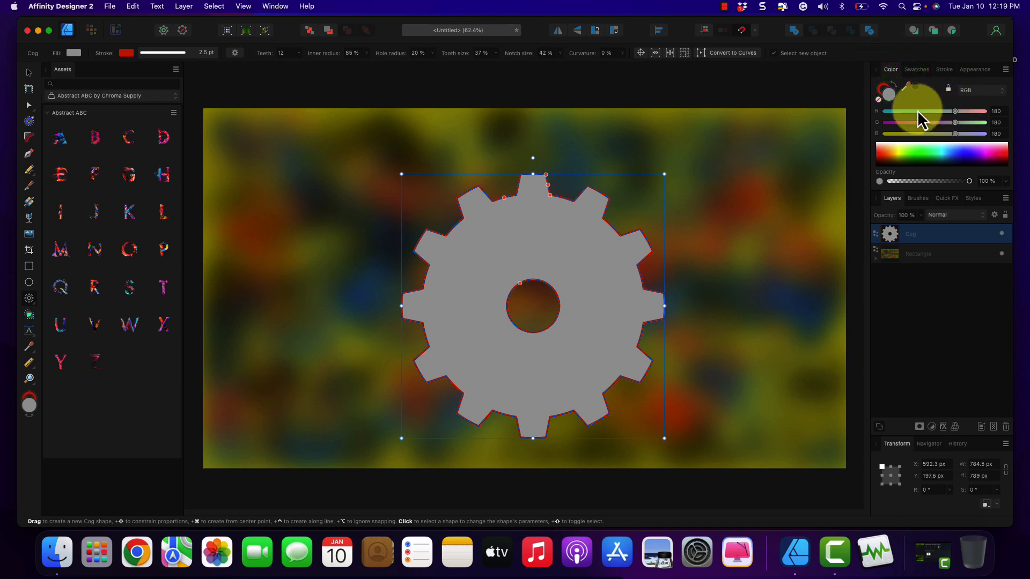
pyautogui.click(985, 90)
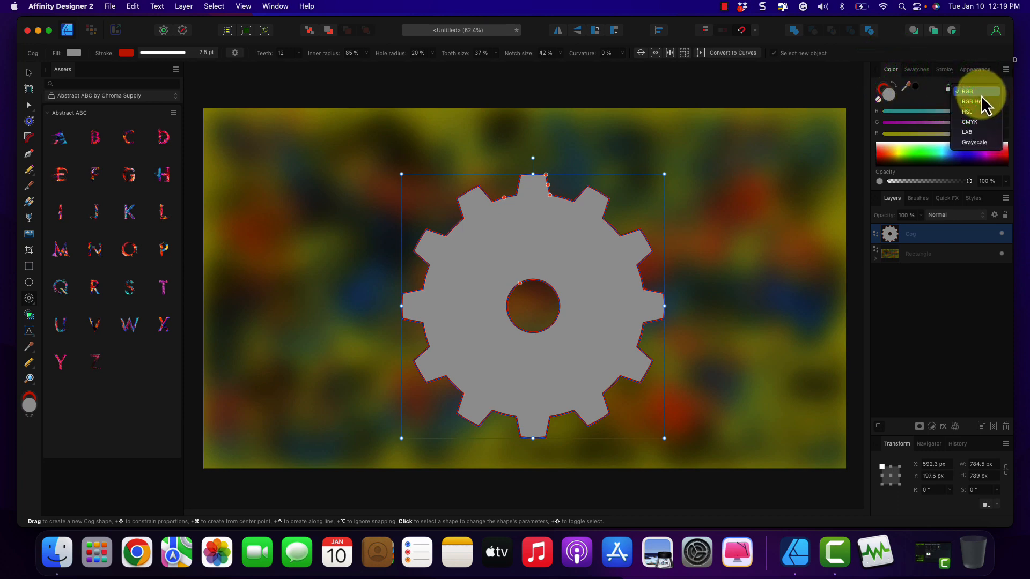
pyautogui.click(982, 142)
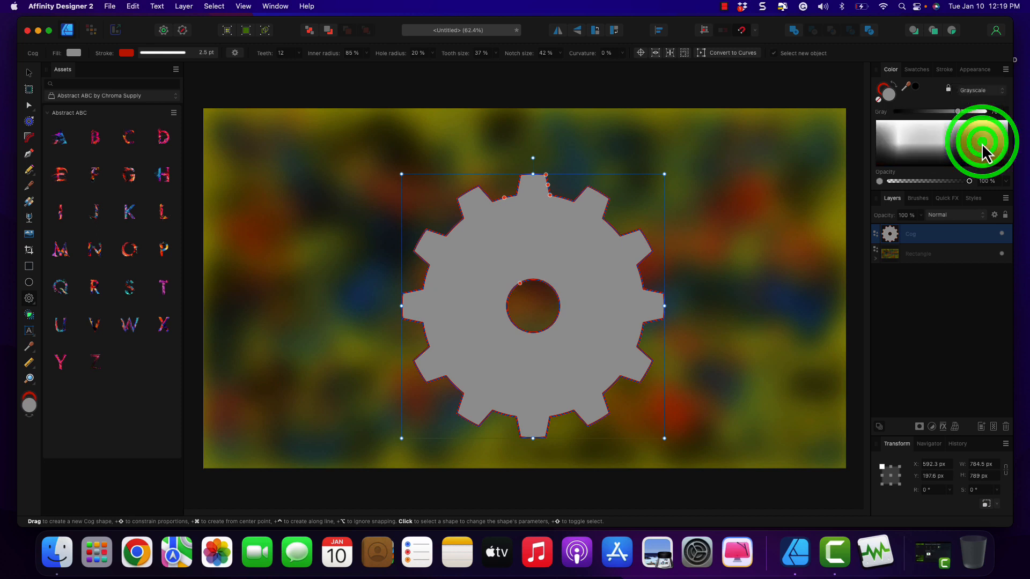
pyautogui.moveTo(925, 152)
pyautogui.mouseDown()
pyautogui.moveTo(912, 146)
pyautogui.moveTo(931, 153)
pyautogui.moveTo(930, 144)
pyautogui.mouseUp()
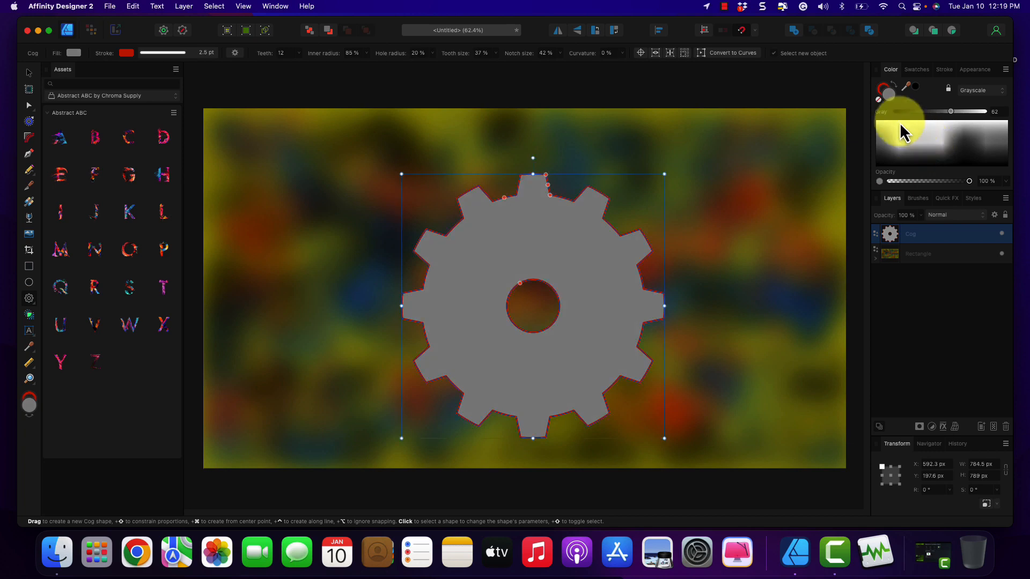
pyautogui.click(970, 92)
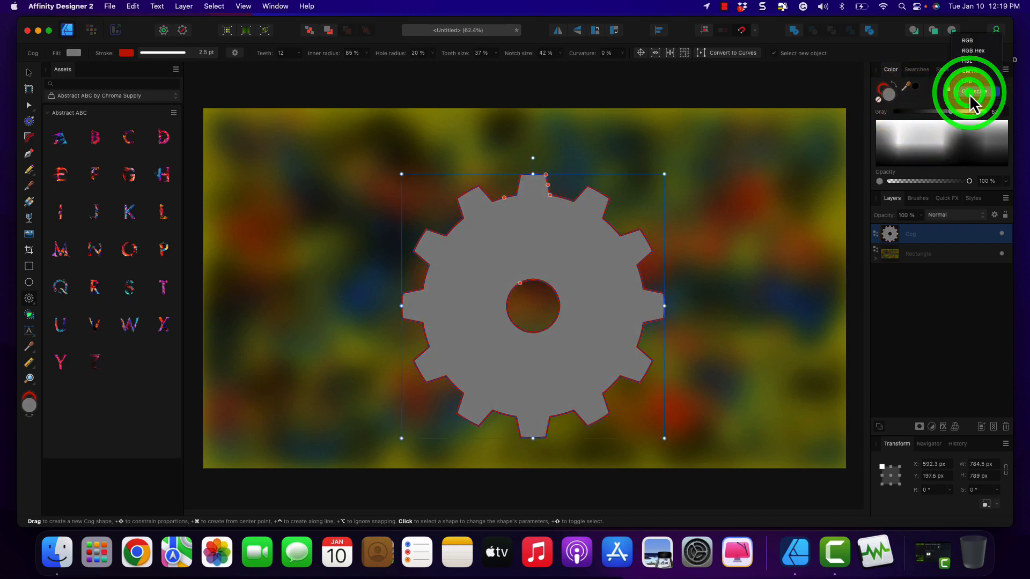
pyautogui.click(973, 43)
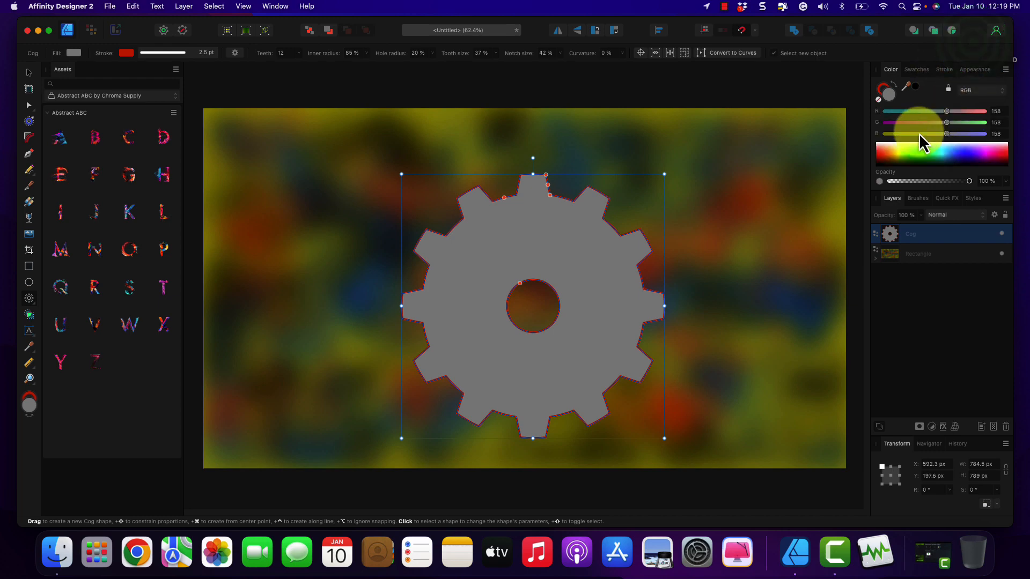
# Fill the cog with a bright cyan of R 136, G 247, B 255.
pyautogui.click(948, 155)
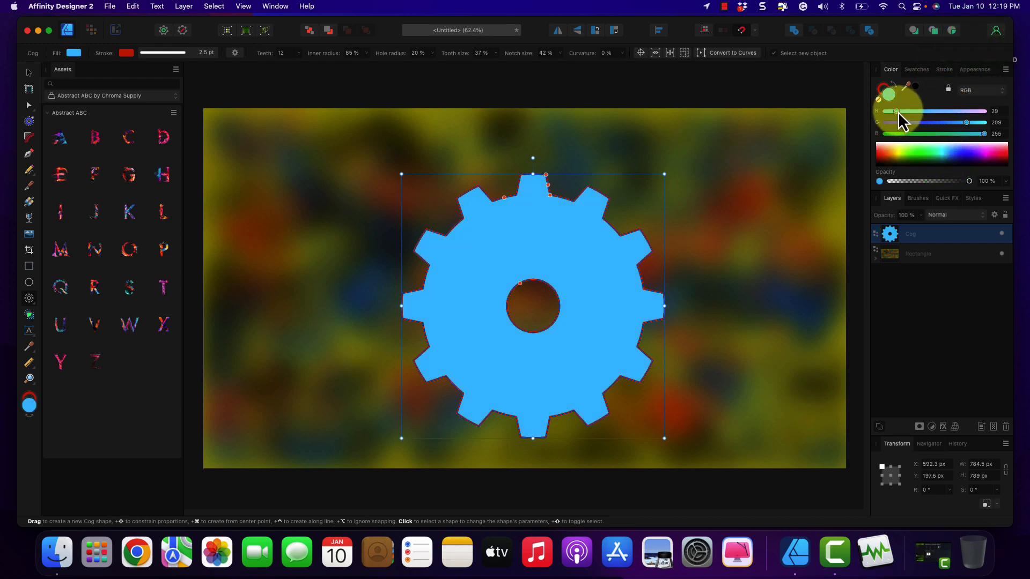
pyautogui.moveTo(900, 113)
pyautogui.mouseDown()
pyautogui.moveTo(955, 114)
pyautogui.moveTo(910, 112)
pyautogui.mouseUp()
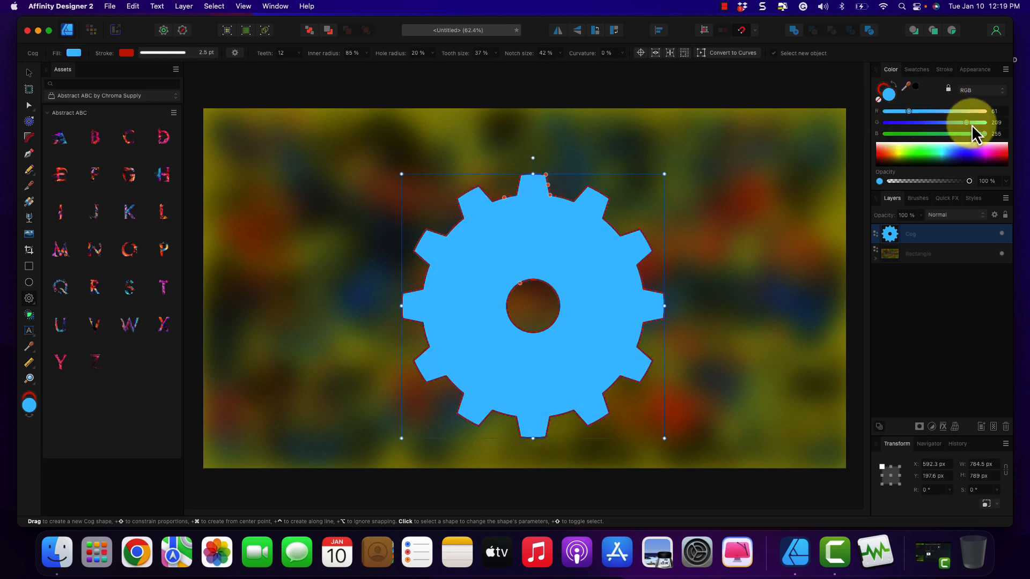
pyautogui.moveTo(971, 124)
pyautogui.mouseDown()
pyautogui.moveTo(962, 126)
pyautogui.moveTo(977, 123)
pyautogui.mouseUp()
pyautogui.moveTo(911, 112); pyautogui.dragTo(941, 108)
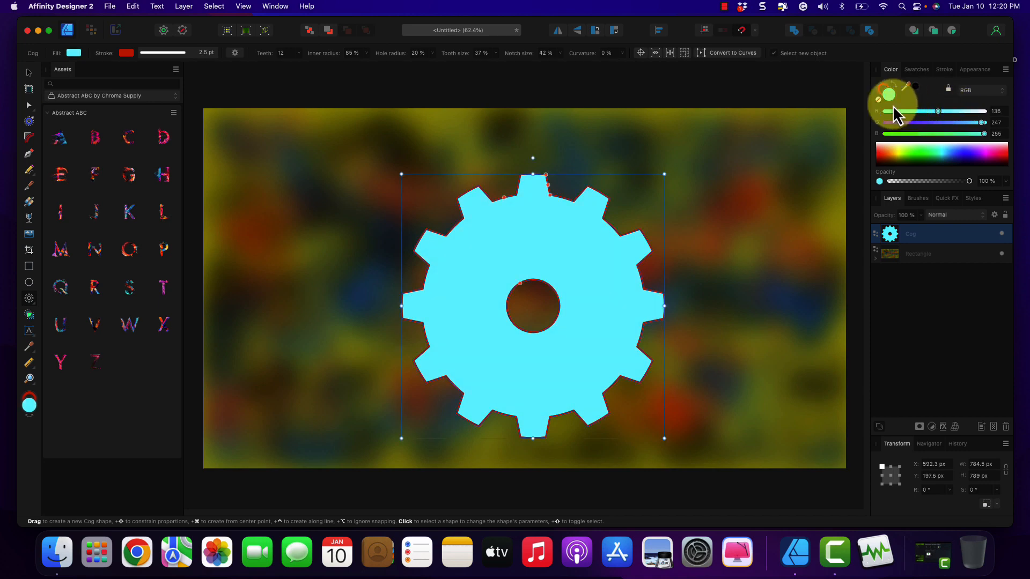
# Reselect the cog with the Cog Tool and set its number of teeth to 27.
pyautogui.click(29, 73)
pyautogui.click(530, 305)
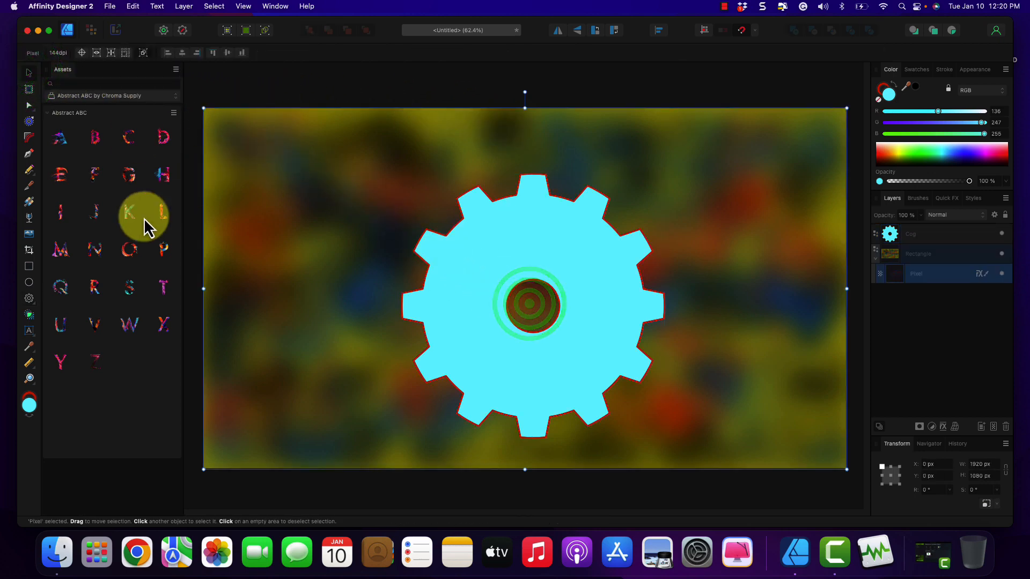
pyautogui.click(29, 298)
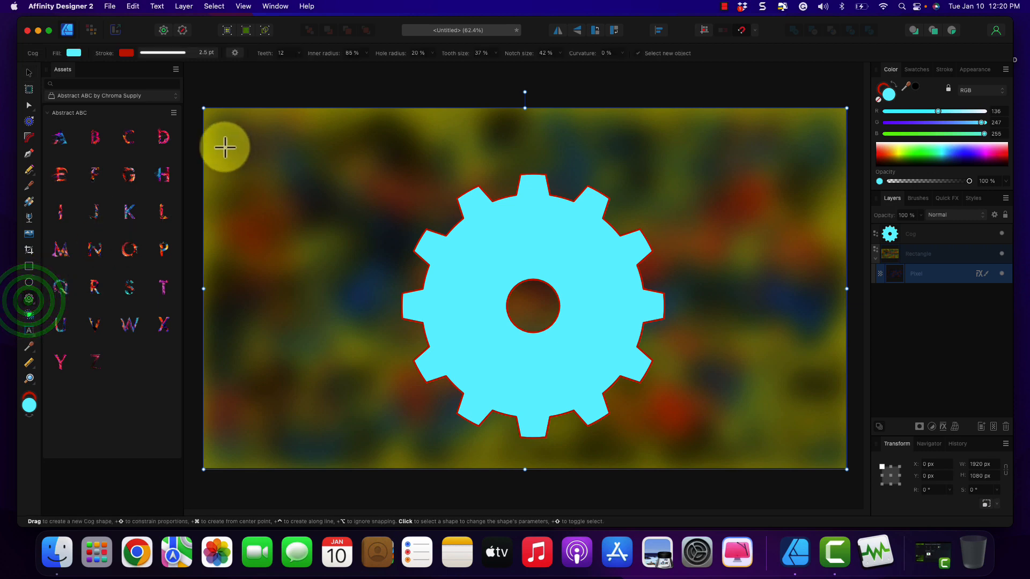
pyautogui.click(298, 53)
pyautogui.moveTo(297, 54)
pyautogui.mouseDown()
pyautogui.moveTo(299, 66)
pyautogui.moveTo(326, 66)
pyautogui.moveTo(295, 66)
pyautogui.mouseUp()
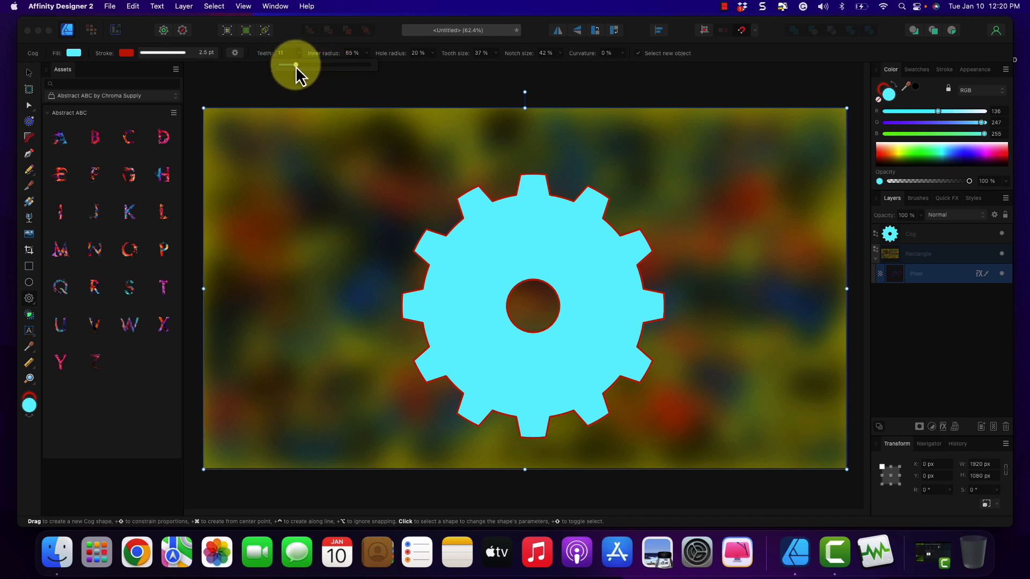
pyautogui.click(492, 252)
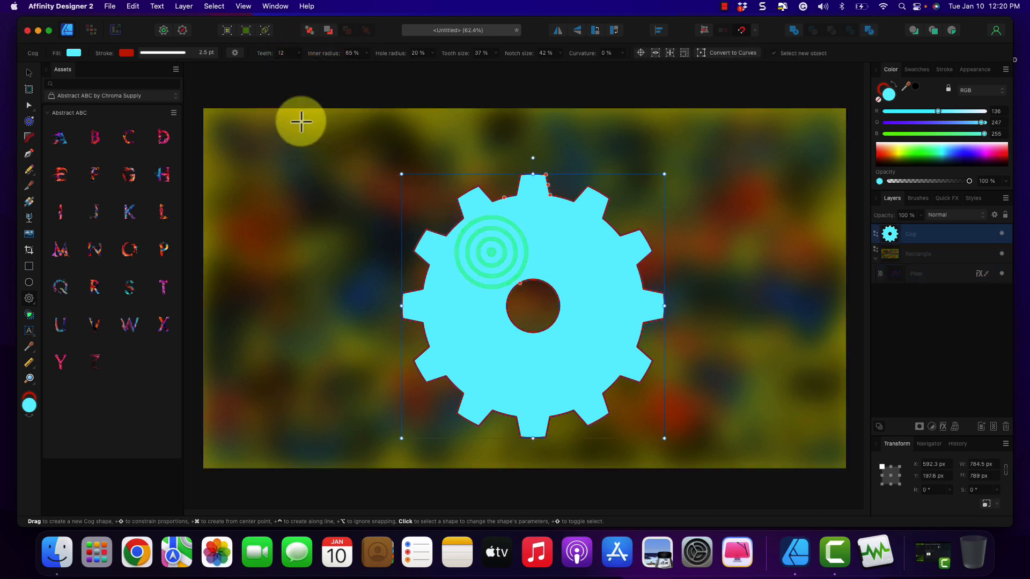
pyautogui.moveTo(296, 54); pyautogui.dragTo(327, 66)
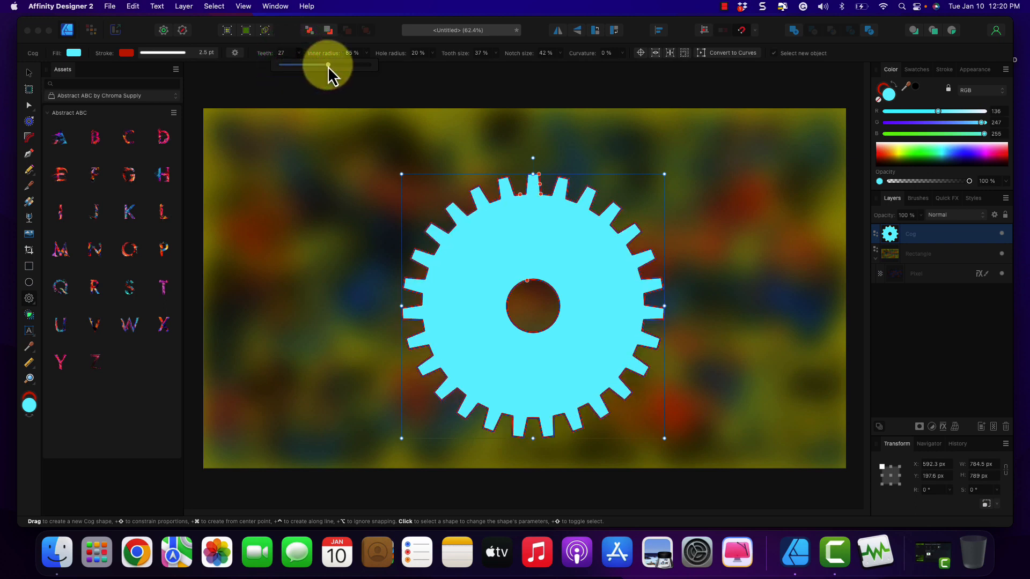
# Set the cog's inner radius to 83% and its hole radius to 57%.
pyautogui.click(366, 38)
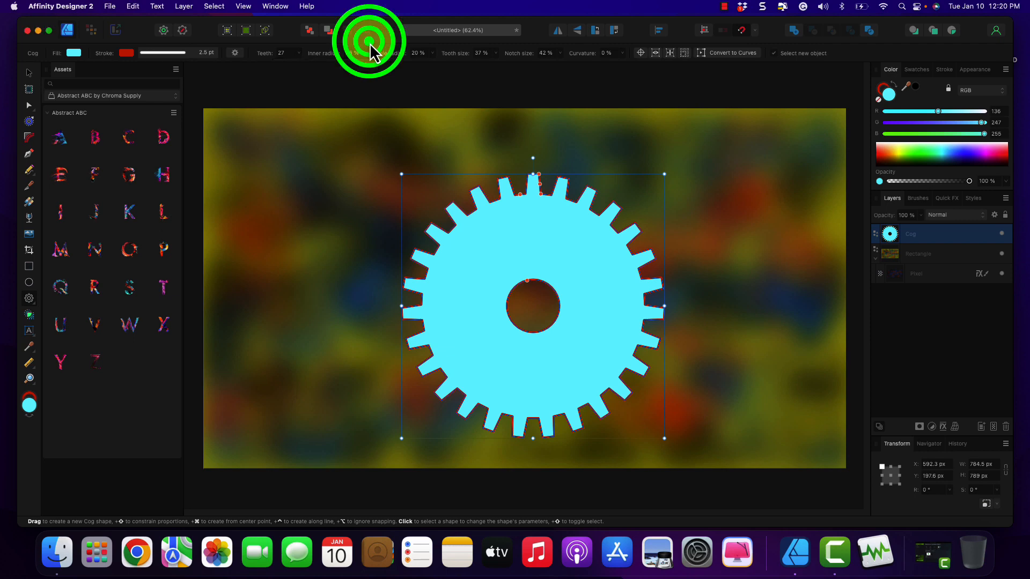
pyautogui.click(369, 52)
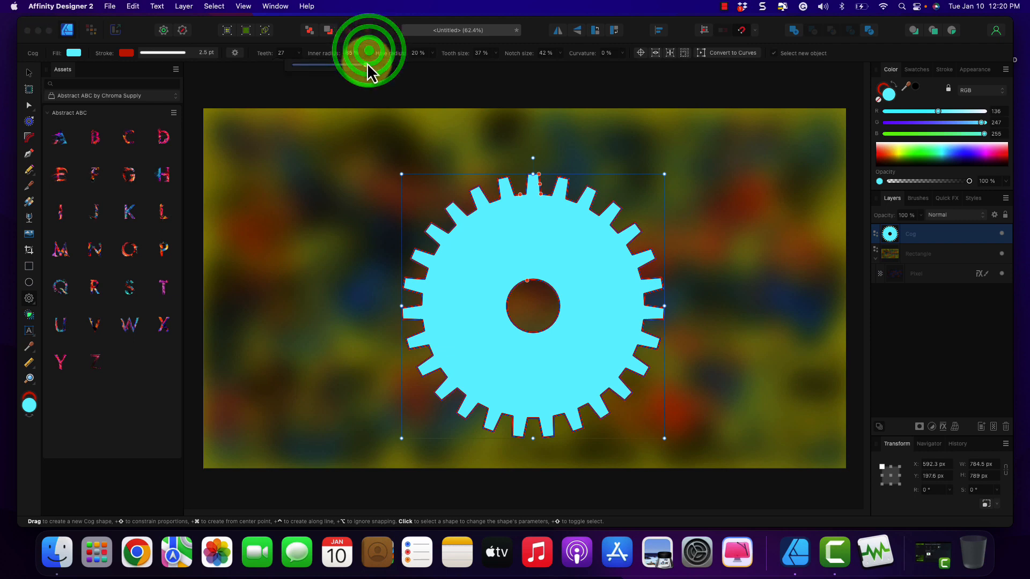
pyautogui.moveTo(366, 67)
pyautogui.mouseDown()
pyautogui.moveTo(348, 66)
pyautogui.moveTo(364, 62)
pyautogui.mouseUp()
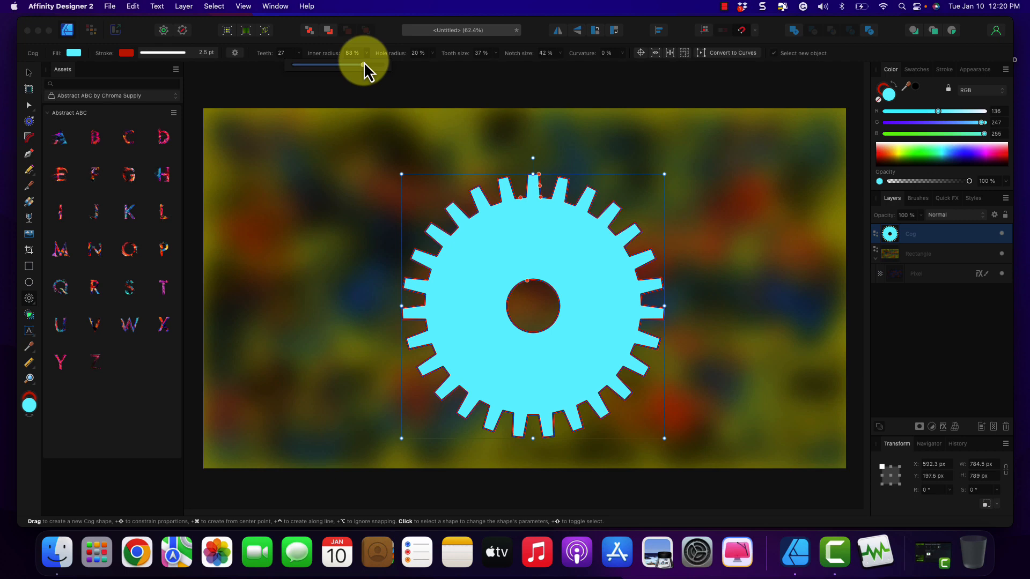
pyautogui.click(403, 52)
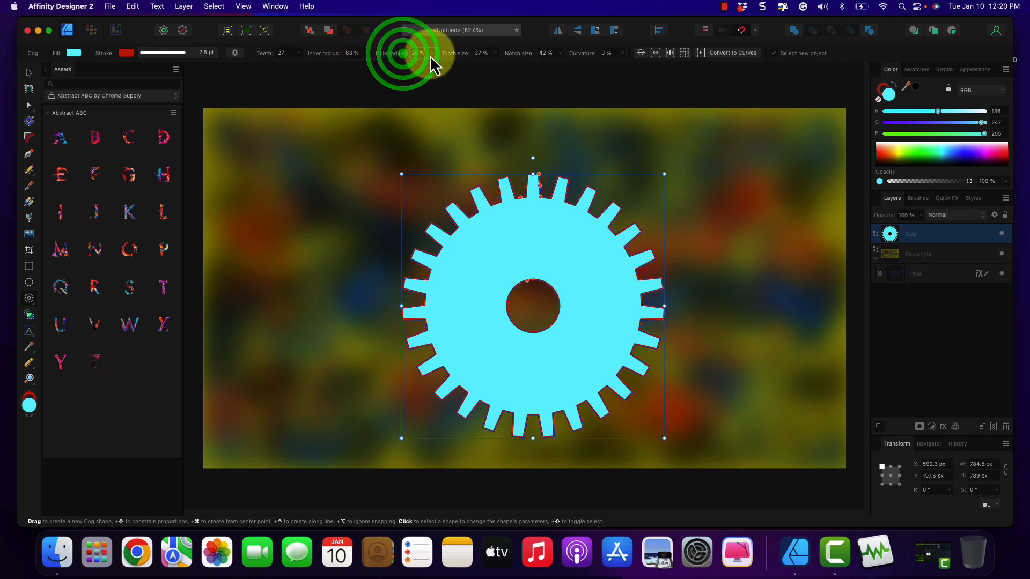
pyautogui.moveTo(432, 65); pyautogui.dragTo(468, 64)
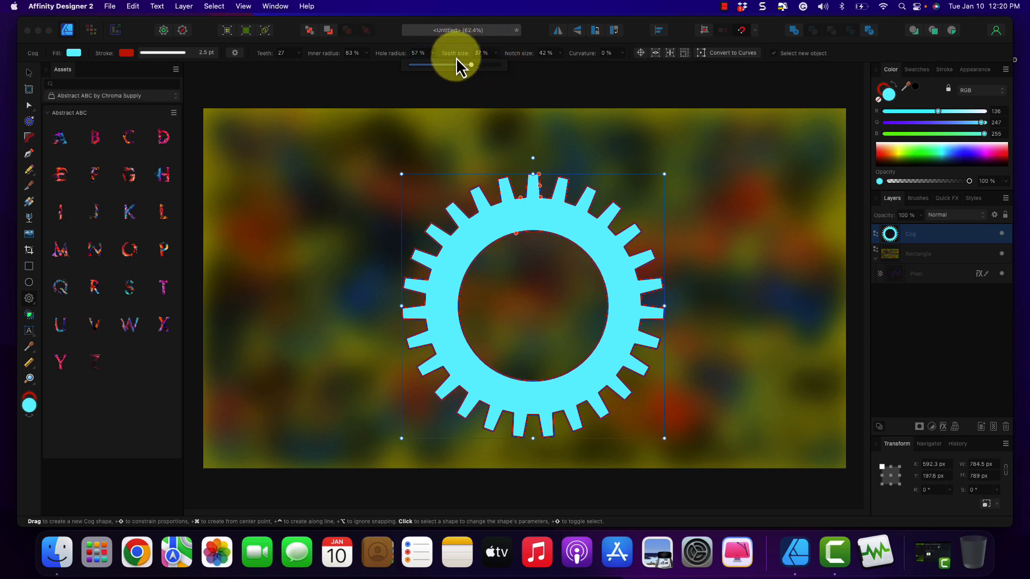
# Set the cog's tooth size to 14% and its curvature to 100%.
pyautogui.click(456, 55)
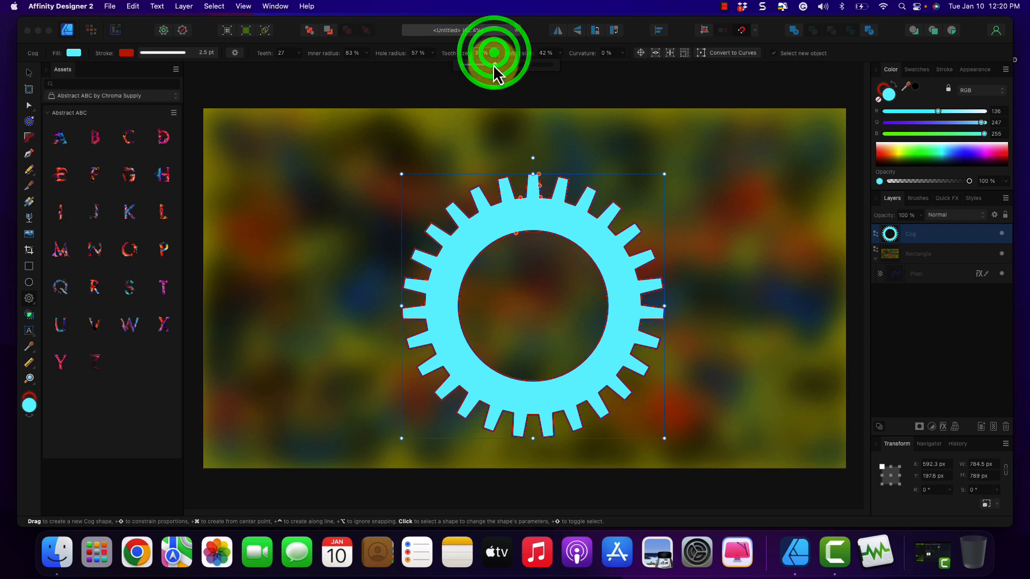
pyautogui.moveTo(494, 65); pyautogui.dragTo(472, 61)
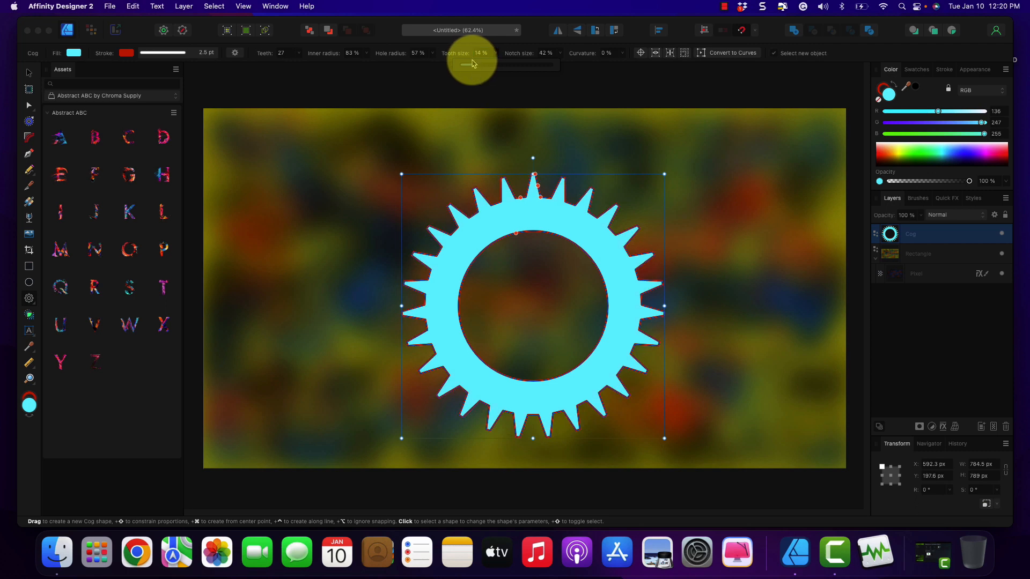
pyautogui.click(622, 52)
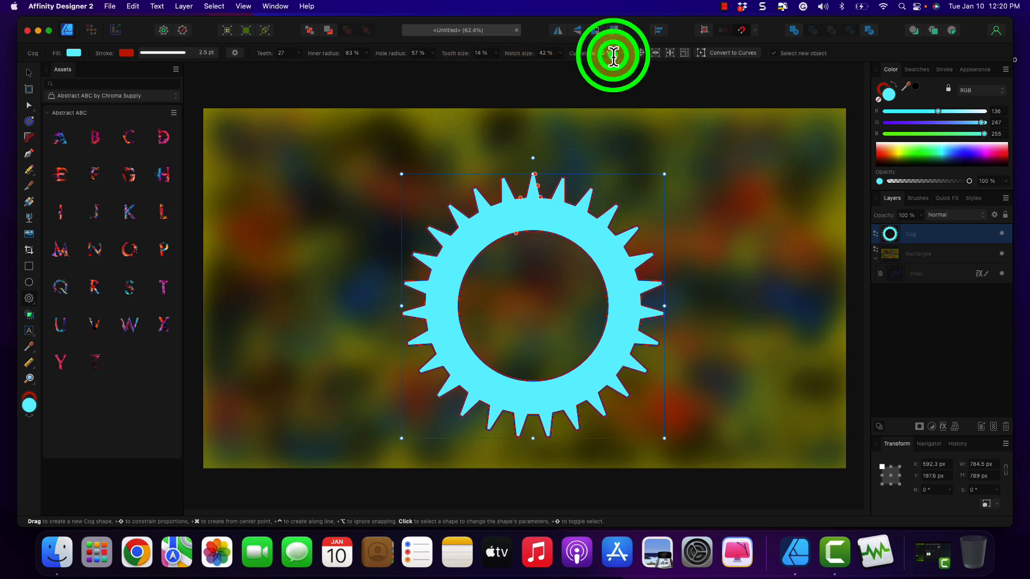
pyautogui.moveTo(619, 65); pyautogui.dragTo(669, 69)
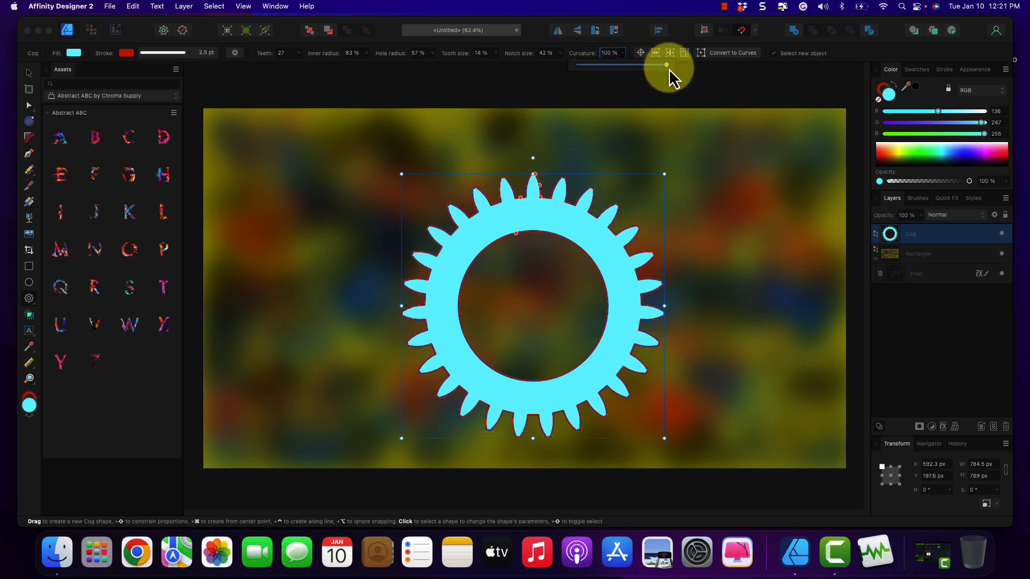
# Set the cog's notch size to 16% and its number of teeth to 23.
pyautogui.click(561, 54)
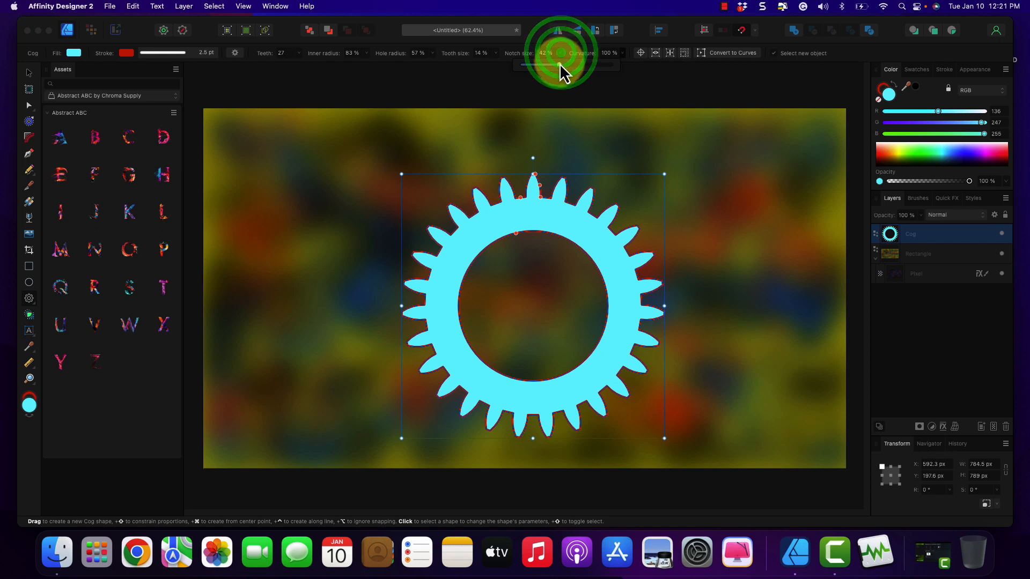
pyautogui.click(562, 64)
pyautogui.moveTo(561, 64); pyautogui.dragTo(538, 70)
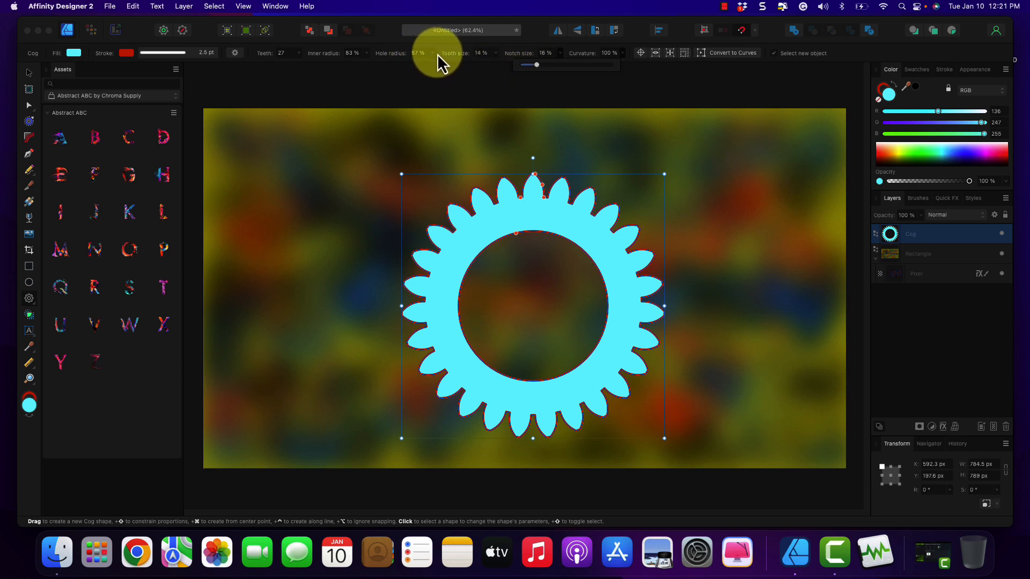
pyautogui.click(298, 53)
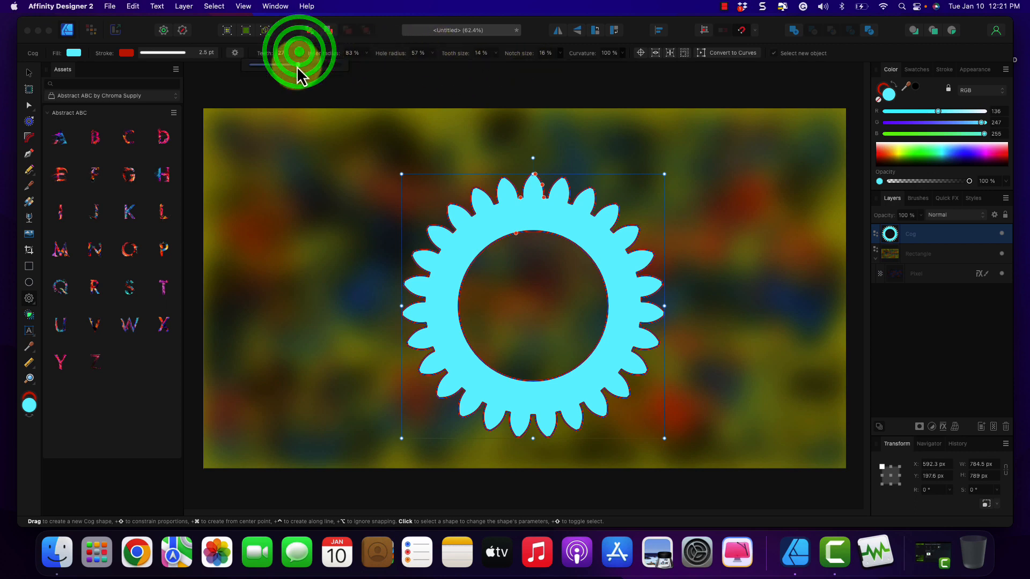
pyautogui.moveTo(298, 64)
pyautogui.mouseDown()
pyautogui.moveTo(278, 63)
pyautogui.moveTo(289, 63)
pyautogui.mouseUp()
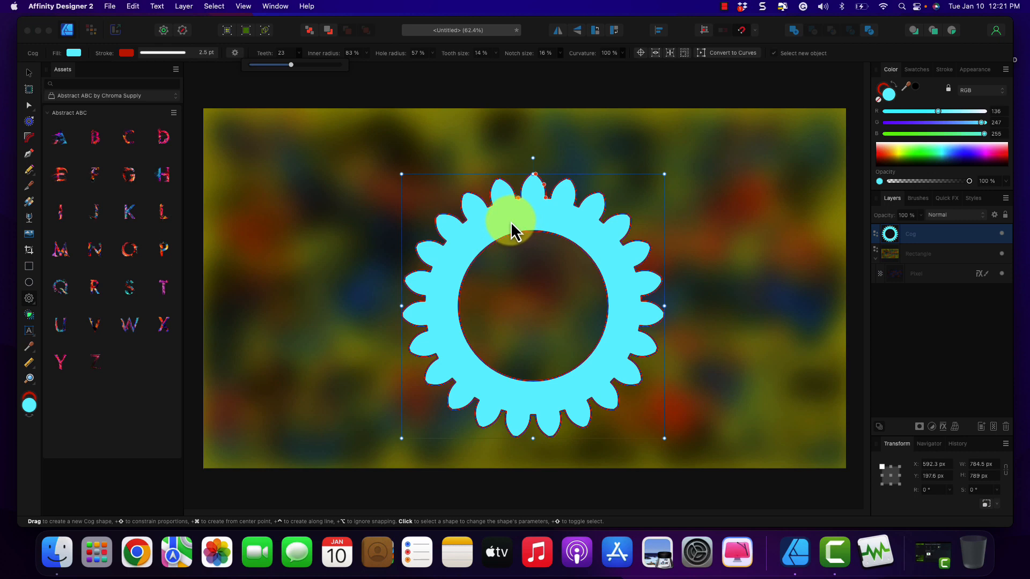
# Undo the stray small cog and move the large cog toward the canvas's upper-left corner, to about X 172 px, Y 55 px.
pyautogui.moveTo(511, 220); pyautogui.dragTo(462, 217)
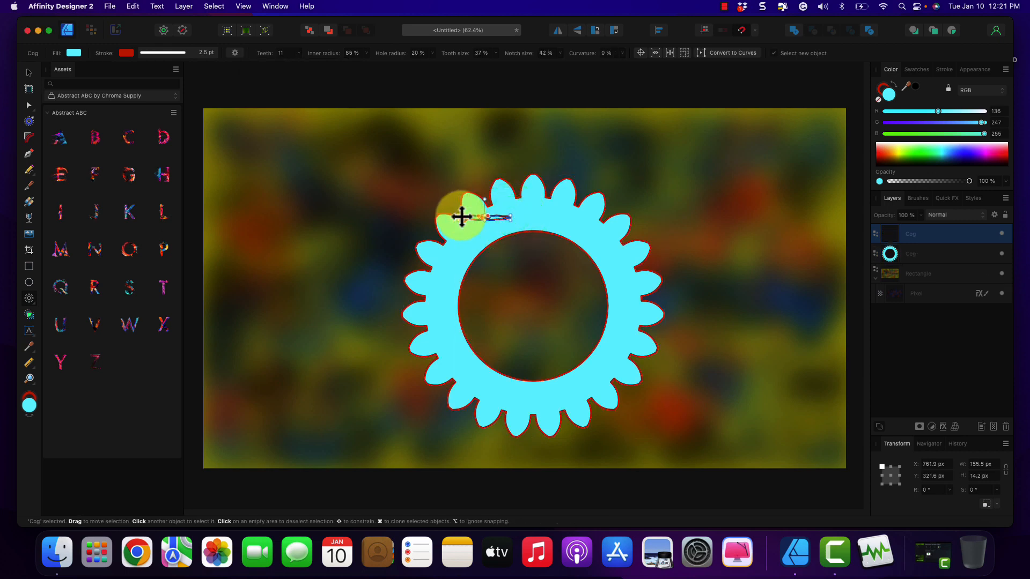
pyautogui.press('super+z')
pyautogui.click(26, 81)
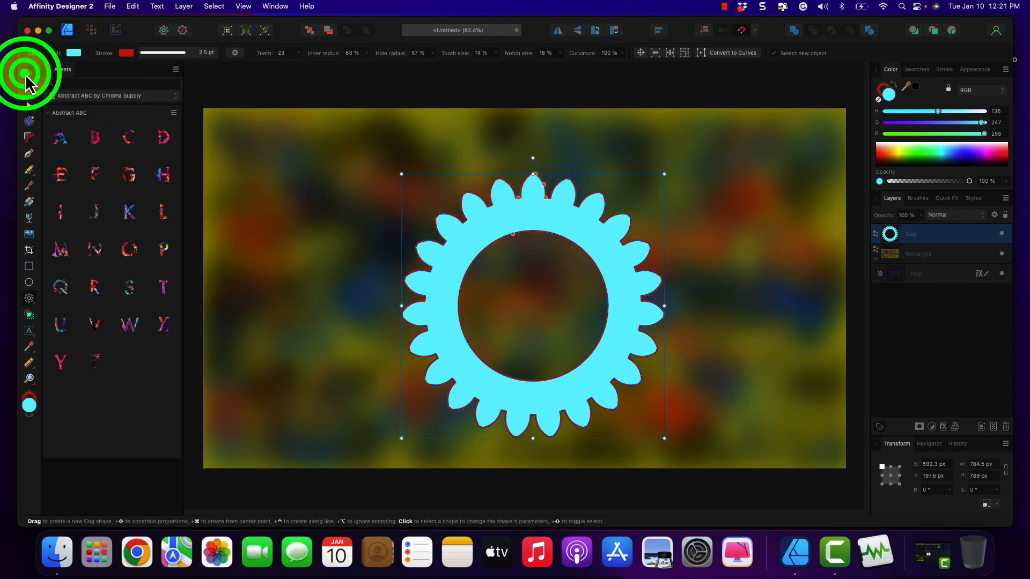
pyautogui.moveTo(581, 215); pyautogui.dragTo(440, 167)
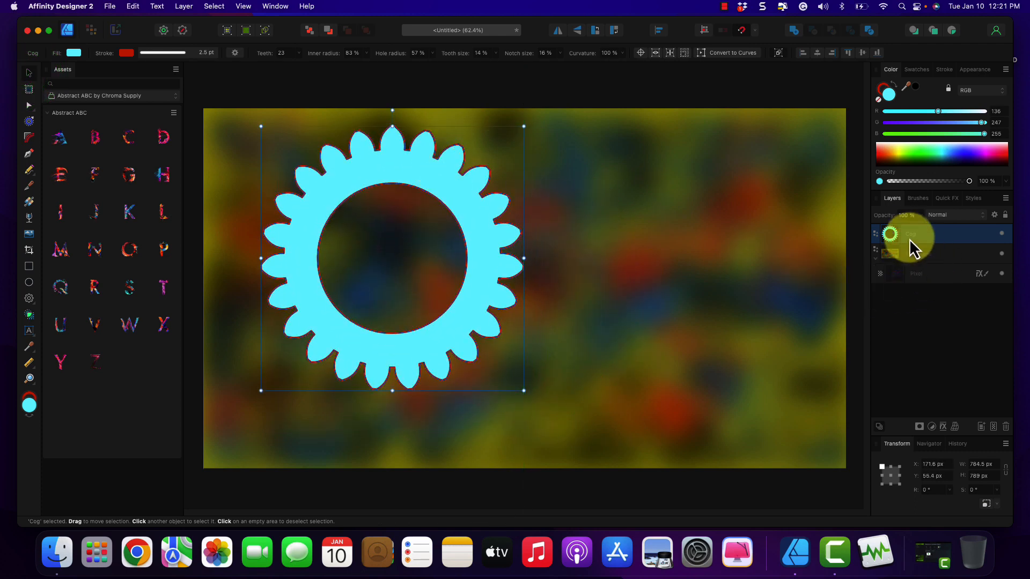
# Collapse the Rectangle layer's contents and hide the Cog layer, leaving that layer selected.
pyautogui.click(875, 260)
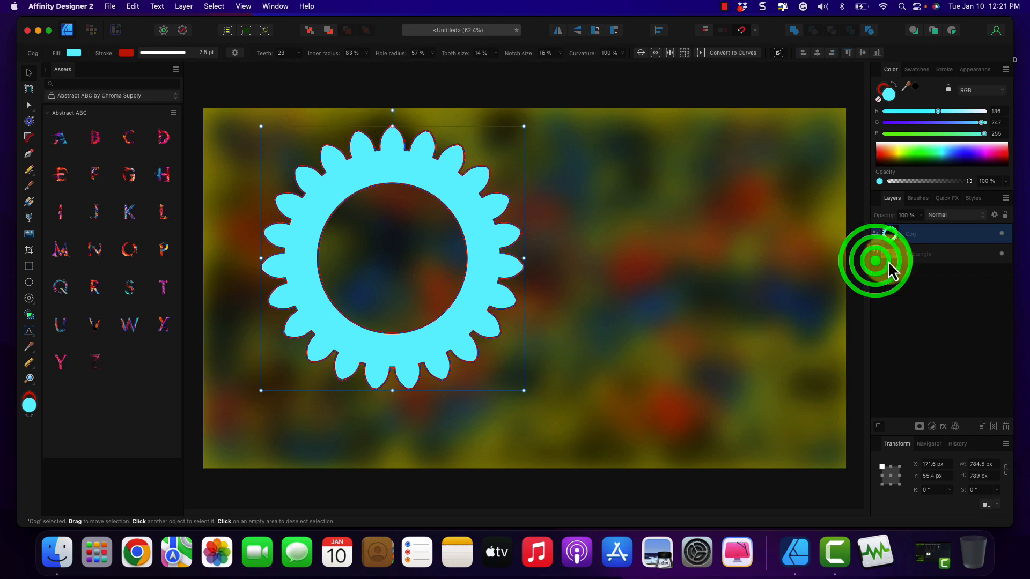
pyautogui.click(1001, 234)
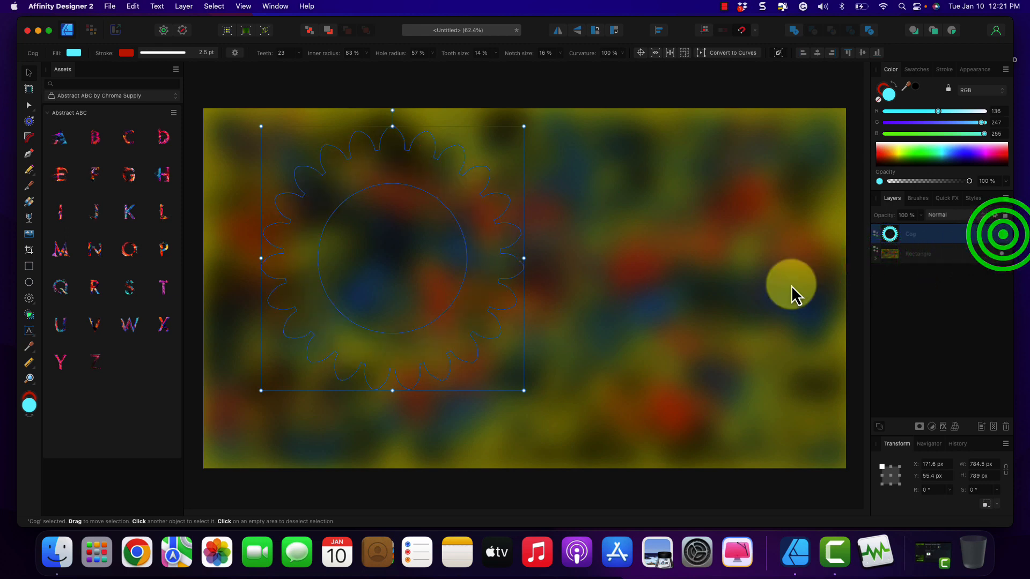
pyautogui.click(616, 312)
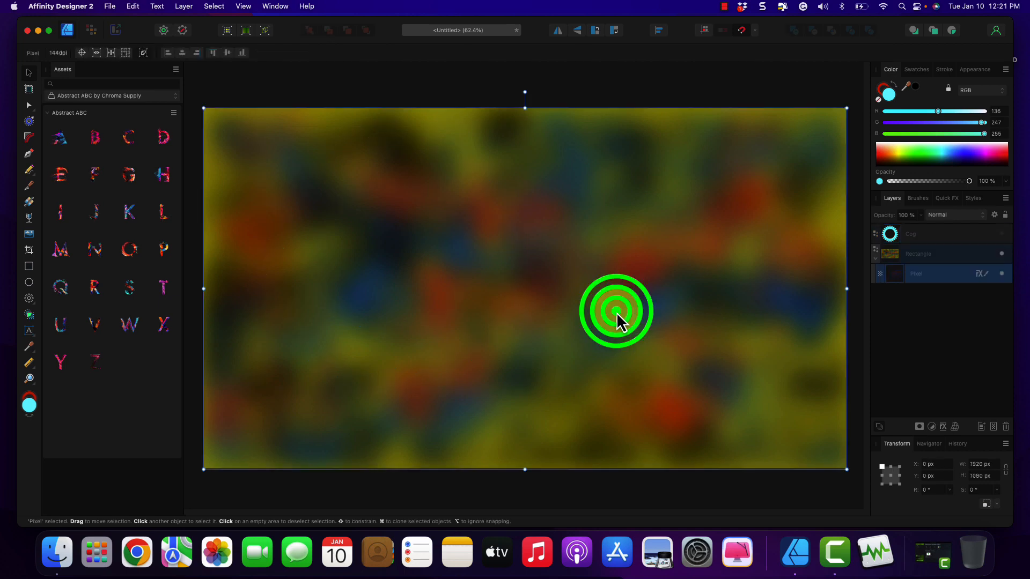
pyautogui.click(890, 234)
pyautogui.click(456, 238)
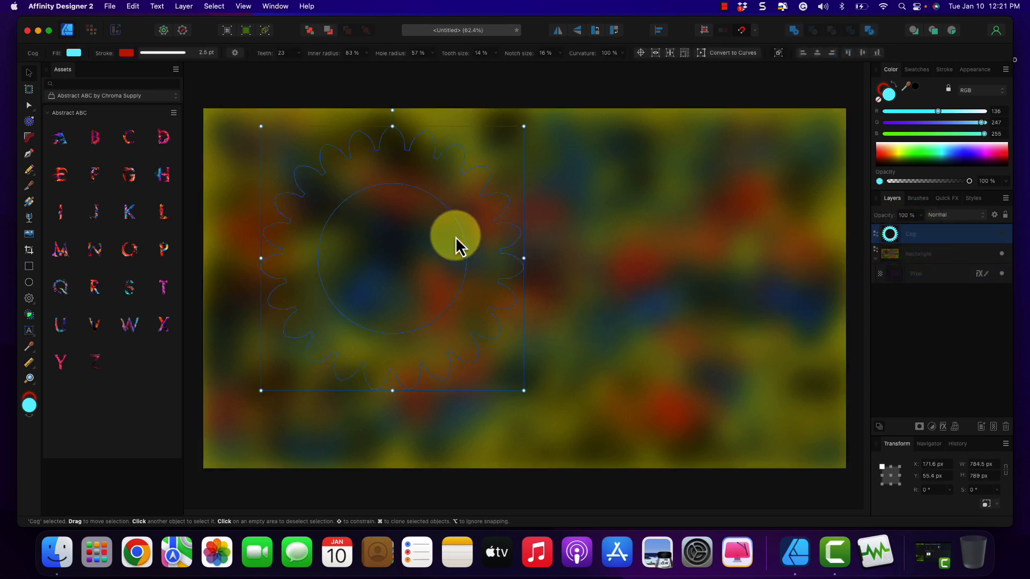
# Draw a tall ellipse about 678 by 809 px and move it near the canvas center, to about X 589 px, Y 186 px.
pyautogui.click(29, 283)
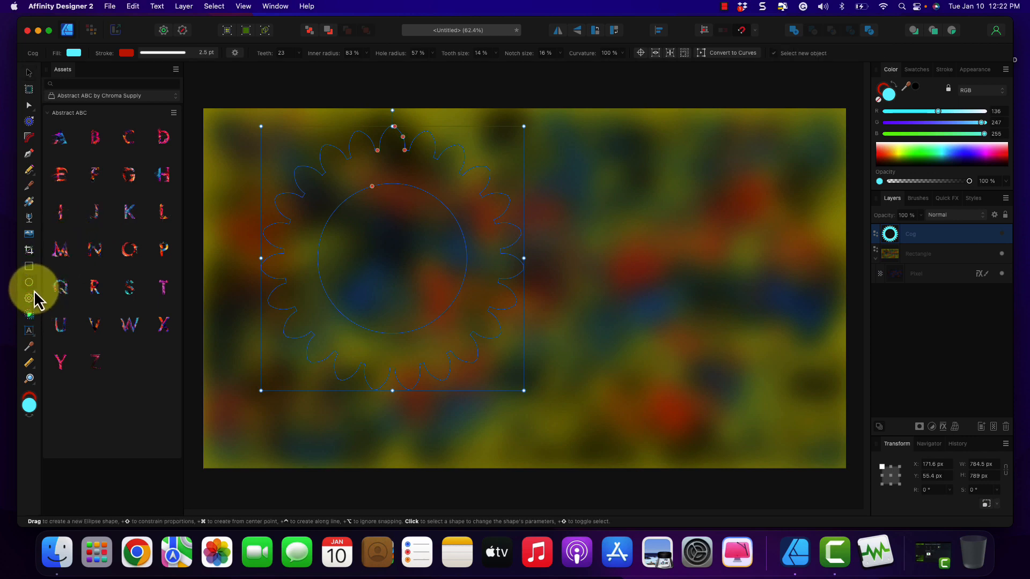
pyautogui.click(37, 307)
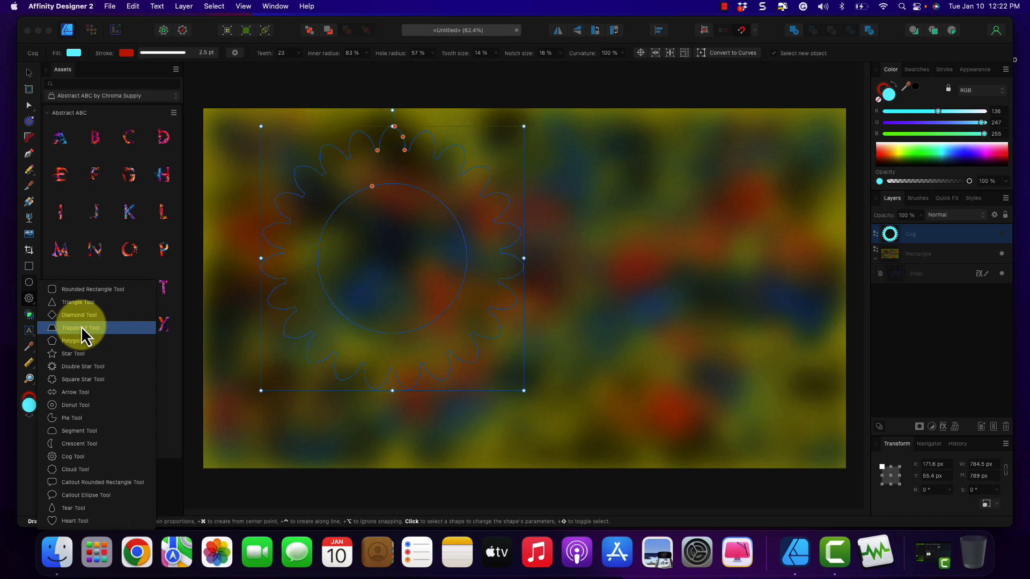
pyautogui.click(29, 282)
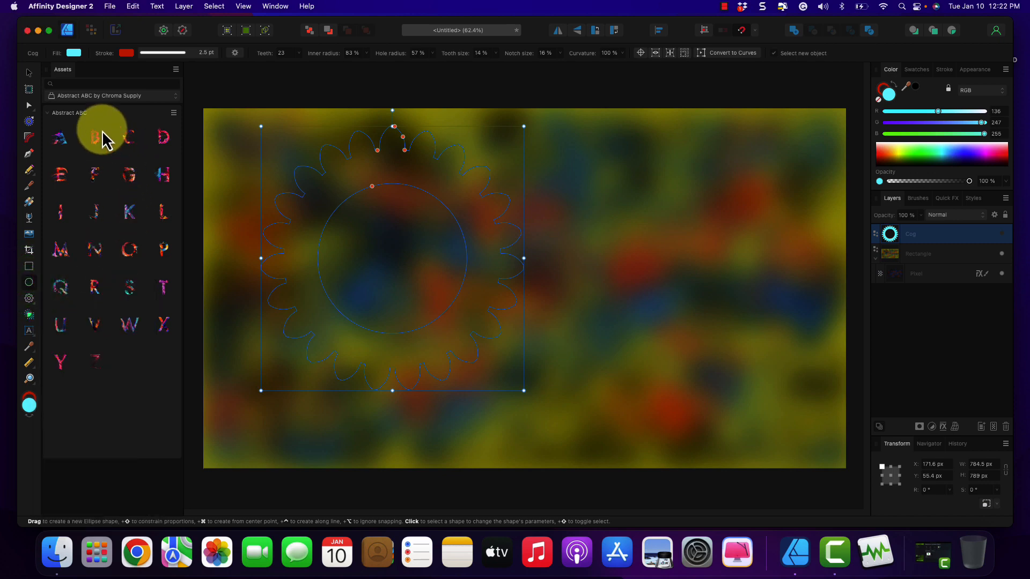
pyautogui.moveTo(555, 168); pyautogui.dragTo(779, 436)
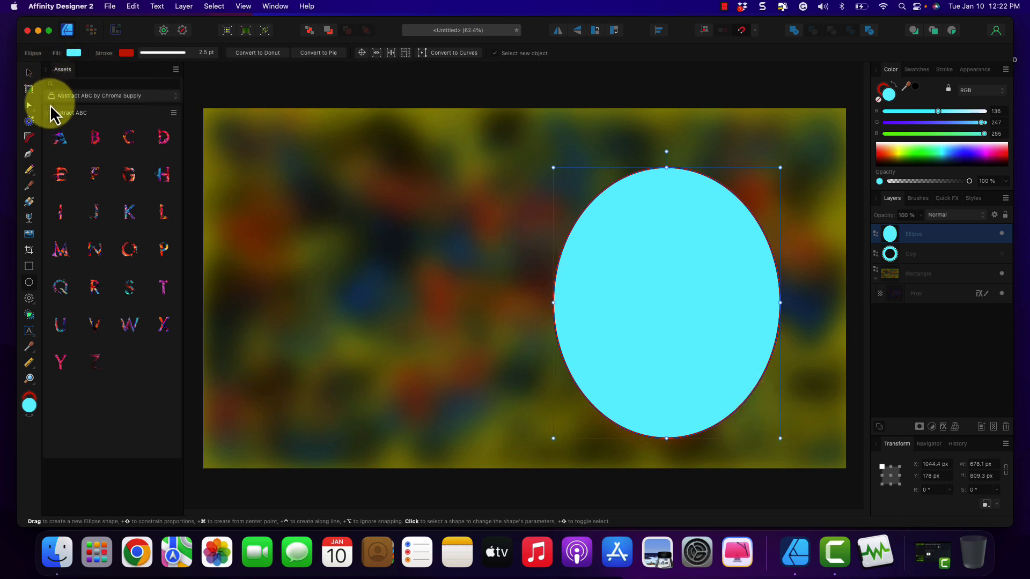
pyautogui.click(29, 72)
pyautogui.moveTo(704, 265); pyautogui.dragTo(552, 269)
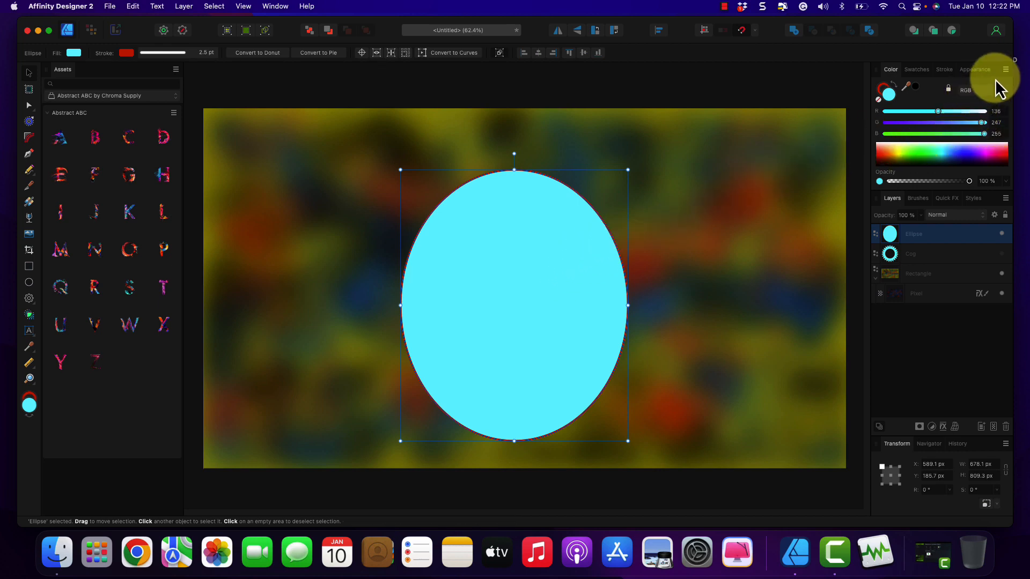
# Fill the ellipse with a light Grayscale gray of 83 and remove its stroke.
pyautogui.click(987, 91)
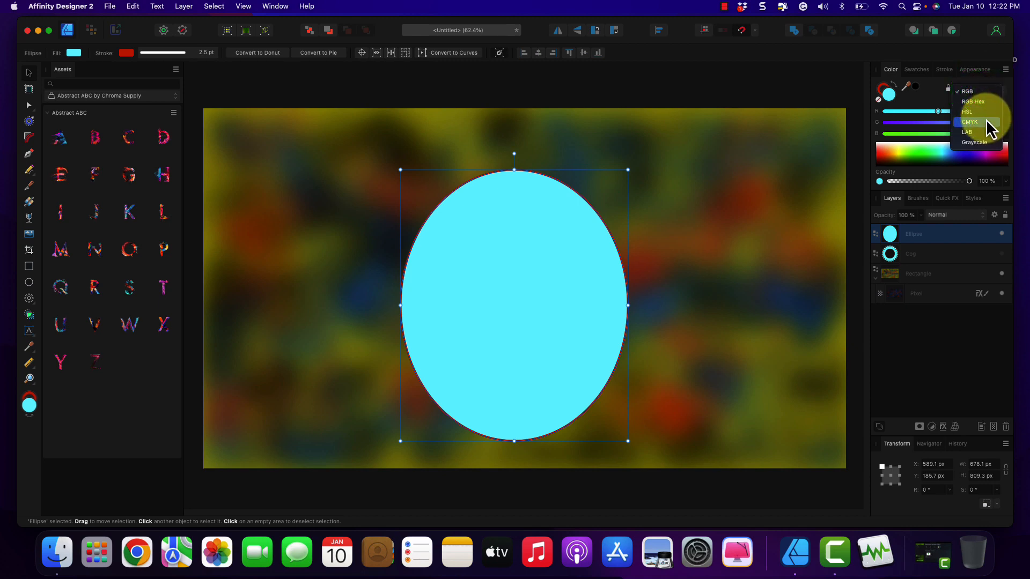
pyautogui.click(976, 144)
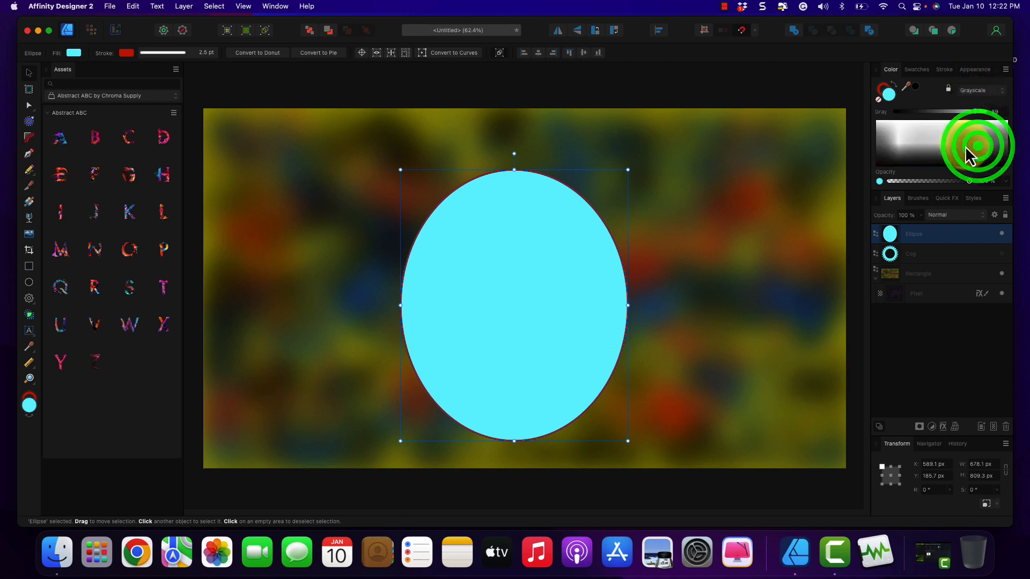
pyautogui.click(947, 147)
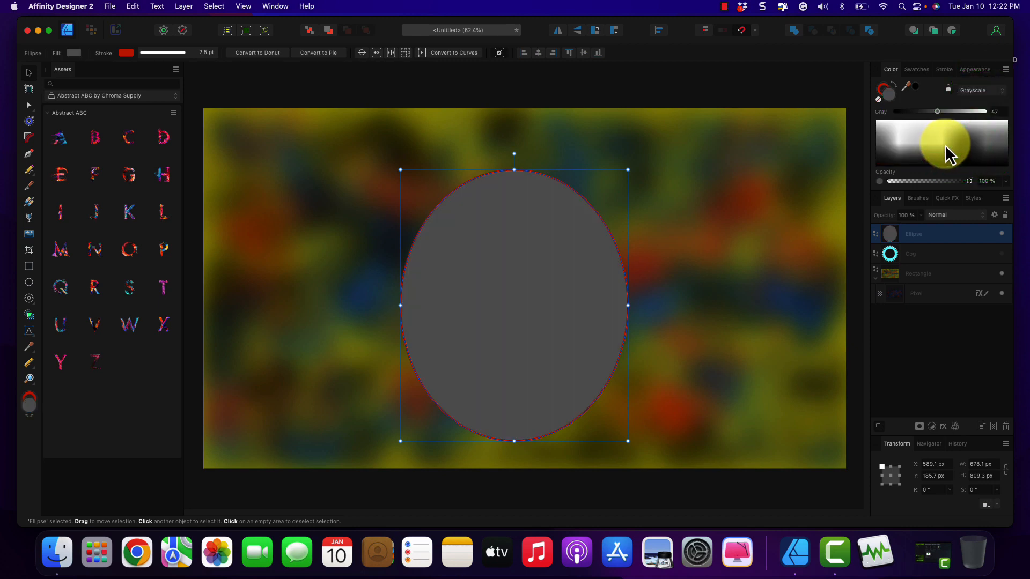
pyautogui.moveTo(945, 147); pyautogui.dragTo(945, 135)
pyautogui.click(947, 131)
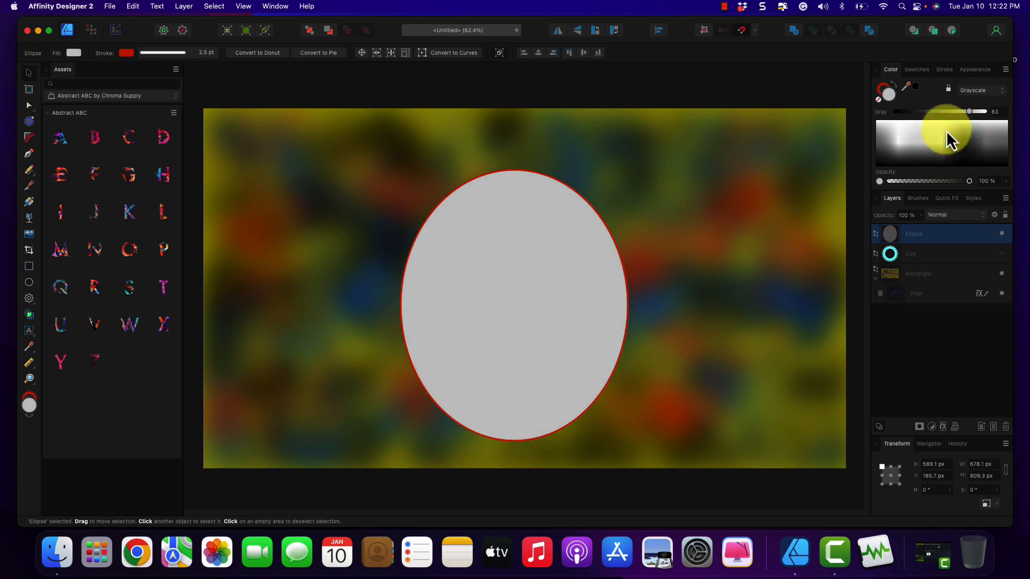
pyautogui.click(182, 53)
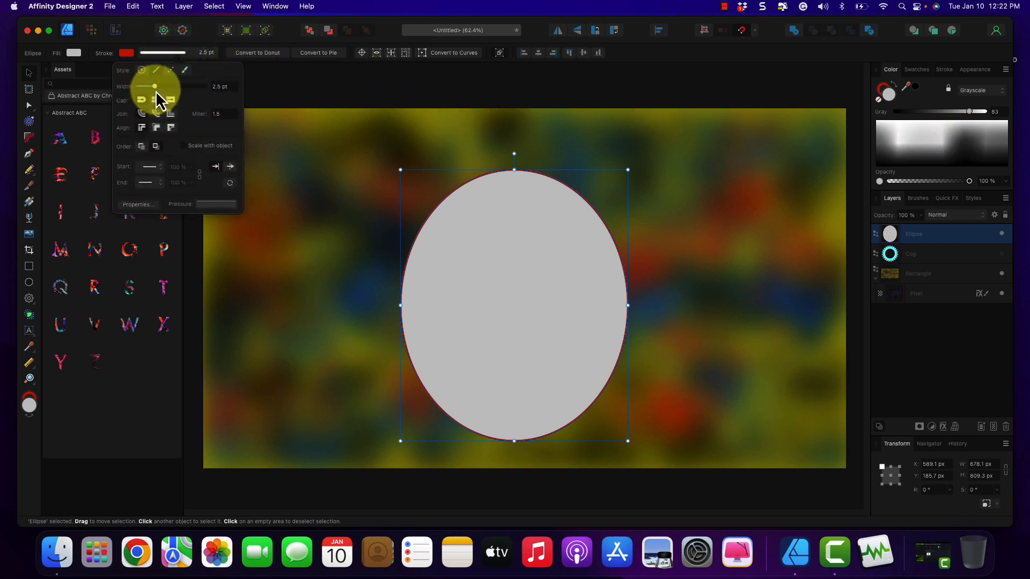
pyautogui.click(142, 70)
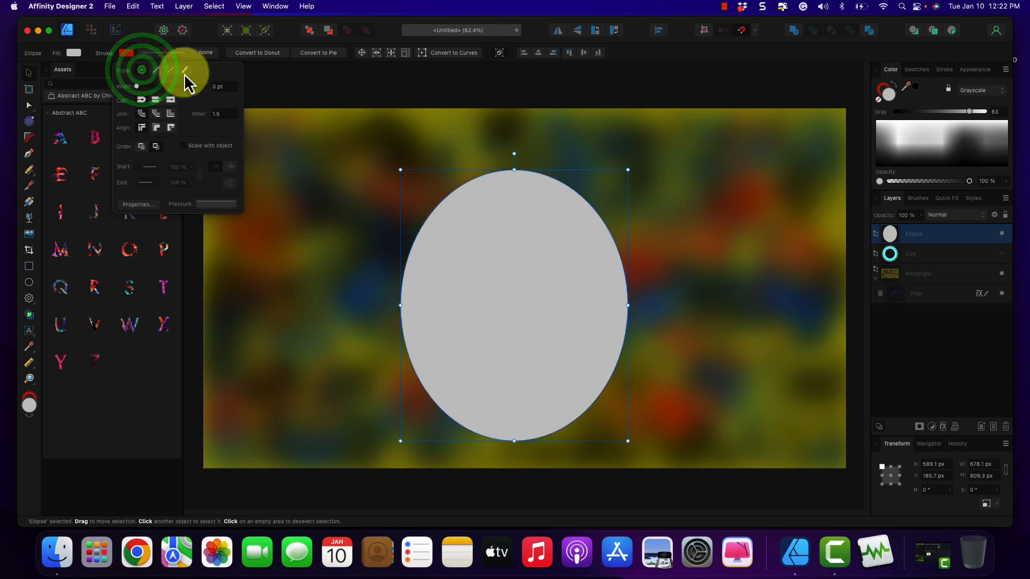
# Make the Cog layer visible, remove the cog's stroke, and clear the selection.
pyautogui.click(934, 259)
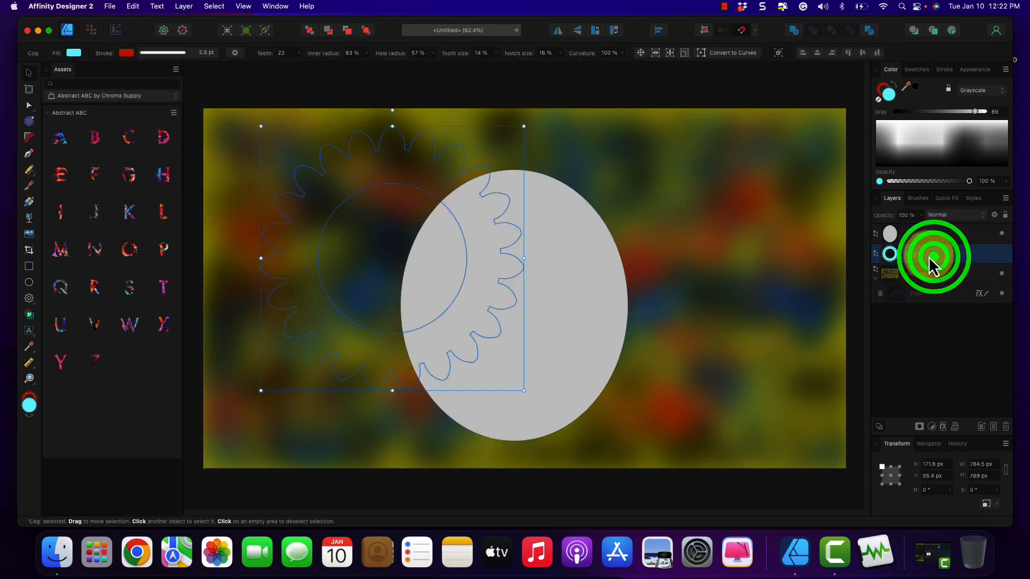
pyautogui.click(1001, 254)
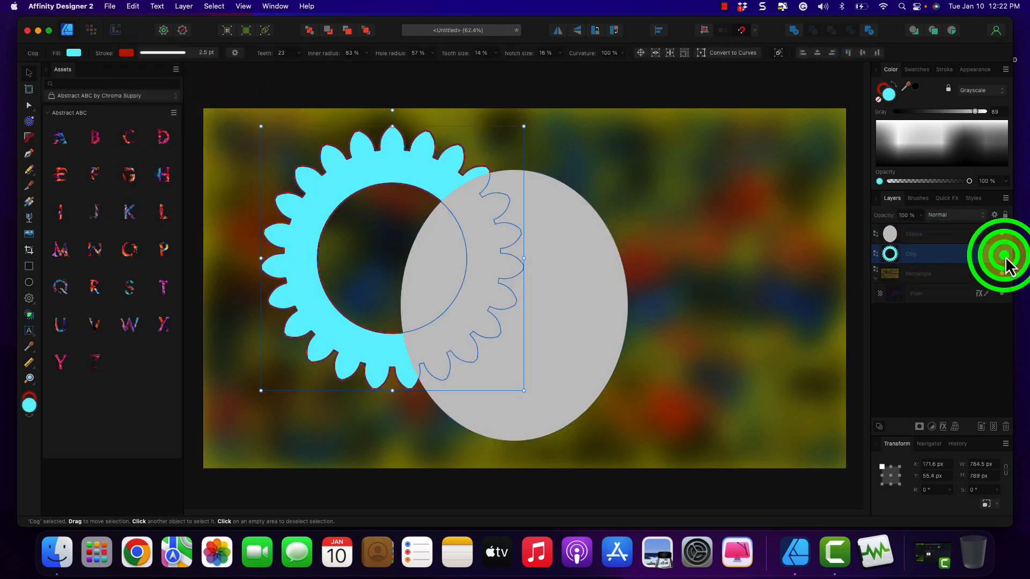
pyautogui.moveTo(408, 162); pyautogui.dragTo(408, 162)
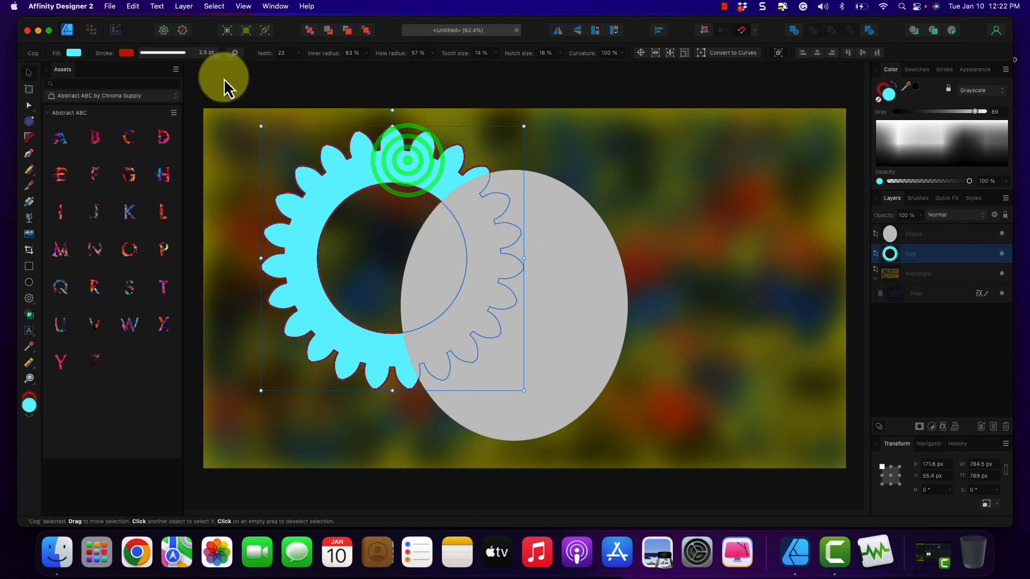
pyautogui.click(184, 53)
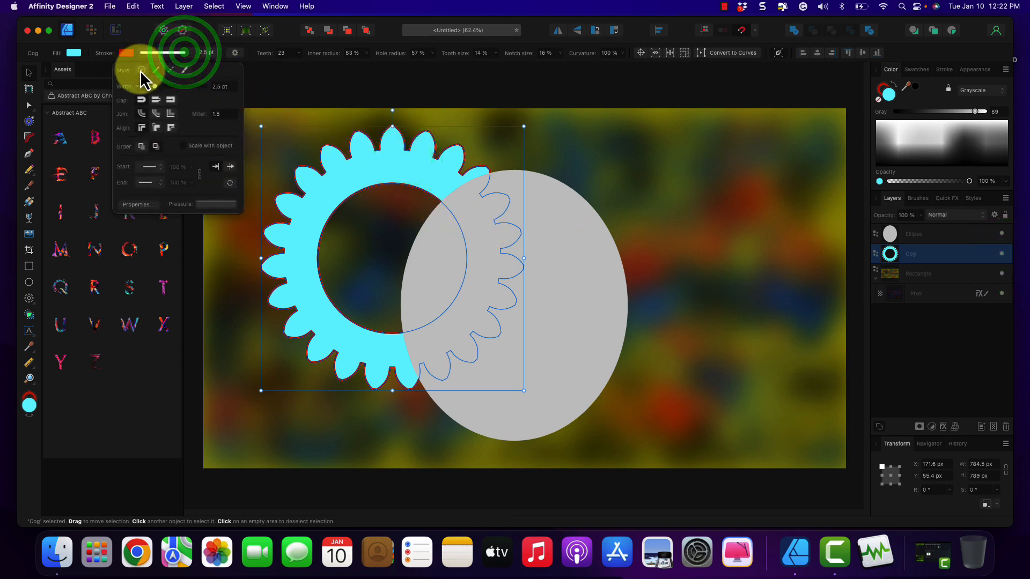
pyautogui.click(141, 70)
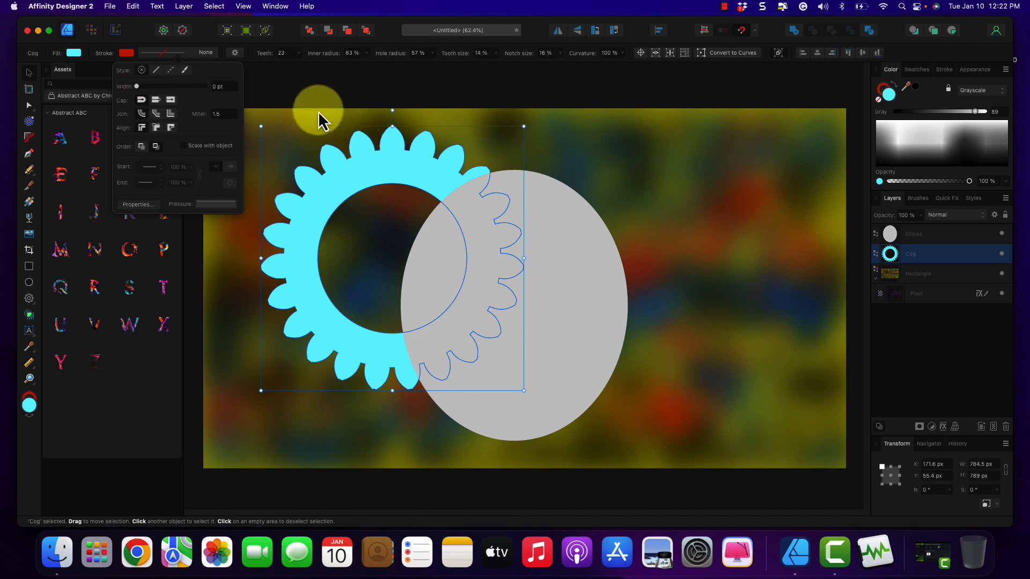
pyautogui.click(276, 76)
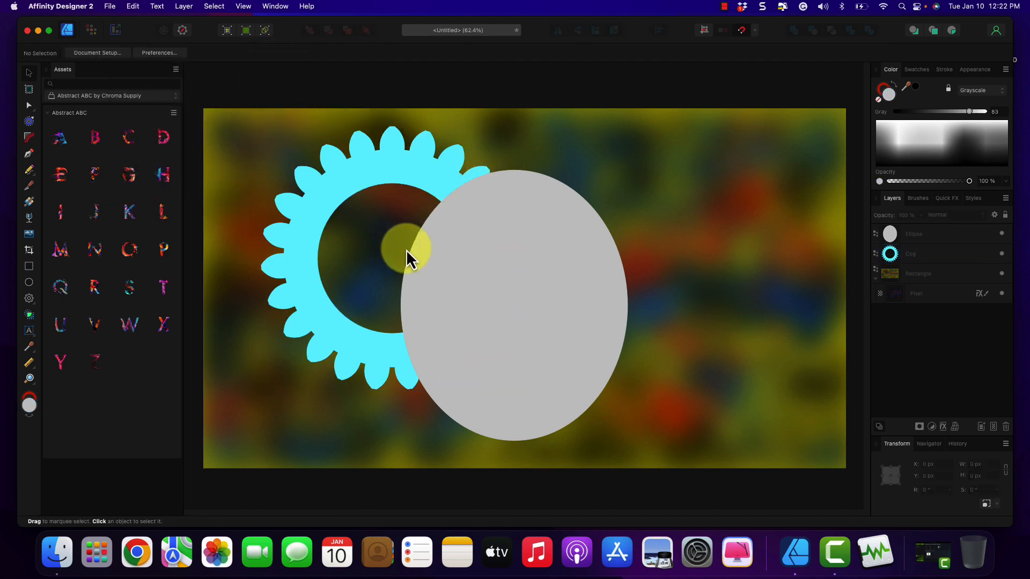
# Hide the Cog layer and delete the Ellipse layer.
pyautogui.click(1001, 254)
pyautogui.click(916, 240)
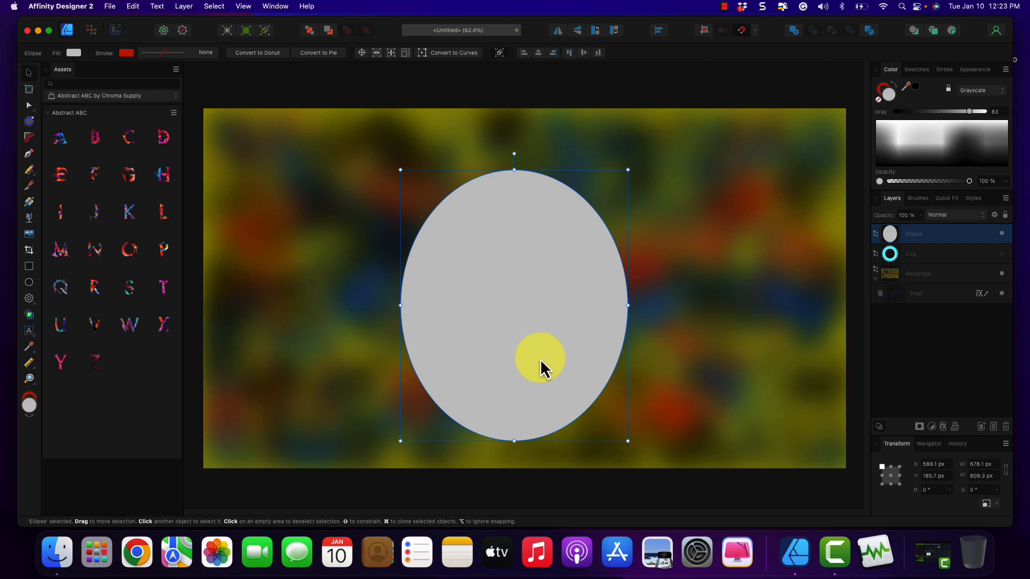
pyautogui.rightClick(925, 238)
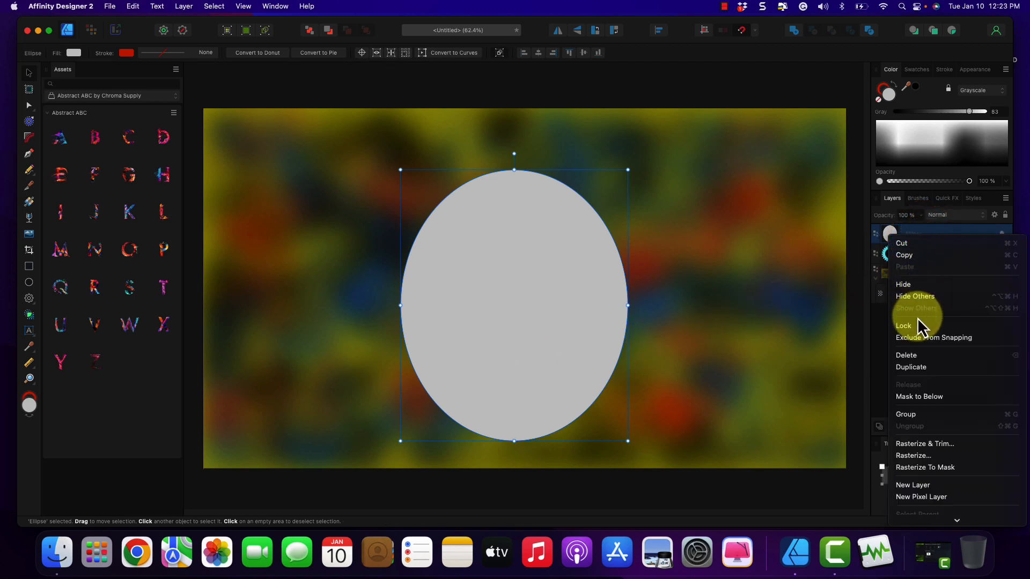
pyautogui.click(916, 355)
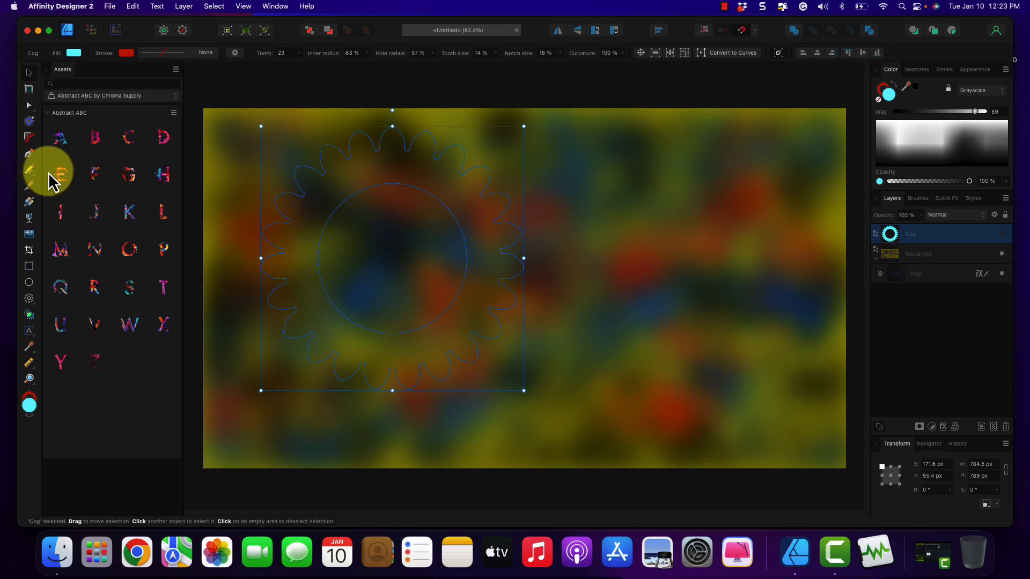
# With the Pen tool active, set the cog's fill to a light cyan of HSL 184, 94, 78, preview the cog, and hide it again.
pyautogui.click(29, 154)
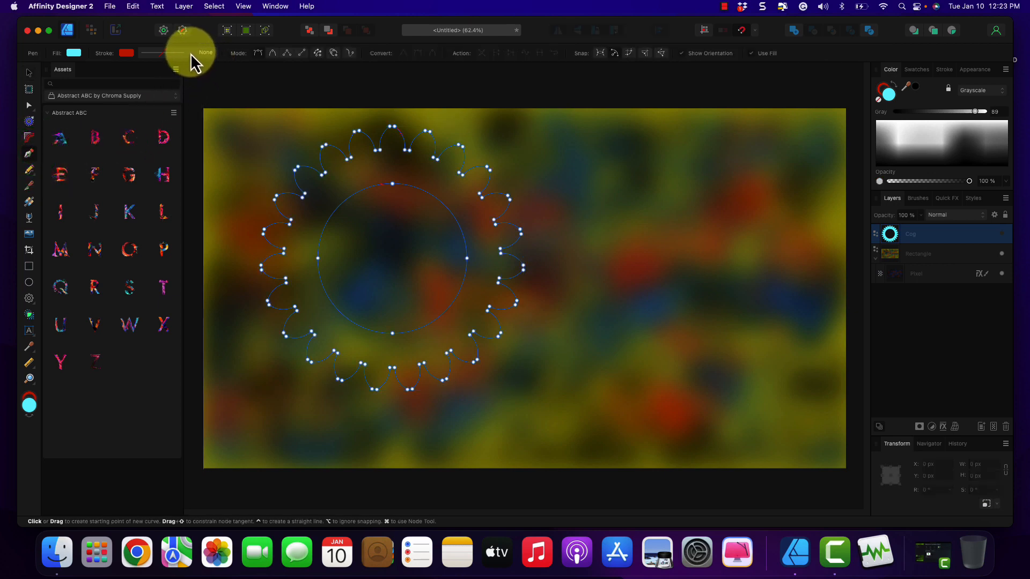
pyautogui.click(73, 54)
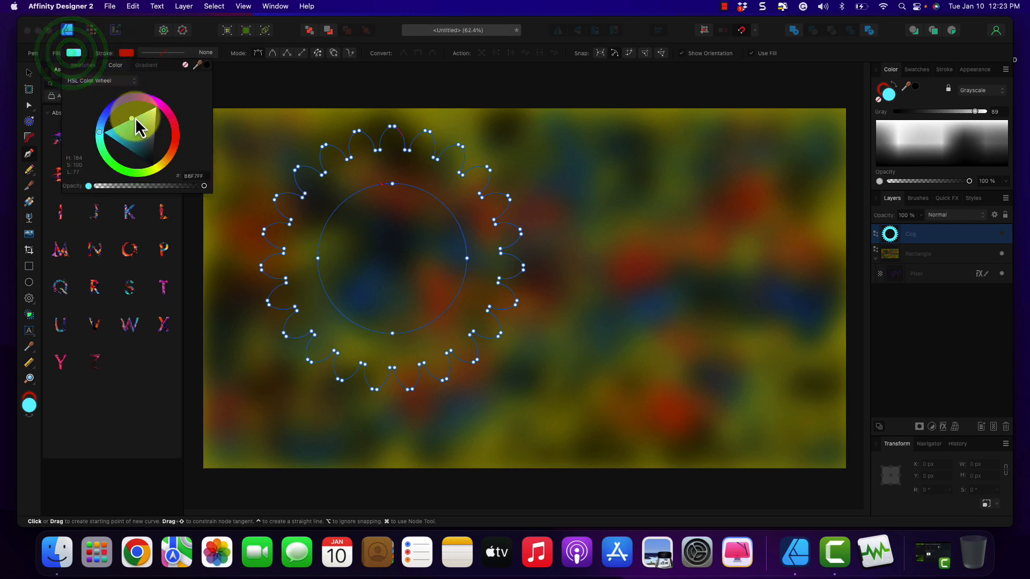
pyautogui.moveTo(140, 132)
pyautogui.mouseDown()
pyautogui.moveTo(145, 115)
pyautogui.moveTo(156, 125)
pyautogui.moveTo(136, 119)
pyautogui.mouseUp()
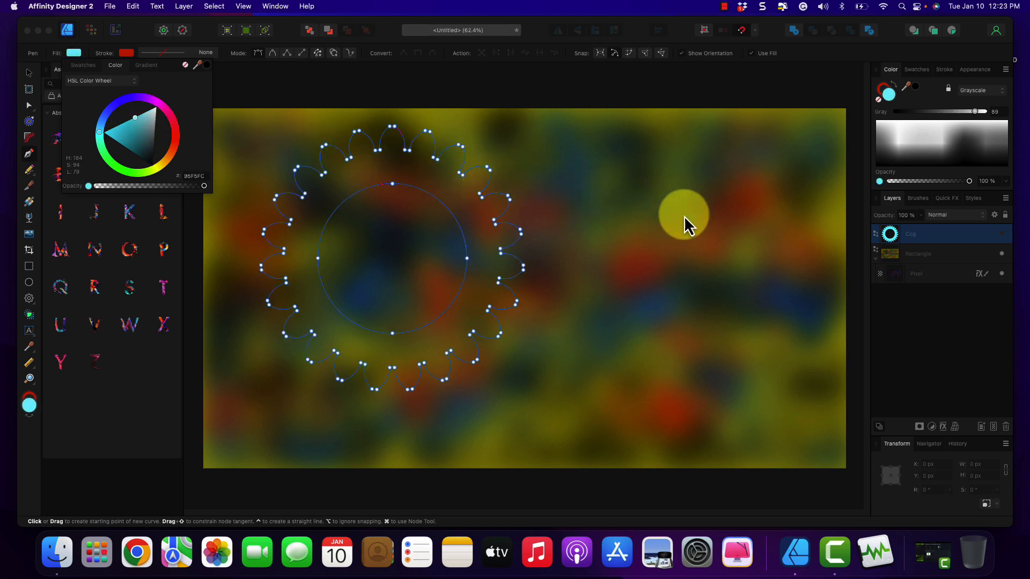
pyautogui.click(1007, 240)
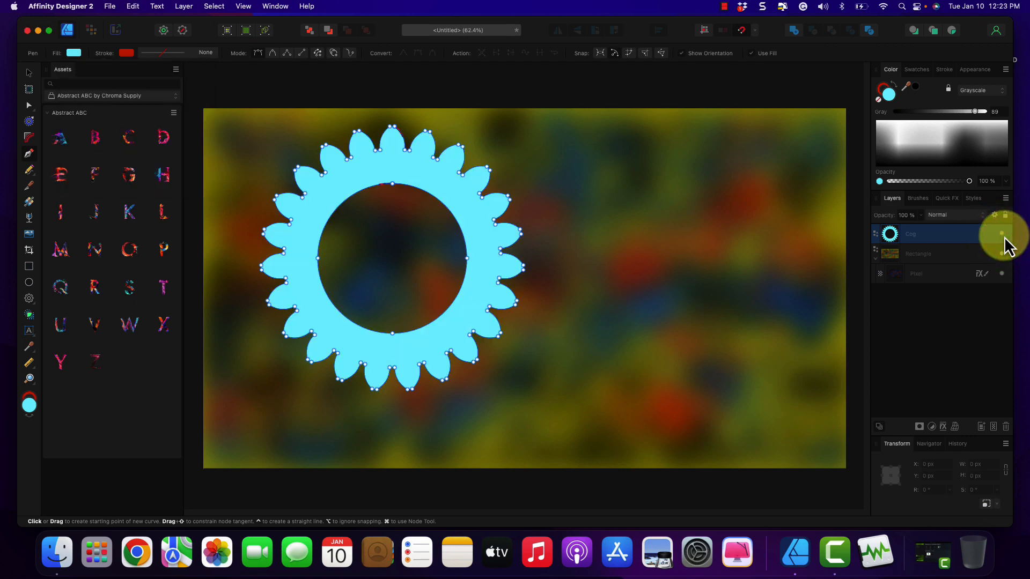
pyautogui.click(1003, 236)
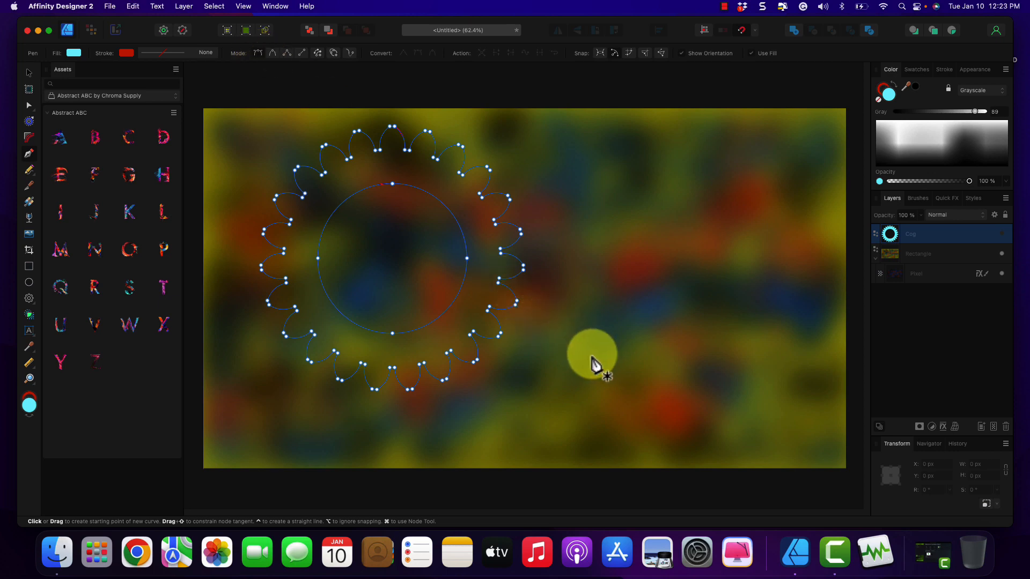
pyautogui.moveTo(578, 259); pyautogui.dragTo(644, 202)
pyautogui.click(689, 202)
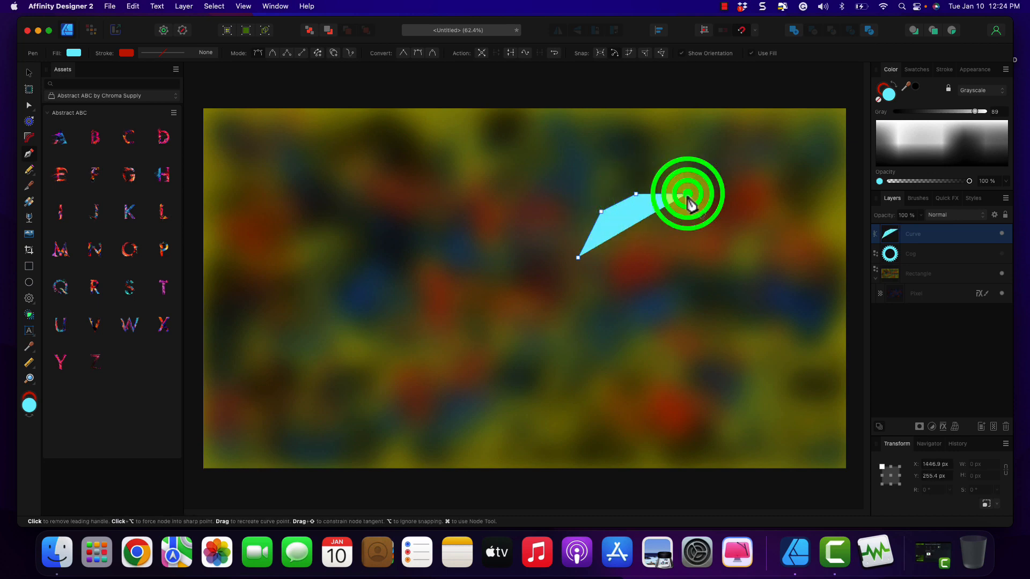
pyautogui.click(719, 216)
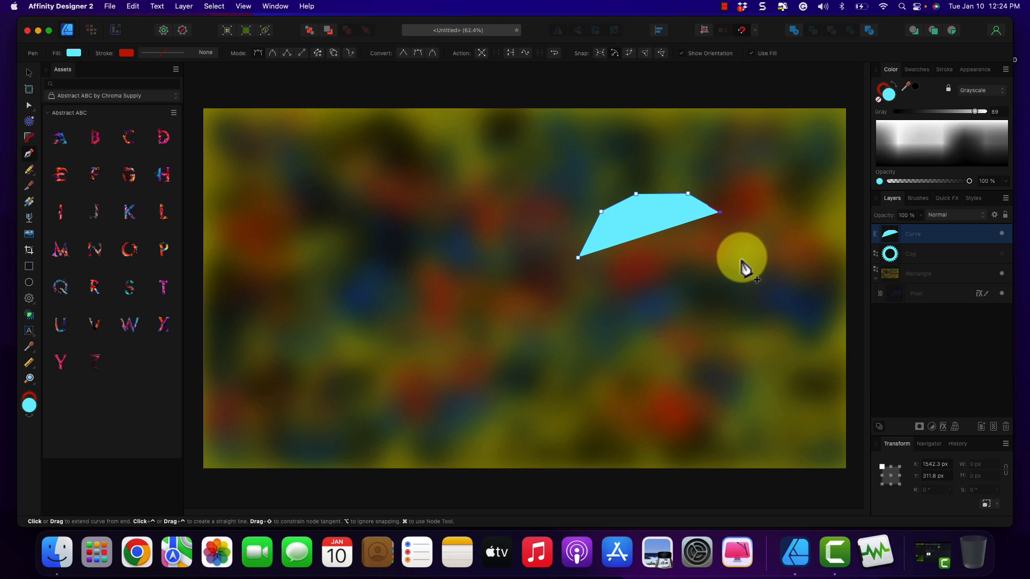
pyautogui.press('super+z')
pyautogui.press('super+z')
pyautogui.press('super+z')
pyautogui.press('super+z')
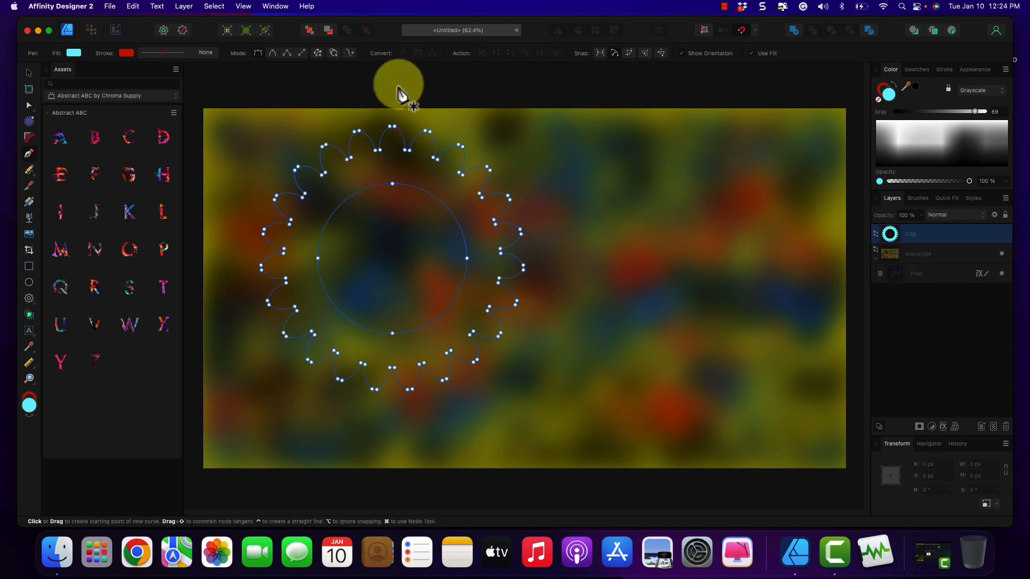
# Draw a closed, rounded, egg-like shape about 559 by 752 px with the Pen tool in Smart mode, on the canvas's right half.
pyautogui.click(272, 53)
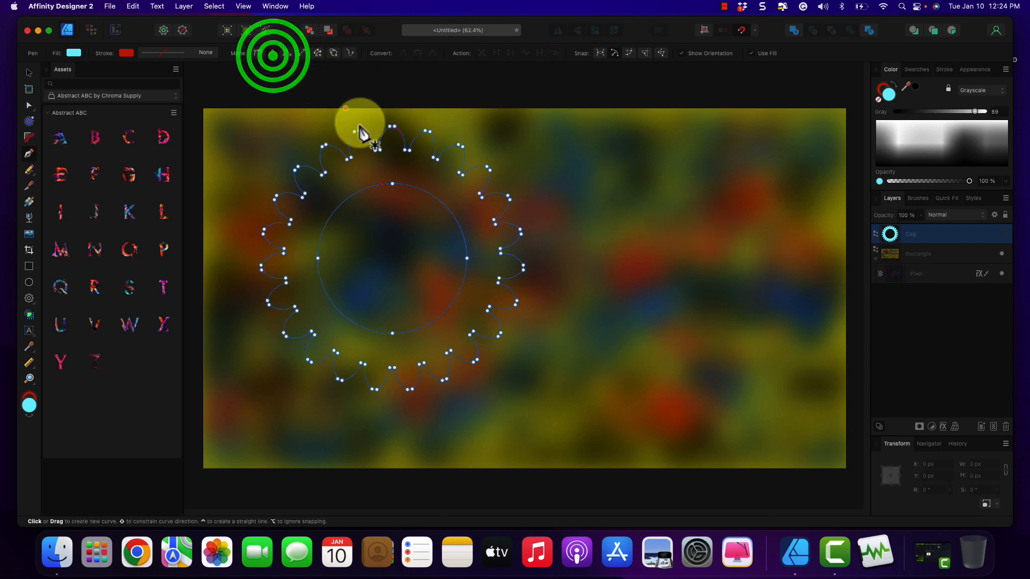
pyautogui.click(566, 276)
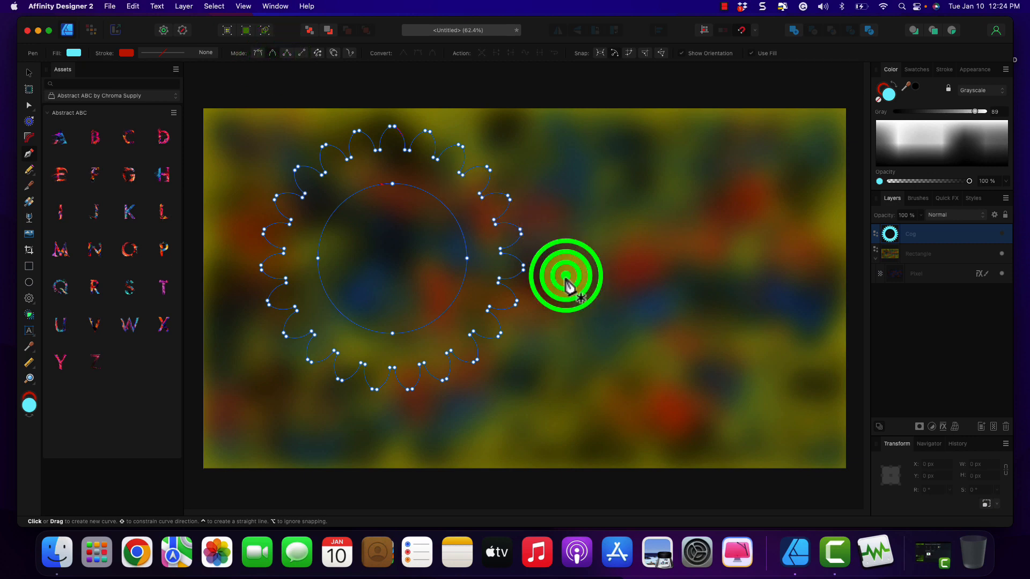
pyautogui.click(587, 210)
pyautogui.click(626, 195)
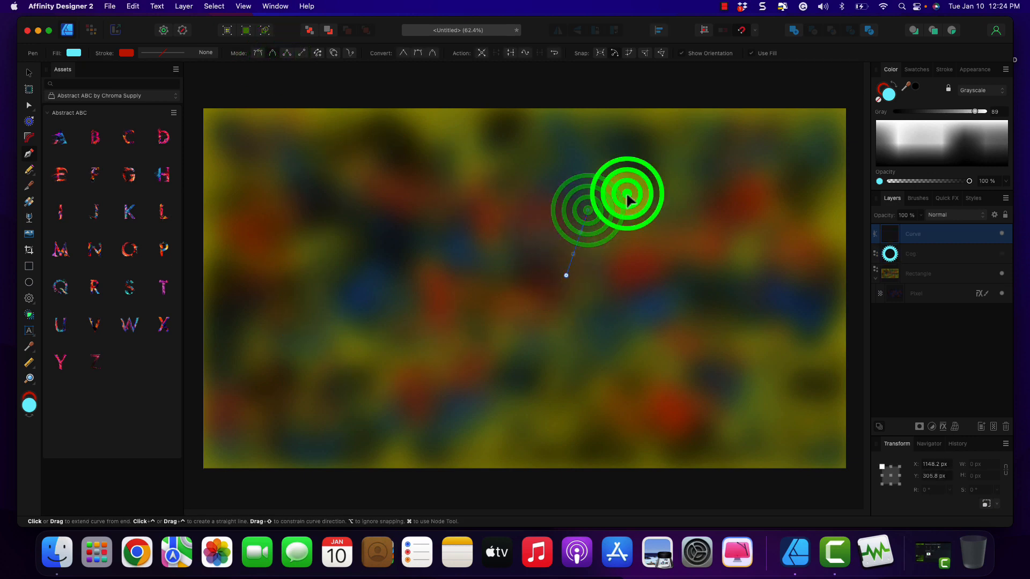
pyautogui.click(684, 191)
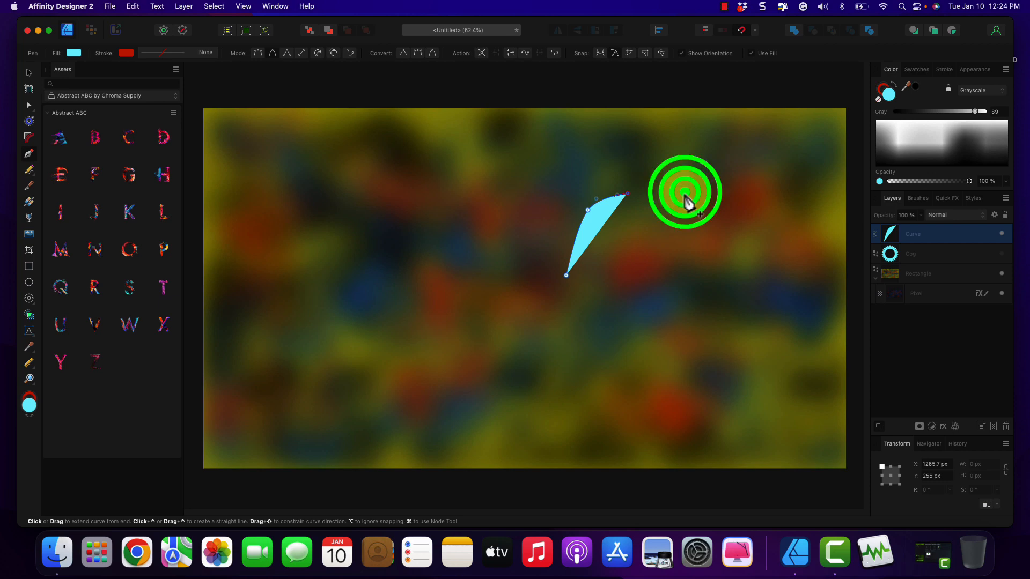
pyautogui.click(713, 219)
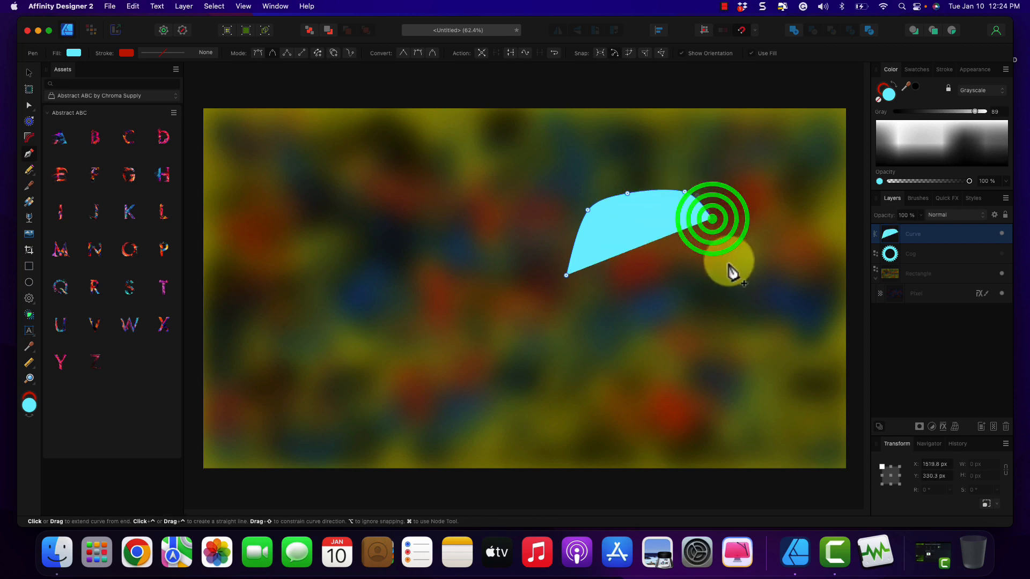
pyautogui.click(728, 261)
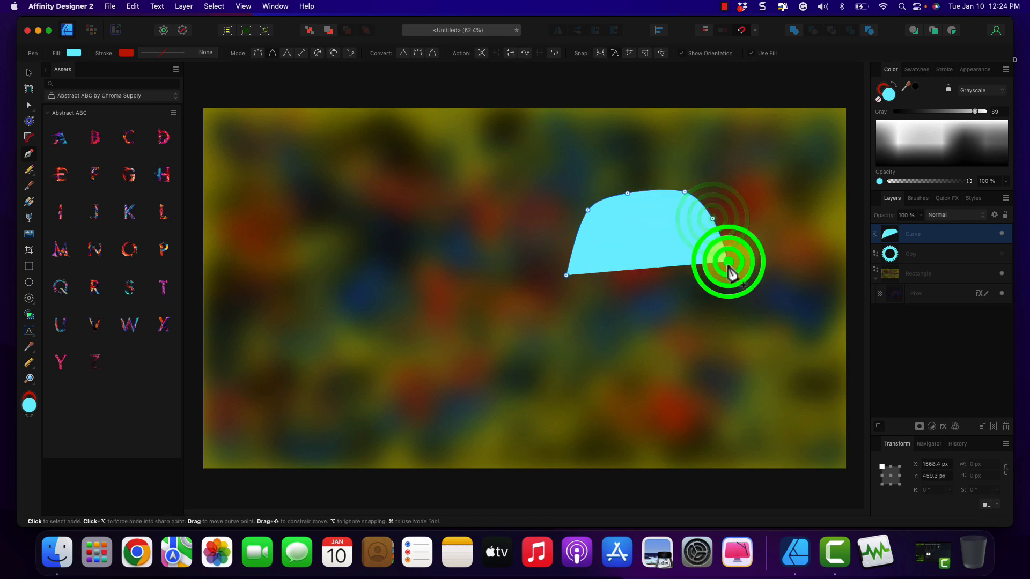
pyautogui.click(735, 381)
pyautogui.click(703, 431)
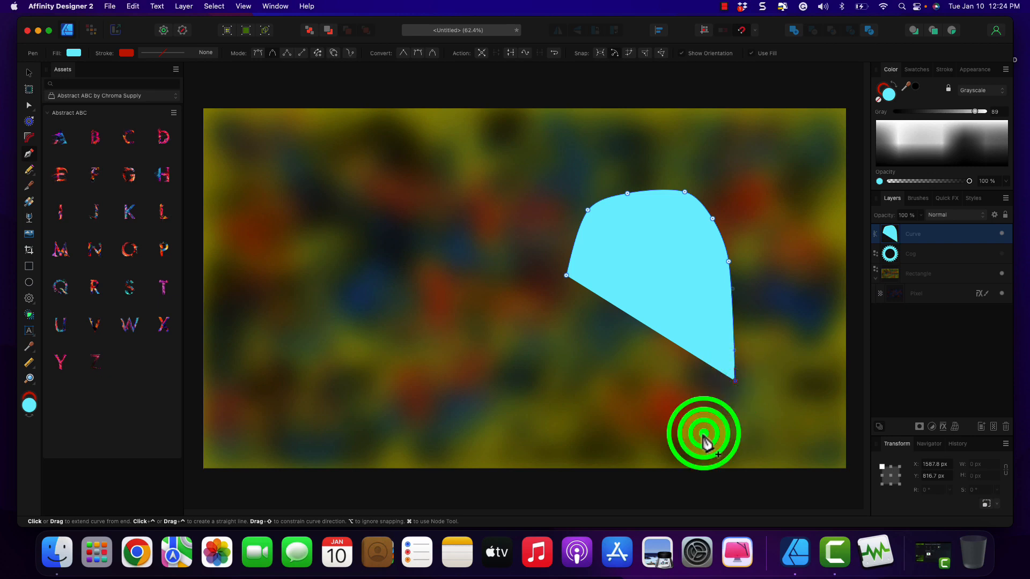
pyautogui.click(645, 441)
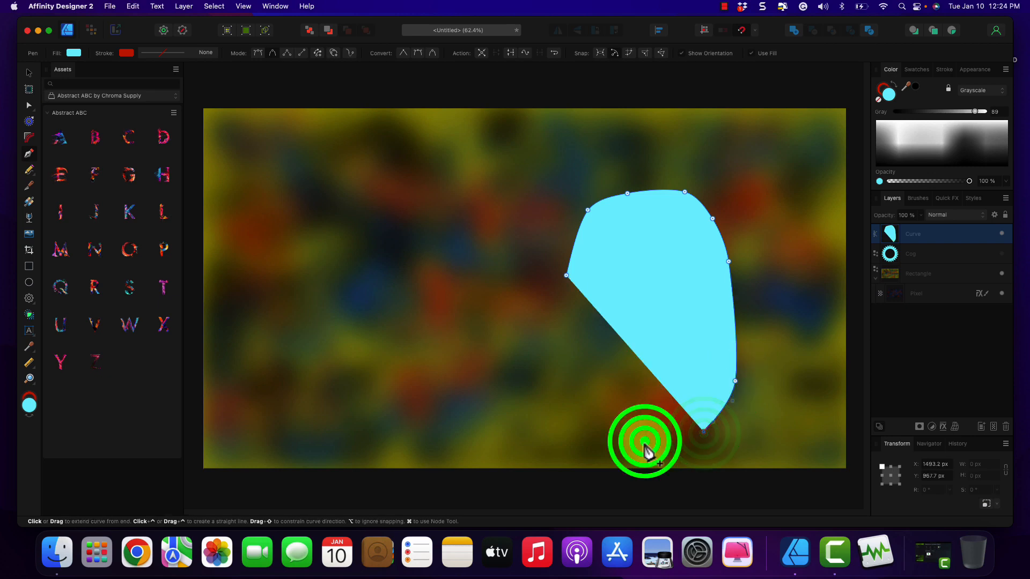
pyautogui.click(579, 434)
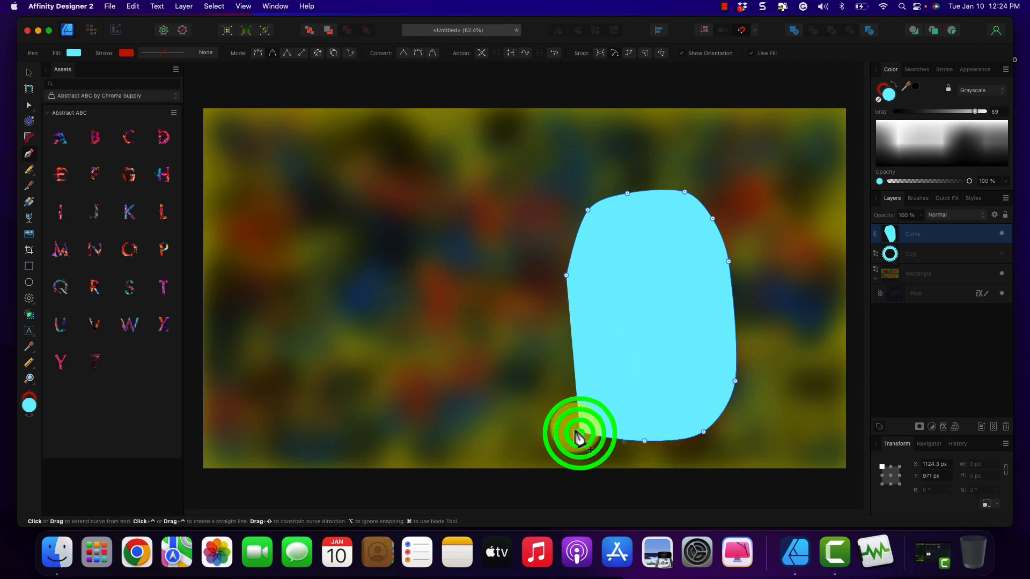
pyautogui.click(549, 385)
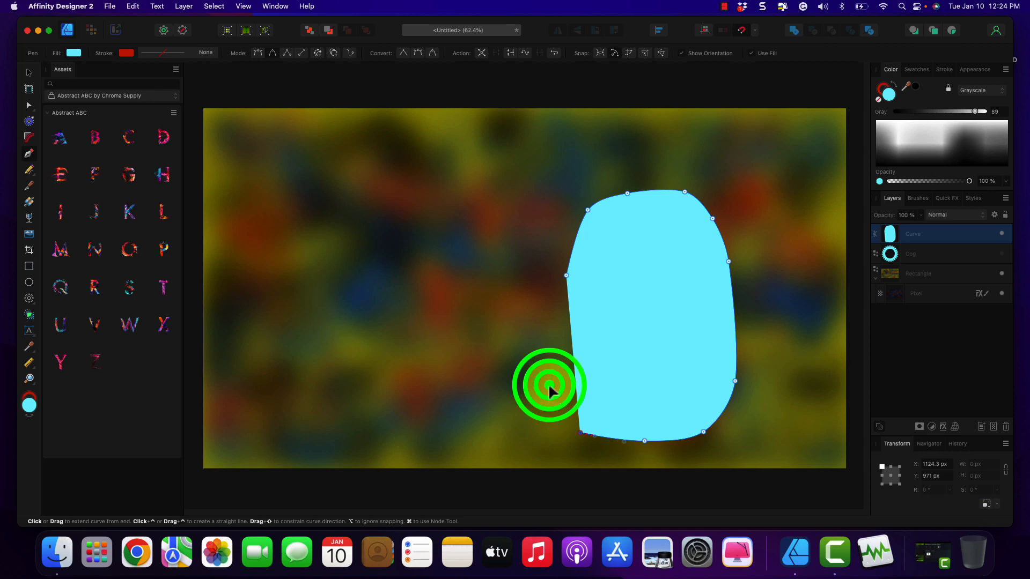
pyautogui.click(566, 275)
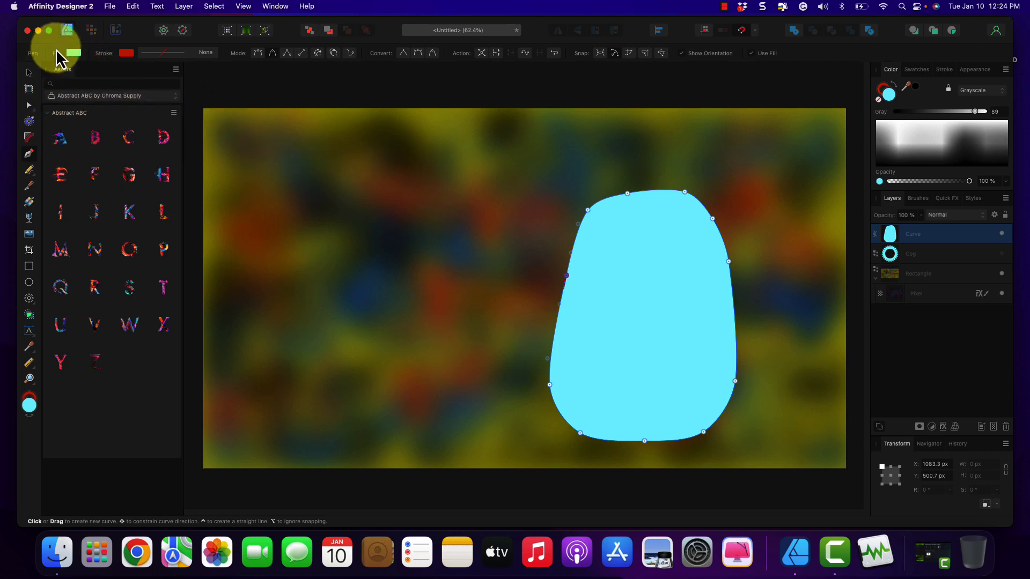
# Fill the curve with a Grayscale gray of 72 and move it toward the canvas center, to about X 753 px, Y 164 px.
pyautogui.click(944, 145)
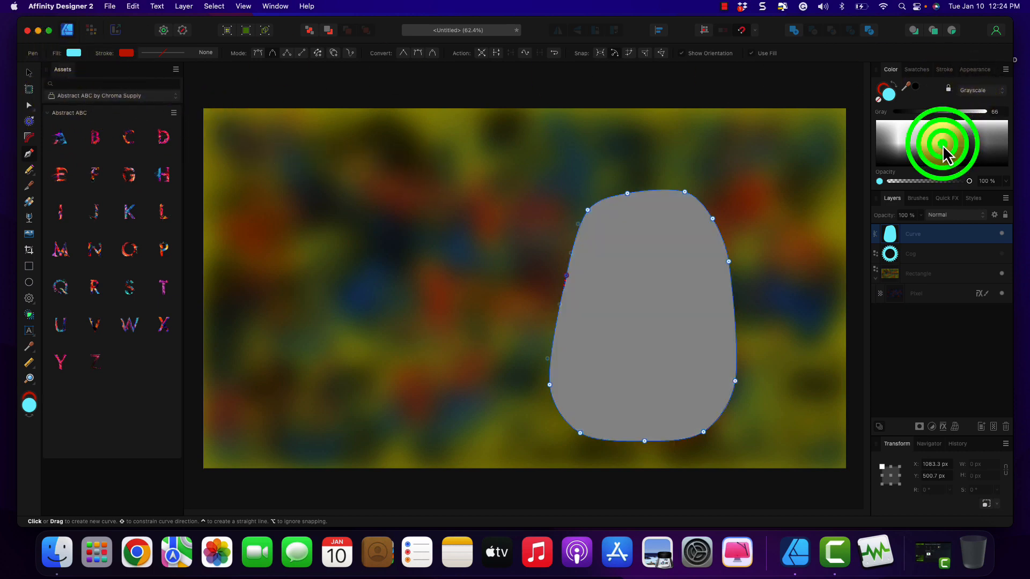
pyautogui.click(947, 147)
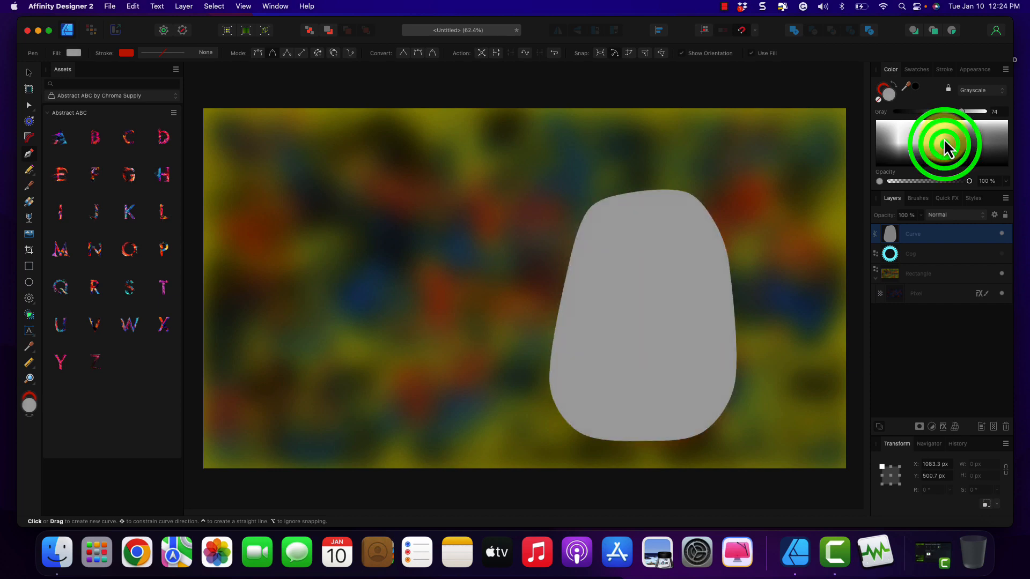
pyautogui.click(945, 141)
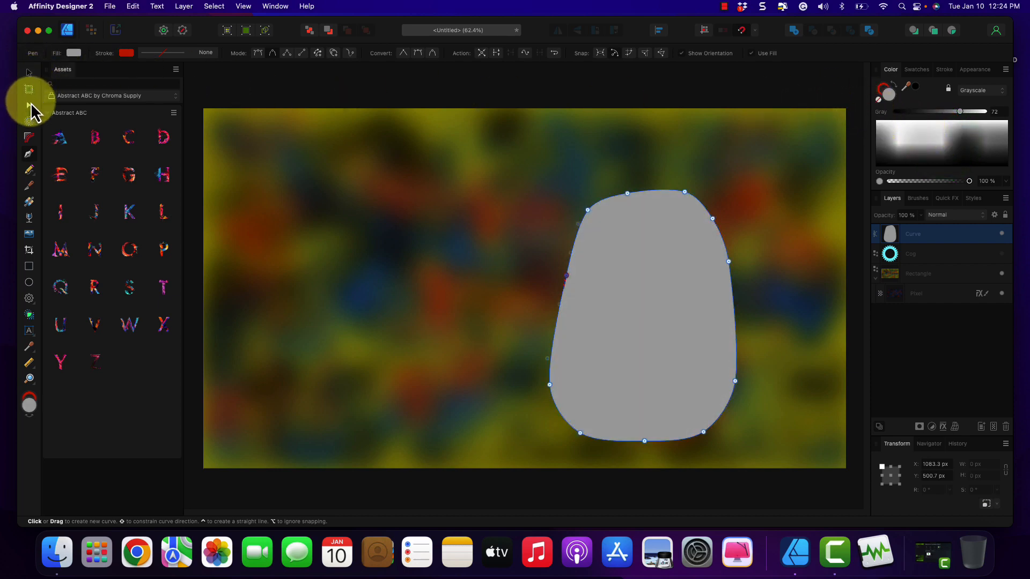
pyautogui.click(29, 72)
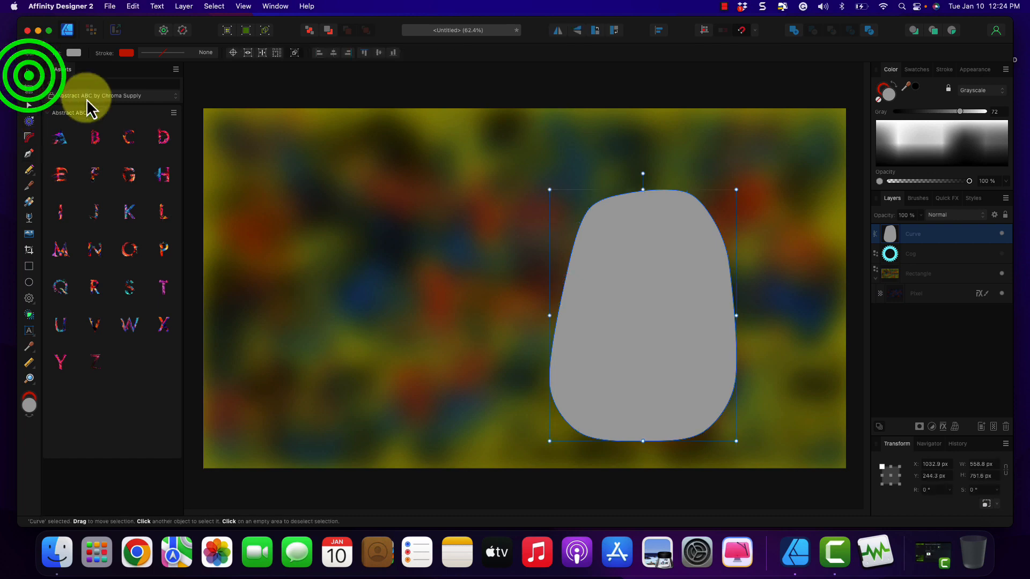
pyautogui.moveTo(634, 314); pyautogui.dragTo(542, 287)
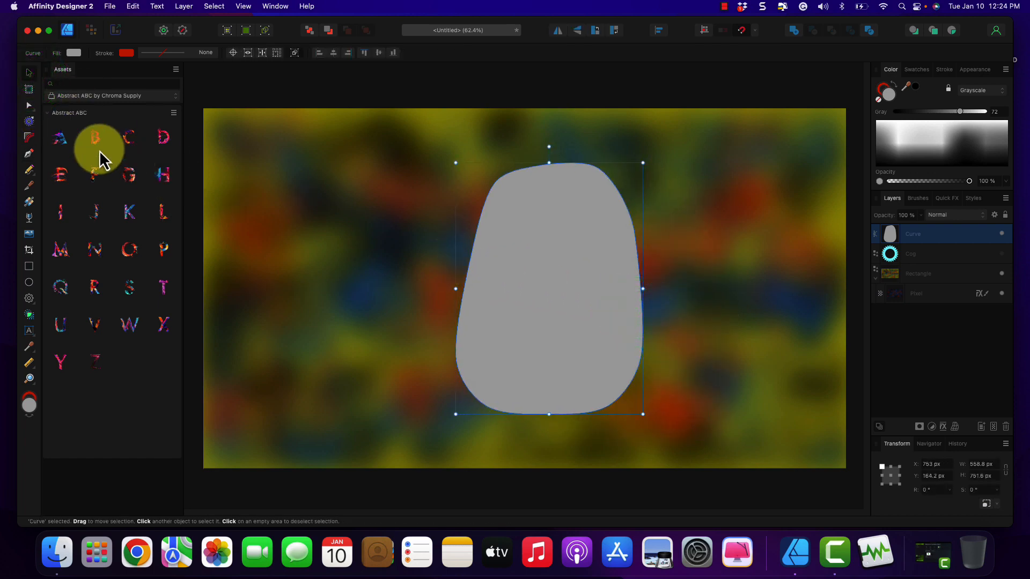
# With the Node tool, reshape the gray curve's upper part: move the upper-left node outward, the top node up and the left-side node inward.
pyautogui.click(29, 105)
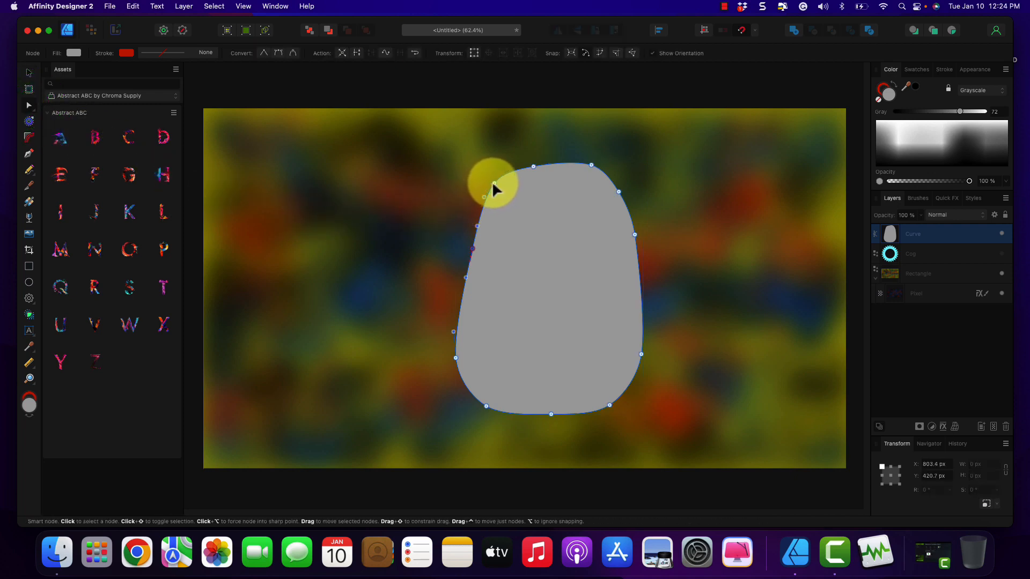
pyautogui.moveTo(494, 186); pyautogui.dragTo(487, 179)
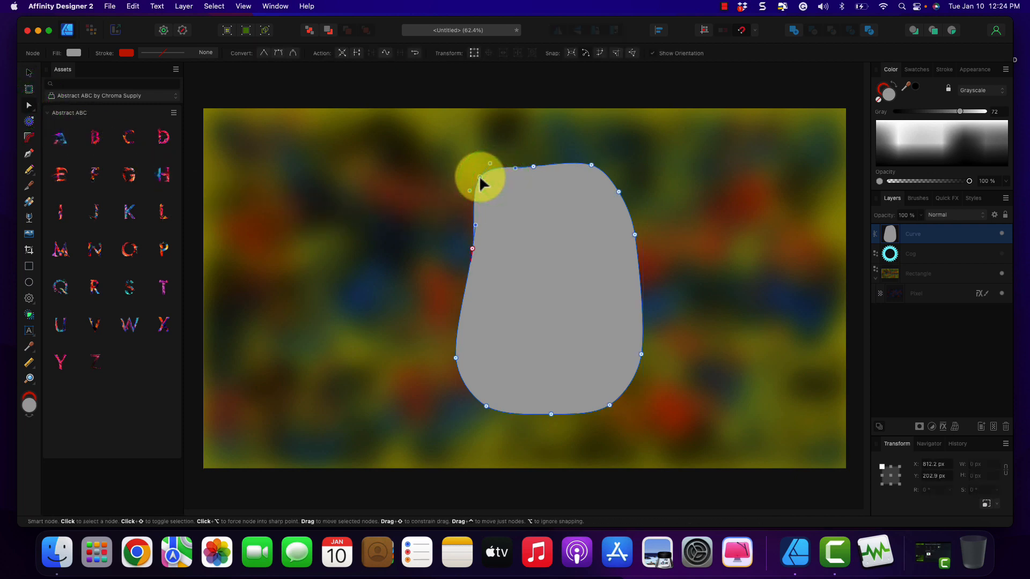
pyautogui.click(536, 166)
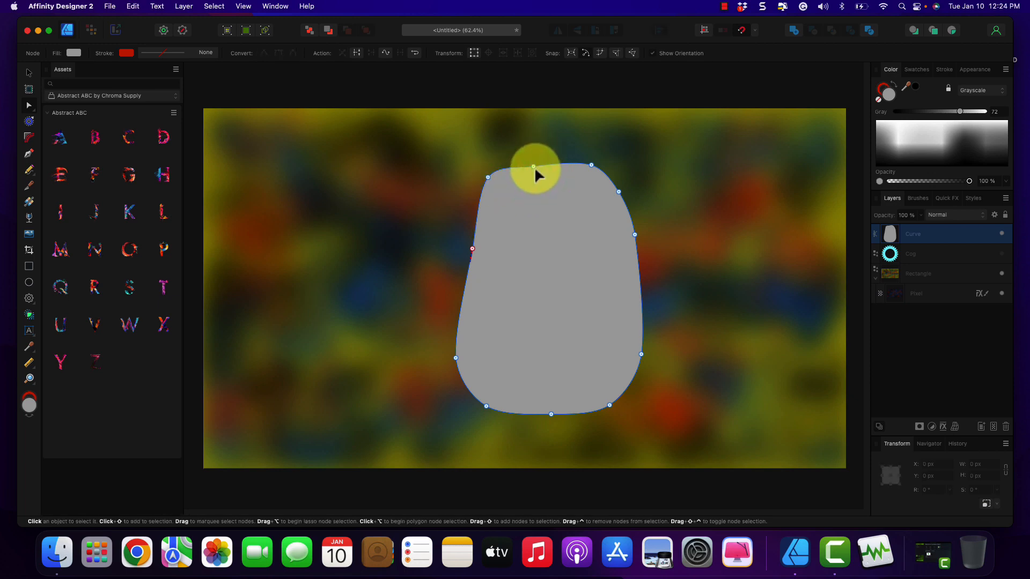
pyautogui.moveTo(535, 166); pyautogui.dragTo(535, 157)
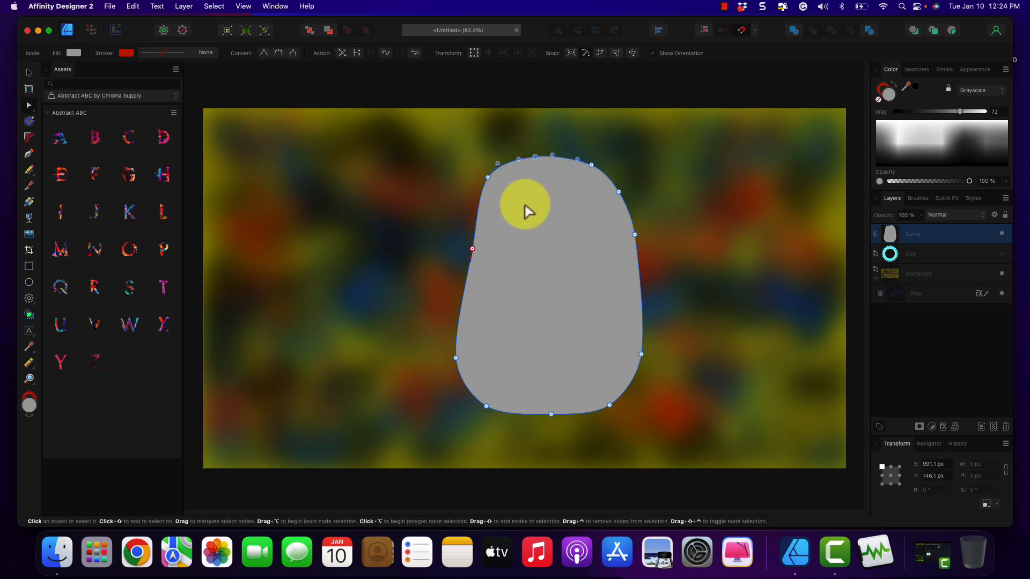
pyautogui.moveTo(473, 249); pyautogui.dragTo(482, 249)
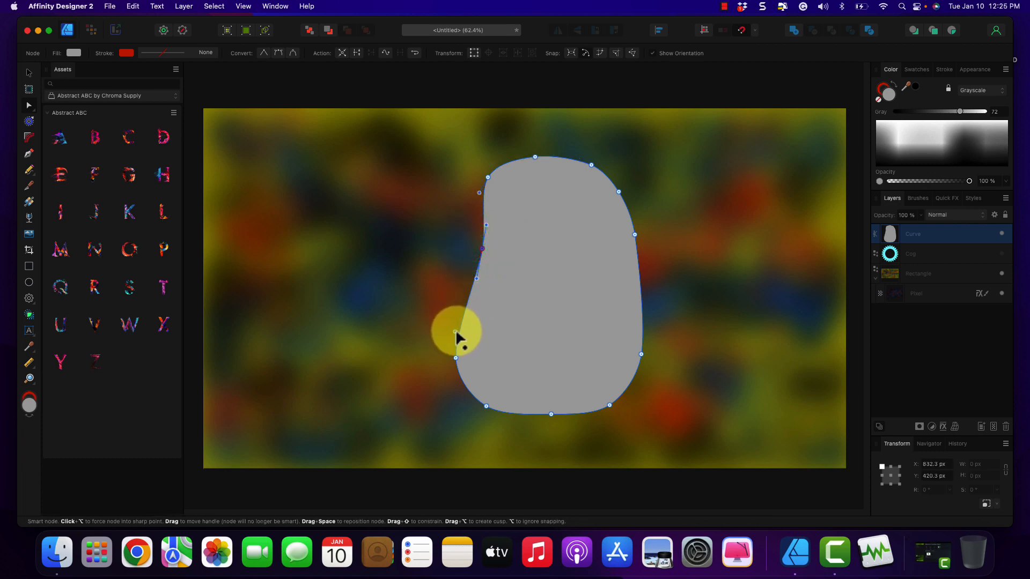
# Move the curve's two lower-left nodes inward, to about X 826 px, Y 774 px and X 855 px, Y 872 px.
pyautogui.moveTo(455, 332); pyautogui.dragTo(473, 365)
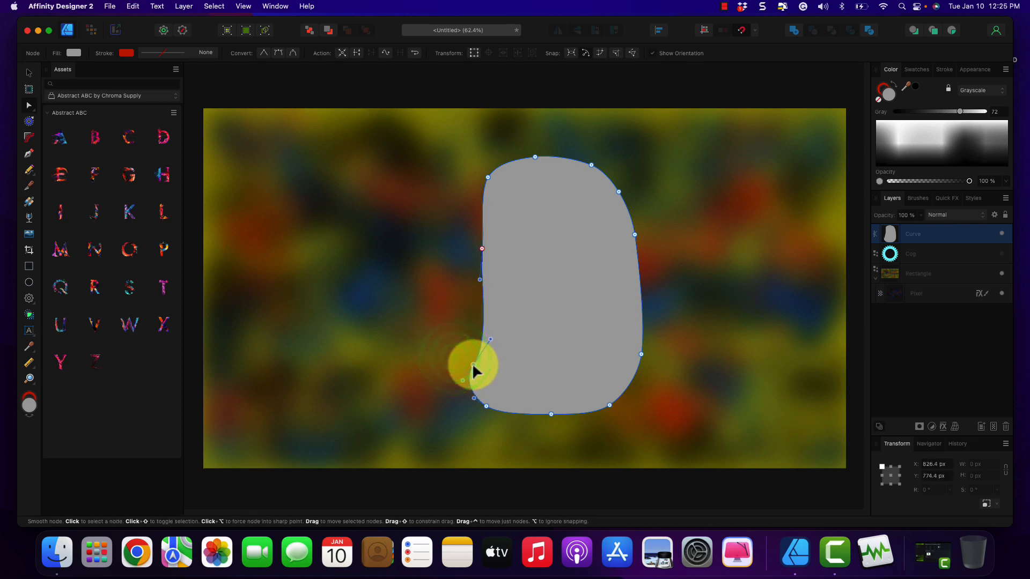
pyautogui.click(486, 407)
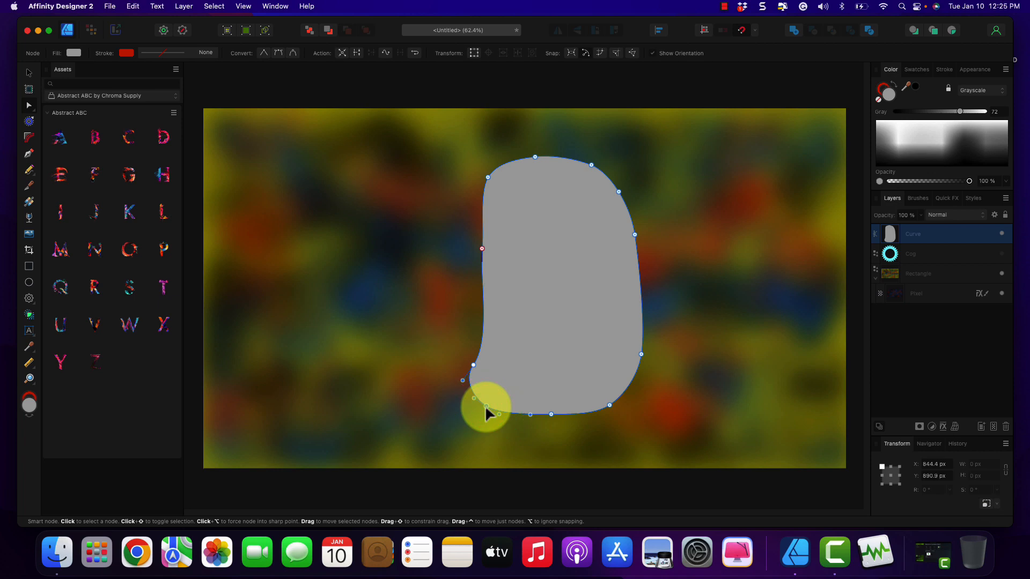
pyautogui.press('super+x')
pyautogui.press('super+z')
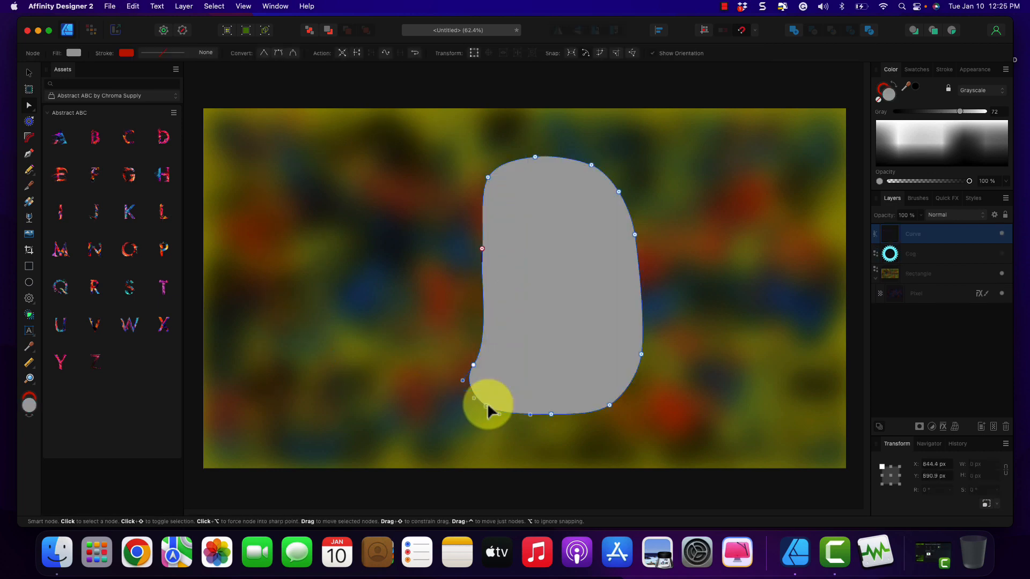
pyautogui.moveTo(484, 406); pyautogui.dragTo(473, 383)
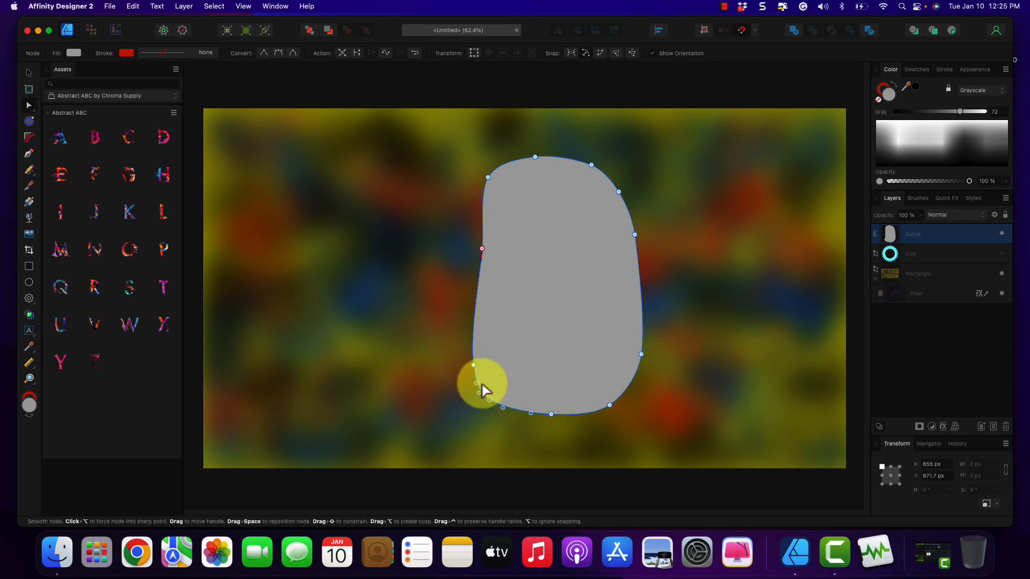
# Even out the curve's sides by moving its two right-side nodes inward and its left-side node outward to about X 786 px, Y 413 px.
pyautogui.click(640, 357)
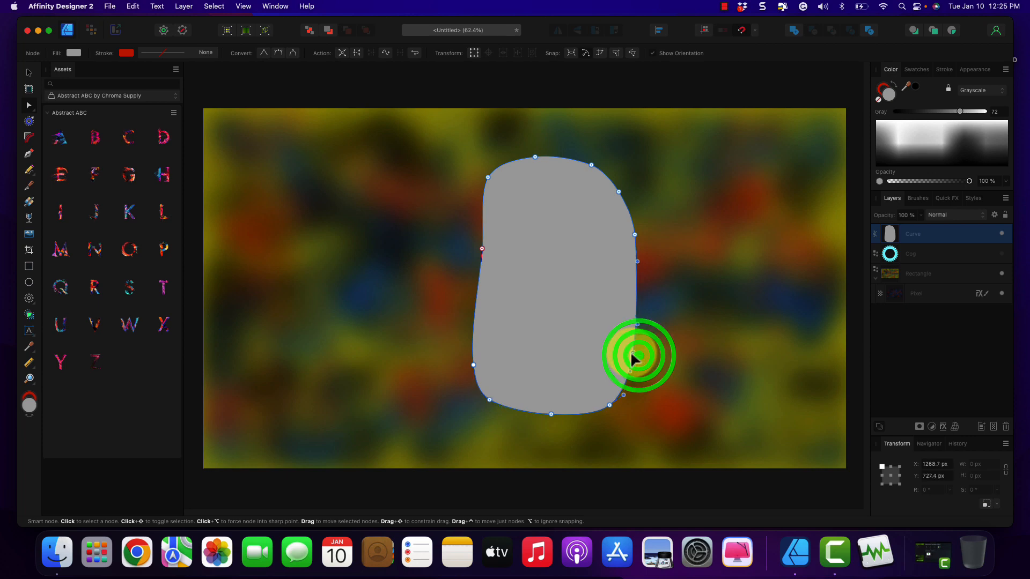
pyautogui.moveTo(638, 357); pyautogui.dragTo(632, 359)
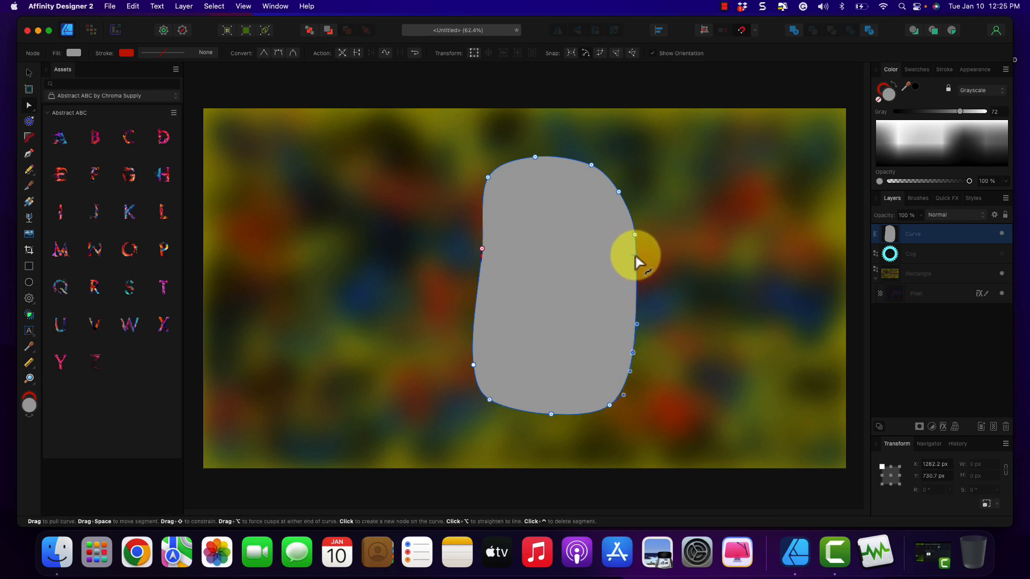
pyautogui.moveTo(637, 265); pyautogui.dragTo(626, 236)
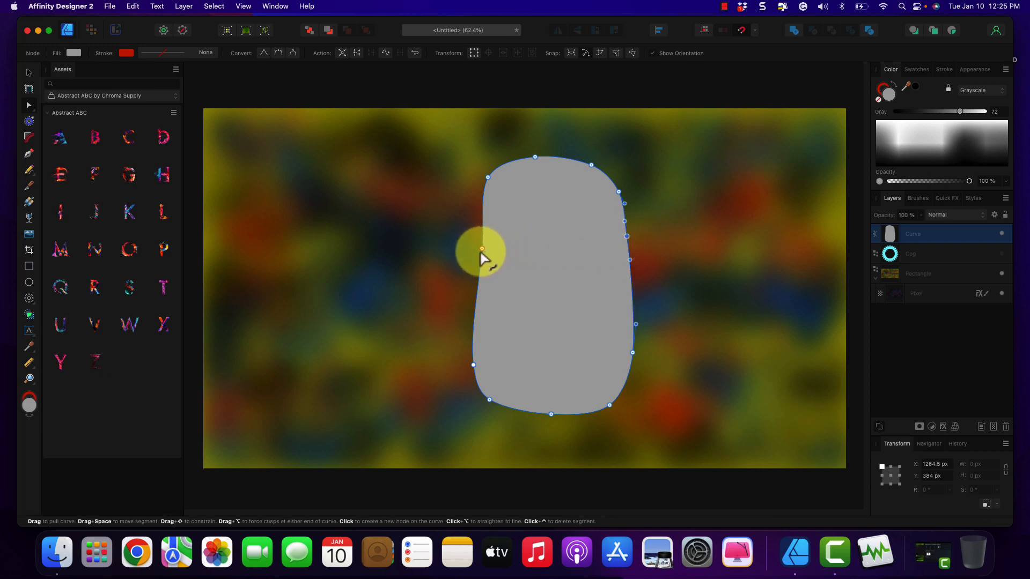
pyautogui.moveTo(482, 248); pyautogui.dragTo(468, 252)
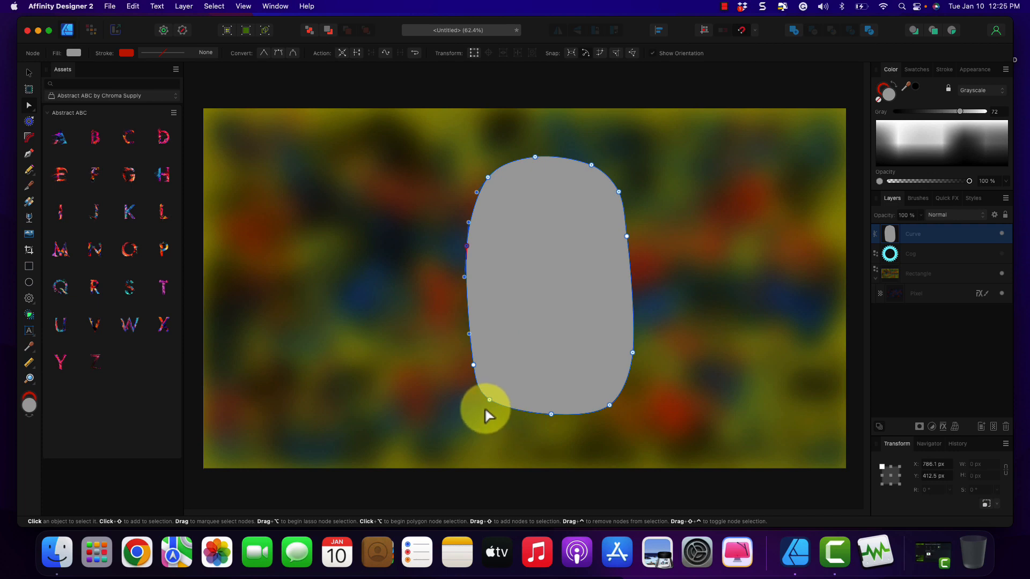
# Add a node beside the curve's bottom-right corner node at about X 1187 px, Y 904 px, and move the lower right-side node up and inward.
pyautogui.click(606, 408)
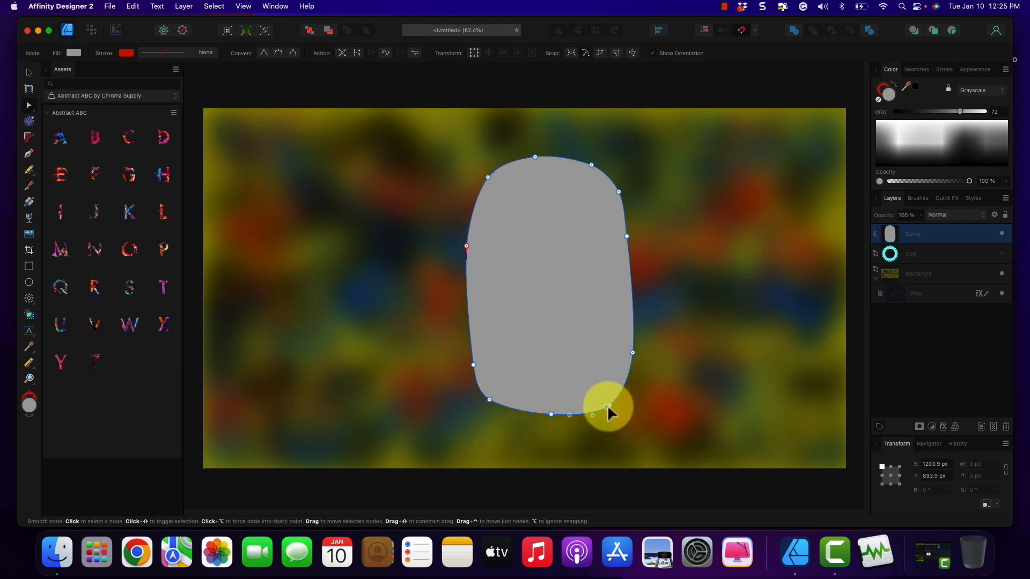
pyautogui.click(608, 405)
pyautogui.moveTo(617, 397); pyautogui.dragTo(635, 412)
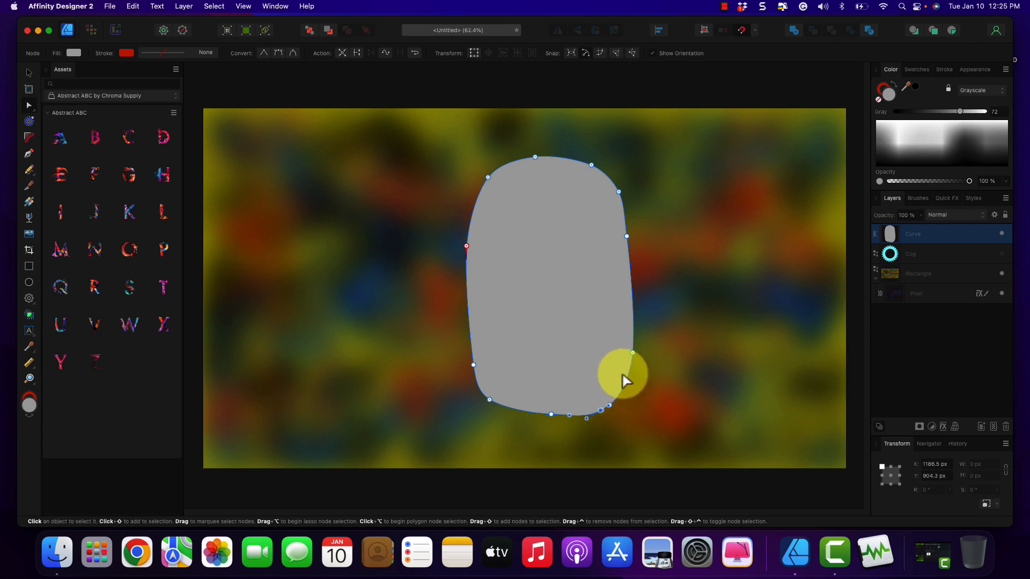
pyautogui.moveTo(633, 353)
pyautogui.mouseDown()
pyautogui.moveTo(625, 375)
pyautogui.moveTo(632, 334)
pyautogui.mouseUp()
pyautogui.moveTo(633, 338); pyautogui.dragTo(625, 333)
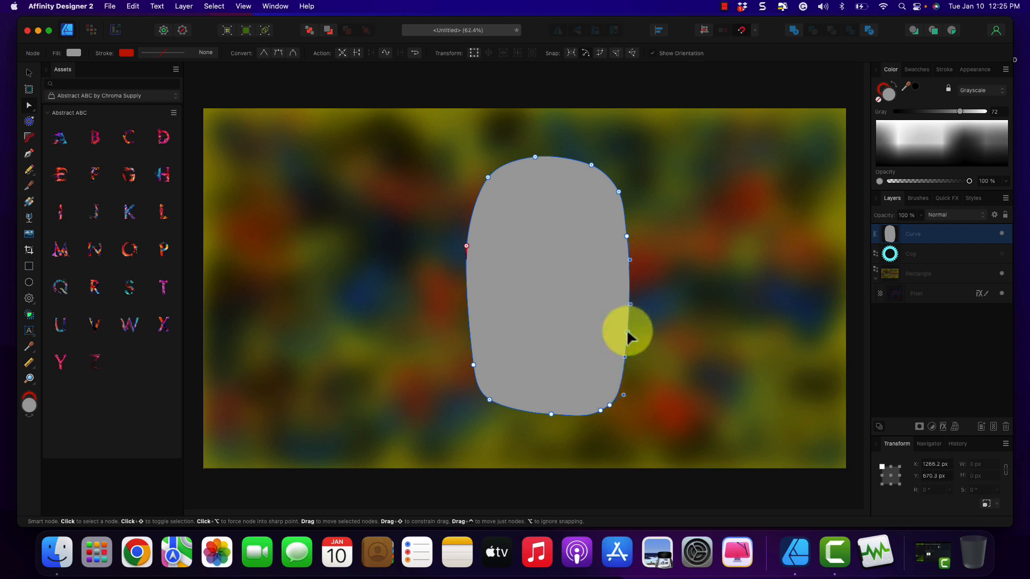
# Refine the curve's bottom corners by nudging the two bottom-right nodes and the bottom-left node slightly inward.
pyautogui.click(609, 405)
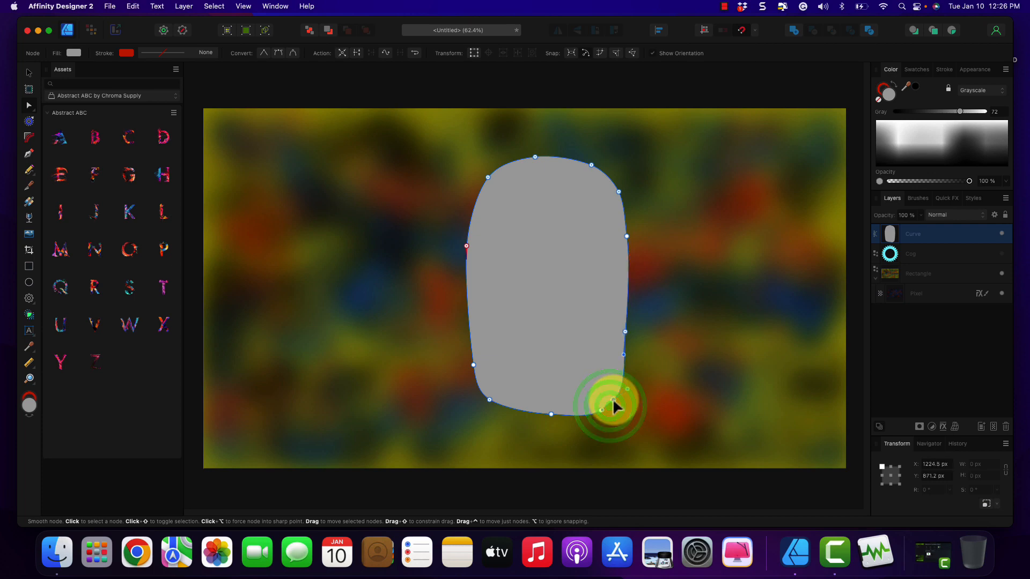
pyautogui.moveTo(613, 401); pyautogui.dragTo(611, 397)
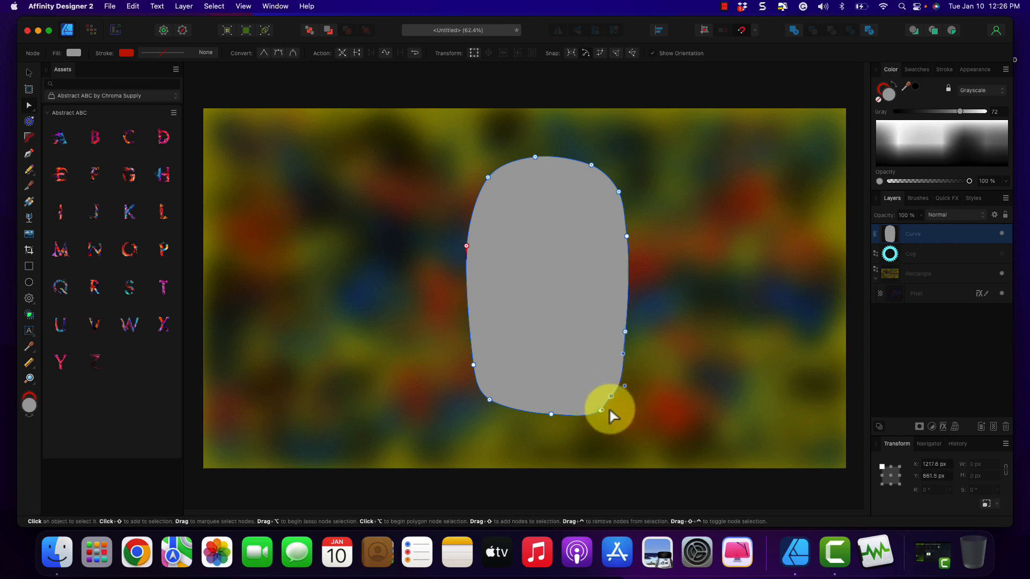
pyautogui.click(601, 411)
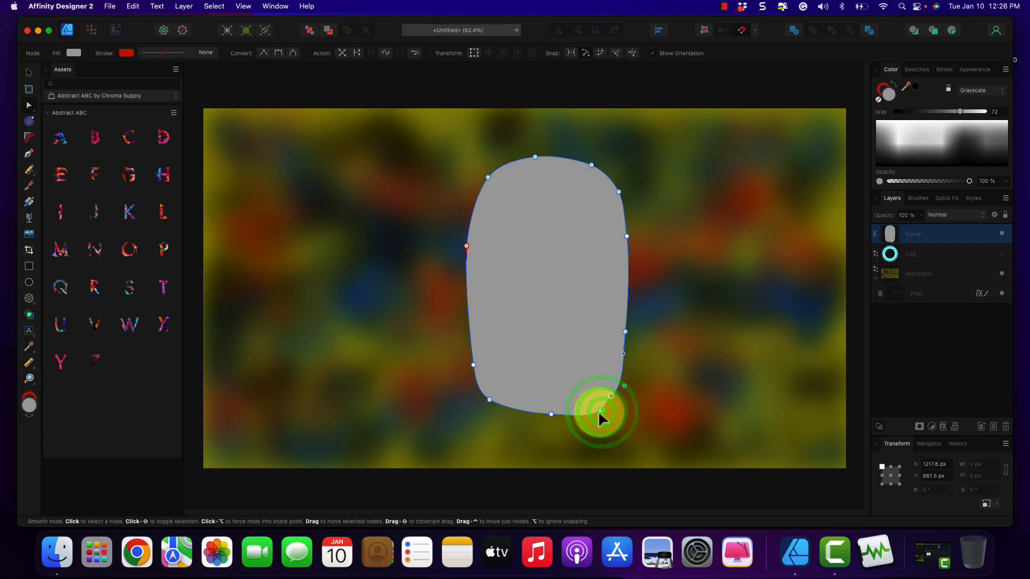
pyautogui.moveTo(599, 412); pyautogui.dragTo(596, 406)
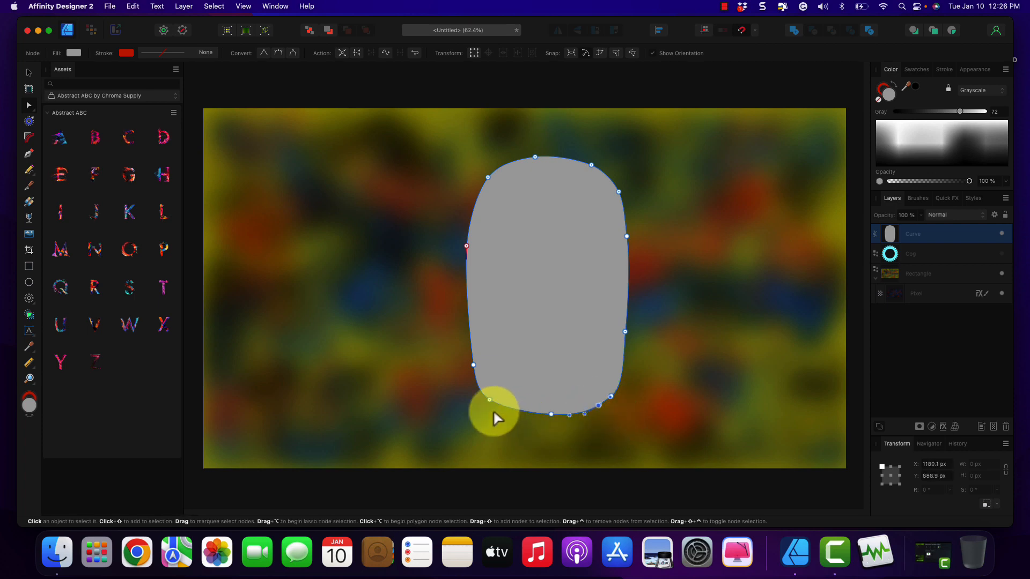
pyautogui.moveTo(489, 403); pyautogui.dragTo(491, 399)
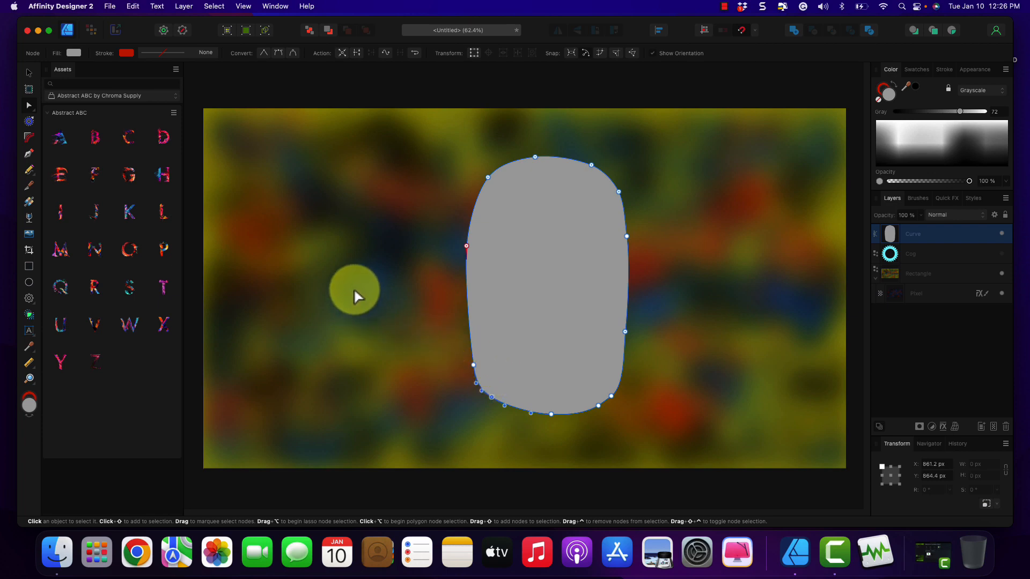
# Deselect the gray curve, make the Cog layer visible, and activate the Move tool.
pyautogui.click(415, 257)
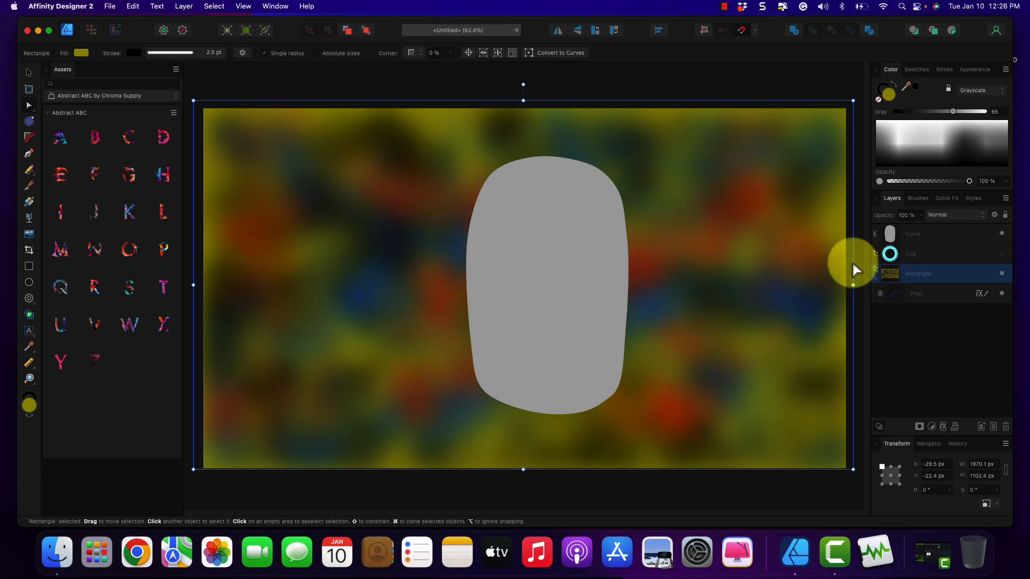
pyautogui.click(1002, 254)
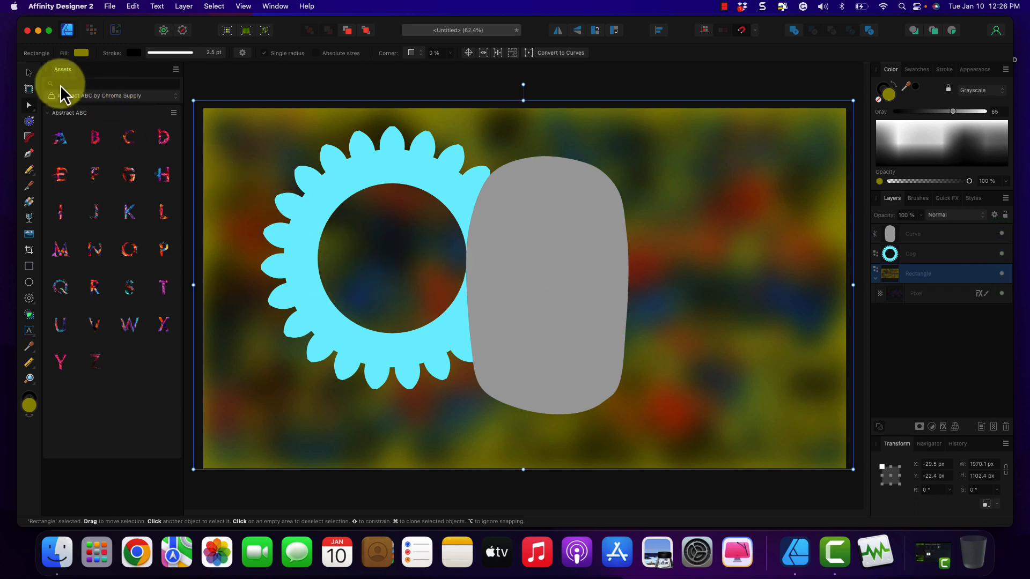
pyautogui.click(28, 72)
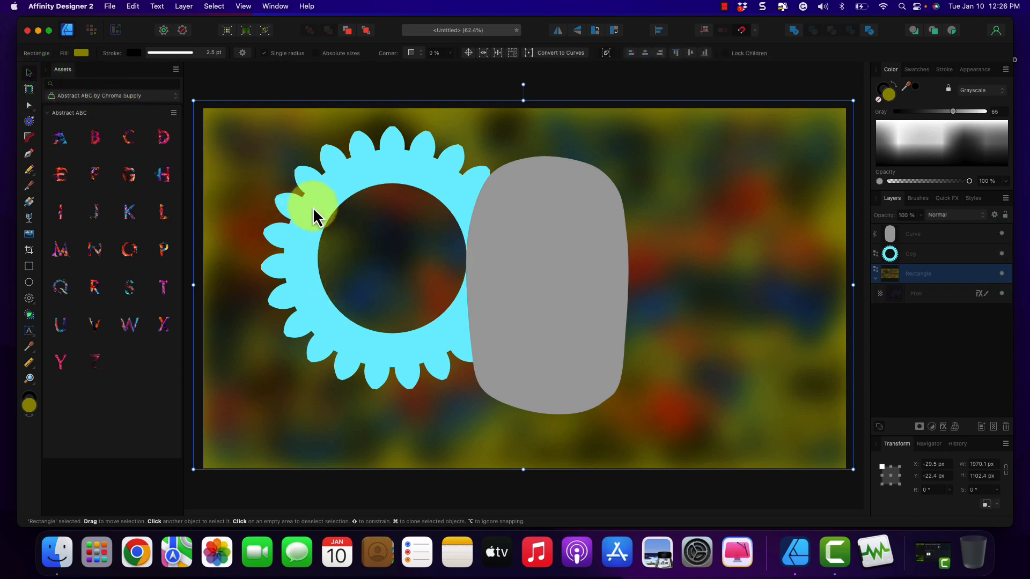
# Resize the cog to about 605 by 540 px and place it beside the gray curve, at about X 126 px, Y 130 px.
pyautogui.moveTo(314, 207); pyautogui.dragTo(439, 195)
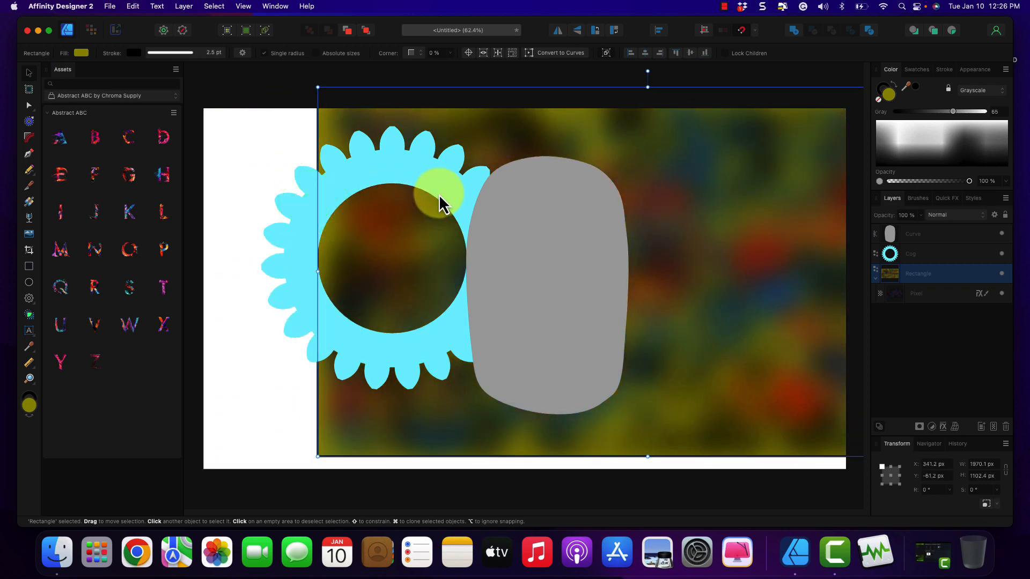
pyautogui.press('super+z')
pyautogui.click(388, 172)
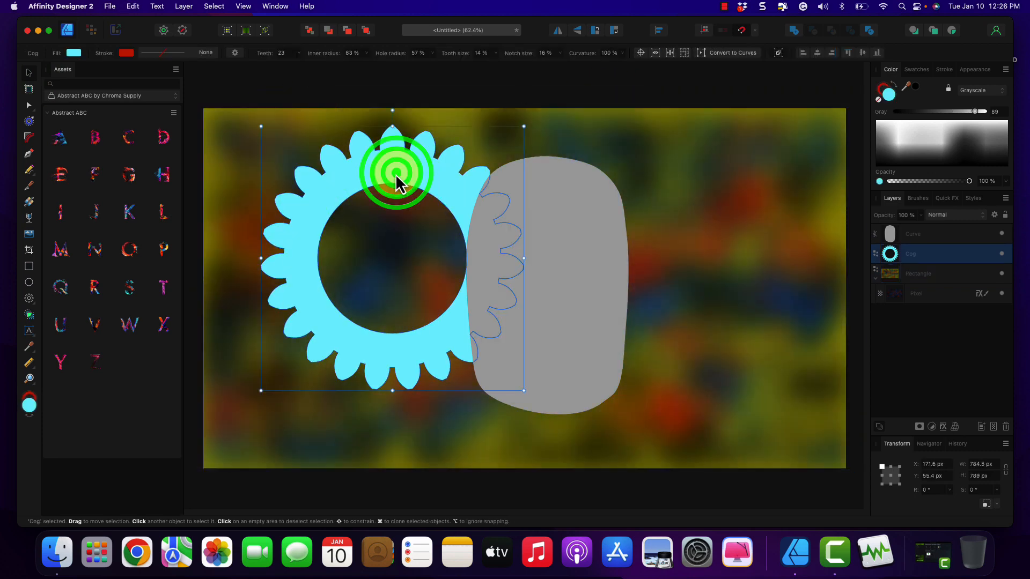
pyautogui.moveTo(437, 181); pyautogui.dragTo(546, 171)
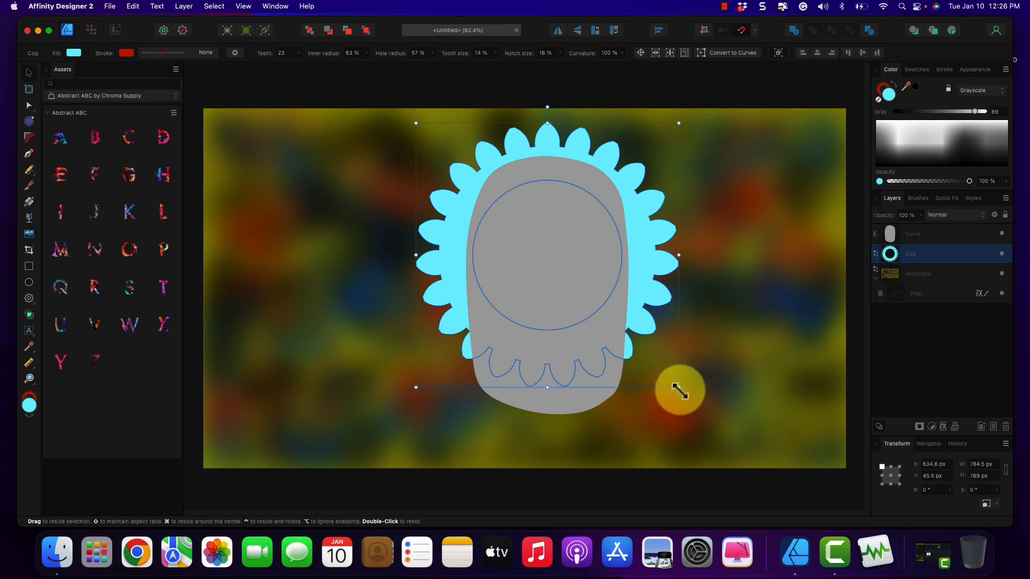
pyautogui.moveTo(678, 388); pyautogui.dragTo(580, 306)
pyautogui.moveTo(539, 271); pyautogui.dragTo(604, 264)
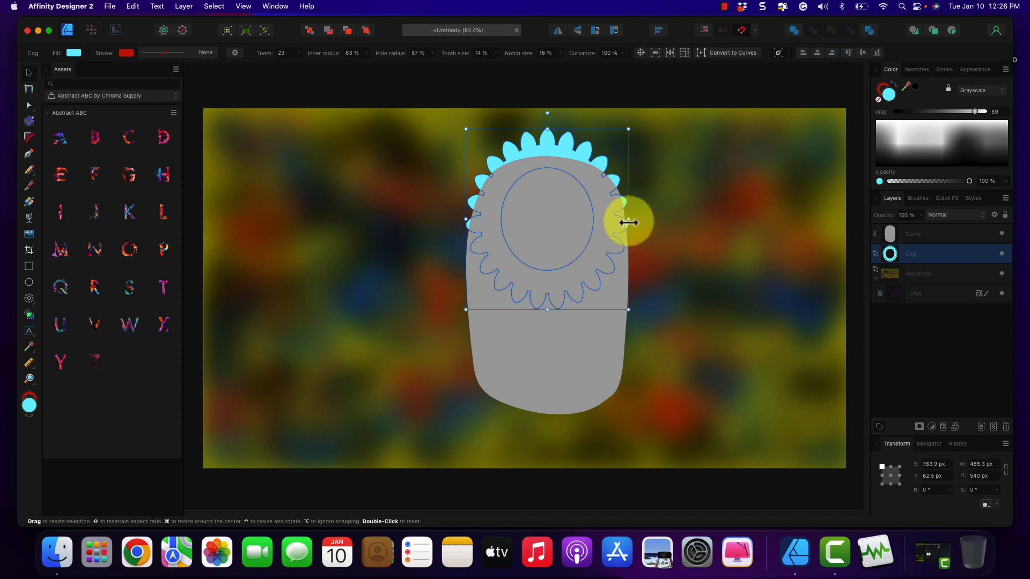
pyautogui.moveTo(628, 219); pyautogui.dragTo(597, 219)
pyautogui.moveTo(556, 248); pyautogui.dragTo(427, 261)
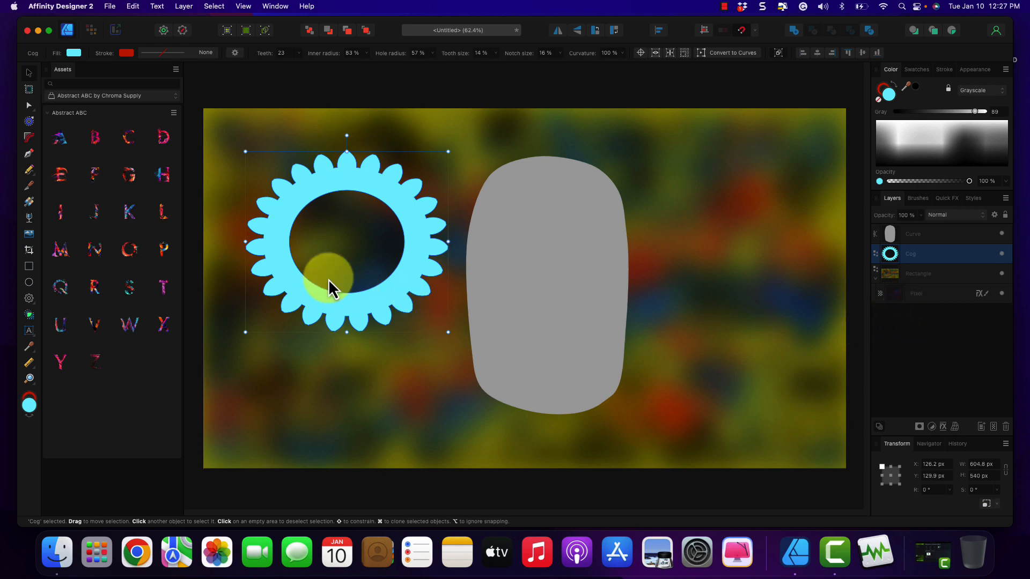
# Draw a gray rectangle about 364 by 421 px on the canvas's right half and nest the Cog layer inside it.
pyautogui.click(28, 268)
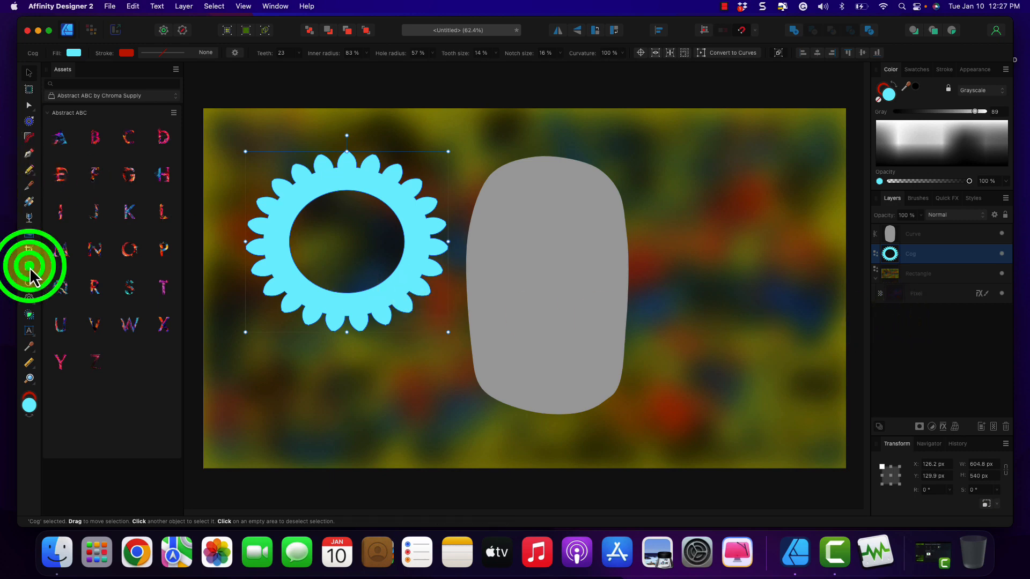
pyautogui.moveTo(635, 189); pyautogui.dragTo(756, 332)
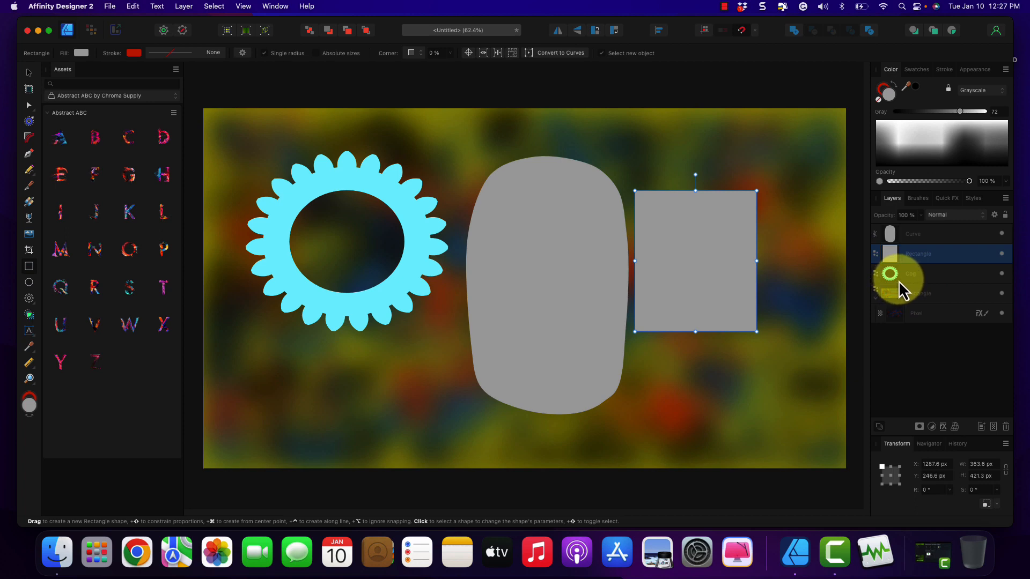
pyautogui.moveTo(899, 282); pyautogui.dragTo(902, 258)
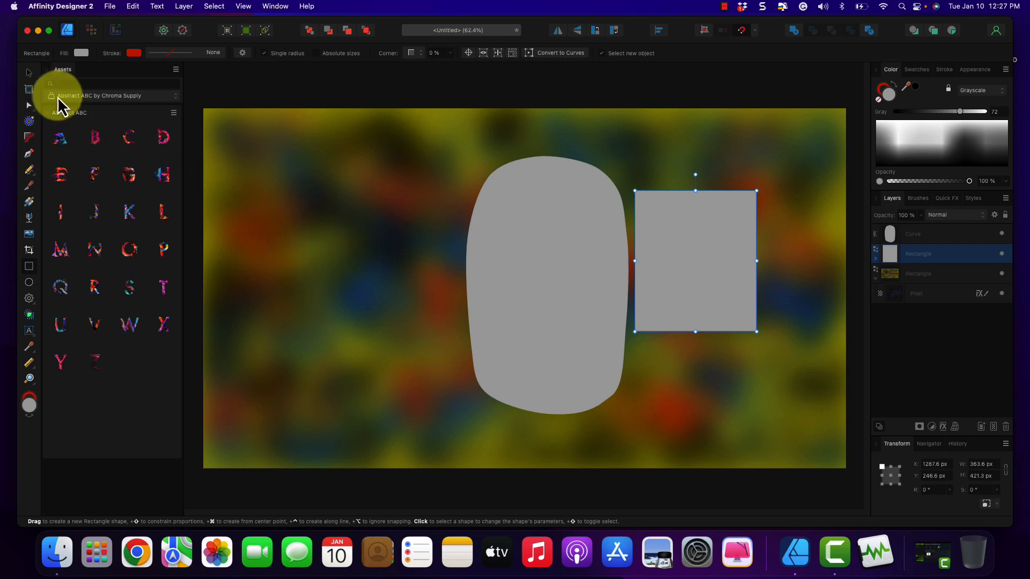
# Select the nested cog and move it over the gray rectangle, centered horizontally, to about X 1167 px, Y 247 px.
pyautogui.click(874, 256)
pyautogui.click(894, 275)
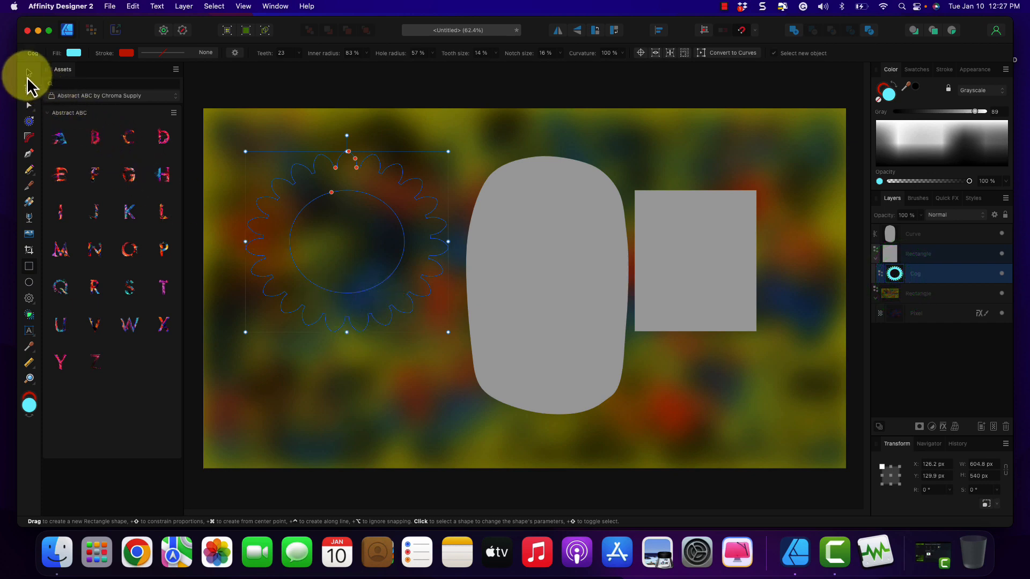
pyautogui.click(28, 75)
pyautogui.moveTo(337, 308); pyautogui.dragTo(685, 362)
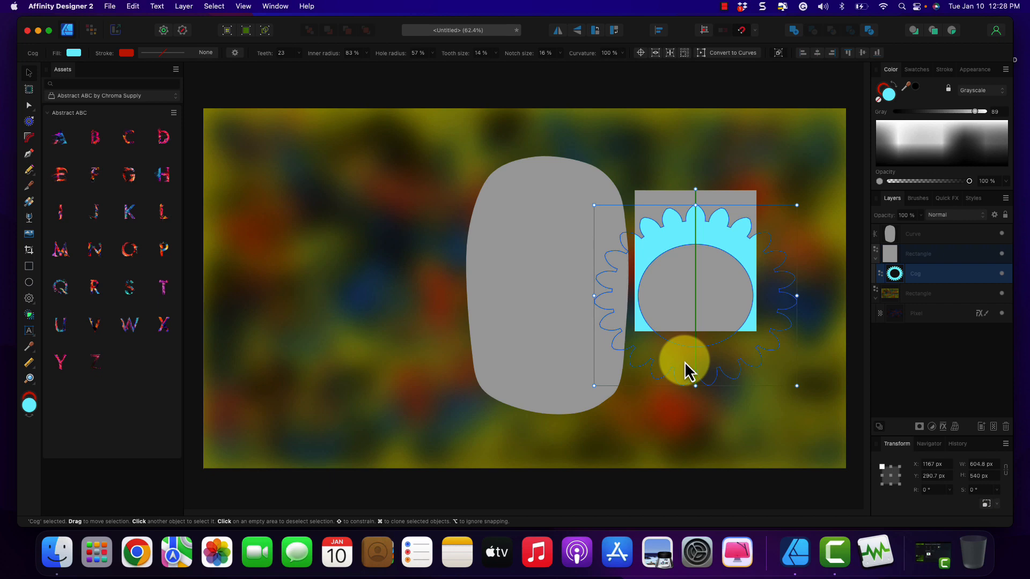
pyautogui.moveTo(685, 363)
pyautogui.mouseDown()
pyautogui.moveTo(668, 349)
pyautogui.moveTo(568, 337)
pyautogui.moveTo(677, 331)
pyautogui.moveTo(684, 349)
pyautogui.mouseUp()
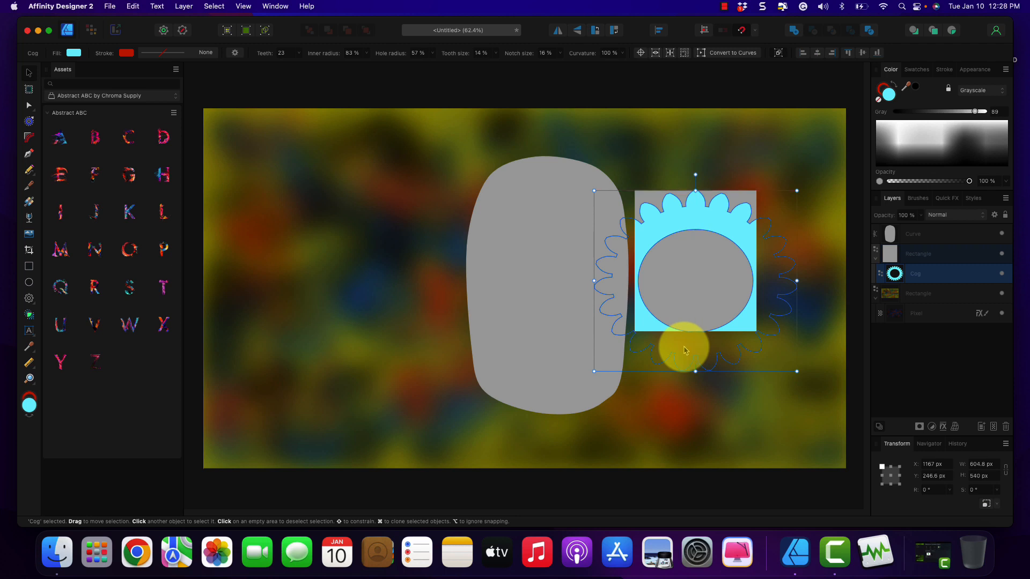
# Reposition the clipped cog inside the gray rectangle, ending at about X 1144 px, Y 130 px.
pyautogui.click(922, 252)
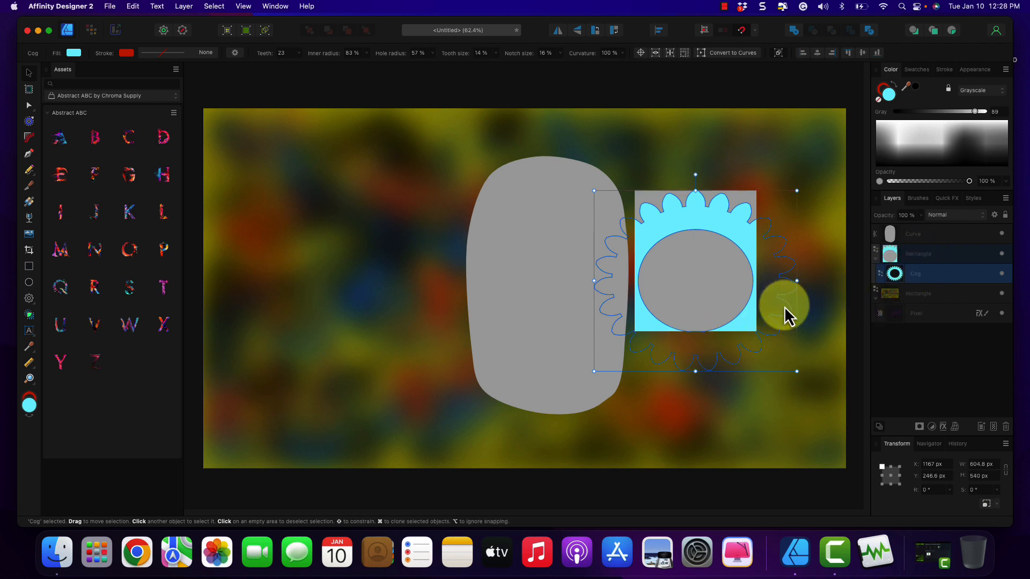
pyautogui.click(696, 355)
pyautogui.moveTo(696, 354); pyautogui.dragTo(685, 379)
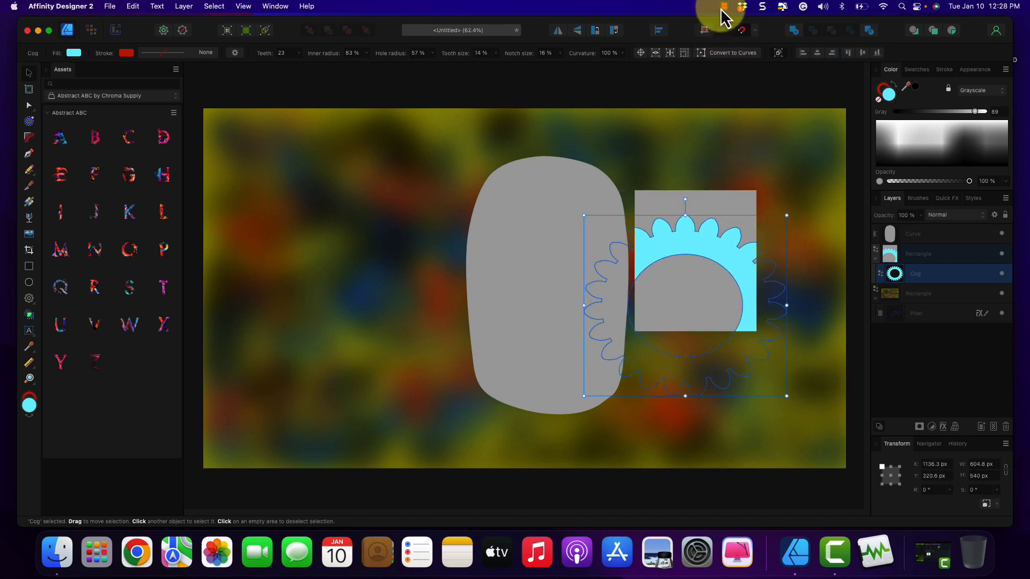
pyautogui.click(691, 323)
pyautogui.moveTo(690, 364); pyautogui.dragTo(693, 300)
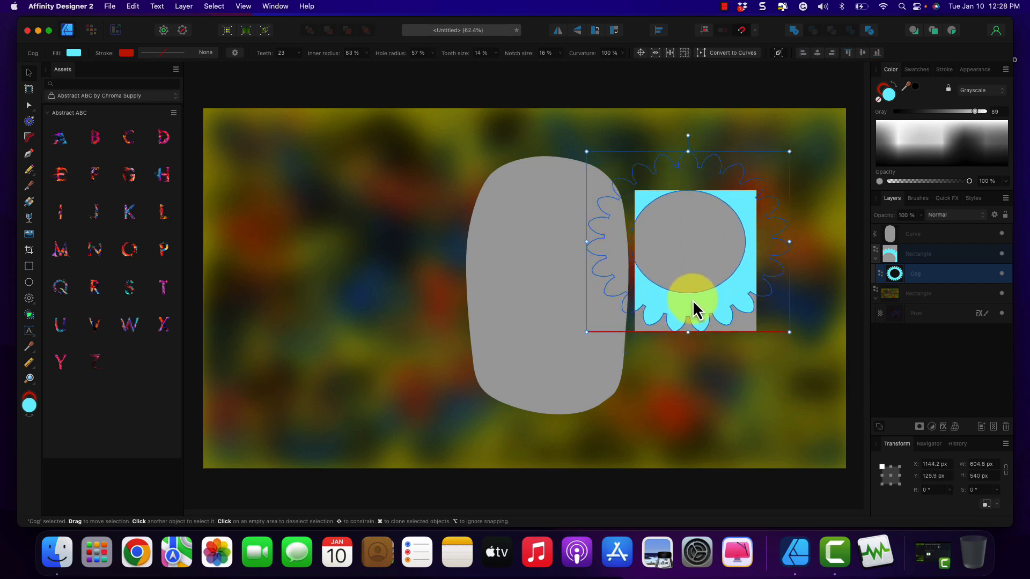
pyautogui.moveTo(693, 300); pyautogui.dragTo(693, 300)
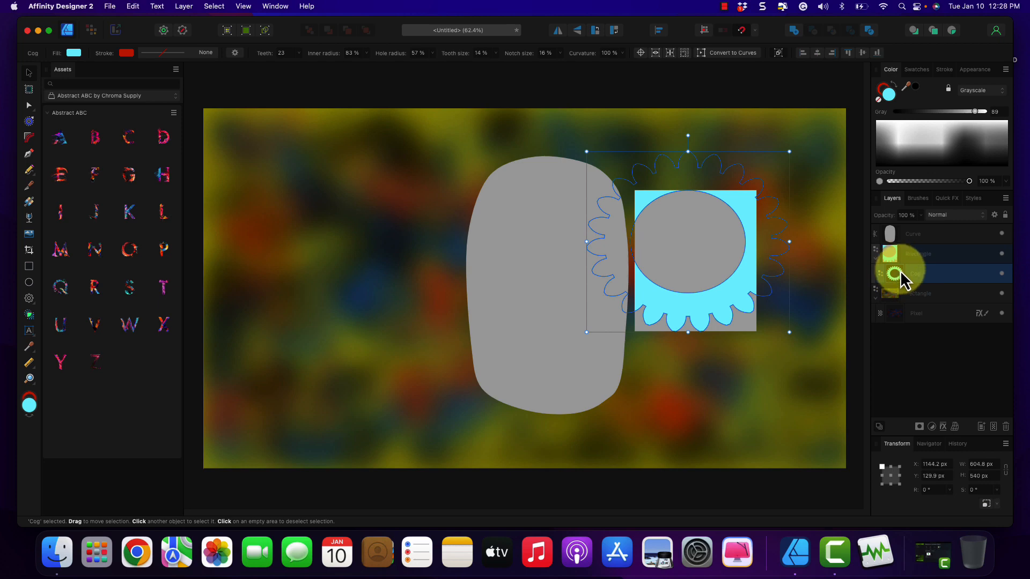
# Apply the gray rectangle as a mask on the Cog layer and move the masked cog to about X 1170 px, Y 250 px.
pyautogui.moveTo(895, 282)
pyautogui.mouseDown()
pyautogui.moveTo(889, 254)
pyautogui.moveTo(888, 263)
pyautogui.mouseUp()
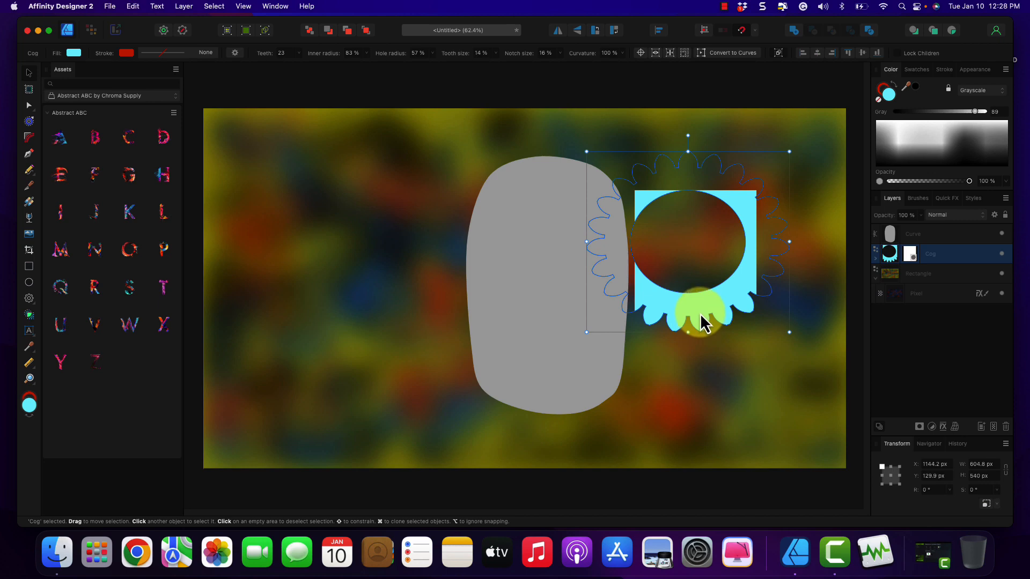
pyautogui.moveTo(700, 324); pyautogui.dragTo(709, 364)
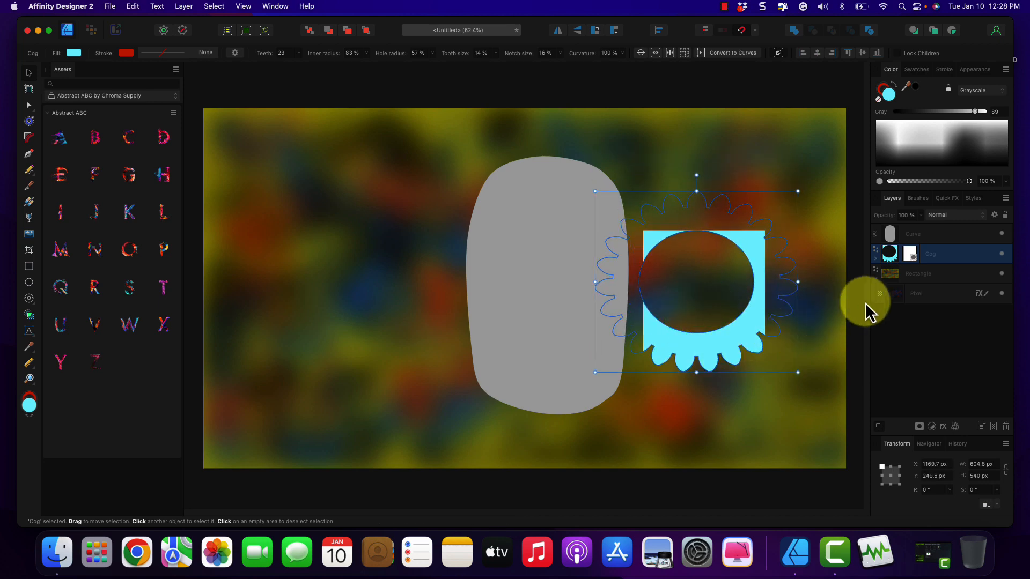
# Select the rectangle mask inside the Cog layer, move it up over the cog's upper teeth, and shrink it to about 294 by 352 px.
pyautogui.moveTo(878, 267); pyautogui.dragTo(897, 274)
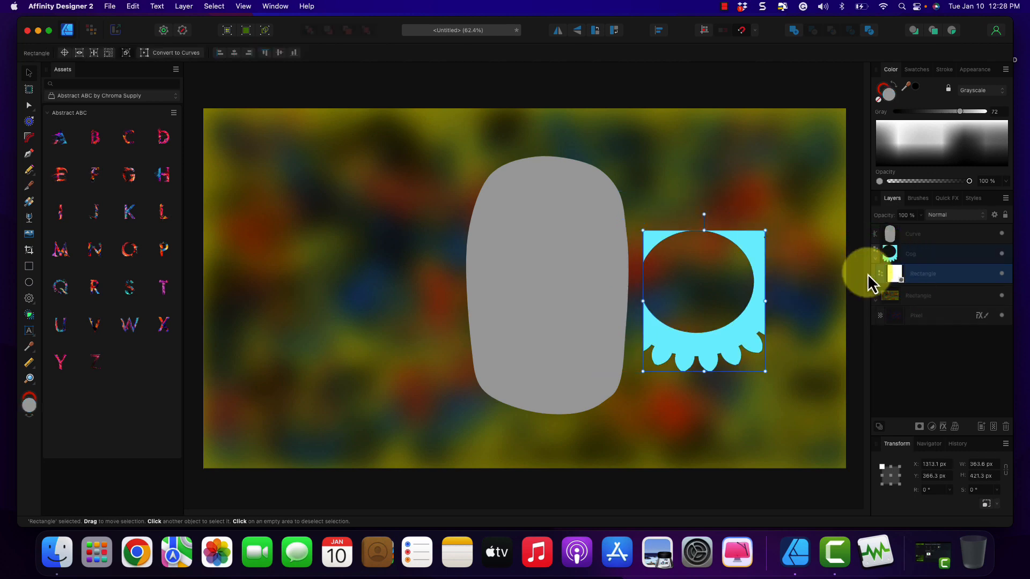
pyautogui.click(706, 299)
pyautogui.moveTo(714, 350); pyautogui.dragTo(710, 299)
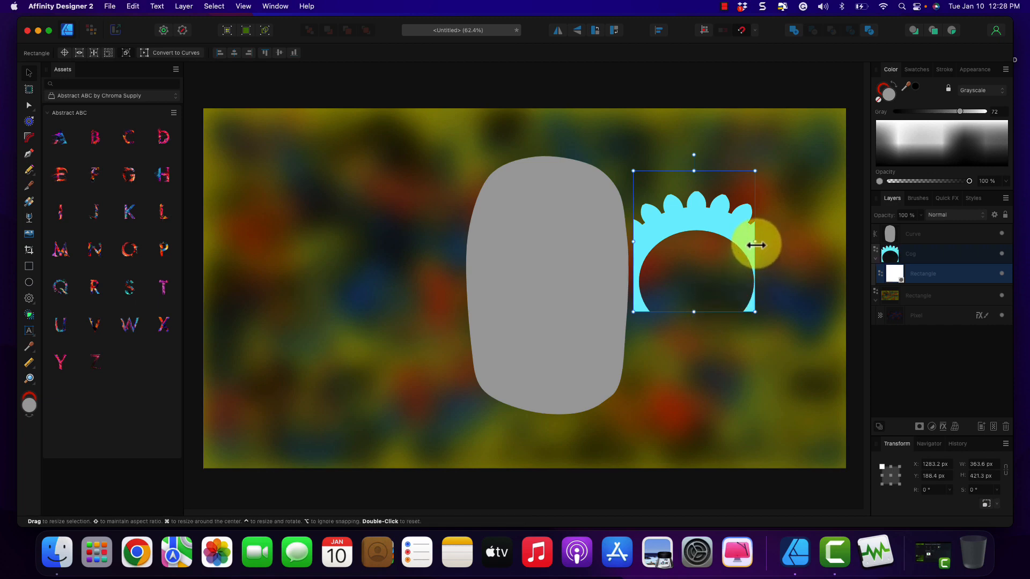
pyautogui.moveTo(755, 242)
pyautogui.mouseDown()
pyautogui.moveTo(831, 241)
pyautogui.moveTo(751, 244)
pyautogui.mouseUp()
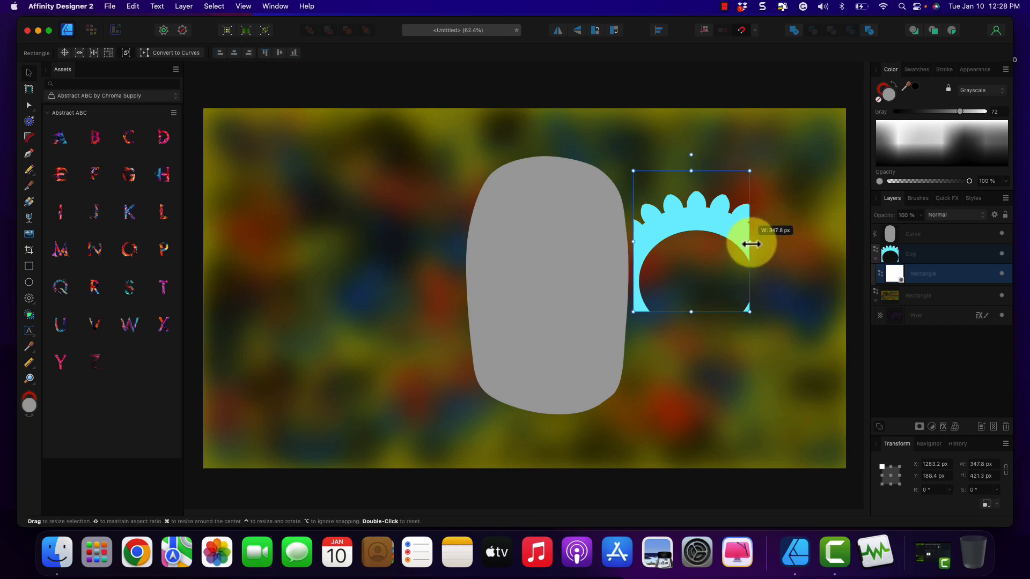
pyautogui.moveTo(633, 241); pyautogui.dragTo(650, 244)
pyautogui.moveTo(700, 311); pyautogui.dragTo(694, 289)
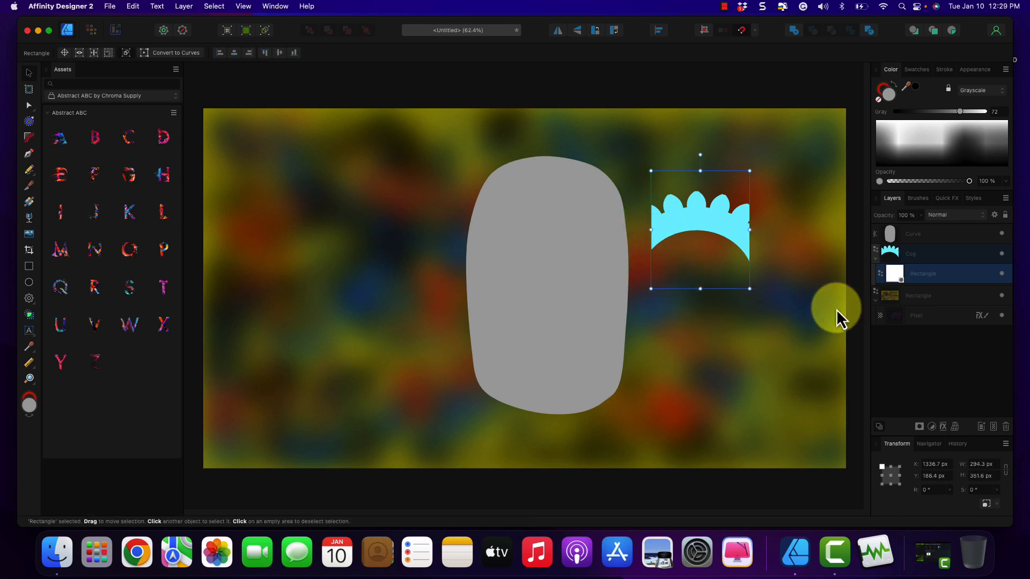
# Move the masked cog behind the top of the gray curve, at about X 880 px, Y 61 px, and enlarge it to about 550 px wide.
pyautogui.click(907, 259)
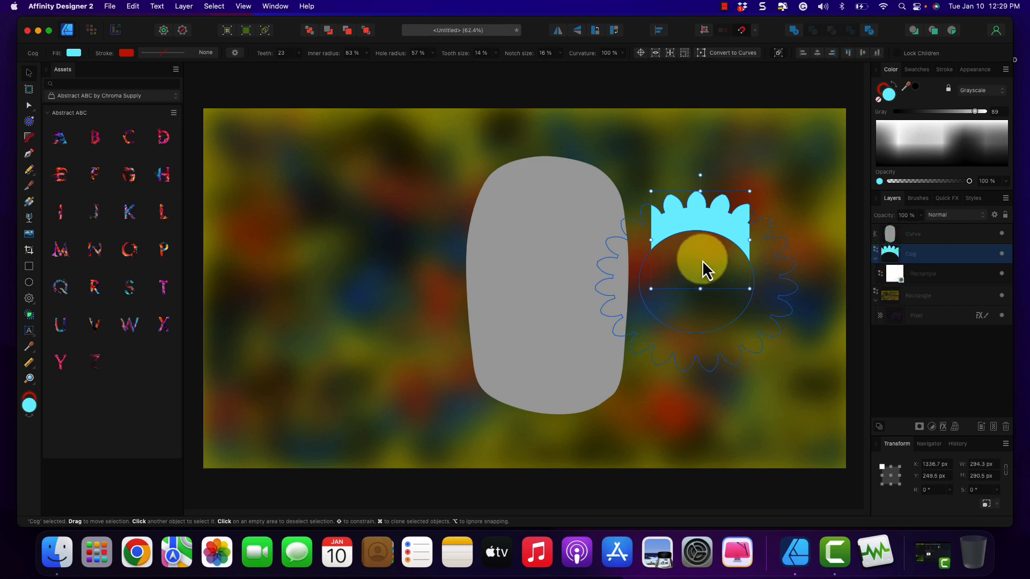
pyautogui.moveTo(702, 260); pyautogui.dragTo(553, 198)
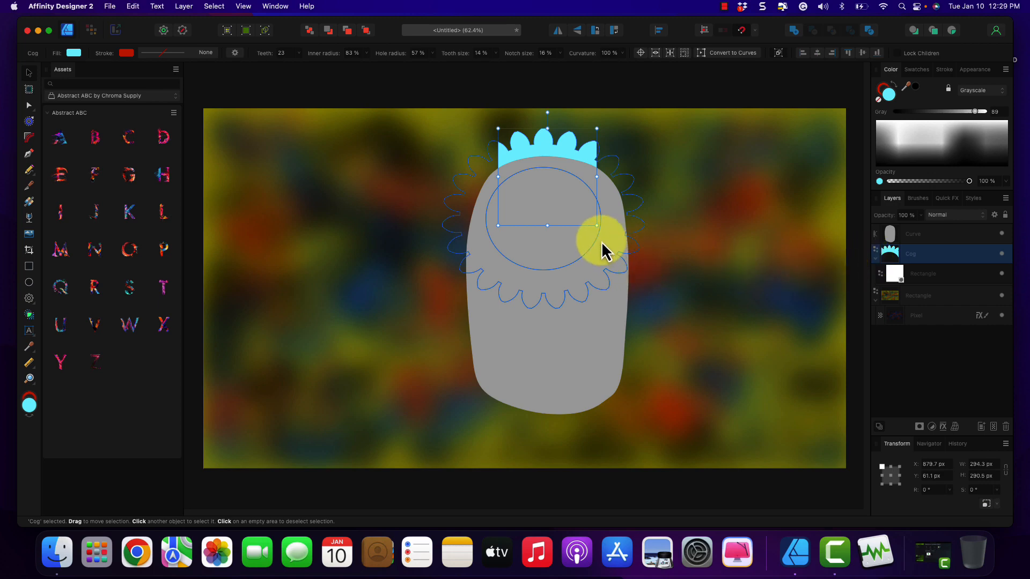
pyautogui.moveTo(597, 227); pyautogui.dragTo(681, 260)
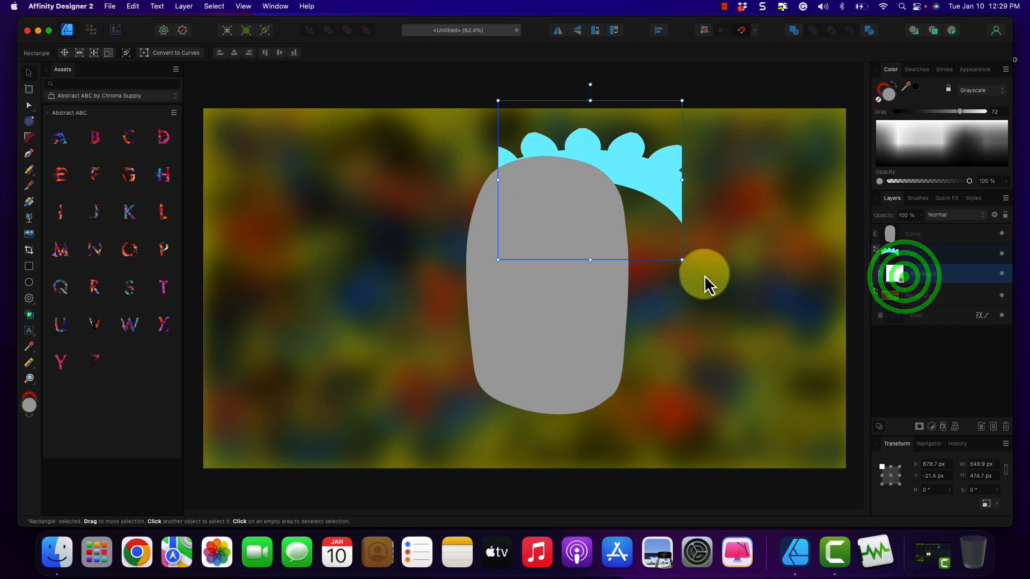
# Resize the cog's rectangle mask to about 872 by 353 px so it spans both sides of the gray curve's top.
pyautogui.moveTo(681, 260); pyautogui.dragTo(720, 275)
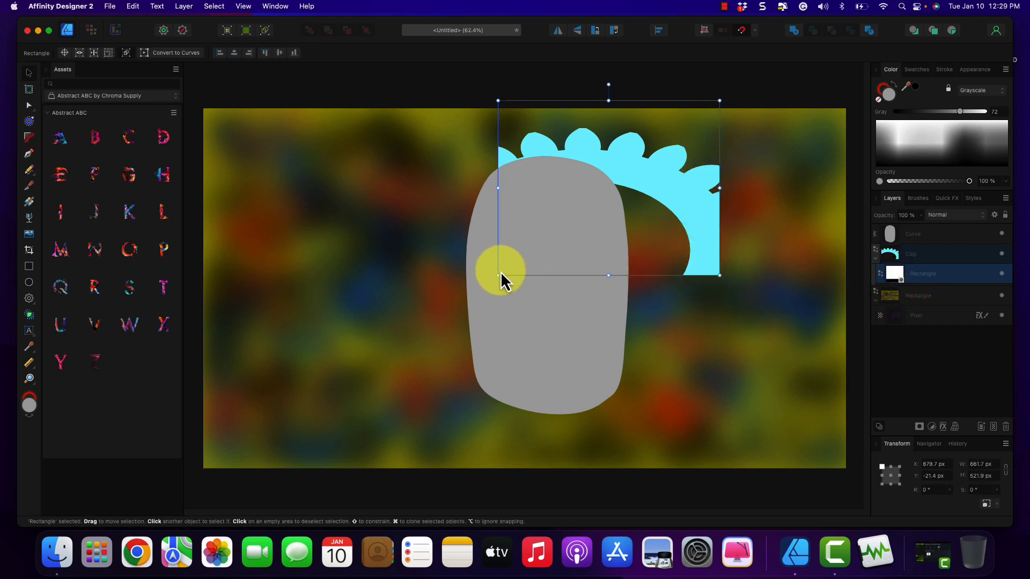
pyautogui.moveTo(498, 188); pyautogui.dragTo(426, 207)
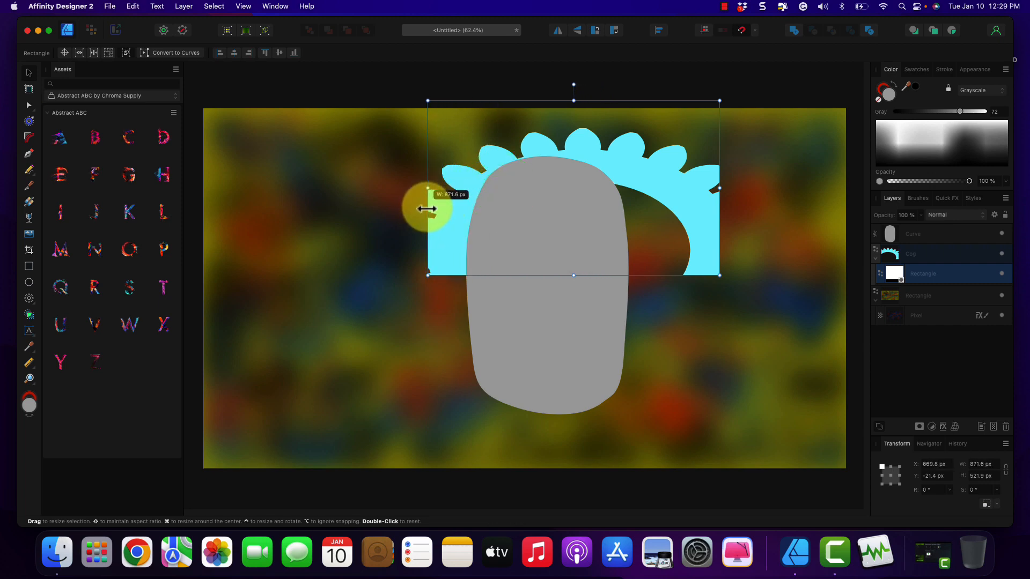
pyautogui.moveTo(572, 275); pyautogui.dragTo(569, 219)
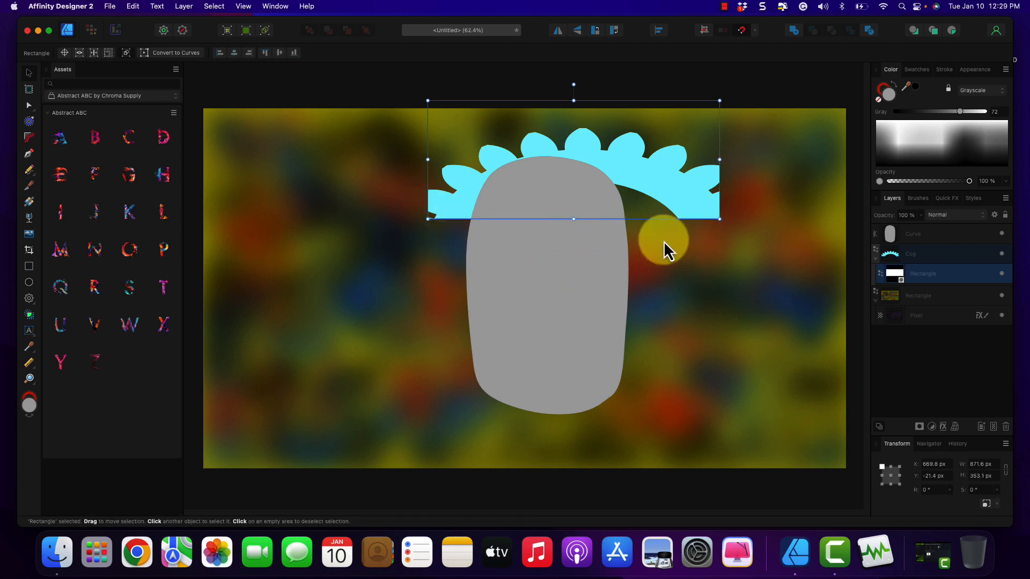
# Narrow the masked cog to about 445 px wide and center it behind the gray curve's top, at about X 805 px, Y 51 px.
pyautogui.click(906, 255)
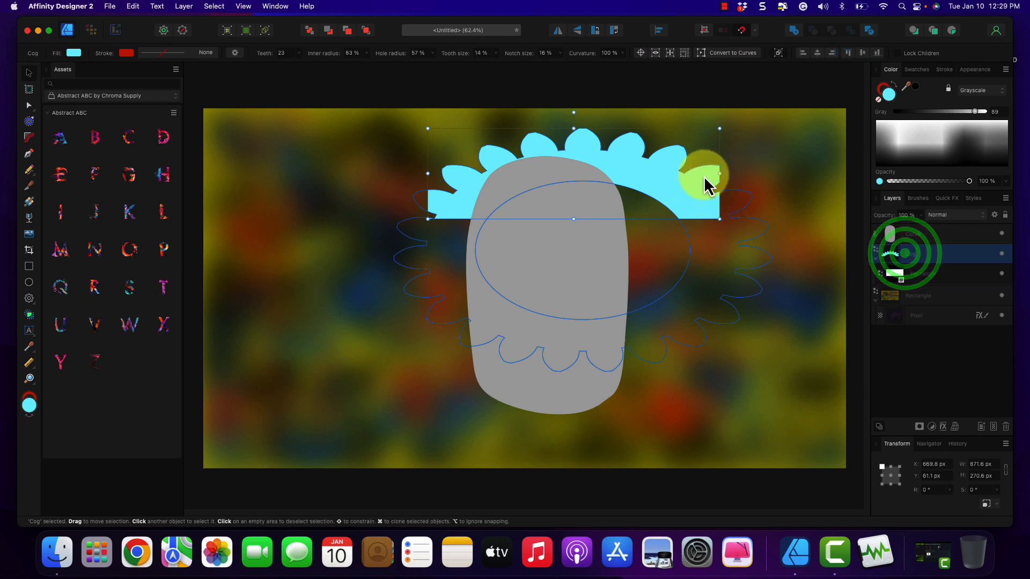
pyautogui.moveTo(718, 175); pyautogui.dragTo(569, 202)
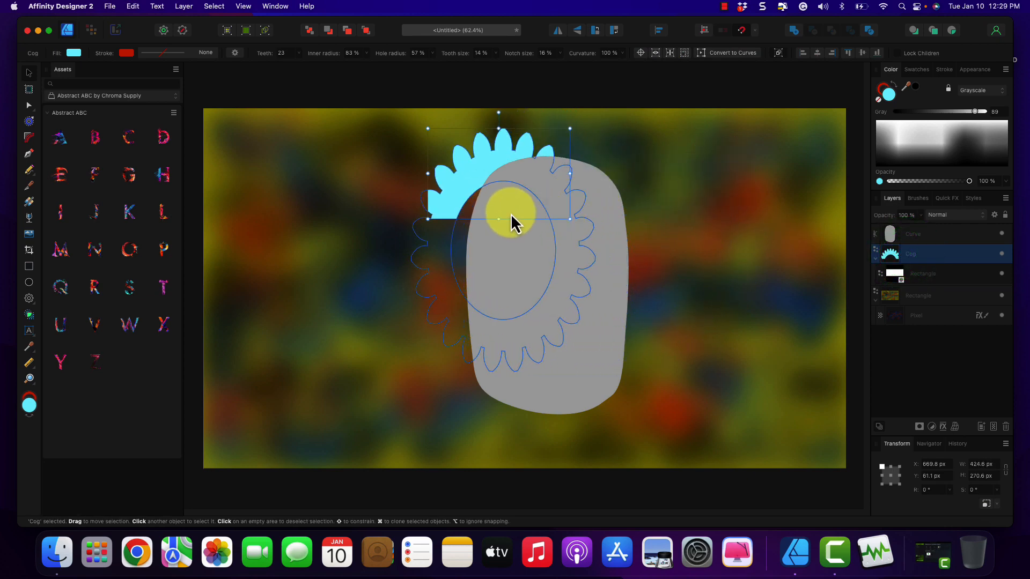
pyautogui.moveTo(511, 213); pyautogui.dragTo(554, 214)
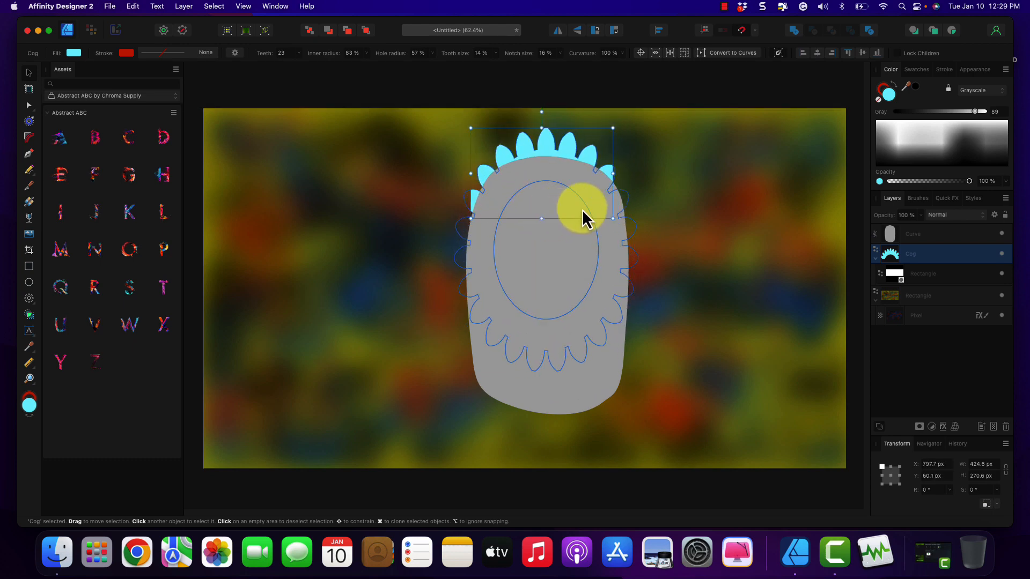
pyautogui.moveTo(613, 173); pyautogui.dragTo(620, 173)
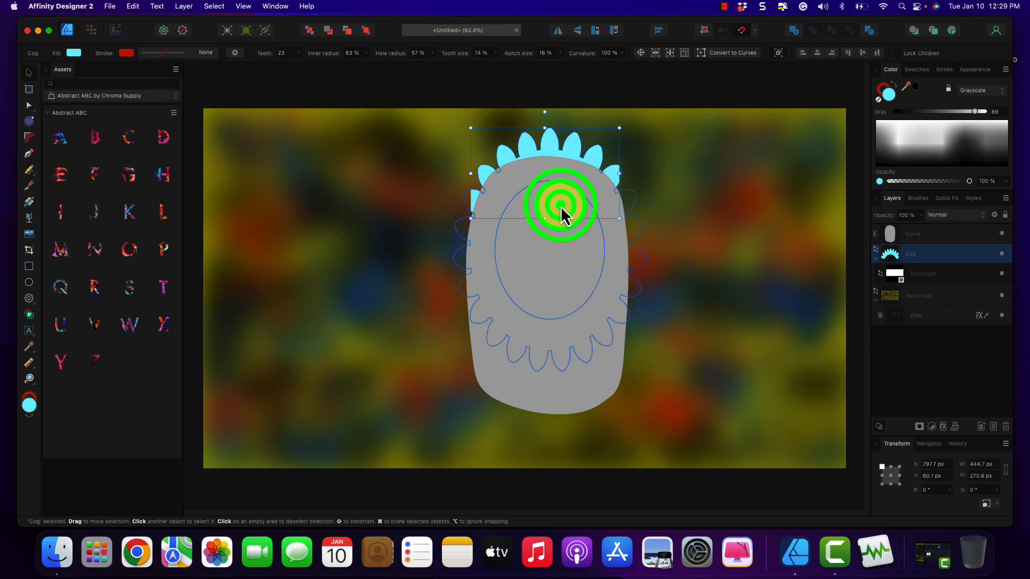
pyautogui.moveTo(561, 206)
pyautogui.mouseDown()
pyautogui.moveTo(552, 205)
pyautogui.moveTo(562, 204)
pyautogui.mouseUp()
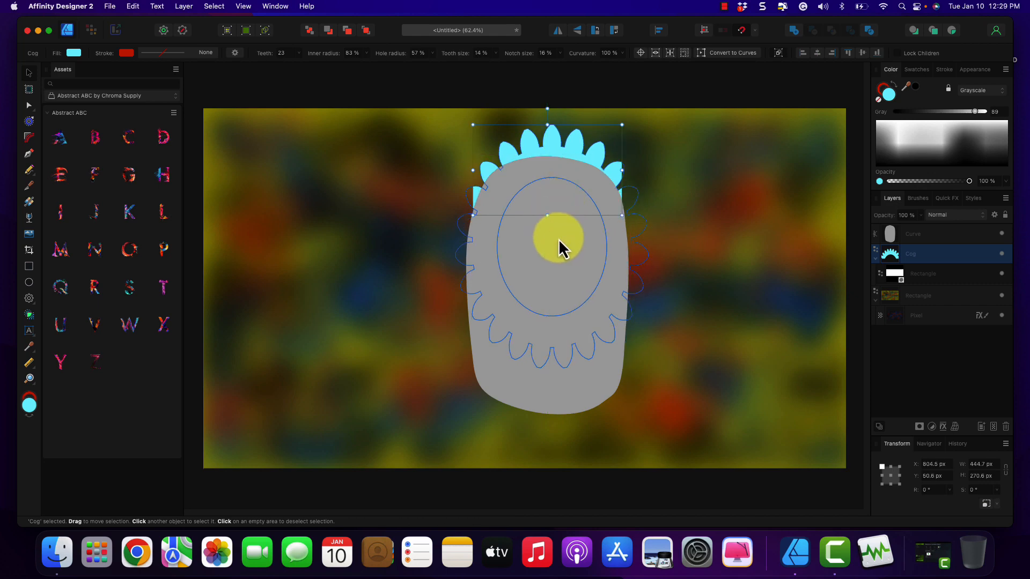
# Collapse the Cog layer, reselect the cog on the canvas, and set its number of teeth to 14.
pyautogui.click(875, 260)
pyautogui.click(875, 261)
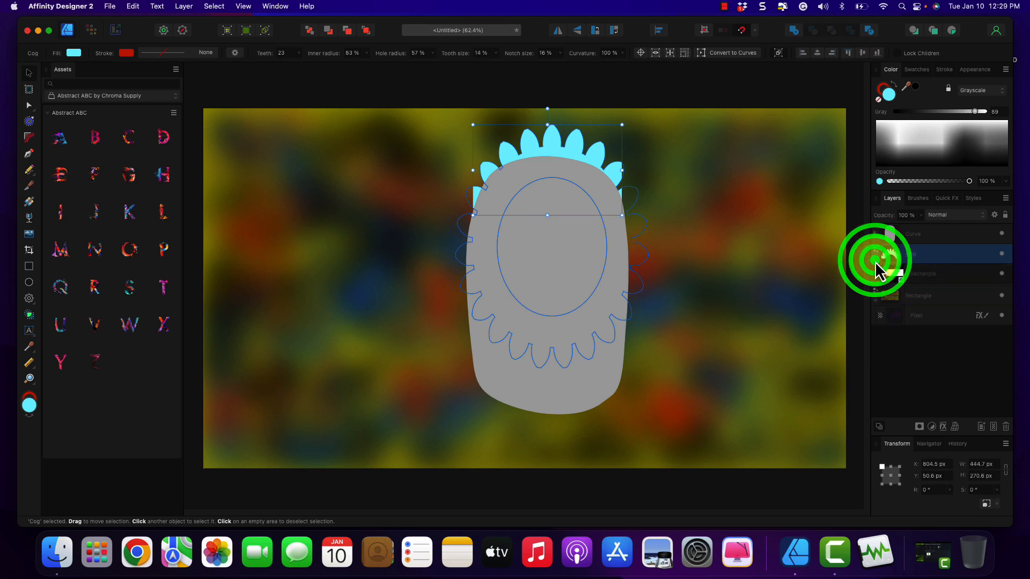
pyautogui.click(771, 288)
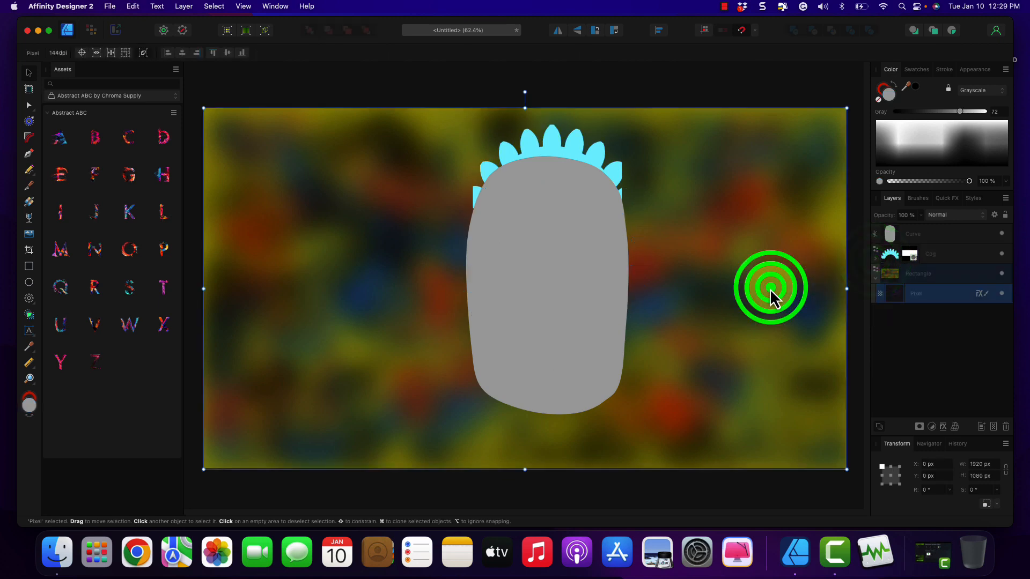
pyautogui.click(561, 150)
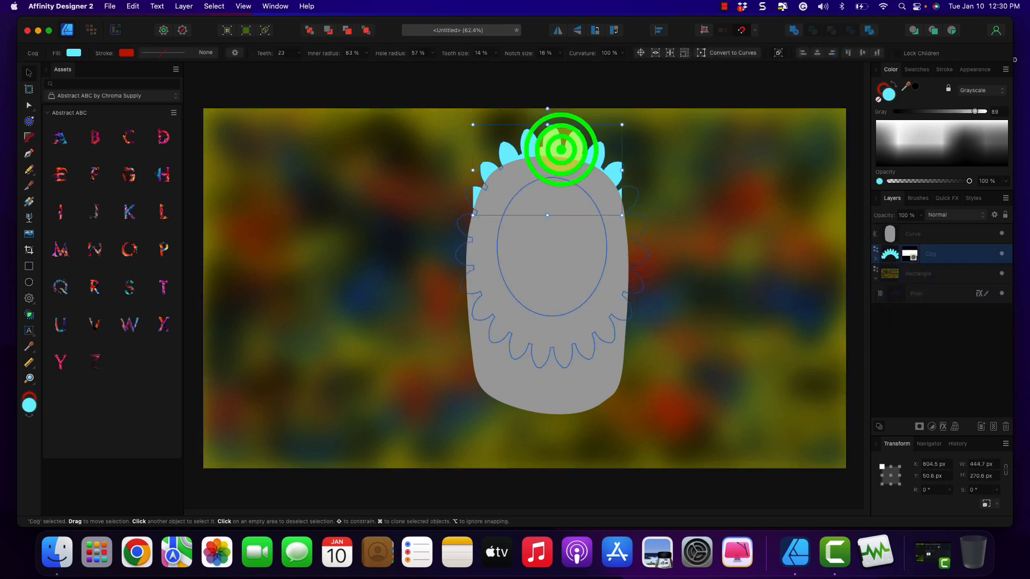
pyautogui.click(299, 53)
pyautogui.moveTo(299, 64); pyautogui.dragTo(280, 64)
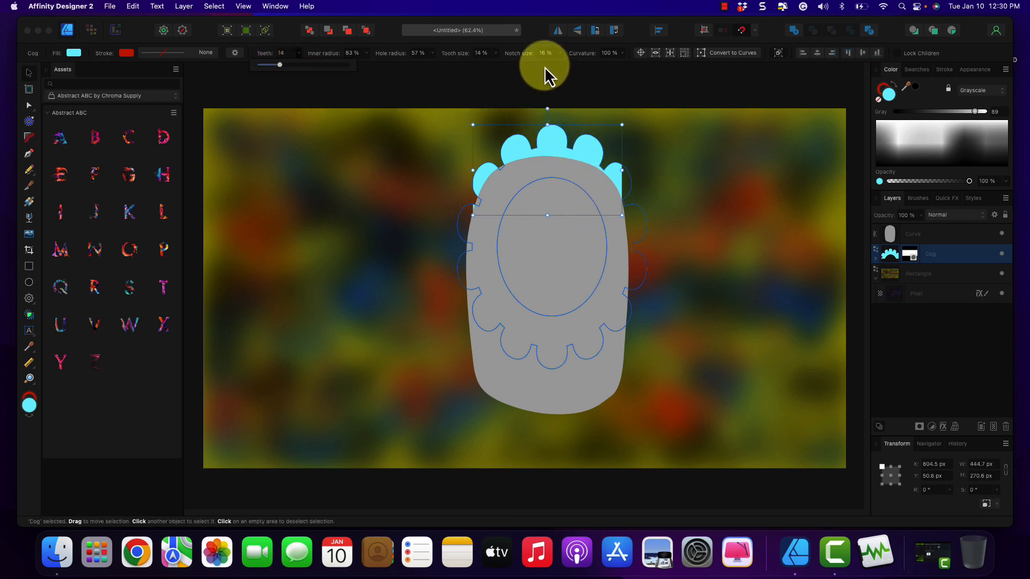
# Set the cog's curvature to 25% and its notch size to 0%.
pyautogui.click(620, 54)
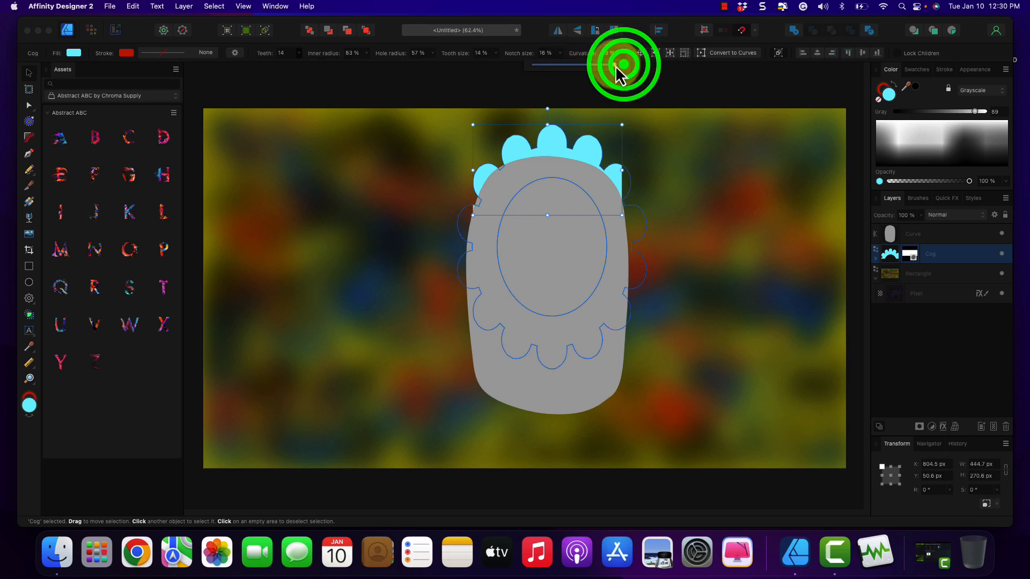
pyautogui.moveTo(616, 65); pyautogui.dragTo(591, 66)
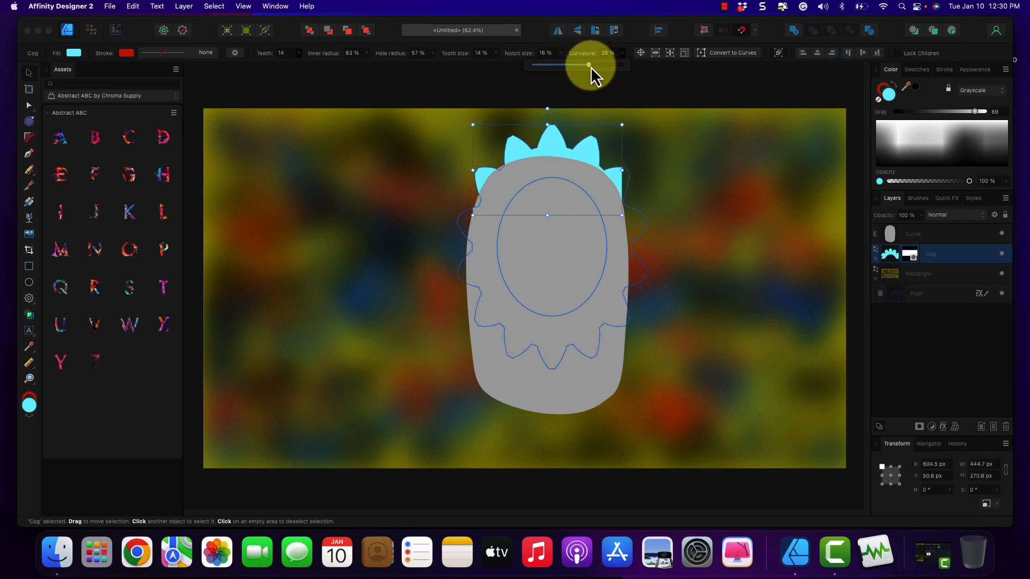
pyautogui.click(622, 53)
pyautogui.click(559, 56)
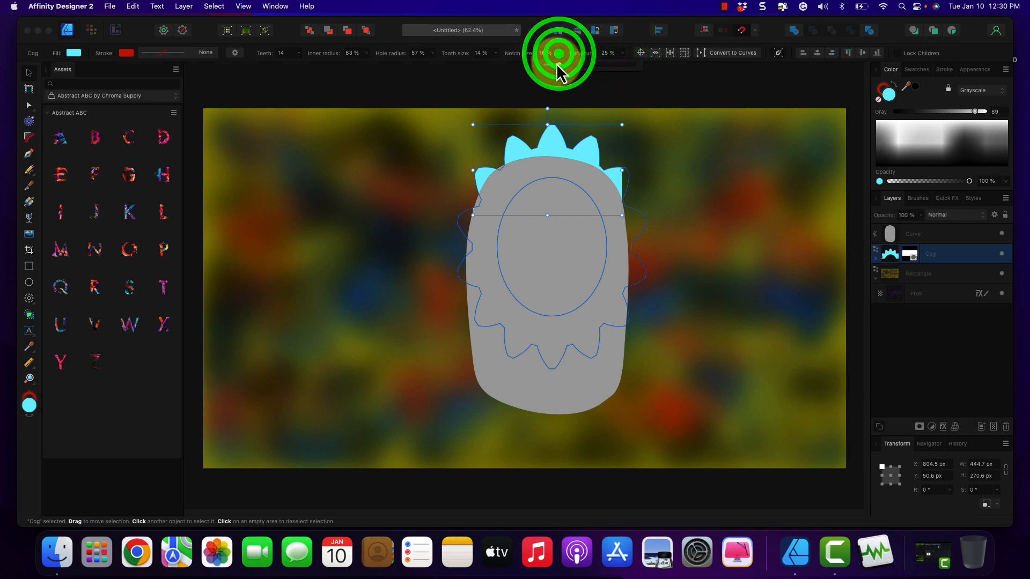
pyautogui.moveTo(558, 65)
pyautogui.mouseDown()
pyautogui.moveTo(582, 65)
pyautogui.moveTo(543, 65)
pyautogui.mouseUp()
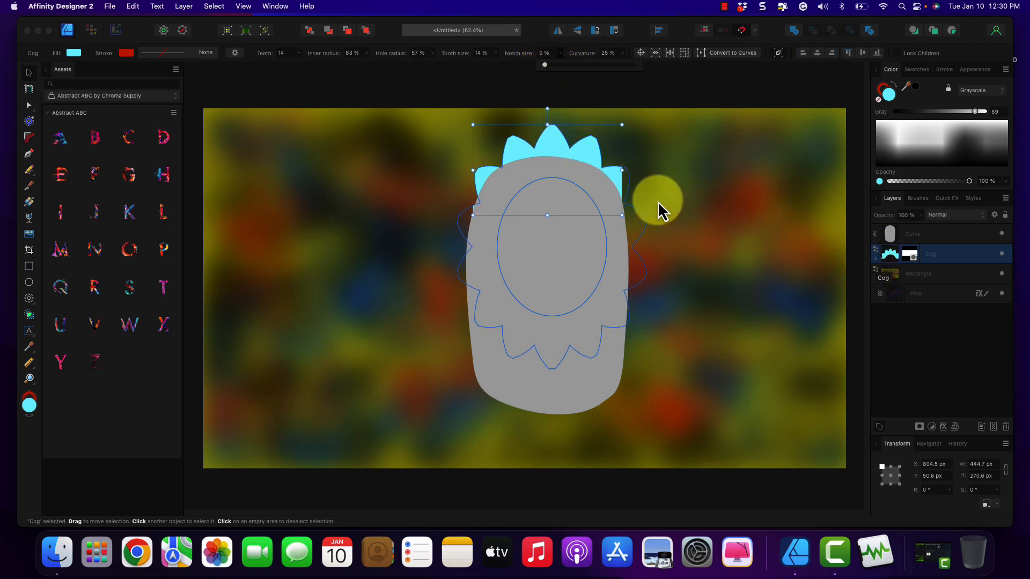
# Extend the cog's rectangle mask upward to a height of about 378 px and collapse the Cog layer.
pyautogui.click(876, 260)
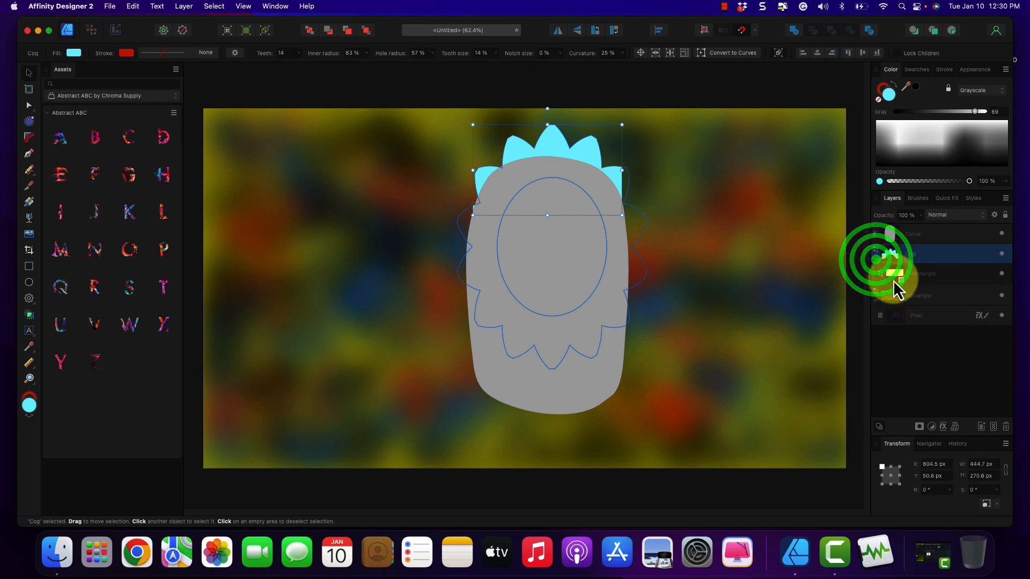
pyautogui.click(893, 275)
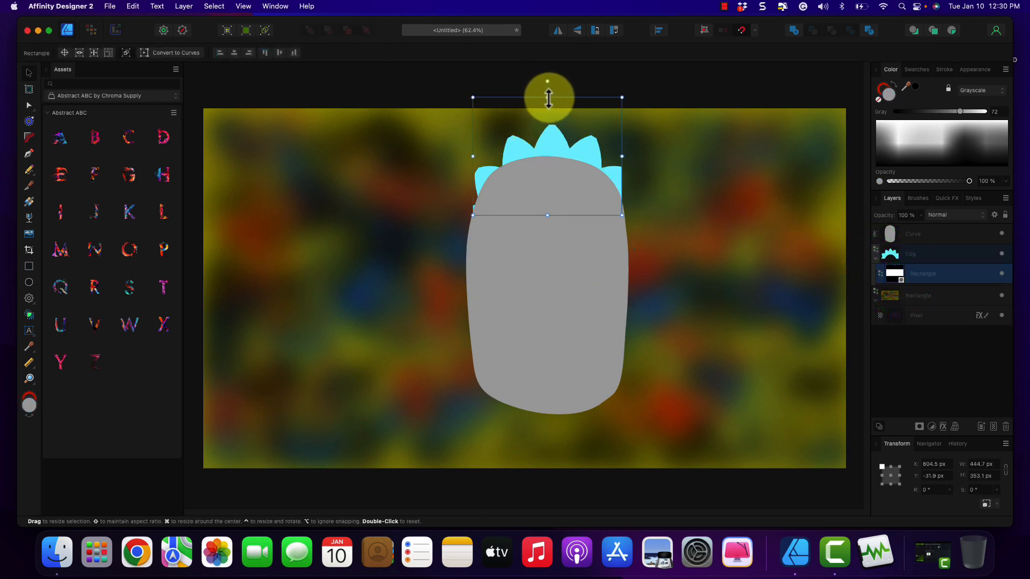
pyautogui.moveTo(547, 97); pyautogui.dragTo(547, 89)
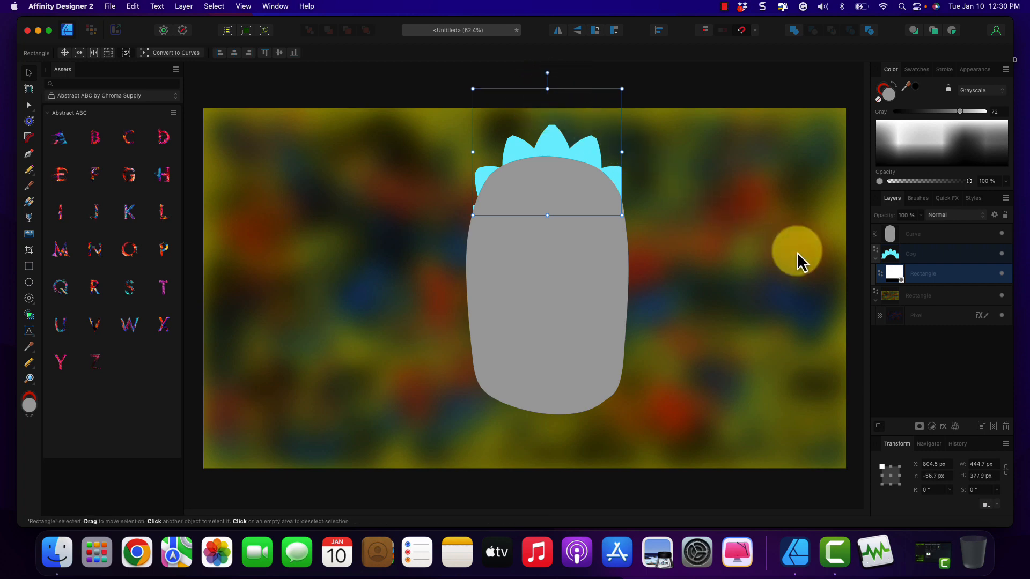
pyautogui.moveTo(880, 284); pyautogui.dragTo(876, 258)
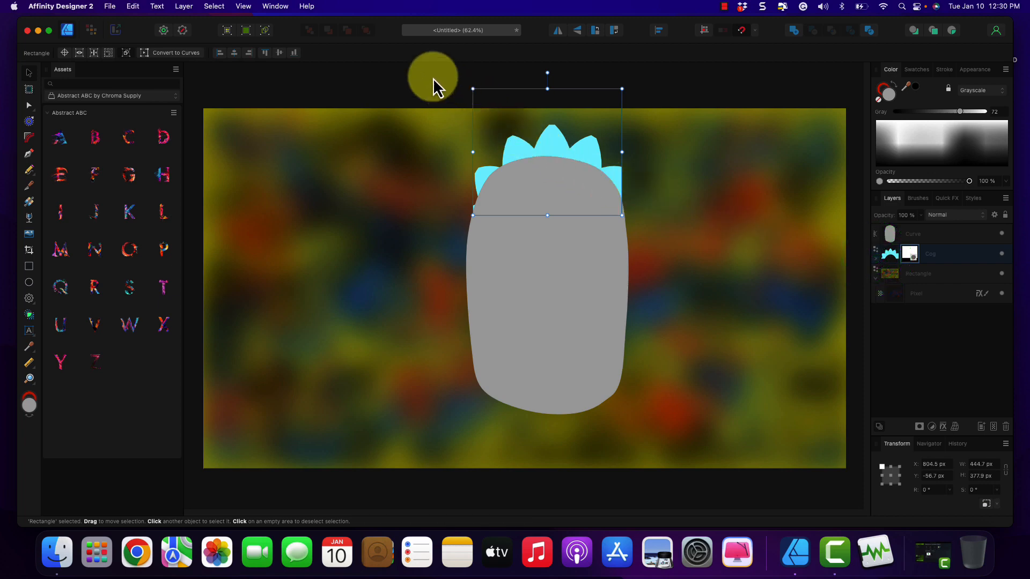
# Expand the Cog layer again and select the cog itself instead of its mask.
pyautogui.click(905, 255)
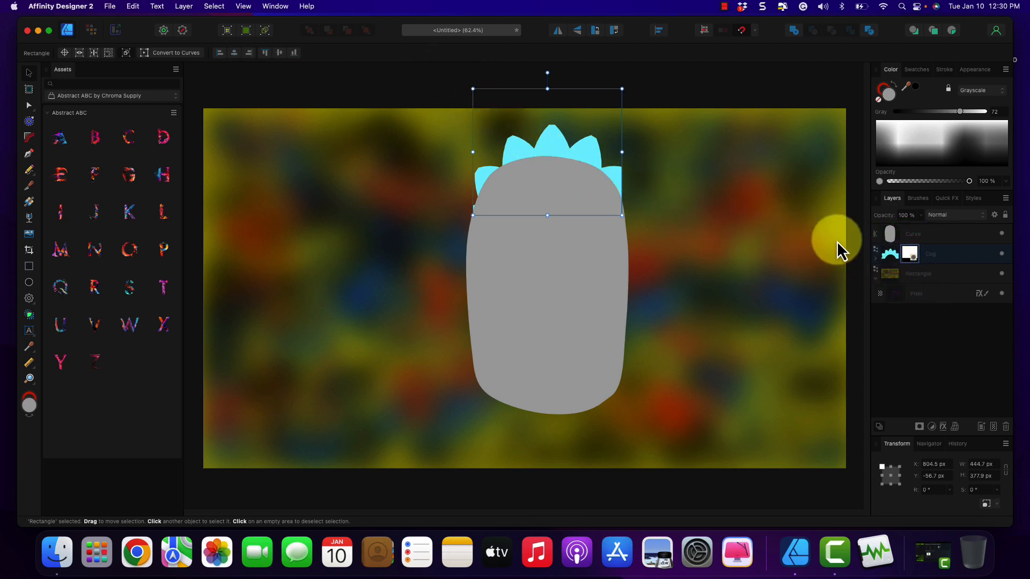
pyautogui.click(875, 259)
pyautogui.click(938, 262)
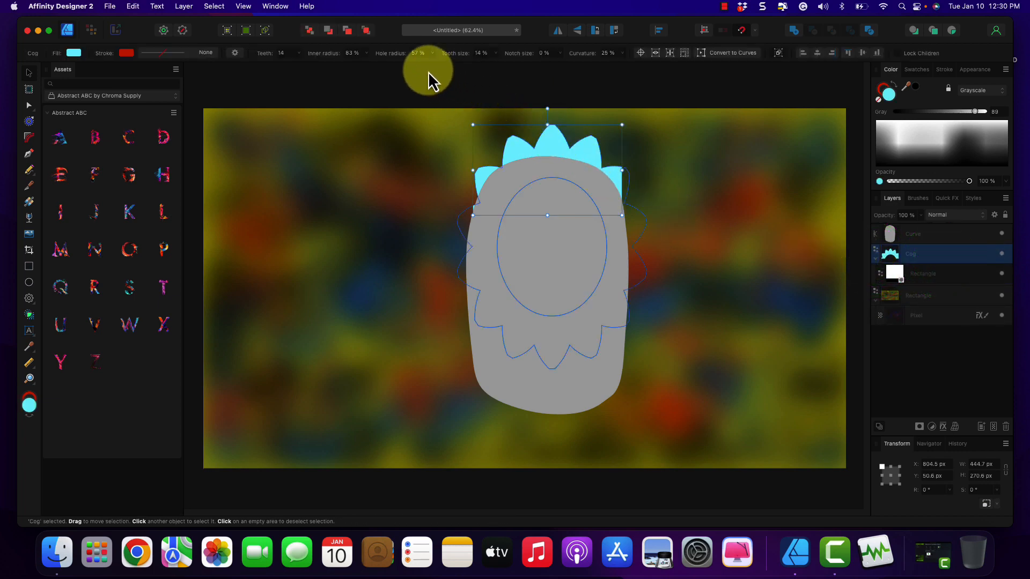
# Set the cog's inner radius to 74%, its hole radius to 39% and its tooth size to 0%.
pyautogui.click(368, 53)
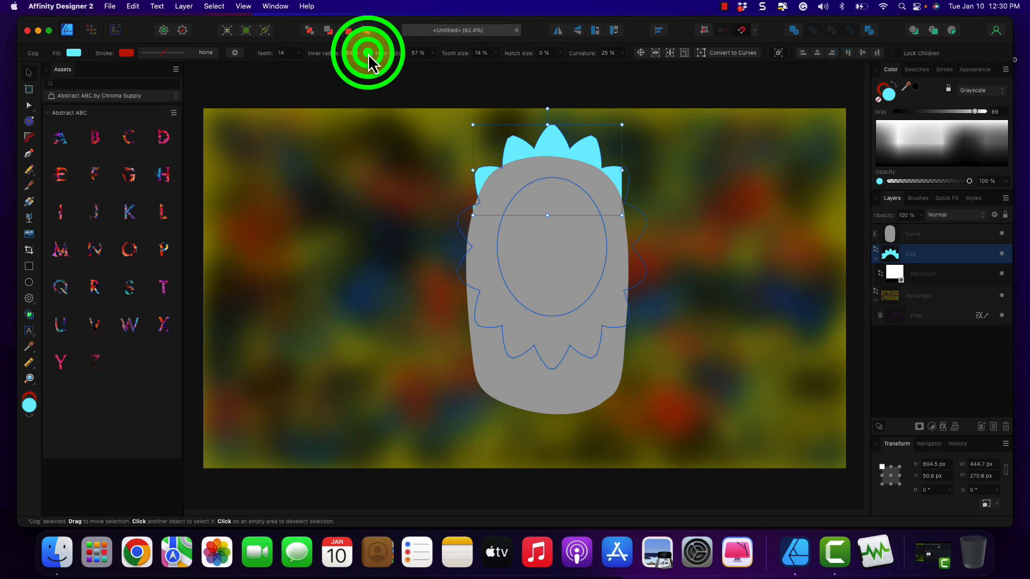
pyautogui.moveTo(367, 64); pyautogui.dragTo(352, 64)
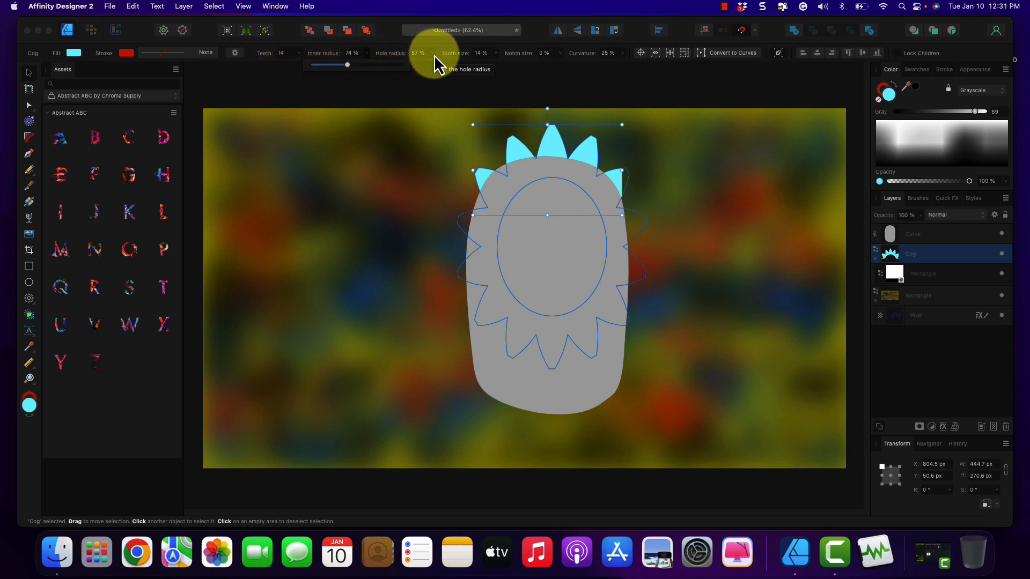
pyautogui.moveTo(433, 56)
pyautogui.mouseDown()
pyautogui.moveTo(379, 63)
pyautogui.moveTo(454, 56)
pyautogui.moveTo(410, 70)
pyautogui.moveTo(436, 43)
pyautogui.mouseUp()
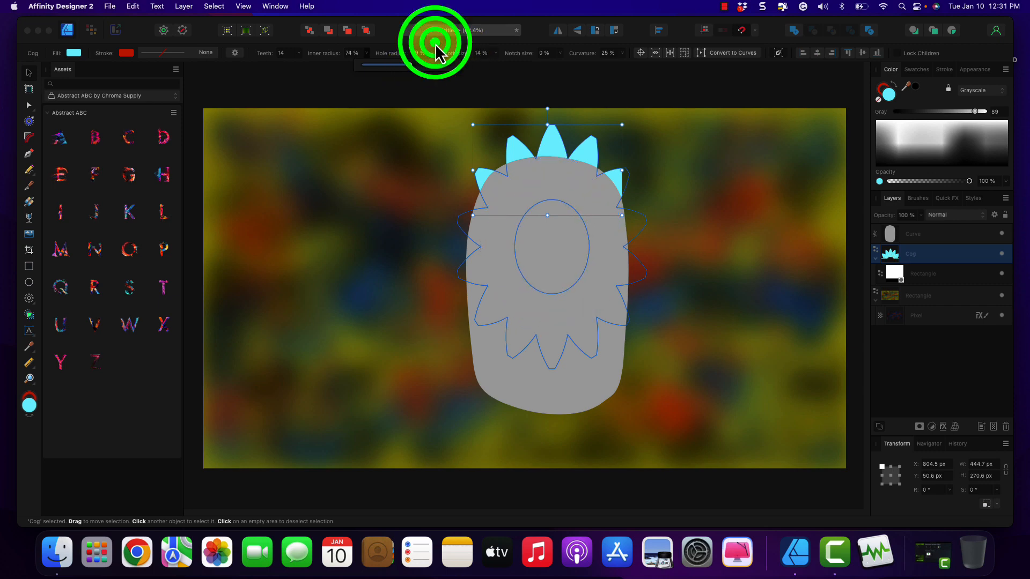
pyautogui.click(497, 53)
pyautogui.moveTo(496, 63)
pyautogui.mouseDown()
pyautogui.moveTo(521, 61)
pyautogui.moveTo(484, 64)
pyautogui.mouseUp()
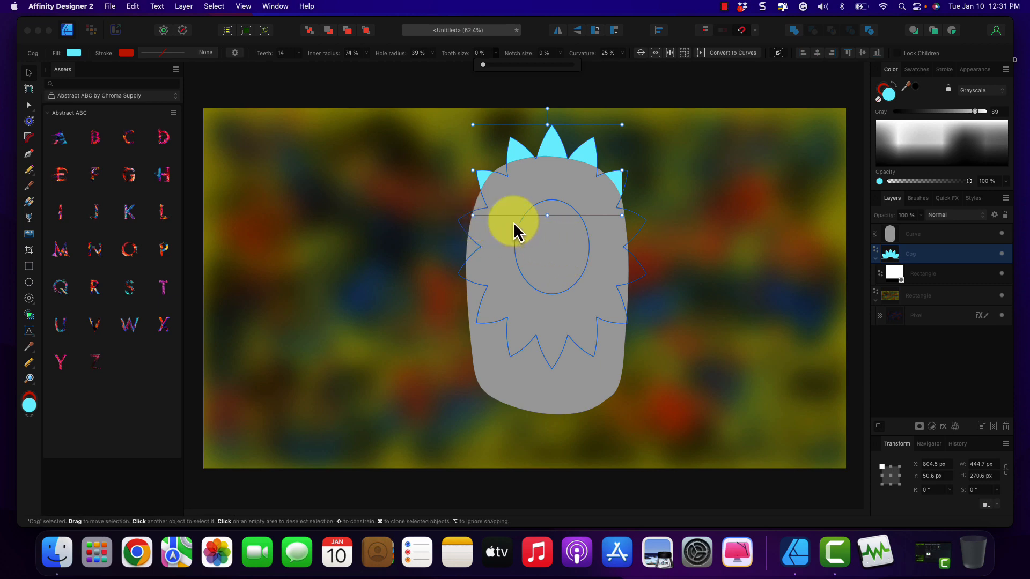
pyautogui.click(957, 264)
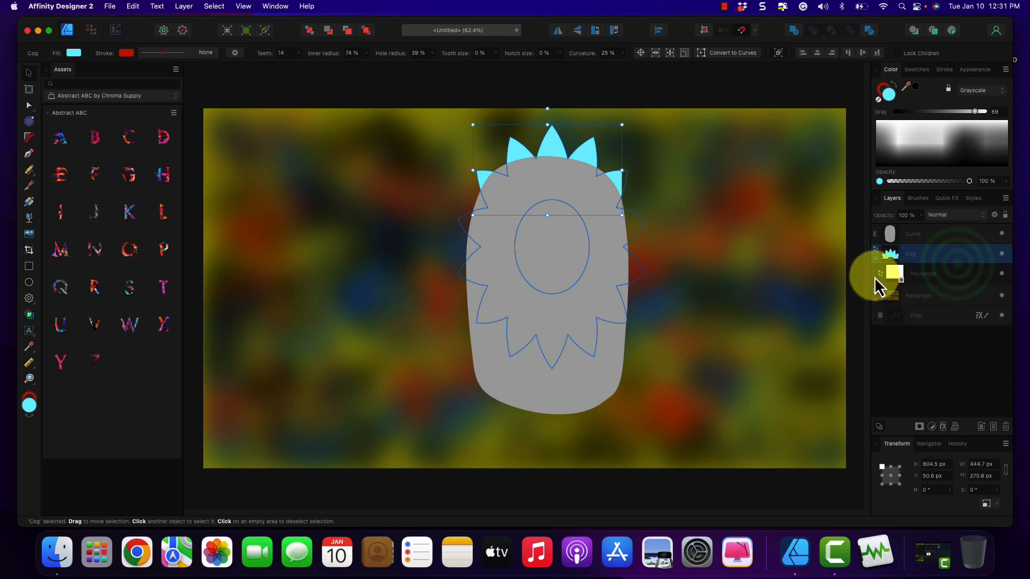
# Select the cog's rectangle mask, widen it on both sides to about 652 px and extend it downward to about 477 px high.
pyautogui.click(900, 274)
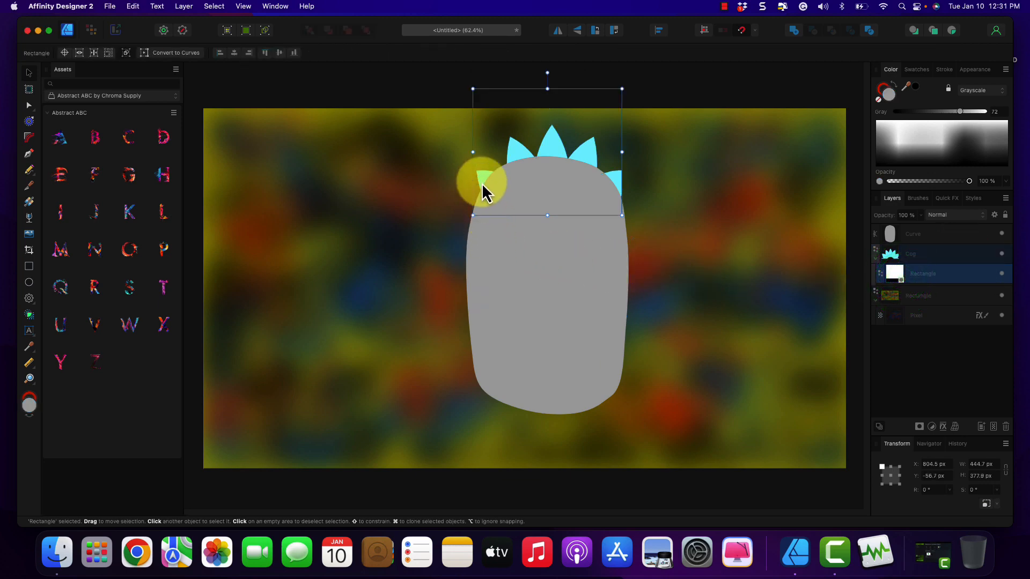
pyautogui.moveTo(473, 152); pyautogui.dragTo(437, 156)
pyautogui.moveTo(621, 153); pyautogui.dragTo(659, 152)
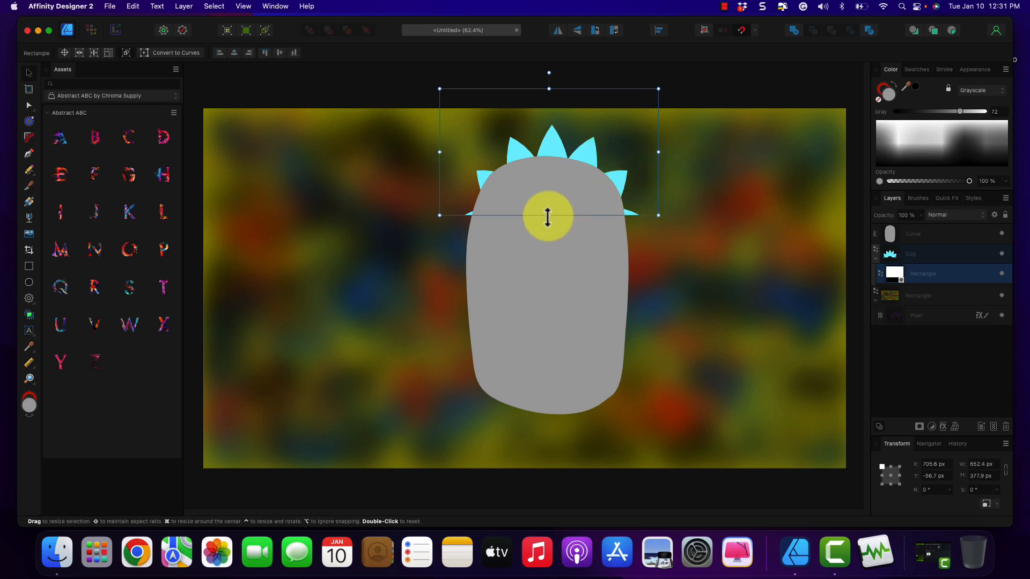
pyautogui.moveTo(549, 215); pyautogui.dragTo(545, 250)
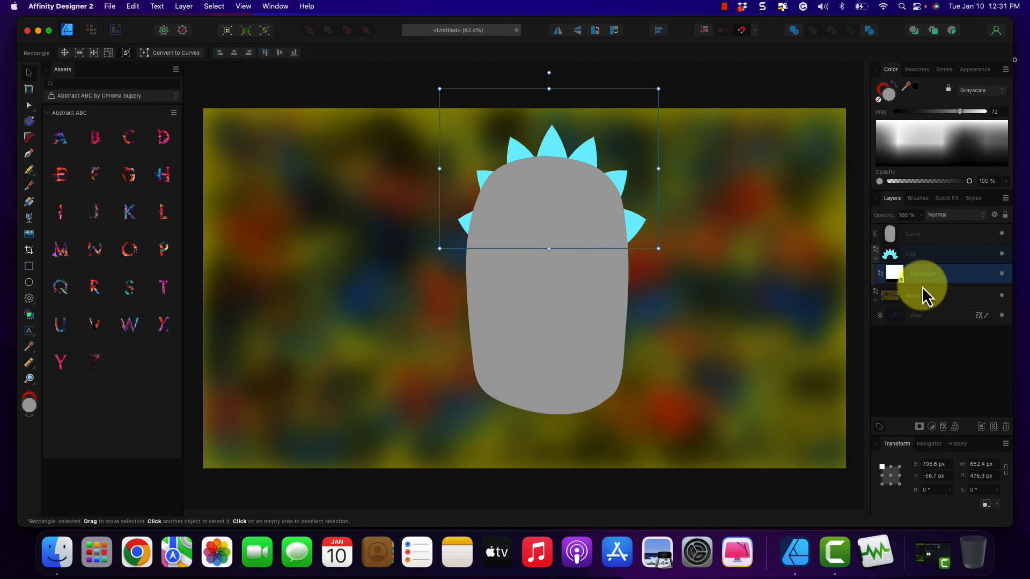
# Enlarge the cog to about 690 px wide and 395 px high around the gray shape, and collapse its layer.
pyautogui.click(911, 255)
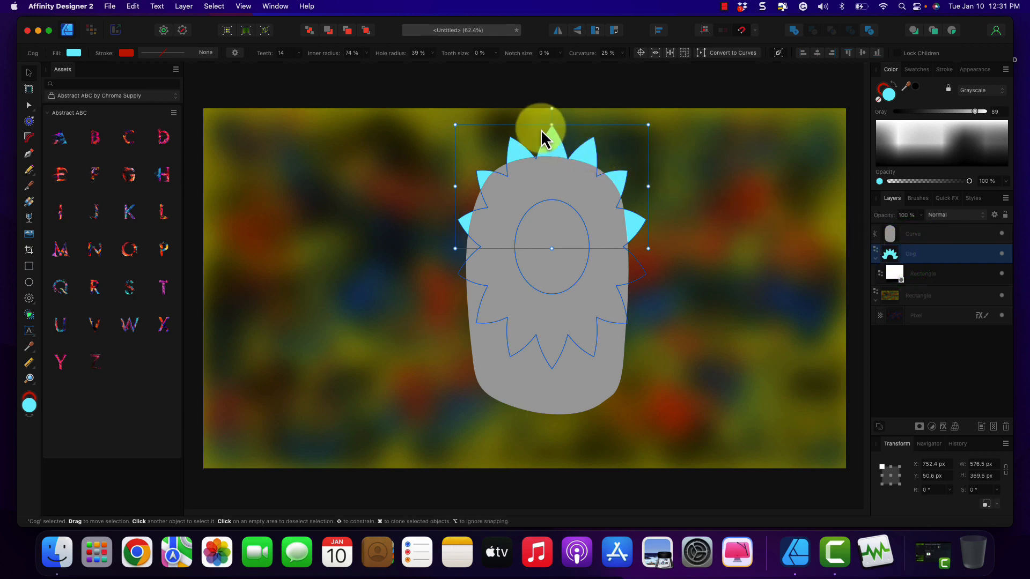
pyautogui.moveTo(553, 128)
pyautogui.mouseDown()
pyautogui.moveTo(552, 109)
pyautogui.moveTo(552, 124)
pyautogui.mouseUp()
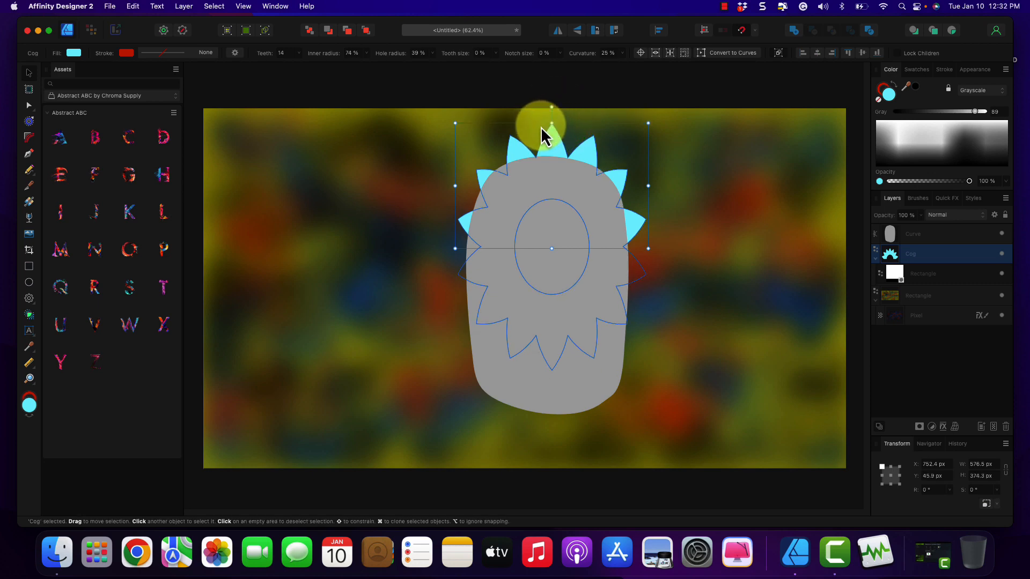
pyautogui.moveTo(455, 185); pyautogui.dragTo(437, 186)
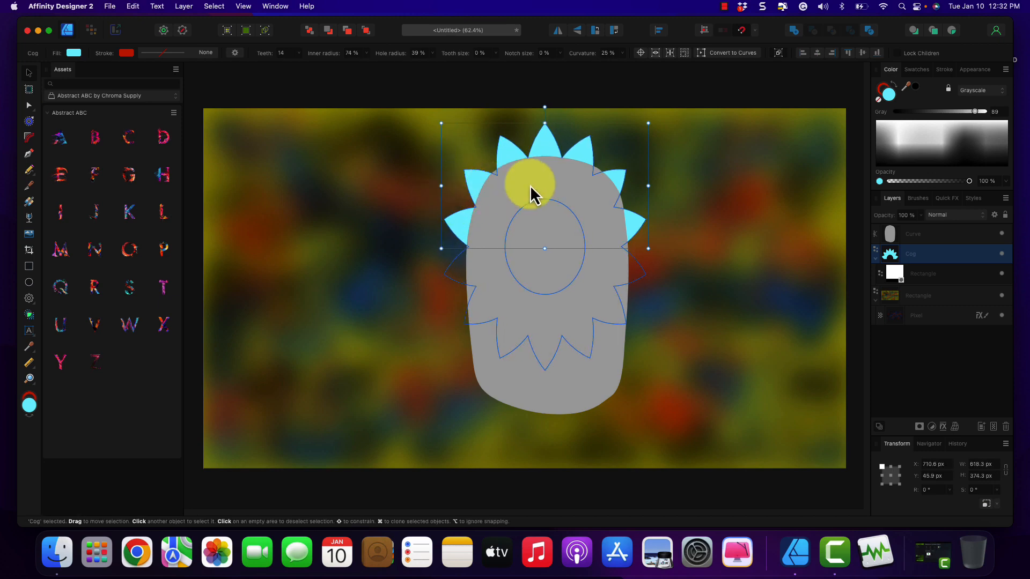
pyautogui.moveTo(646, 186); pyautogui.dragTo(655, 186)
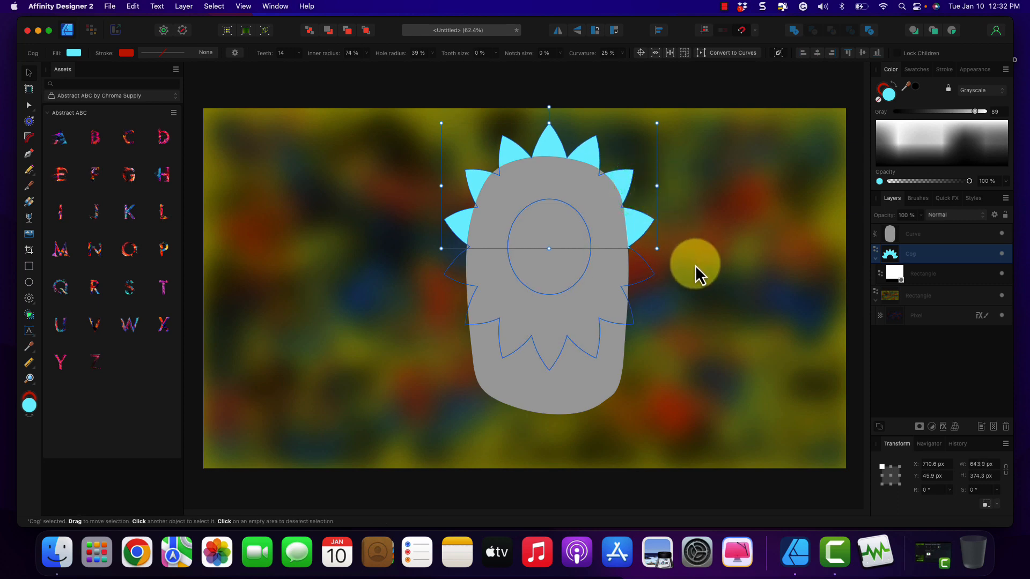
pyautogui.moveTo(441, 189); pyautogui.dragTo(434, 187)
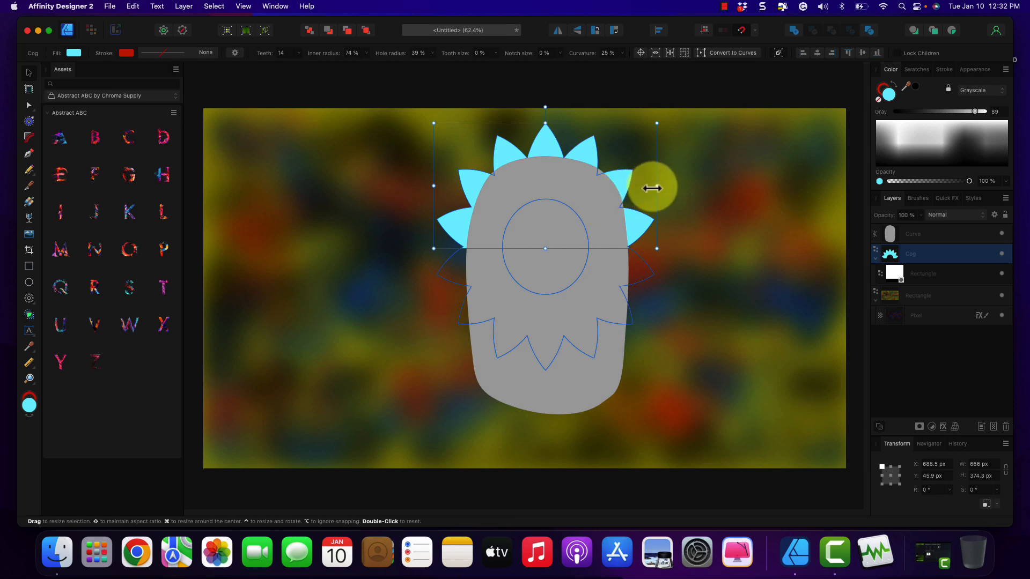
pyautogui.moveTo(658, 186); pyautogui.dragTo(666, 186)
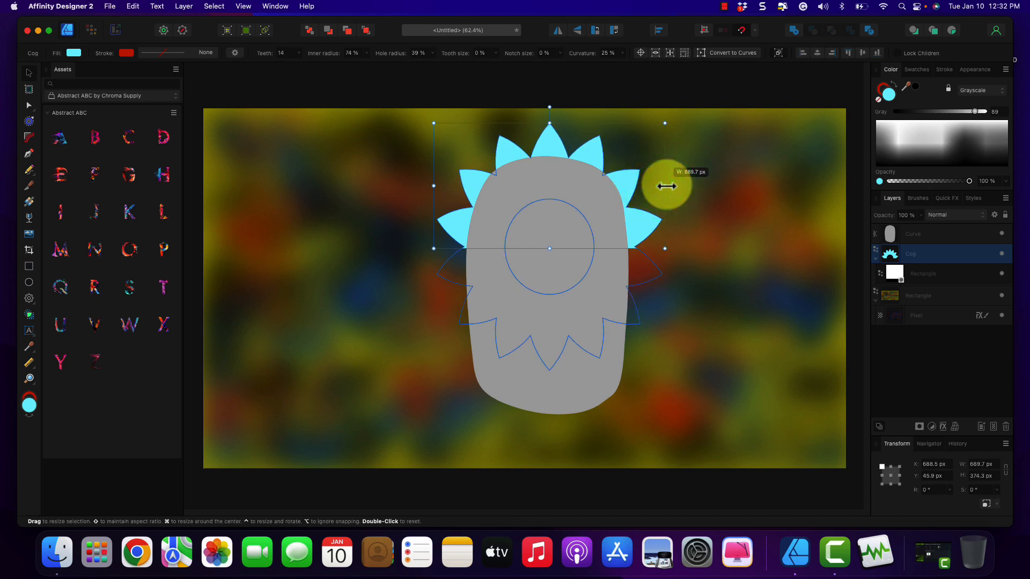
pyautogui.moveTo(549, 123); pyautogui.dragTo(550, 121)
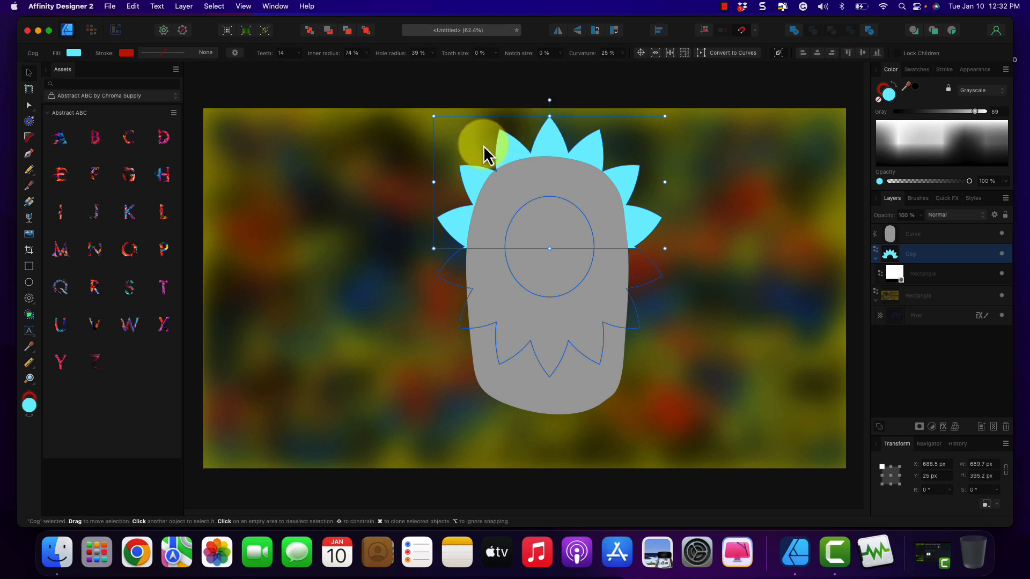
pyautogui.click(875, 259)
pyautogui.click(741, 260)
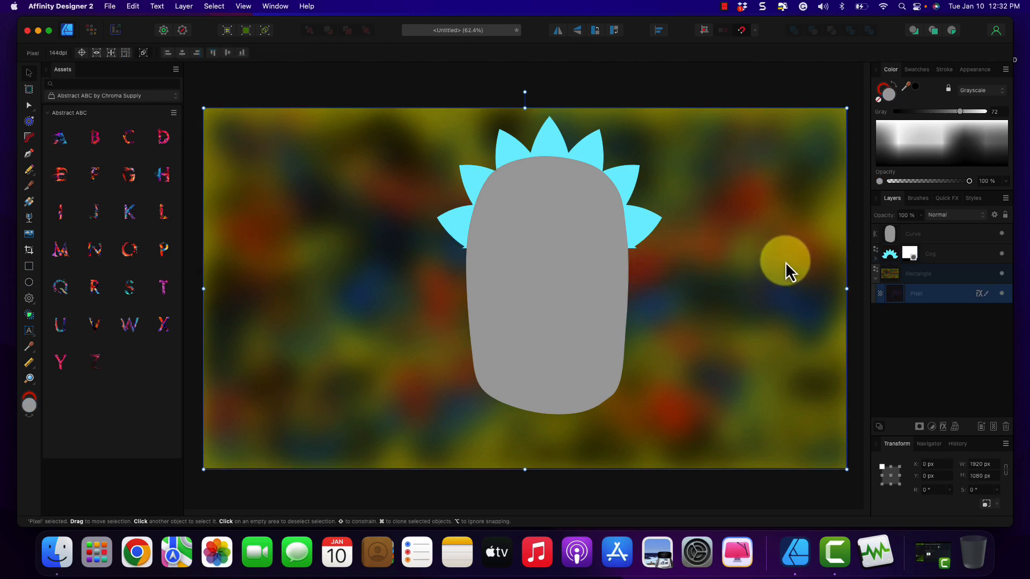
# Expand the Cog layer, select its rectangle mask and try to raise the mask's lower edge slightly.
pyautogui.click(876, 259)
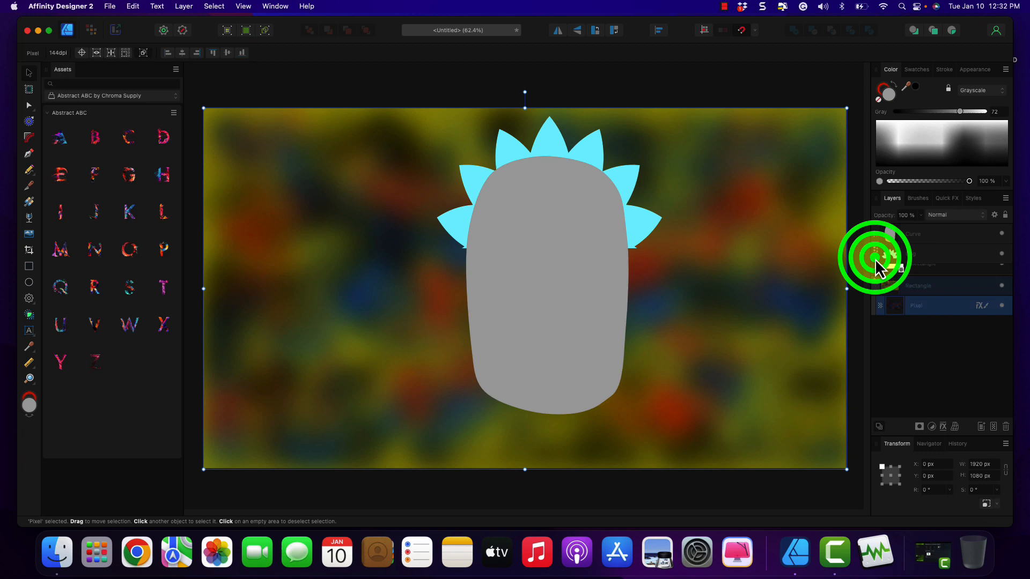
pyautogui.click(904, 274)
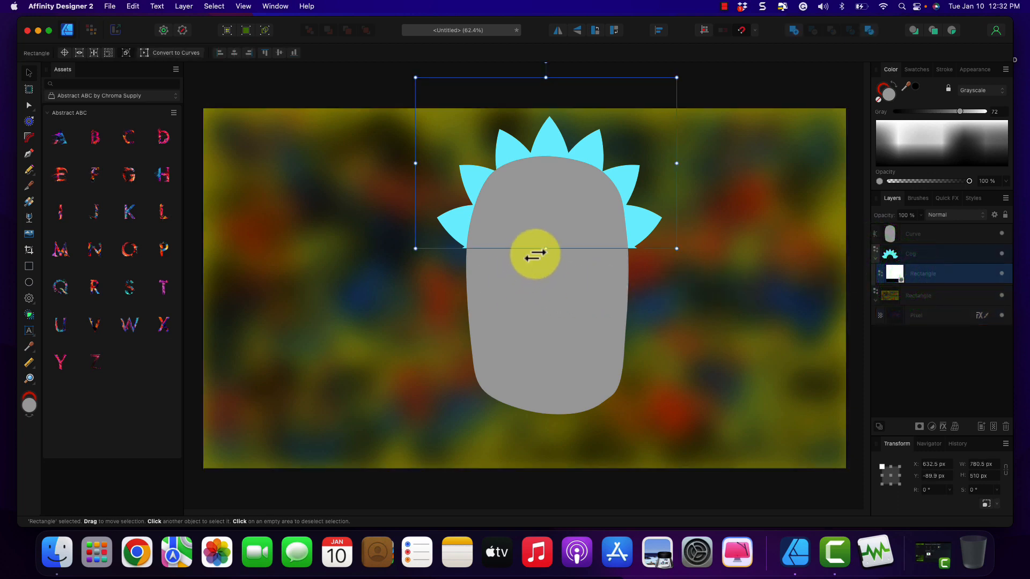
pyautogui.moveTo(546, 247); pyautogui.dragTo(544, 246)
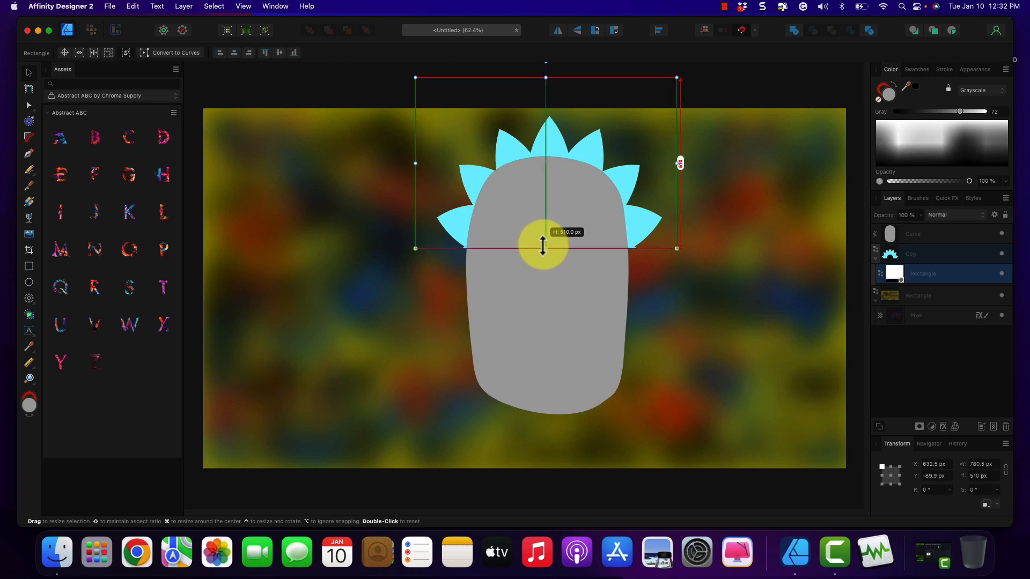
pyautogui.moveTo(543, 246); pyautogui.dragTo(543, 247)
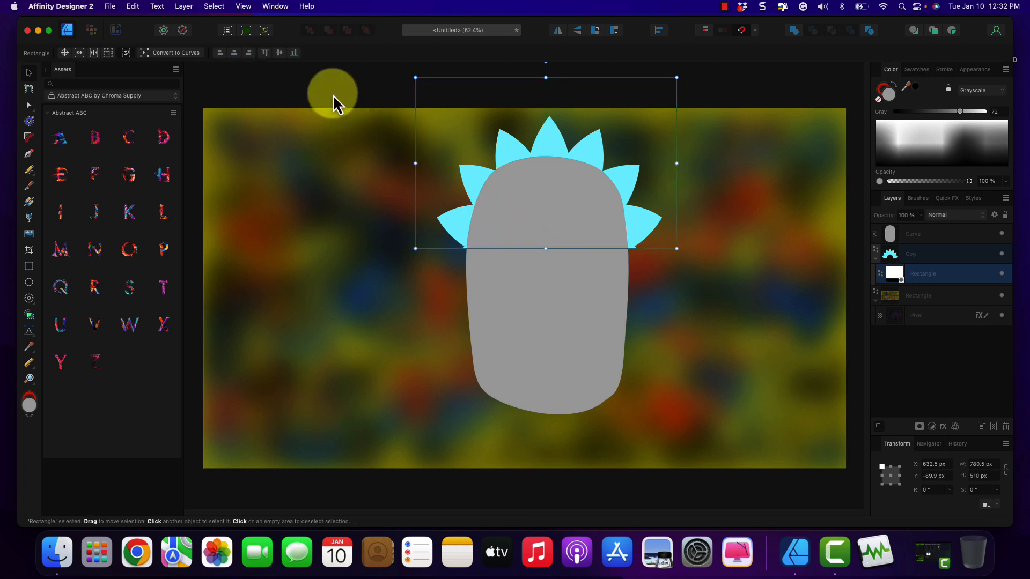
# Disable snapping and trim the cog mask's lower edge to a mask height of about 508 px.
pyautogui.click(242, 8)
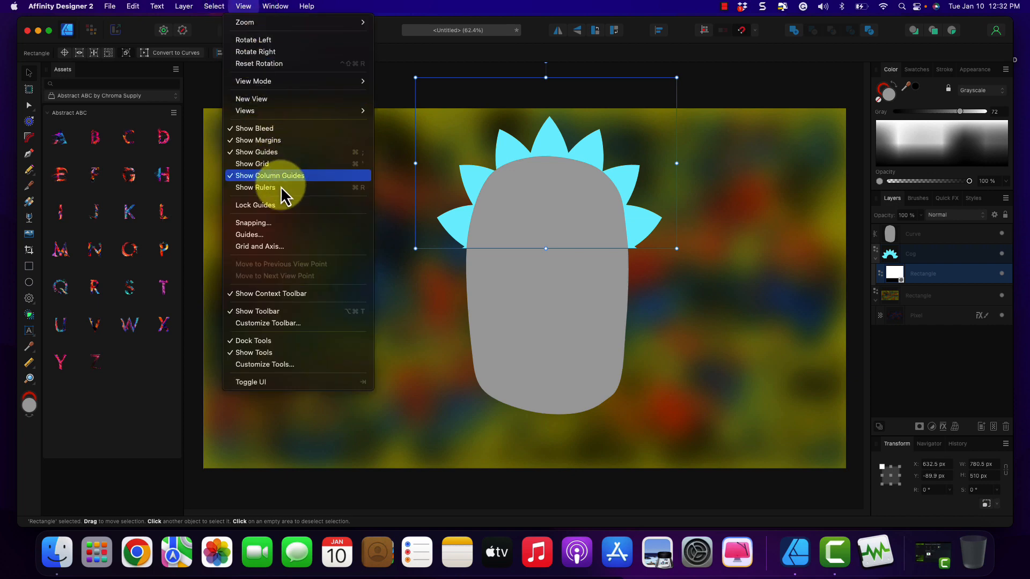
pyautogui.click(287, 222)
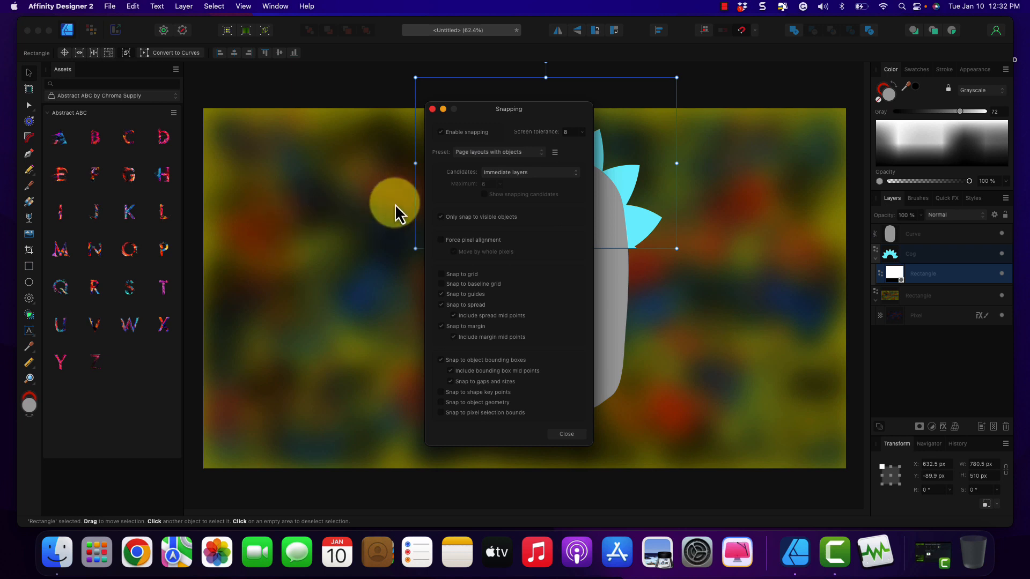
pyautogui.click(442, 134)
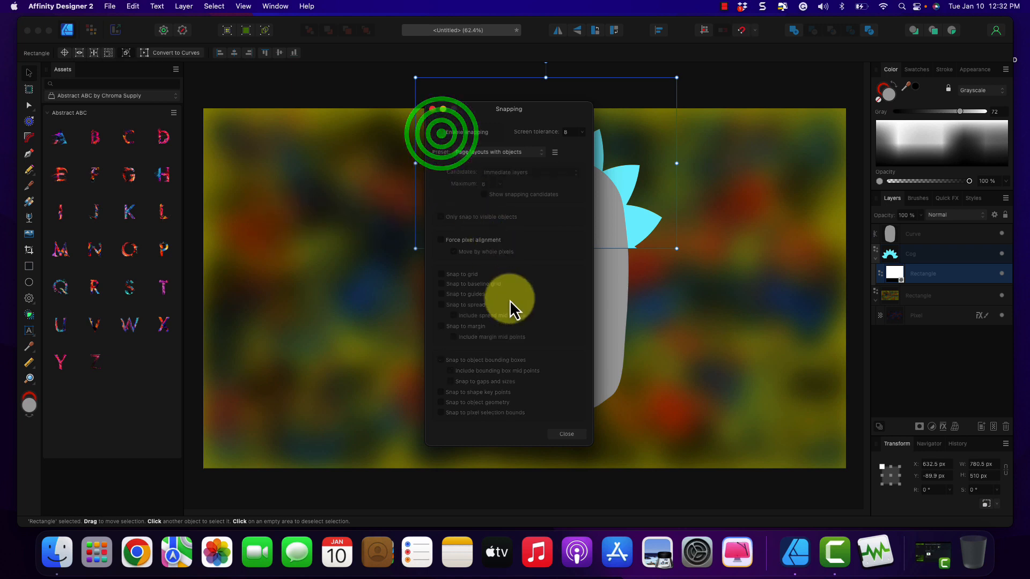
pyautogui.click(562, 434)
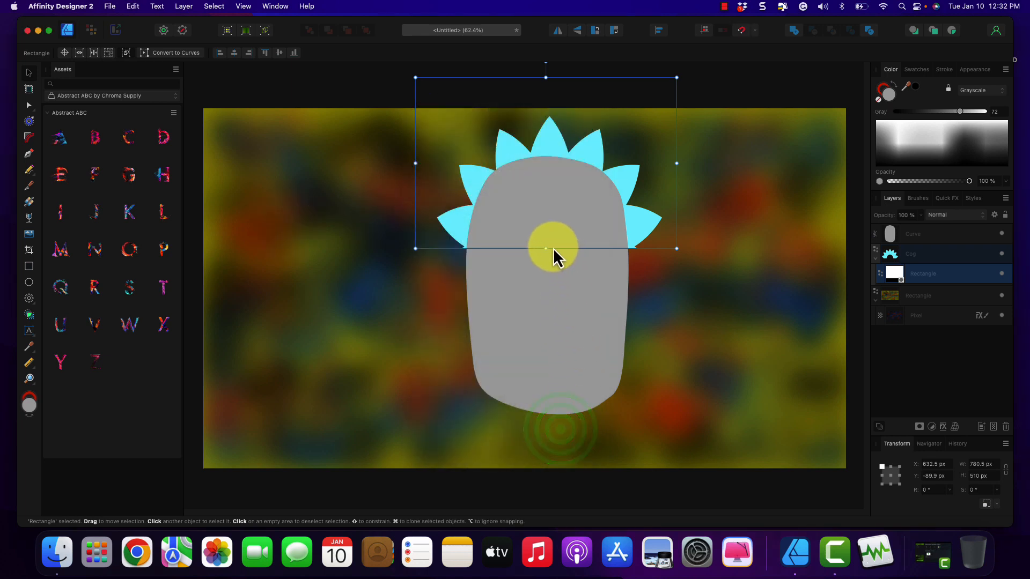
pyautogui.click(547, 248)
pyautogui.moveTo(548, 249); pyautogui.dragTo(543, 249)
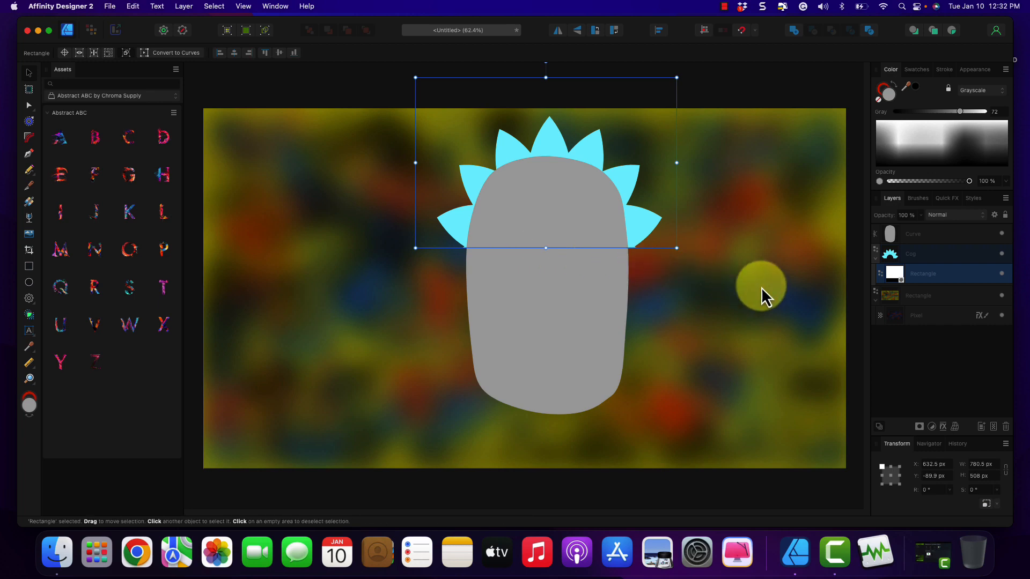
# Select the cog instead of its mask and rotate it very slightly, by about 0.1°.
pyautogui.click(912, 254)
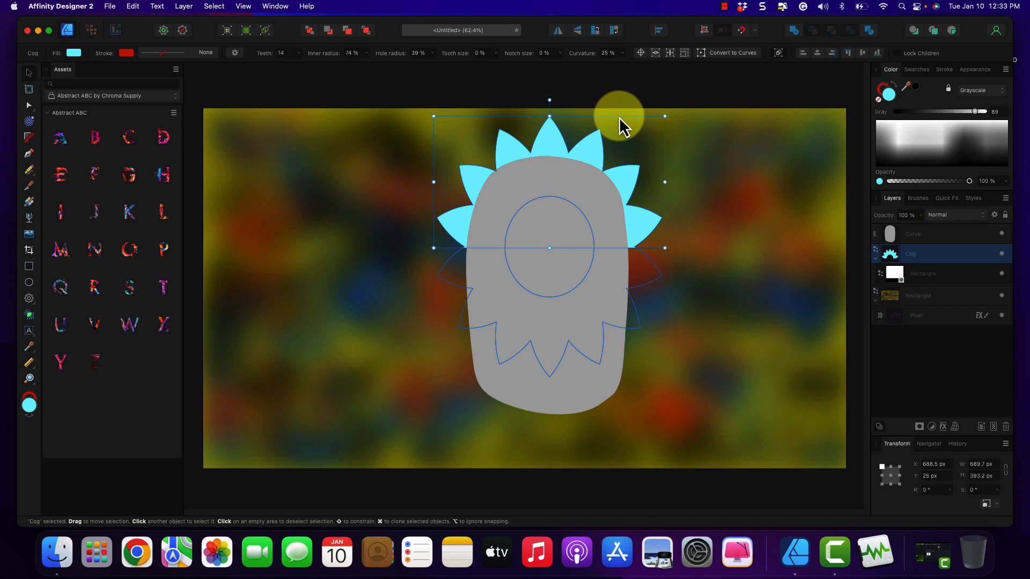
pyautogui.click(550, 99)
pyautogui.moveTo(549, 100); pyautogui.dragTo(550, 100)
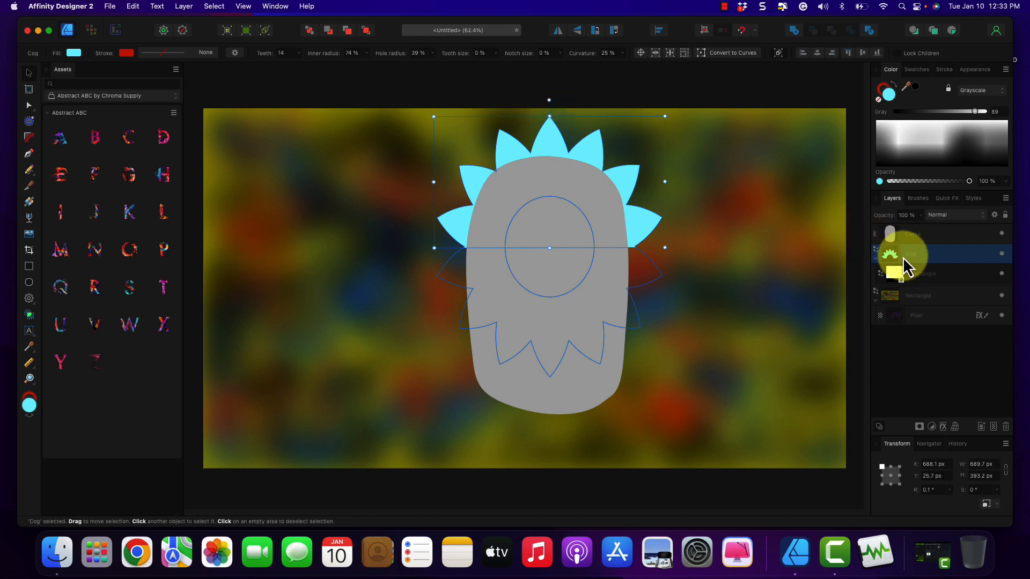
pyautogui.click(911, 258)
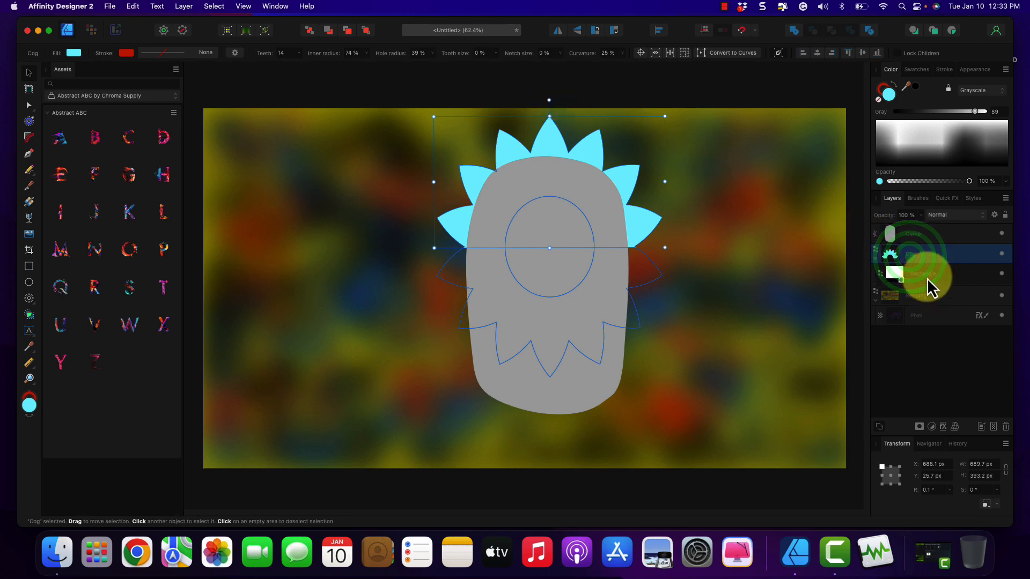
# Select the cog's rectangle mask, rotate it to 0° and fine-tune its height to about 507.8 px.
pyautogui.click(924, 276)
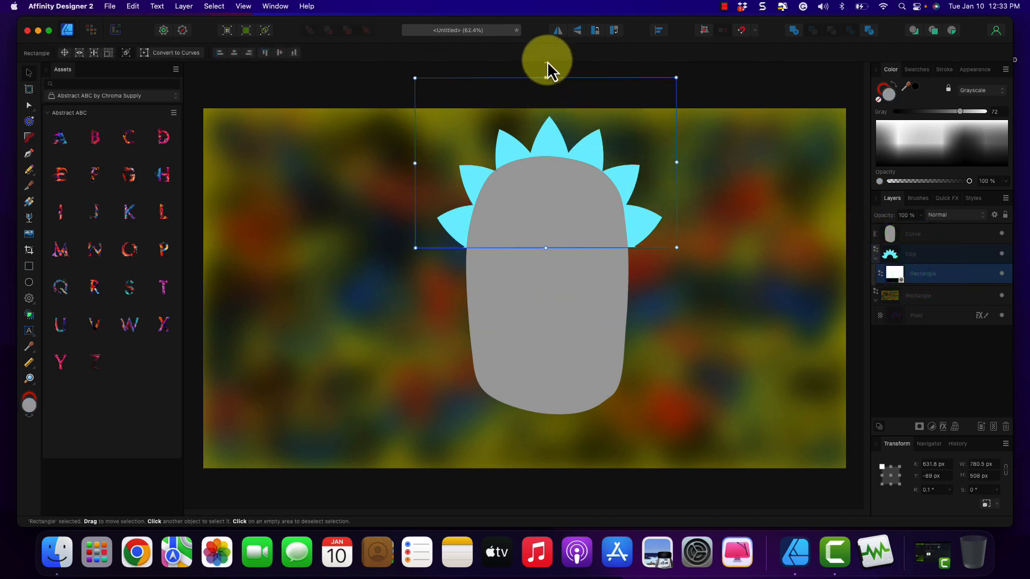
pyautogui.moveTo(545, 65); pyautogui.dragTo(545, 61)
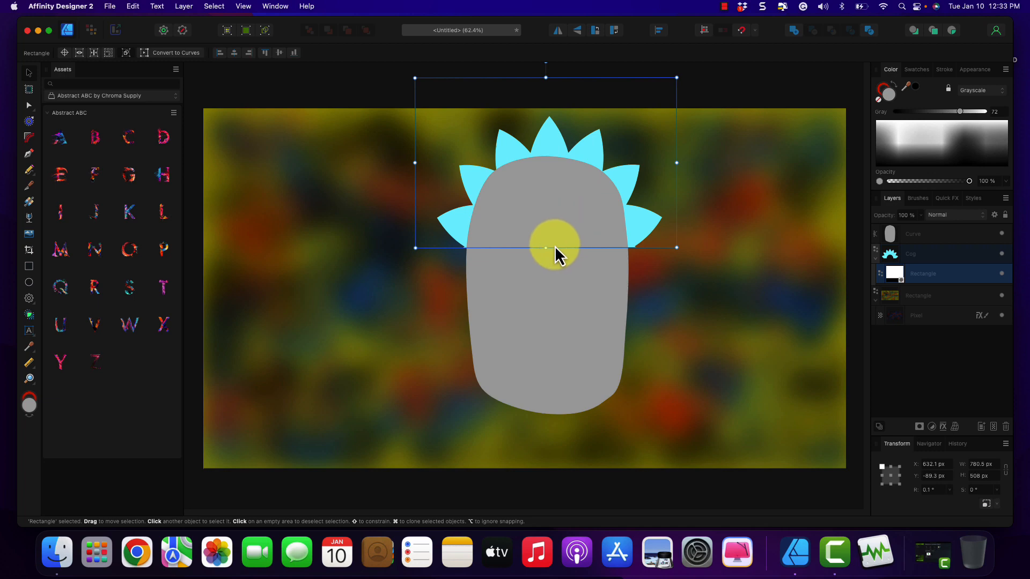
pyautogui.moveTo(546, 247); pyautogui.dragTo(544, 249)
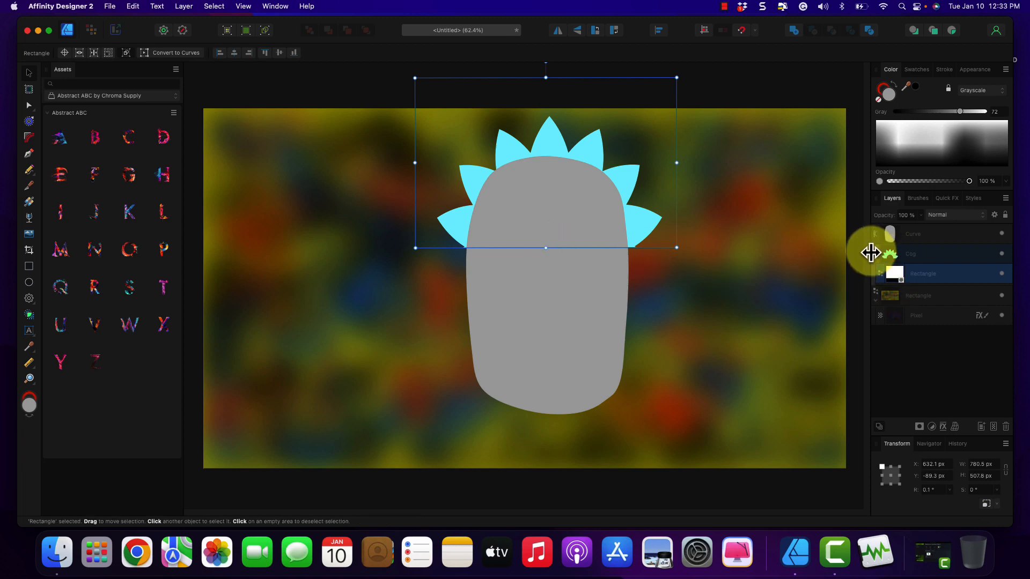
# Select the cog, narrow it from both sides to about 657 px wide, and select the blurred background instead.
pyautogui.click(903, 257)
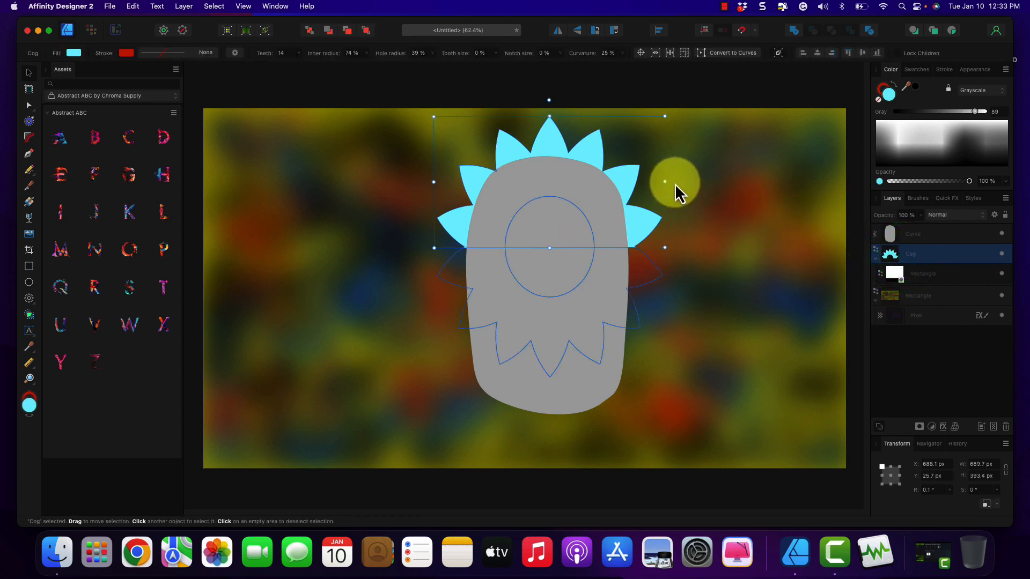
pyautogui.moveTo(663, 183); pyautogui.dragTo(656, 184)
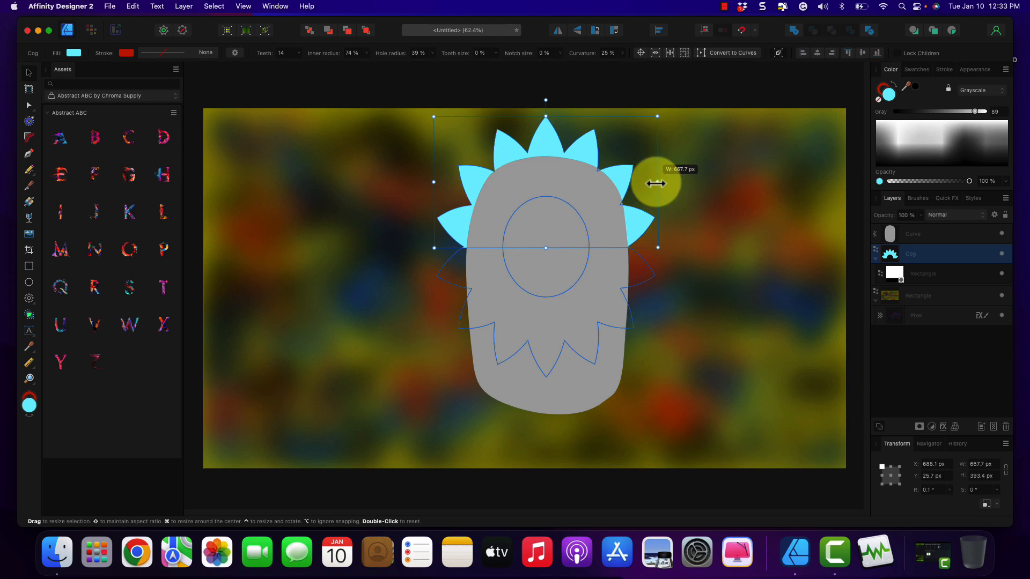
pyautogui.click(438, 183)
pyautogui.moveTo(438, 183); pyautogui.dragTo(440, 184)
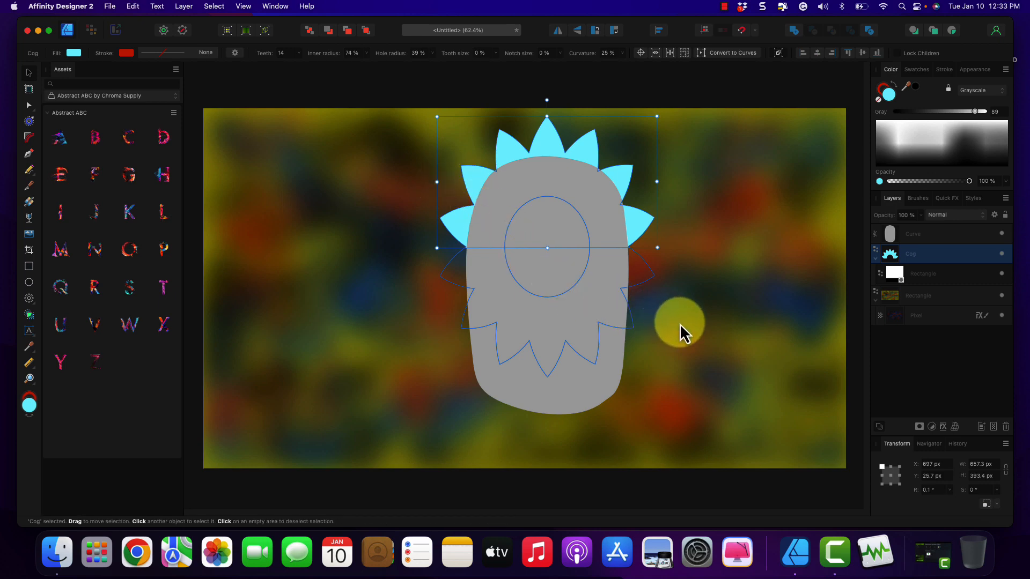
pyautogui.click(727, 316)
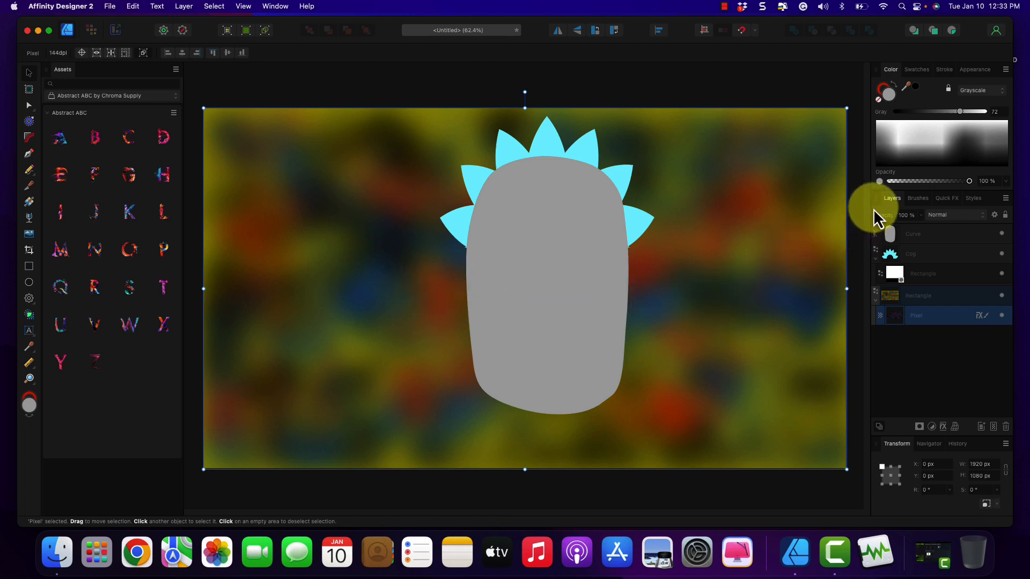
# Collapse the cog's mask, select the gray curve and draw an ellipse about 197 × 215 px on the background beside it.
pyautogui.moveTo(881, 308); pyautogui.dragTo(873, 261)
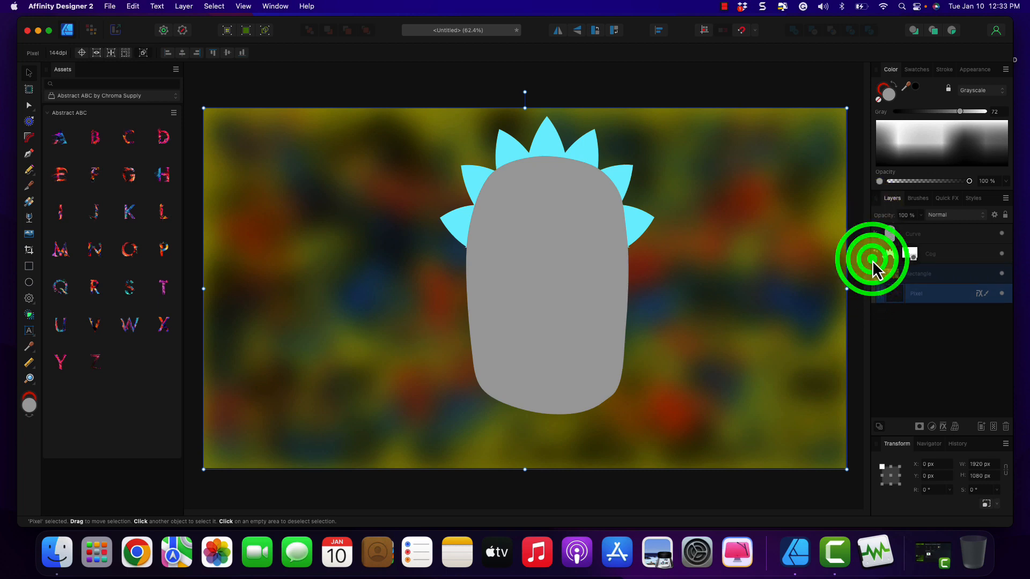
pyautogui.click(916, 240)
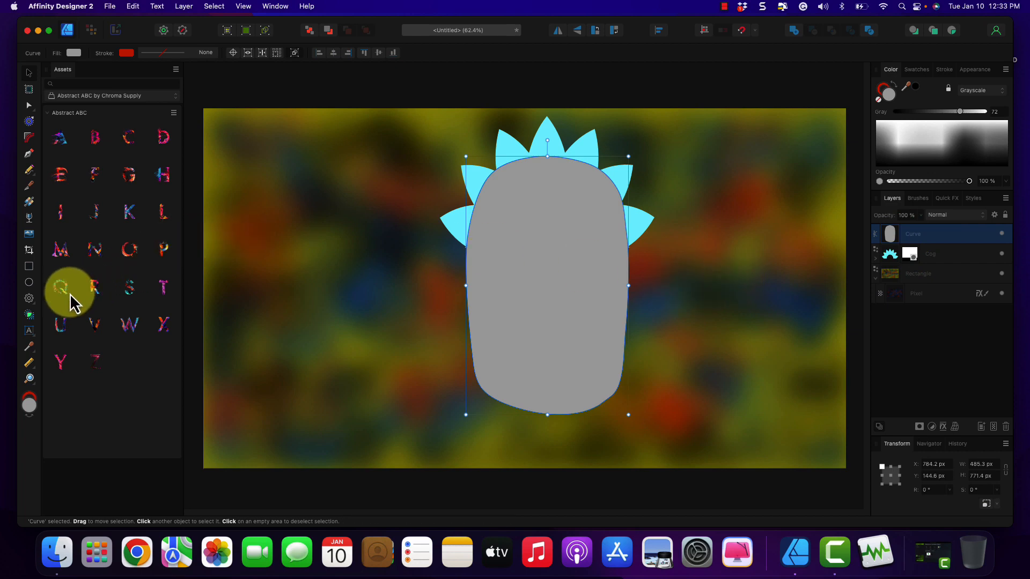
pyautogui.click(29, 283)
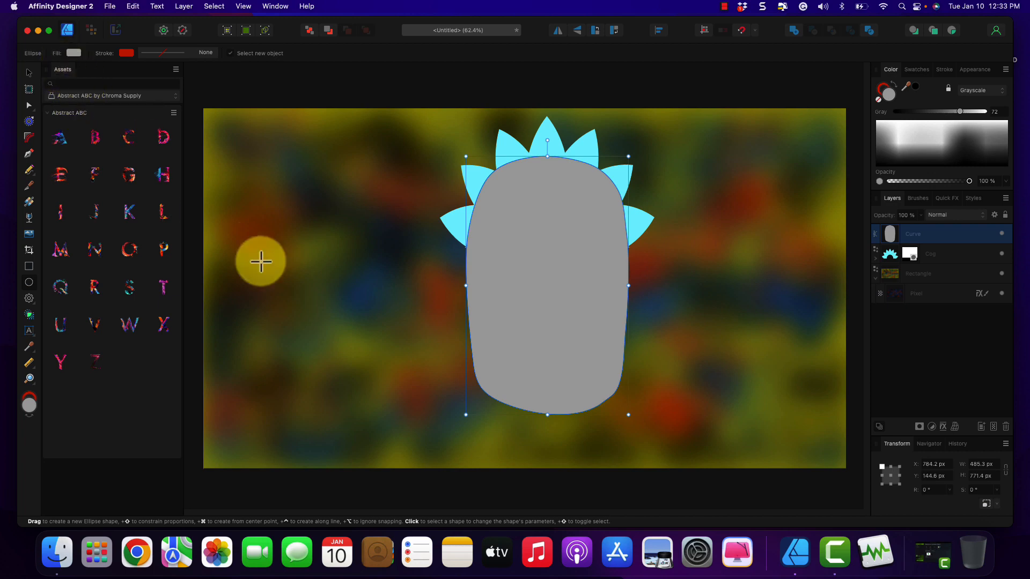
pyautogui.moveTo(307, 257); pyautogui.dragTo(371, 323)
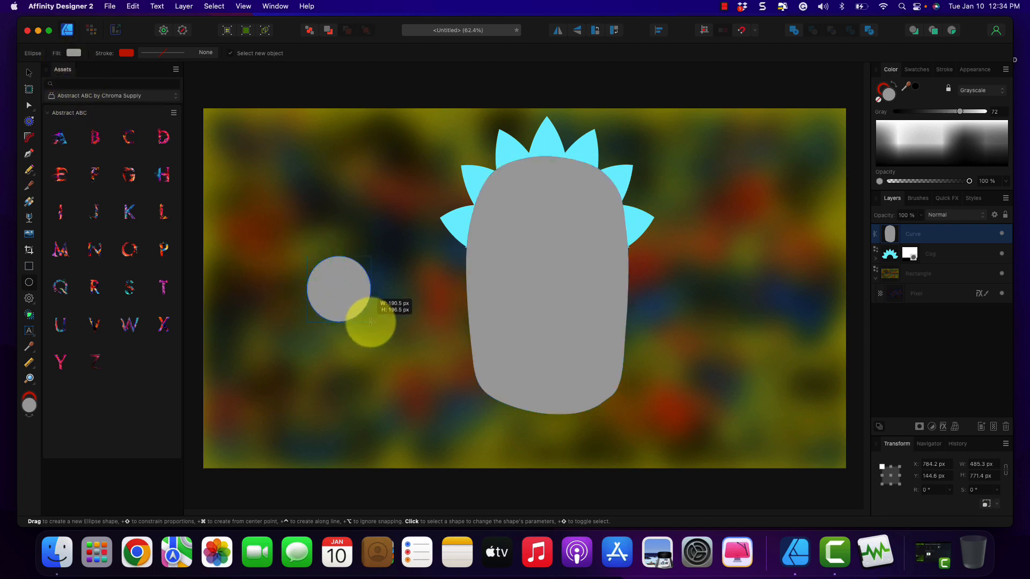
pyautogui.moveTo(371, 322); pyautogui.dragTo(373, 329)
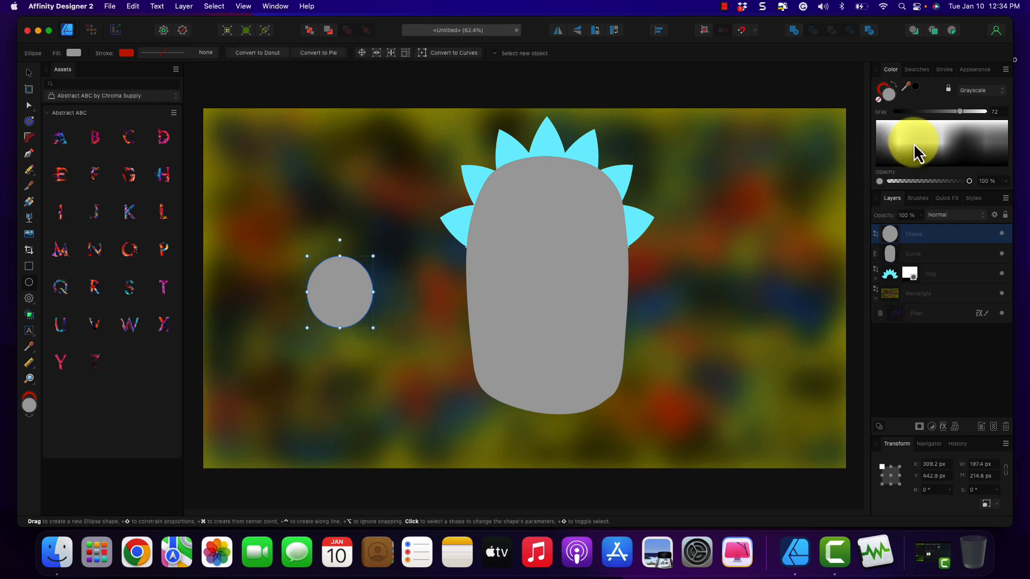
# Switch the color model from grayscale to RGB and set the ellipse's fill to white (255, 255, 255).
pyautogui.click(977, 90)
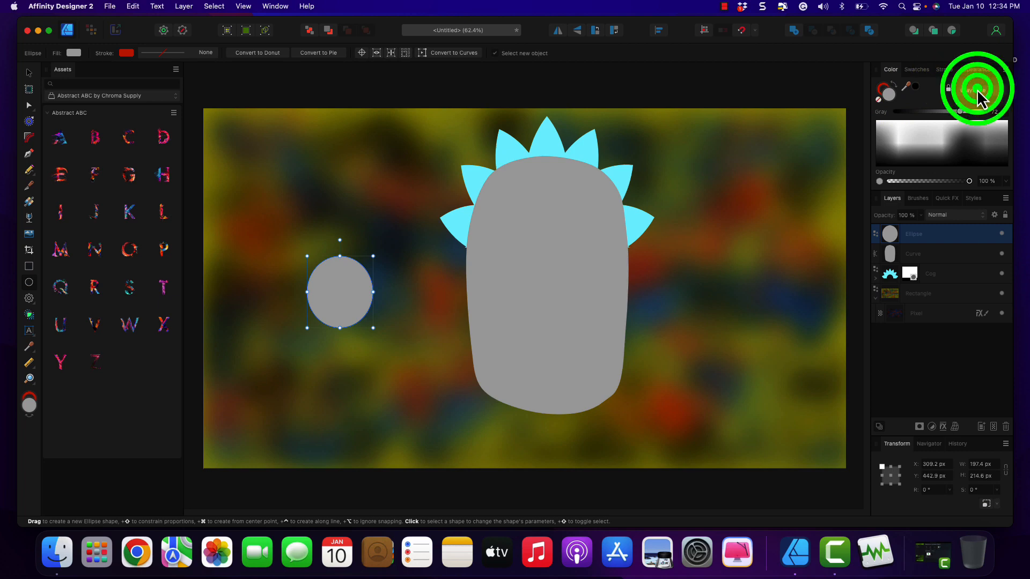
pyautogui.click(977, 50)
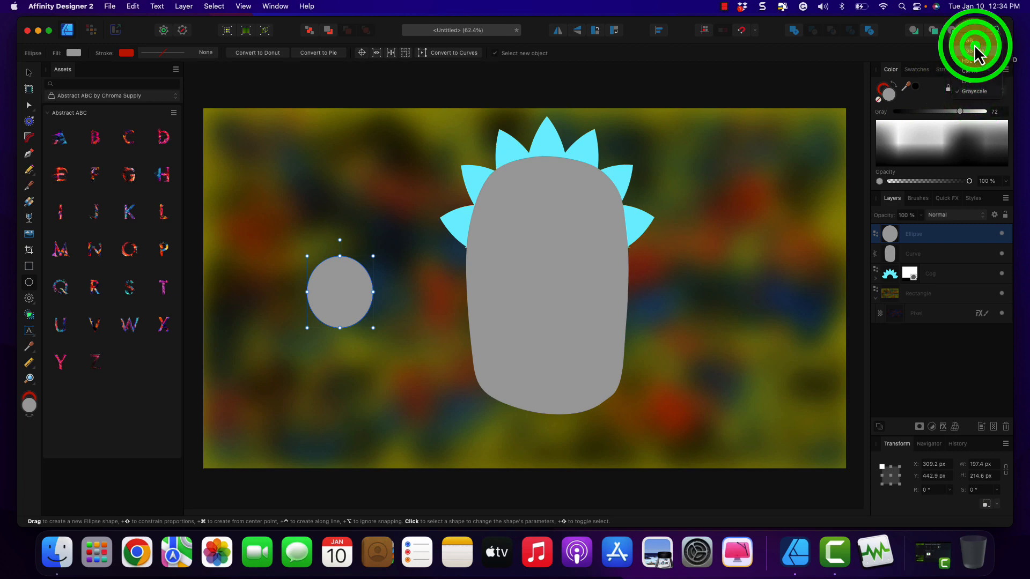
pyautogui.click(974, 89)
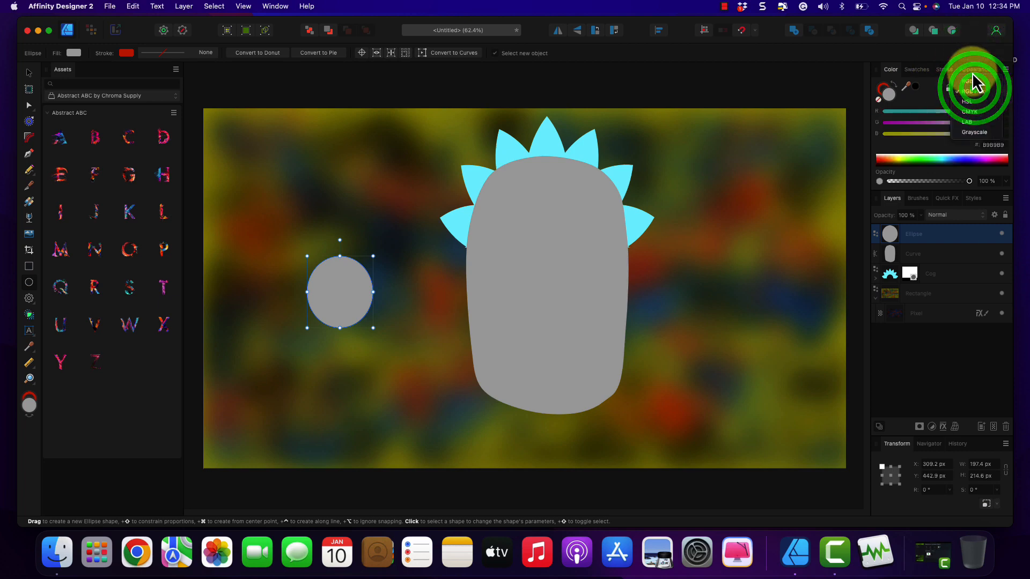
pyautogui.click(973, 82)
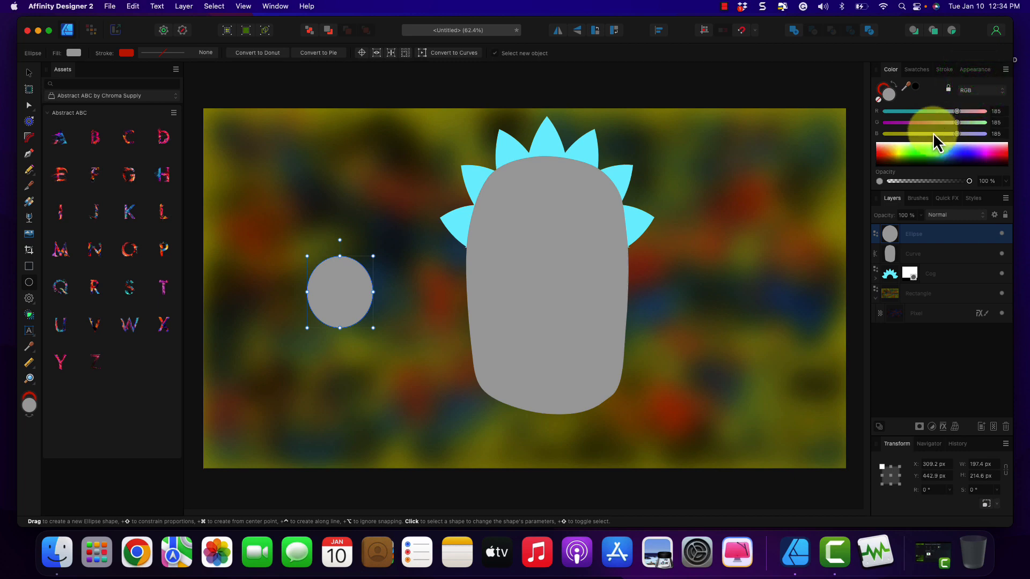
pyautogui.click(962, 95)
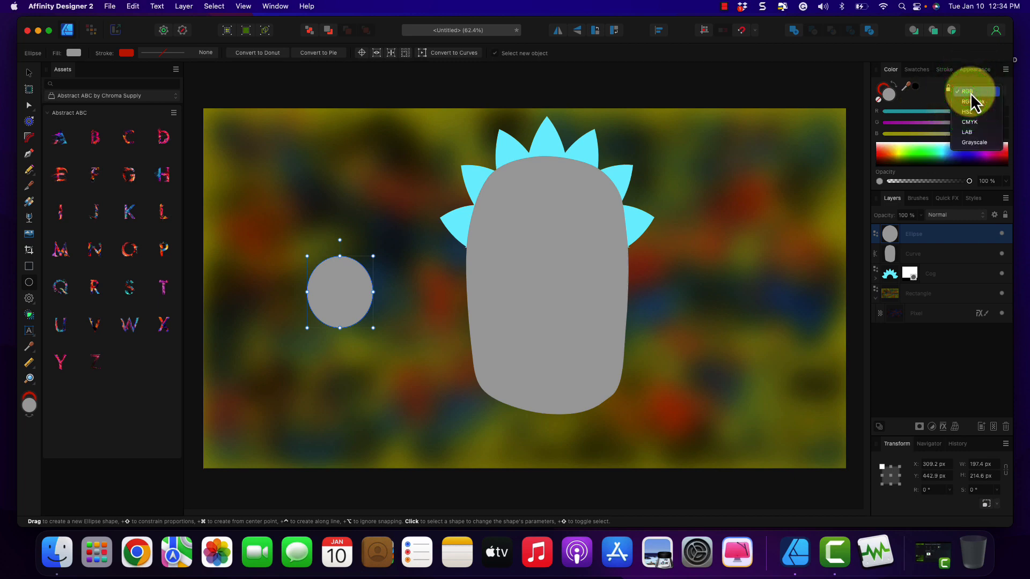
pyautogui.click(979, 90)
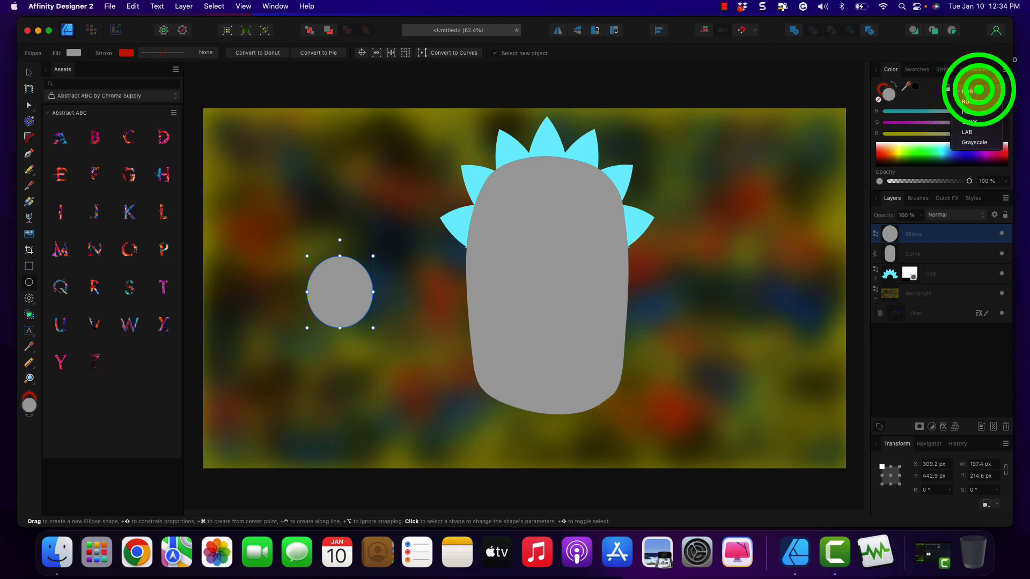
pyautogui.moveTo(957, 111); pyautogui.dragTo(991, 110)
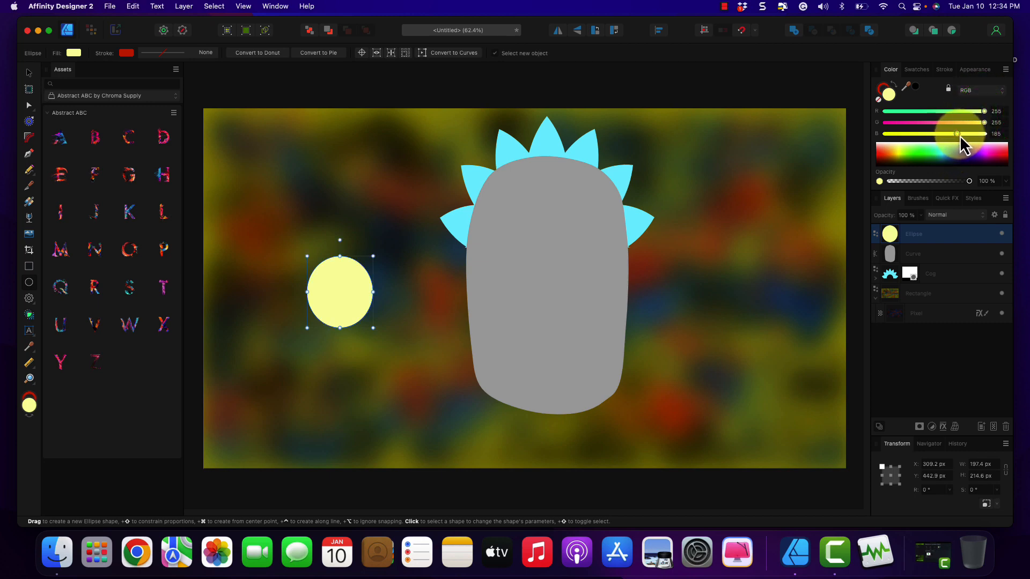
pyautogui.moveTo(961, 135); pyautogui.dragTo(999, 136)
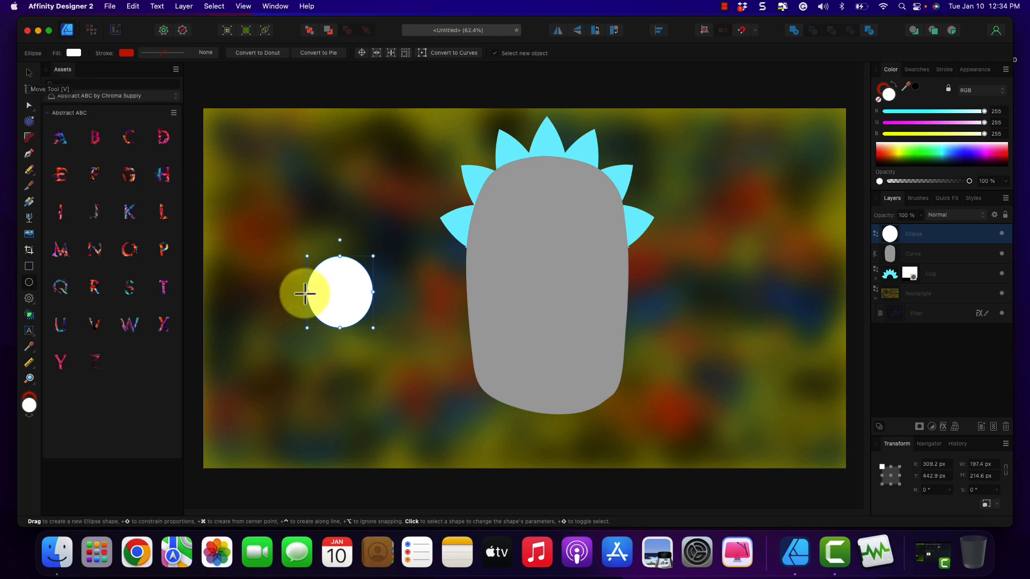
pyautogui.click(333, 307)
pyautogui.moveTo(334, 307); pyautogui.dragTo(408, 266)
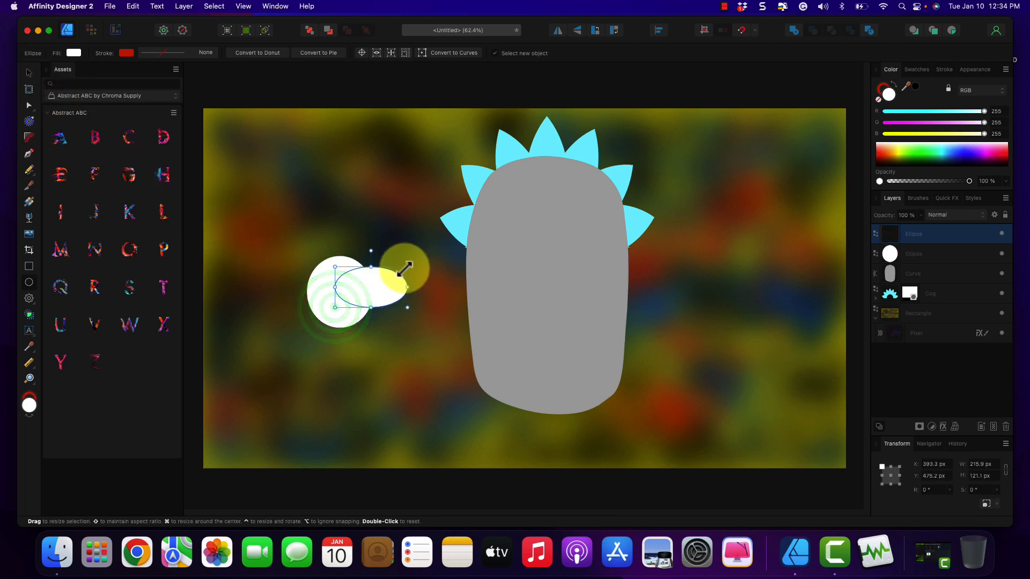
pyautogui.press('super+z')
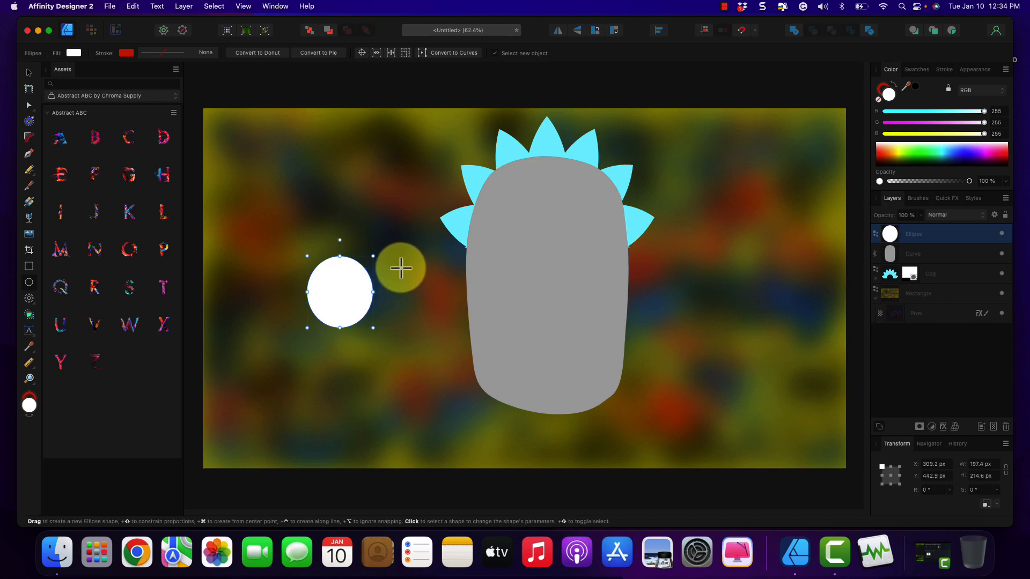
pyautogui.press('super+j')
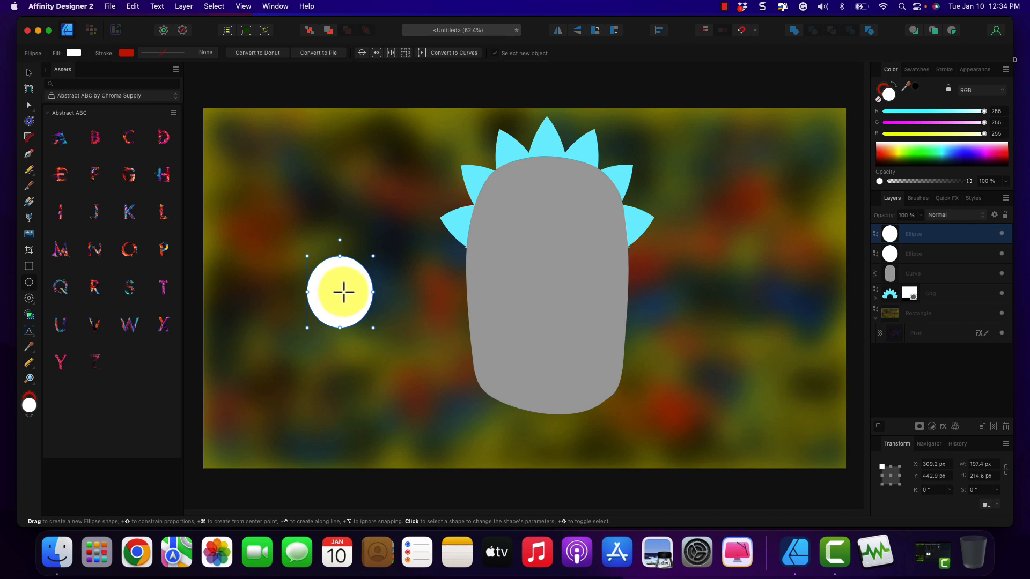
pyautogui.press('super+z')
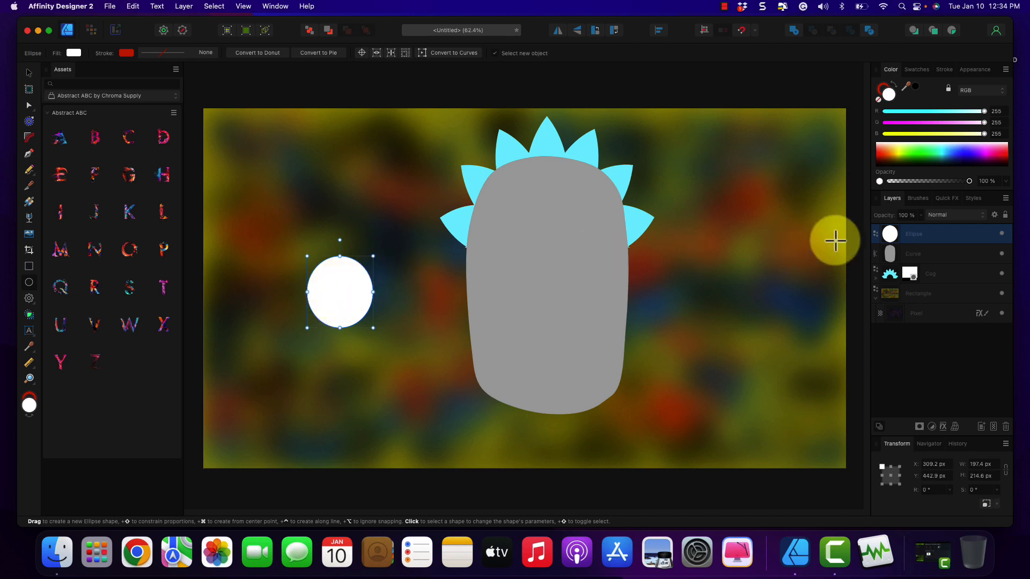
# Try the second Oils brush as the white ellipse's stroke and undo it.
pyautogui.click(917, 199)
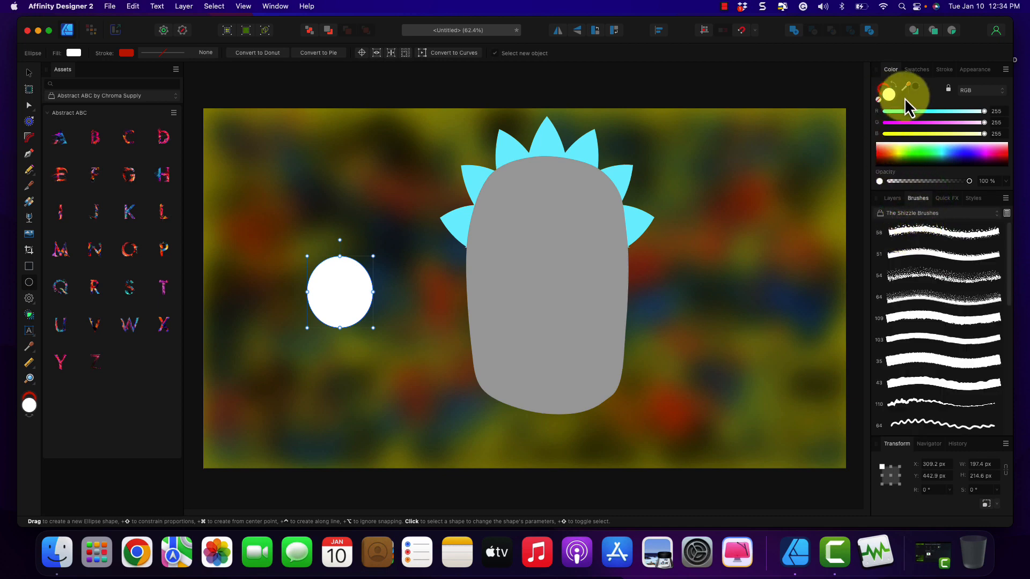
pyautogui.click(919, 213)
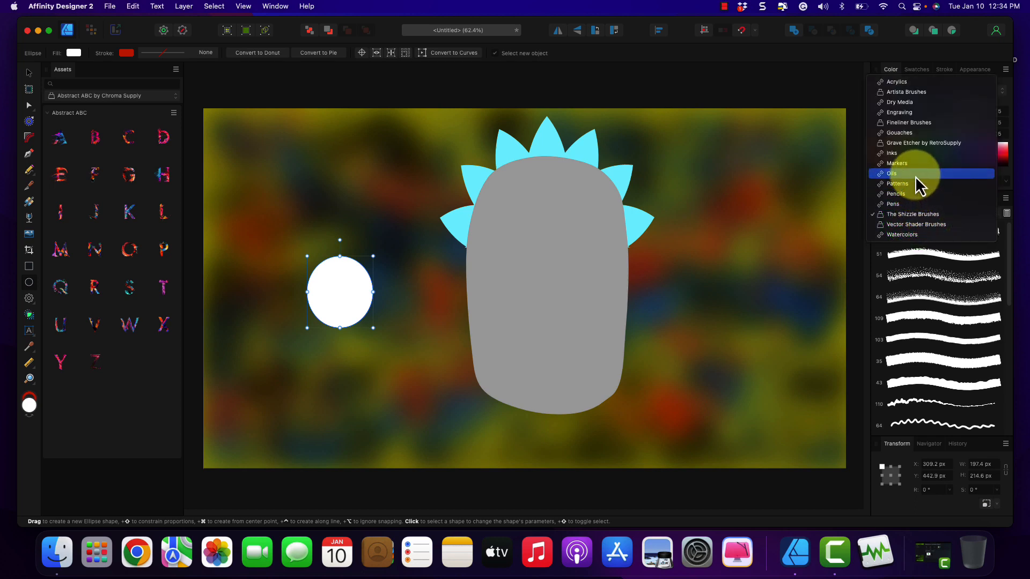
pyautogui.click(915, 173)
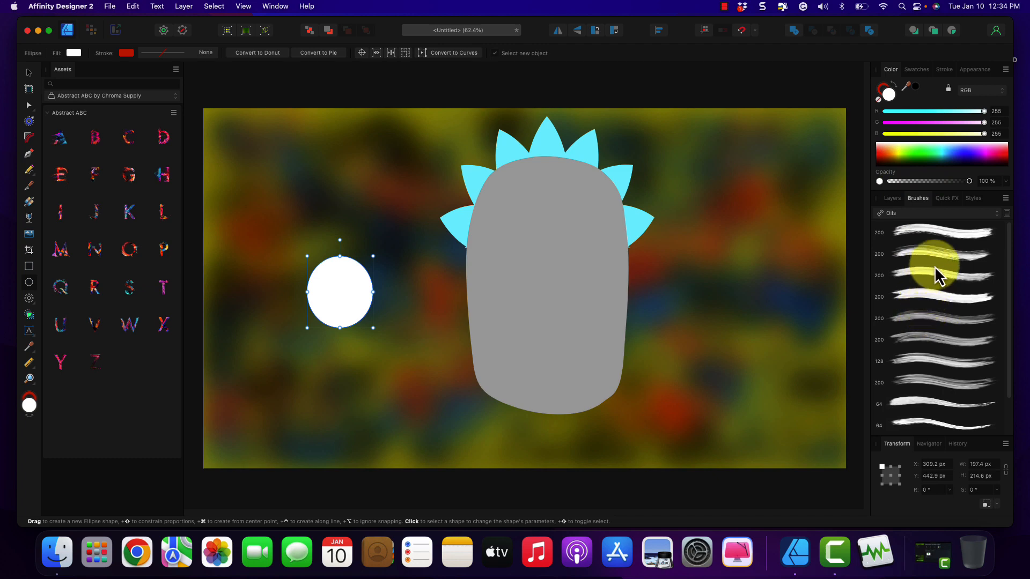
pyautogui.click(939, 254)
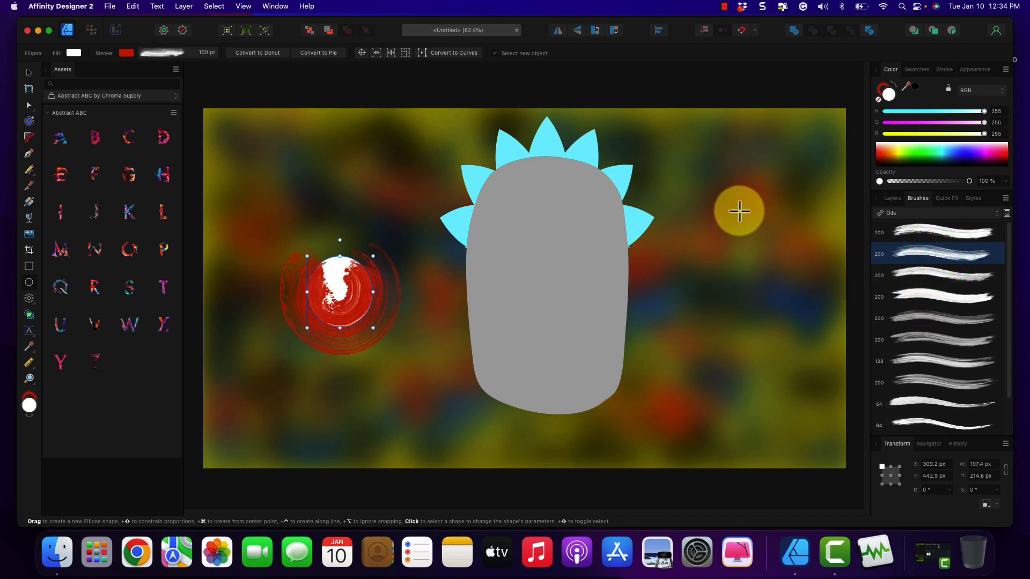
pyautogui.press('super+z')
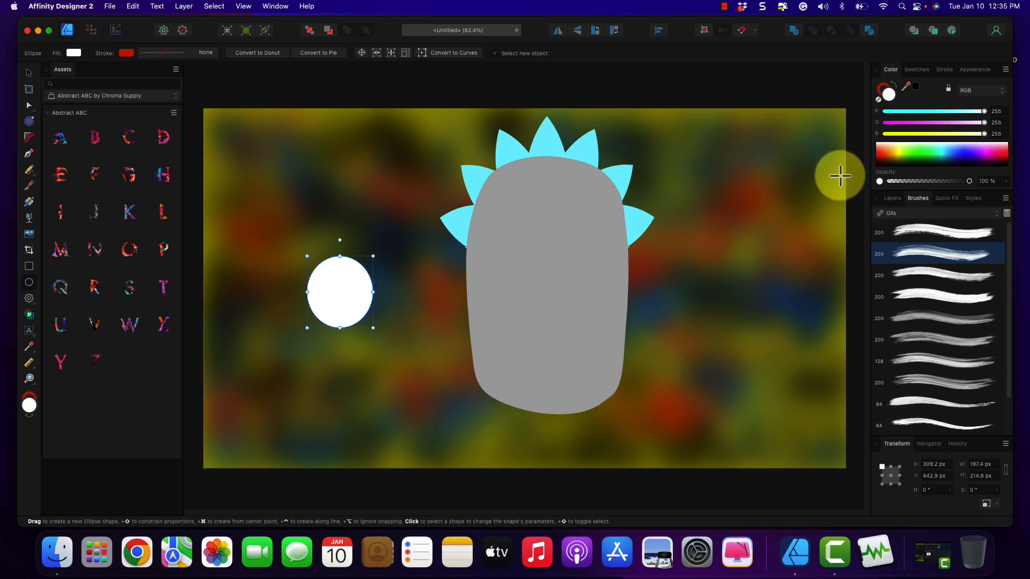
pyautogui.click(944, 70)
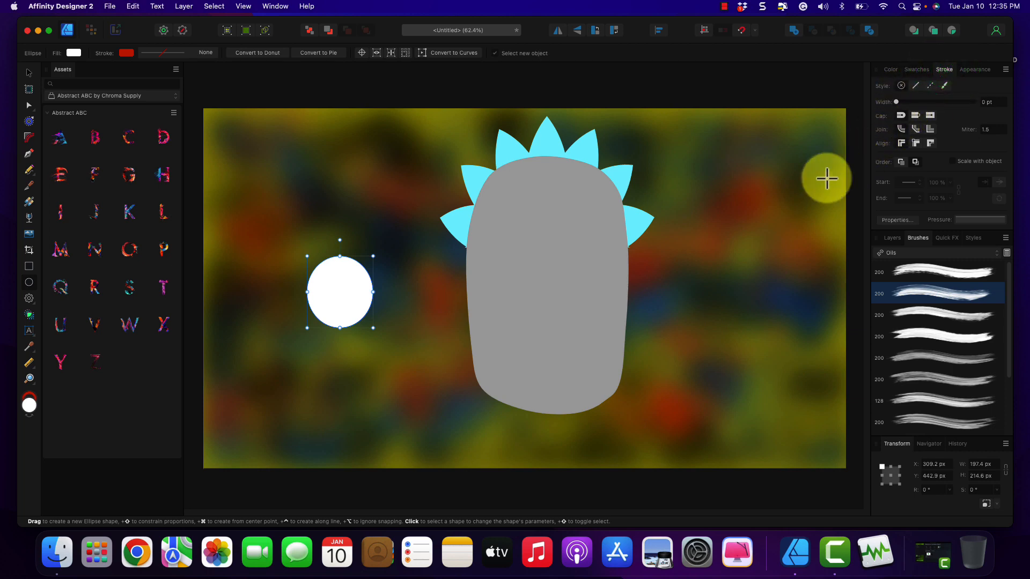
pyautogui.click(891, 71)
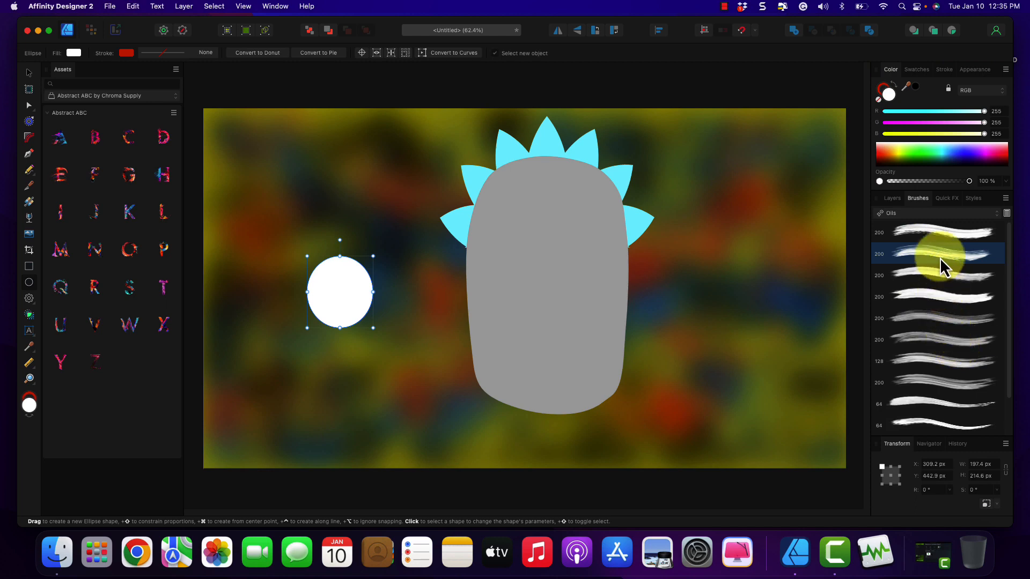
pyautogui.click(908, 214)
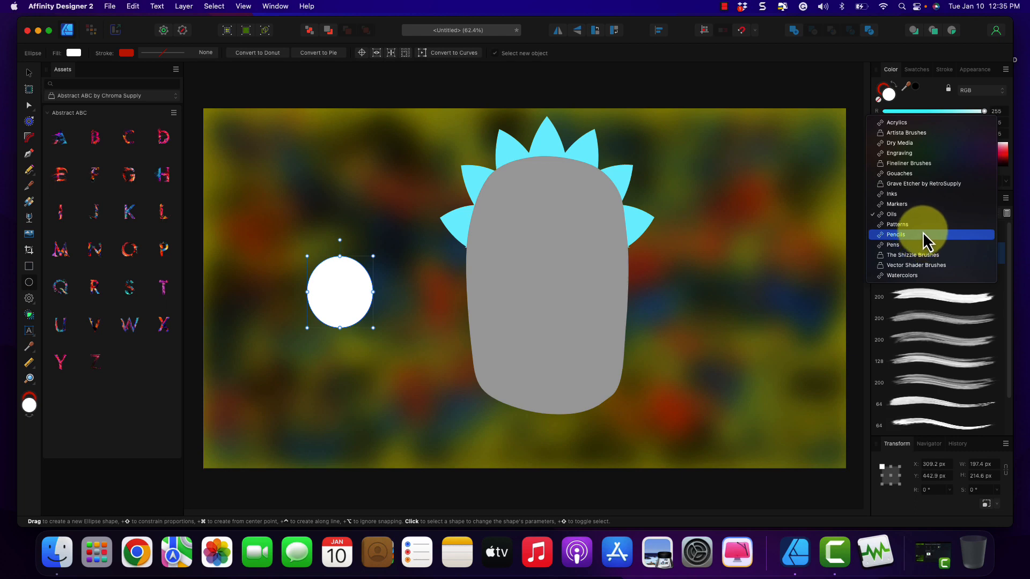
pyautogui.click(848, 87)
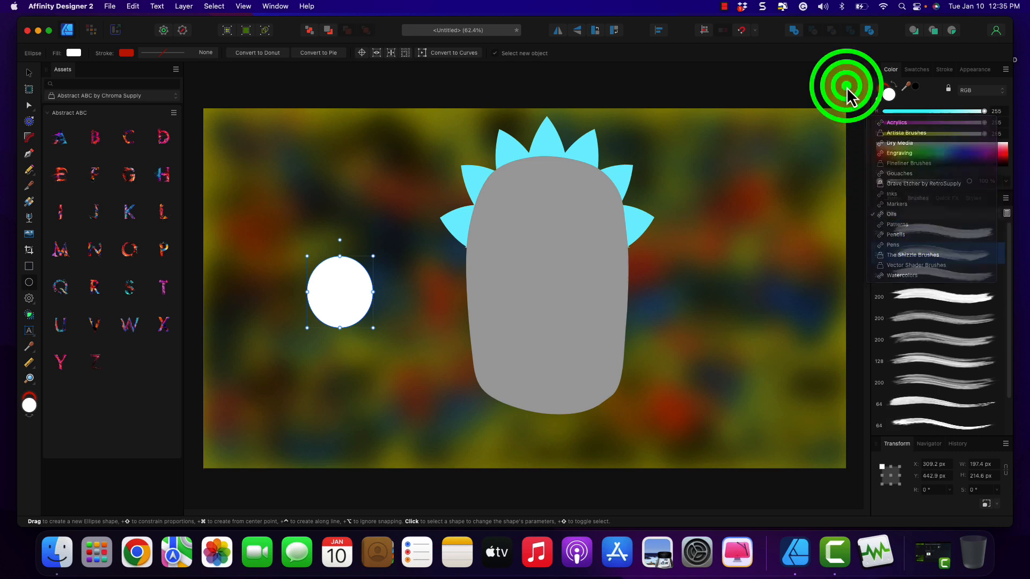
# Switch to the Pixel Persona, activate the Paint Brush and reduce the red value of the brush color to 0.
pyautogui.click(94, 31)
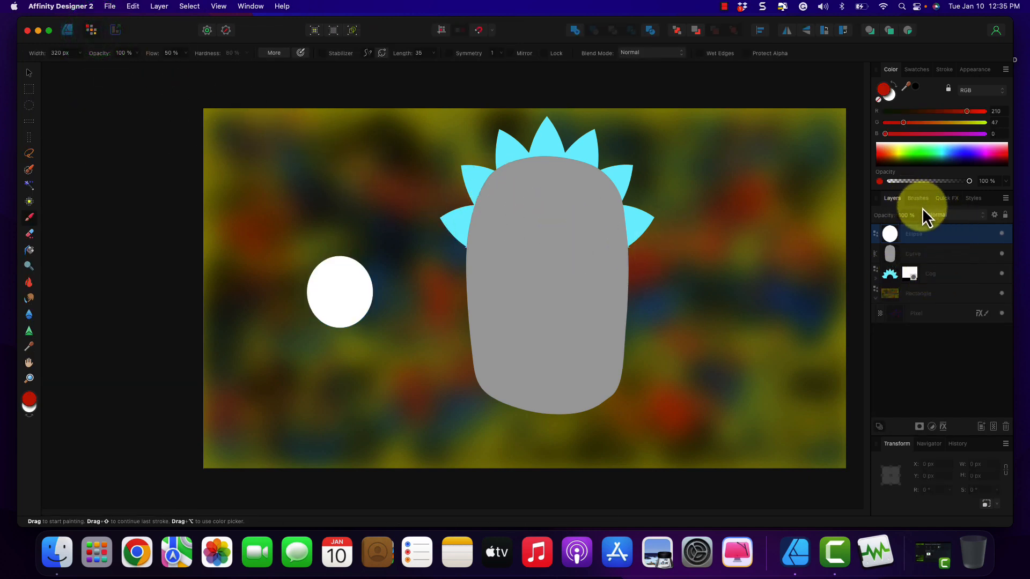
pyautogui.click(27, 217)
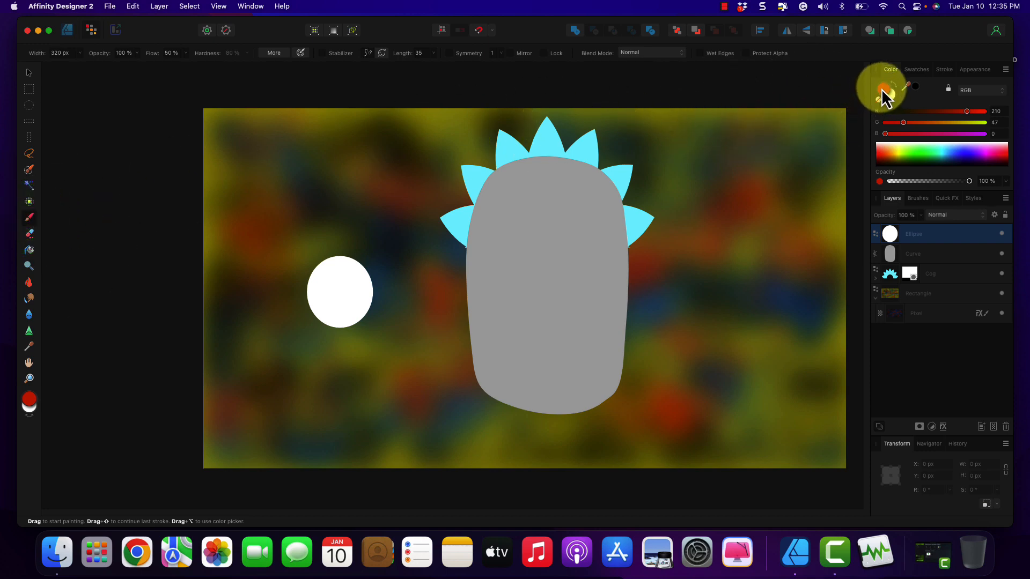
pyautogui.click(967, 113)
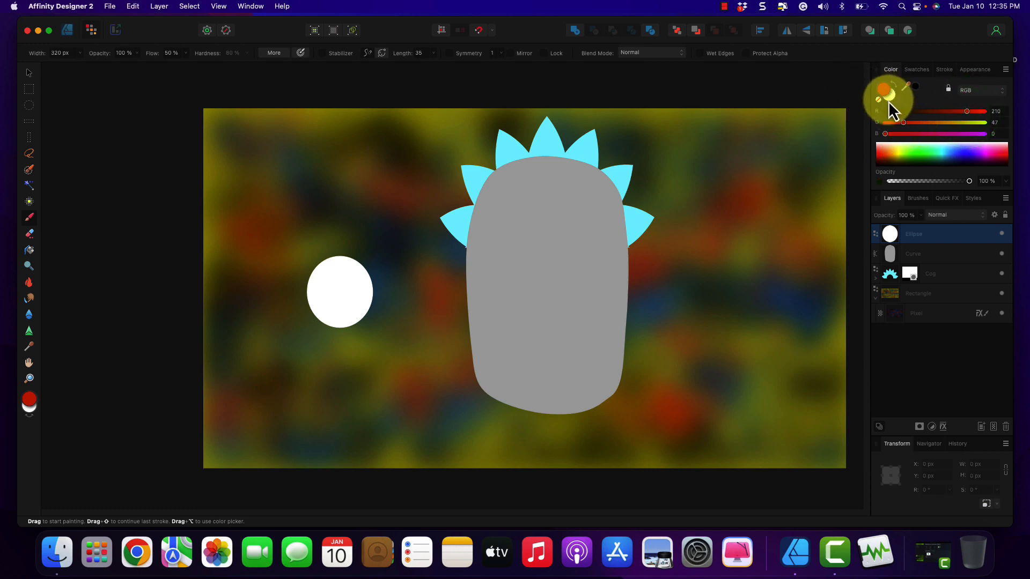
# Try painting dark textured strokes with the 320 px brush over the background and the white ellipse.
pyautogui.moveTo(736, 196); pyautogui.dragTo(773, 295)
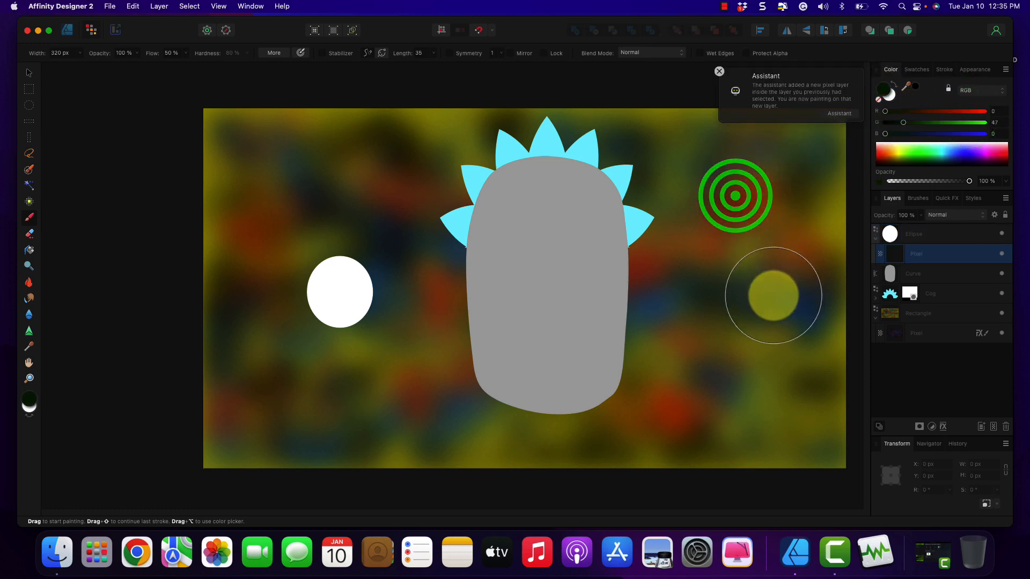
pyautogui.moveTo(749, 244); pyautogui.dragTo(747, 237)
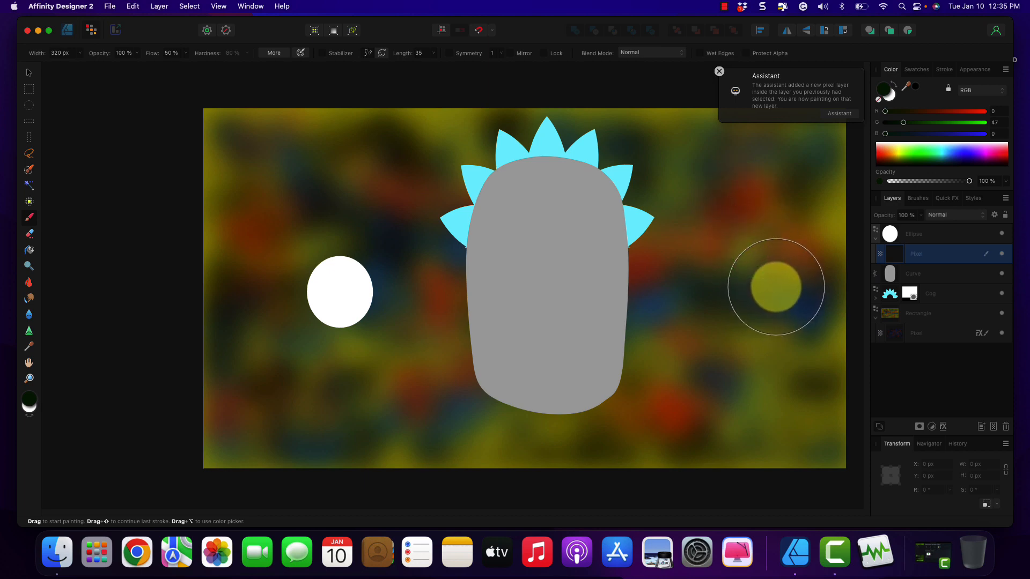
pyautogui.moveTo(321, 290); pyautogui.dragTo(331, 296)
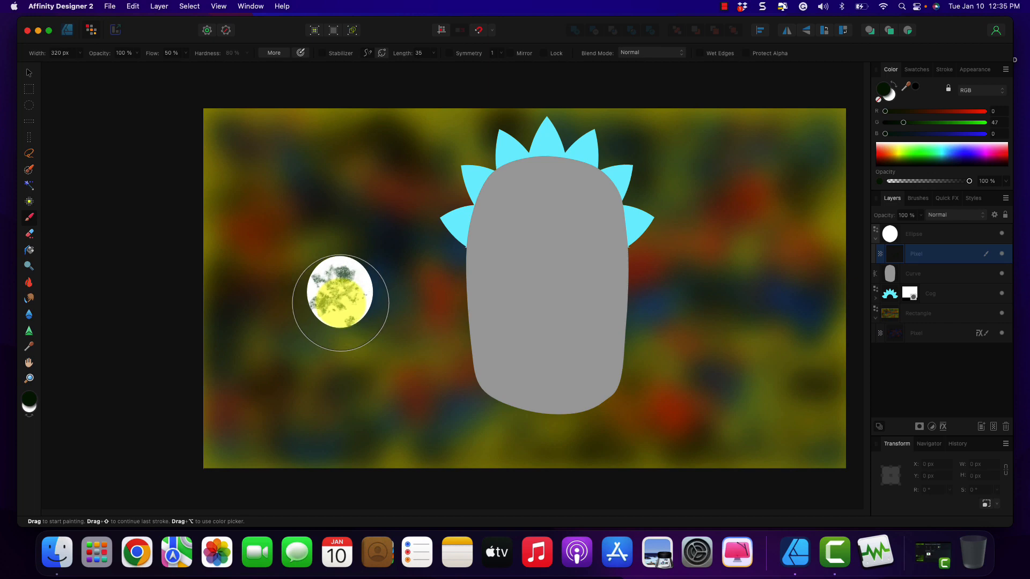
# Set the brush color's green value to 0 for pure black and choose the sixth Textures brush, 256 px wide.
pyautogui.moveTo(900, 126); pyautogui.dragTo(876, 124)
pyautogui.click(916, 199)
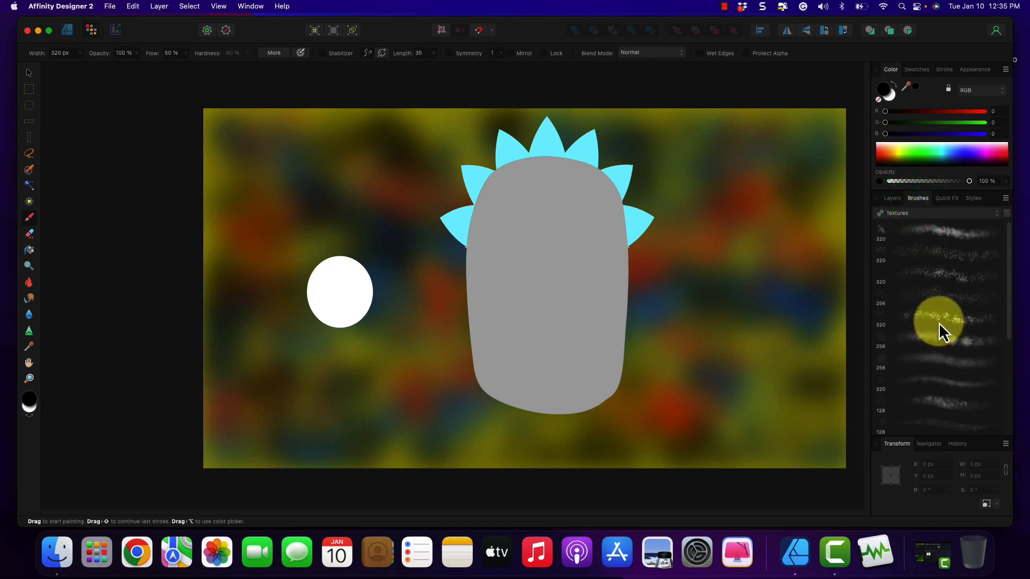
pyautogui.click(939, 322)
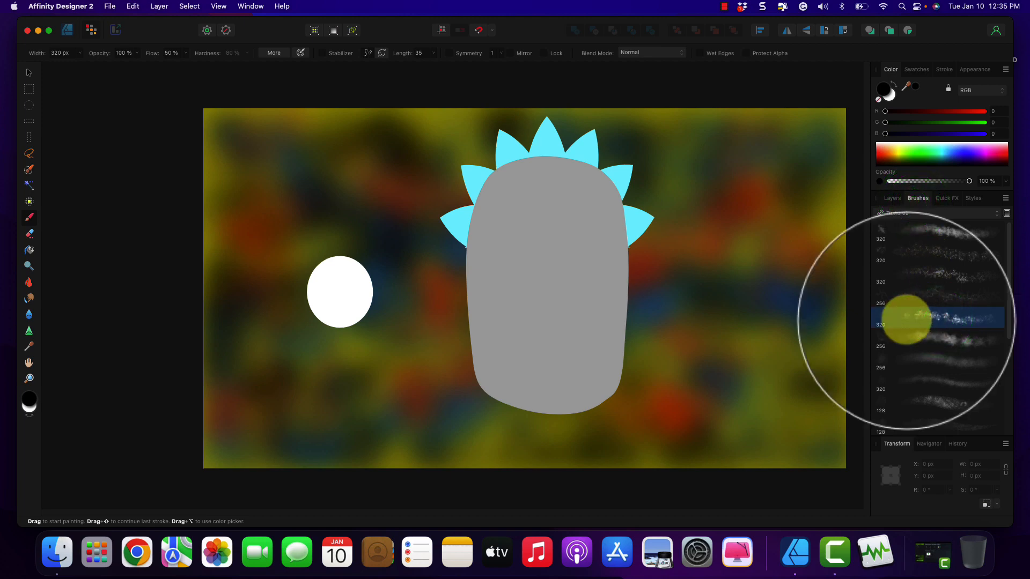
pyautogui.click(939, 340)
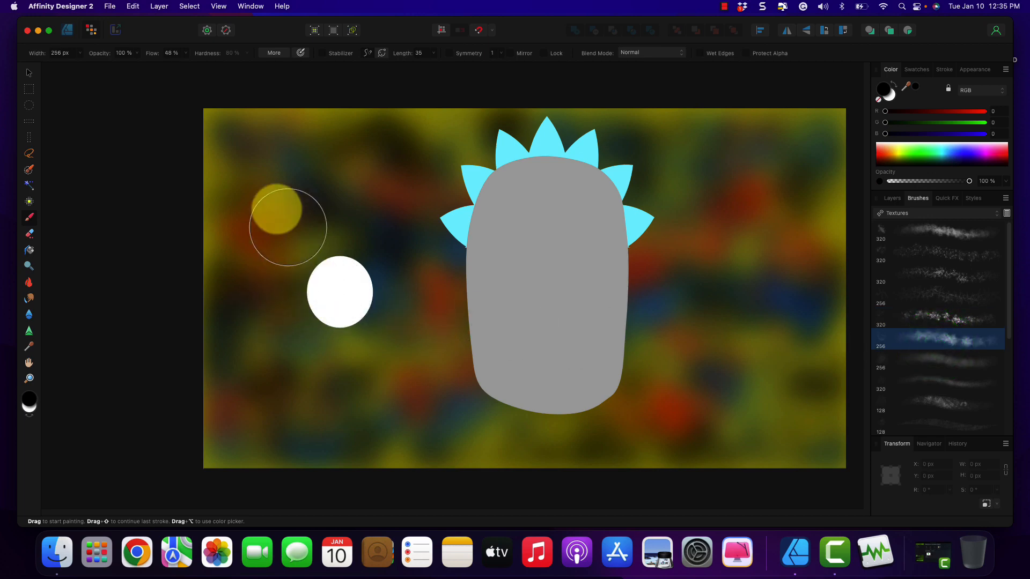
# Reduce the brush width to 16 px, try a small black stroke inside the white ellipse and undo it.
pyautogui.click(77, 54)
pyautogui.moveTo(79, 65); pyautogui.dragTo(33, 67)
pyautogui.click(334, 294)
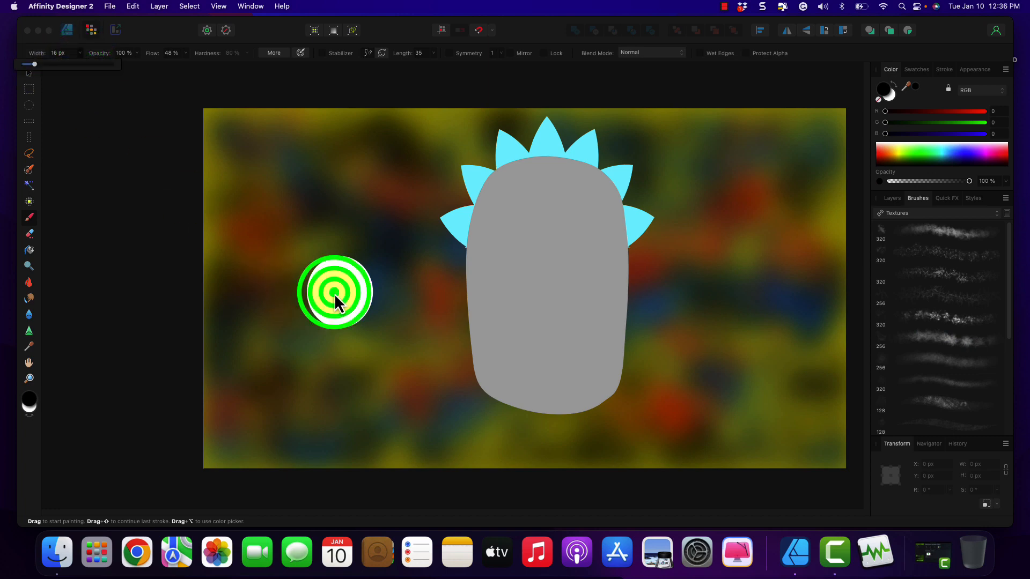
pyautogui.moveTo(329, 295); pyautogui.dragTo(340, 294)
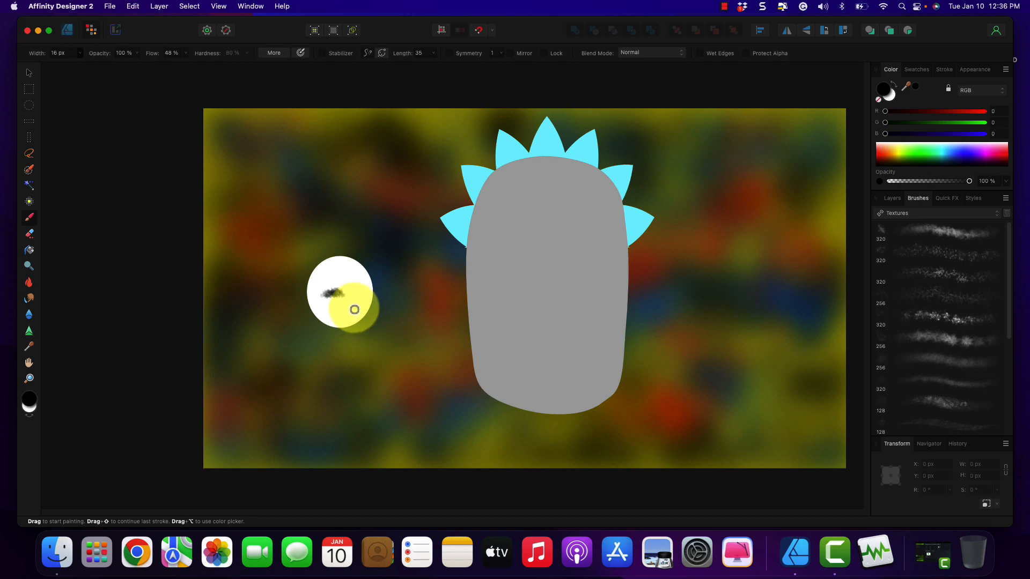
pyautogui.press('super+z')
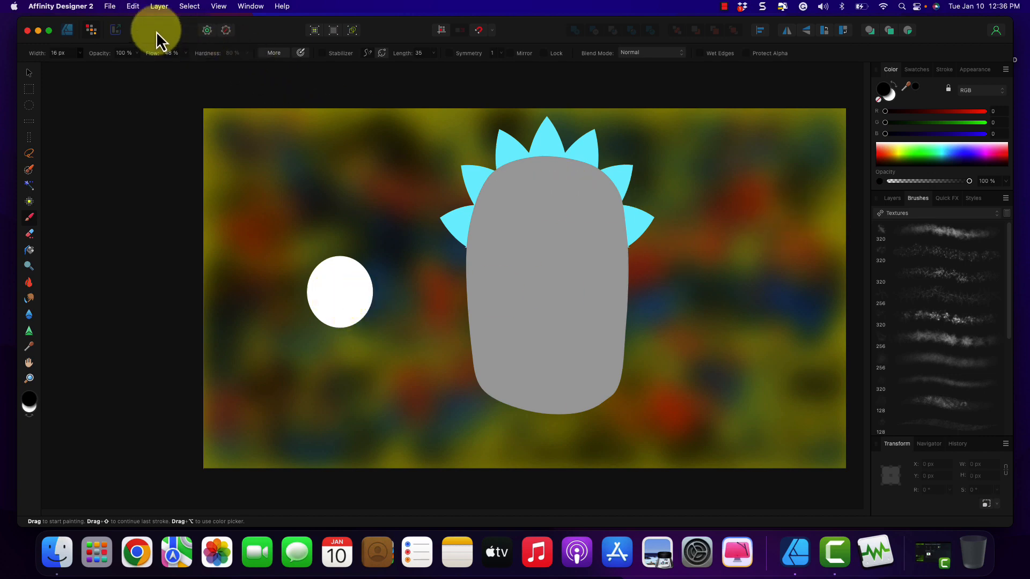
# Switch to the Designer Persona and choose the first brush of the Gouaches category.
pyautogui.click(69, 31)
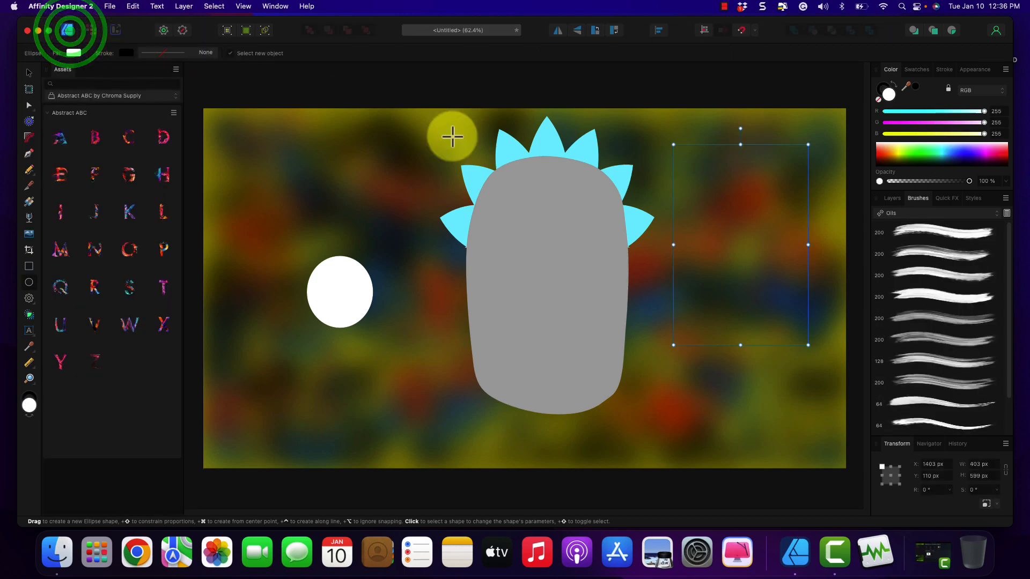
pyautogui.click(920, 217)
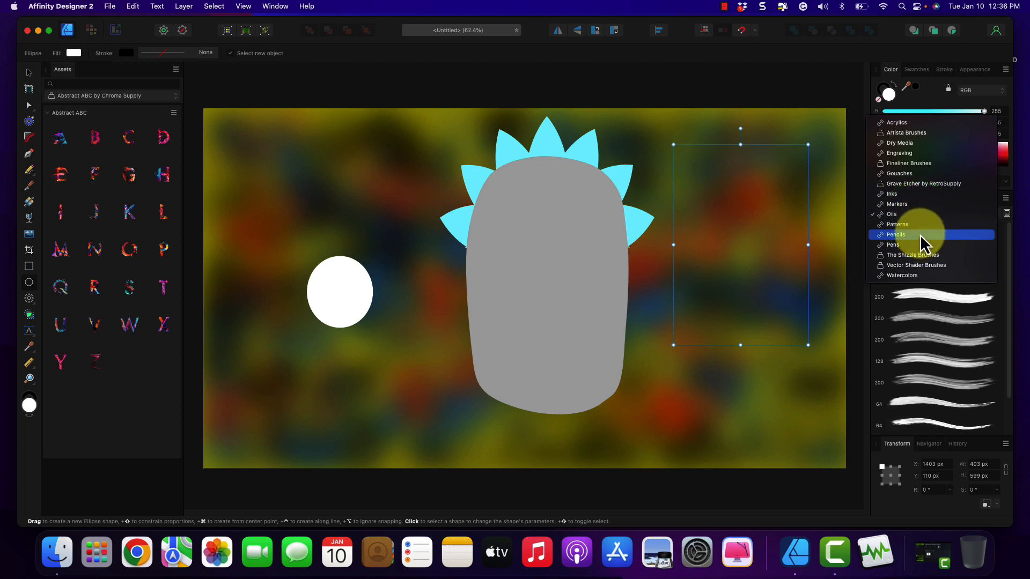
pyautogui.click(906, 174)
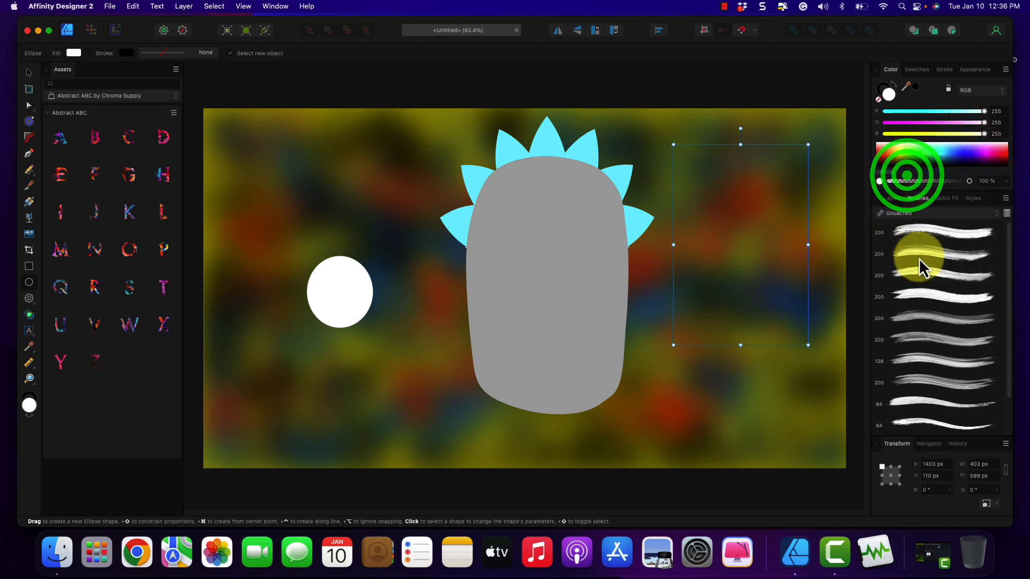
pyautogui.click(920, 231)
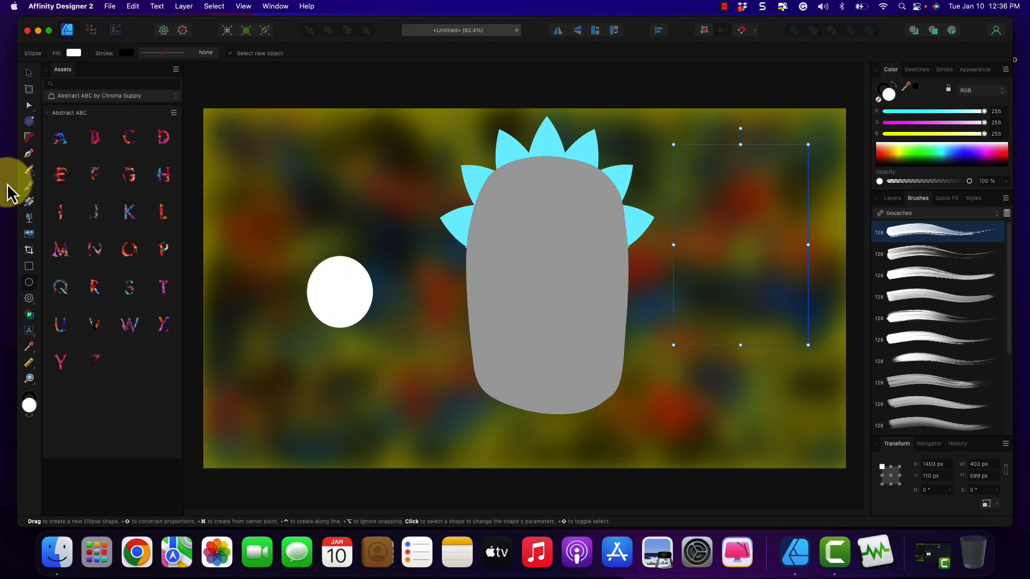
# Try the Pencil tool inside the white ellipse and undo the last change.
pyautogui.click(29, 172)
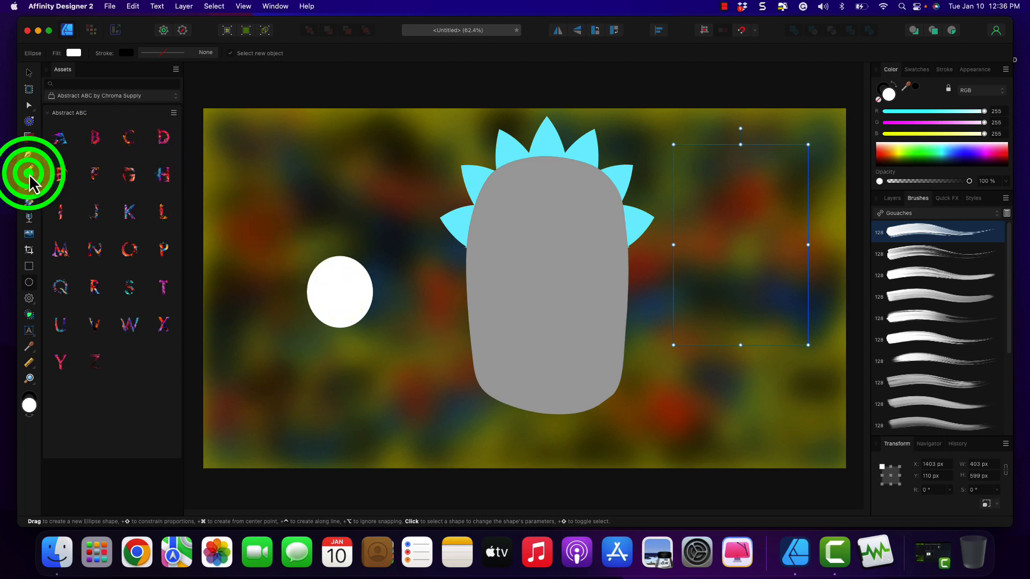
pyautogui.click(337, 288)
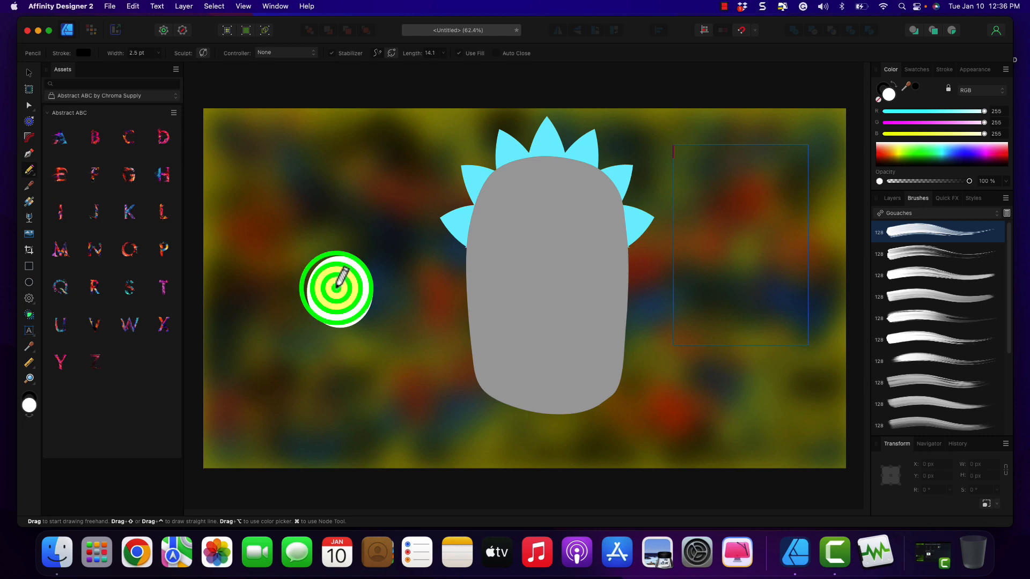
pyautogui.click(334, 292)
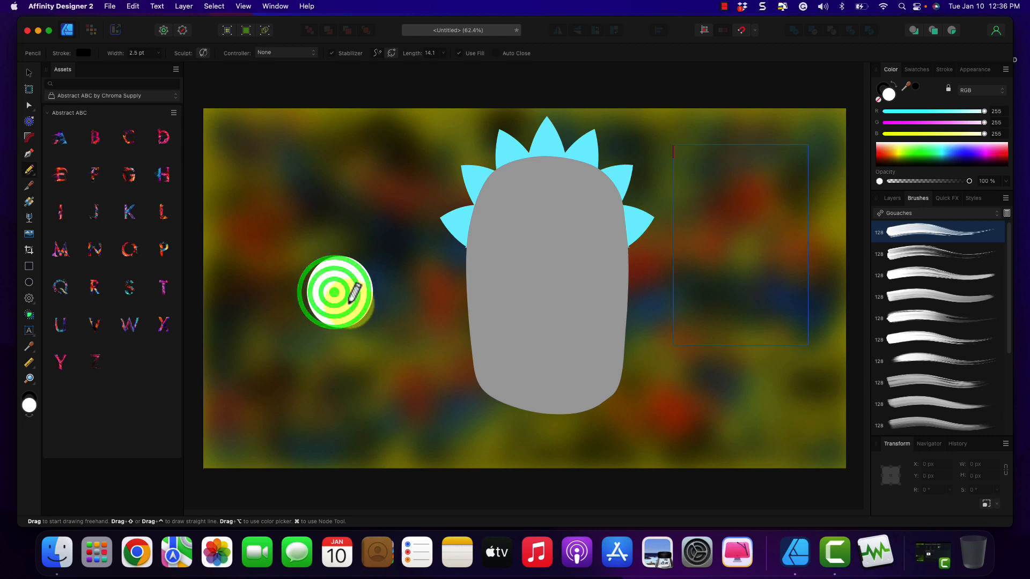
pyautogui.click(343, 292)
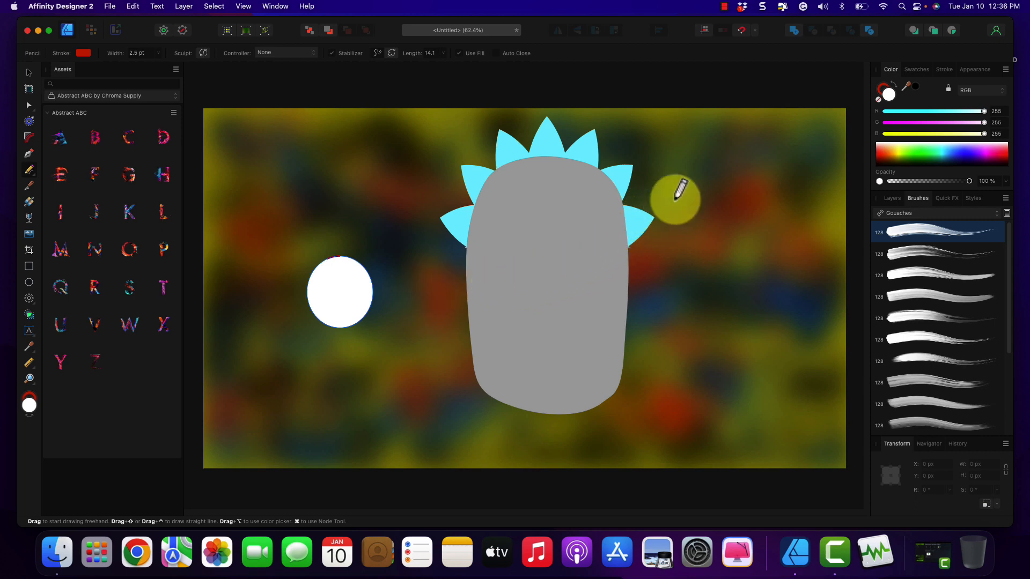
pyautogui.click(915, 87)
pyautogui.press('super+z')
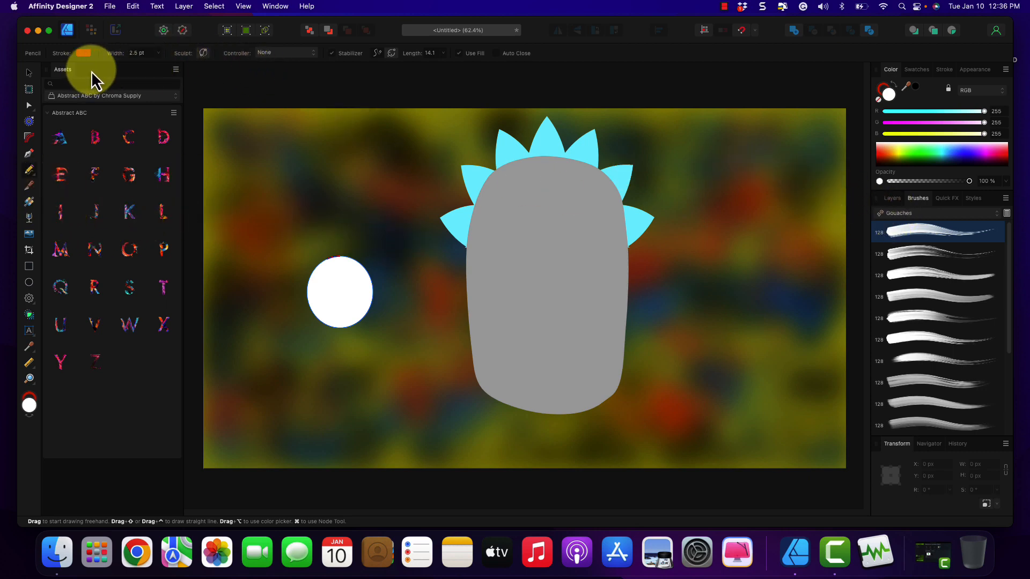
# Try a 6.5 pt black stroke around the white ellipse and bring its width back down to 0 pt.
pyautogui.click(29, 170)
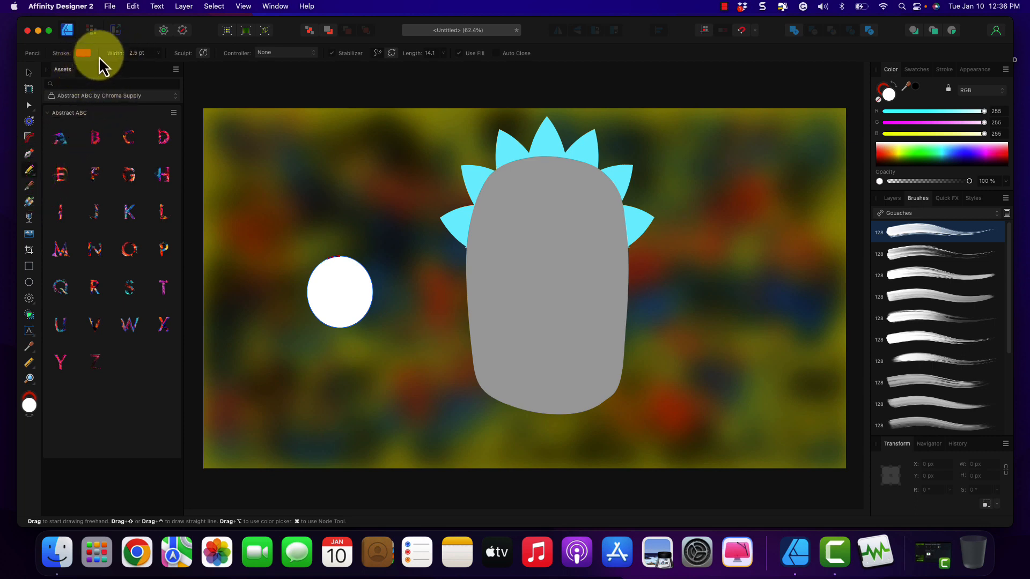
pyautogui.click(133, 54)
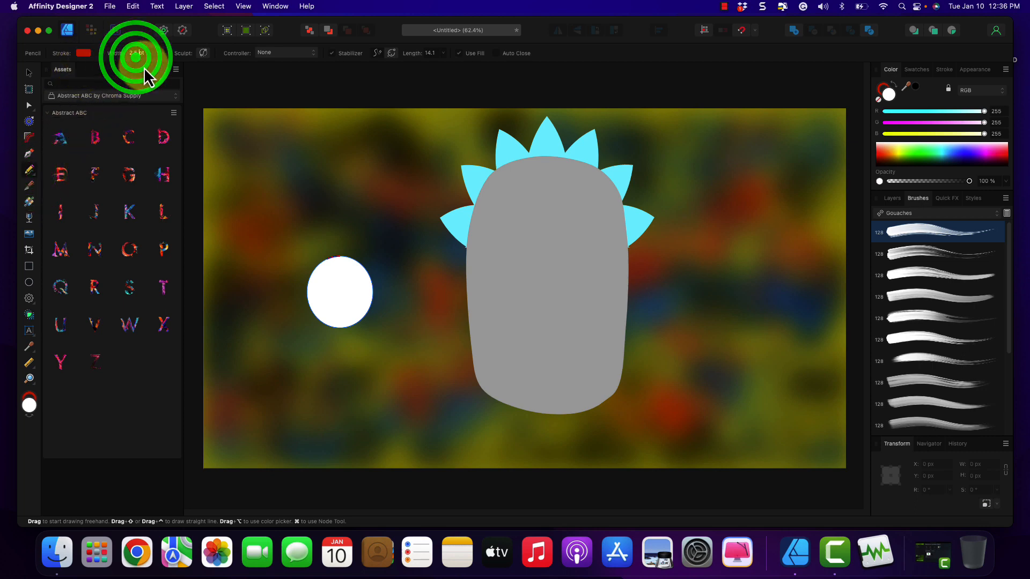
pyautogui.click(161, 54)
pyautogui.moveTo(159, 65); pyautogui.dragTo(169, 64)
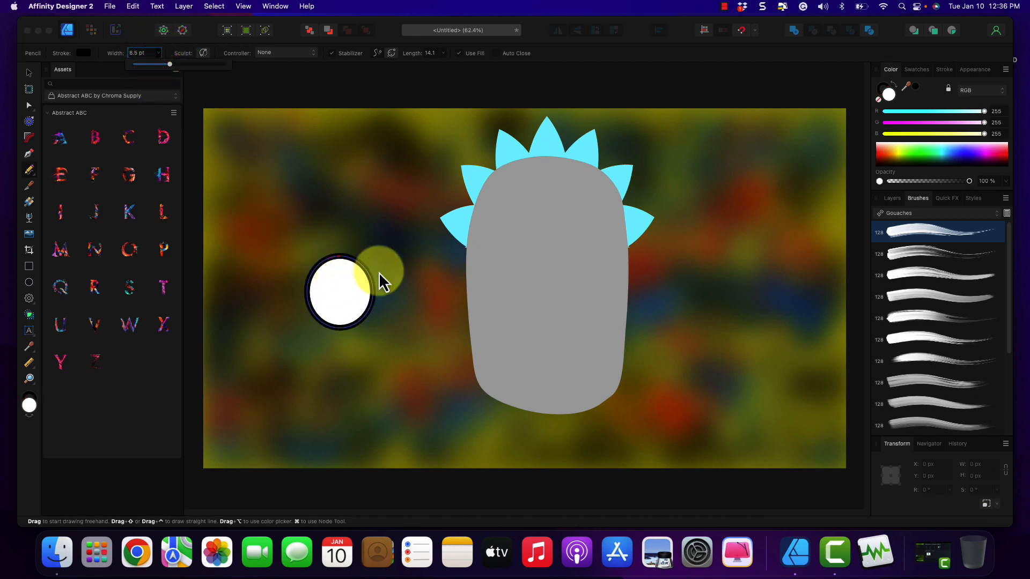
pyautogui.moveTo(165, 66); pyautogui.dragTo(146, 64)
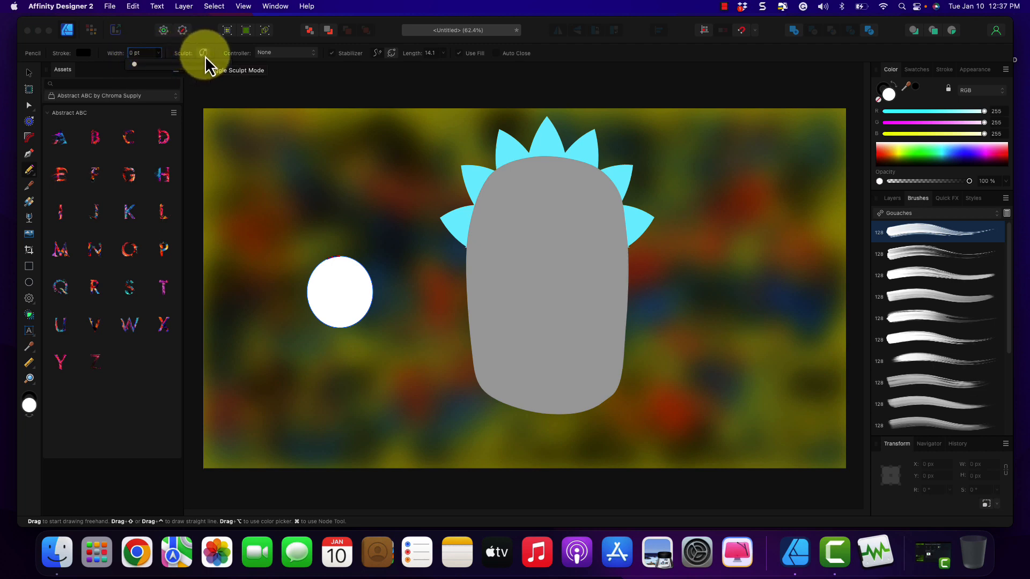
pyautogui.click(263, 81)
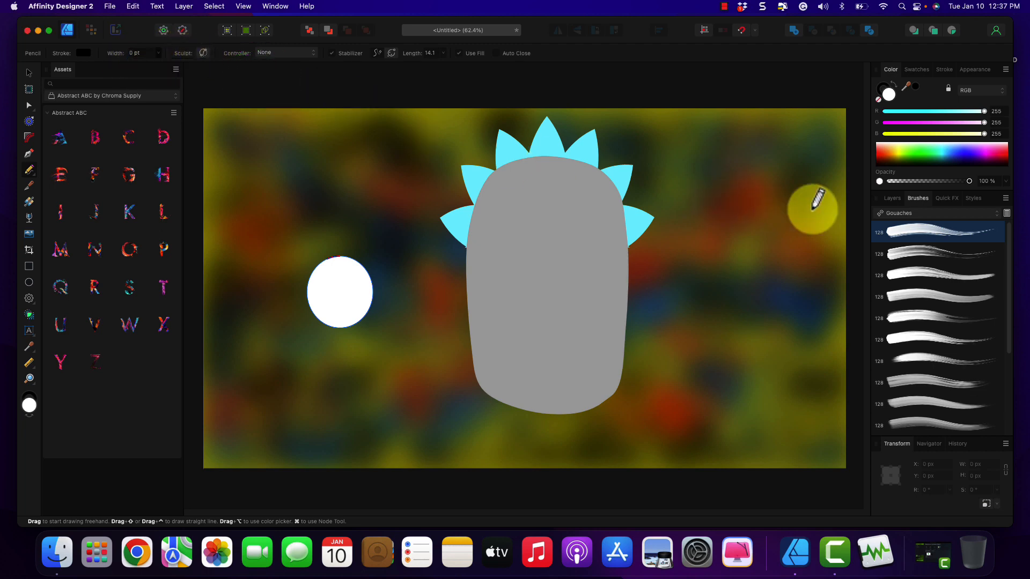
# Return to the Pixel Persona and paint a small black pupil inside the white ellipse with the 16 px texture brush.
pyautogui.click(896, 201)
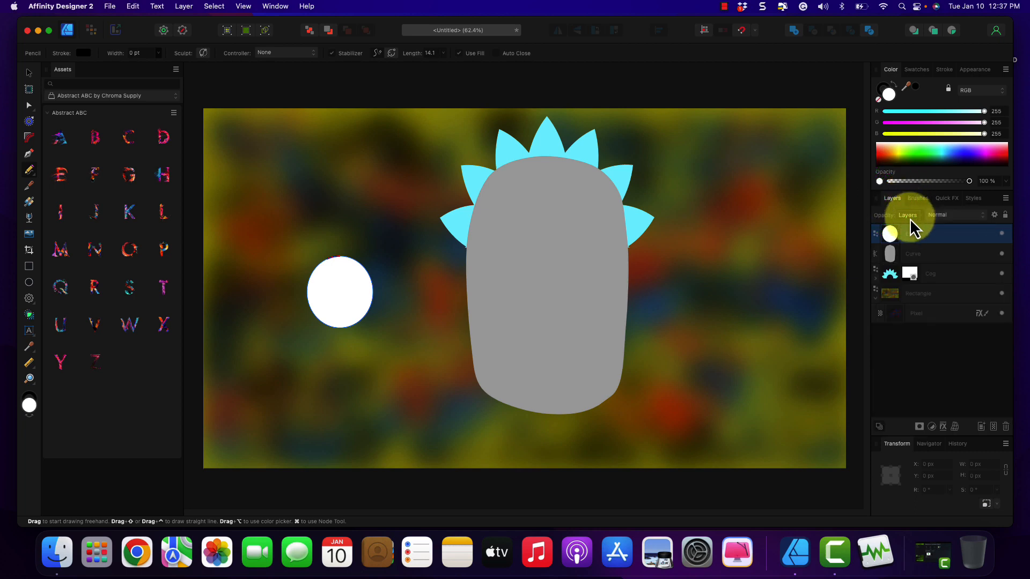
pyautogui.click(917, 202)
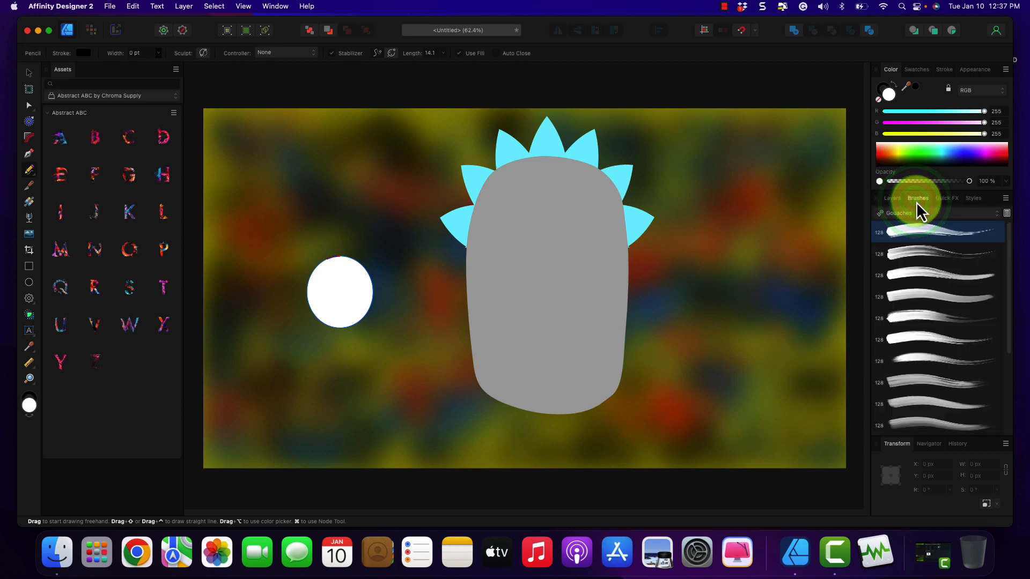
pyautogui.click(92, 29)
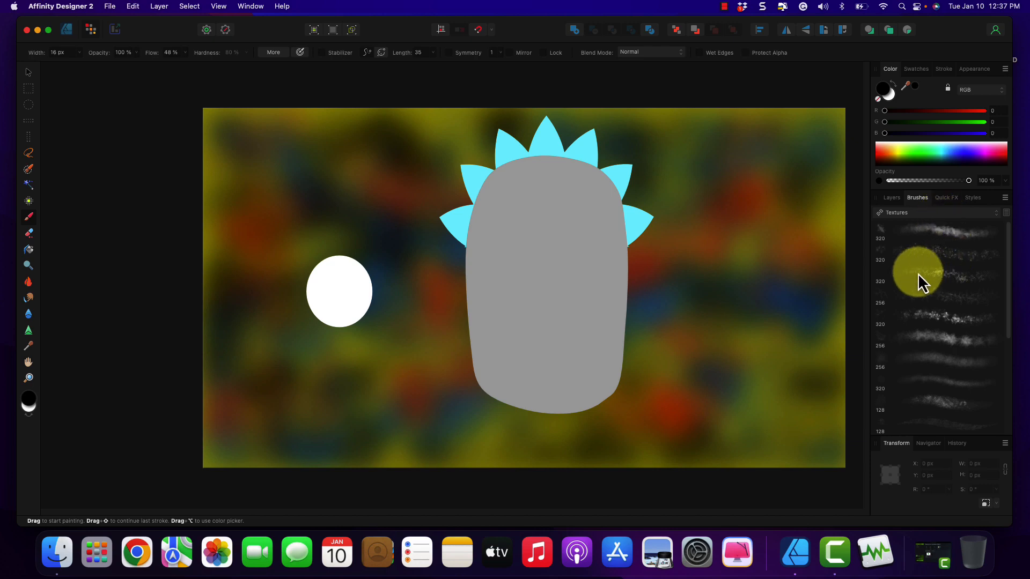
pyautogui.click(334, 294)
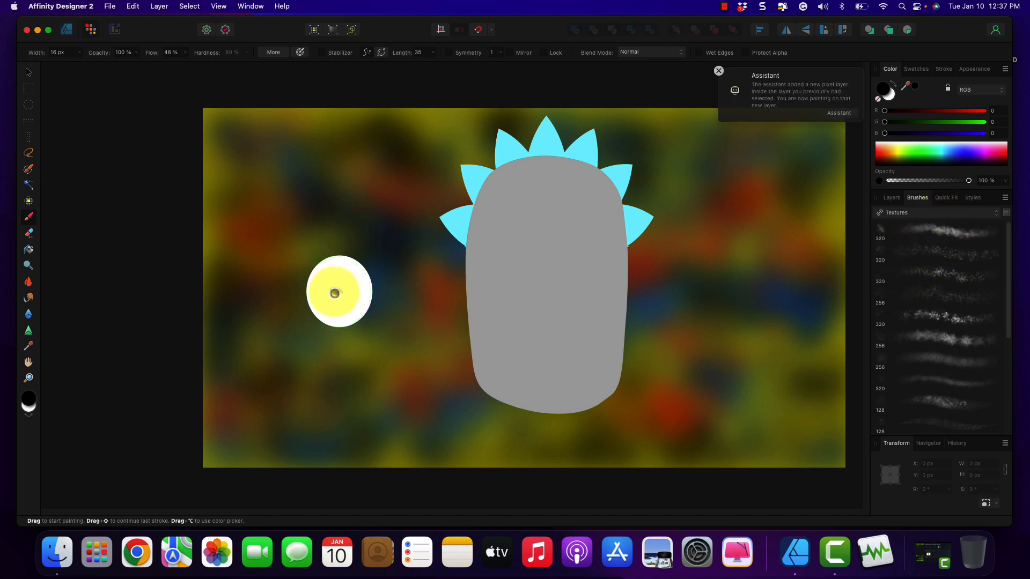
pyautogui.moveTo(335, 294); pyautogui.dragTo(339, 295)
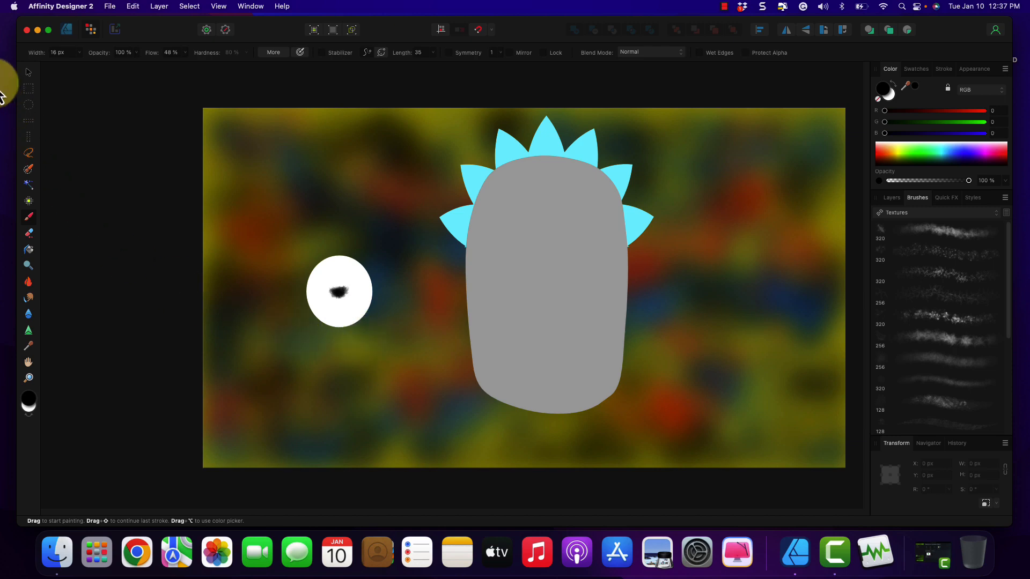
# Resize the pupil's pixel layer to about 48.2 by 47.3 px with the Move tool and collapse the Ellipse layer.
pyautogui.click(883, 199)
pyautogui.click(918, 255)
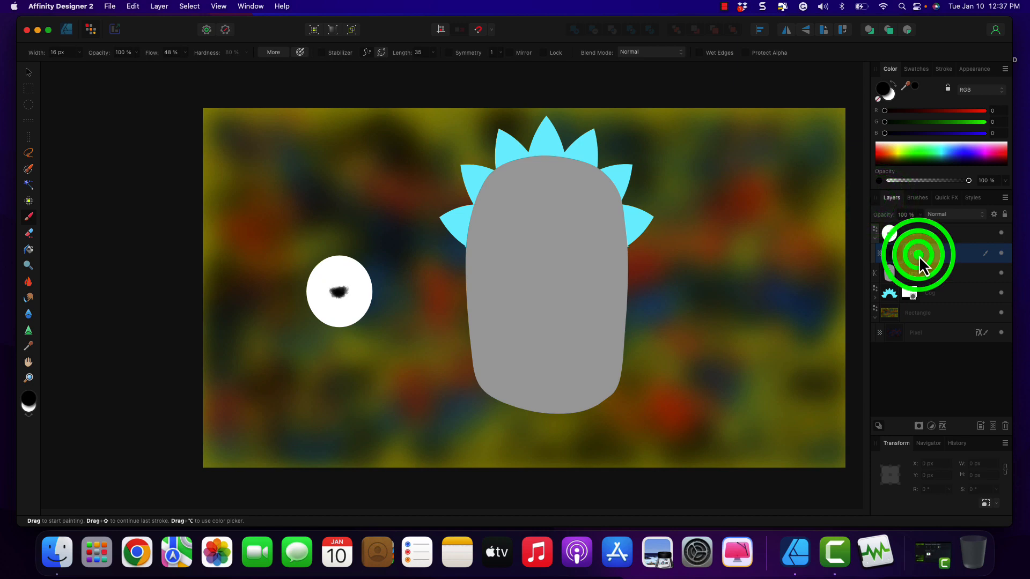
pyautogui.click(30, 72)
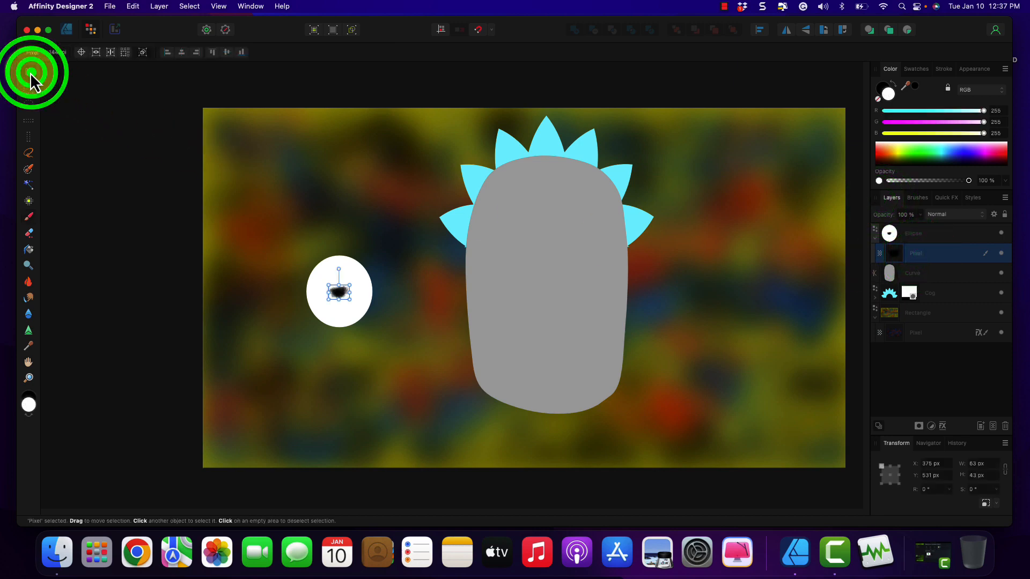
pyautogui.click(339, 300)
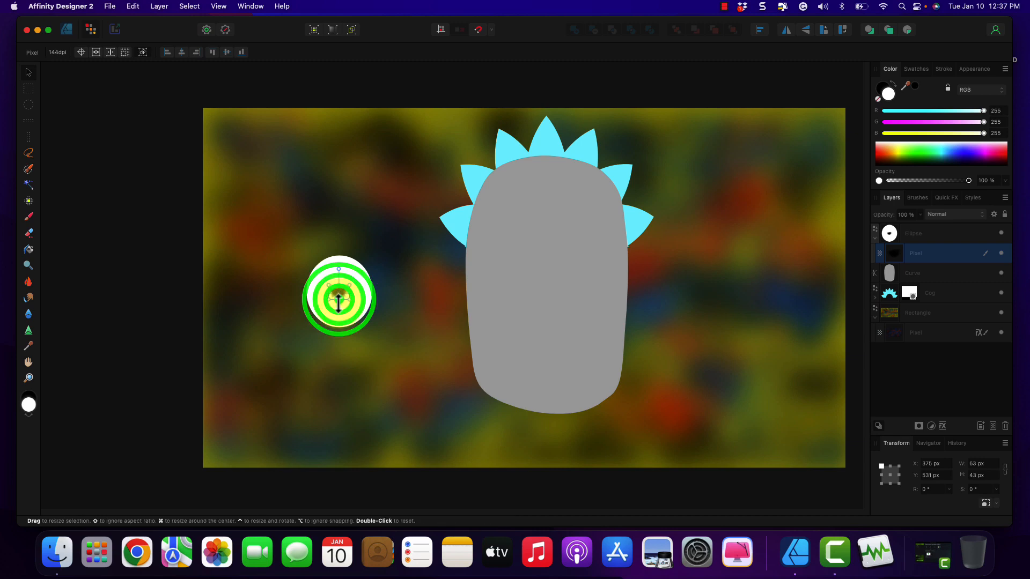
pyautogui.moveTo(339, 303)
pyautogui.mouseDown()
pyautogui.moveTo(346, 291)
pyautogui.moveTo(343, 299)
pyautogui.mouseUp()
pyautogui.click(351, 286)
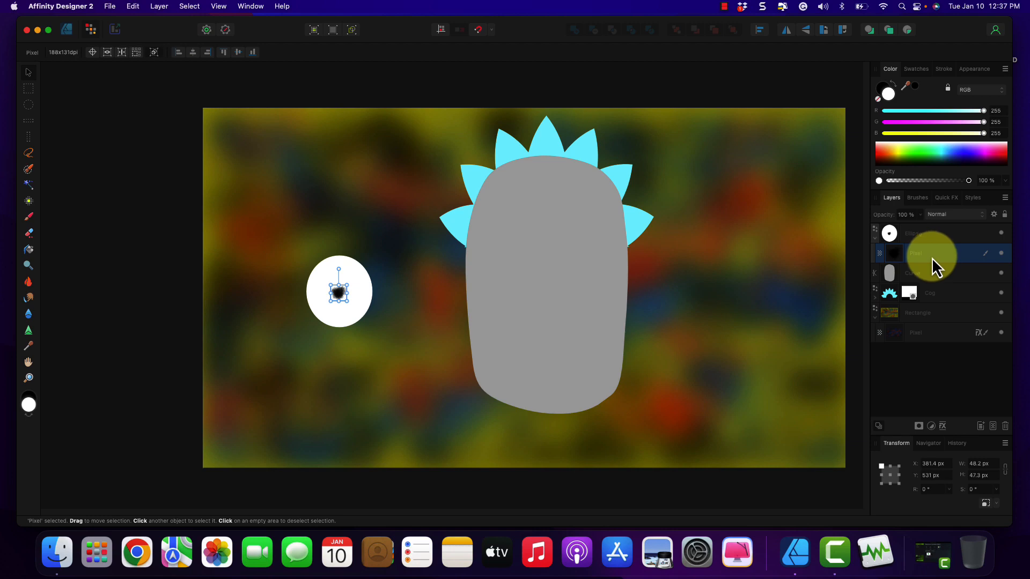
pyautogui.moveTo(879, 242); pyautogui.dragTo(847, 241)
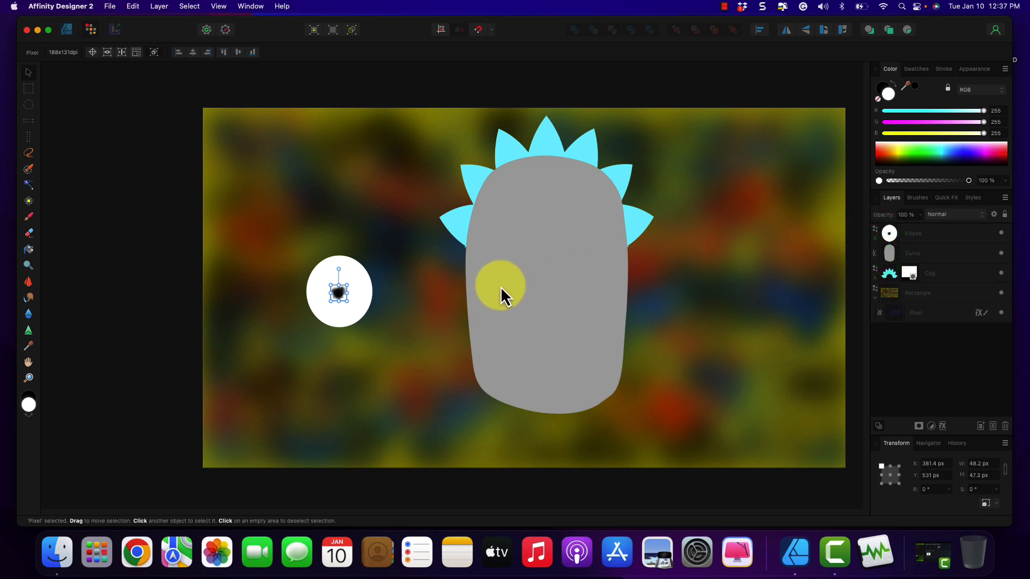
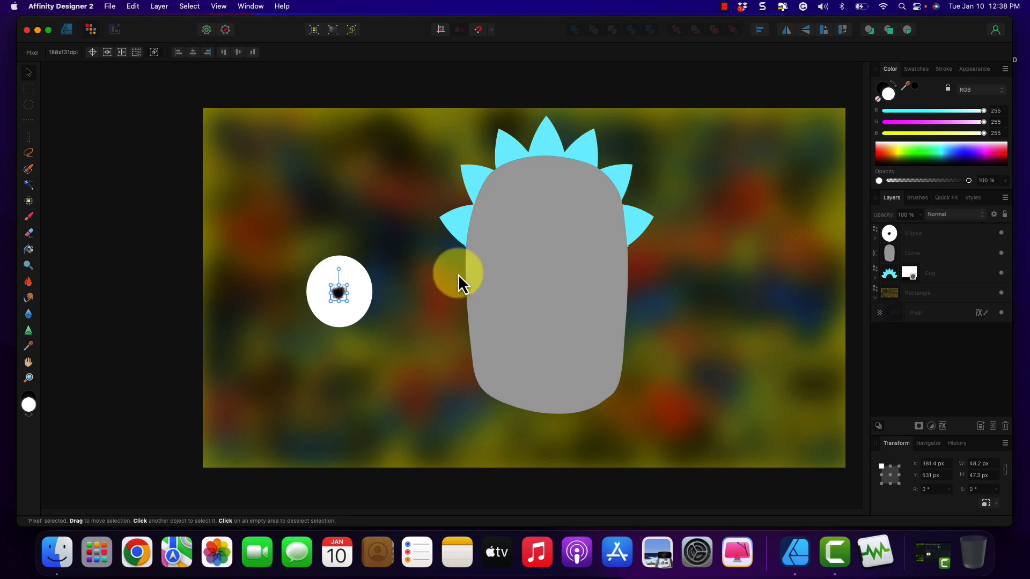
# Select the gray face curve, switch its color model to Grayscale and set the fill's gray value to 76.
pyautogui.click(563, 309)
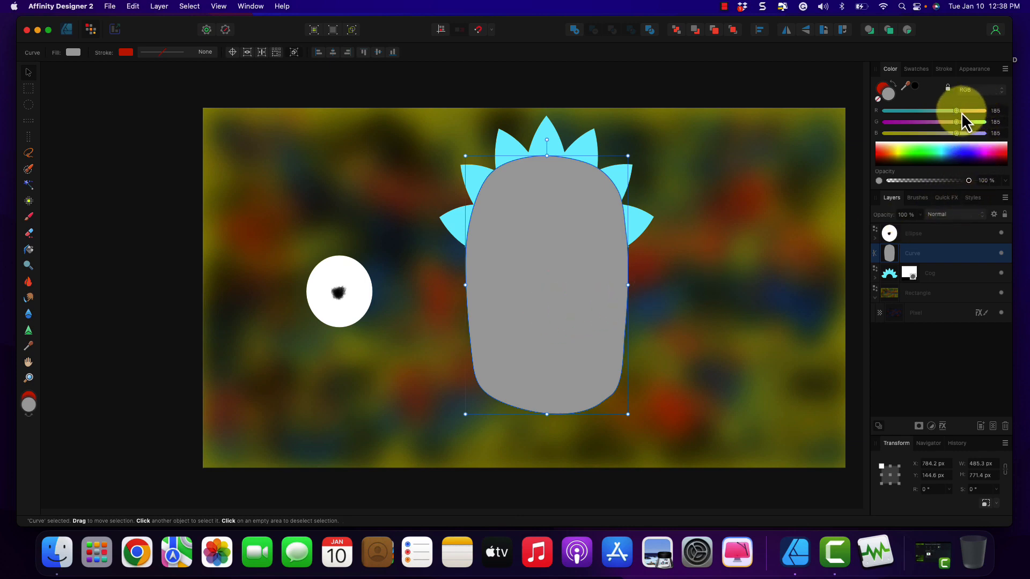
pyautogui.click(985, 94)
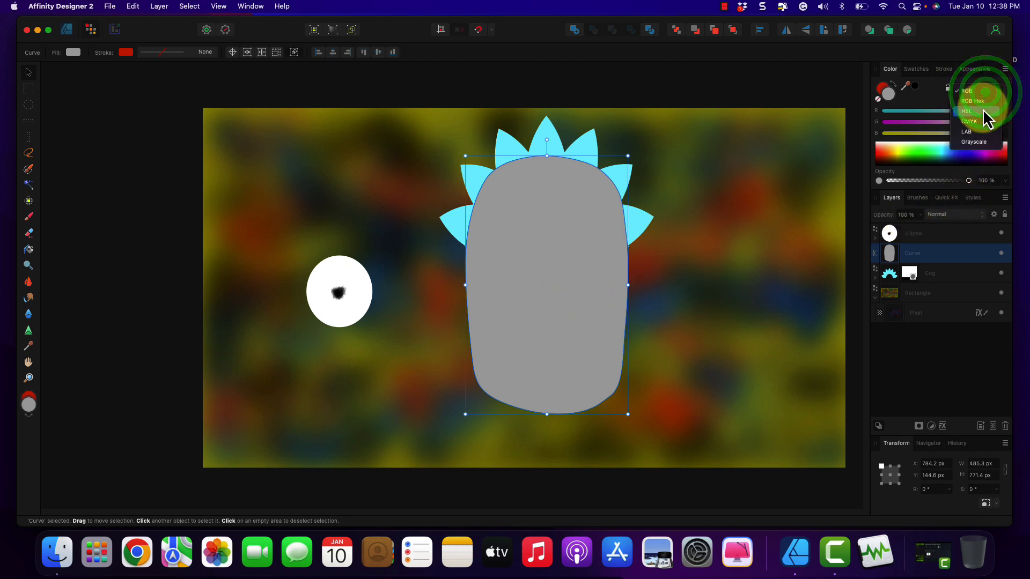
pyautogui.click(980, 140)
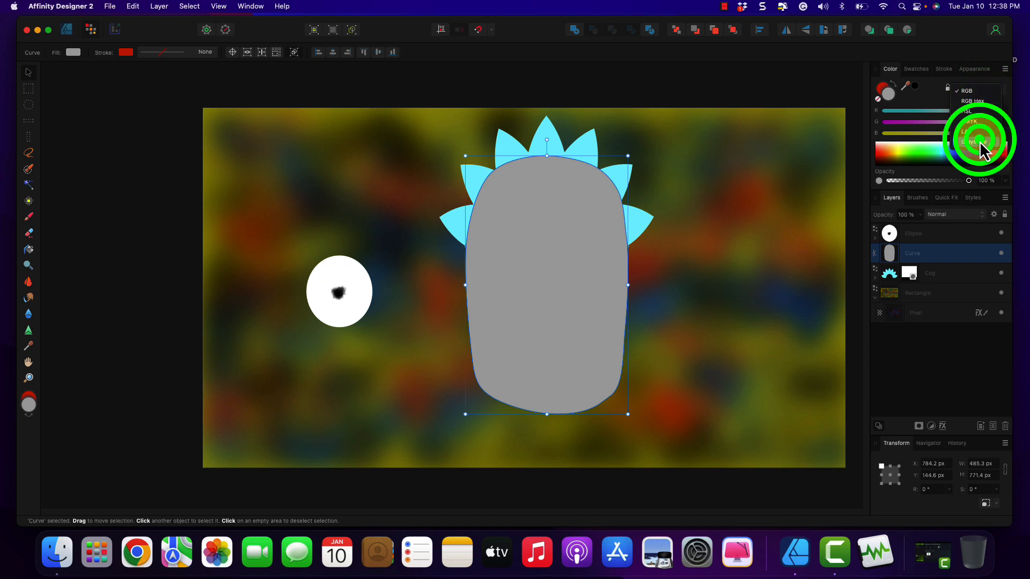
pyautogui.click(960, 157)
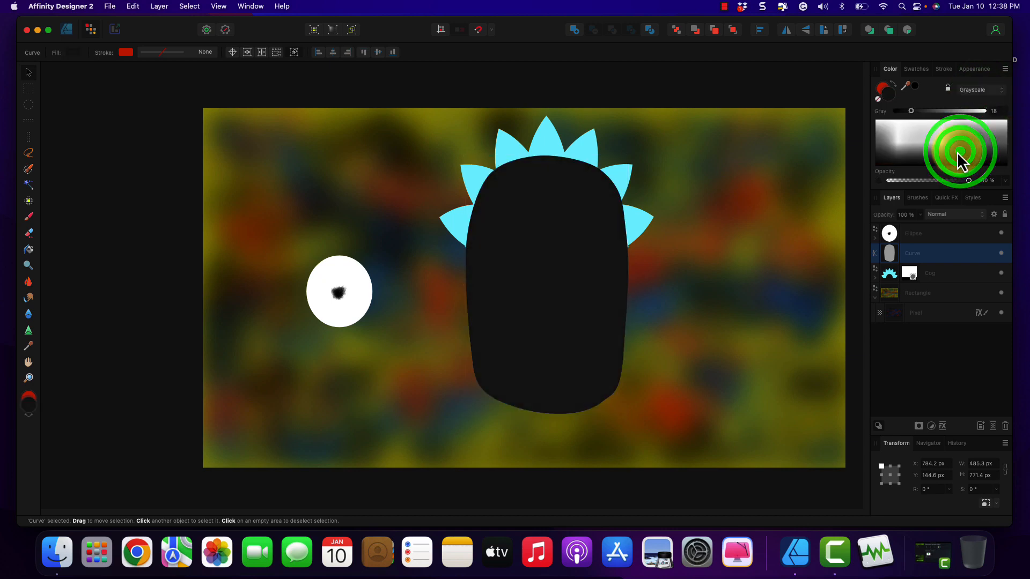
pyautogui.moveTo(957, 152); pyautogui.dragTo(955, 130)
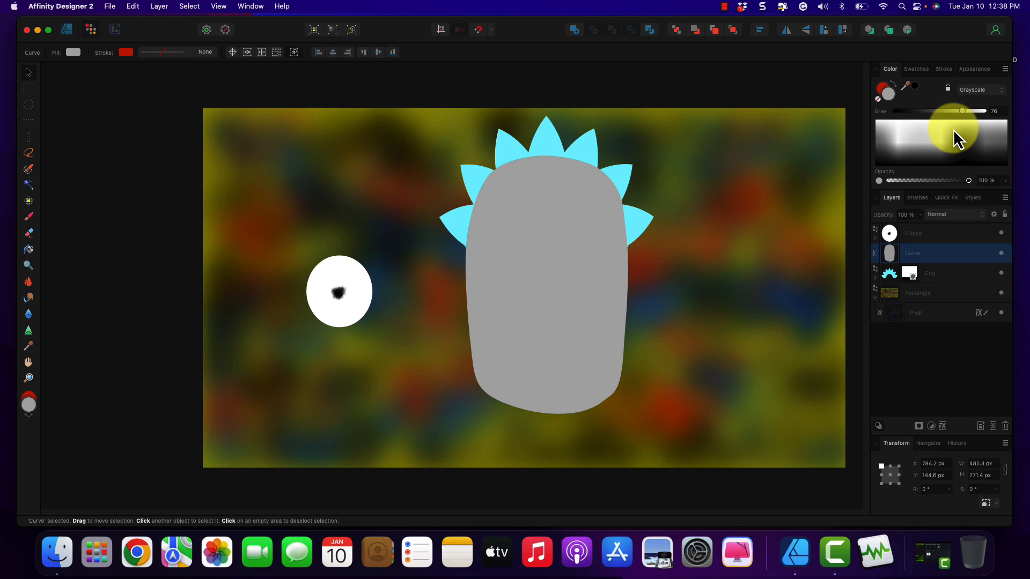
pyautogui.moveTo(954, 130); pyautogui.dragTo(954, 121)
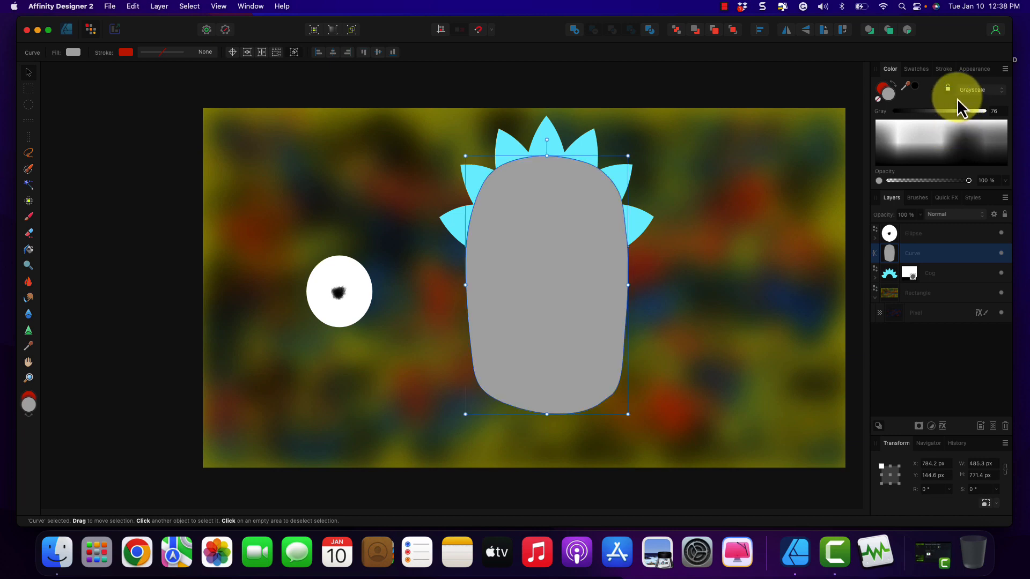
# Switch the gray face curve's fill to the HSL color model and set hue 0, saturation 0 and lightness 77.
pyautogui.click(973, 90)
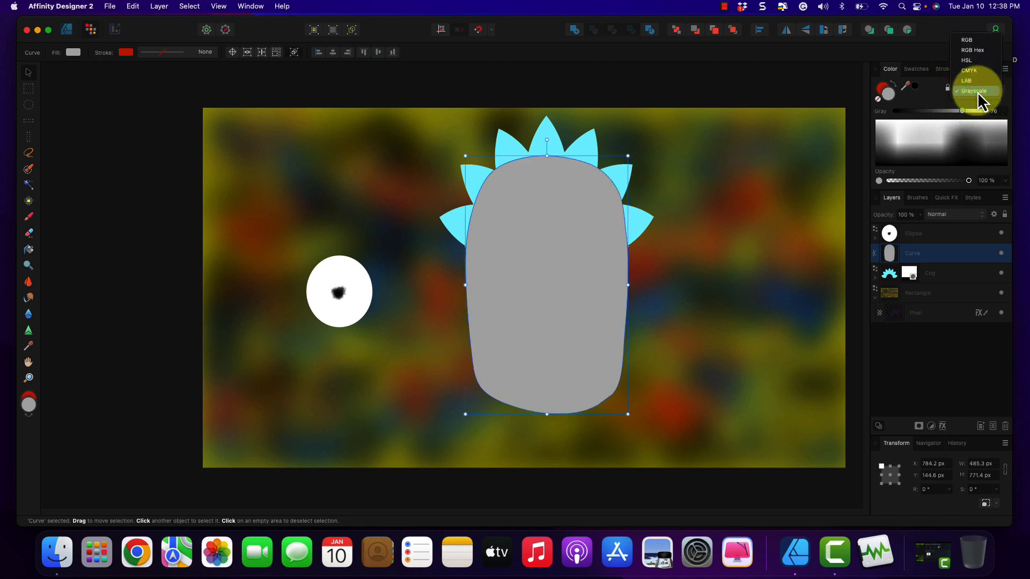
pyautogui.click(970, 62)
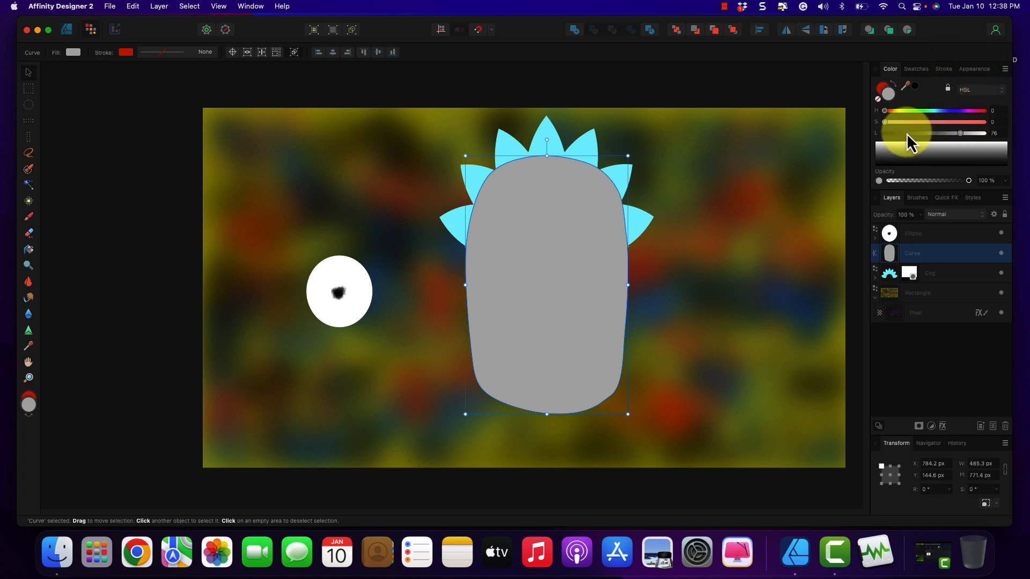
pyautogui.click(886, 113)
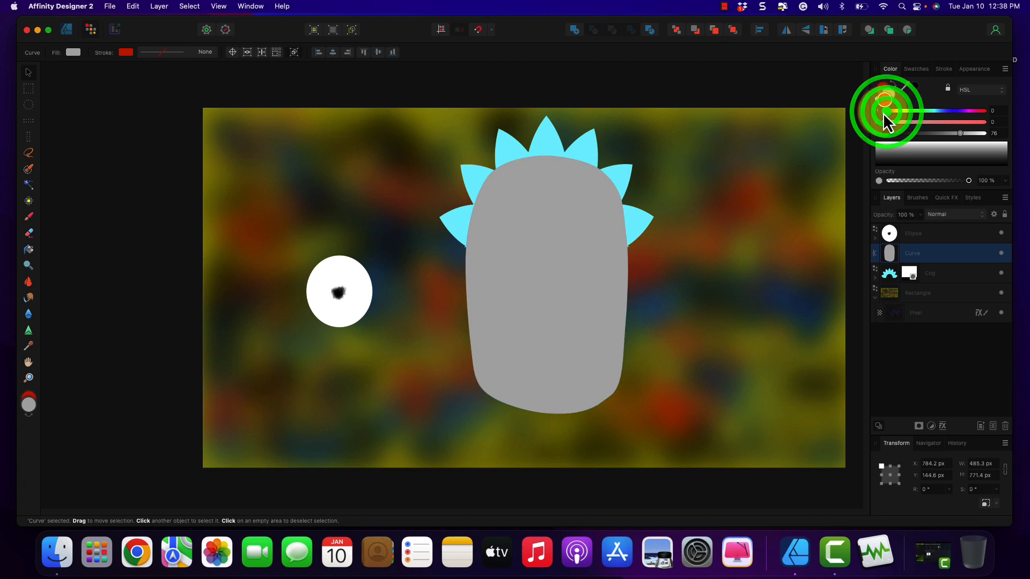
pyautogui.click(887, 123)
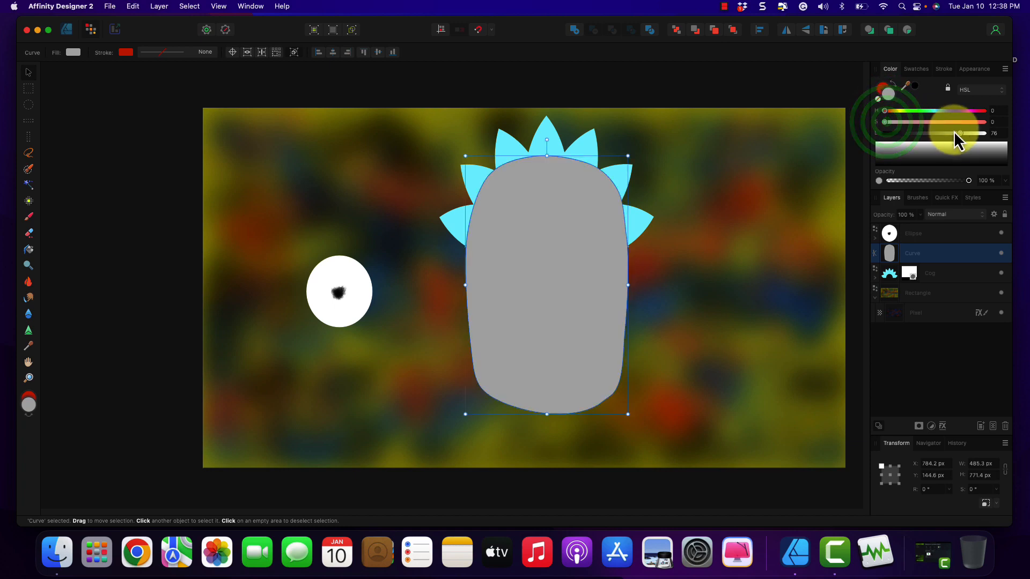
pyautogui.moveTo(960, 132); pyautogui.dragTo(962, 131)
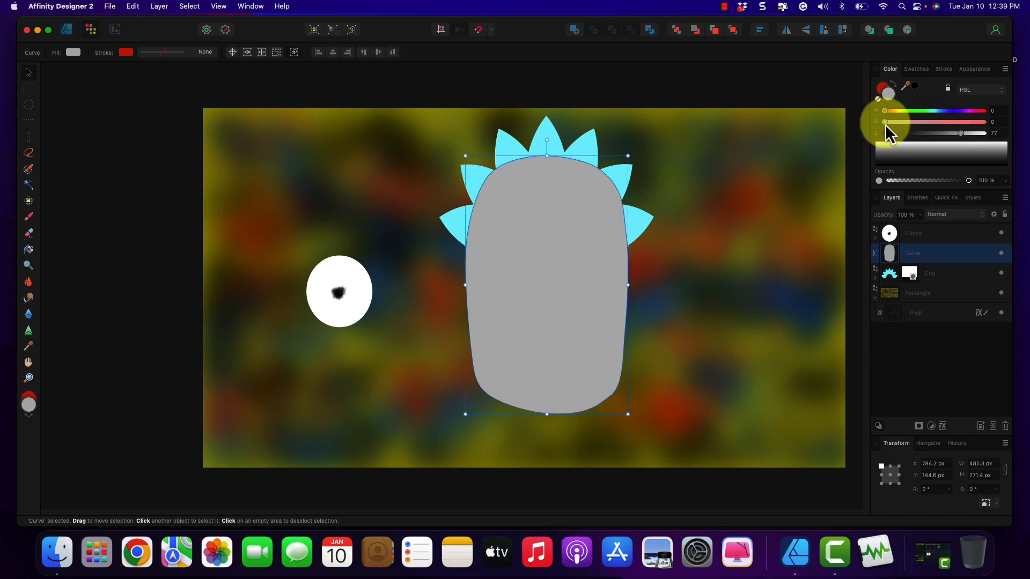
pyautogui.moveTo(885, 123); pyautogui.dragTo(841, 121)
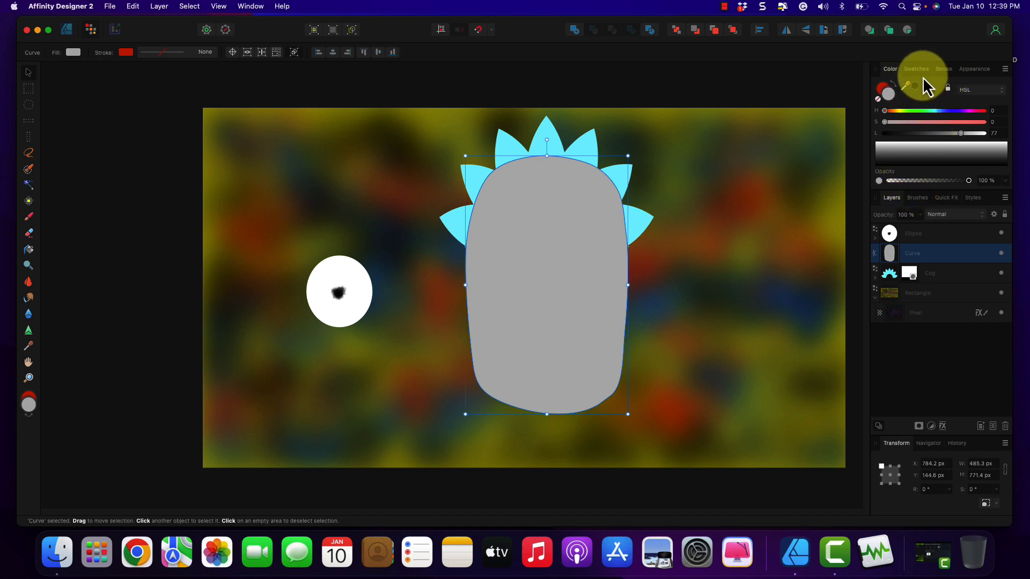
# Try the RGB color model on the face curve, raising the red, green and blue values to 255 for a white fill.
pyautogui.click(975, 90)
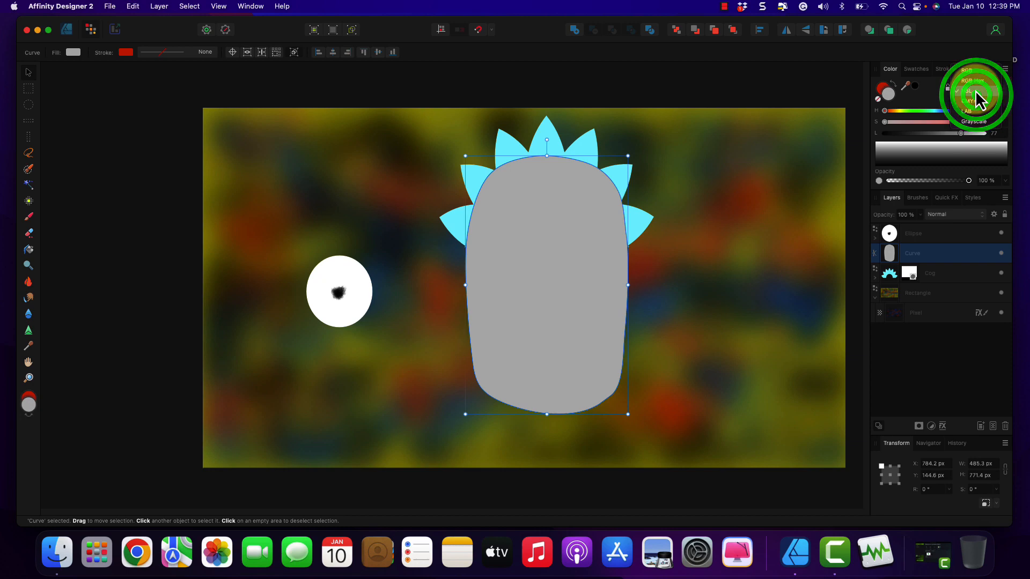
pyautogui.click(975, 71)
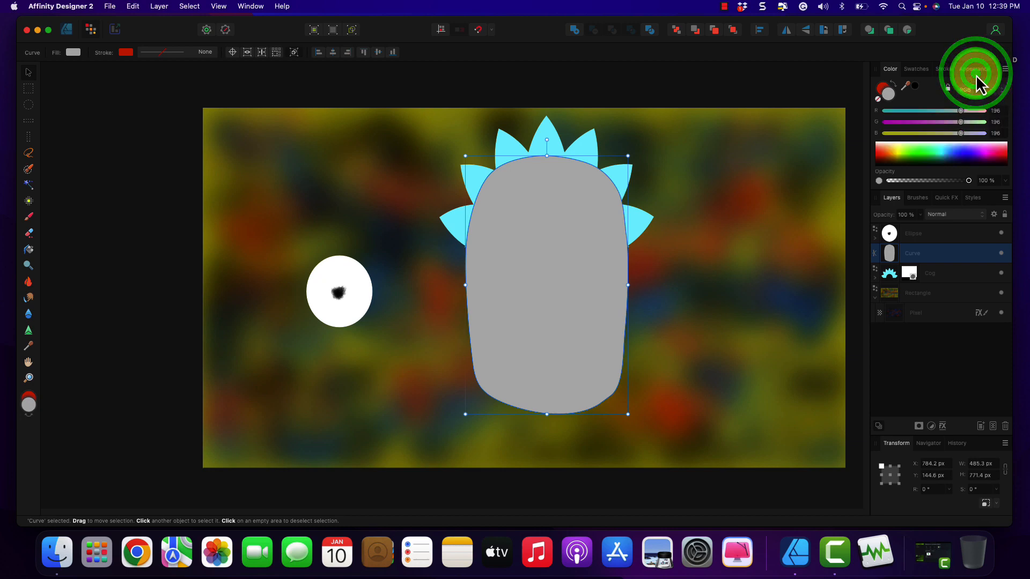
pyautogui.moveTo(960, 133); pyautogui.dragTo(982, 133)
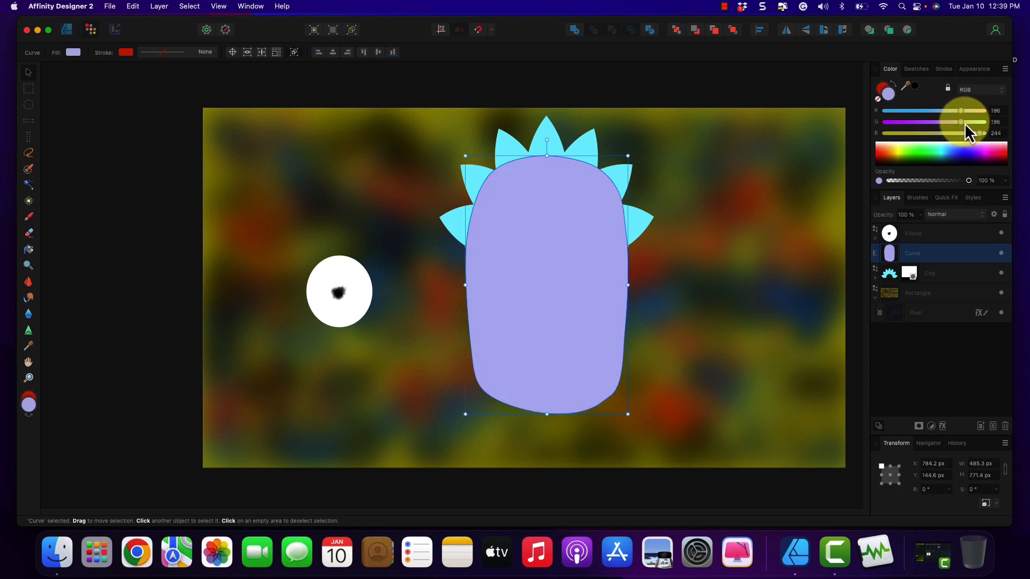
pyautogui.moveTo(965, 123); pyautogui.dragTo(993, 111)
# Return the face curve's color model to Grayscale and set the fill's gray value to 76.
pyautogui.click(980, 95)
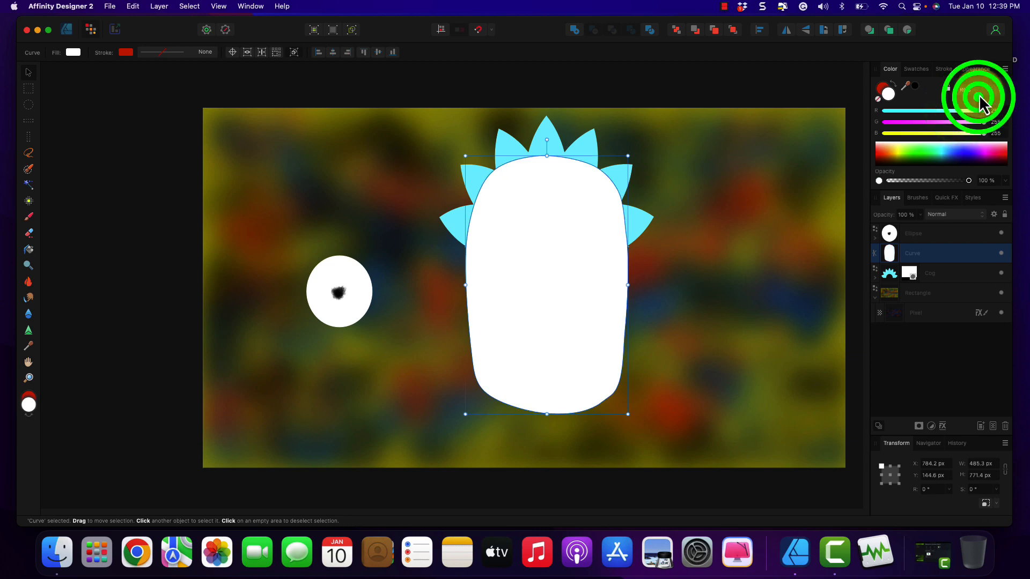
pyautogui.click(980, 142)
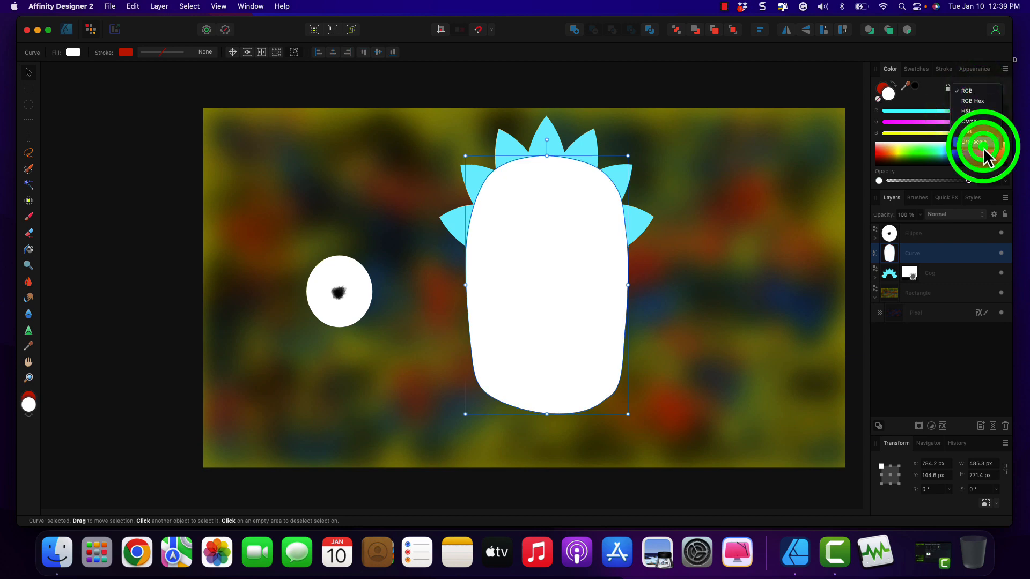
pyautogui.moveTo(971, 123)
pyautogui.mouseDown()
pyautogui.moveTo(979, 112)
pyautogui.moveTo(957, 111)
pyautogui.mouseUp()
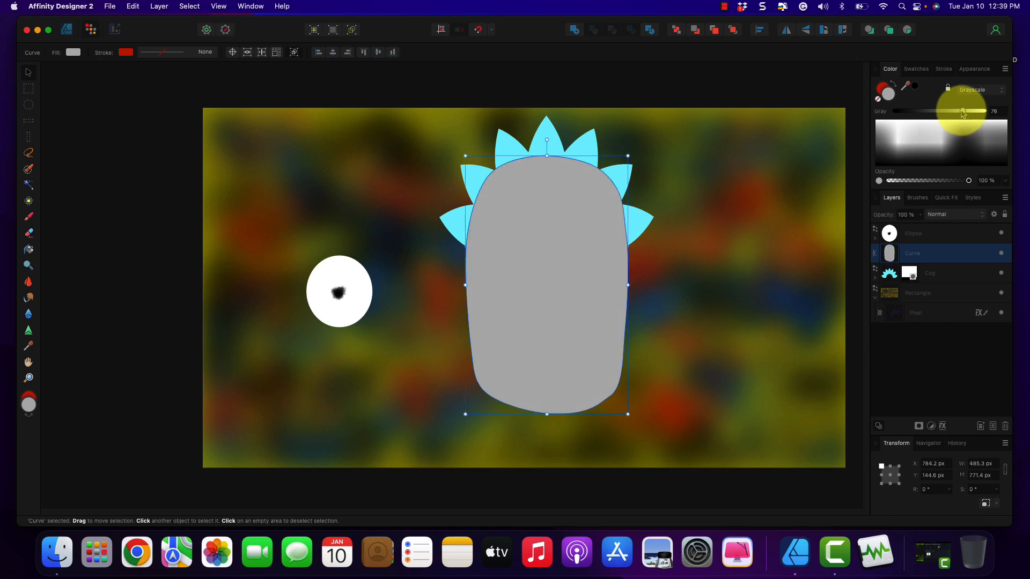
pyautogui.click(899, 53)
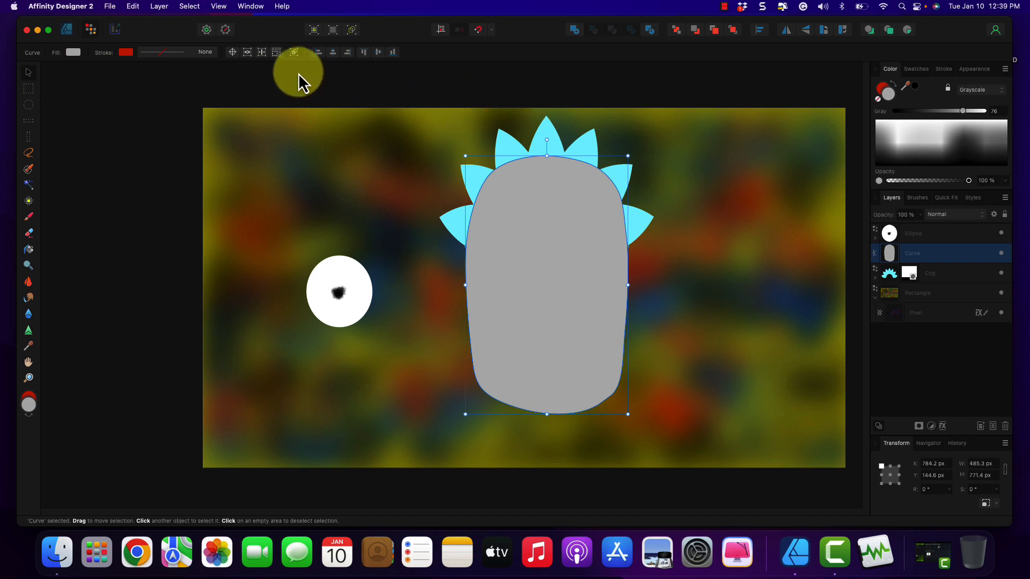
# Switch to the Designer persona and draw a grey ellipse about 236 by 275 px in the empty area below the eye.
pyautogui.click(64, 34)
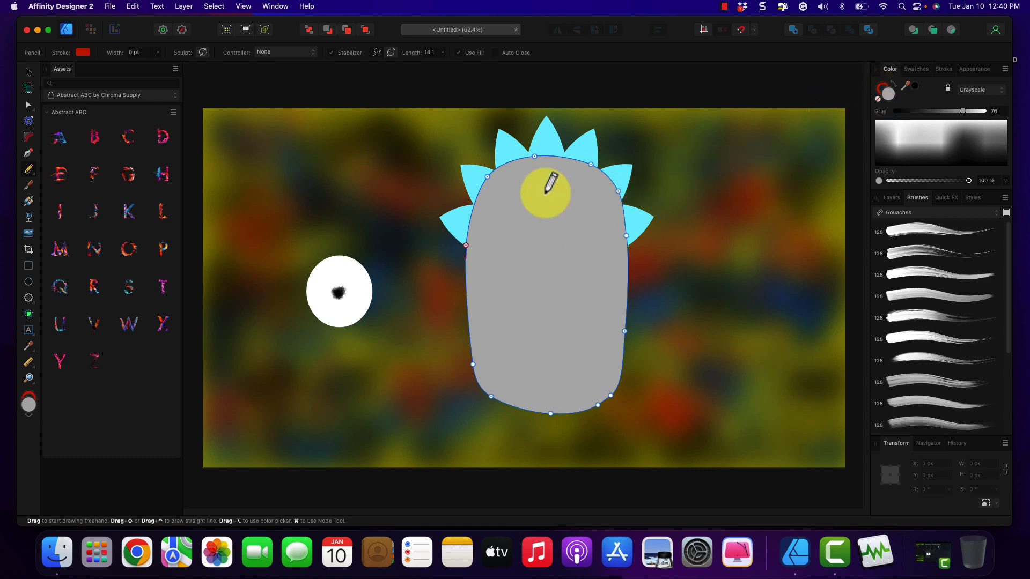
pyautogui.click(28, 72)
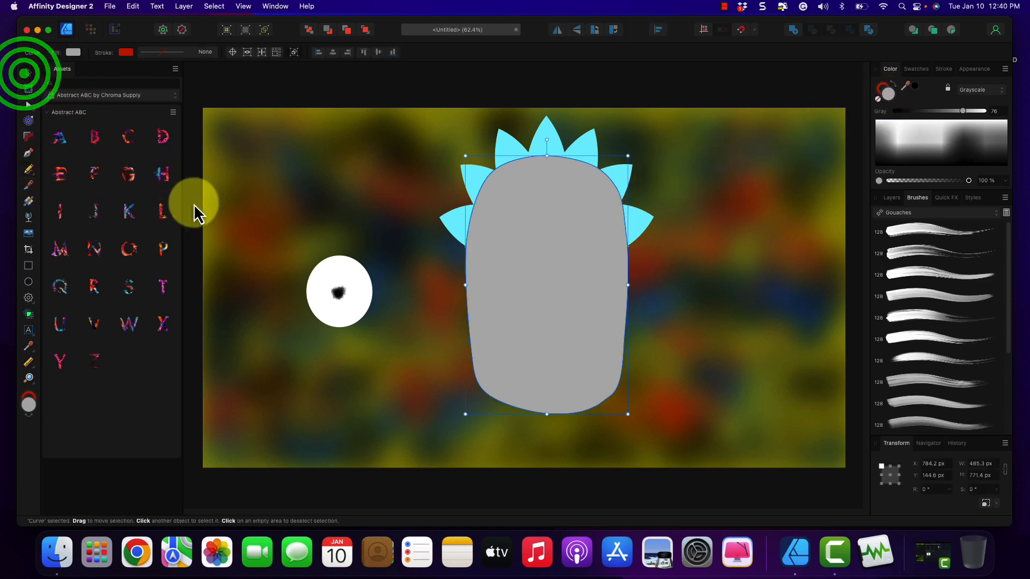
pyautogui.click(346, 285)
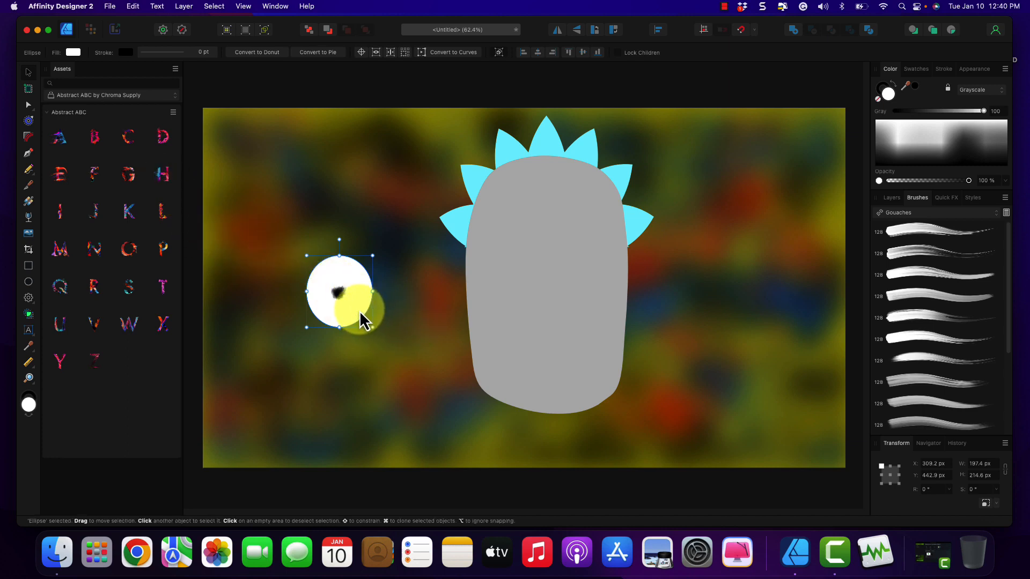
pyautogui.click(28, 282)
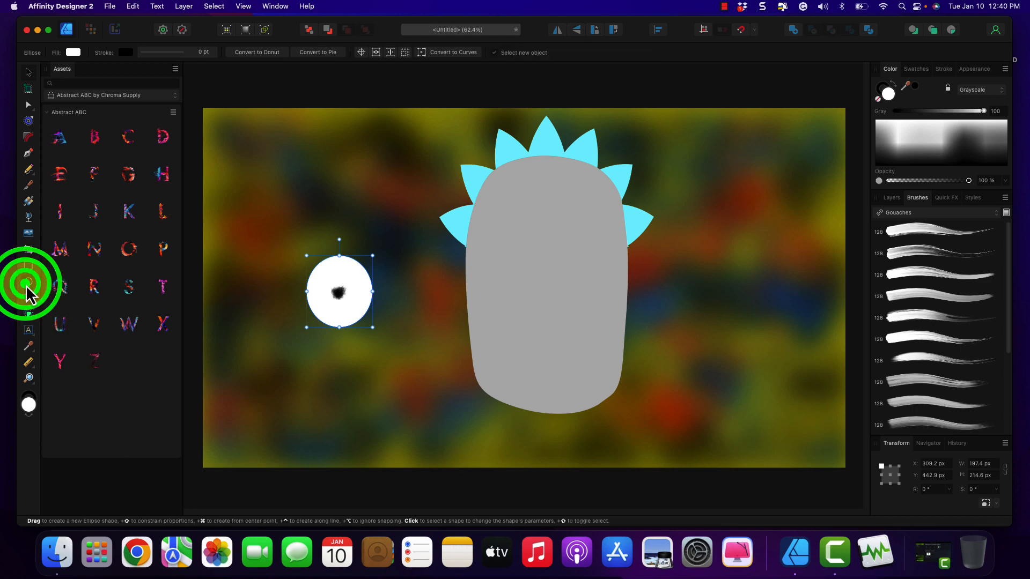
pyautogui.moveTo(264, 364); pyautogui.dragTo(342, 454)
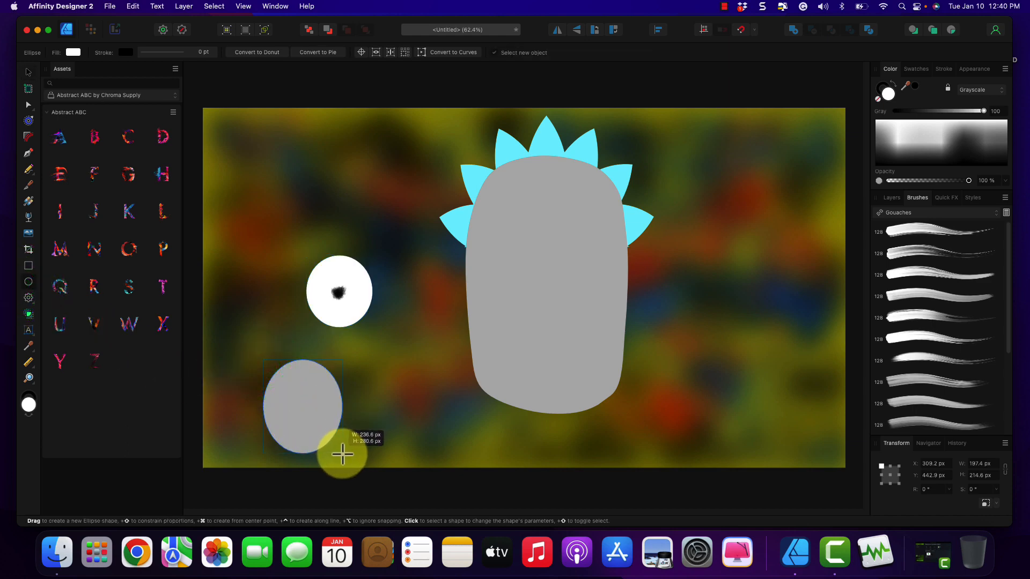
pyautogui.moveTo(343, 454); pyautogui.dragTo(344, 451)
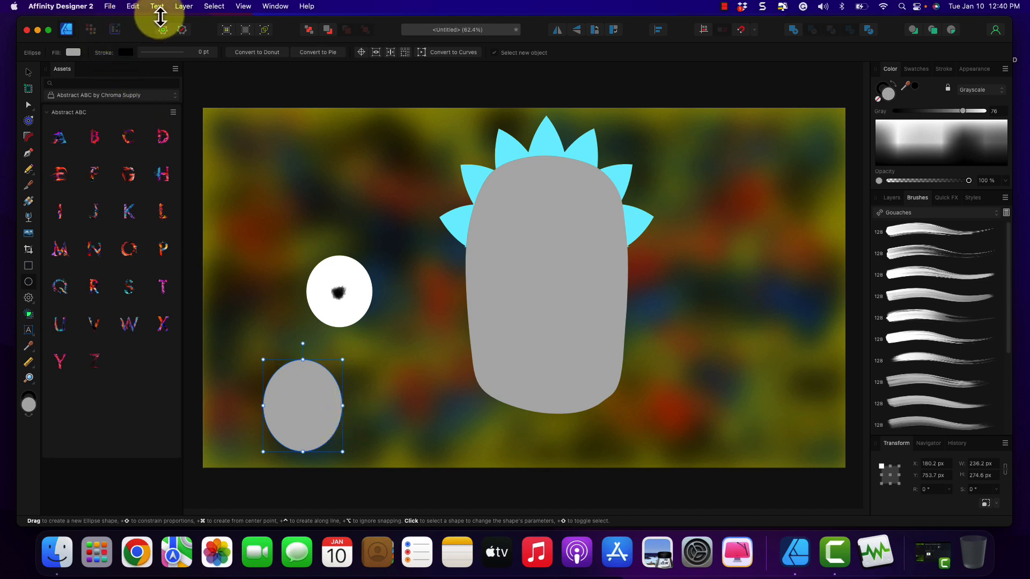
# Give the grey ellipse a black stroke 1.5 pt wide.
pyautogui.click(176, 51)
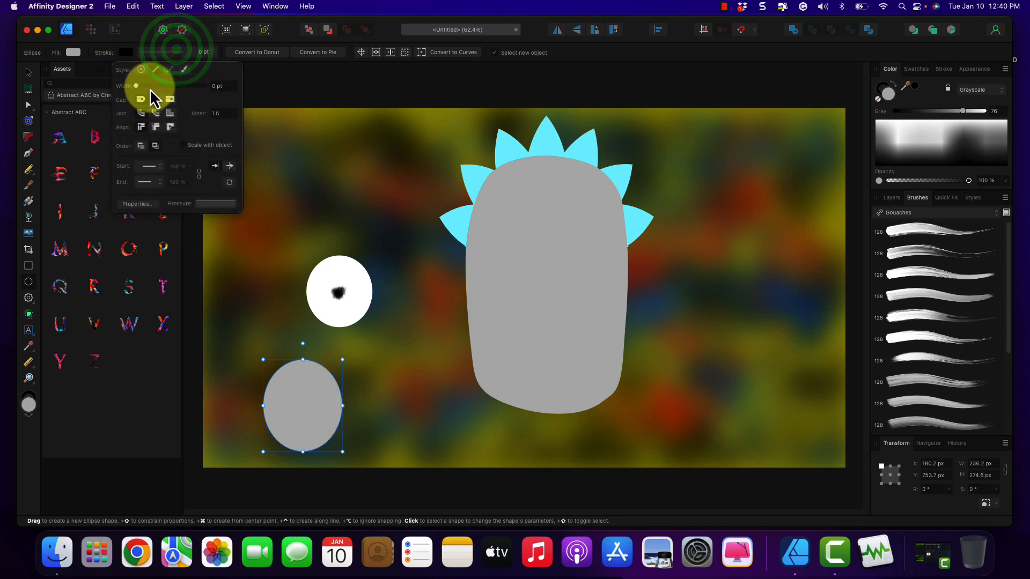
pyautogui.click(136, 88)
pyautogui.moveTo(138, 89); pyautogui.dragTo(153, 97)
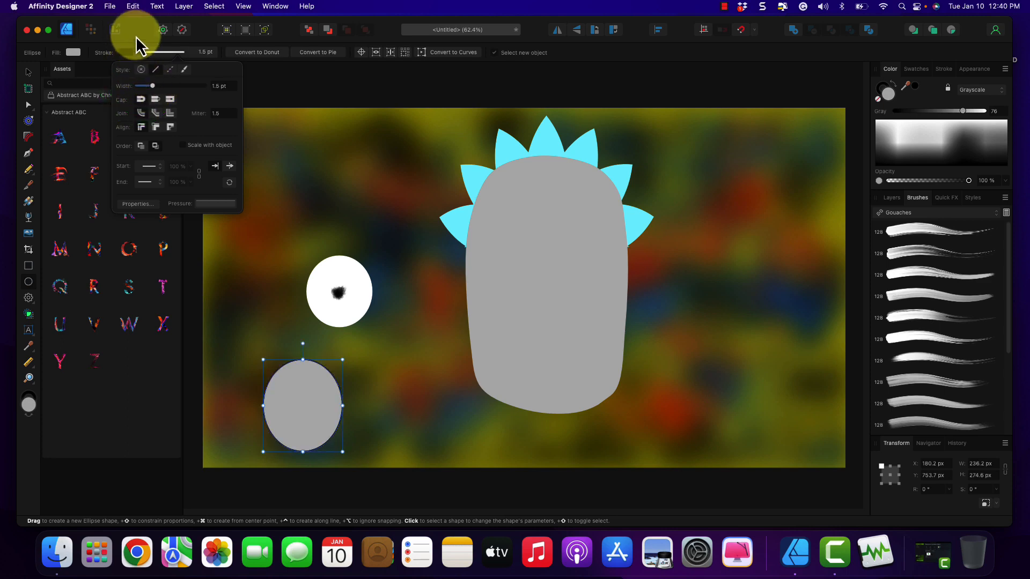
pyautogui.click(138, 34)
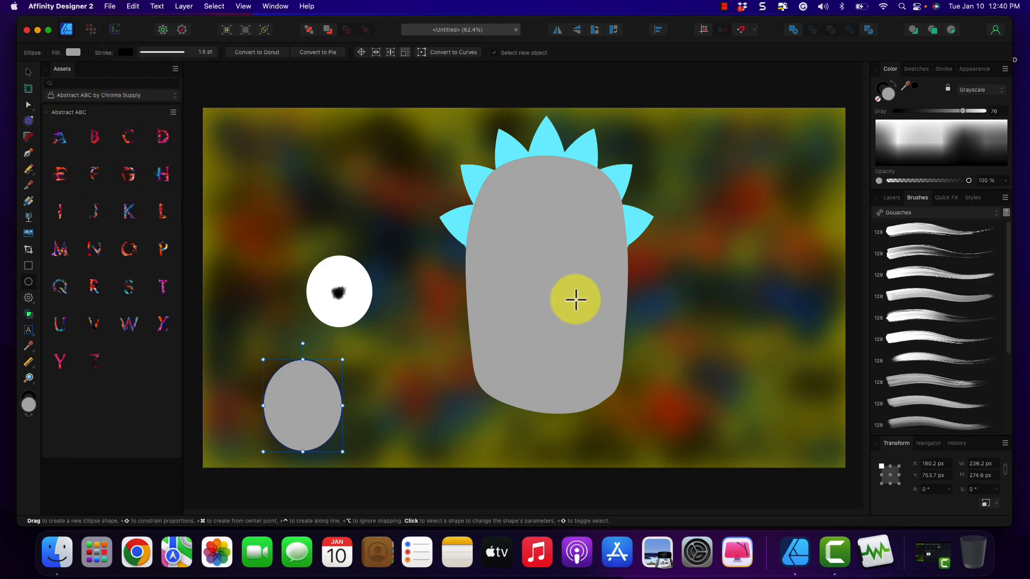
# Nest the grey ellipse inside the white eye layer, widen it to about 356 px and place it over the eye's upper part as an eyelid.
pyautogui.click(891, 198)
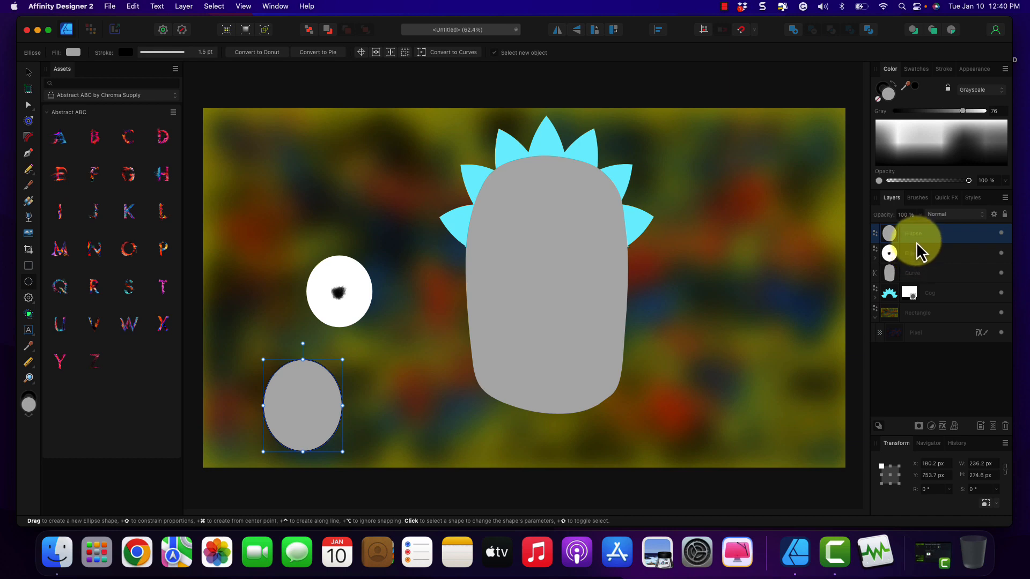
pyautogui.moveTo(913, 234); pyautogui.dragTo(922, 253)
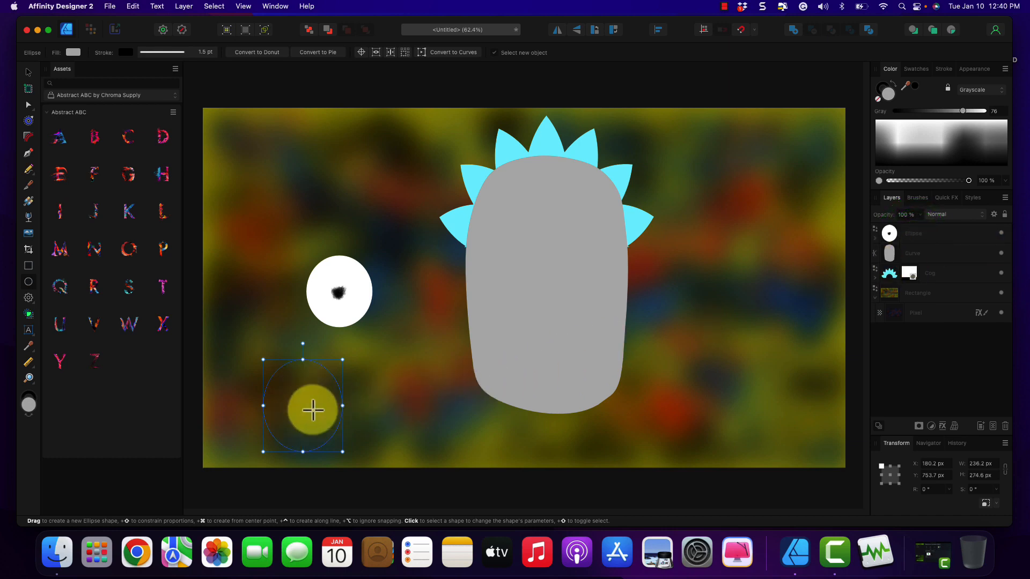
pyautogui.click(27, 73)
pyautogui.click(322, 392)
pyautogui.moveTo(318, 416); pyautogui.dragTo(276, 239)
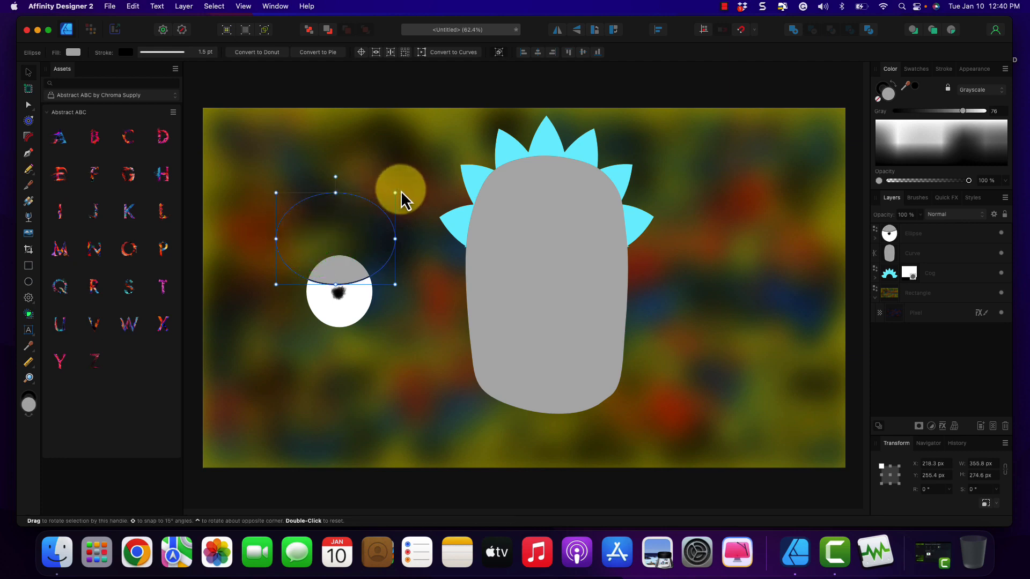
pyautogui.moveTo(346, 230); pyautogui.dragTo(364, 227)
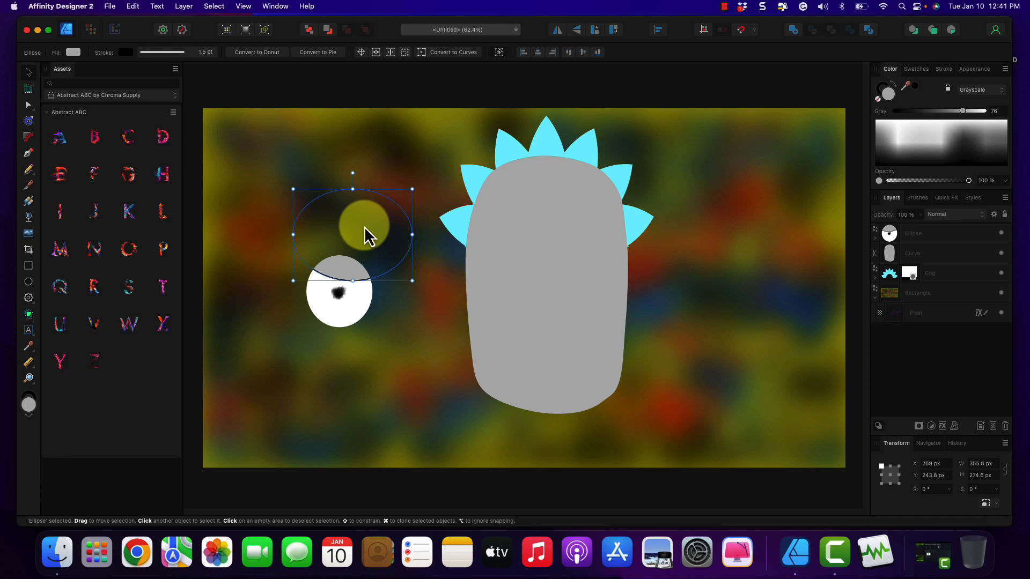
pyautogui.click(392, 315)
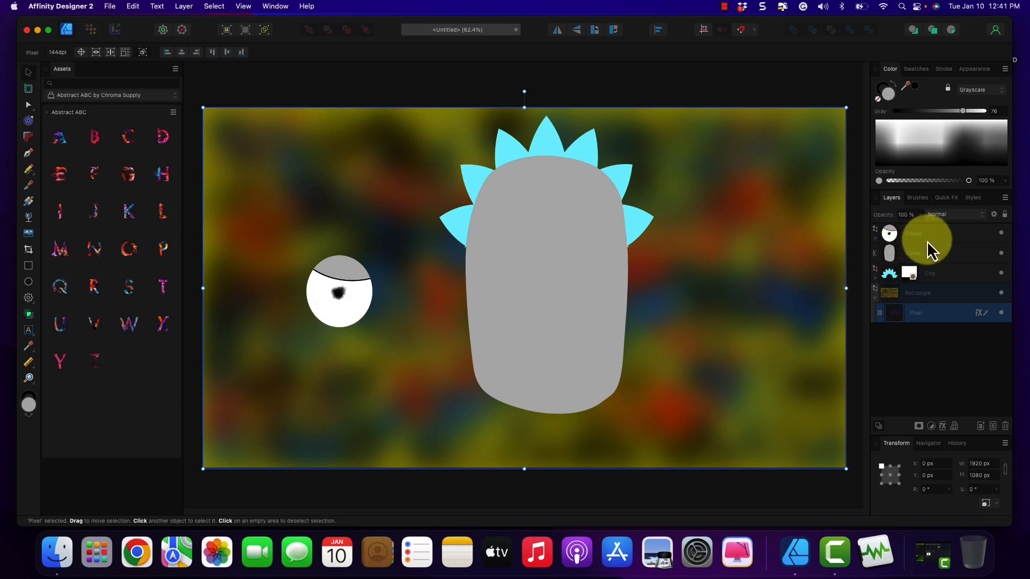
# Give the white eye ellipse a black outline 3 pt wide.
pyautogui.doubleClick(347, 270)
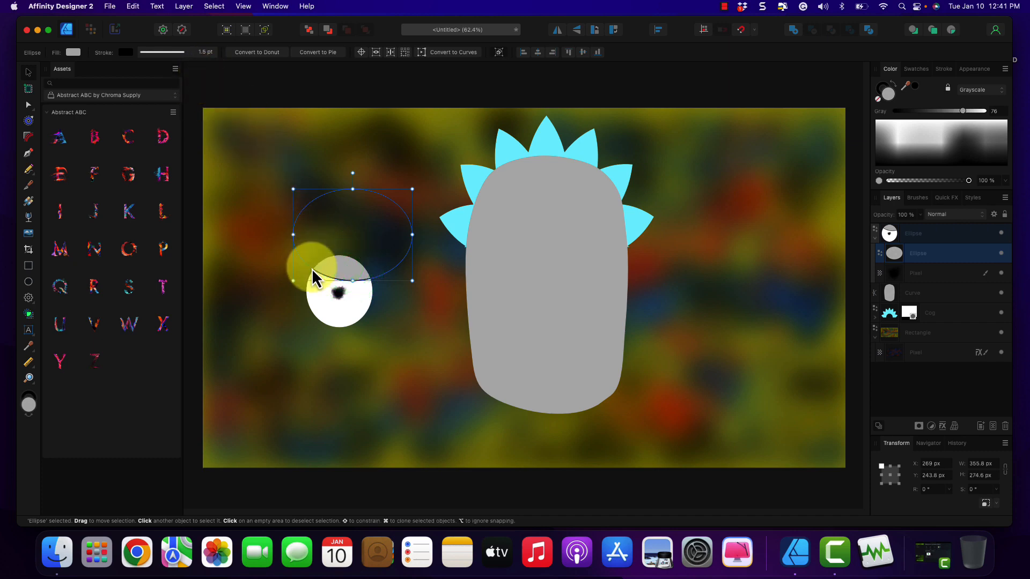
pyautogui.click(337, 317)
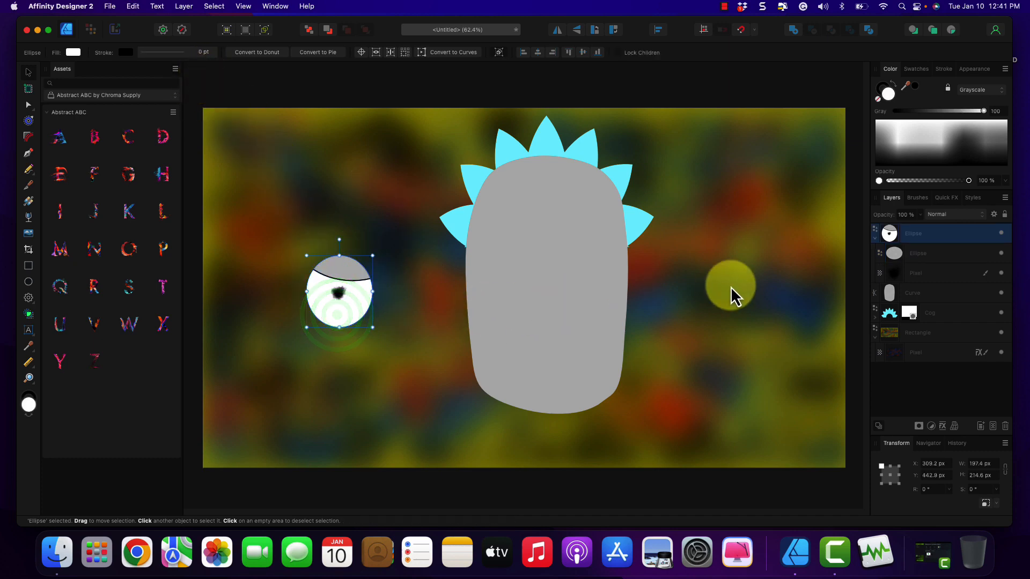
pyautogui.click(166, 50)
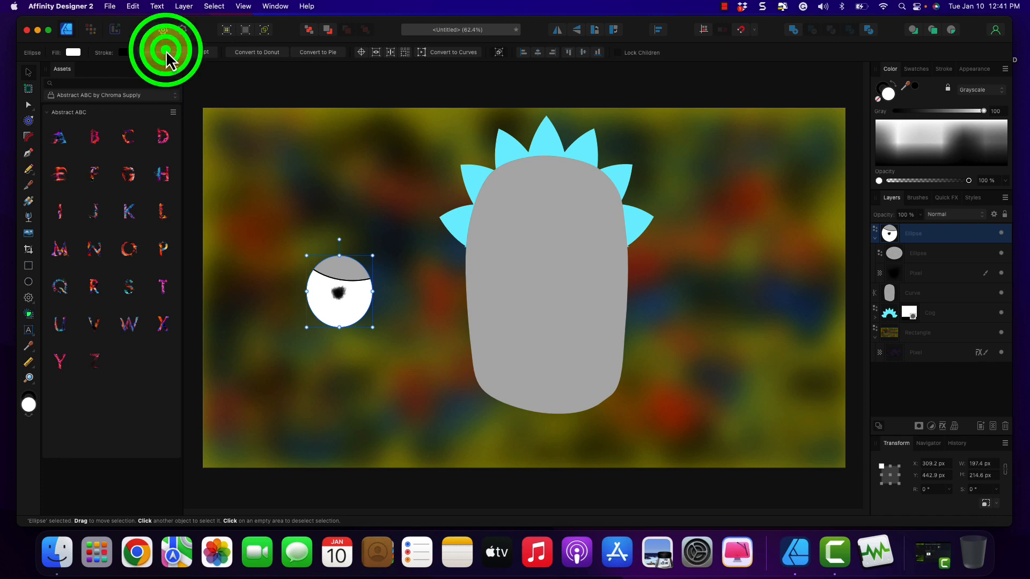
pyautogui.click(137, 87)
pyautogui.moveTo(137, 87); pyautogui.dragTo(157, 89)
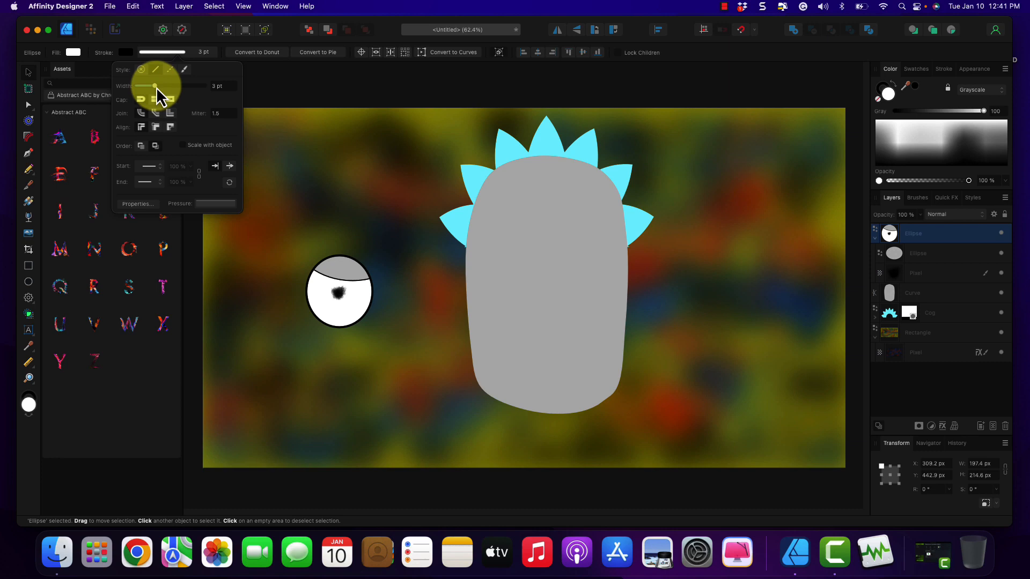
pyautogui.click(359, 179)
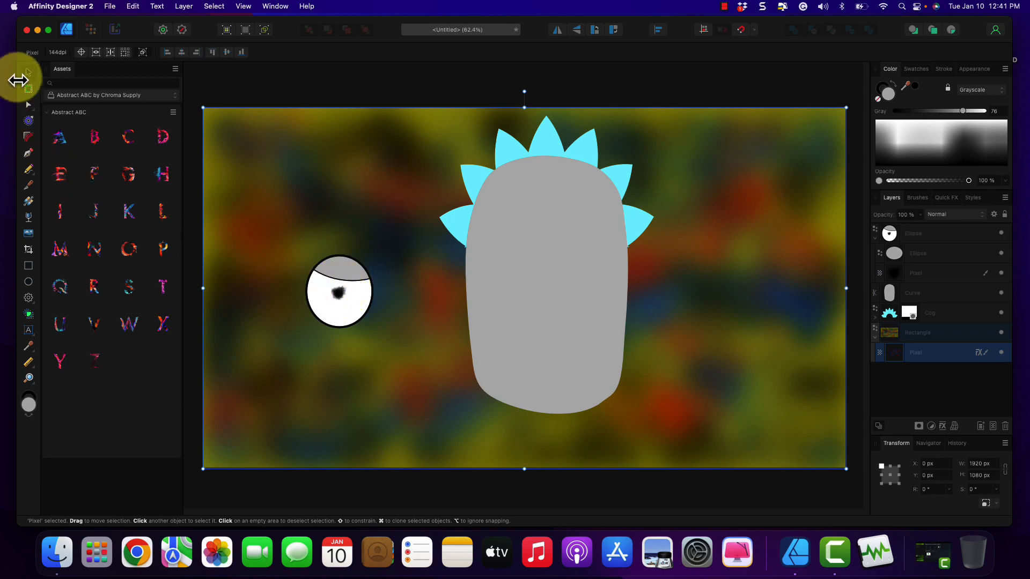
# Collapse the white eye ellipse's layer and rename it "Left eye".
pyautogui.click(875, 237)
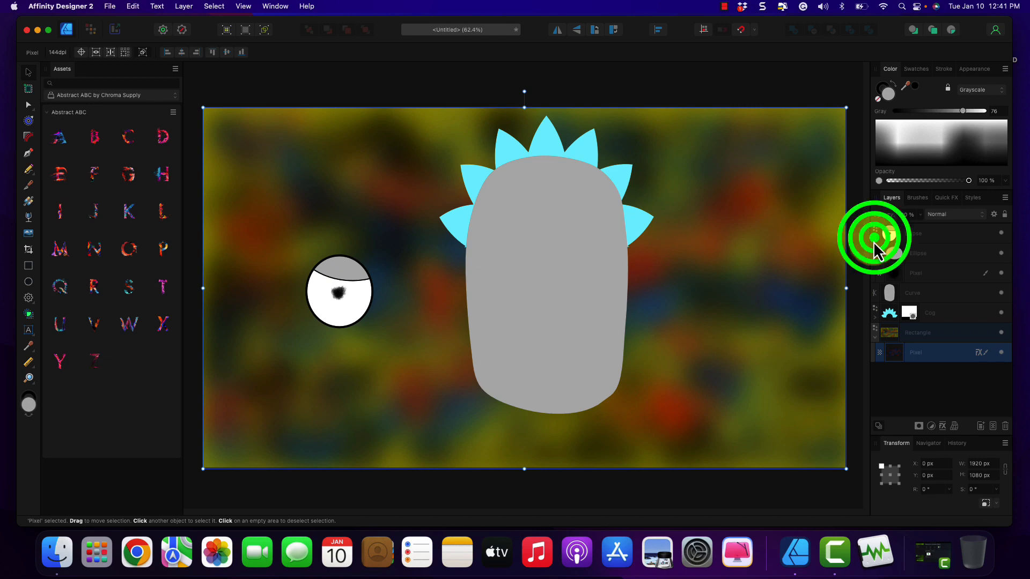
pyautogui.doubleClick(913, 235)
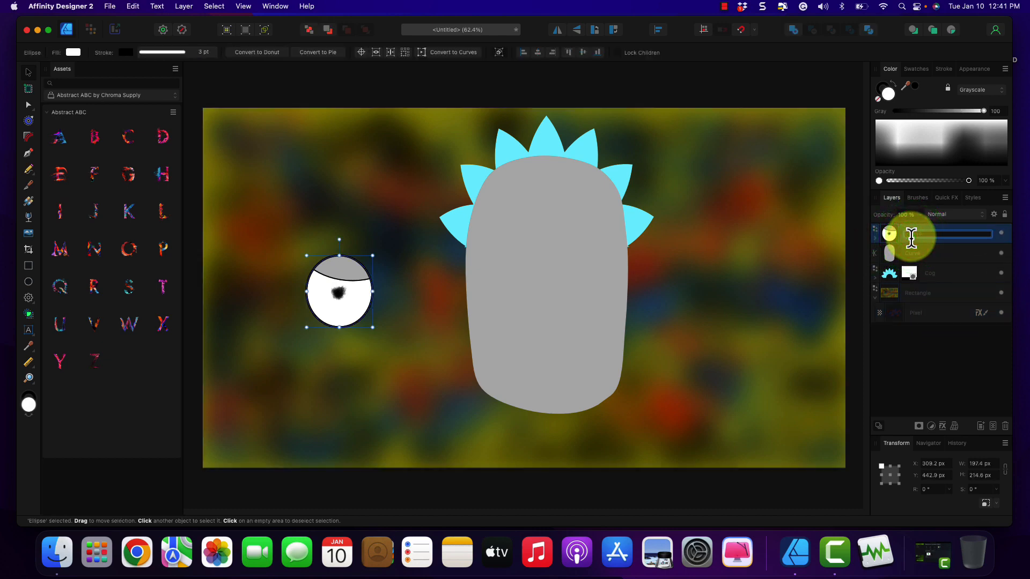
pyautogui.write('Left eye')
pyautogui.press('Return')
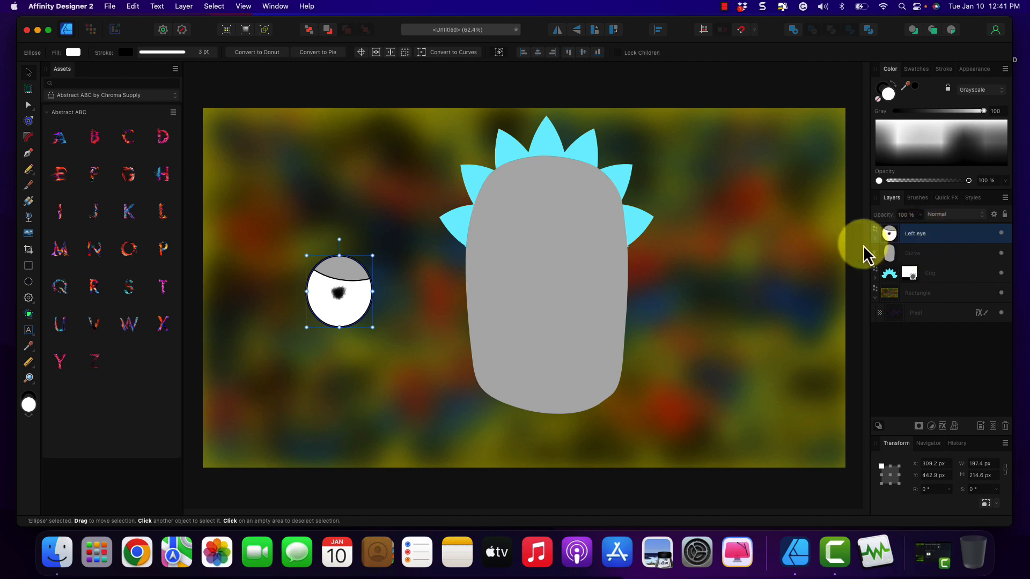
# Copy and paste the left eye, and place the duplicate directly beside the original, between it and the head.
pyautogui.click(336, 314)
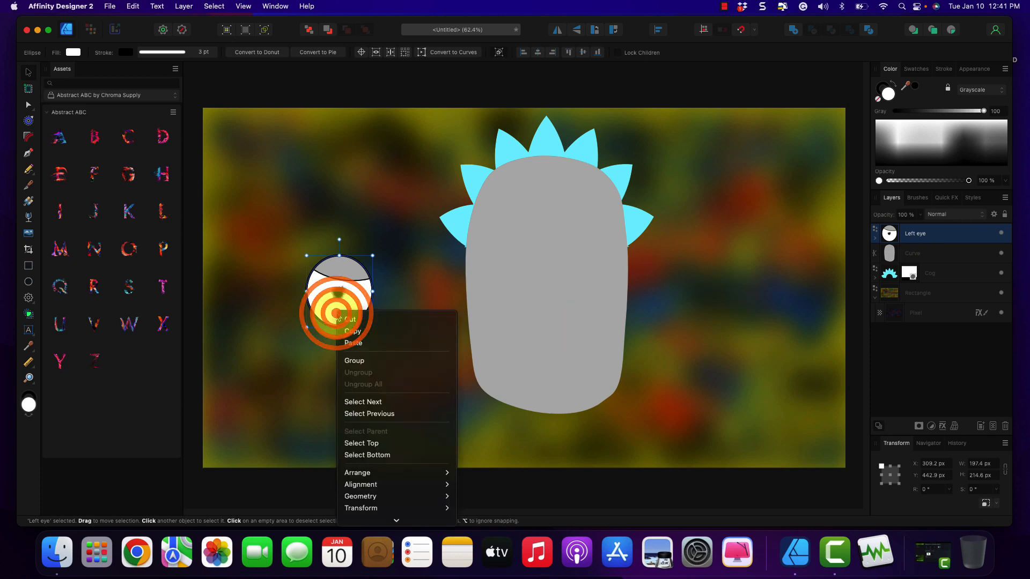
pyautogui.click(348, 331)
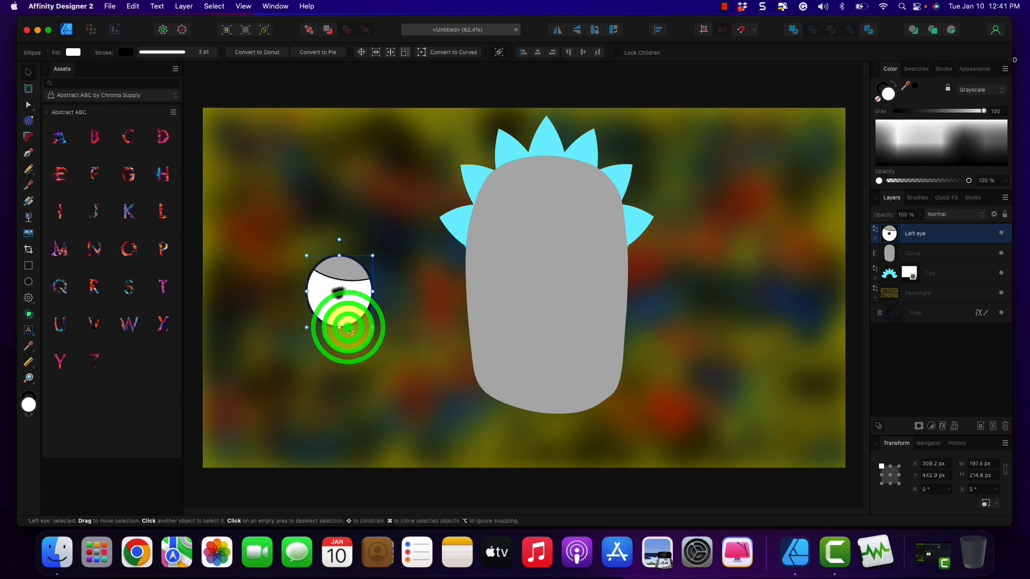
pyautogui.rightClick(375, 366)
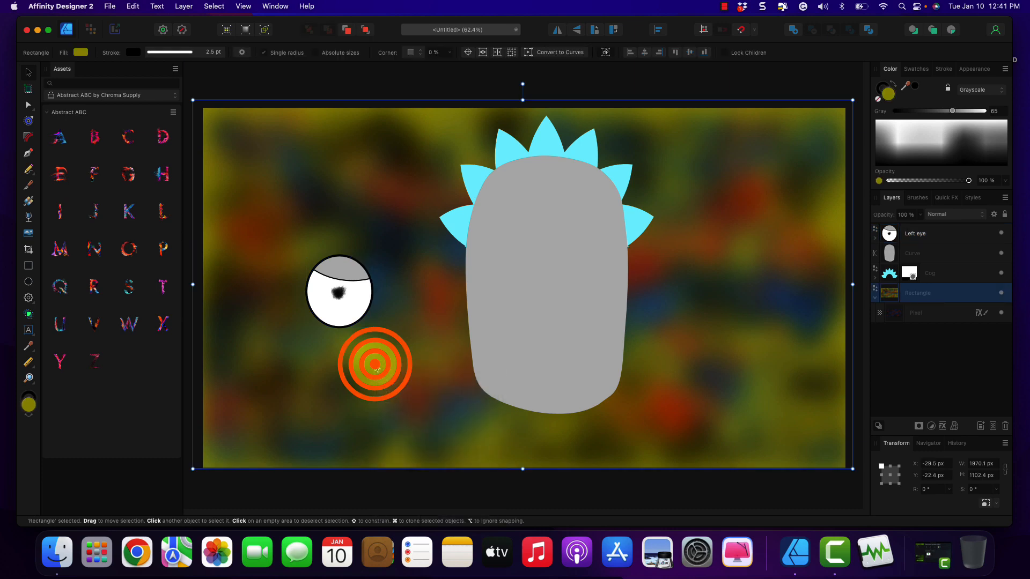
pyautogui.click(392, 394)
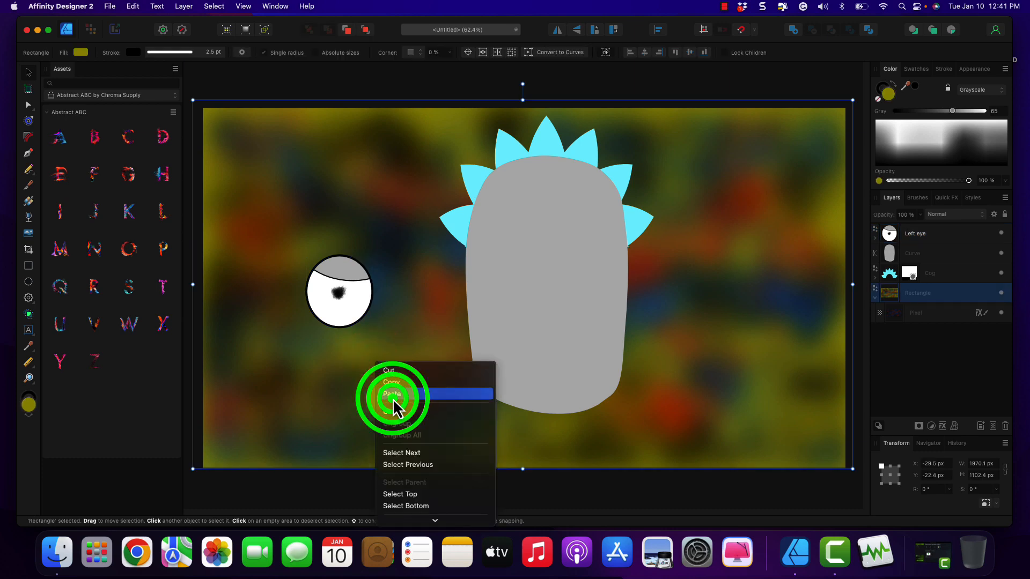
pyautogui.moveTo(354, 316); pyautogui.dragTo(420, 319)
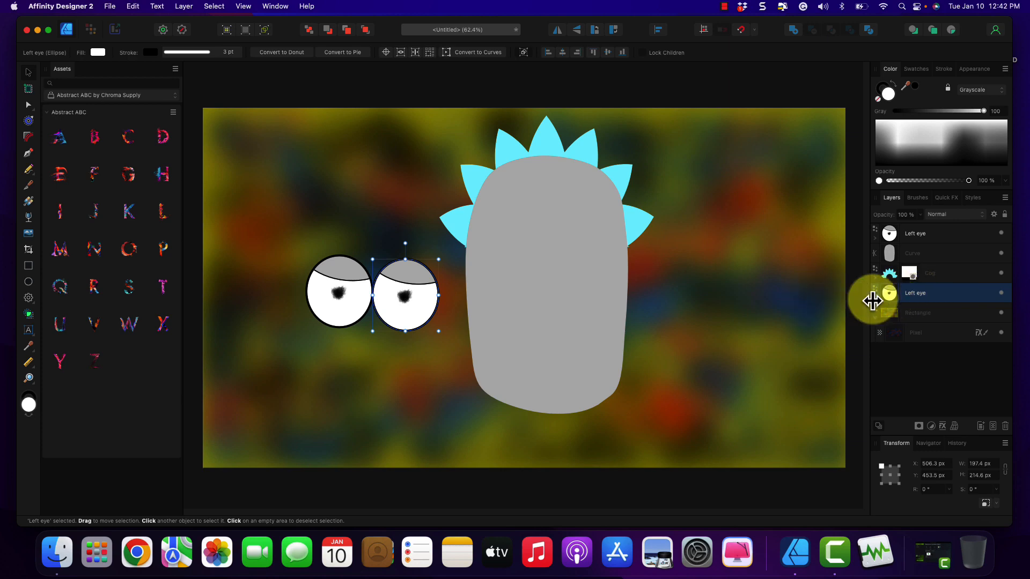
# Rename the duplicated eye's layer "Right eye".
pyautogui.doubleClick(913, 294)
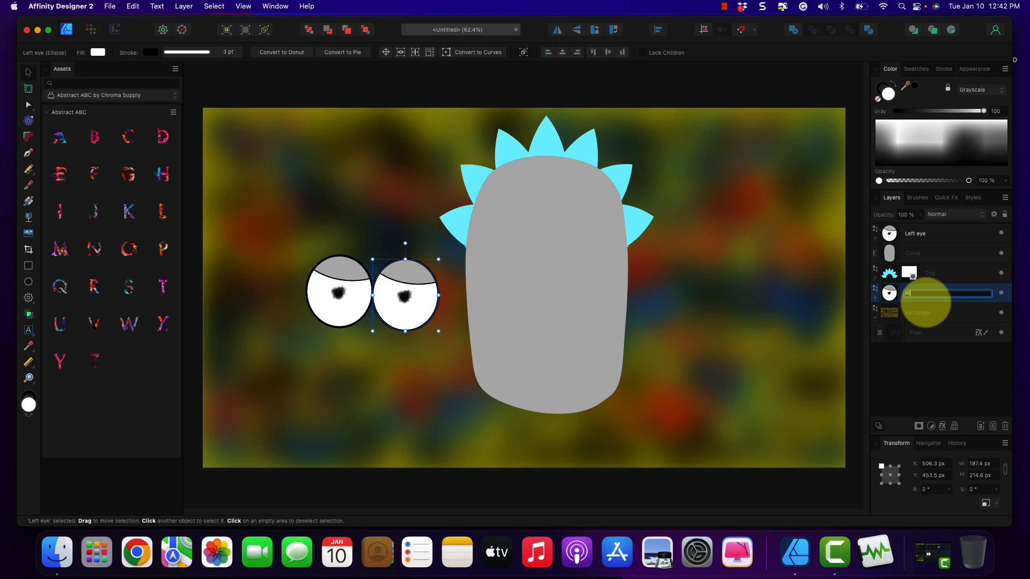
pyautogui.write('Right eye')
pyautogui.press('Return')
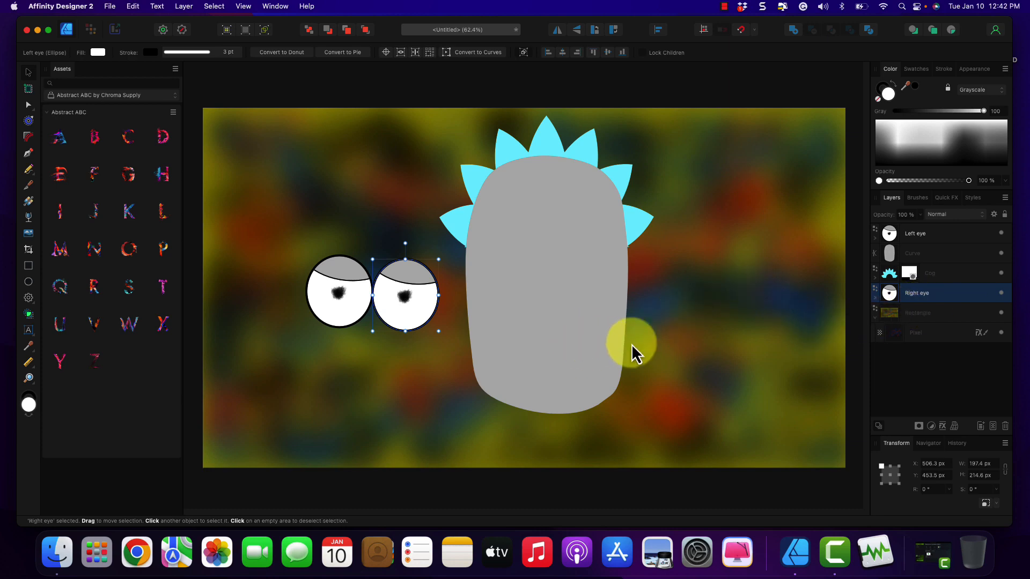
# Move the Right eye layer up the stack to sit directly below the Left eye layer.
pyautogui.click(874, 300)
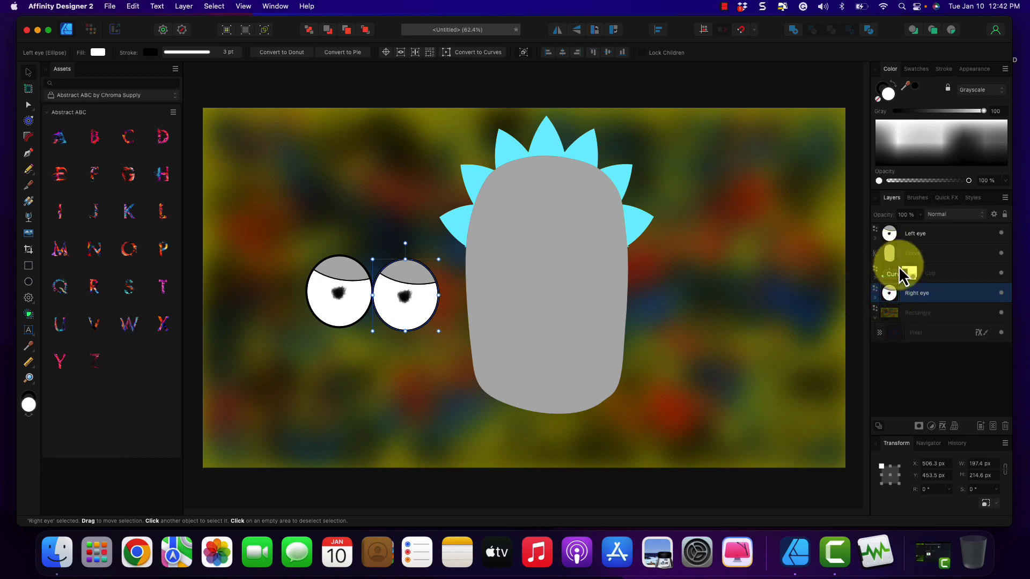
pyautogui.click(903, 296)
pyautogui.moveTo(904, 296); pyautogui.dragTo(878, 261)
# Shift the right eye's nested eyelid ellipse toward the left eye, to about X 380 px, so the lid slopes the opposite way.
pyautogui.click(875, 258)
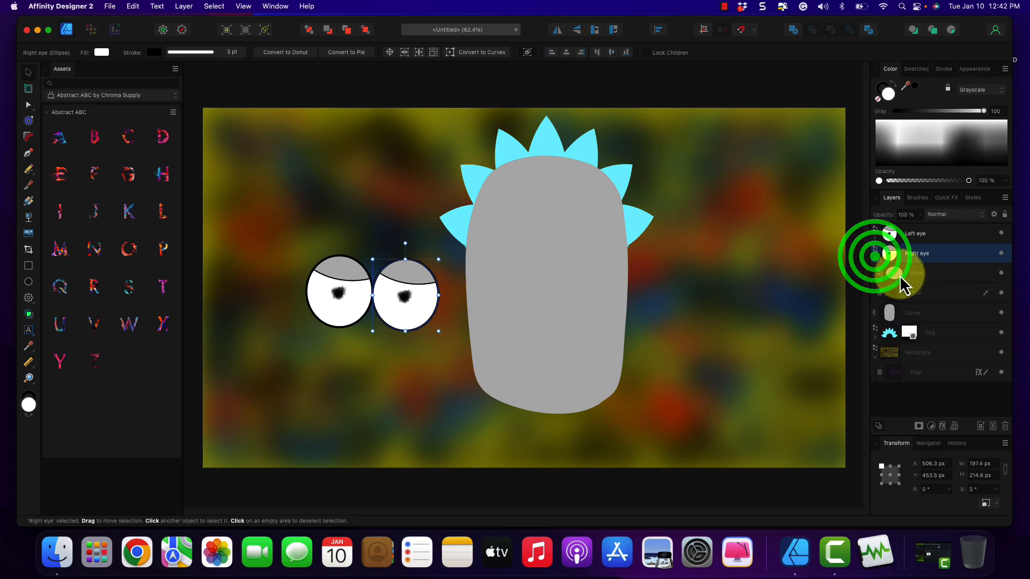
pyautogui.click(906, 277)
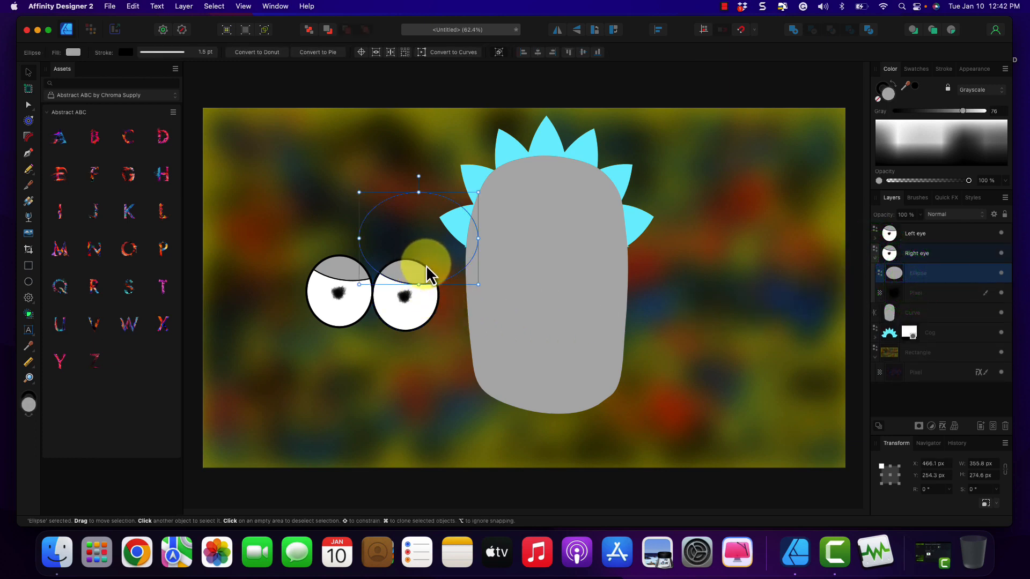
pyautogui.moveTo(426, 265); pyautogui.dragTo(397, 264)
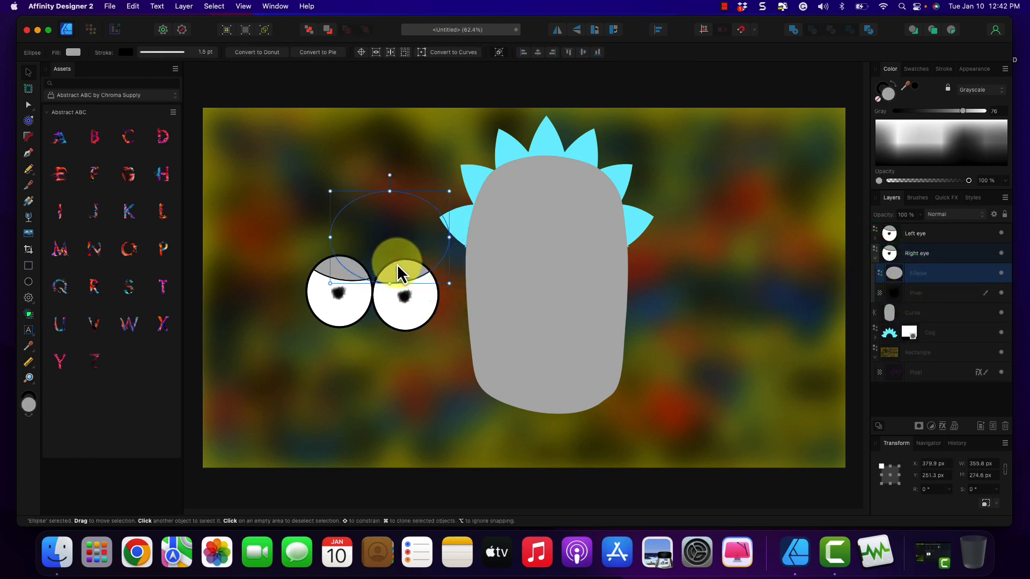
pyautogui.click(264, 274)
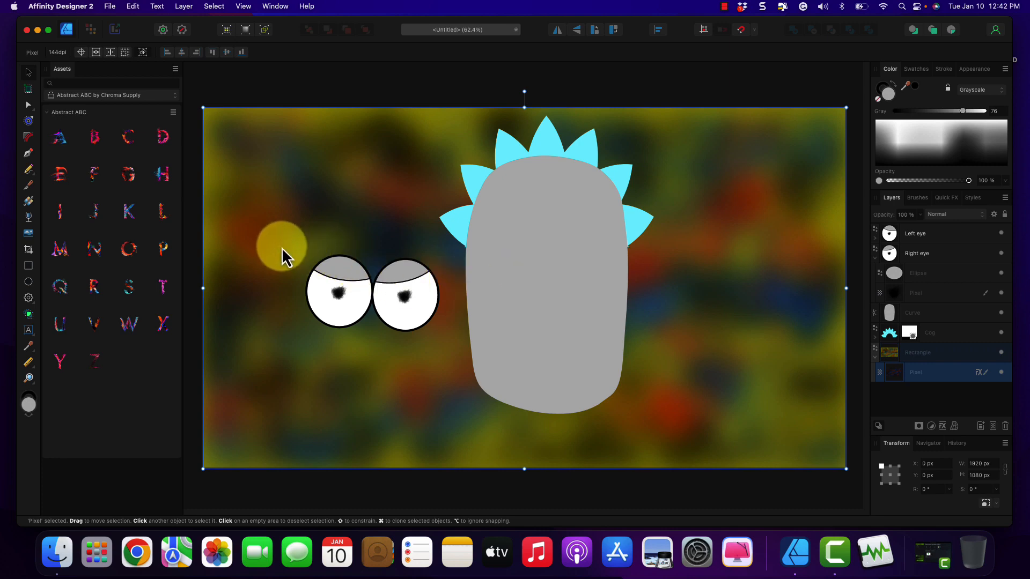
# Move the right eye toward the left eye, to about X 474 px, Y 437 px, so it tucks partly behind it.
pyautogui.click(421, 317)
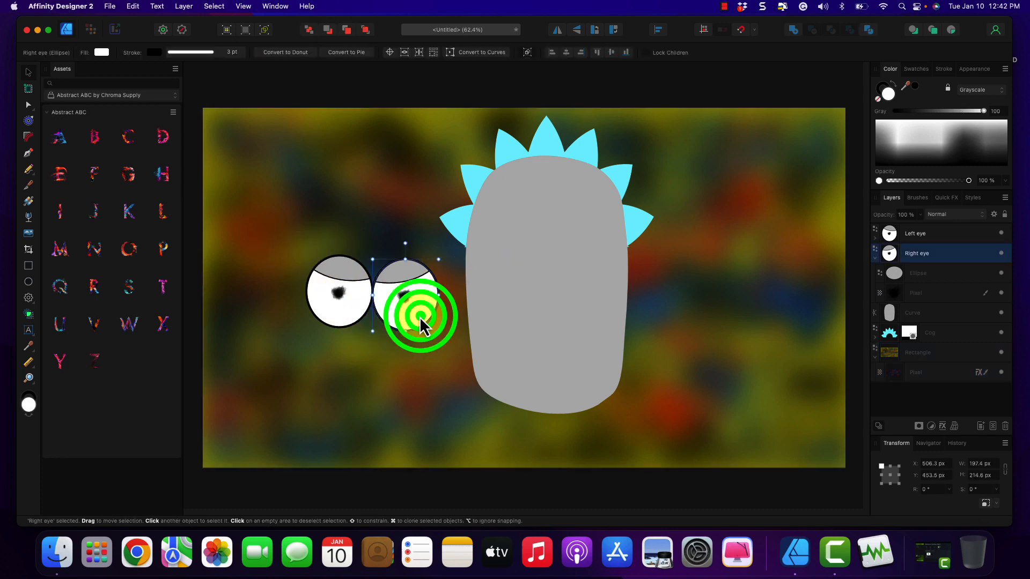
pyautogui.moveTo(408, 313); pyautogui.dragTo(411, 312)
pyautogui.click(285, 225)
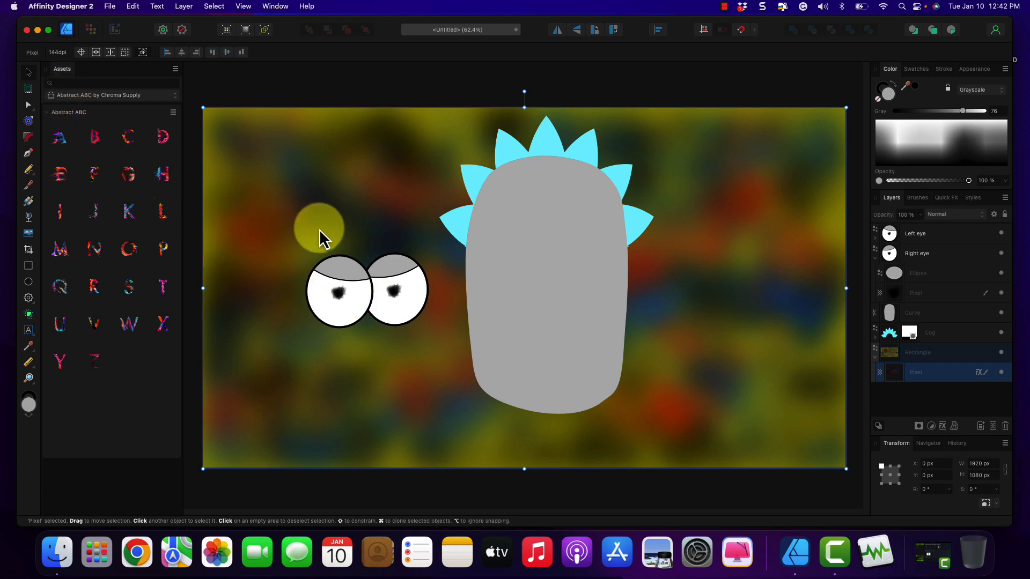
pyautogui.click(350, 301)
pyautogui.click(401, 309)
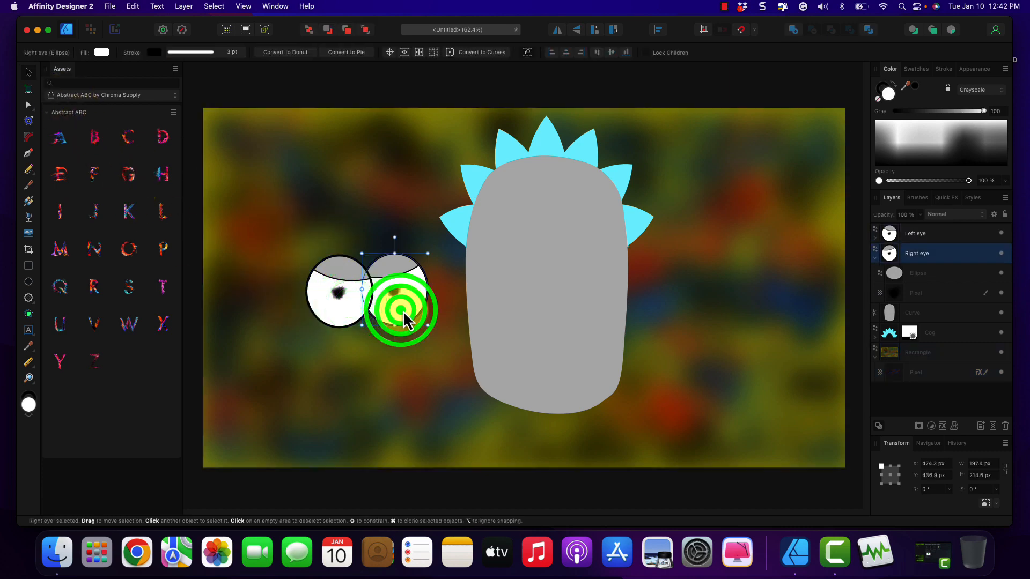
pyautogui.click(322, 306)
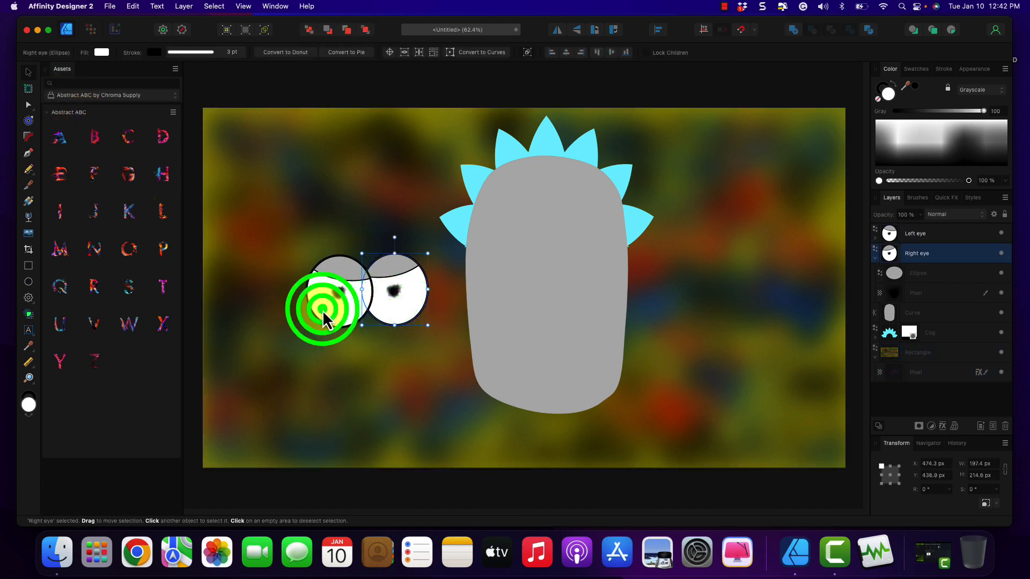
pyautogui.click(298, 250)
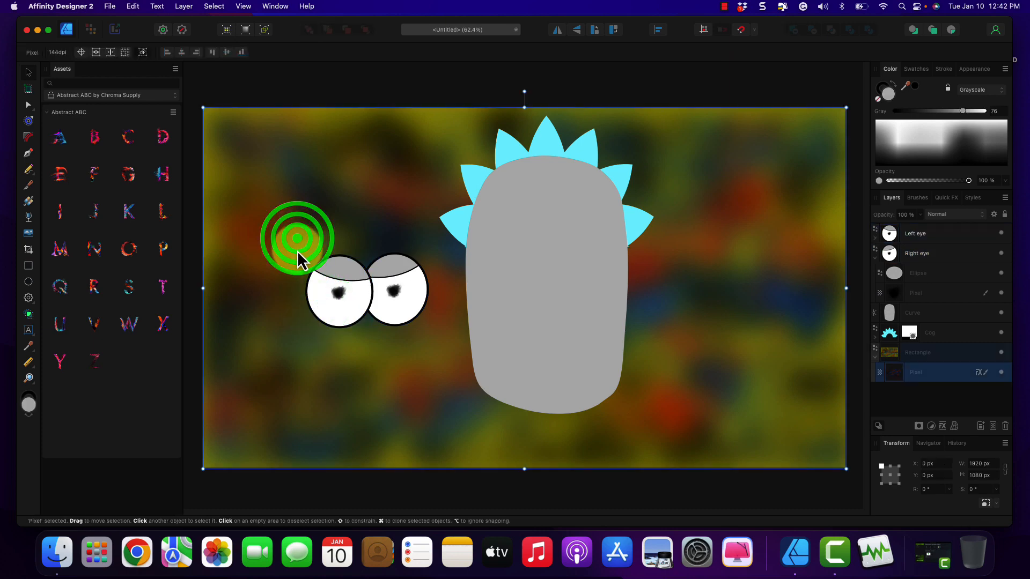
pyautogui.moveTo(292, 250); pyautogui.dragTo(353, 292)
pyautogui.press('super+z')
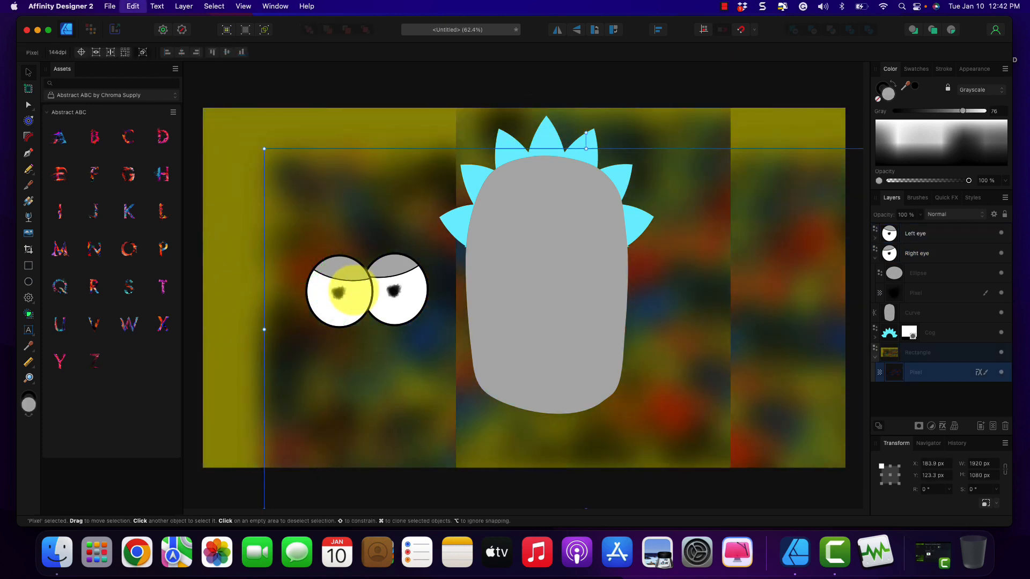
pyautogui.click(342, 91)
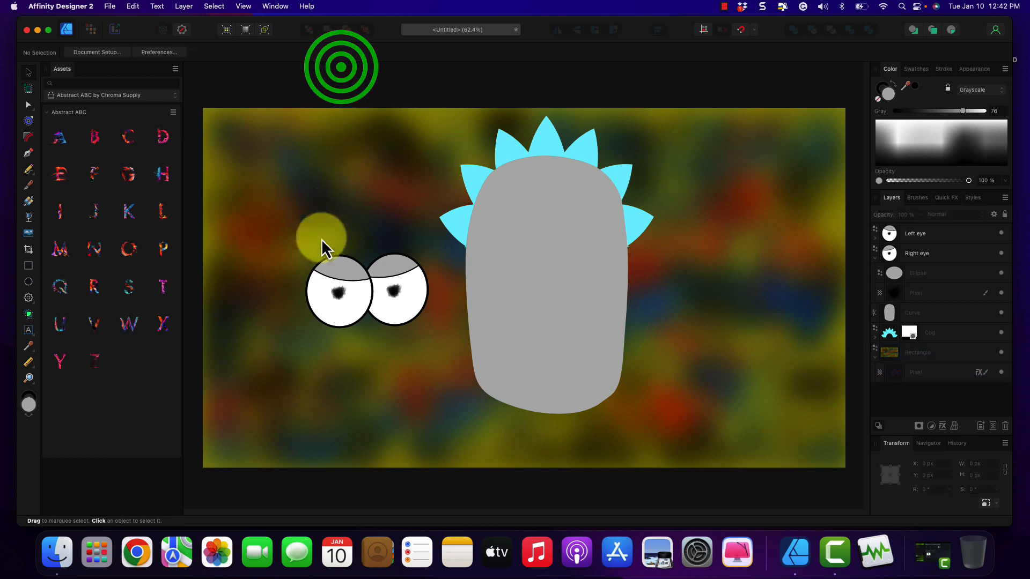
pyautogui.moveTo(287, 241); pyautogui.dragTo(310, 259)
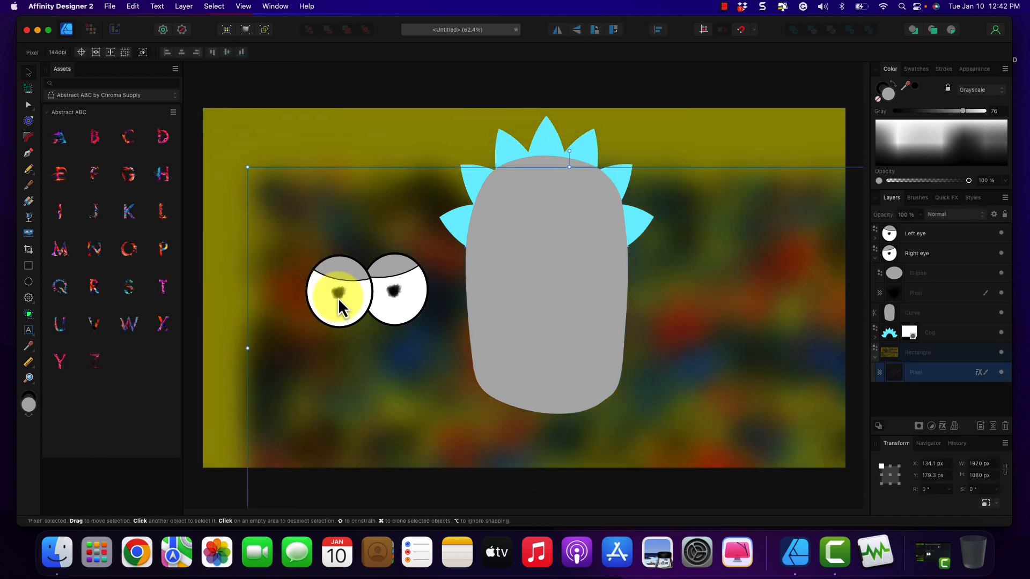
pyautogui.press('super+z')
# Select both eyes, scale them down to about 281 × 172 px overall, and place them on the upper part of the head.
pyautogui.click(948, 253)
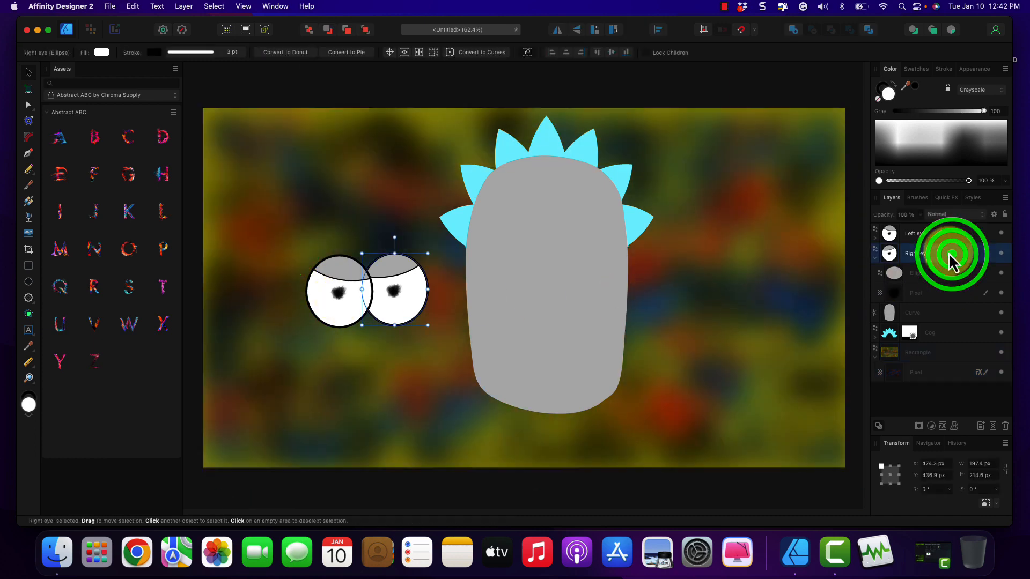
pyautogui.keyDown('shift'); pyautogui.click(950, 235); pyautogui.keyUp('shift')
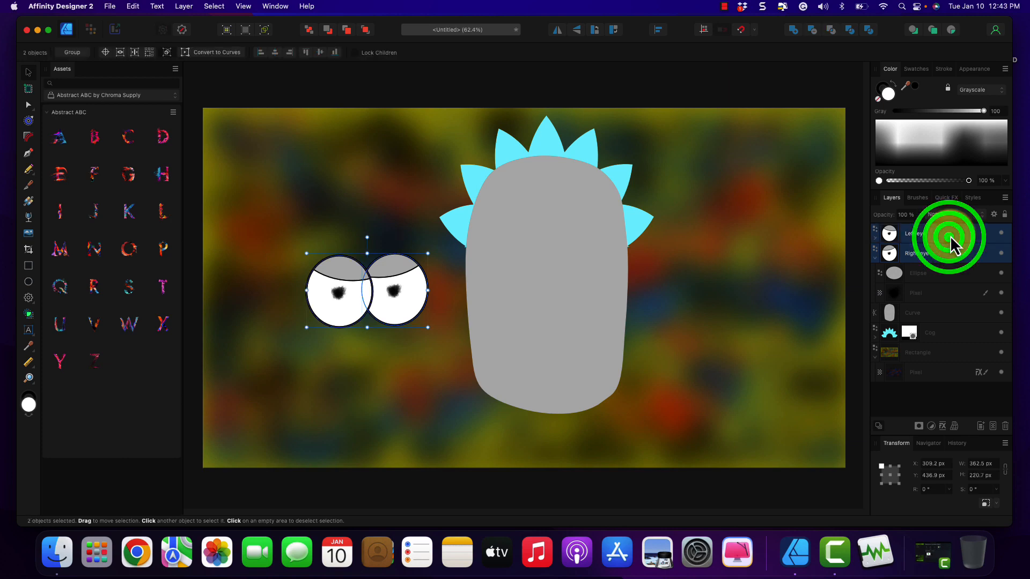
pyautogui.moveTo(354, 318); pyautogui.dragTo(585, 257)
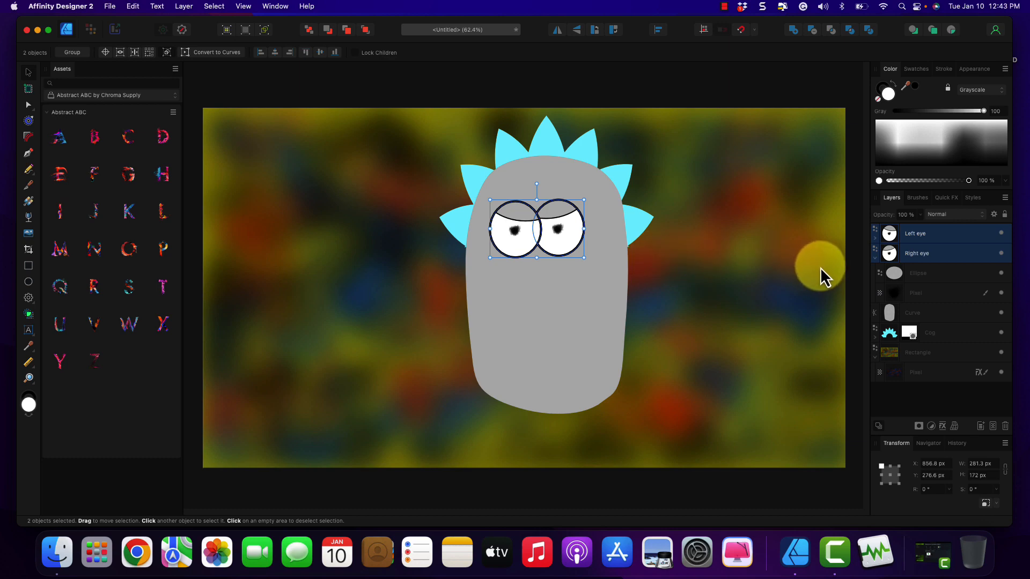
# Separate the right eye from the left by moving it to about X 1011 px, Y 280 px, so their outlines just meet.
pyautogui.click(913, 253)
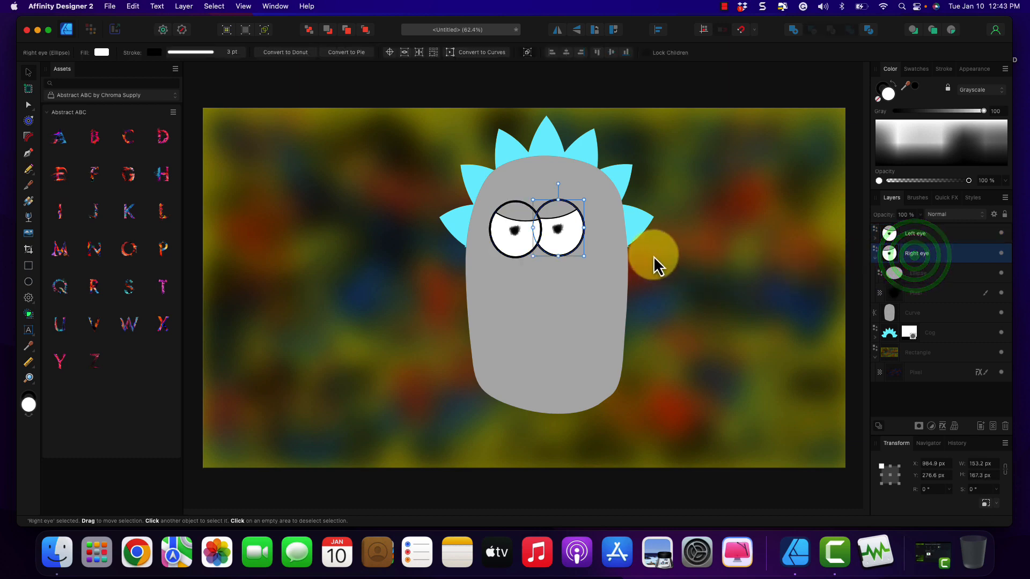
pyautogui.moveTo(562, 244); pyautogui.dragTo(572, 245)
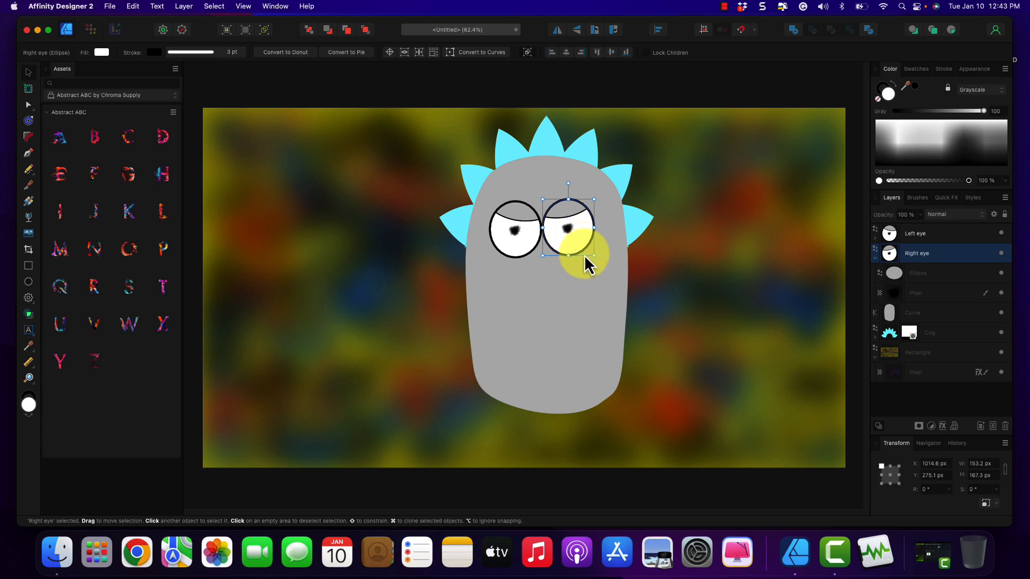
pyautogui.moveTo(568, 248); pyautogui.dragTo(570, 255)
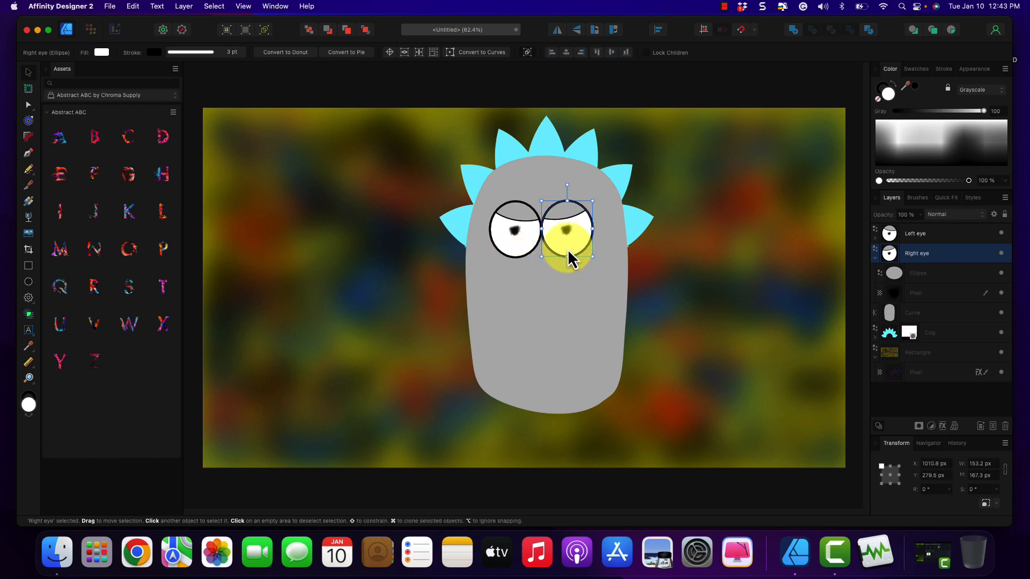
pyautogui.click(478, 193)
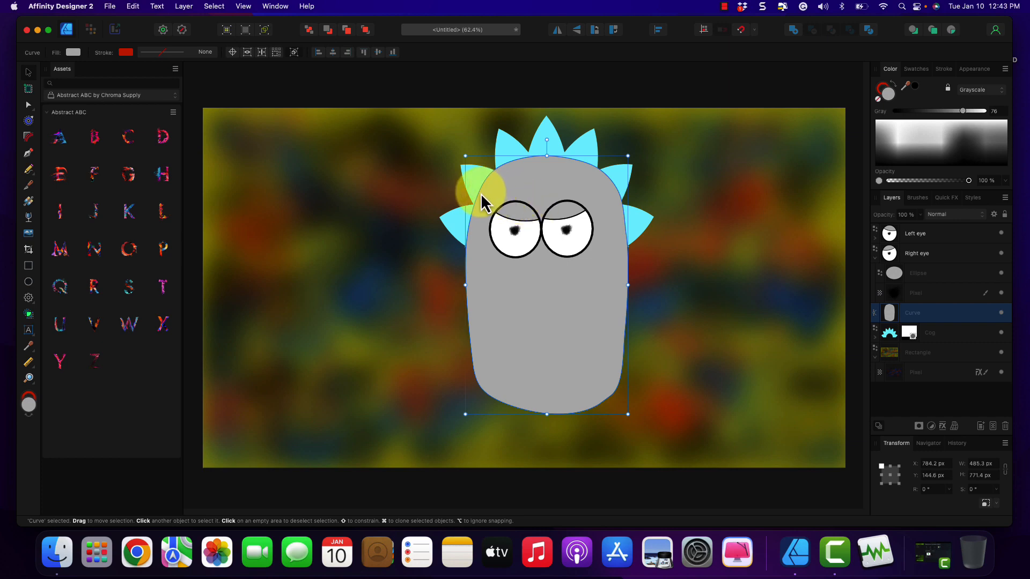
pyautogui.moveTo(481, 195); pyautogui.dragTo(519, 227)
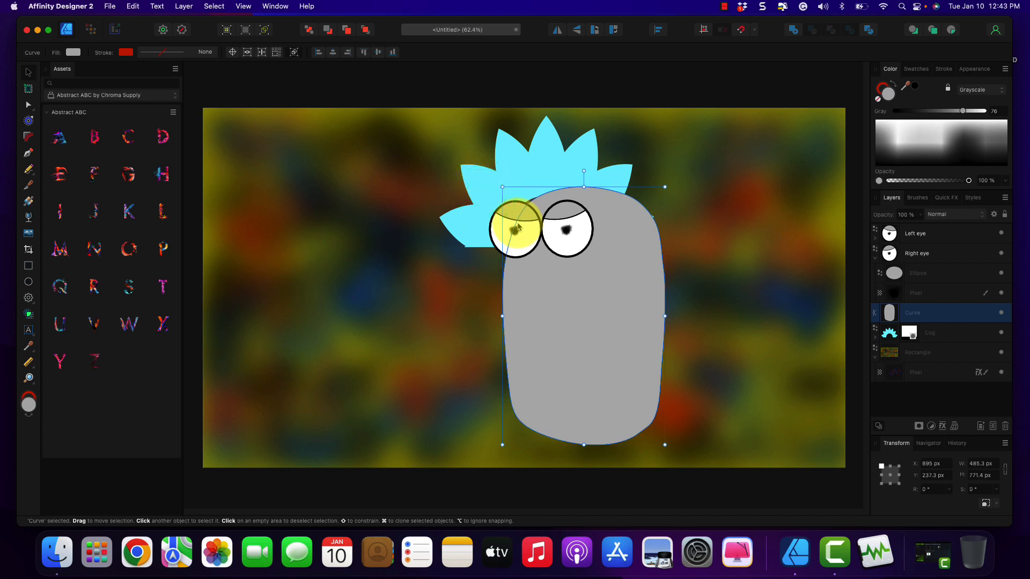
pyautogui.press('super+z')
pyautogui.click(695, 237)
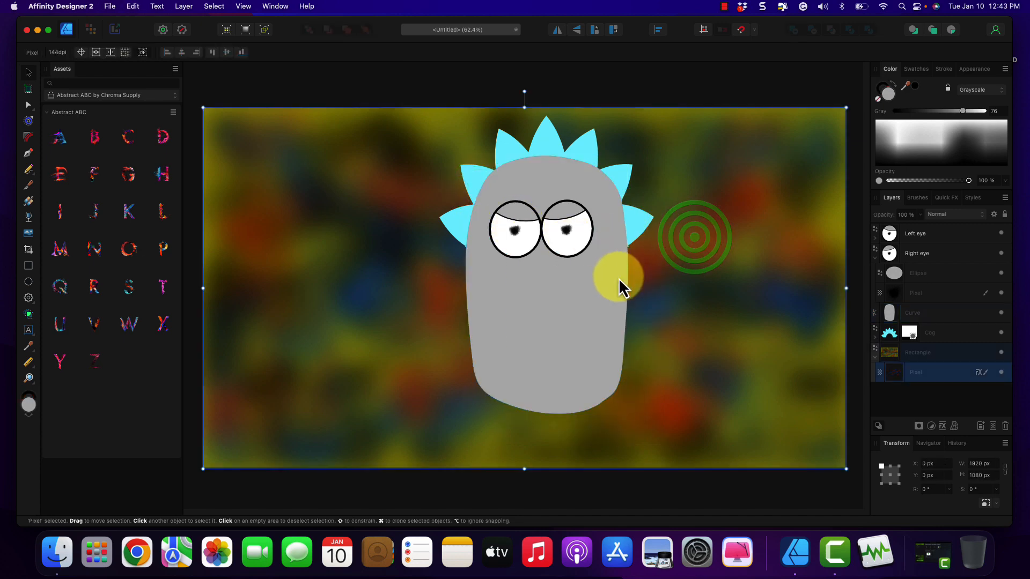
# Enlarge both eyes together to about 348 × 187 px and shift them toward the head's right edge, to about X 942 px.
pyautogui.click(918, 256)
pyautogui.keyDown('shift'); pyautogui.click(920, 239); pyautogui.keyUp('shift')
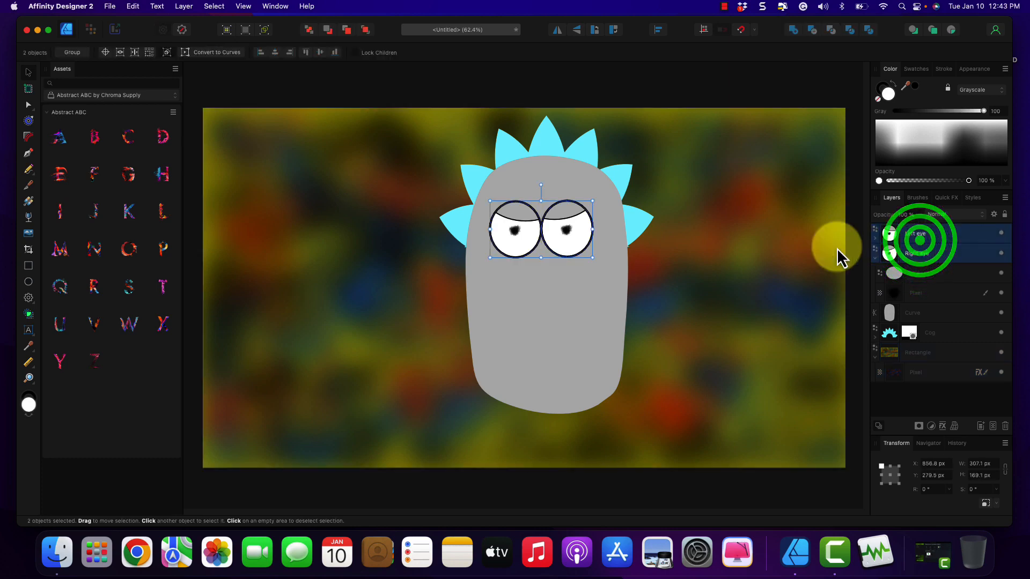
pyautogui.moveTo(564, 243); pyautogui.dragTo(609, 252)
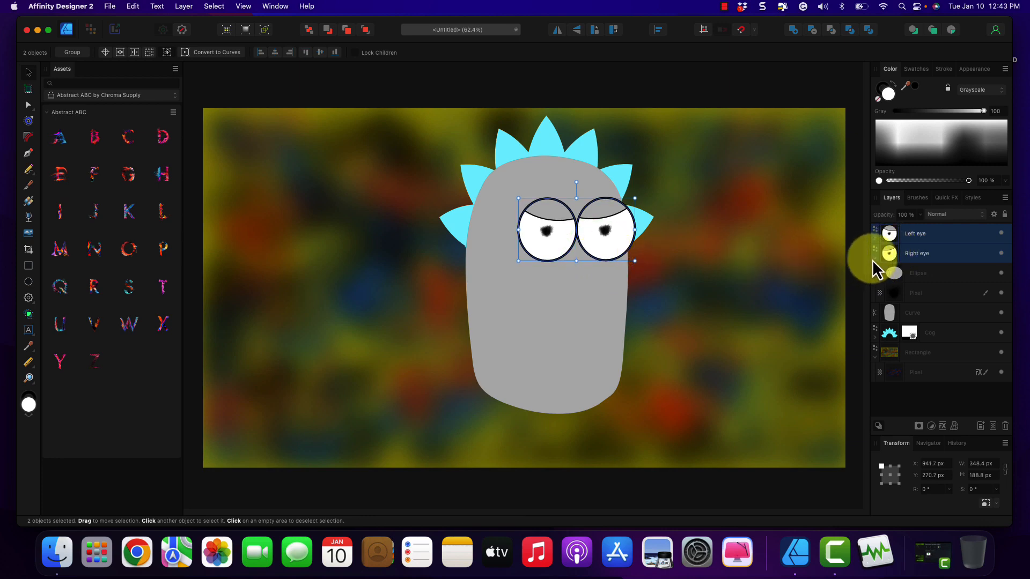
# Select both nested pupil layers, resize them to about 192 × 38 px overall, and shift them right within the eyes to about X 1058 px.
pyautogui.click(875, 238)
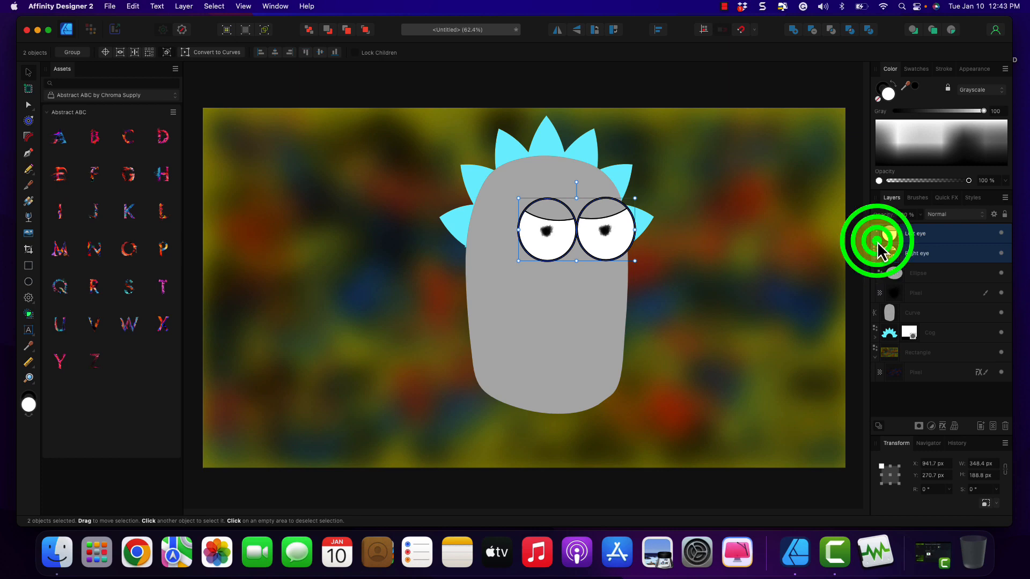
pyautogui.click(876, 301)
pyautogui.click(876, 301)
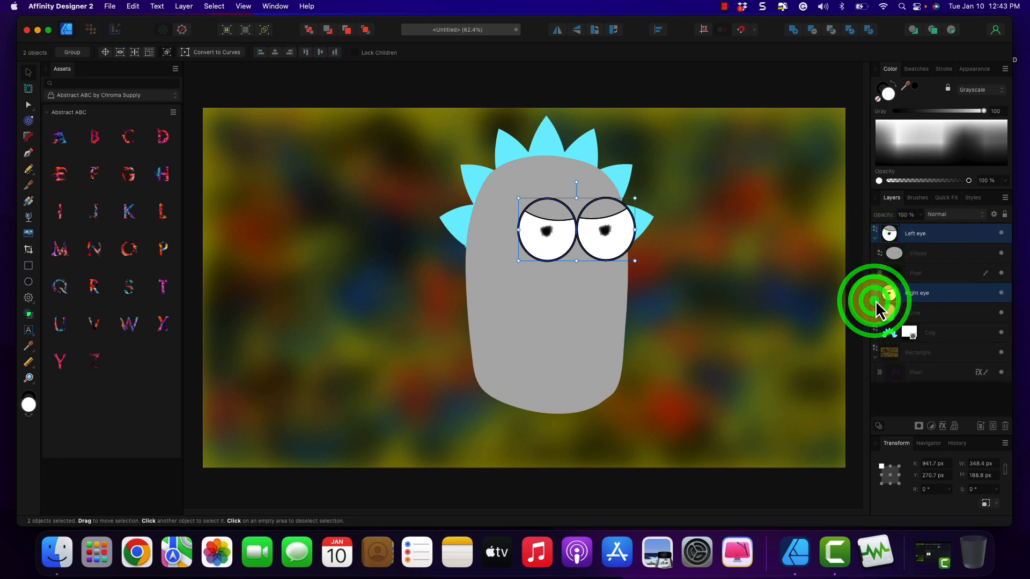
pyautogui.click(876, 300)
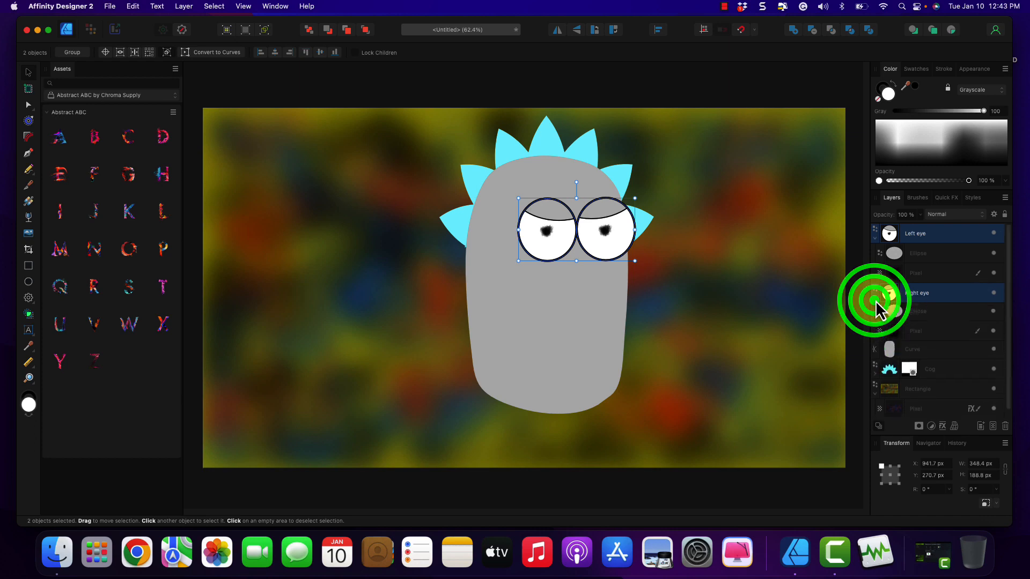
pyautogui.click(922, 275)
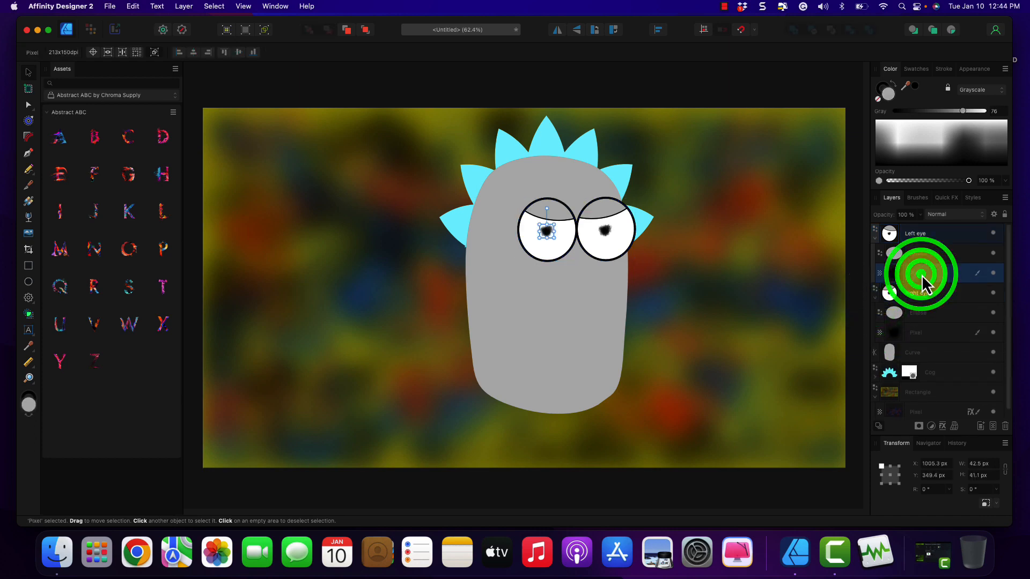
pyautogui.keyDown('super'); pyautogui.click(937, 333); pyautogui.keyUp('super')
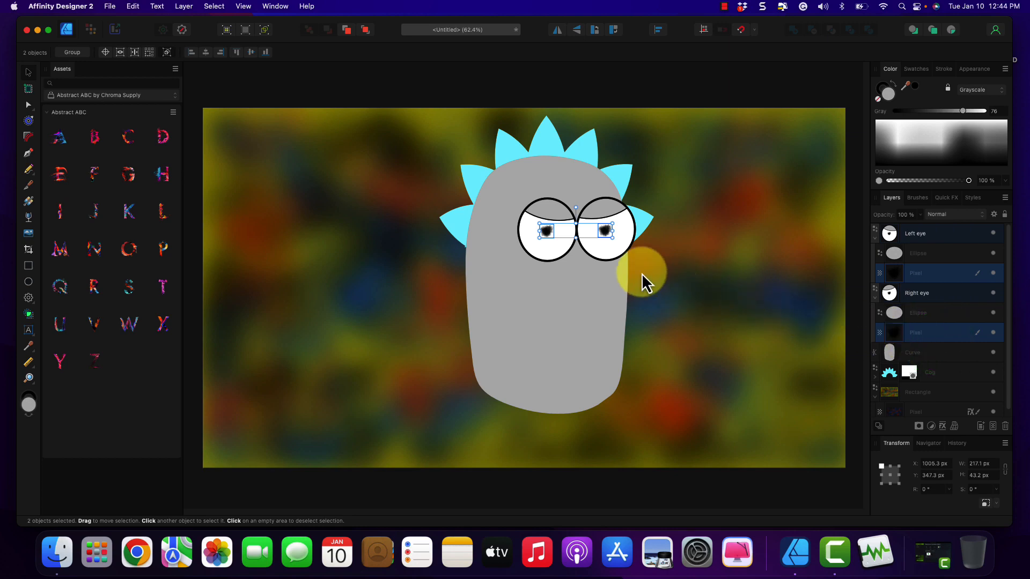
pyautogui.moveTo(613, 238); pyautogui.dragTo(605, 234)
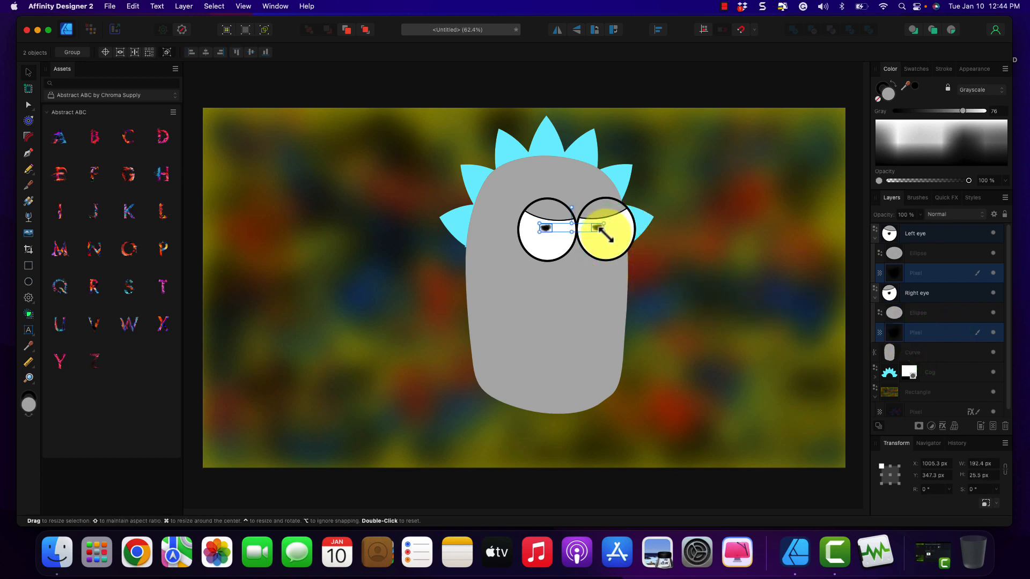
pyautogui.click(572, 234)
pyautogui.moveTo(571, 234); pyautogui.dragTo(598, 237)
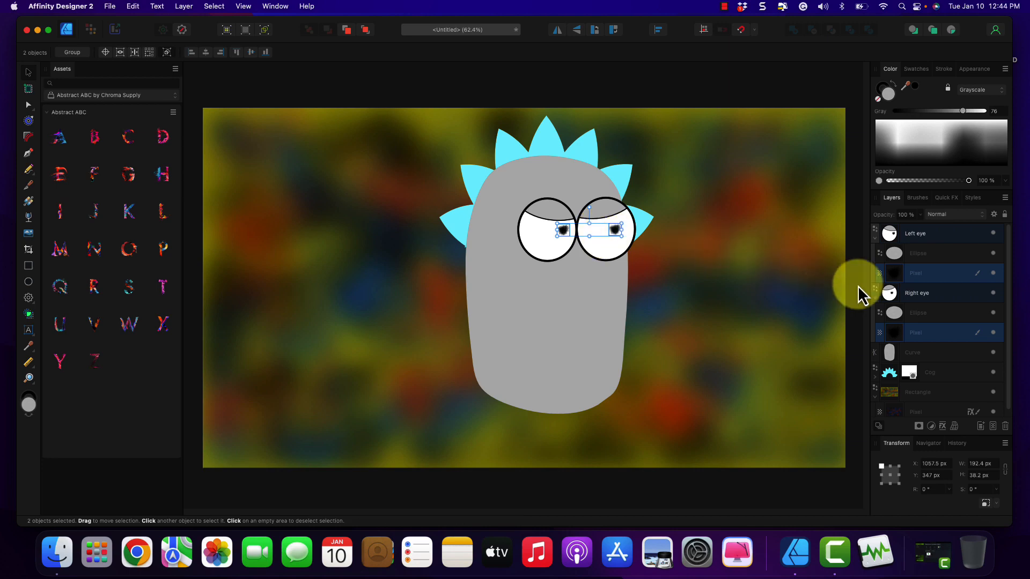
# Nudge the right eye's pupil farther right, to about X 1232 px, Y 344 px, and collapse both eye layers.
pyautogui.click(926, 329)
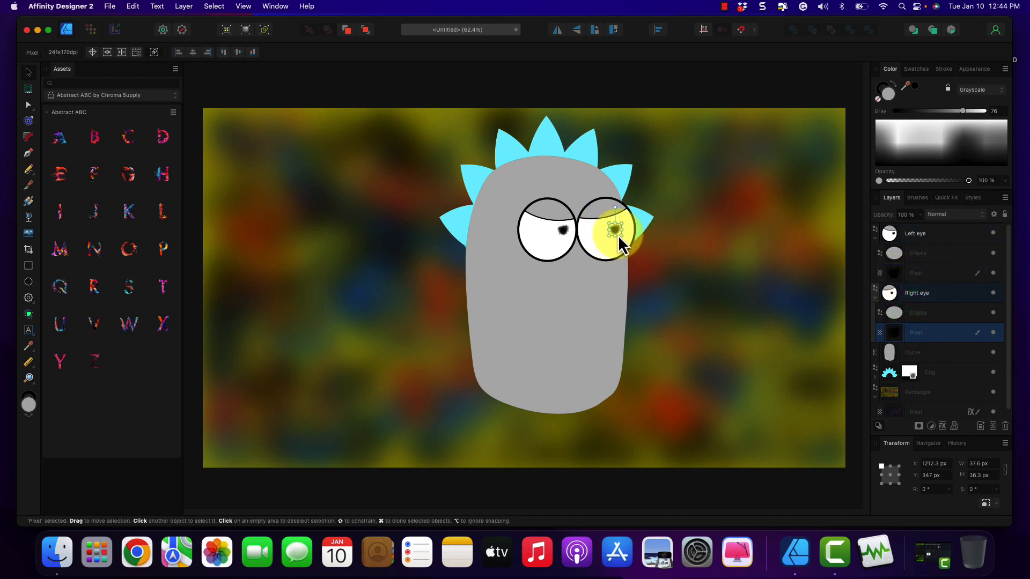
pyautogui.moveTo(618, 235); pyautogui.dragTo(624, 234)
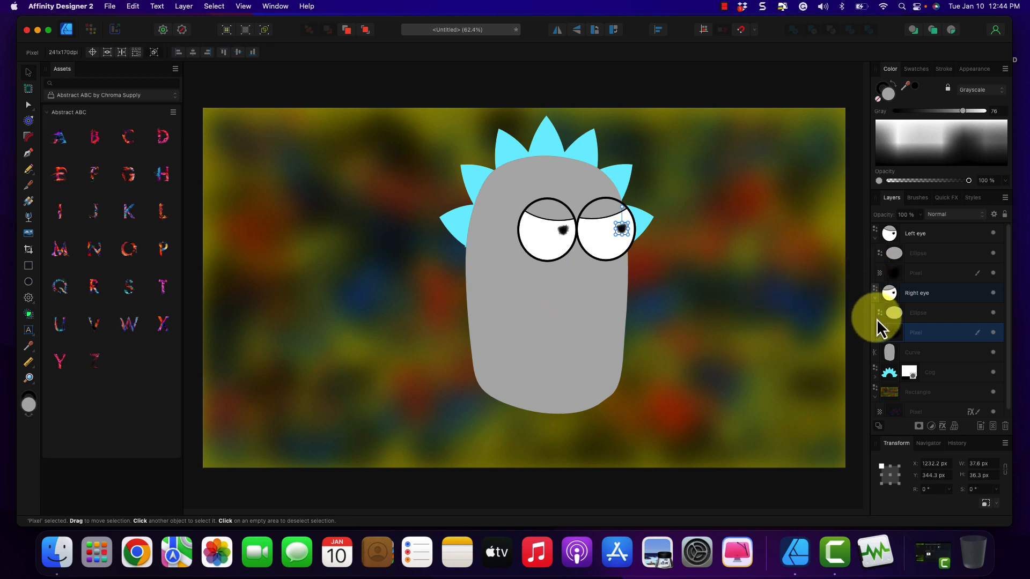
pyautogui.click(875, 298)
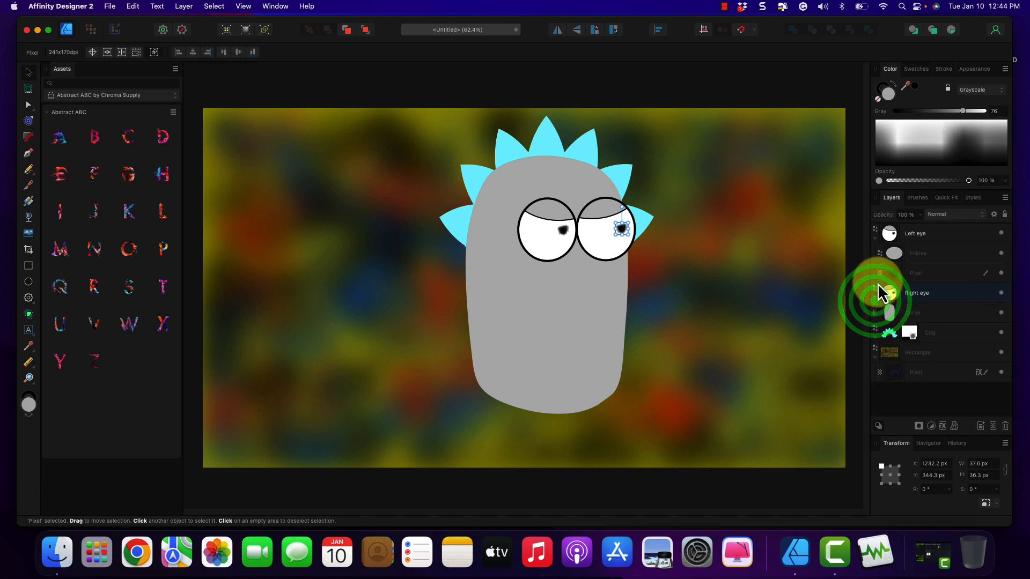
pyautogui.click(874, 237)
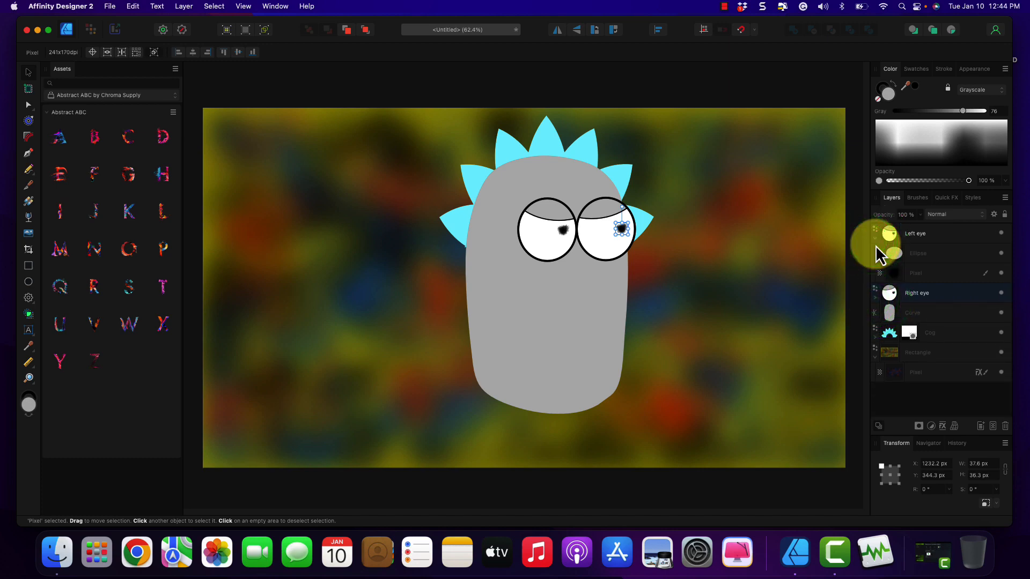
pyautogui.click(876, 237)
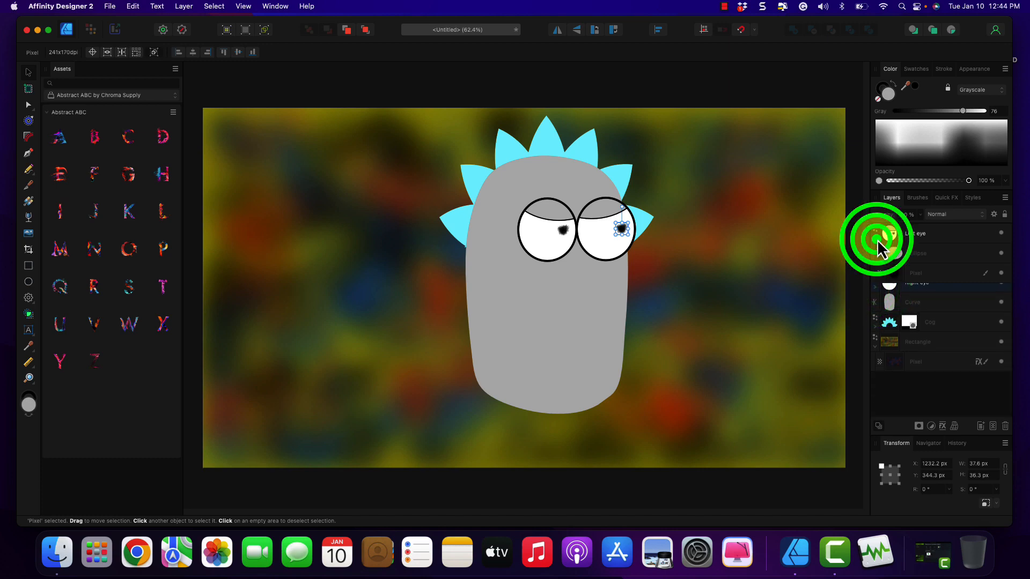
# Move both eyes together back inside the head outline, to about X 895 px, Y 264 px.
pyautogui.click(912, 241)
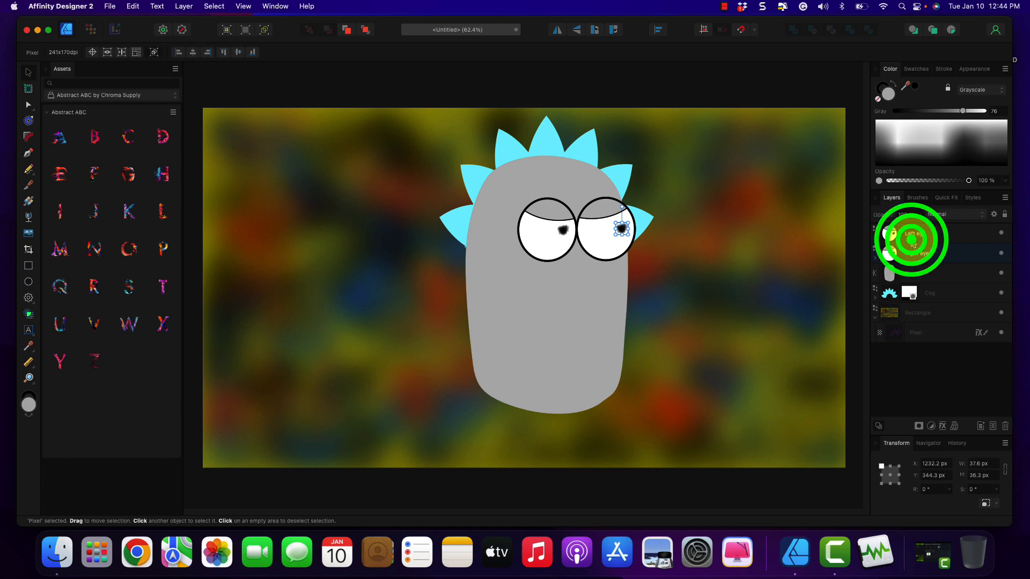
pyautogui.keyDown('shift'); pyautogui.click(932, 255); pyautogui.keyUp('shift')
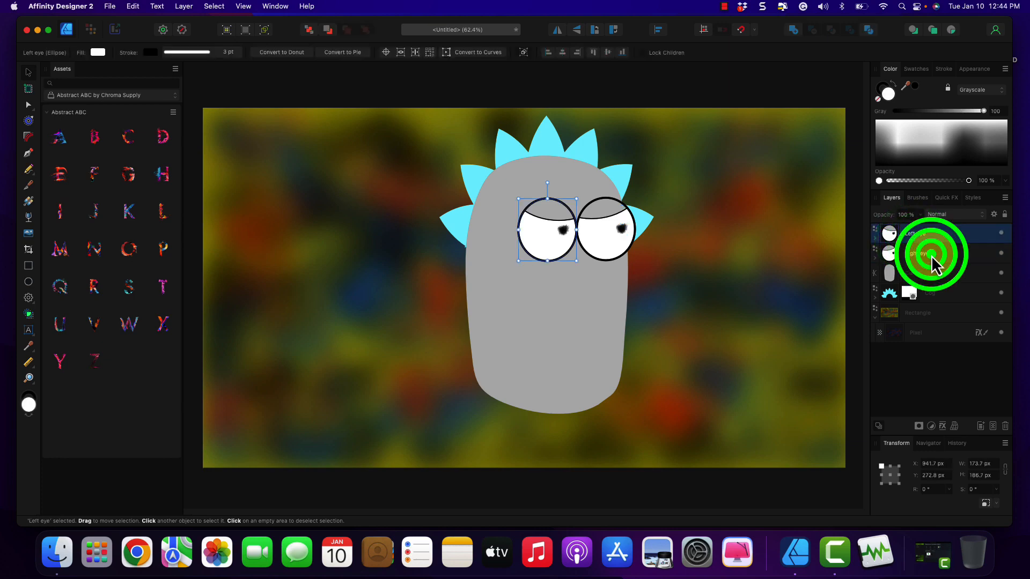
pyautogui.moveTo(601, 247); pyautogui.dragTo(587, 250)
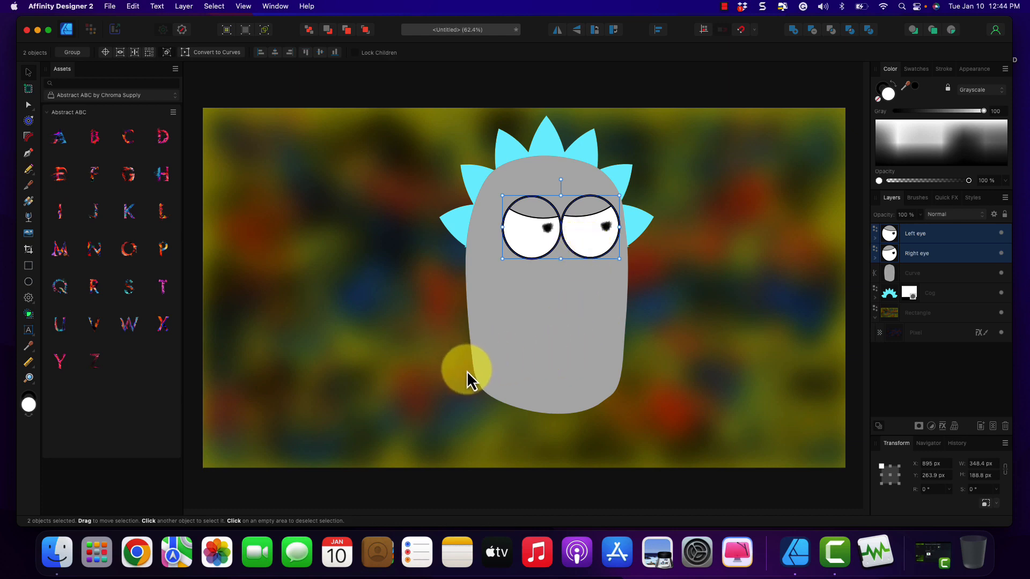
pyautogui.click(26, 75)
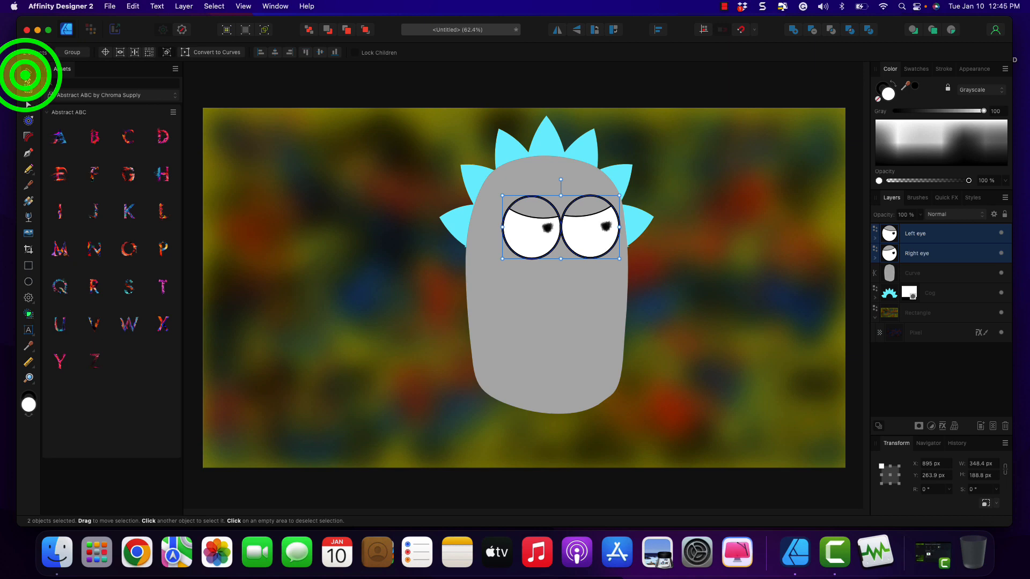
# Ready the Pen tool with a solid 3 pt stroke.
pyautogui.click(29, 154)
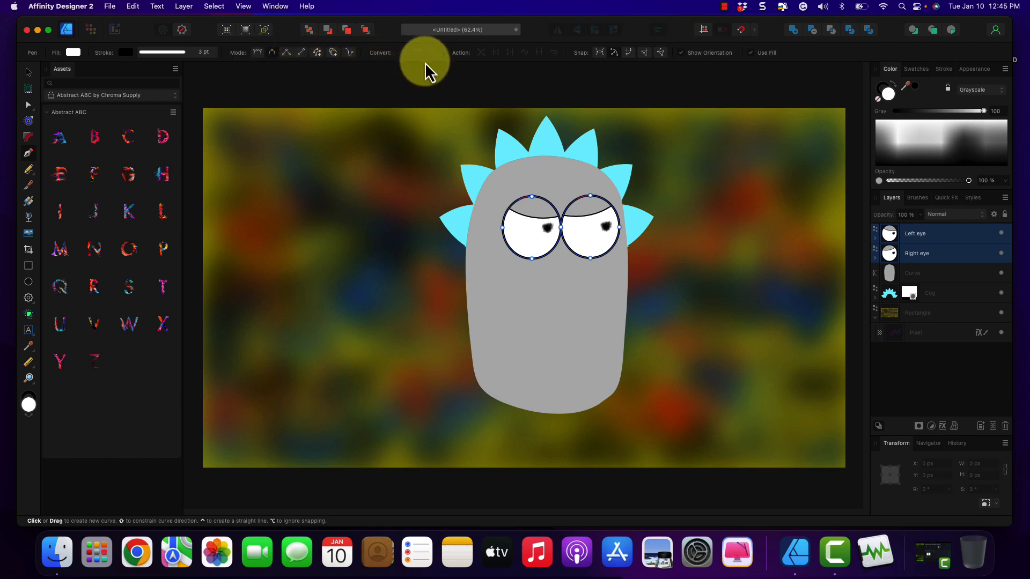
pyautogui.click(171, 52)
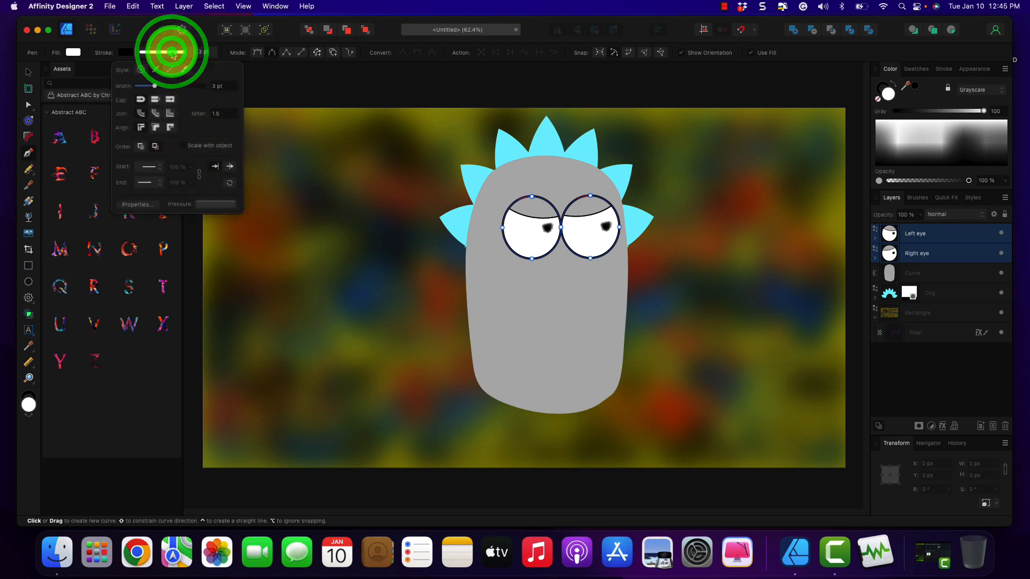
pyautogui.click(140, 71)
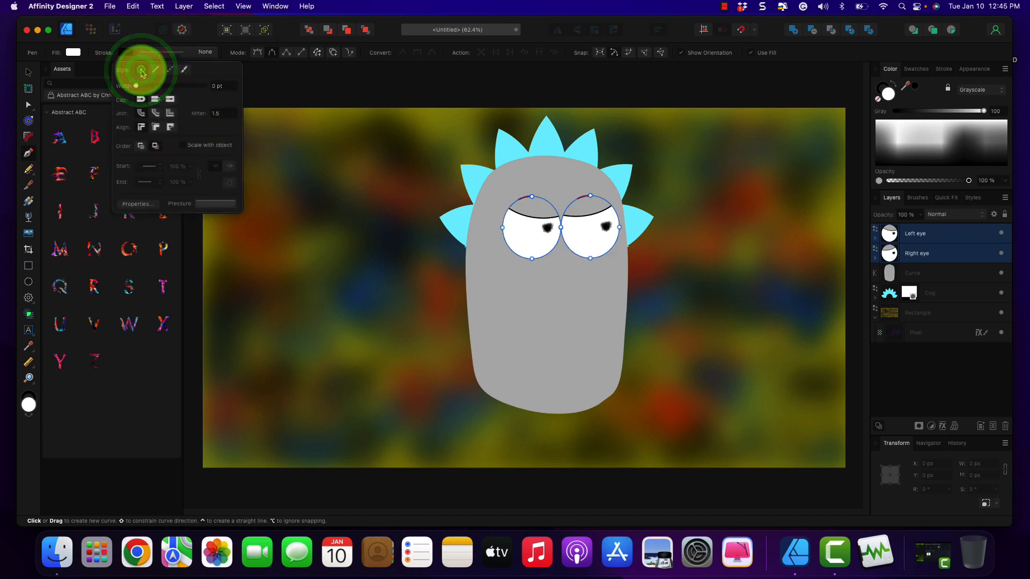
pyautogui.click(154, 70)
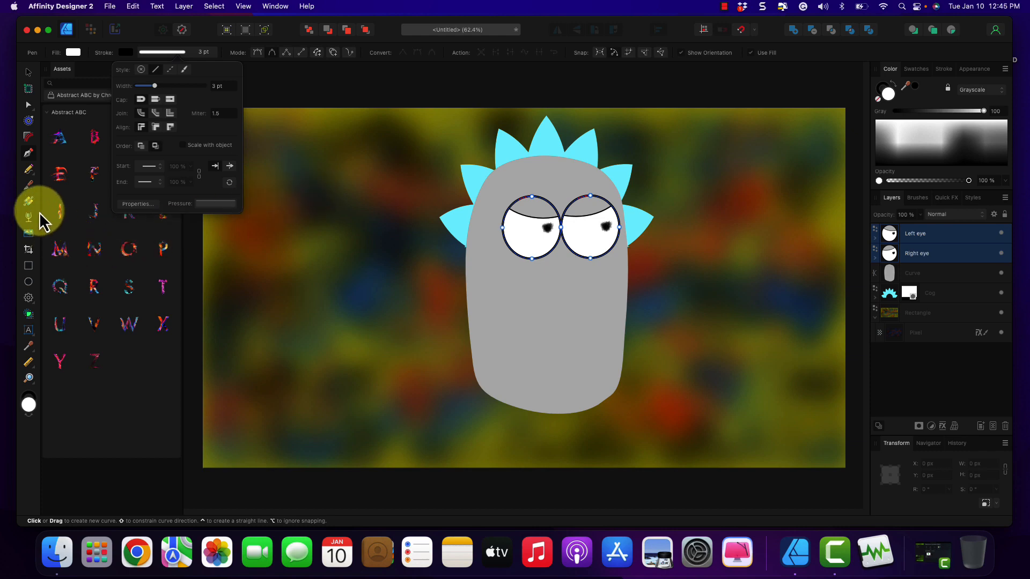
# Draw a closed bow-tie-shaped curve with ten smooth nodes, about 463 px wide, on the background to the left of the head.
pyautogui.click(281, 296)
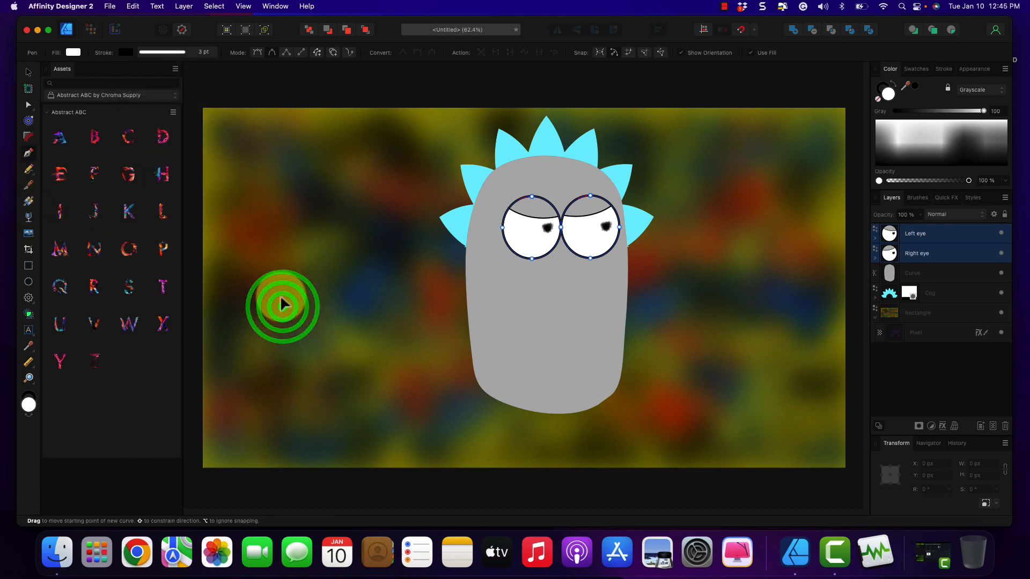
pyautogui.click(321, 262)
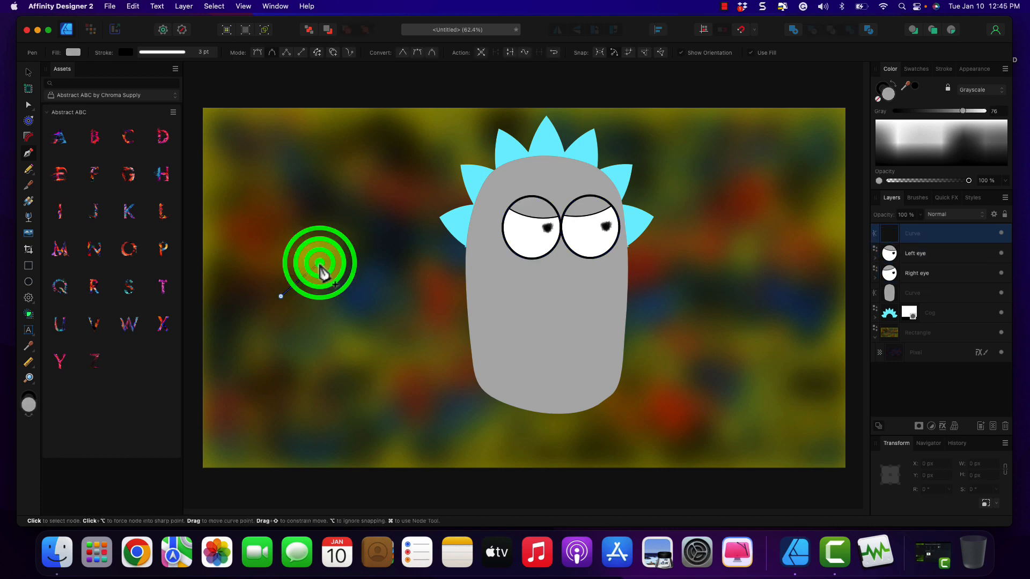
pyautogui.click(363, 279)
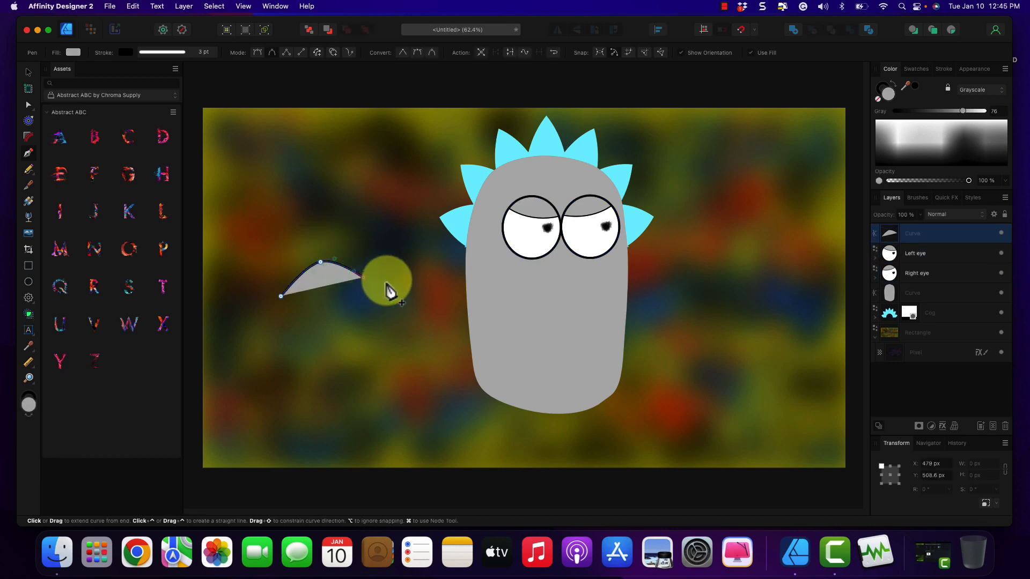
pyautogui.click(387, 279)
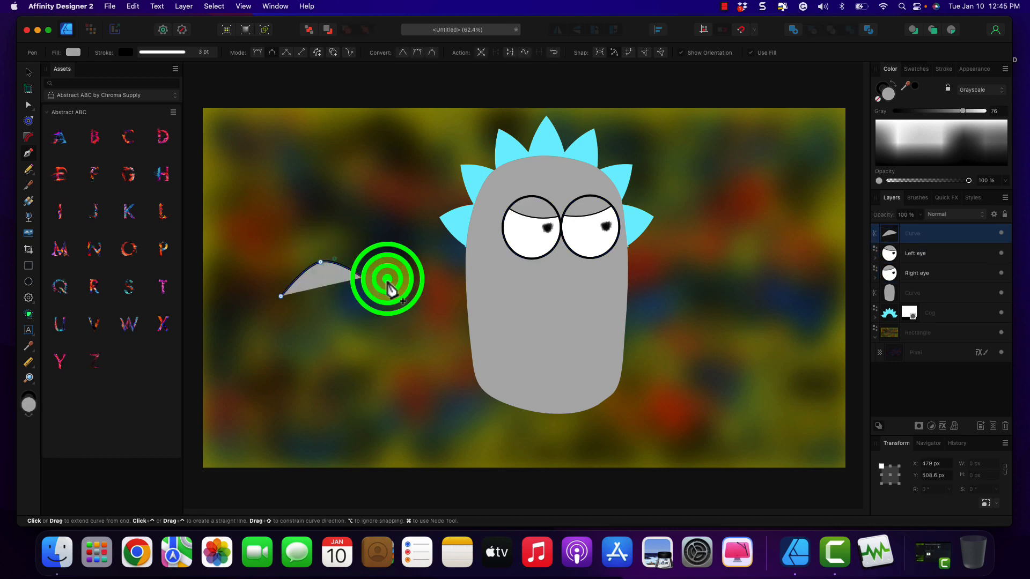
pyautogui.click(425, 261)
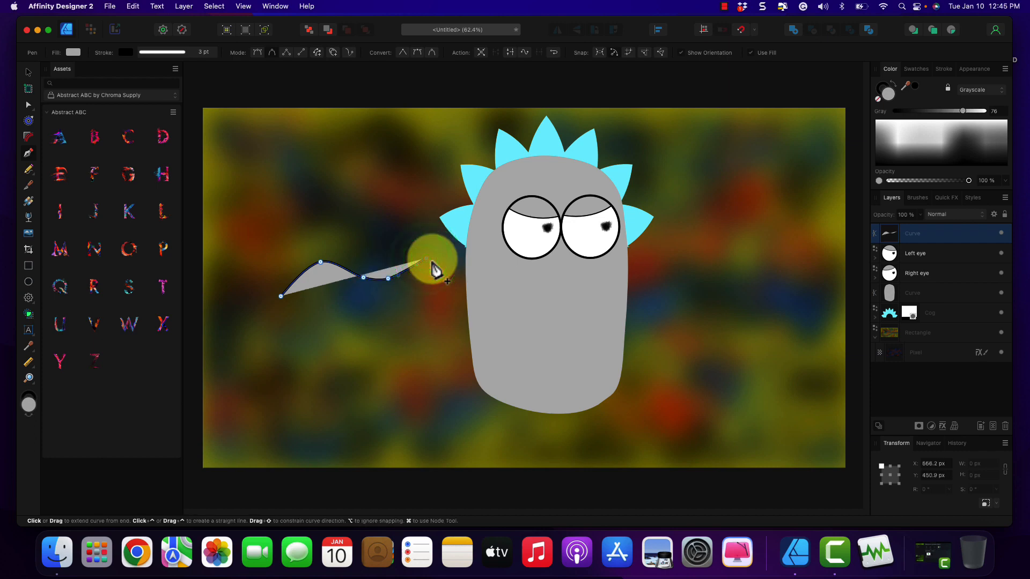
pyautogui.click(435, 297)
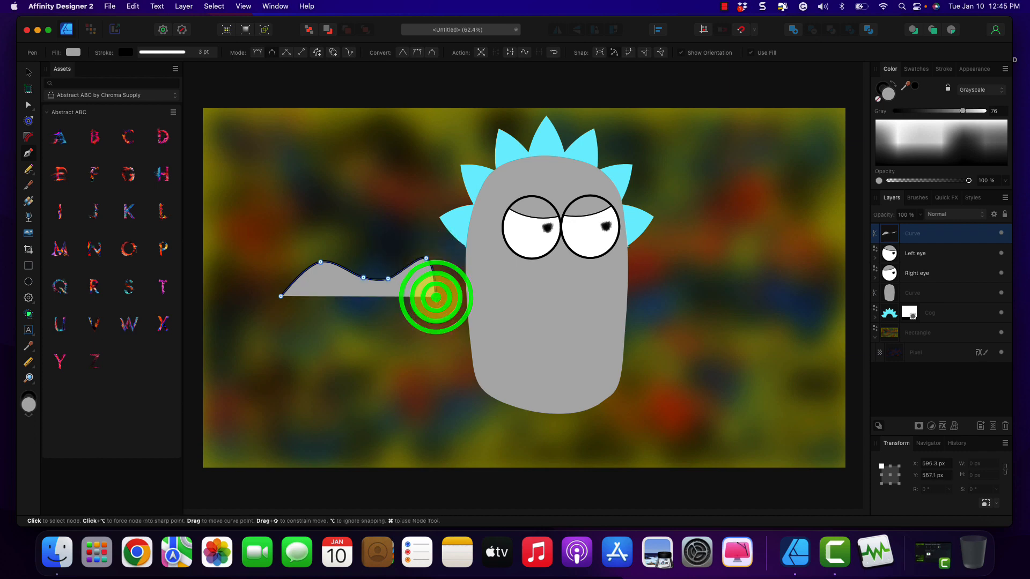
pyautogui.click(420, 343)
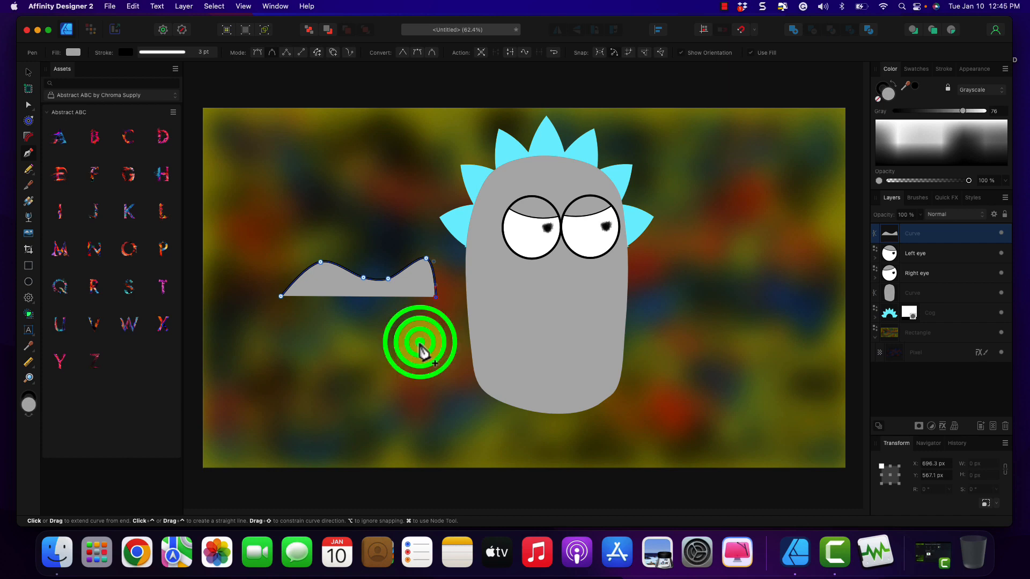
pyautogui.click(387, 323)
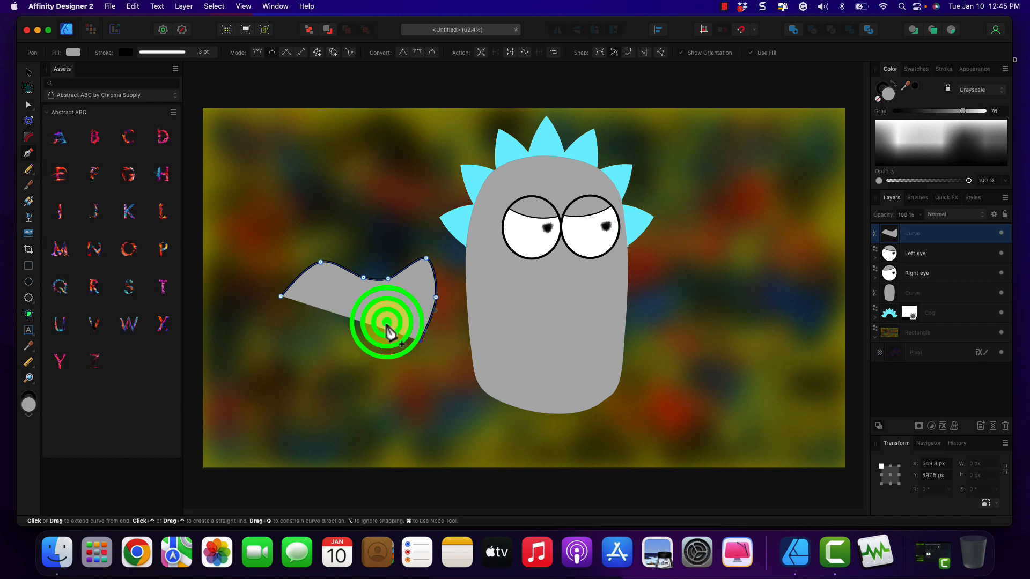
pyautogui.click(355, 314)
pyautogui.click(319, 332)
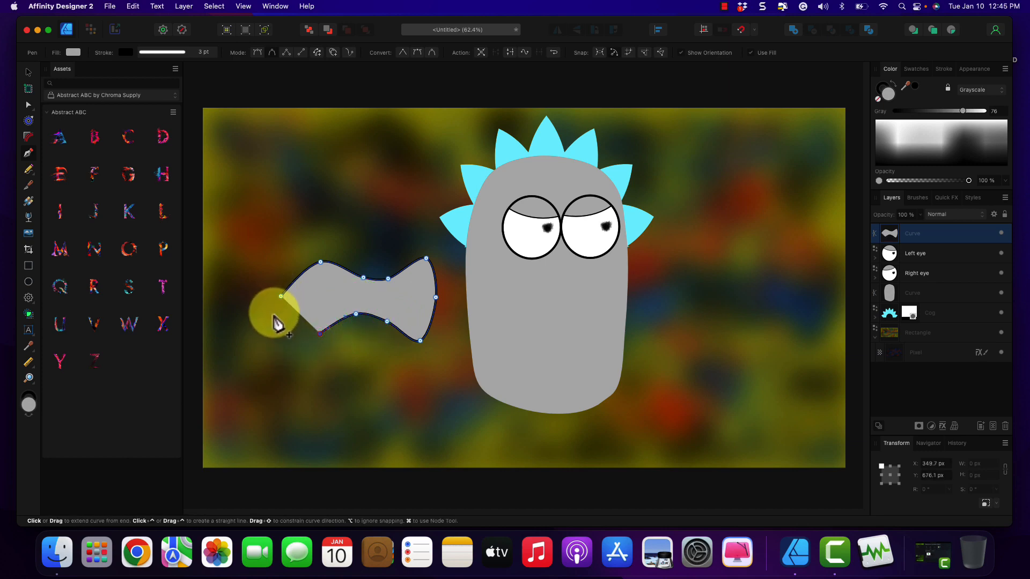
pyautogui.click(280, 297)
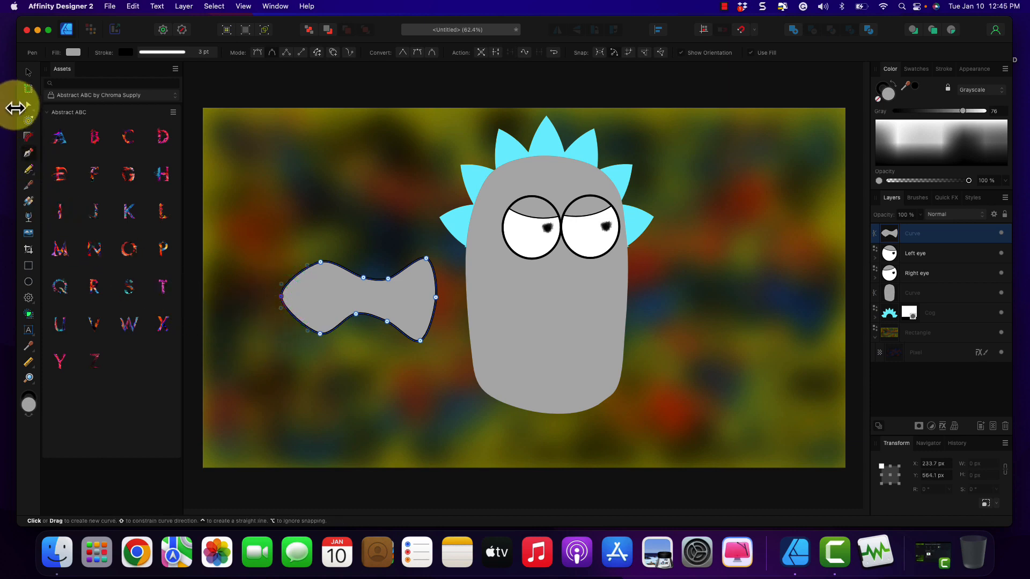
# Reshape the bow-tie's end nearest the head, moving its lower node to about X 635 px, Y 651 px and its upper node down.
pyautogui.click(29, 105)
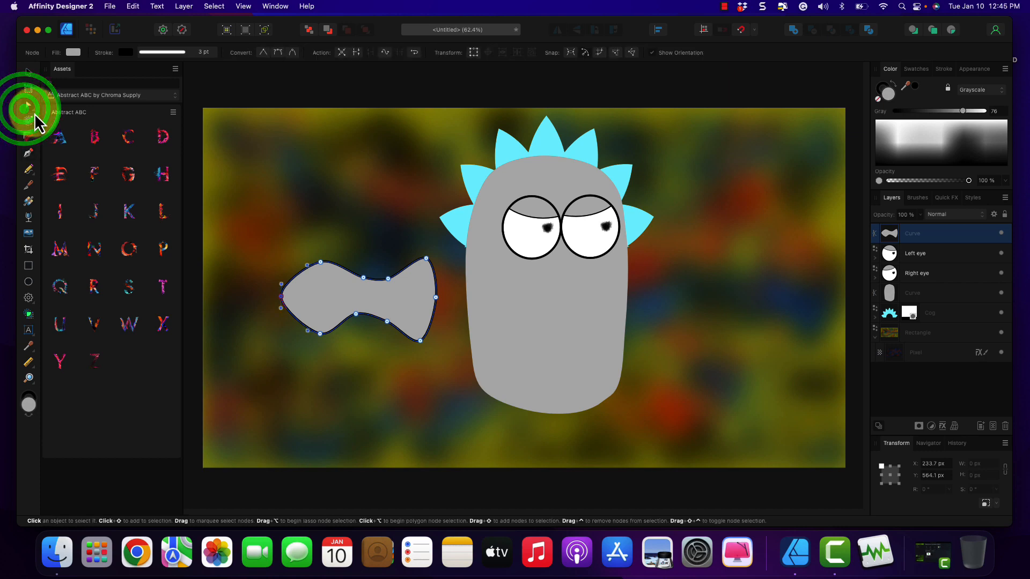
pyautogui.click(419, 338)
pyautogui.moveTo(417, 329); pyautogui.dragTo(418, 331)
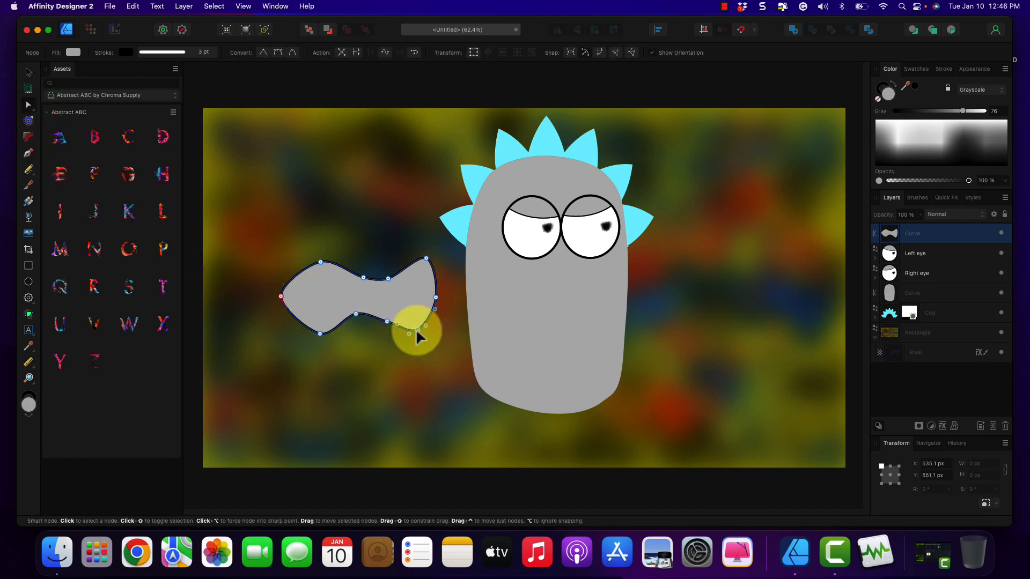
pyautogui.click(424, 267)
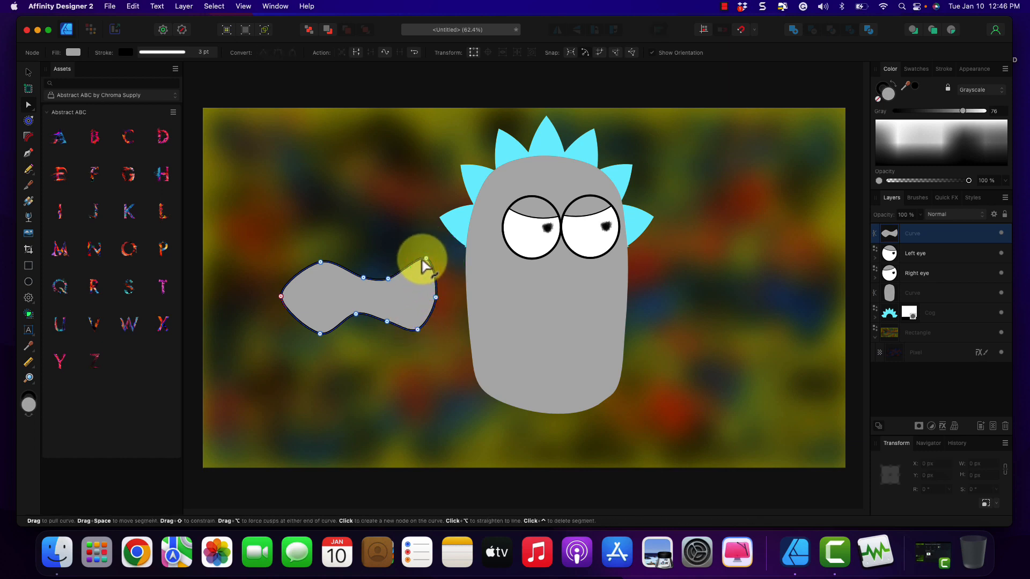
pyautogui.click(423, 261)
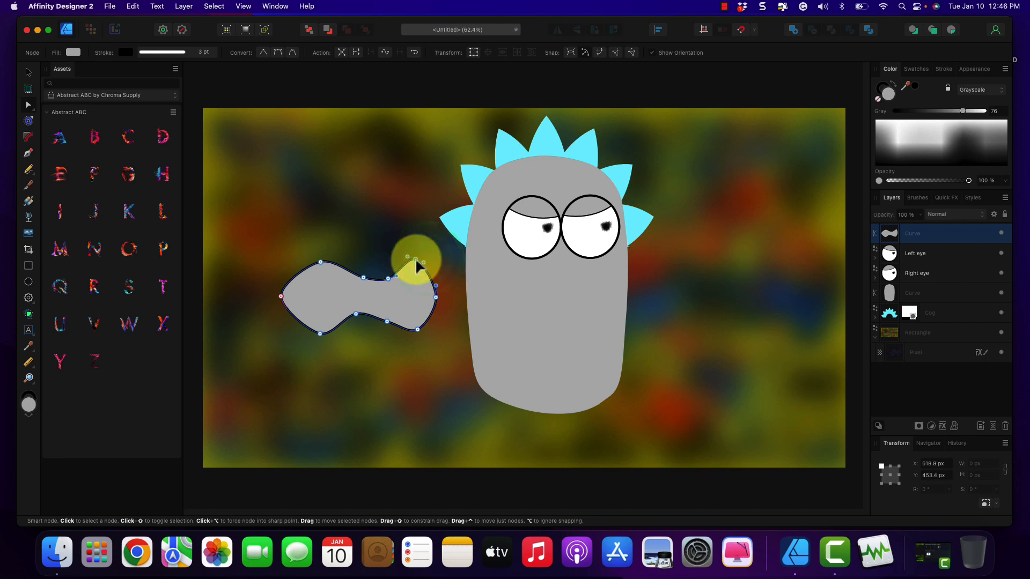
pyautogui.moveTo(418, 259); pyautogui.dragTo(428, 263)
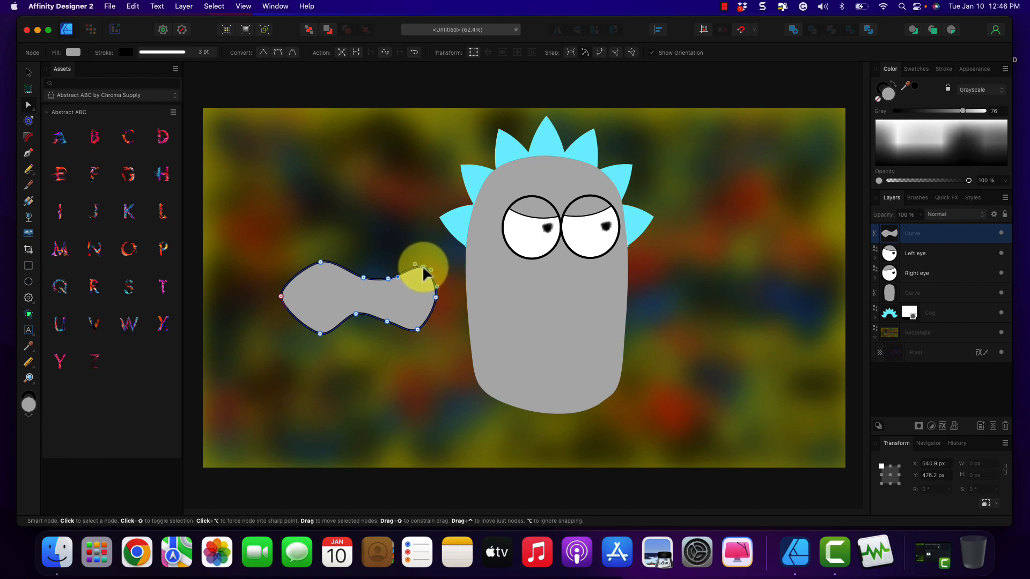
# Raise the waist's lower node nearest the head to about X 551 px, Y 614 px, and nudge the upper end node to about X 644 px, Y 480 px.
pyautogui.click(388, 279)
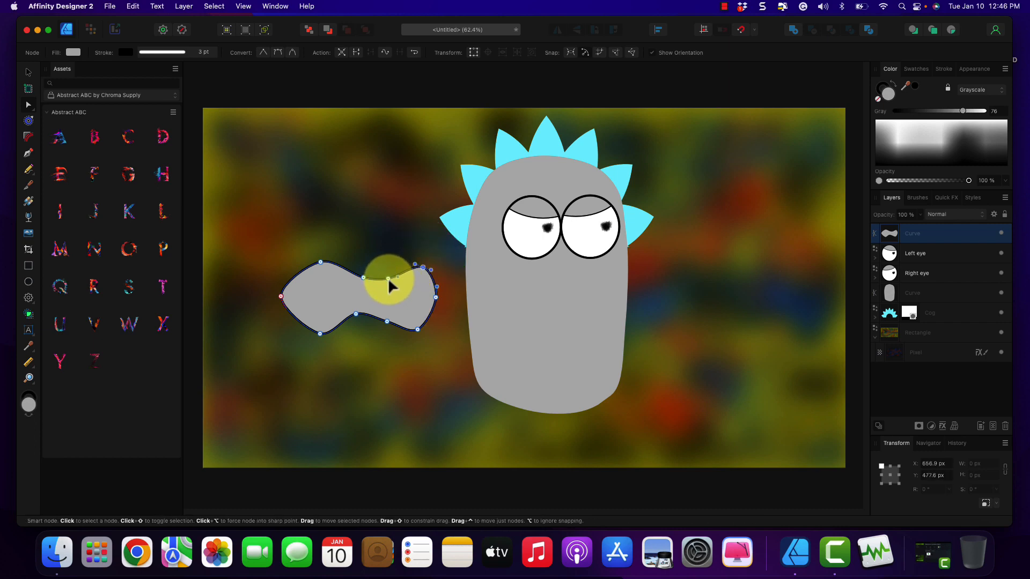
pyautogui.click(387, 322)
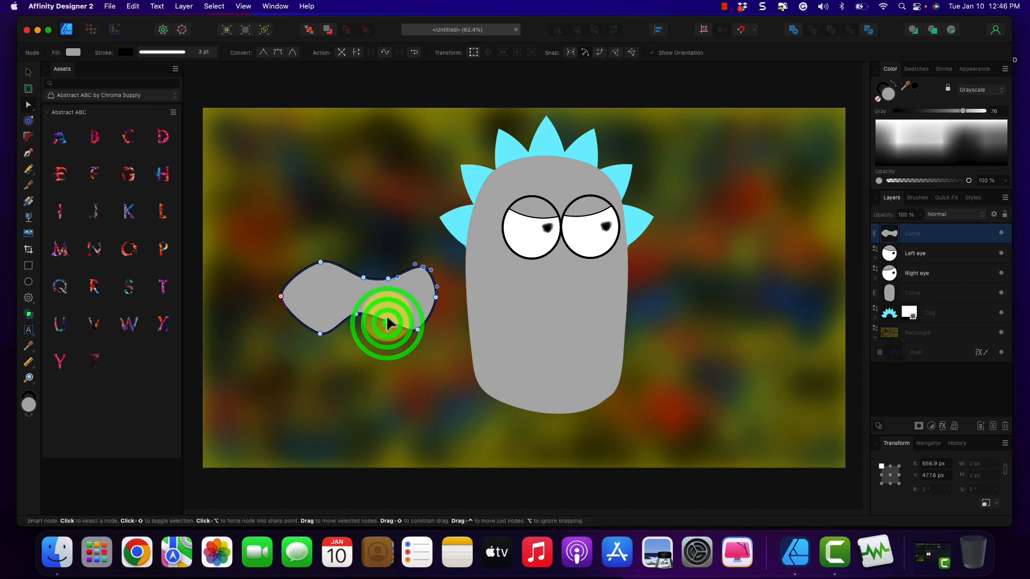
pyautogui.moveTo(387, 318); pyautogui.dragTo(386, 315)
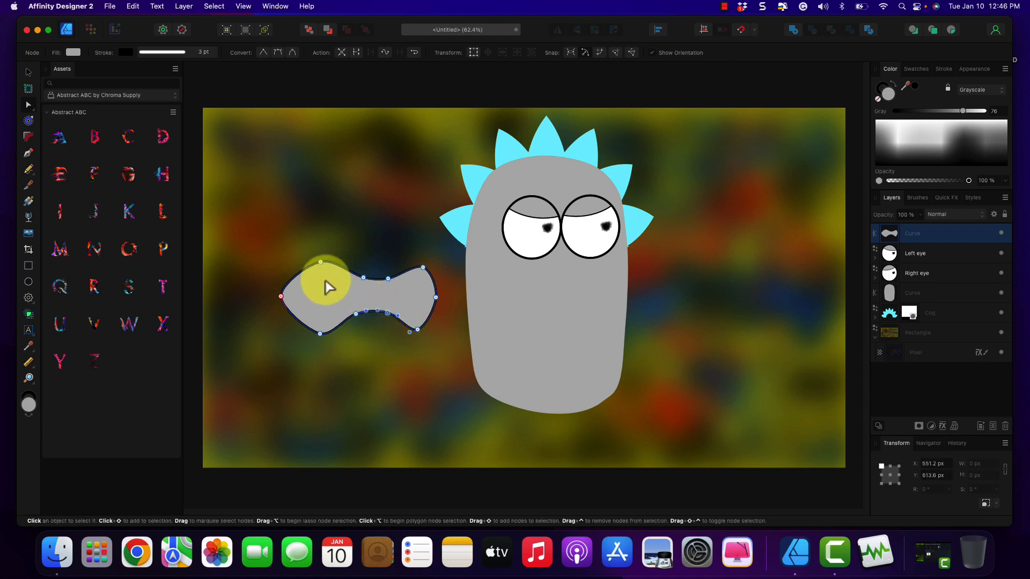
pyautogui.click(423, 268)
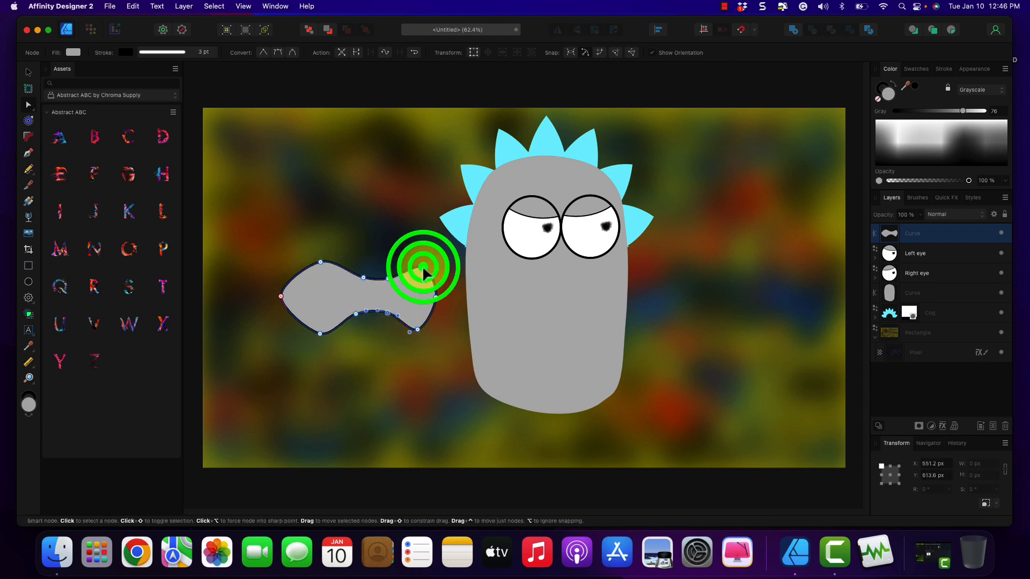
pyautogui.moveTo(422, 268); pyautogui.dragTo(418, 269)
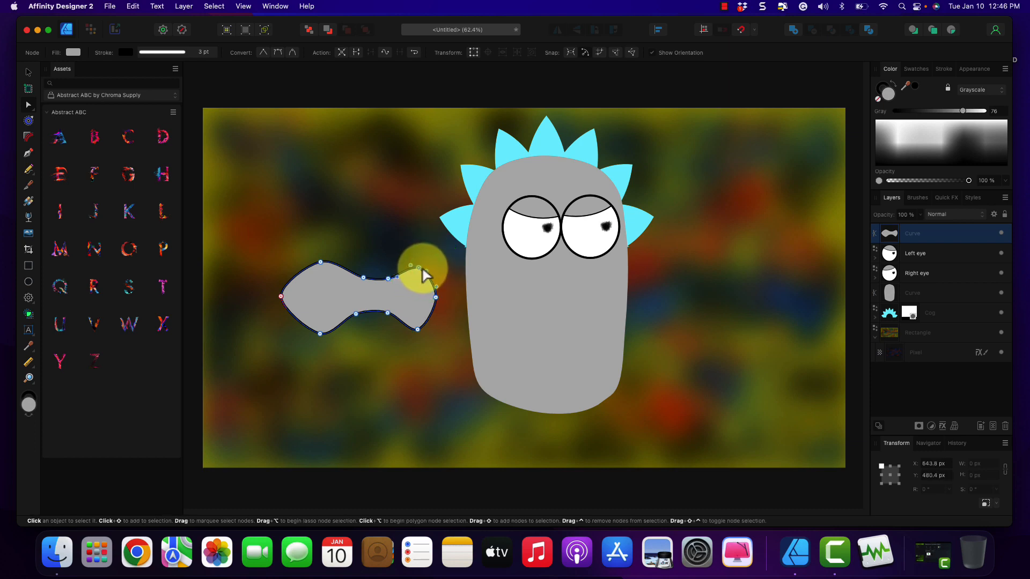
pyautogui.click(424, 270)
pyautogui.moveTo(448, 275); pyautogui.dragTo(446, 275)
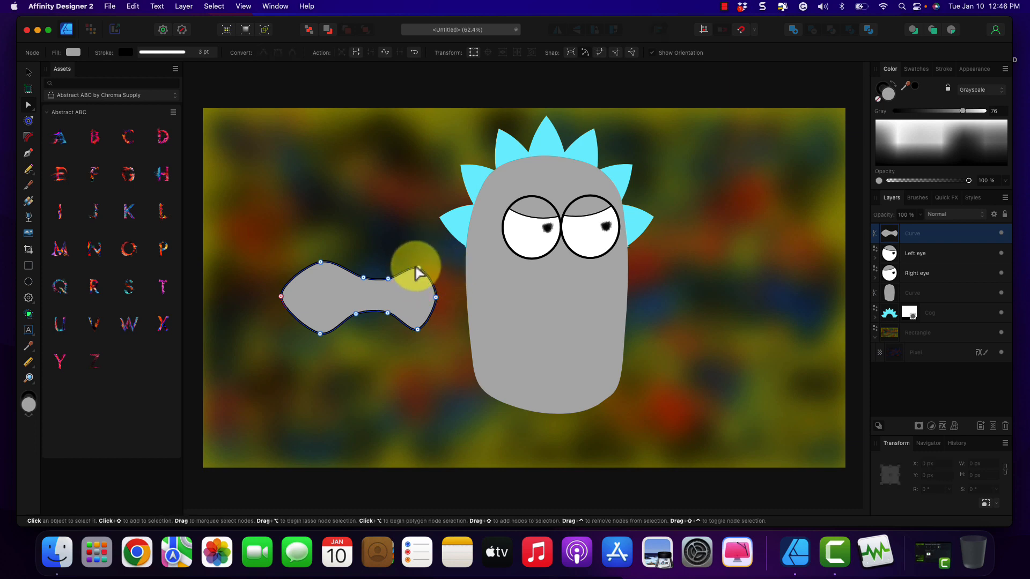
# Apply a linear gradient fill to the bow-tie shape, running from its narrow middle to the tip farthest from the head.
pyautogui.scroll(5, 396, 291)
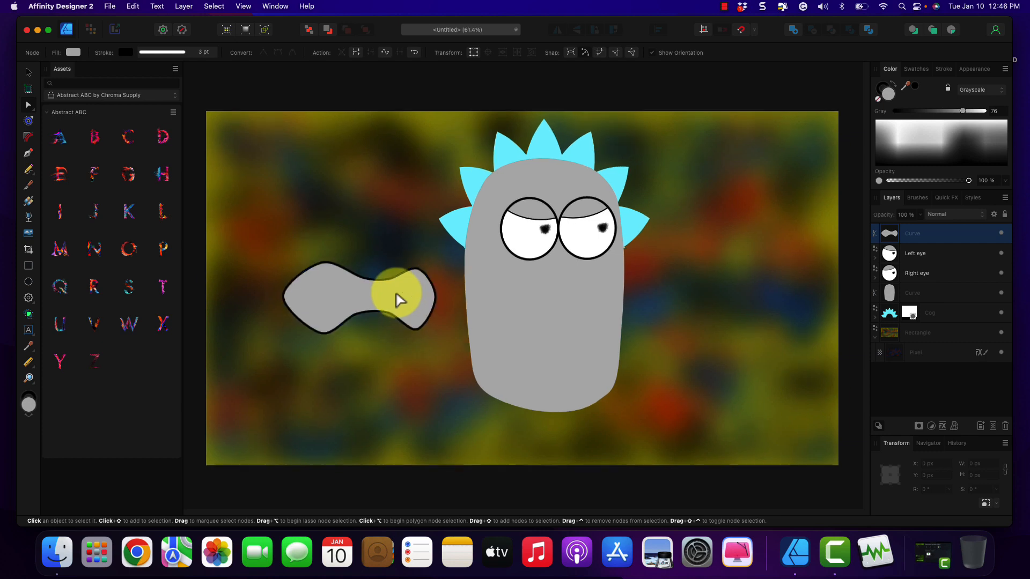
pyautogui.scroll(2, 396, 294)
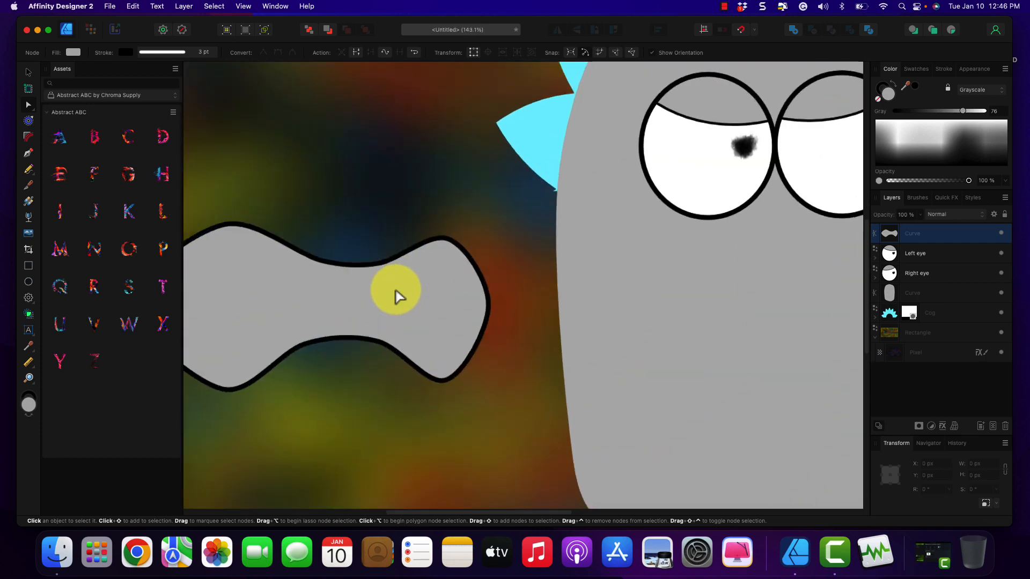
pyautogui.scroll(2, 424, 310)
pyautogui.hscroll(-2, 424, 305)
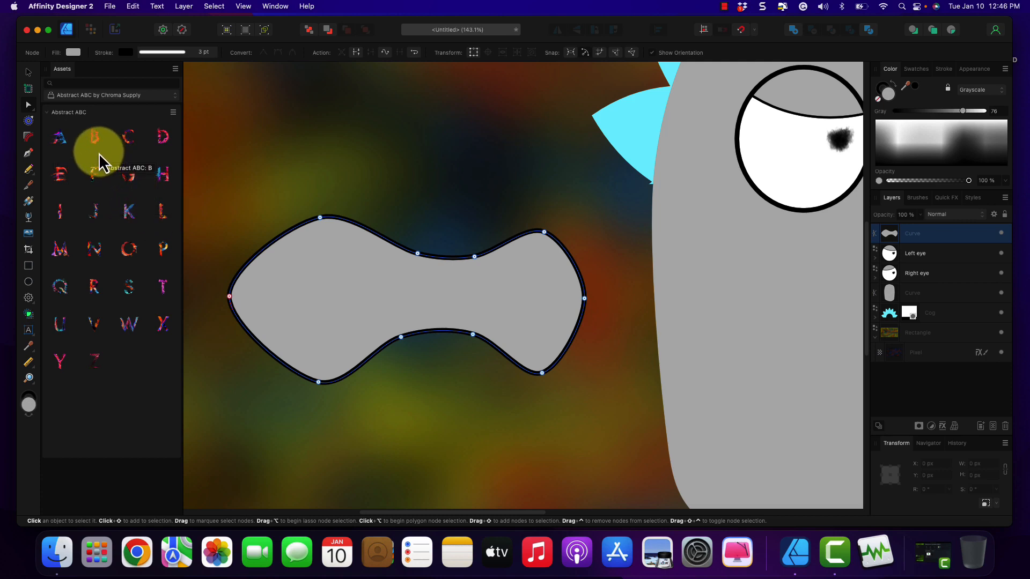
pyautogui.click(73, 52)
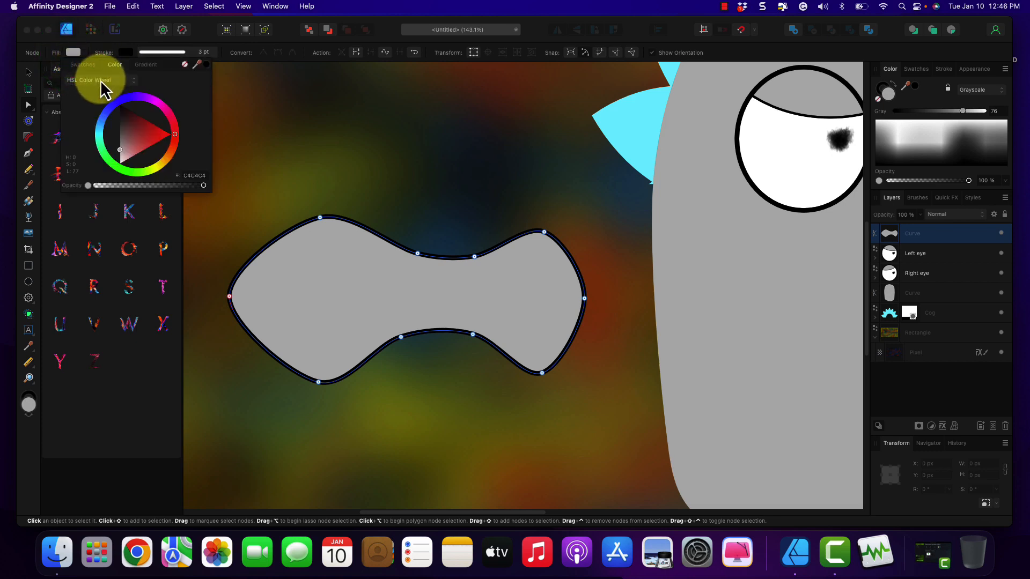
pyautogui.click(78, 52)
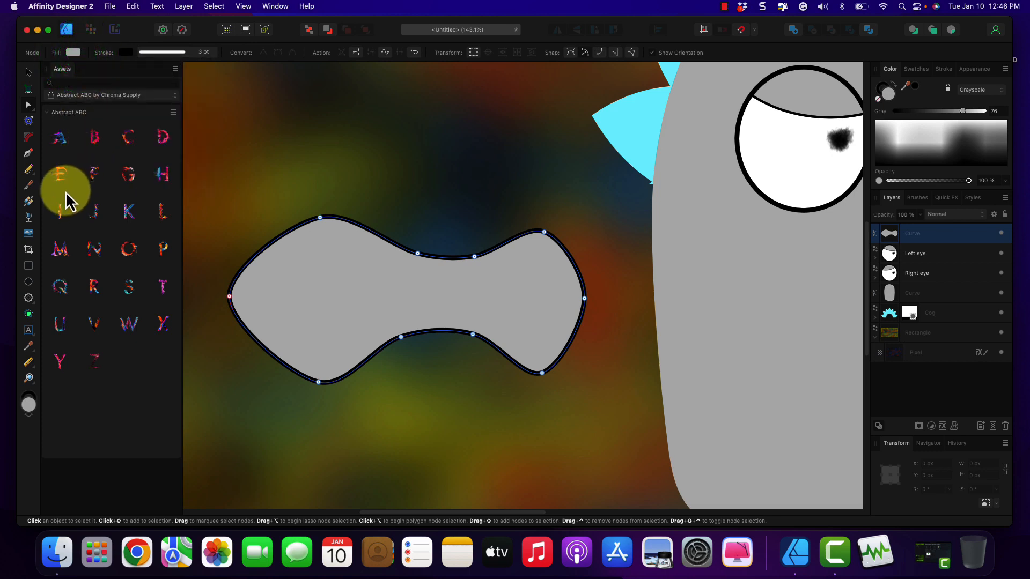
pyautogui.click(28, 203)
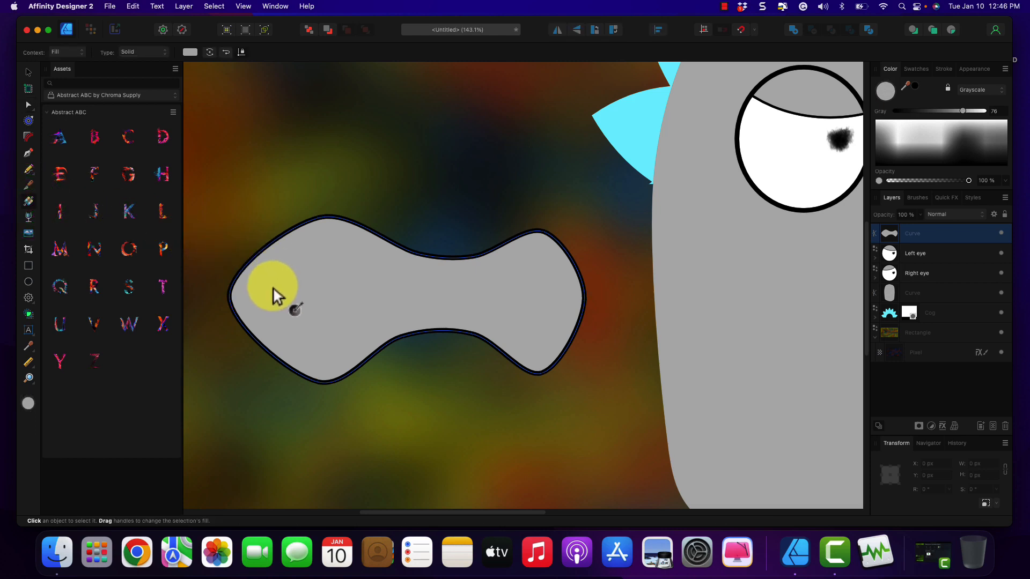
pyautogui.click(440, 297)
pyautogui.moveTo(440, 296); pyautogui.dragTo(239, 305)
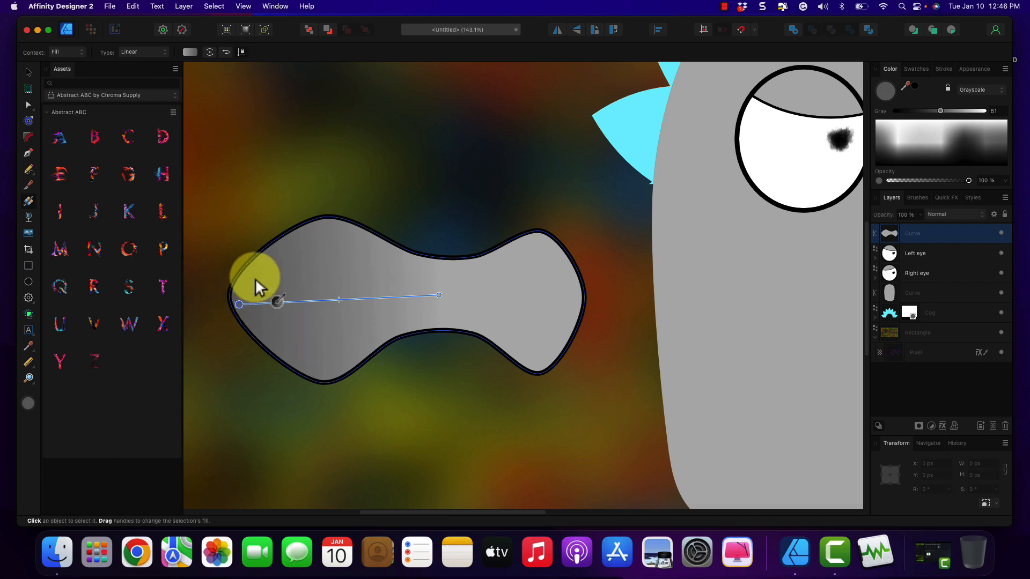
# Change the bow-tie shape's gradient fill type to Radial.
pyautogui.click(69, 54)
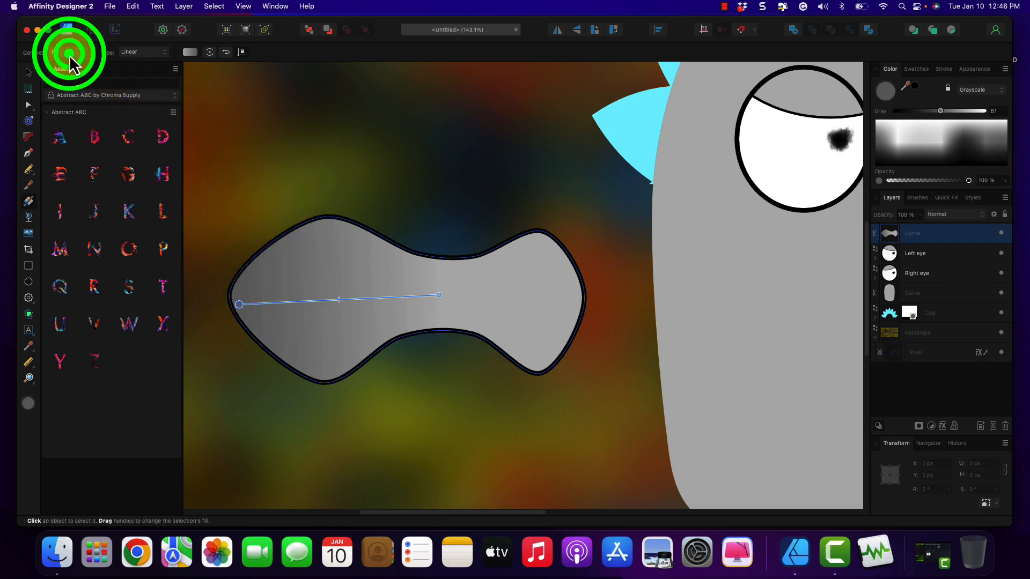
pyautogui.click(70, 54)
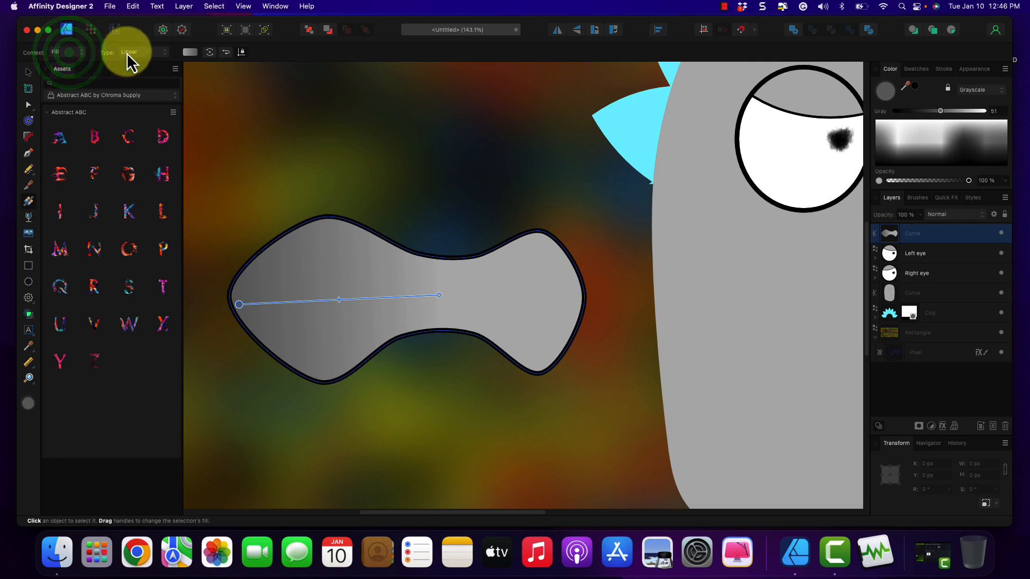
pyautogui.click(153, 53)
pyautogui.click(141, 75)
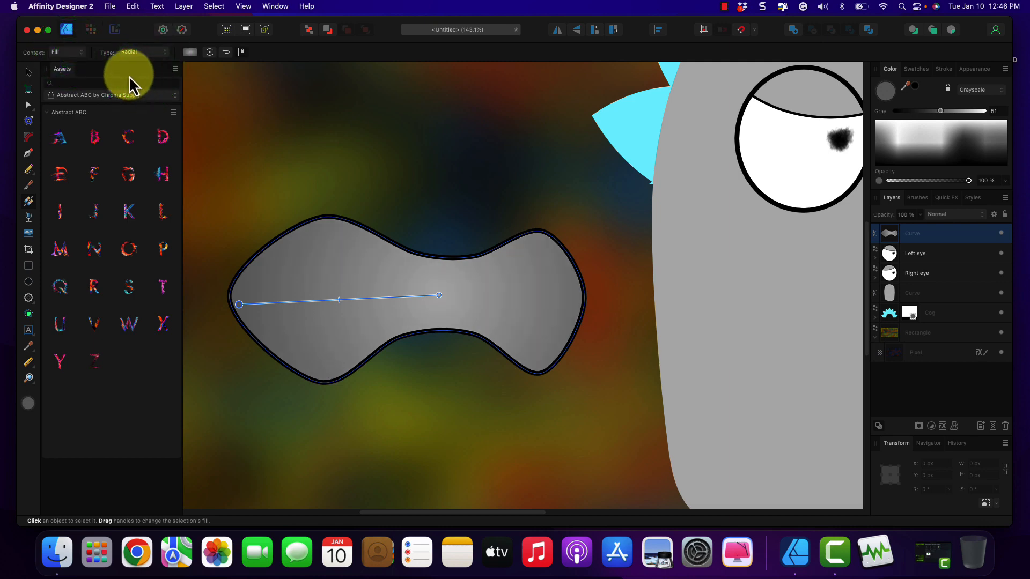
# Set the starting stop of the bow-tie shape's radial gradient to near-black 181818.
pyautogui.click(188, 55)
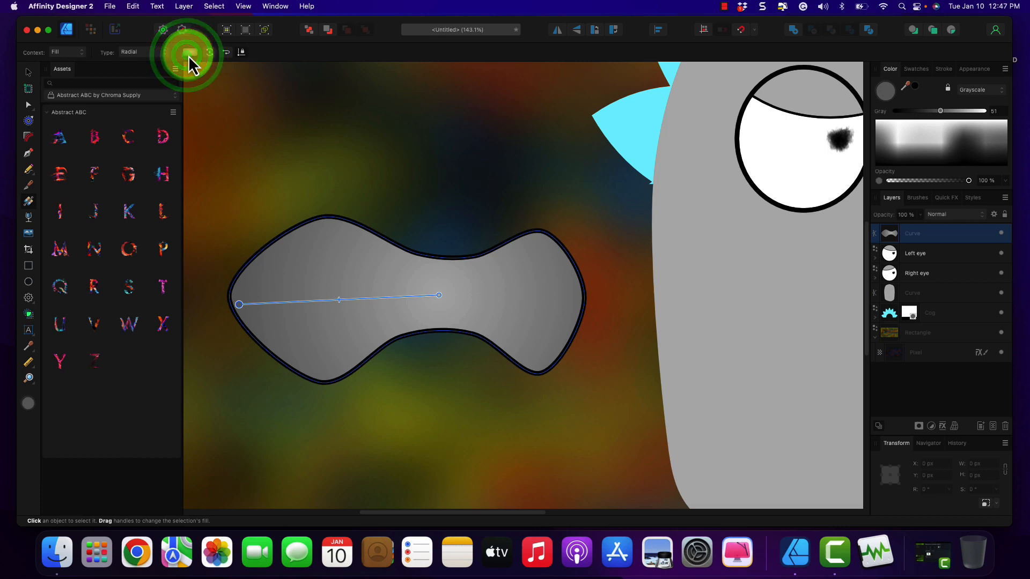
pyautogui.click(188, 54)
pyautogui.click(188, 53)
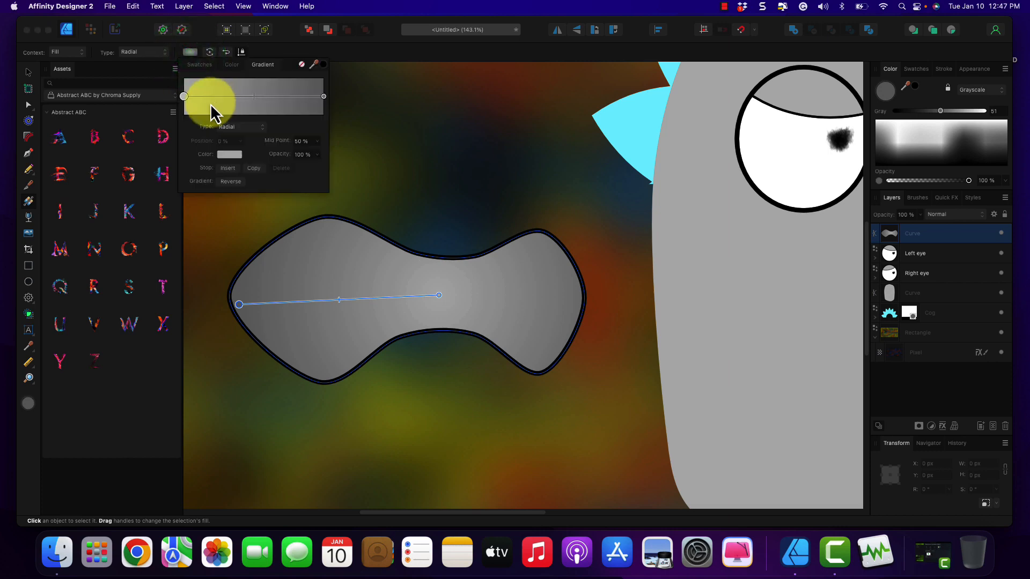
pyautogui.click(184, 97)
pyautogui.click(220, 156)
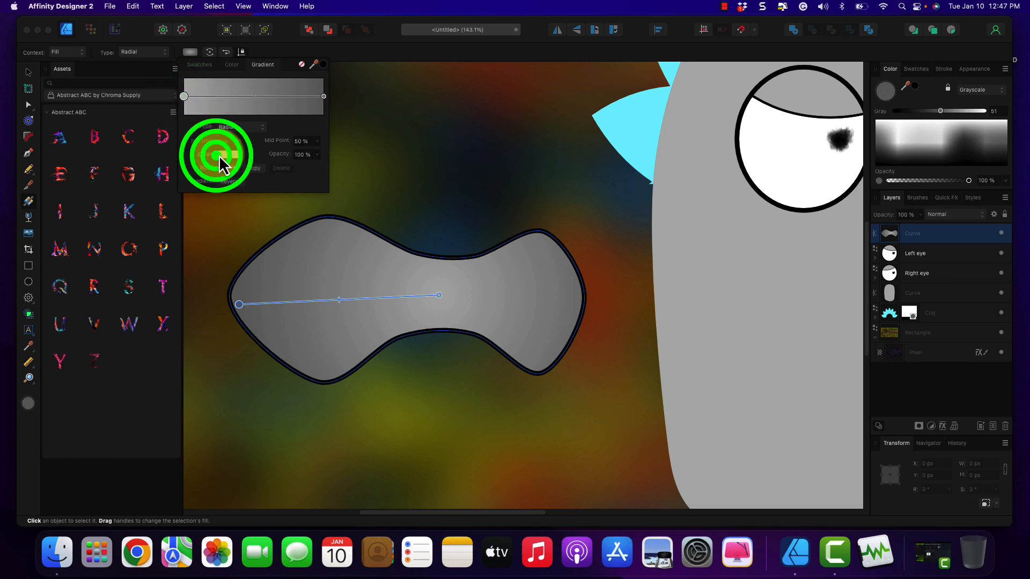
pyautogui.click(255, 227)
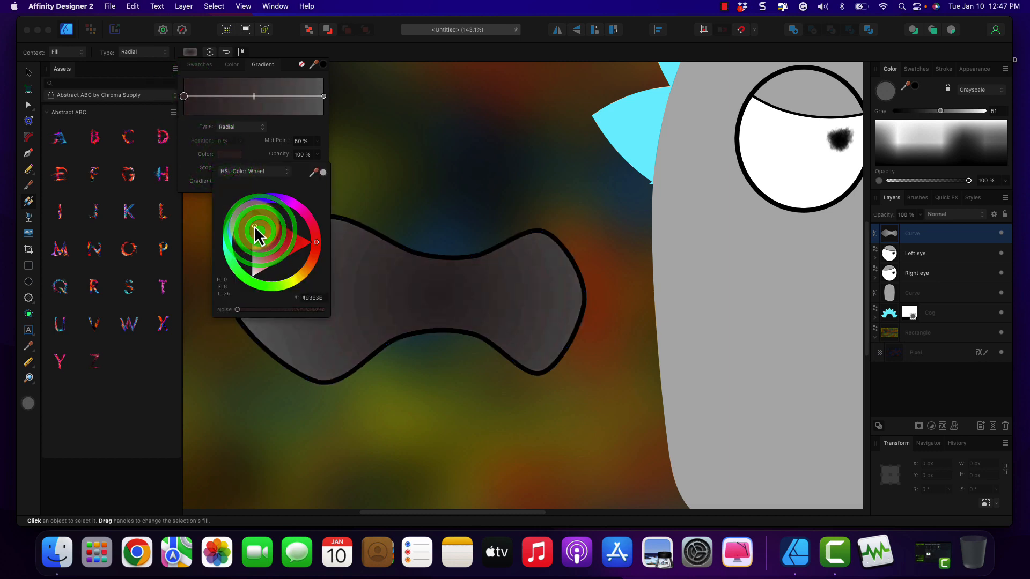
pyautogui.click(252, 217)
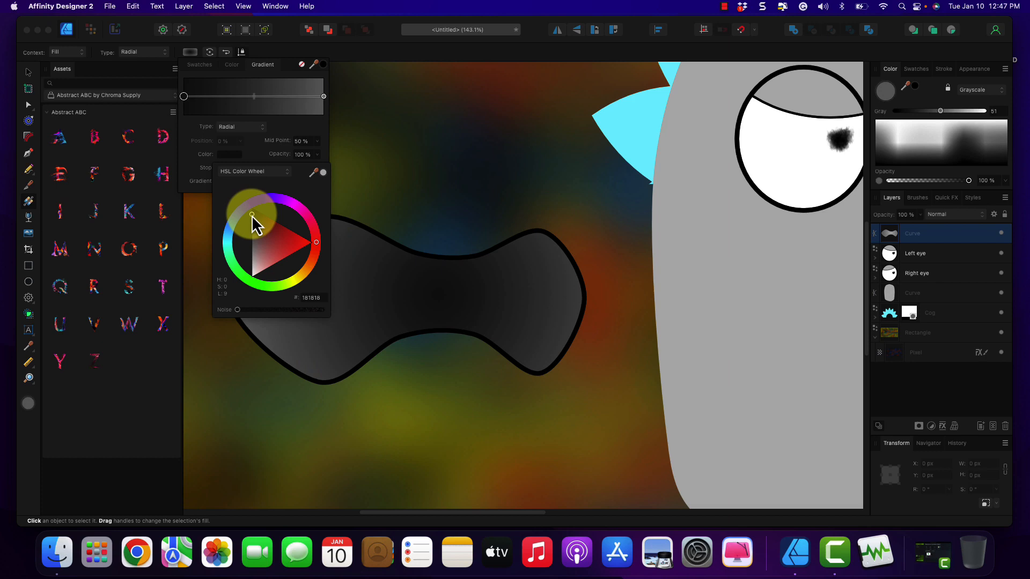
# Color the gradient's outer stop dark red and shift the gradient midpoint slightly toward the tip farthest from the head.
pyautogui.click(325, 99)
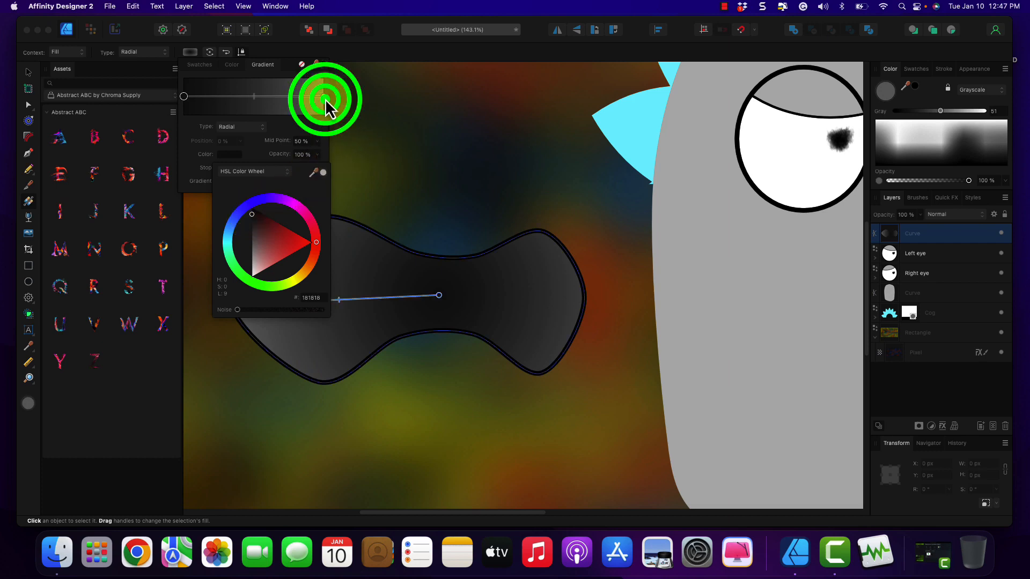
pyautogui.click(230, 152)
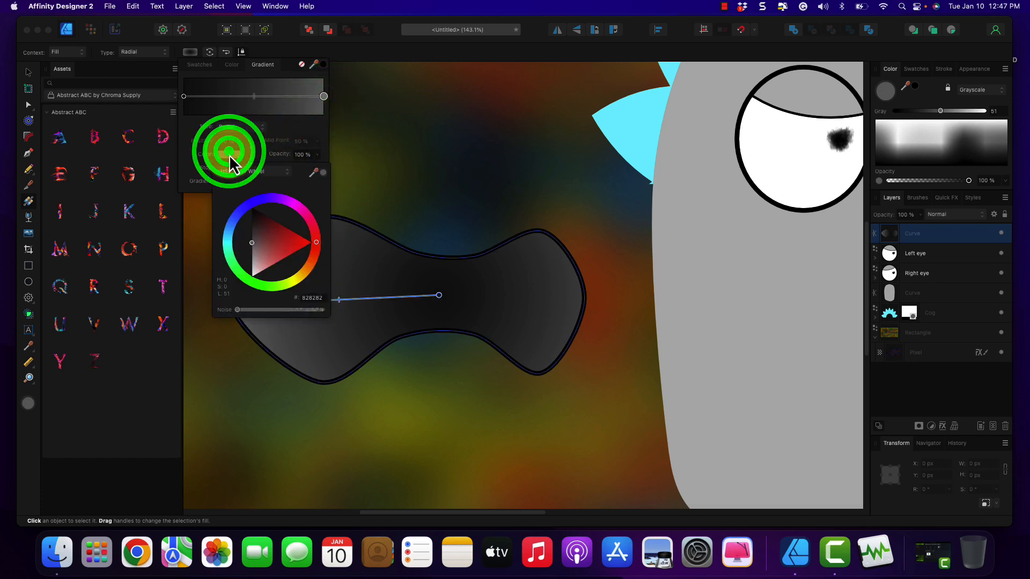
pyautogui.moveTo(282, 238)
pyautogui.mouseDown()
pyautogui.moveTo(310, 243)
pyautogui.moveTo(290, 246)
pyautogui.moveTo(294, 233)
pyautogui.moveTo(280, 233)
pyautogui.mouseUp()
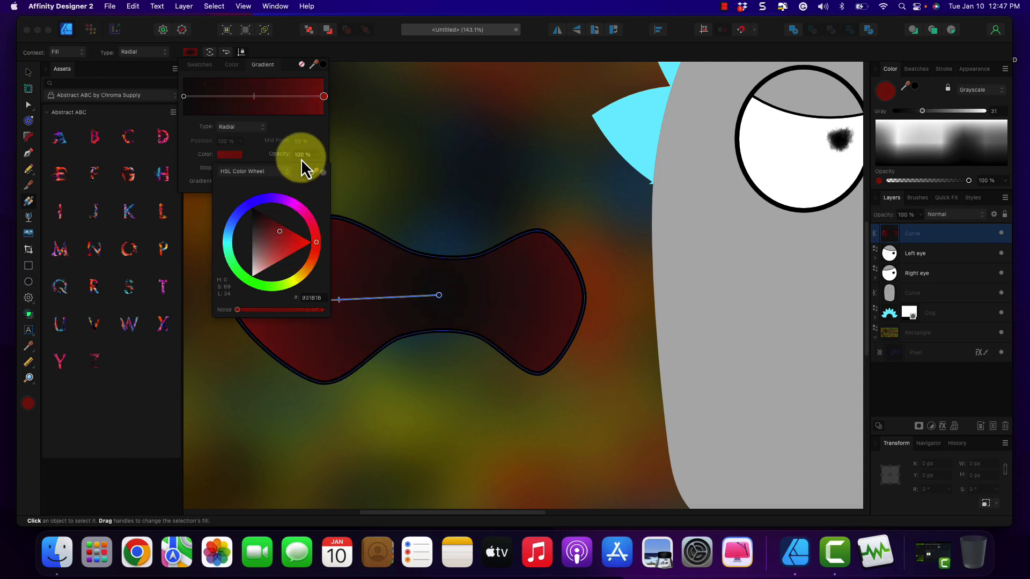
pyautogui.click(298, 123)
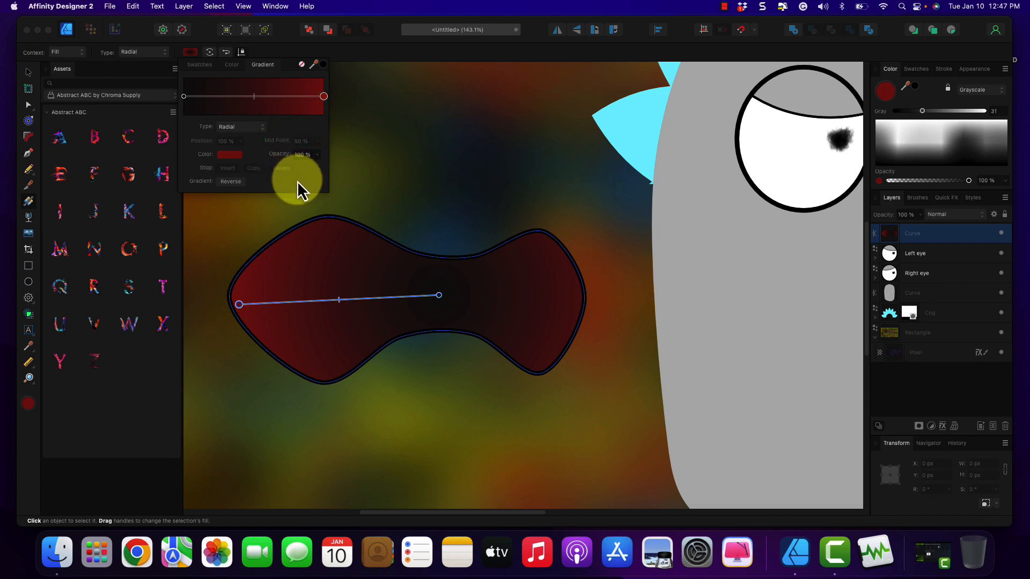
pyautogui.click(340, 299)
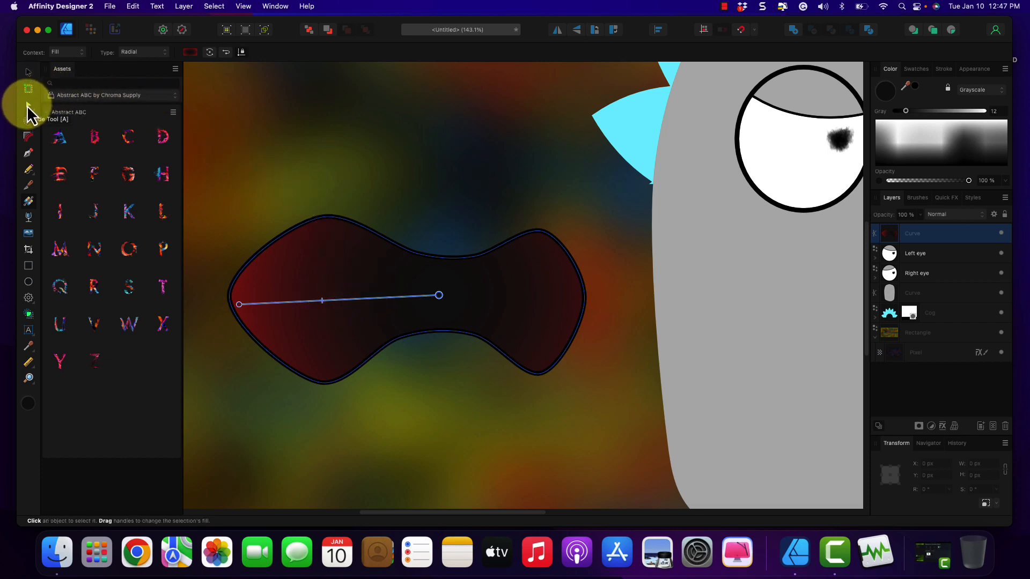
# Move the bow-tie's upper waist node farthest from the head to about X 446 px, Y 497 px and adjust its handle.
pyautogui.click(177, 98)
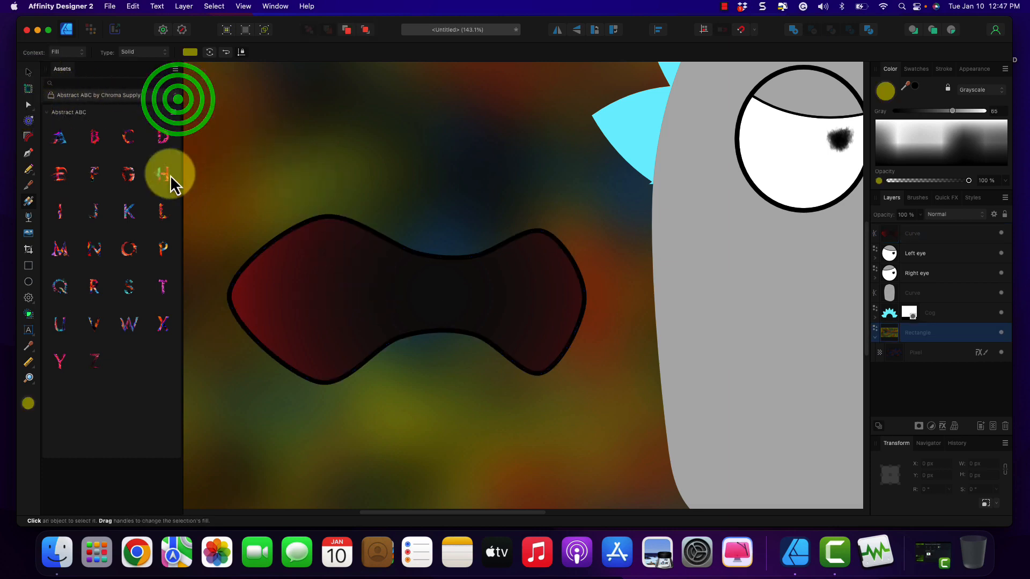
pyautogui.click(27, 107)
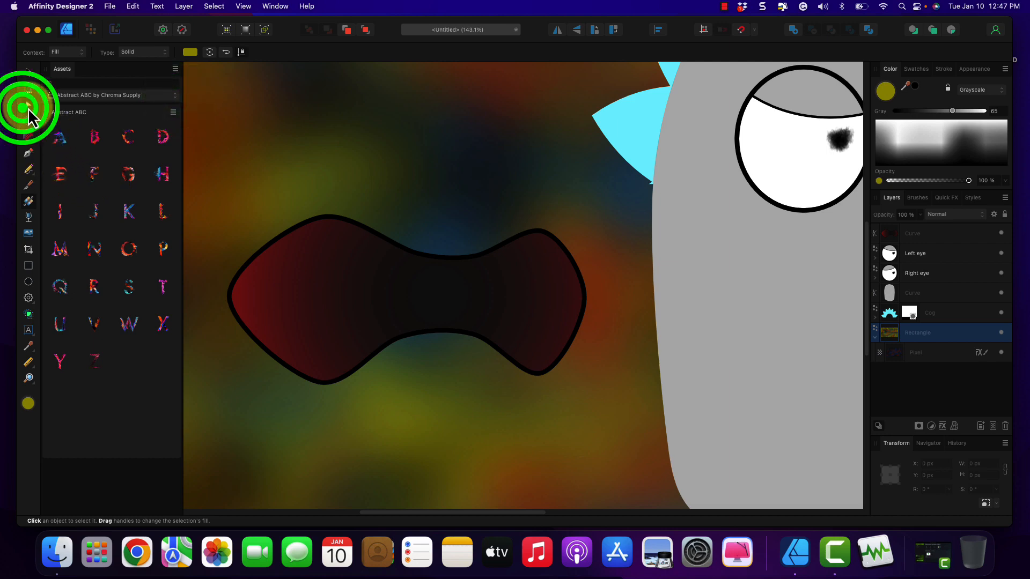
pyautogui.click(443, 291)
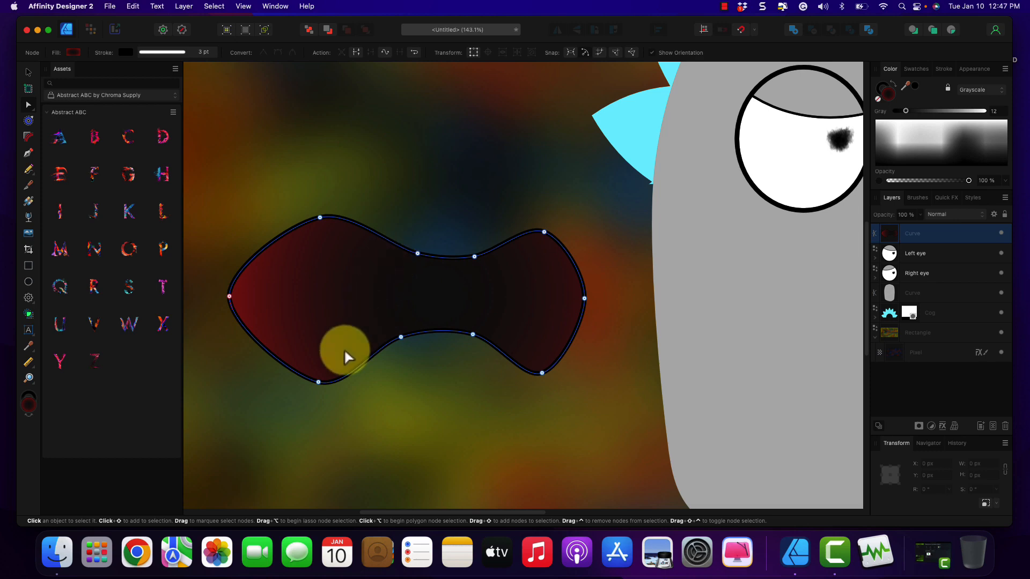
pyautogui.click(415, 253)
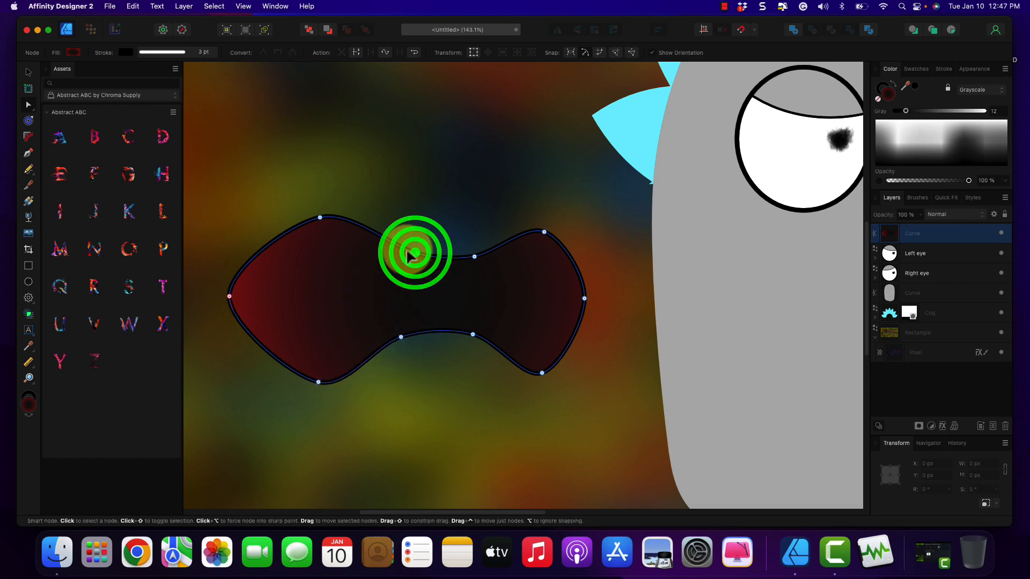
pyautogui.click(391, 242)
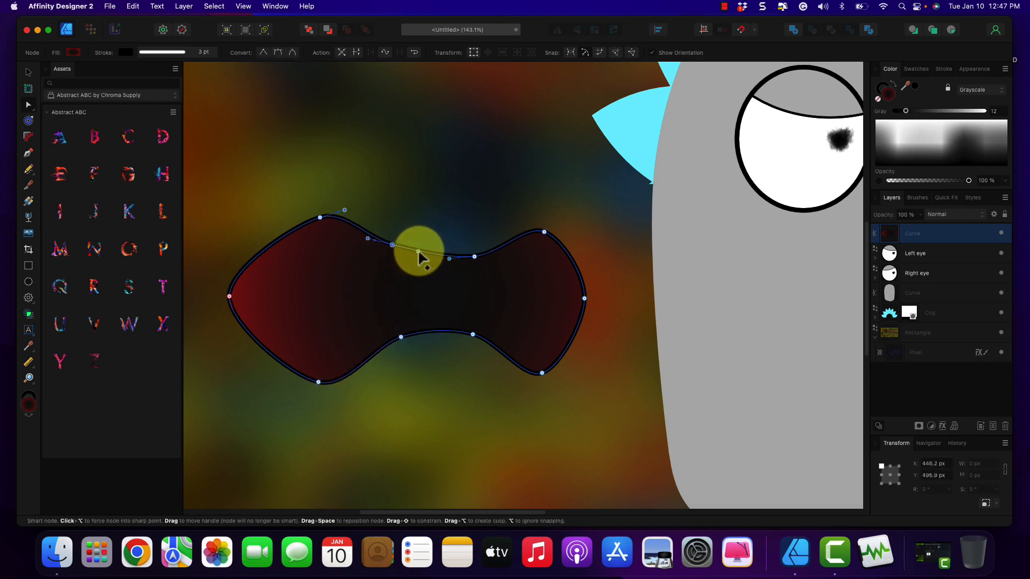
pyautogui.moveTo(418, 250); pyautogui.dragTo(419, 254)
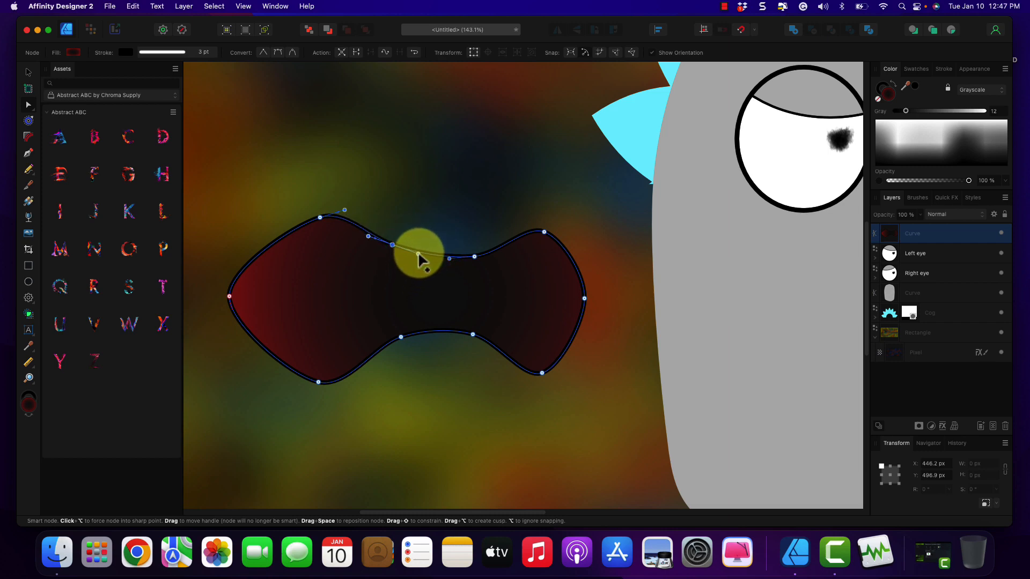
# Smooth the handles of the upper waist node nearest the head and raise that node to about X 553 px, Y 498 px.
pyautogui.click(448, 259)
pyautogui.click(476, 260)
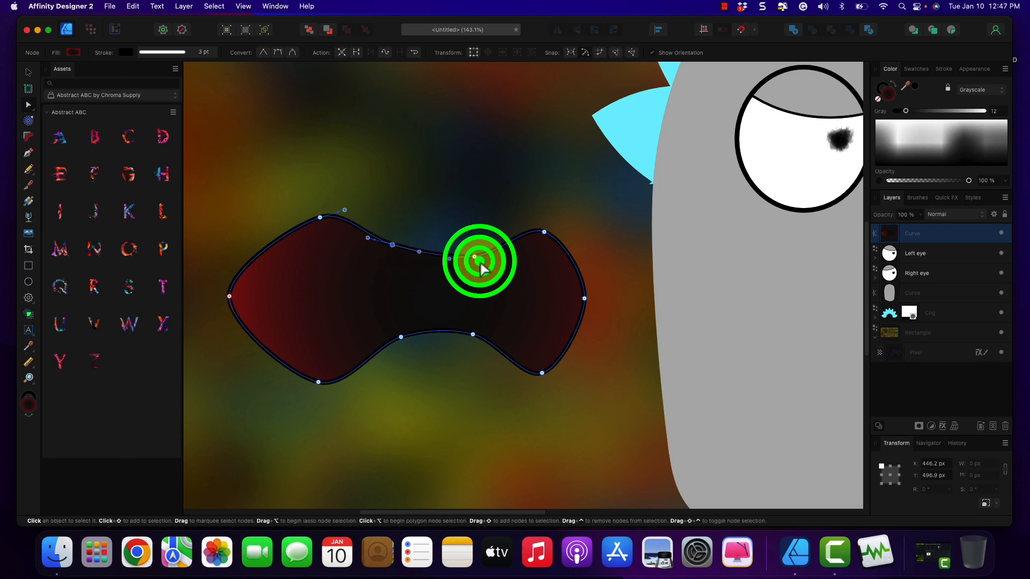
pyautogui.click(476, 261)
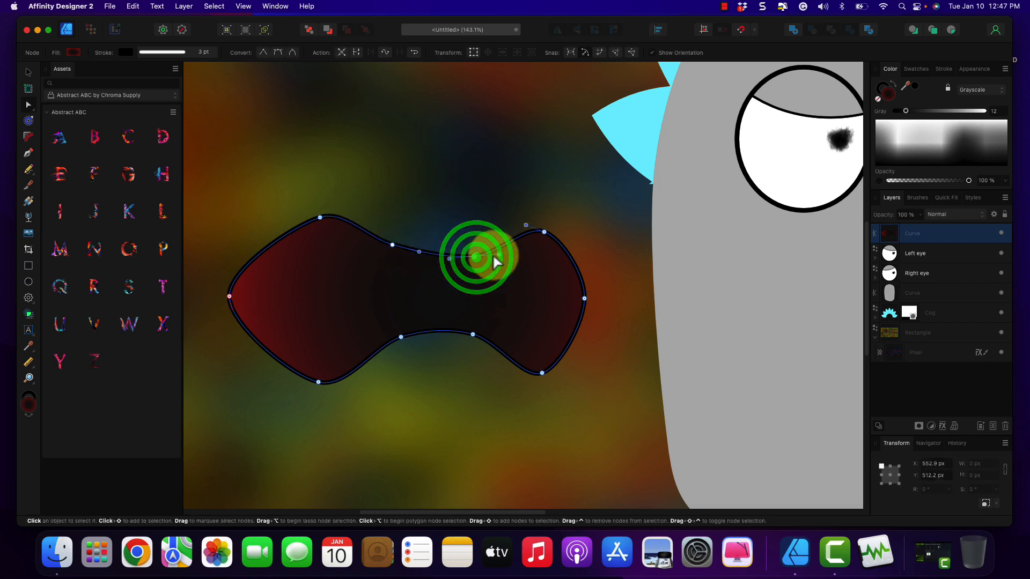
pyautogui.moveTo(498, 255); pyautogui.dragTo(522, 243)
pyautogui.click(455, 259)
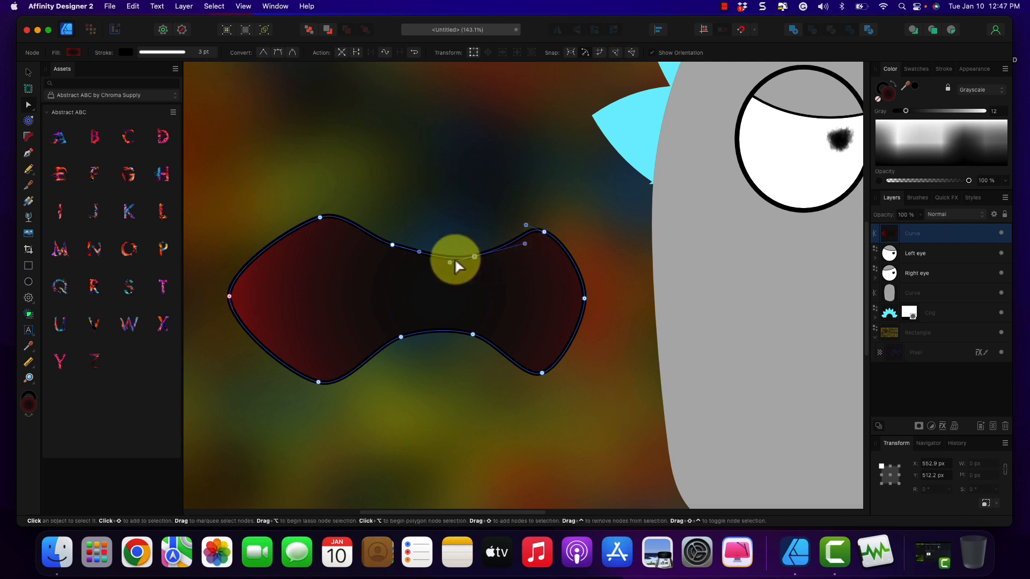
pyautogui.moveTo(443, 265); pyautogui.dragTo(429, 272)
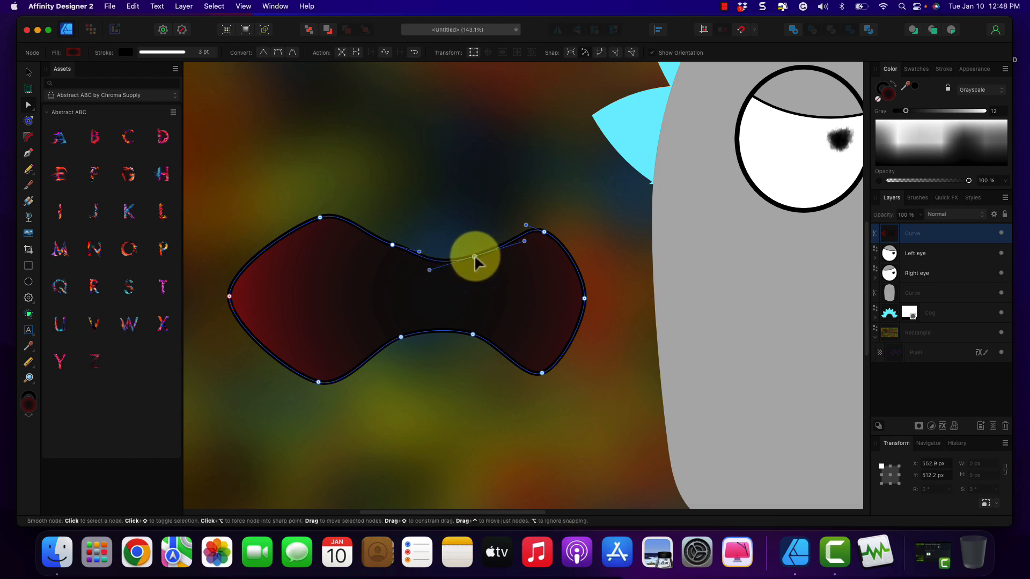
pyautogui.click(474, 256)
pyautogui.moveTo(475, 257); pyautogui.dragTo(474, 246)
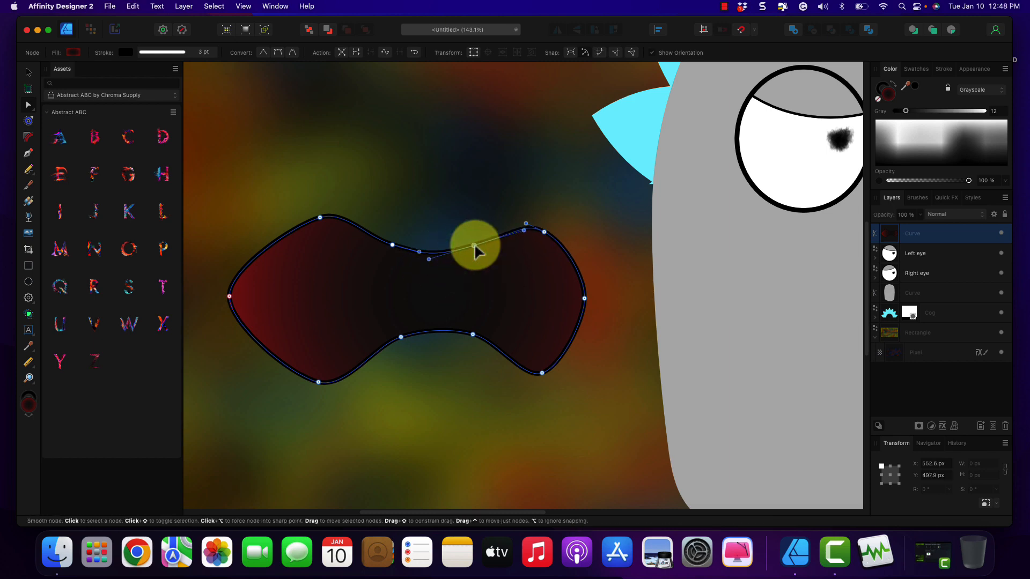
# Adjust the curve handles around the upper end node nearest the head to refine the bow-tie's rounded corner.
pyautogui.click(520, 257)
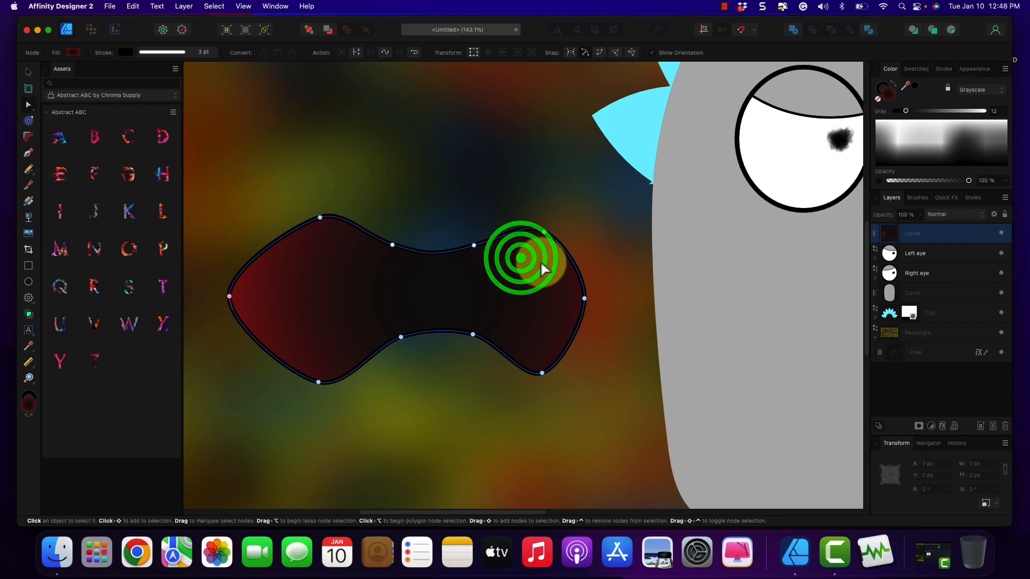
pyautogui.click(544, 232)
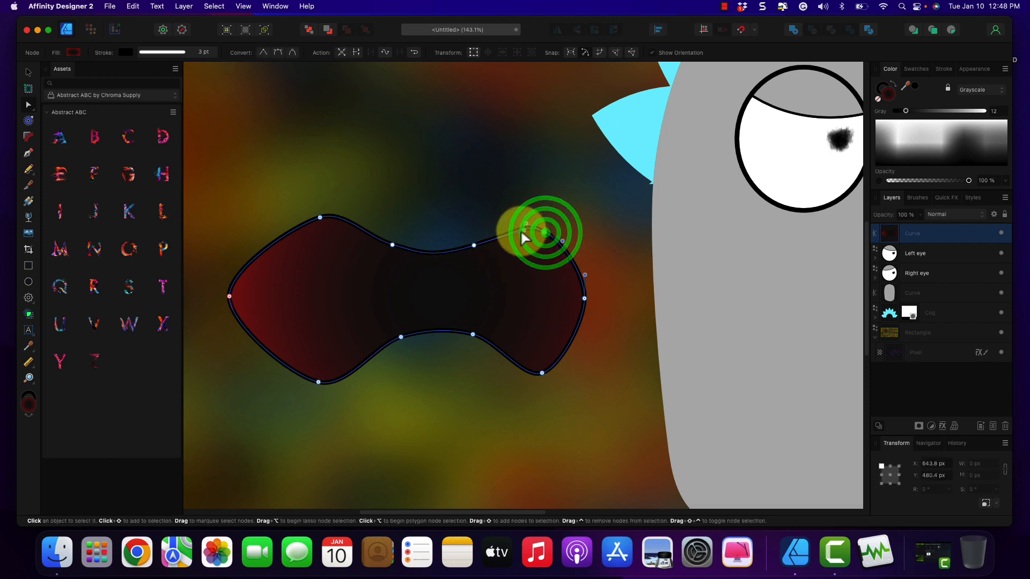
pyautogui.moveTo(526, 223)
pyautogui.mouseDown()
pyautogui.moveTo(483, 207)
pyautogui.moveTo(482, 217)
pyautogui.moveTo(522, 225)
pyautogui.mouseUp()
pyautogui.click(583, 276)
pyautogui.click(589, 309)
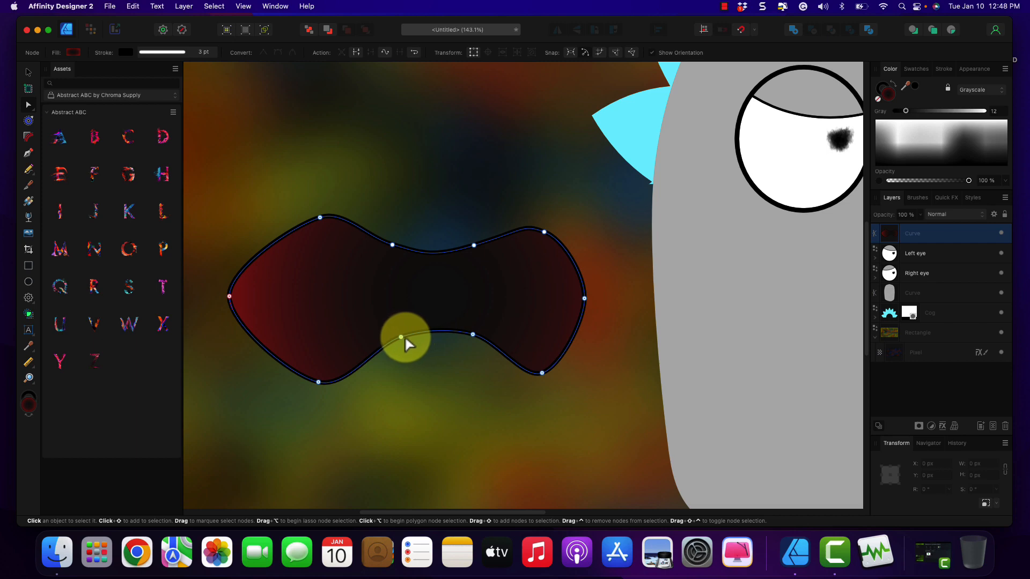
# Lower the waist's lower nodes: the far one to about X 463, Y 633 px, the one nearest the head to about X 552, Y 628 px.
pyautogui.moveTo(404, 337); pyautogui.dragTo(405, 350)
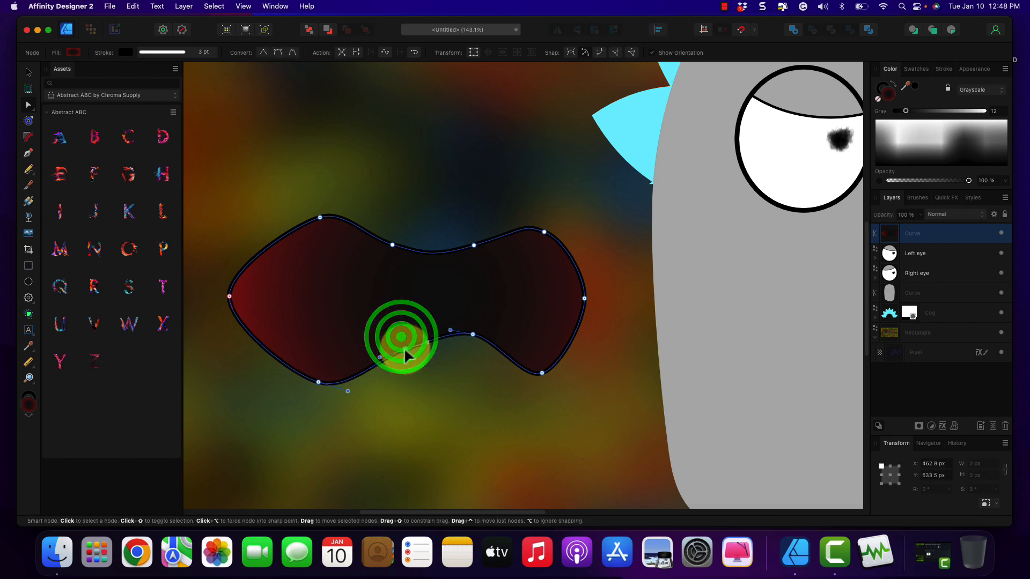
pyautogui.click(472, 333)
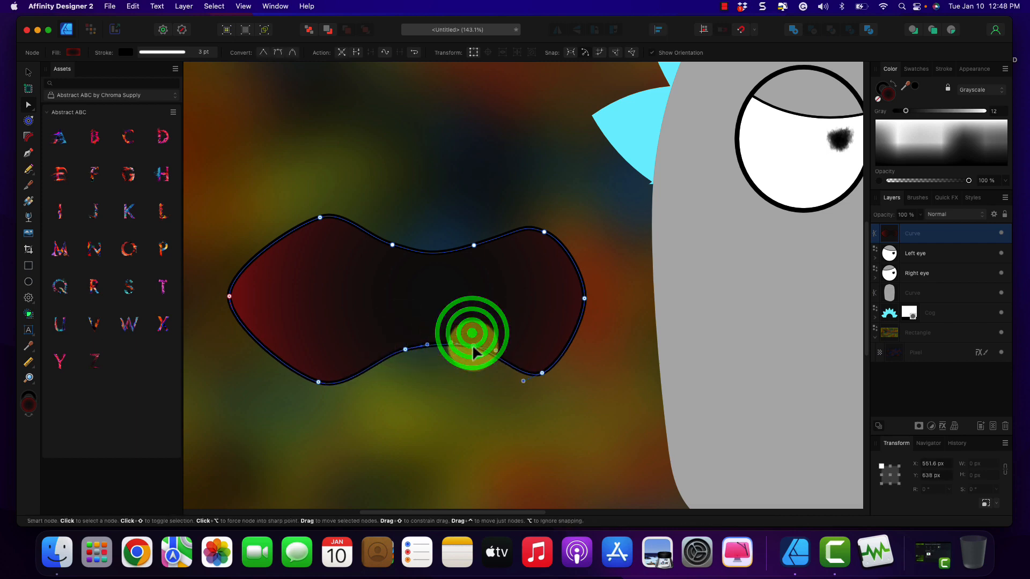
pyautogui.moveTo(475, 352); pyautogui.dragTo(475, 353)
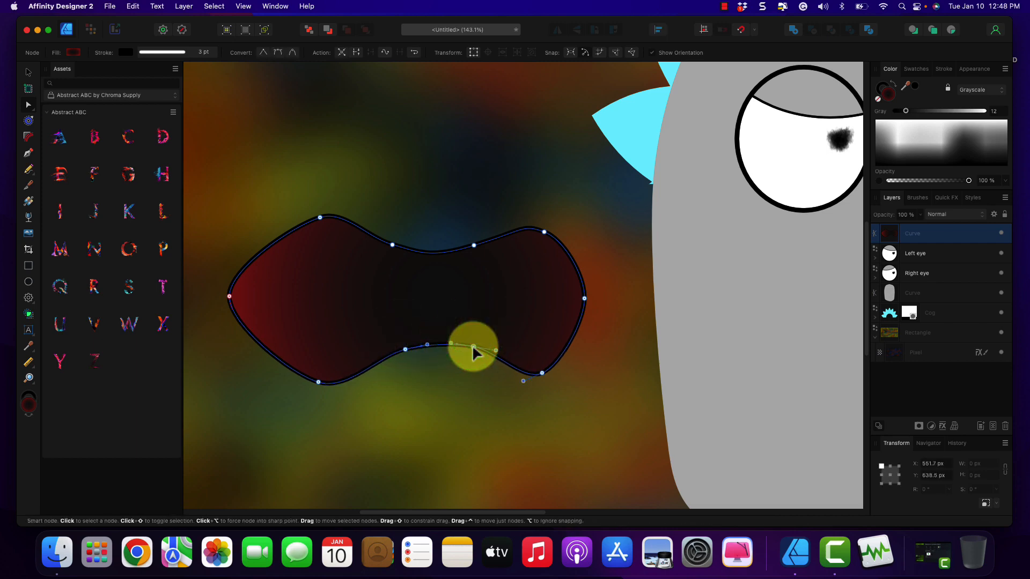
# Move the bow-tie's far tip inward to about X 260, Y 562 px, and lower its adjacent upper node to about X 352, Y 472 px.
pyautogui.click(228, 296)
pyautogui.moveTo(230, 299); pyautogui.dragTo(250, 299)
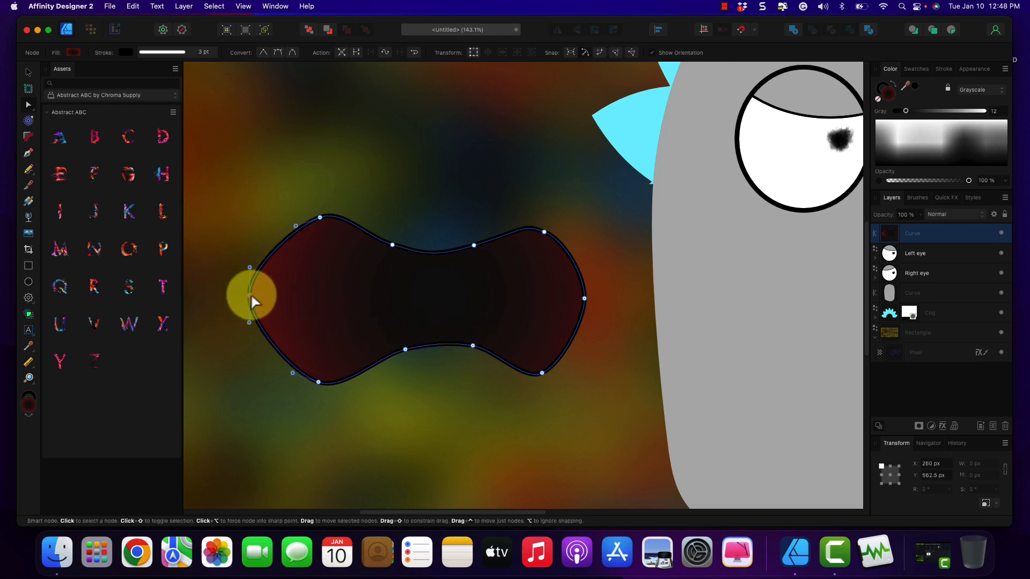
pyautogui.click(319, 220)
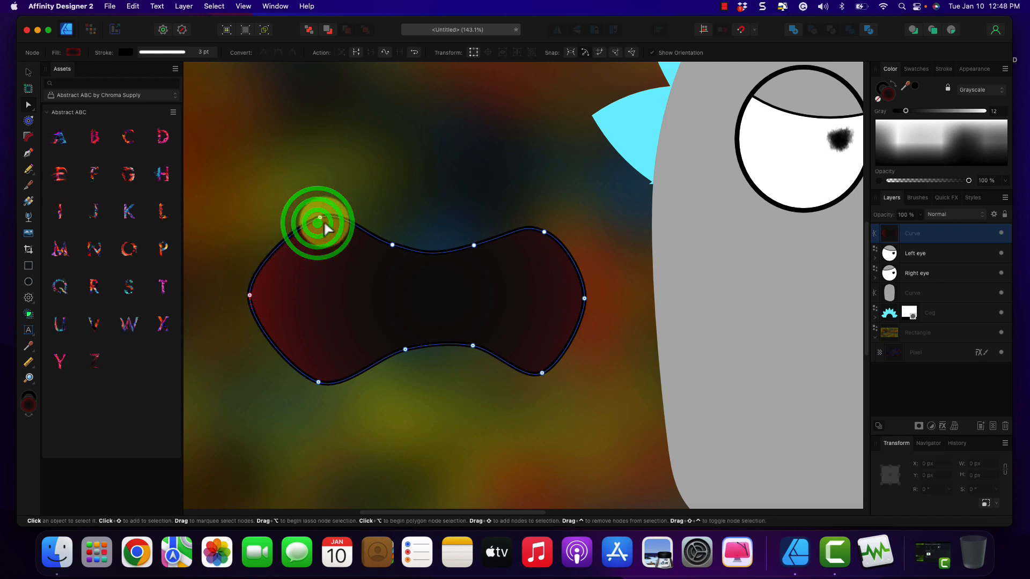
pyautogui.click(321, 226)
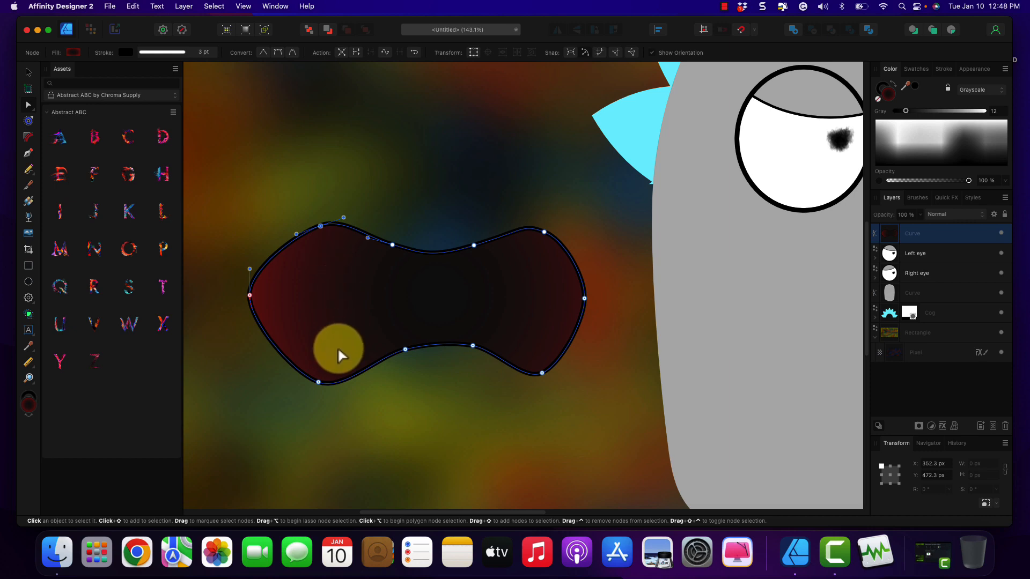
# Raise the lower end nodes: the one farthest from the head to about X 348, Y 661 px, the nearest to about X 640, Y 646 px.
pyautogui.click(318, 383)
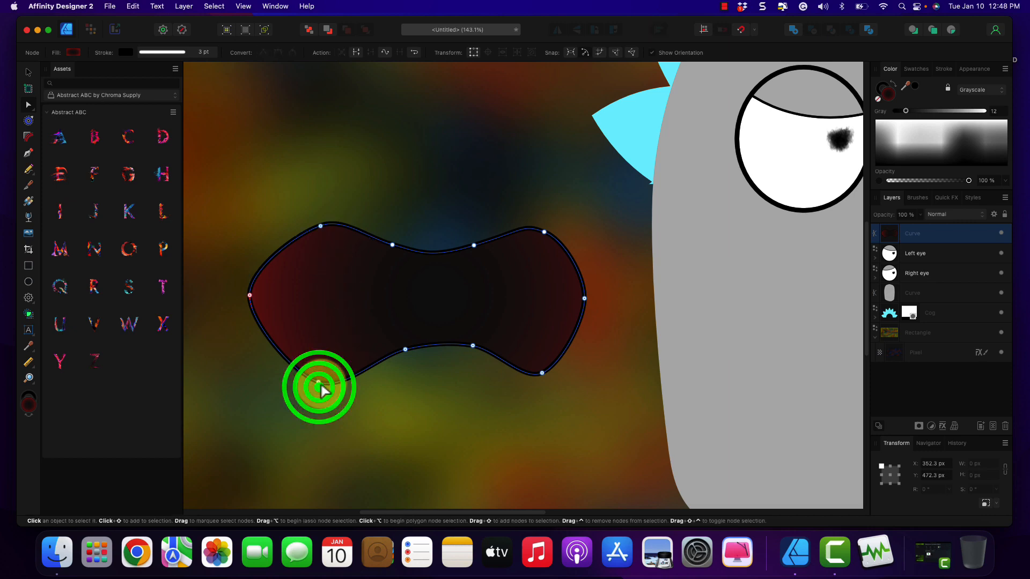
pyautogui.click(318, 384)
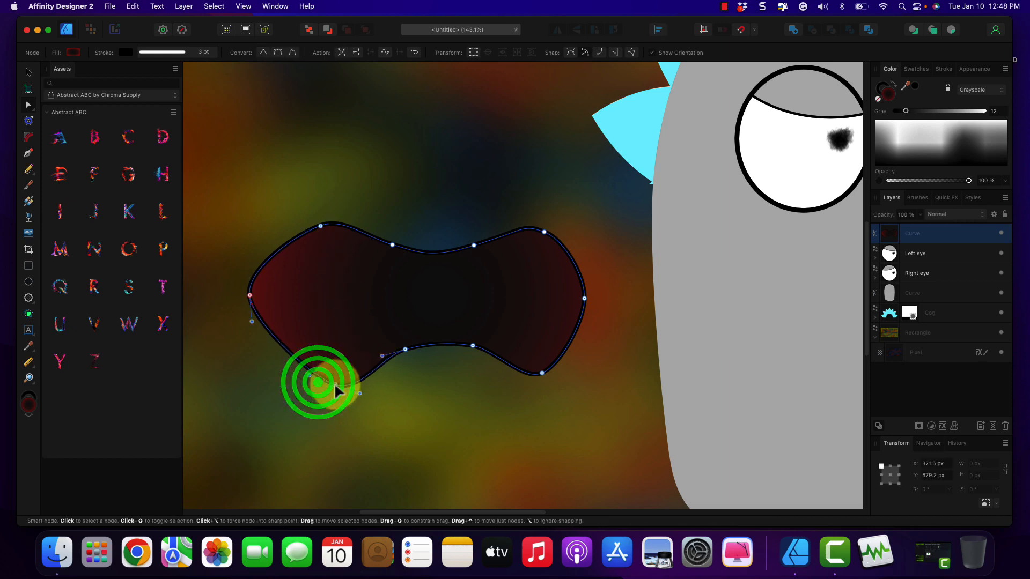
pyautogui.moveTo(335, 385); pyautogui.dragTo(316, 369)
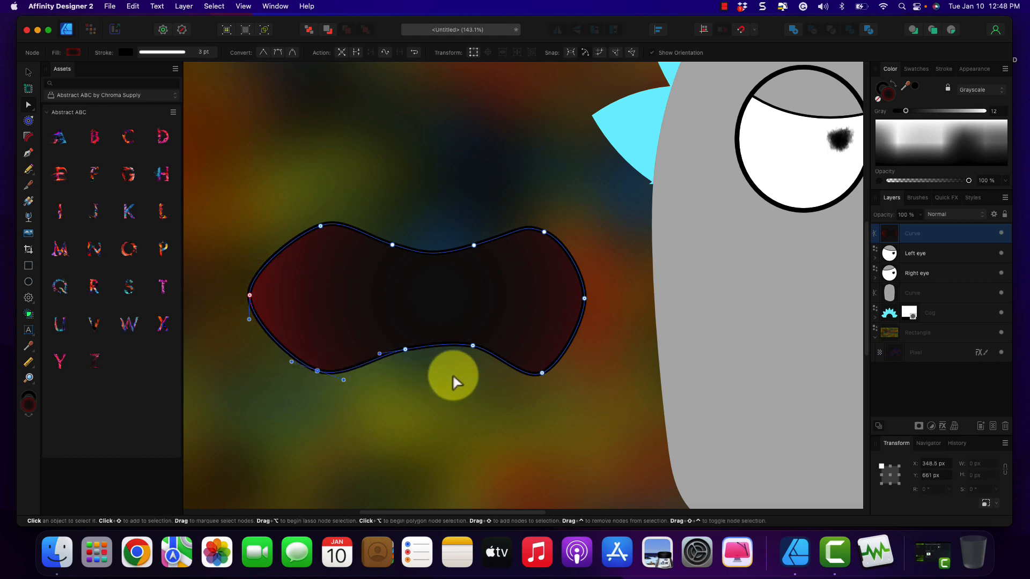
pyautogui.moveTo(542, 373); pyautogui.dragTo(544, 364)
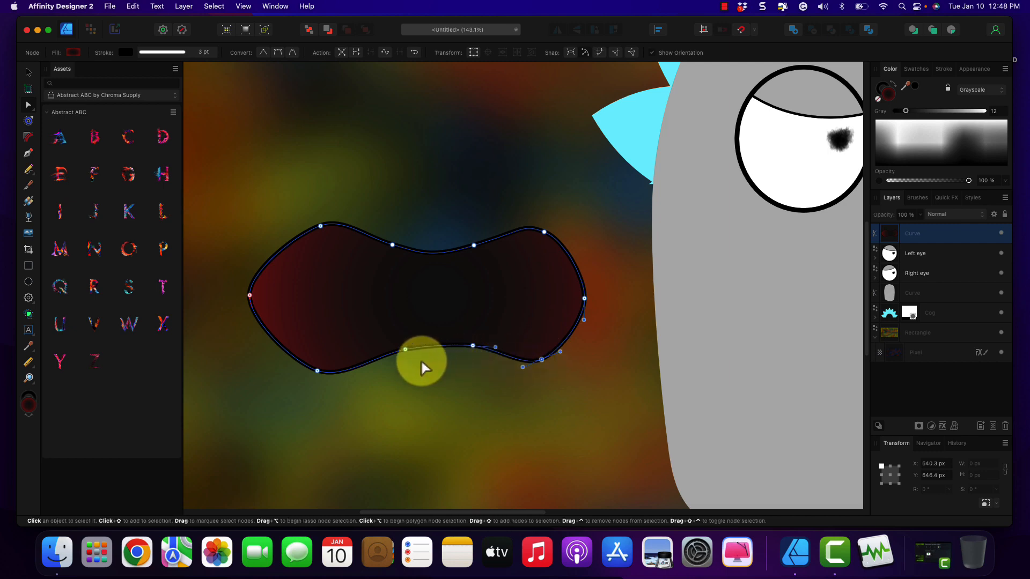
pyautogui.click(249, 296)
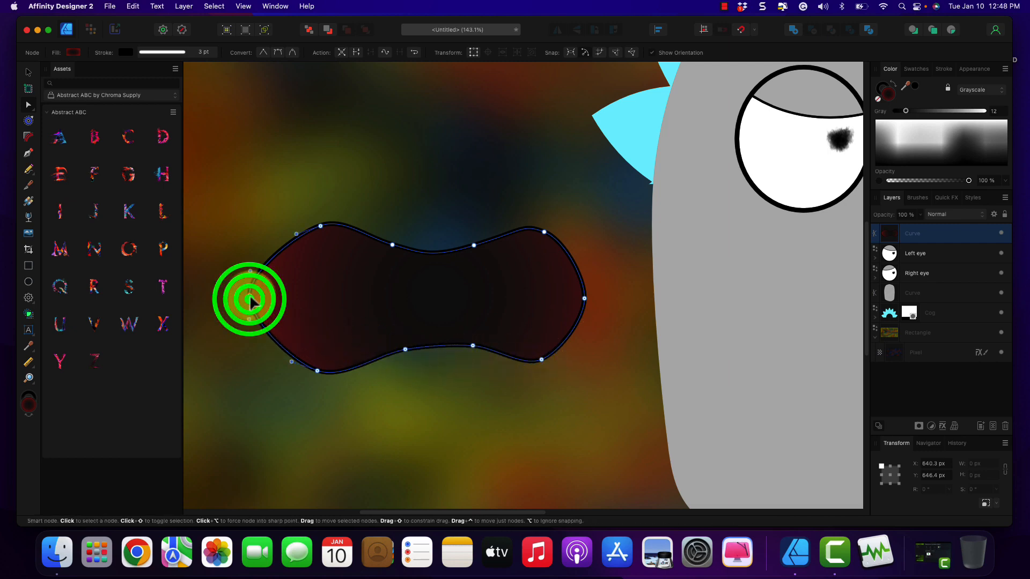
# Move the bow-tie's tip farthest from the head to about X 290, Y 561 px, and the nearest tip to about X 693, Y 566 px.
pyautogui.moveTo(257, 298); pyautogui.dragTo(274, 295)
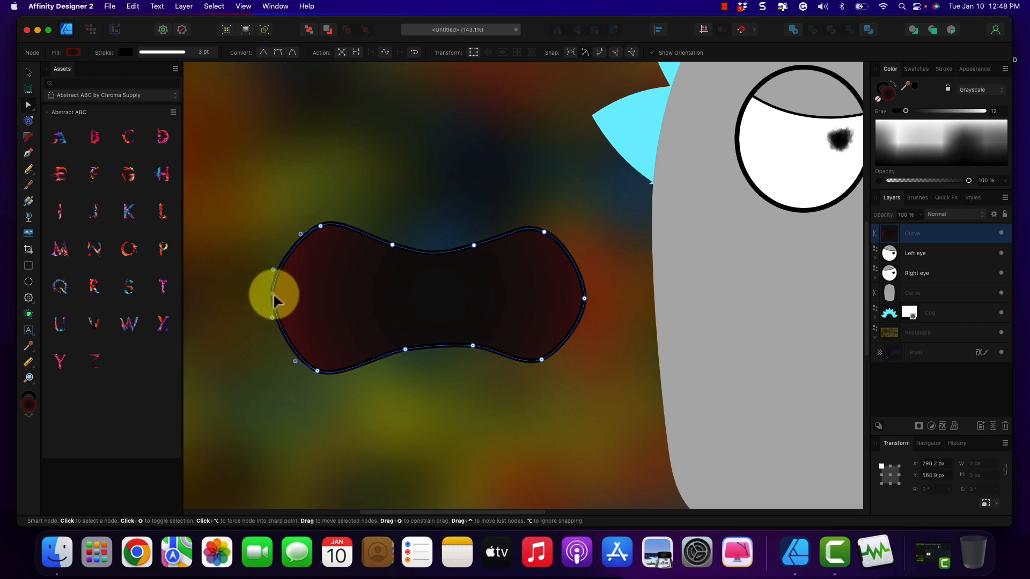
pyautogui.click(584, 299)
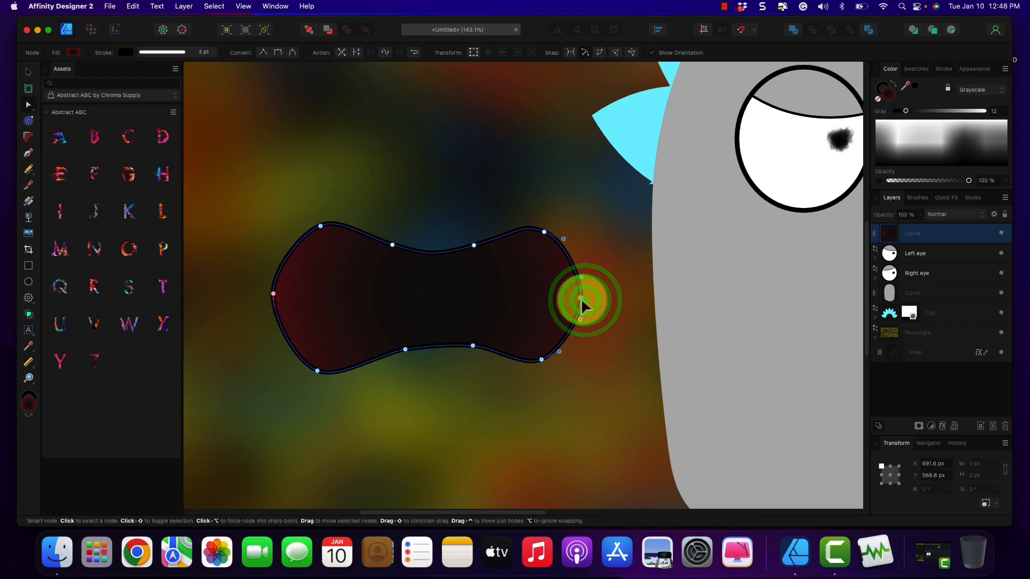
pyautogui.moveTo(582, 299); pyautogui.dragTo(583, 300)
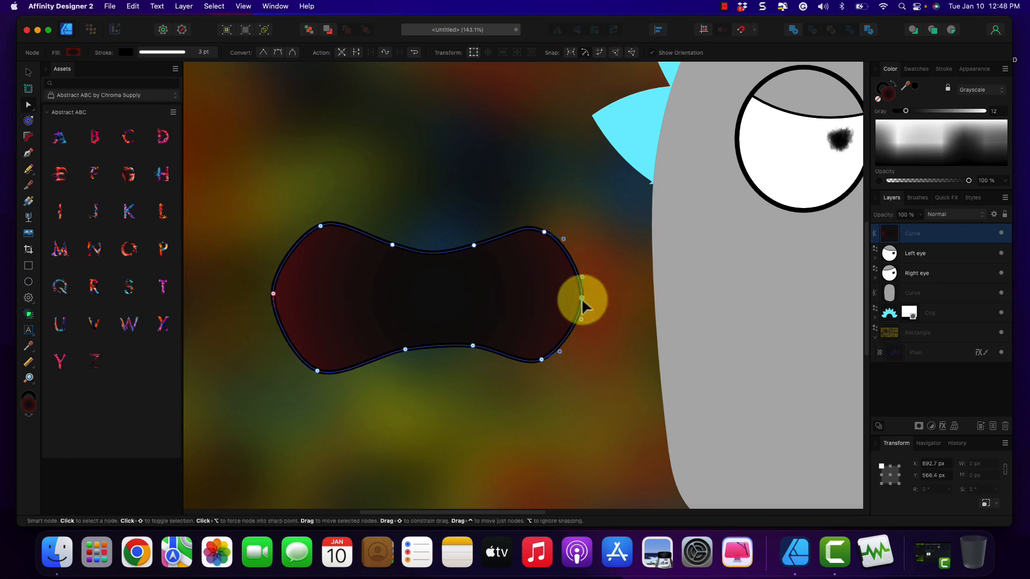
# Pull both bow-tie tips outward: the far one to about X 268, Y 561 px, the one nearest the head to about X 711, Y 564 px.
pyautogui.click(273, 293)
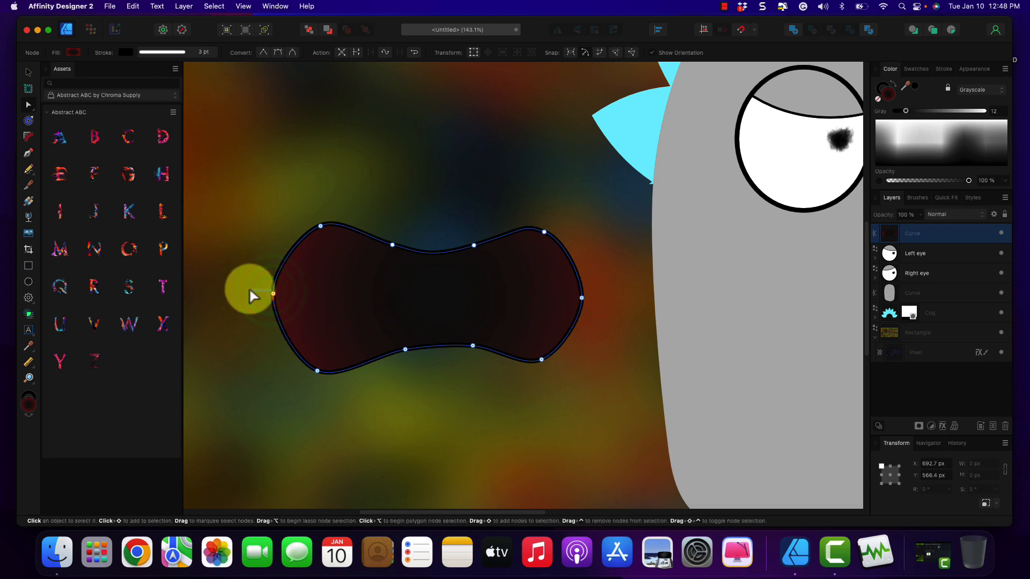
pyautogui.click(273, 294)
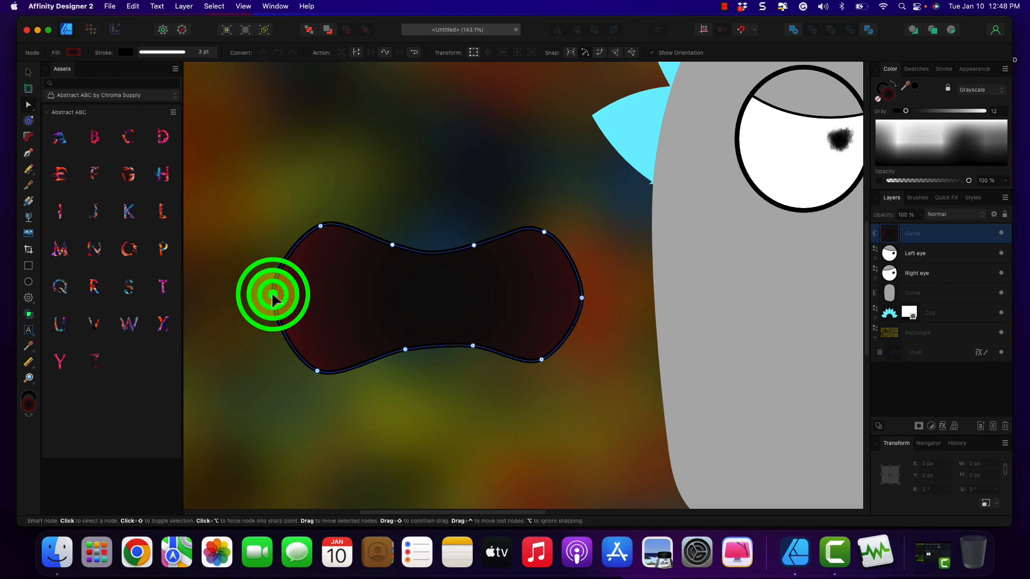
pyautogui.moveTo(273, 295); pyautogui.dragTo(255, 297)
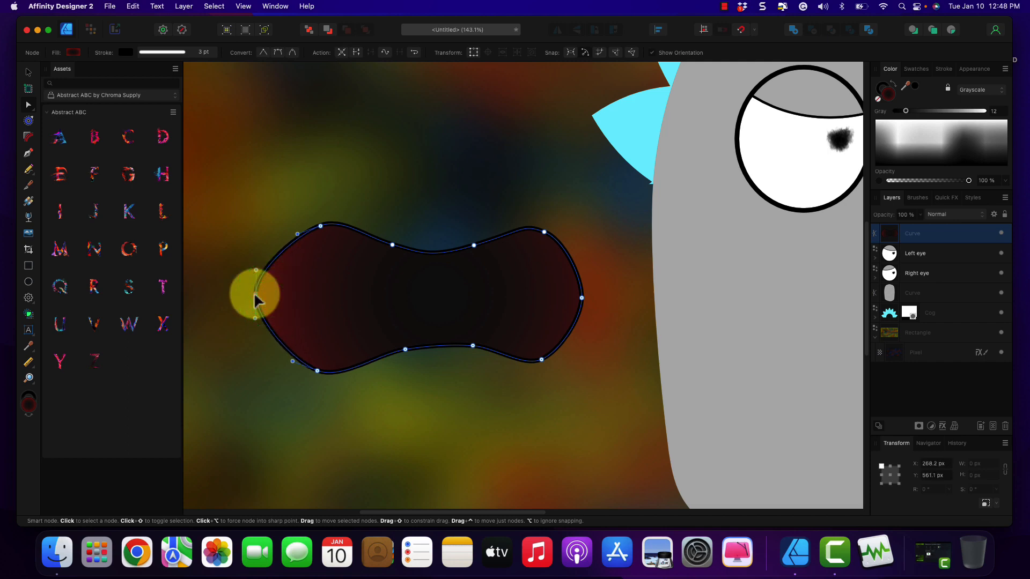
pyautogui.click(507, 299)
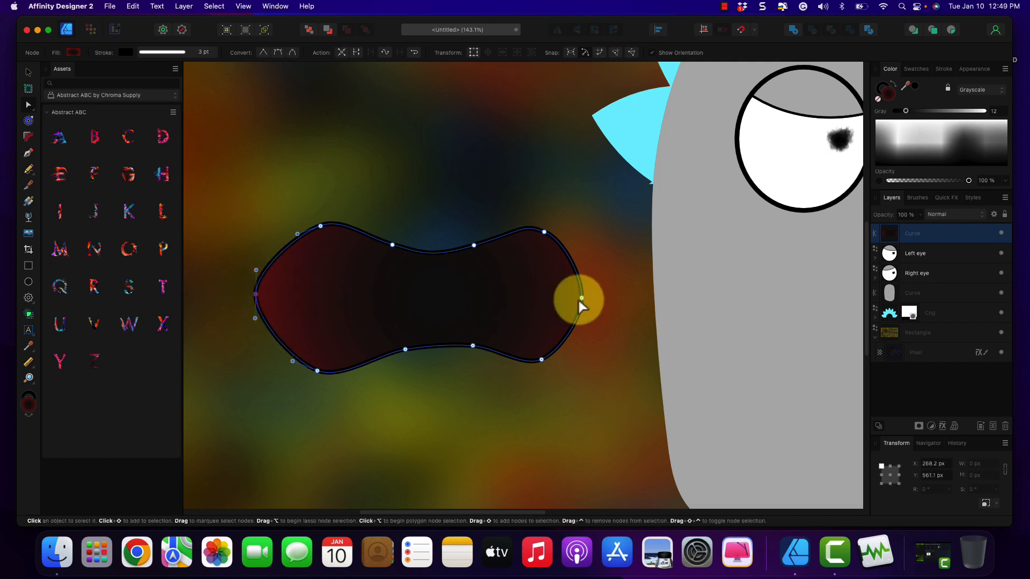
pyautogui.moveTo(580, 299); pyautogui.dragTo(595, 298)
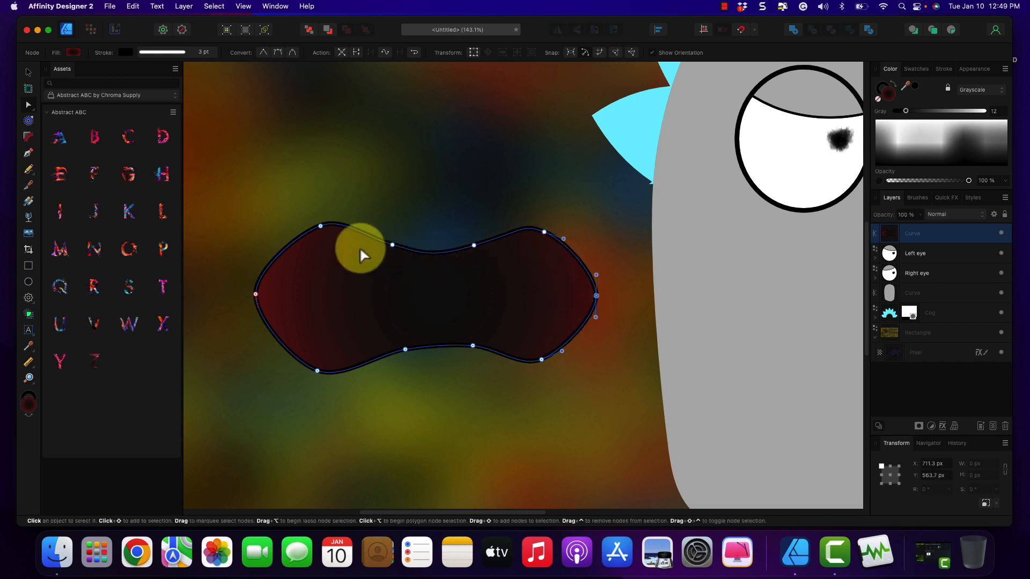
# Lower the bow-tie's upper end node farthest from the head to about X 353, Y 493 px.
pyautogui.moveTo(318, 226); pyautogui.dragTo(316, 238)
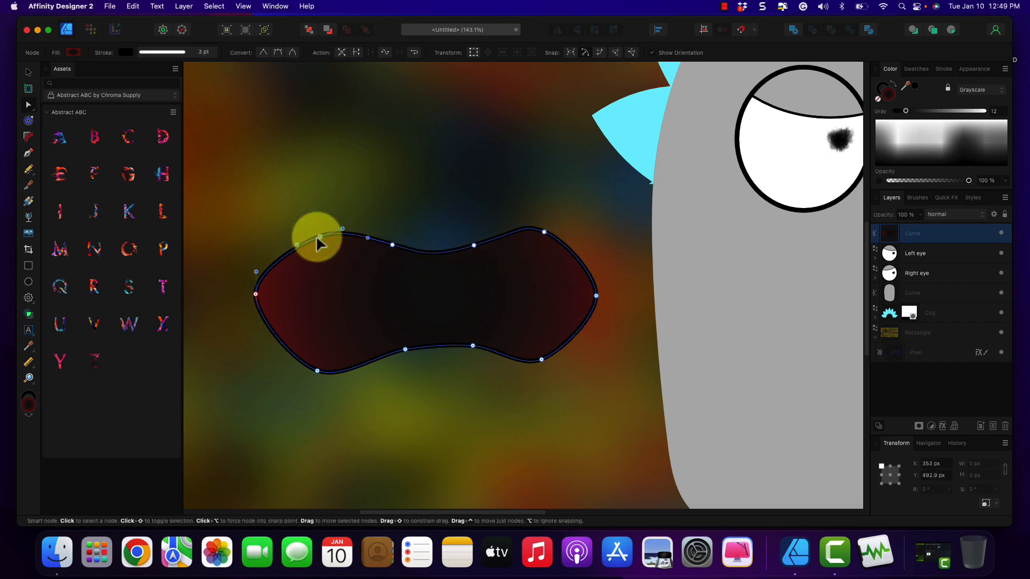
pyautogui.click(429, 223)
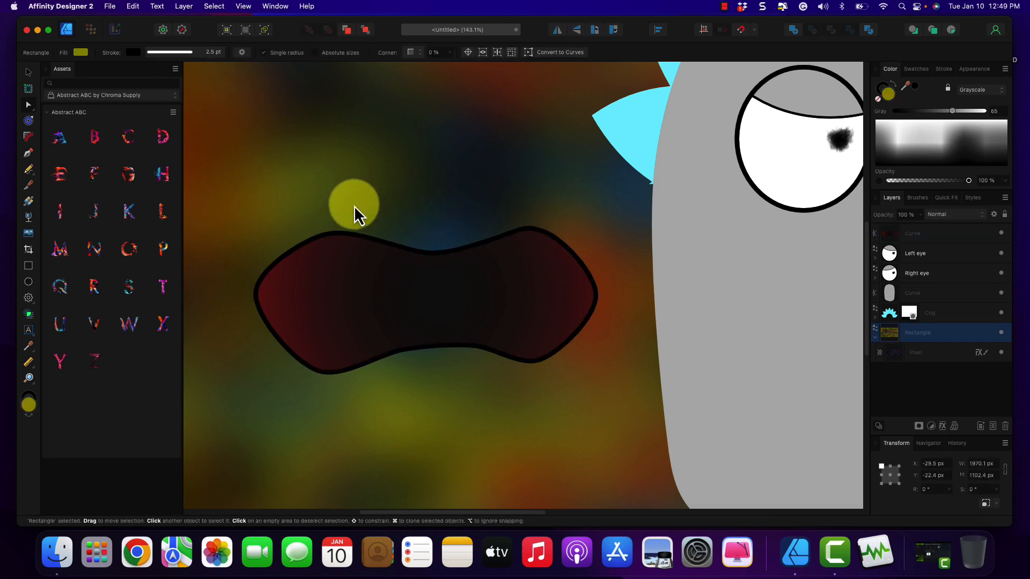
# Move both bow-tie tips inward: the far one to about X 304, Y 567 px, the one nearest the head to about X 685, Y 563 px.
pyautogui.click(346, 297)
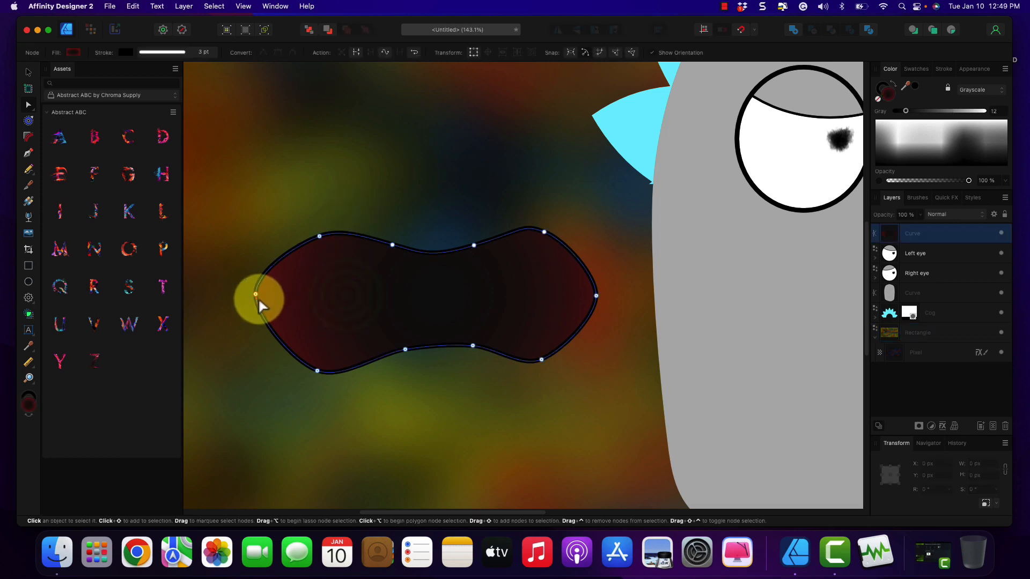
pyautogui.moveTo(254, 291); pyautogui.dragTo(279, 294)
pyautogui.click(369, 299)
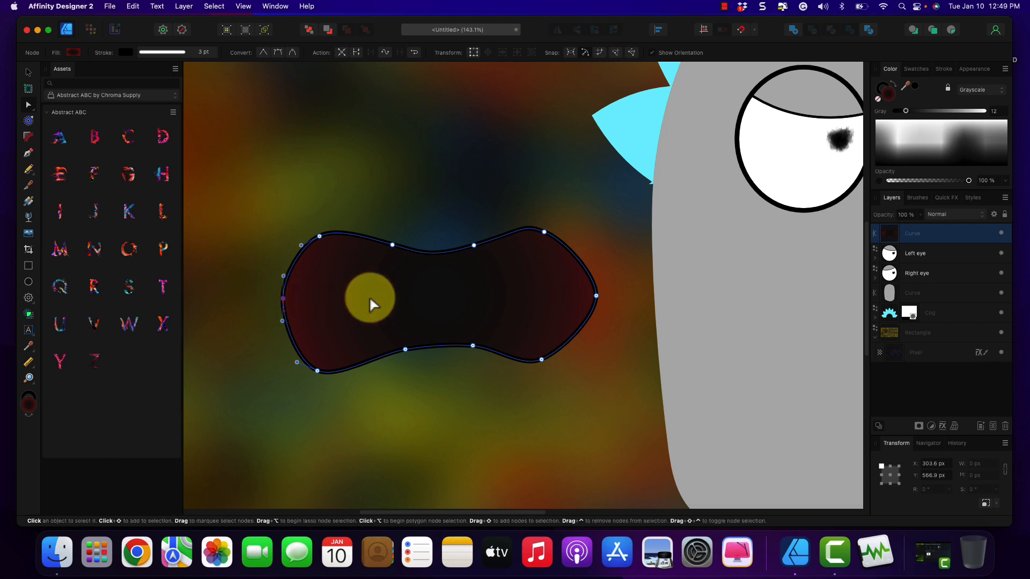
pyautogui.moveTo(596, 295); pyautogui.dragTo(575, 297)
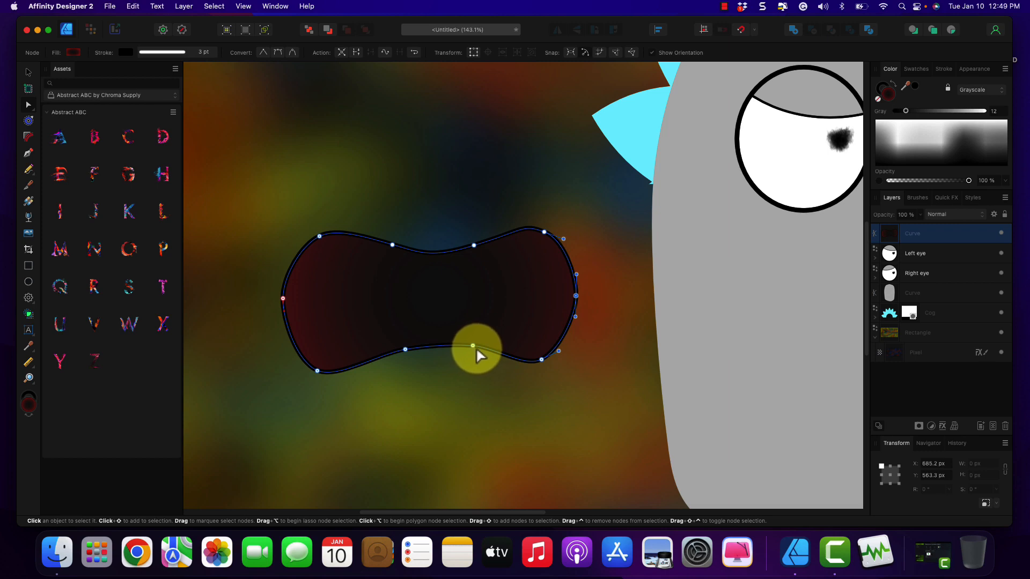
# Raise the waist's two lower nodes to narrow the bow-tie, placing the one nearest the head at about X 549, Y 614 px.
pyautogui.moveTo(474, 345); pyautogui.dragTo(473, 335)
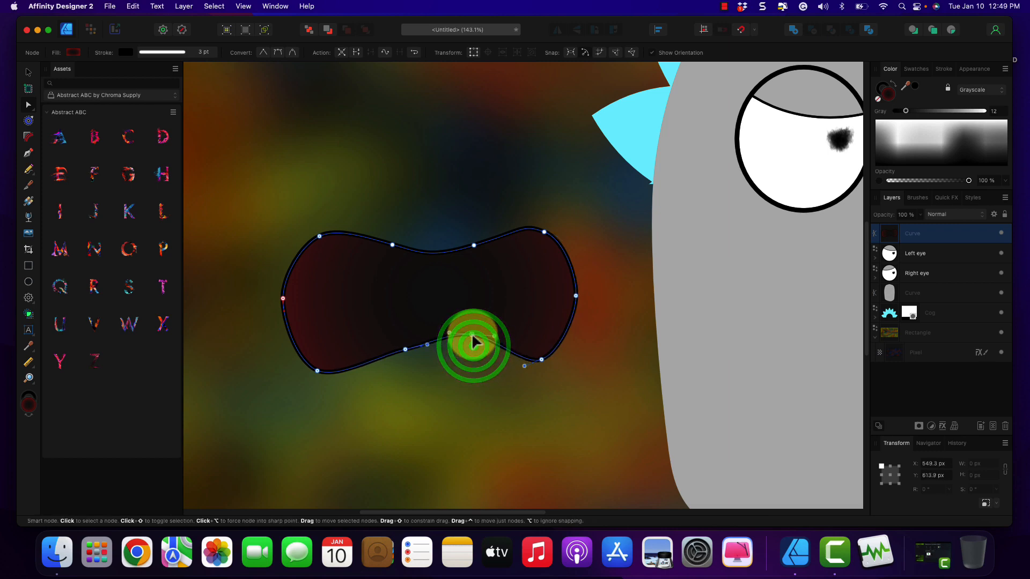
pyautogui.click(414, 347)
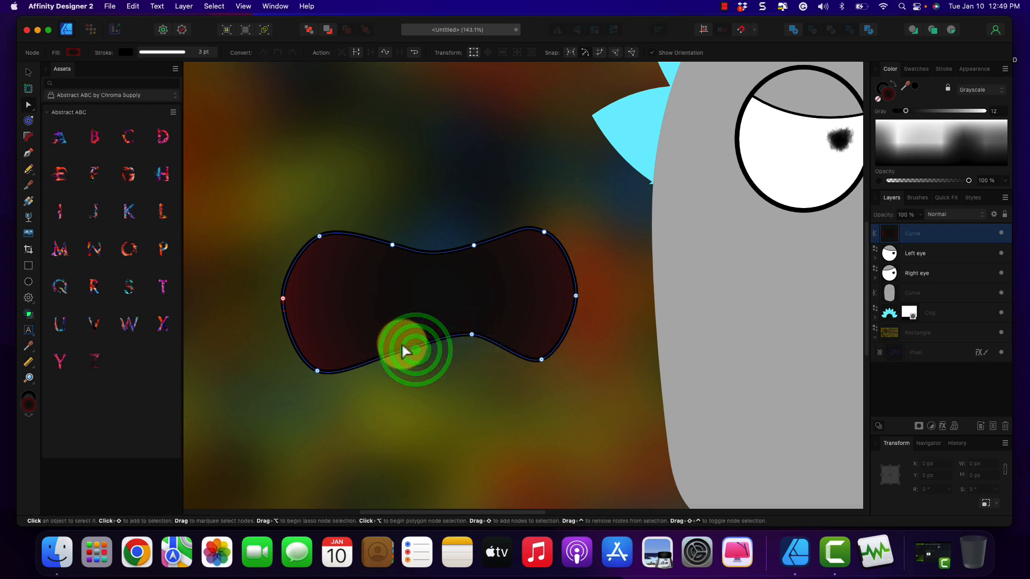
pyautogui.moveTo(404, 351); pyautogui.dragTo(403, 335)
# Reduce the background rectangle's stroke width to 0.1 pt.
pyautogui.click(425, 228)
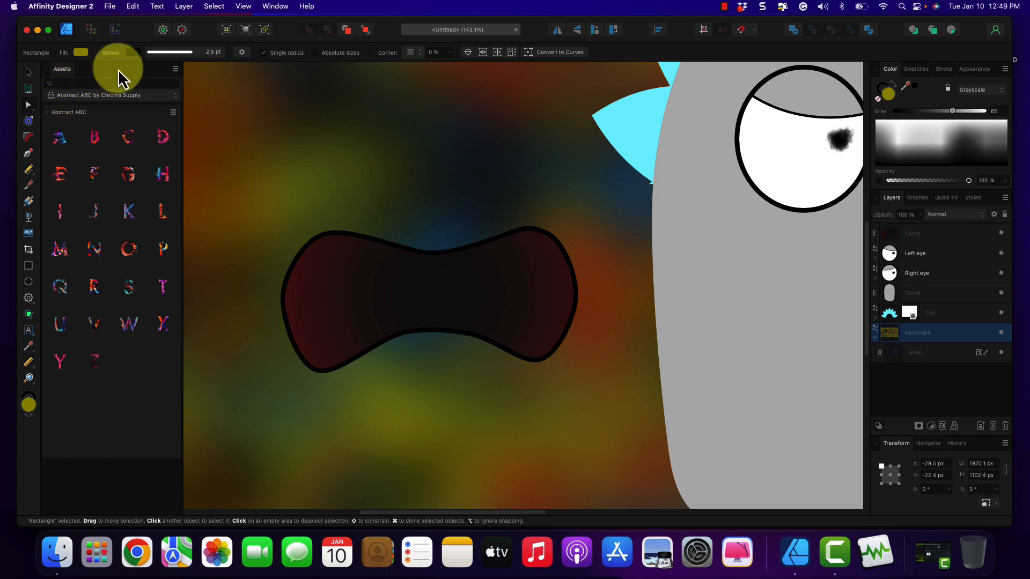
pyautogui.click(169, 53)
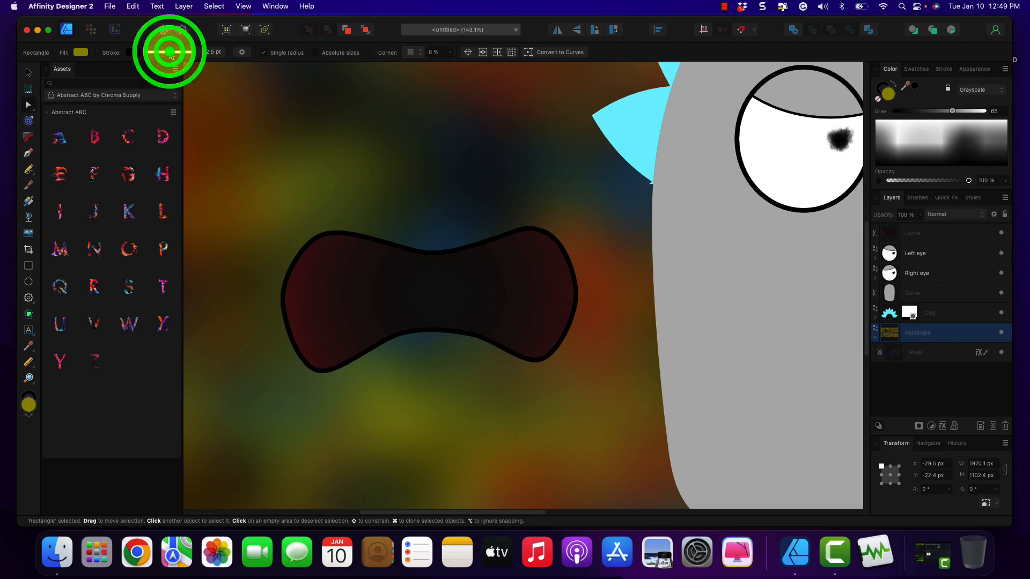
pyautogui.click(163, 87)
pyautogui.moveTo(163, 87); pyautogui.dragTo(148, 86)
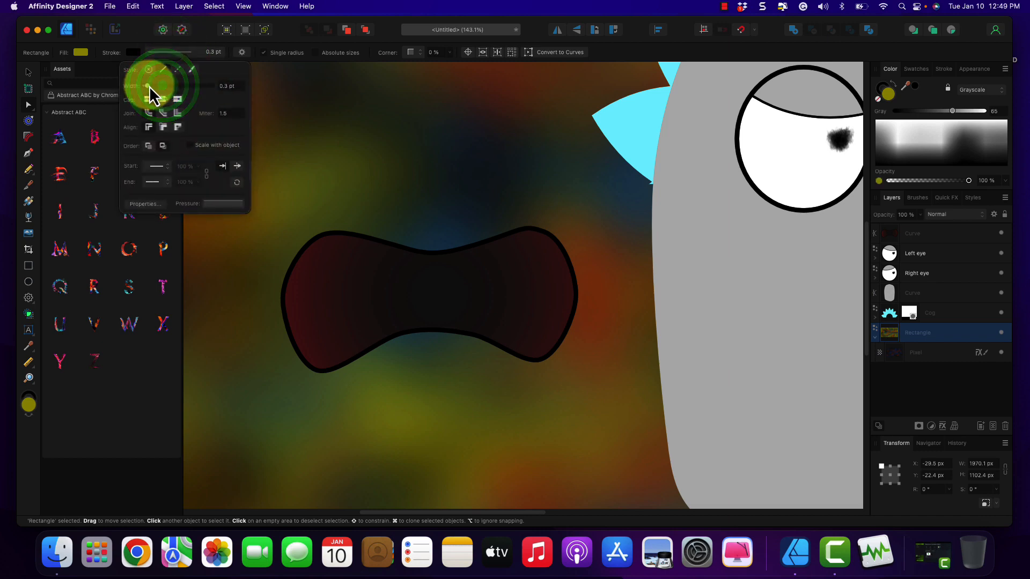
# Select the bow-tie curve and set its stroke width to 2.5 pt.
pyautogui.click(25, 72)
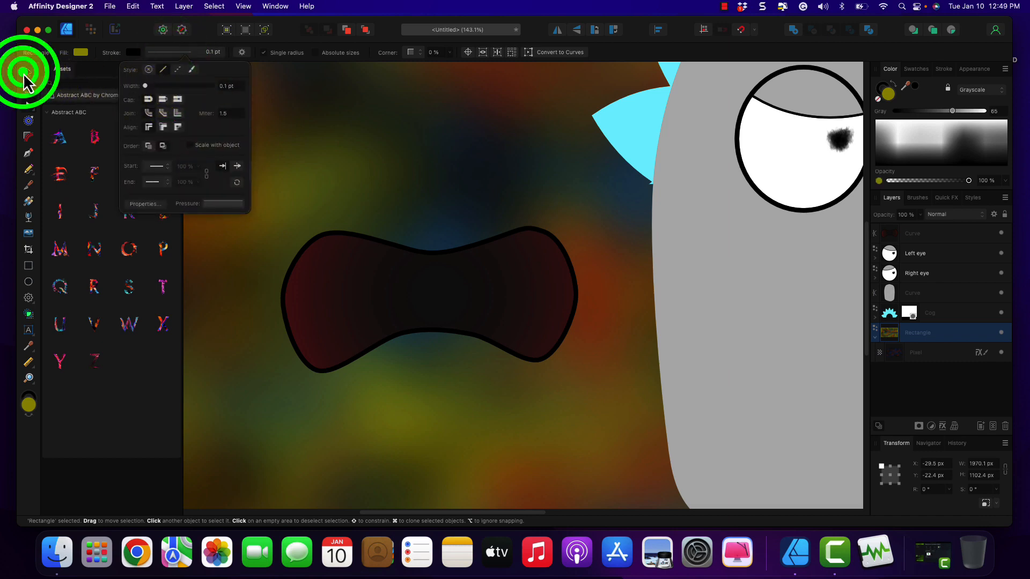
pyautogui.click(384, 241)
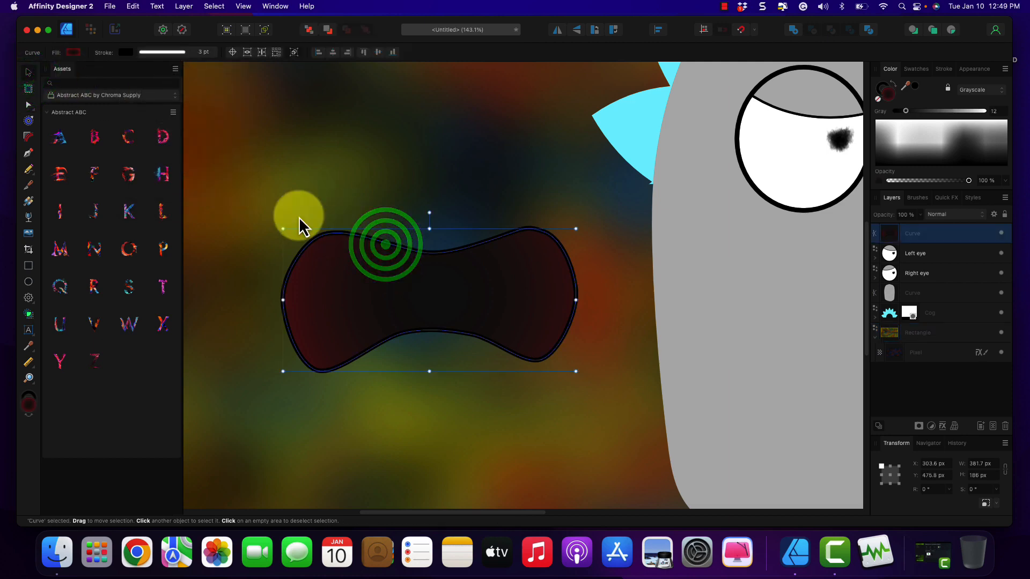
pyautogui.click(169, 53)
pyautogui.moveTo(156, 86); pyautogui.dragTo(154, 87)
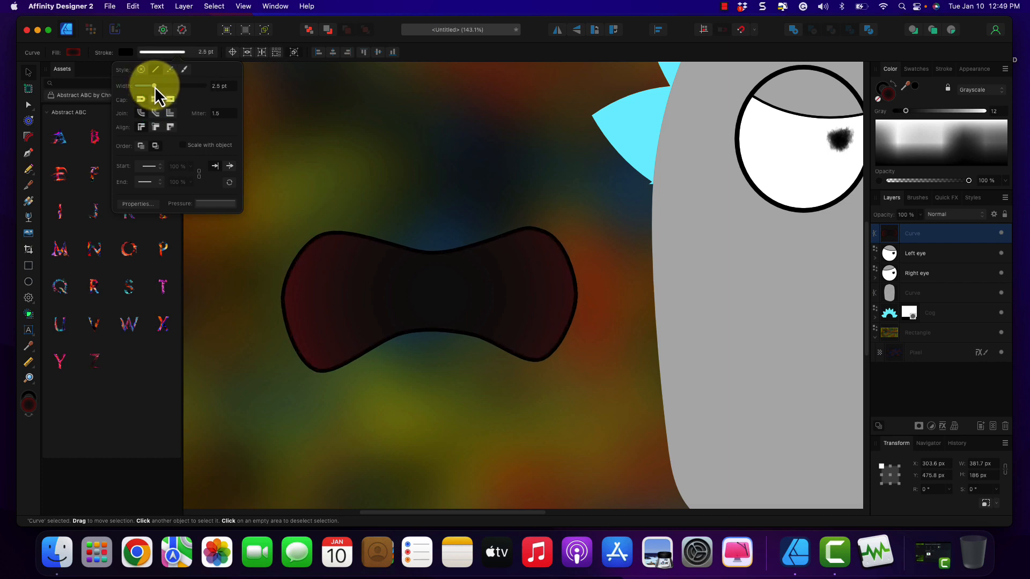
# Collapse the background Rectangle layer so its nested Pixel layer is hidden in the layer list.
pyautogui.click(387, 193)
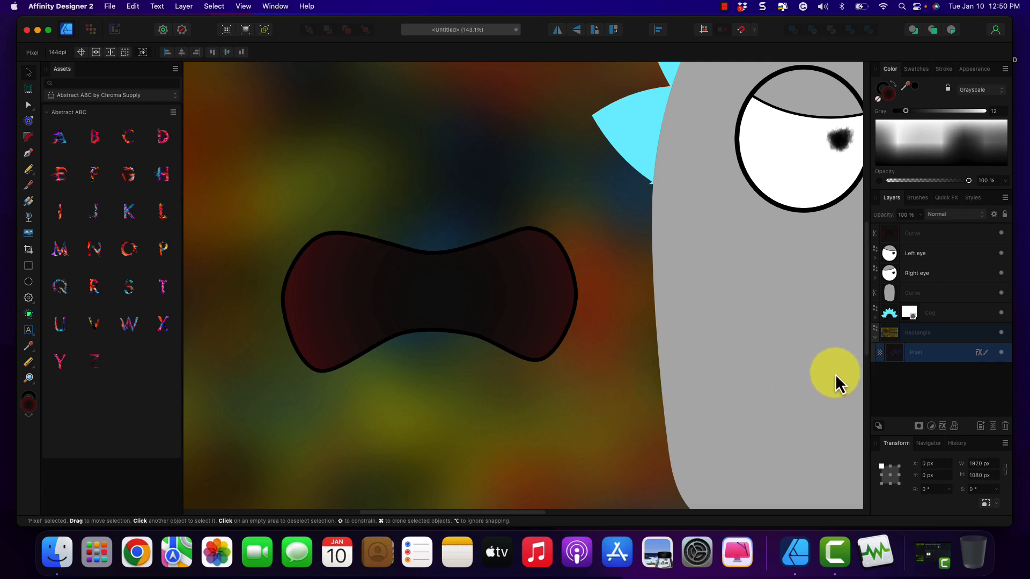
pyautogui.moveTo(894, 358); pyautogui.dragTo(889, 334)
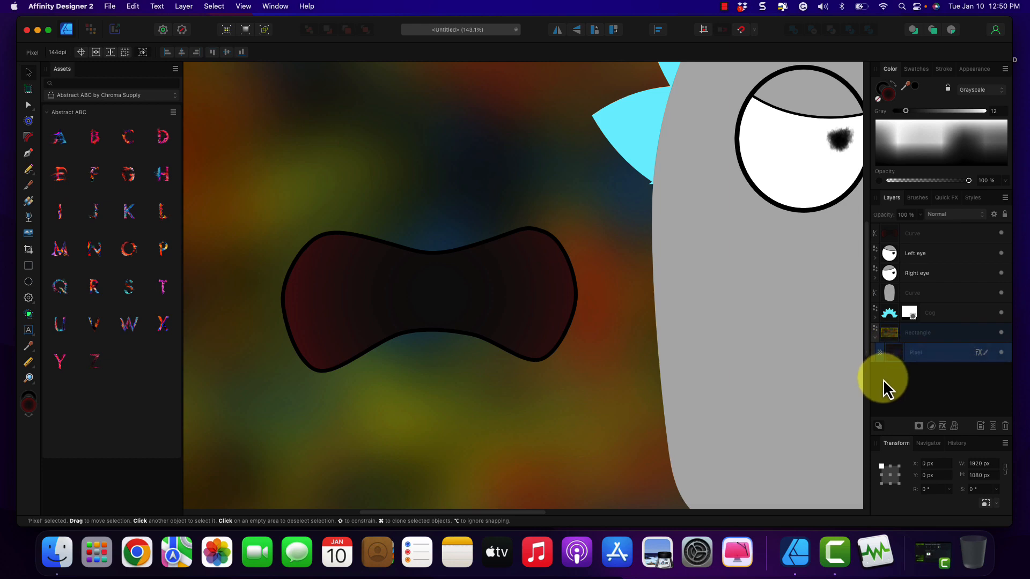
pyautogui.moveTo(876, 344); pyautogui.dragTo(876, 344)
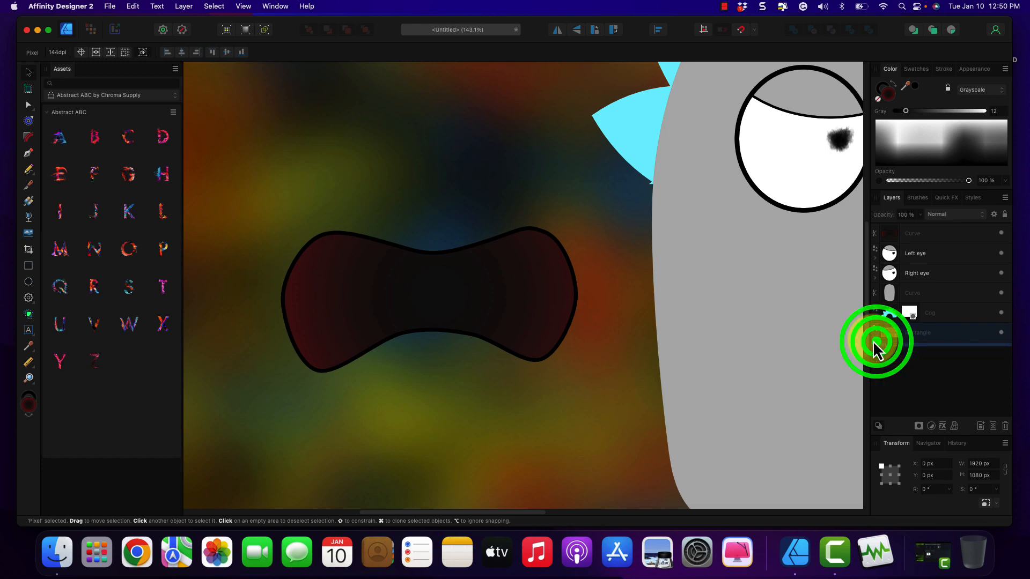
# Draw an upright ellipse below the bow-tie's far end and resize it to about 77 px wide and 158 px high.
pyautogui.click(926, 238)
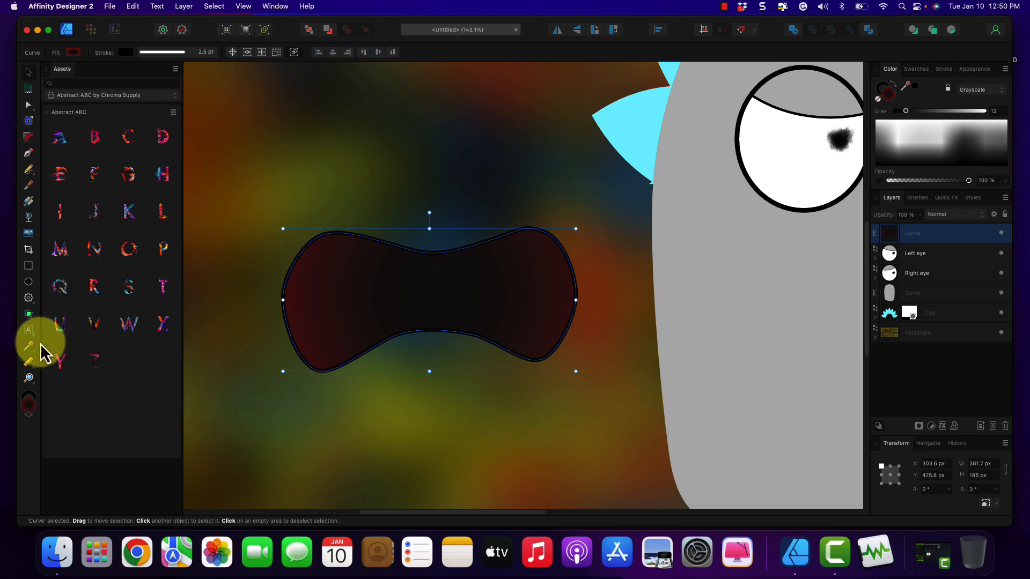
pyautogui.click(28, 282)
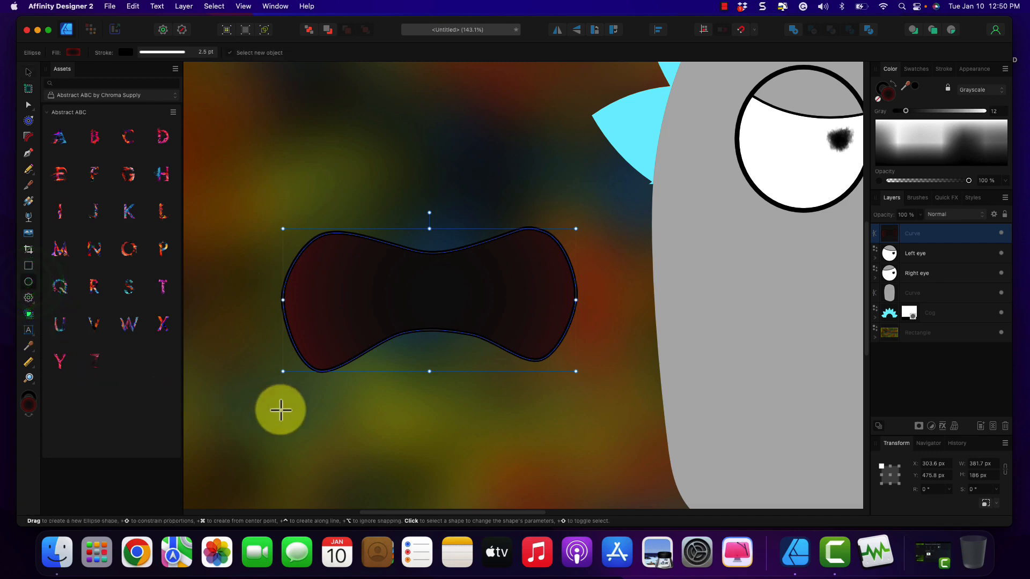
pyautogui.moveTo(288, 404); pyautogui.dragTo(327, 506)
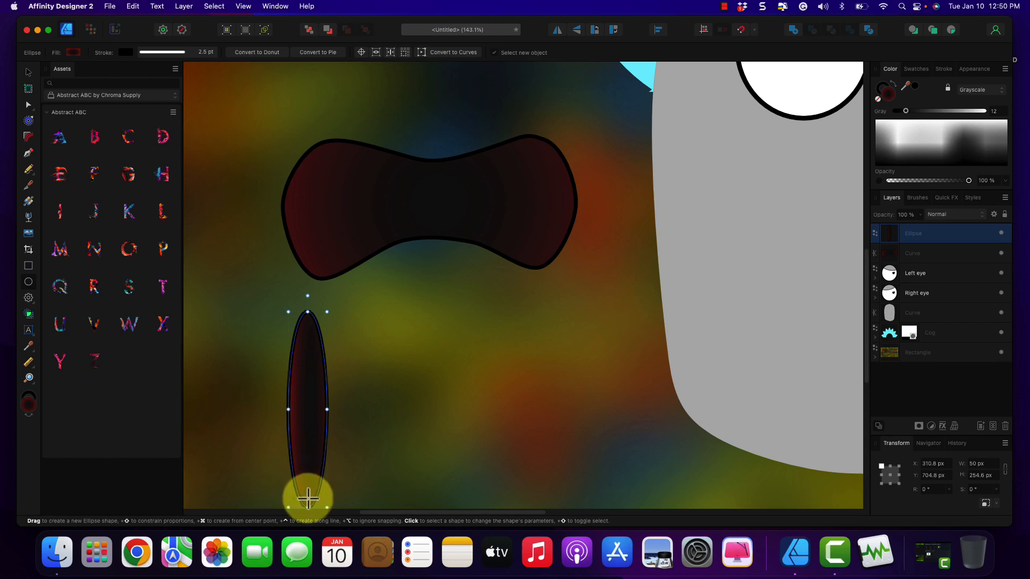
pyautogui.click(27, 75)
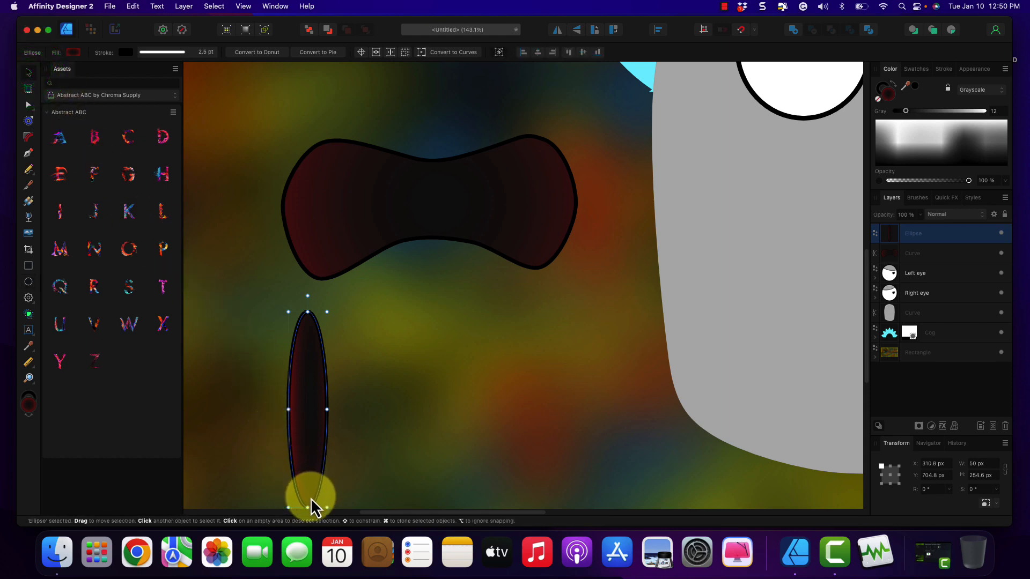
pyautogui.moveTo(307, 503); pyautogui.dragTo(327, 433)
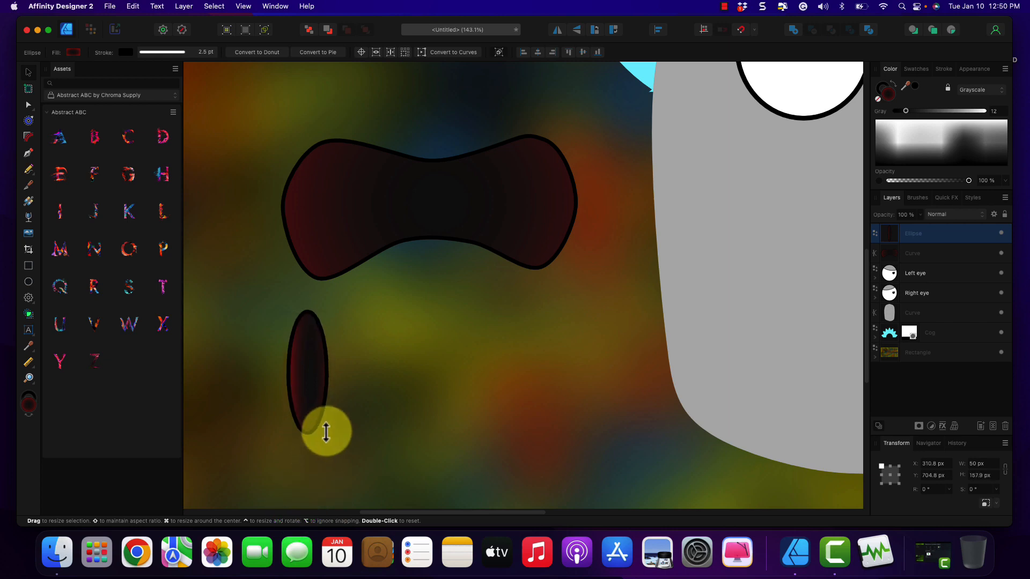
pyautogui.moveTo(325, 373); pyautogui.dragTo(346, 374)
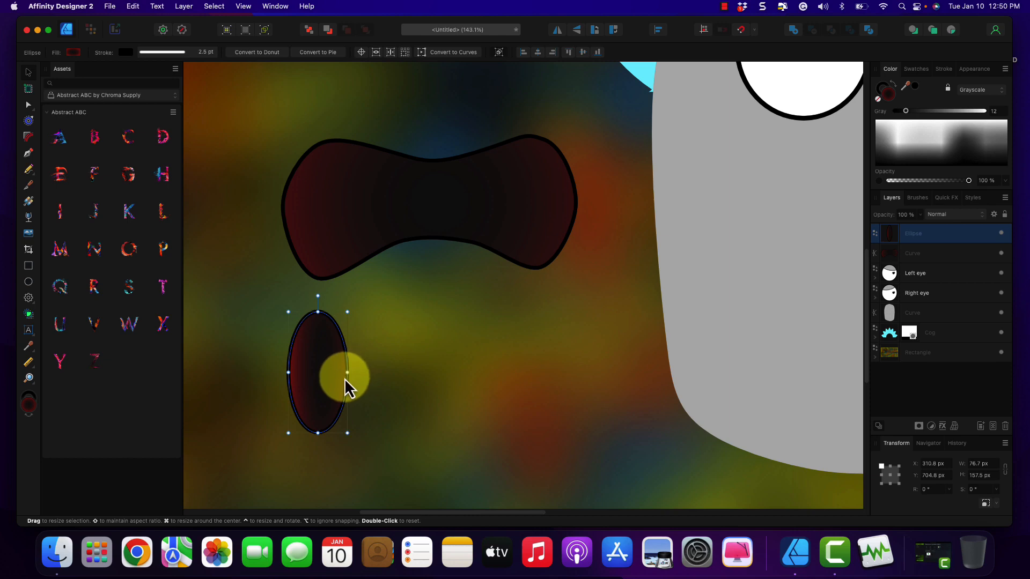
# Fill the ellipse with solid light gray CECECE and reduce its stroke width to 0.5 pt.
pyautogui.click(73, 51)
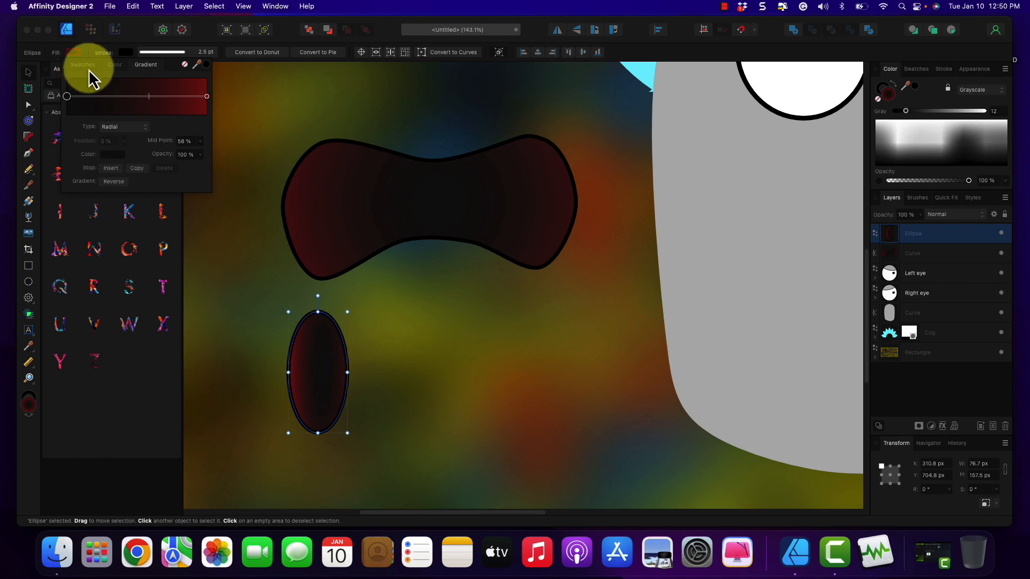
pyautogui.click(114, 65)
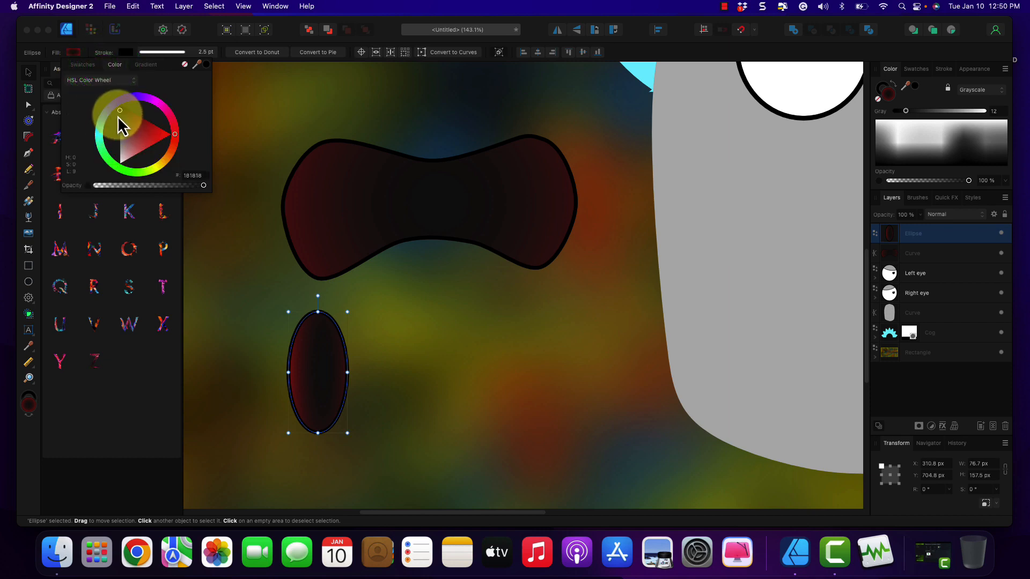
pyautogui.moveTo(120, 112); pyautogui.dragTo(116, 153)
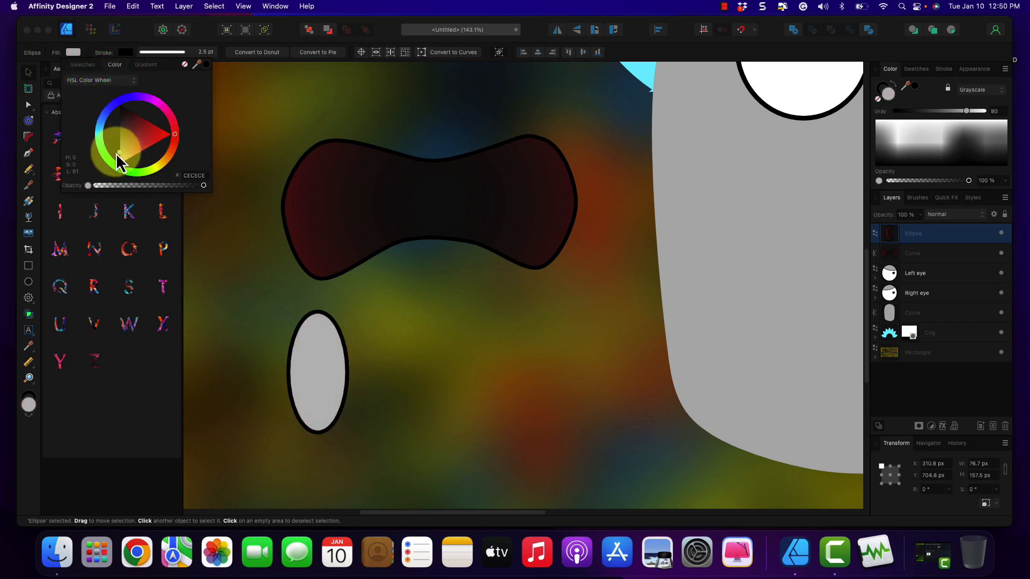
pyautogui.click(162, 52)
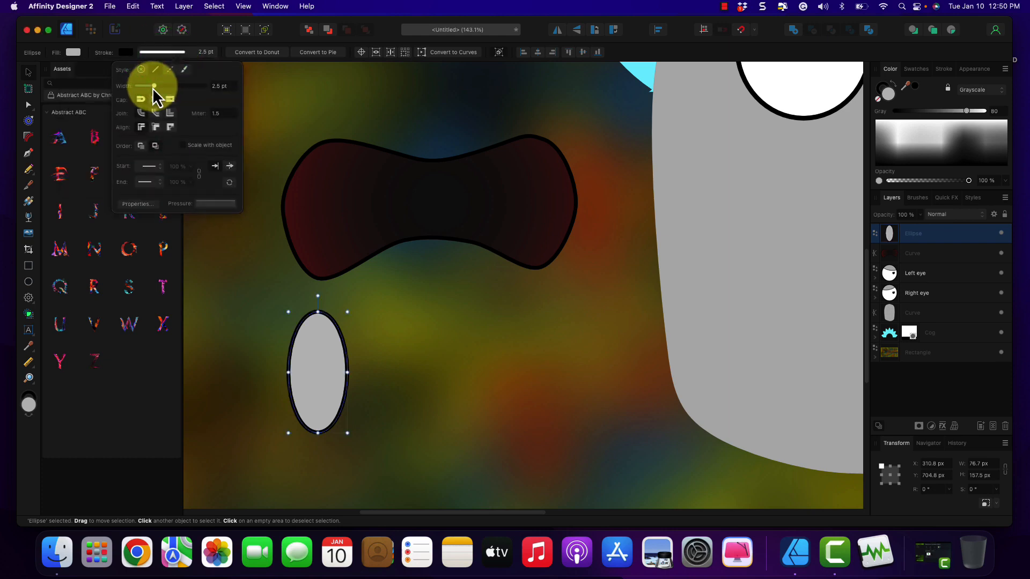
pyautogui.moveTo(154, 86); pyautogui.dragTo(144, 88)
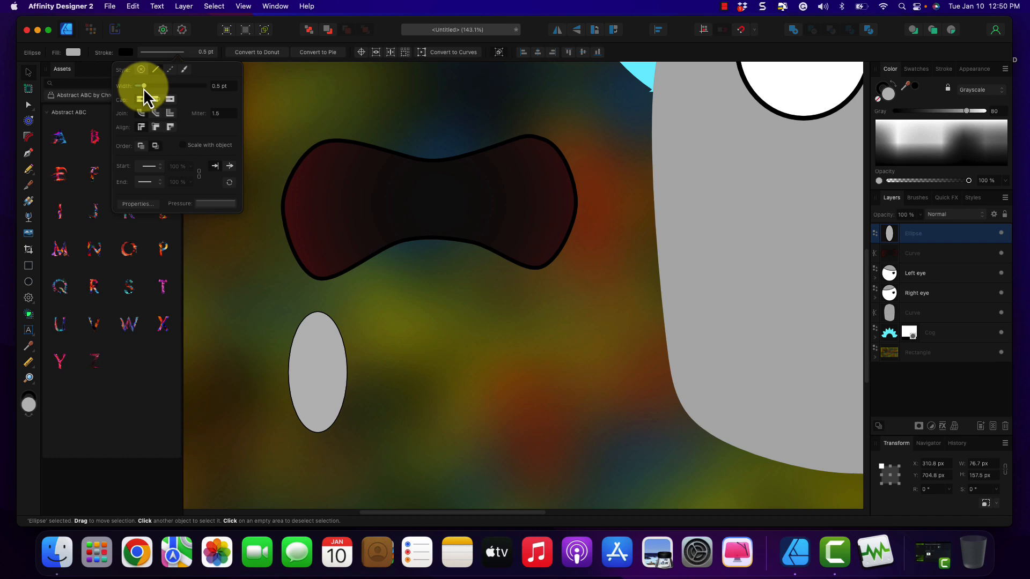
# Rotate the gray ellipse to about 13.3° and nest its layer inside the bow-tie curve so it is clipped by it.
pyautogui.moveTo(144, 89); pyautogui.dragTo(143, 88)
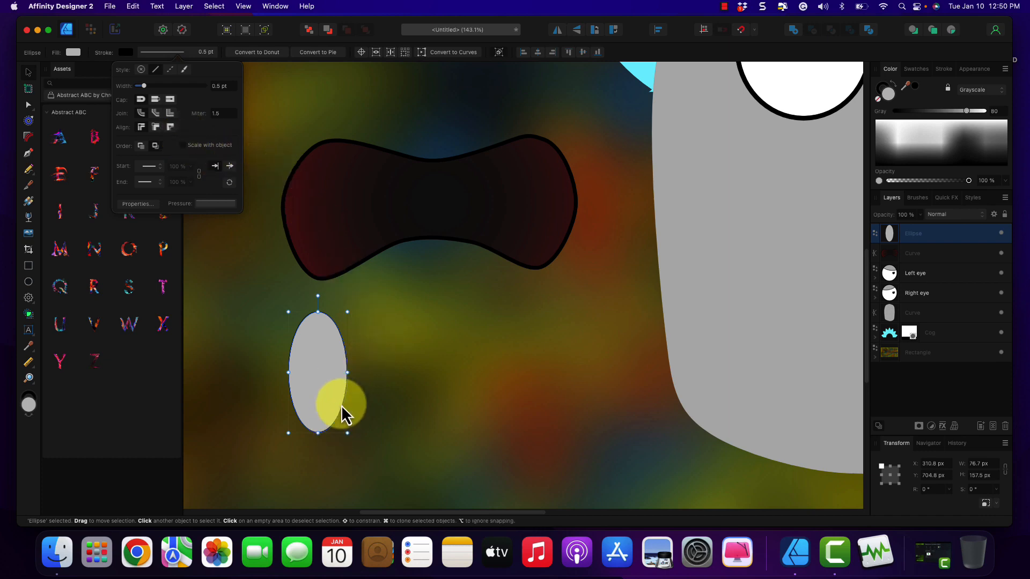
pyautogui.click(318, 296)
pyautogui.moveTo(318, 296); pyautogui.dragTo(301, 300)
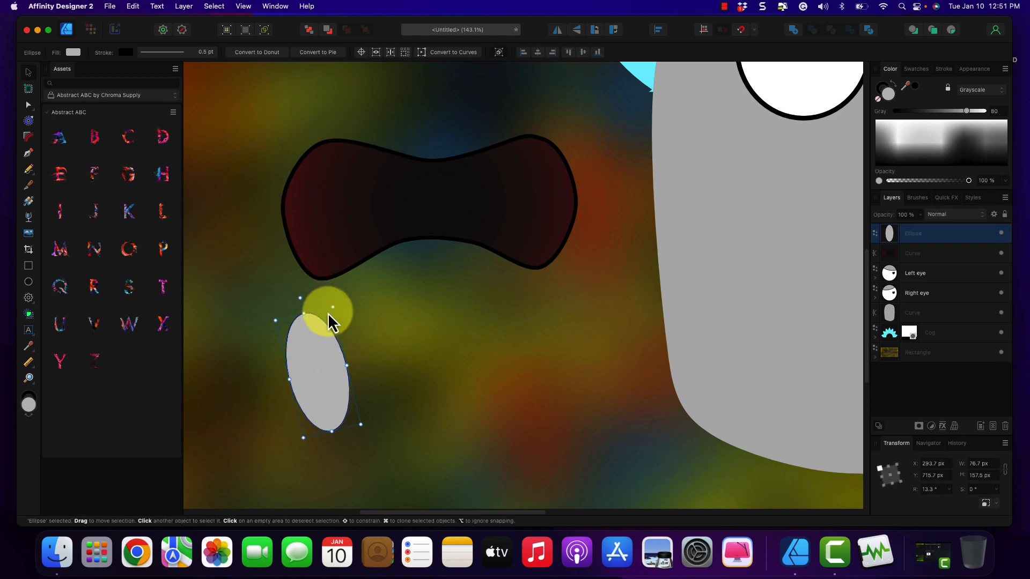
pyautogui.moveTo(909, 235); pyautogui.dragTo(917, 259)
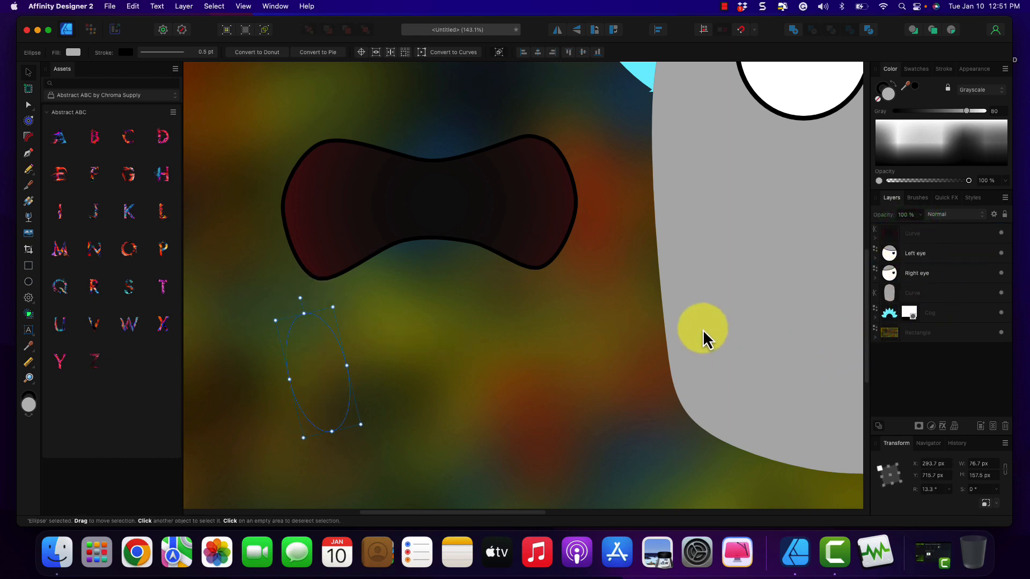
pyautogui.click(333, 384)
pyautogui.moveTo(374, 343); pyautogui.dragTo(376, 338)
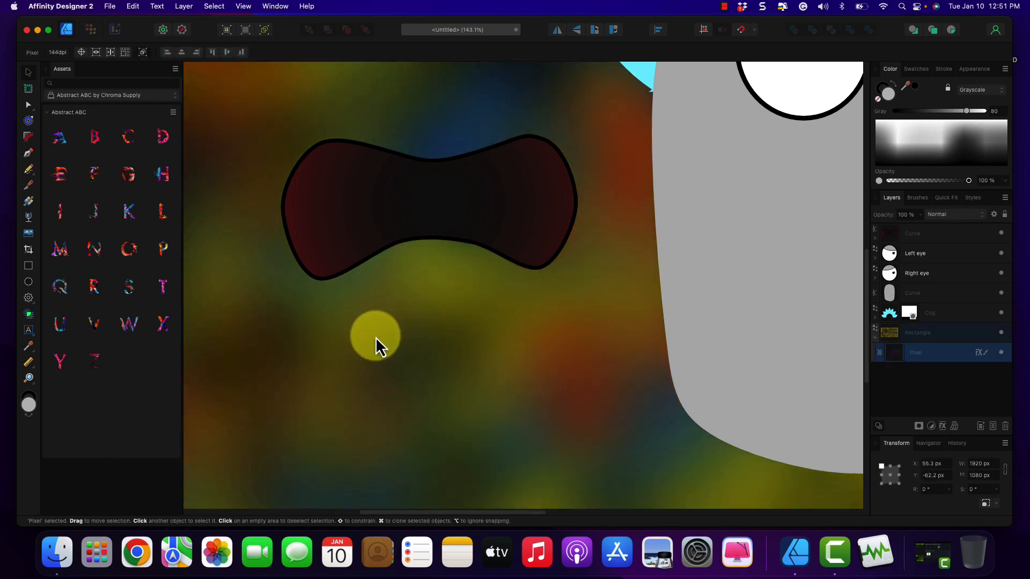
pyautogui.press('super+z')
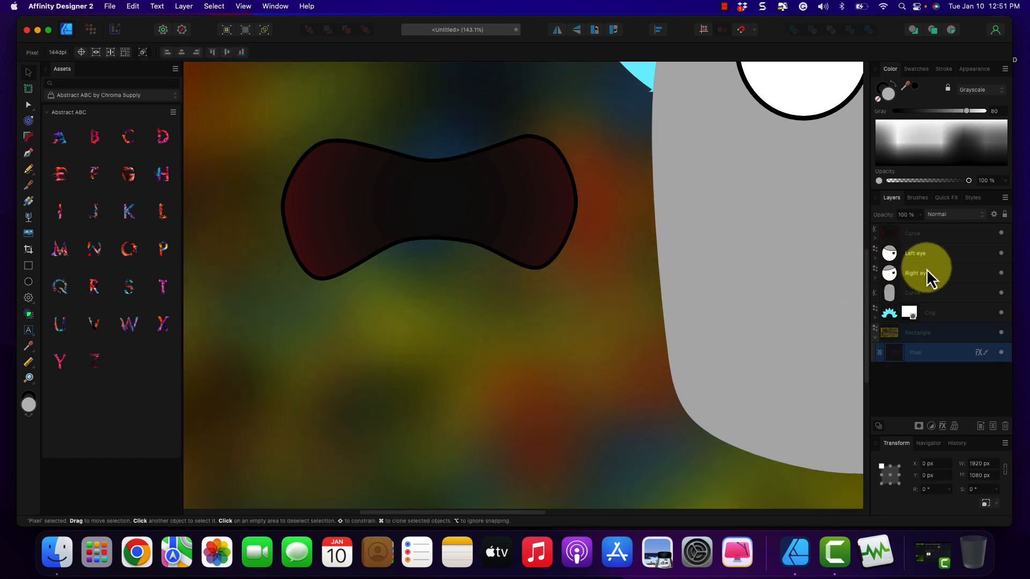
# Select the nested ellipse and move it up so its tip overlaps the bow-tie's lower edge near one end.
pyautogui.click(875, 238)
pyautogui.click(903, 249)
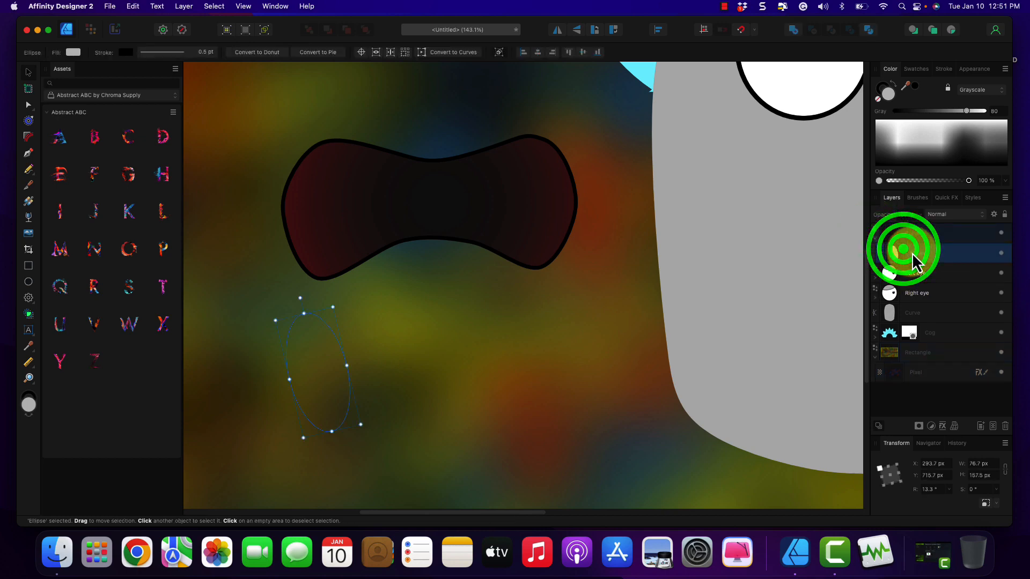
pyautogui.moveTo(340, 387); pyautogui.dragTo(380, 332)
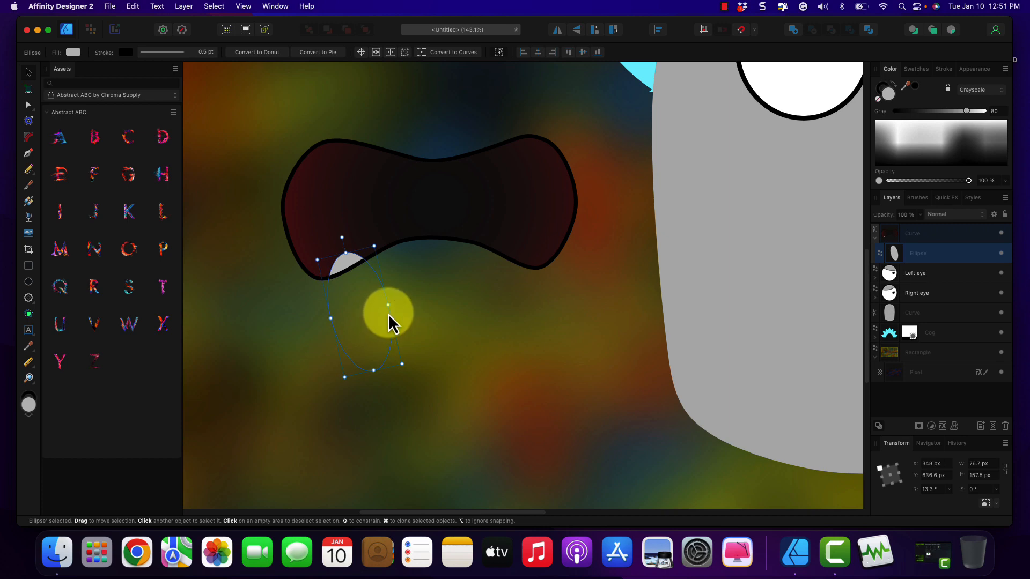
# Resize the clipped ellipse to about 52 px wide and 123 px high so it resembles a small tooth.
pyautogui.click(403, 365)
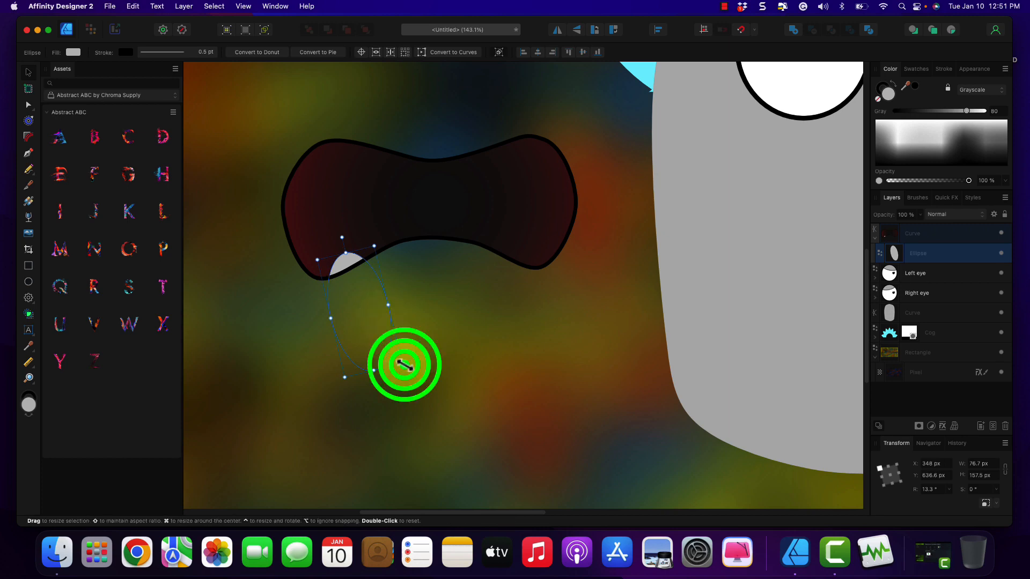
pyautogui.moveTo(404, 365); pyautogui.dragTo(371, 345)
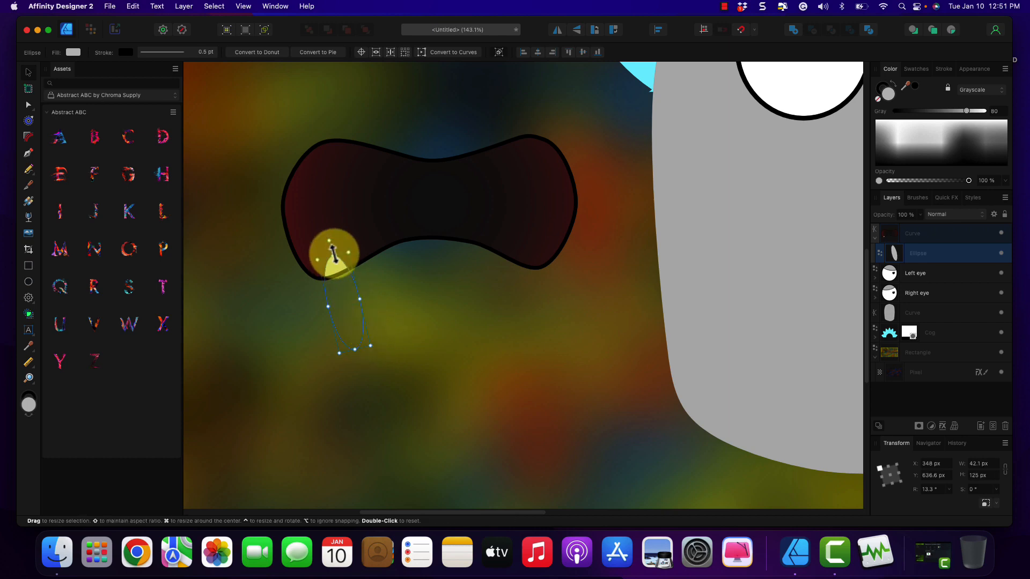
pyautogui.moveTo(334, 253); pyautogui.dragTo(332, 258)
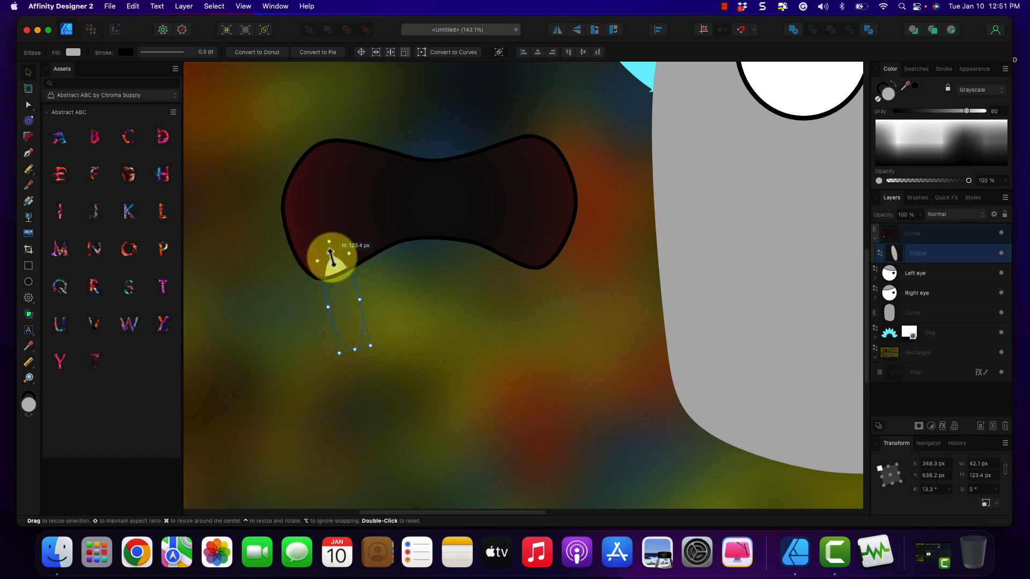
pyautogui.moveTo(361, 295); pyautogui.dragTo(368, 295)
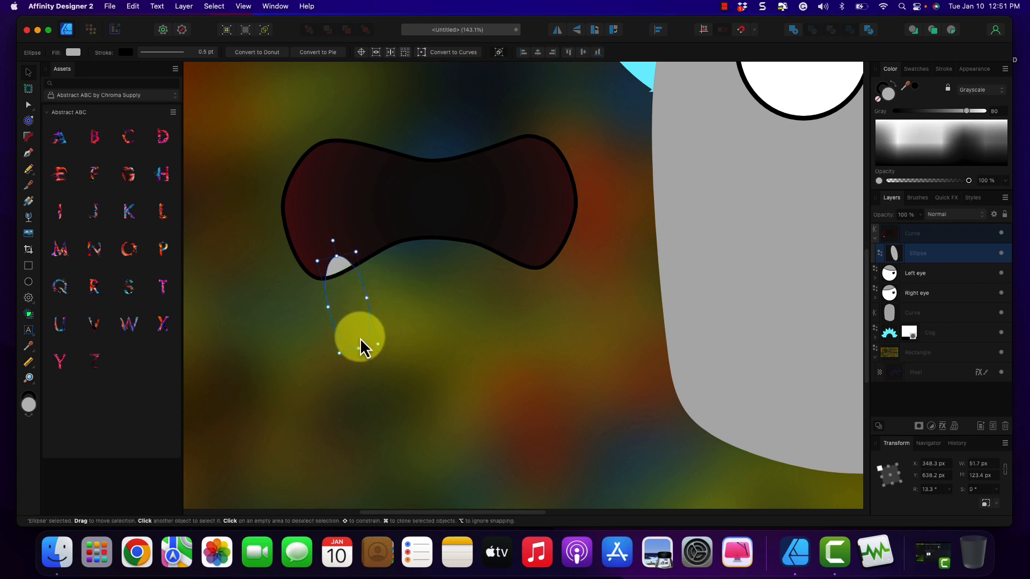
pyautogui.click(427, 346)
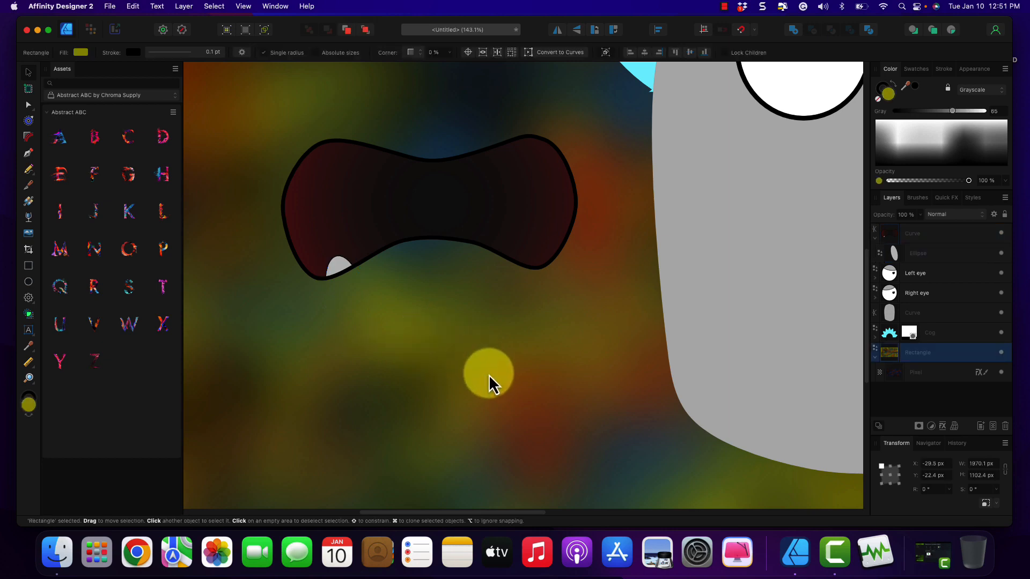
# Increase the tooth ellipse's stroke width to 1.5 pt.
pyautogui.click(337, 268)
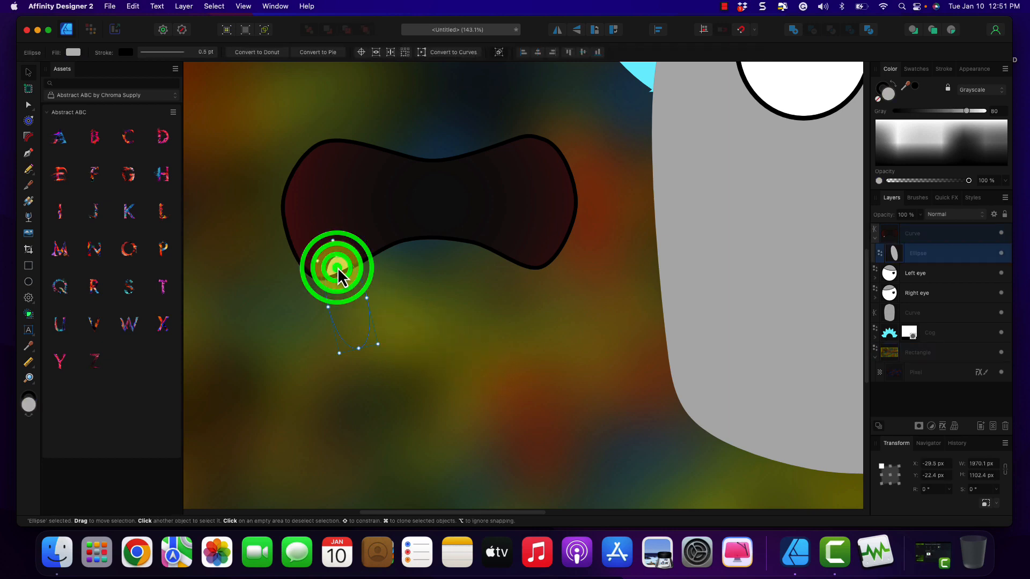
pyautogui.click(181, 52)
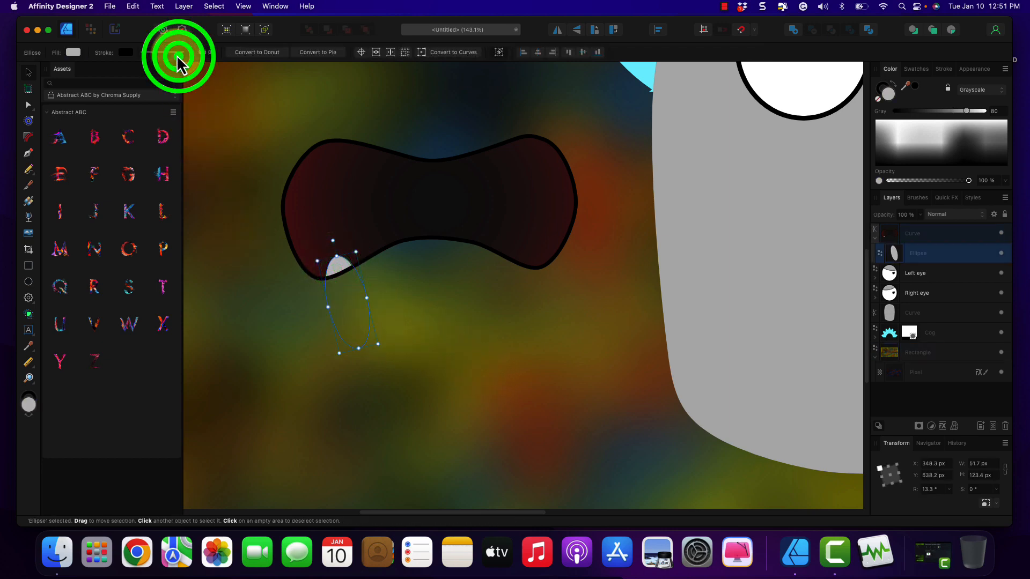
pyautogui.click(146, 90)
pyautogui.moveTo(146, 90); pyautogui.dragTo(154, 90)
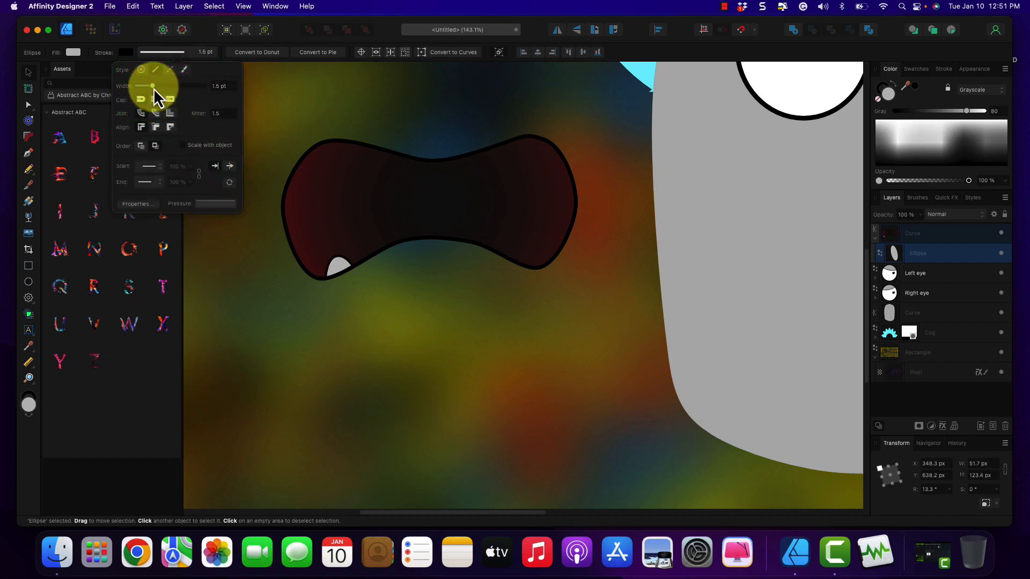
pyautogui.click(370, 329)
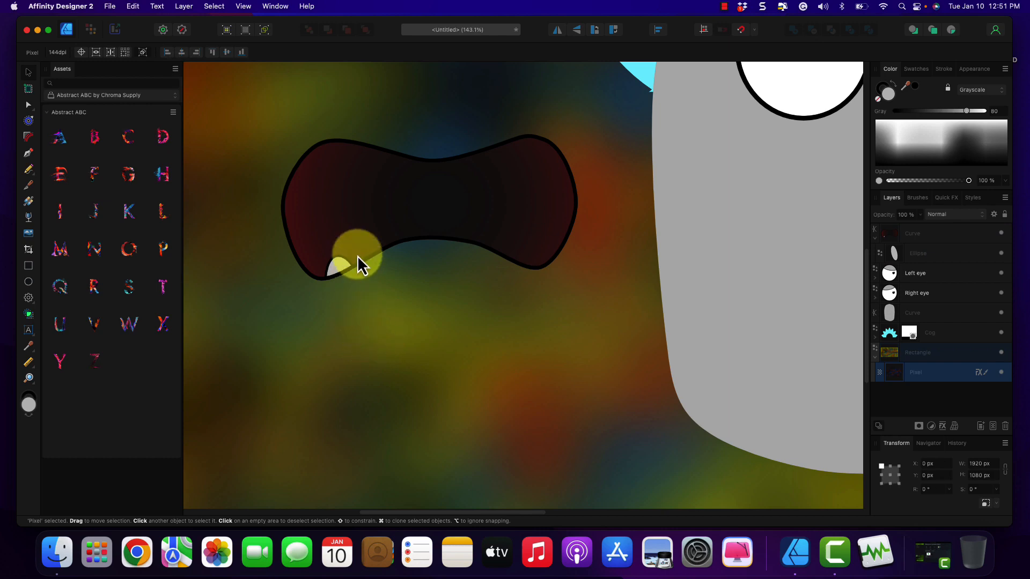
# Rotate the tooth ellipse to about 20.7° so it leans along the mouth's lower edge.
pyautogui.click(339, 266)
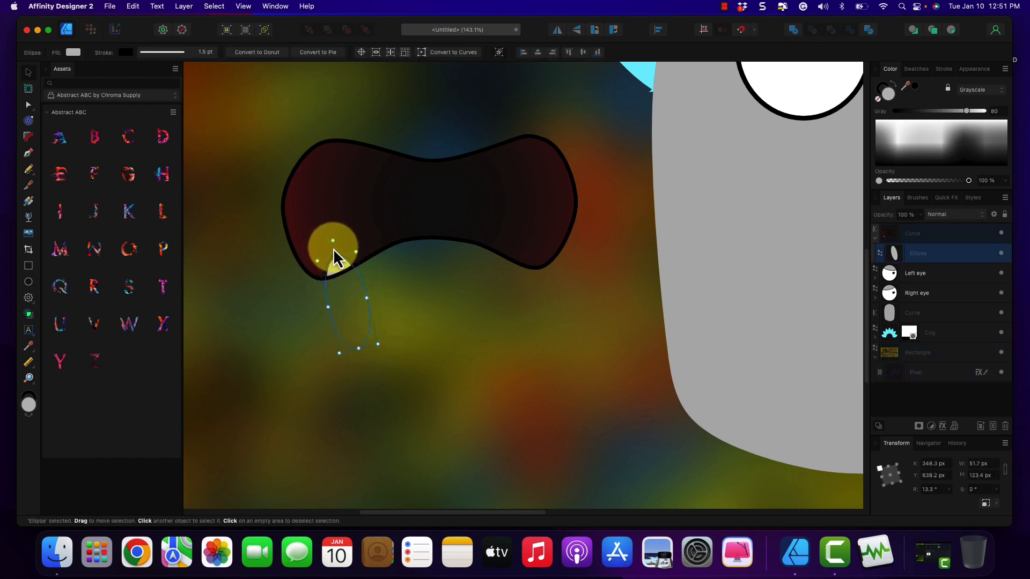
pyautogui.moveTo(333, 244); pyautogui.dragTo(331, 250)
pyautogui.click(356, 320)
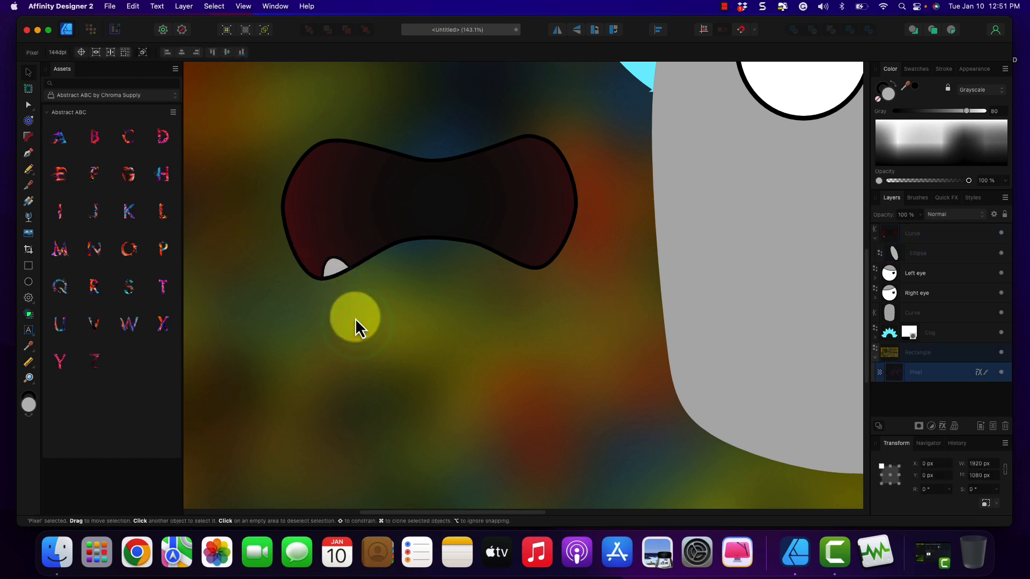
# Duplicate the tooth twice and space the copies side by side along the rising lower edge of the mouth.
pyautogui.click(335, 270)
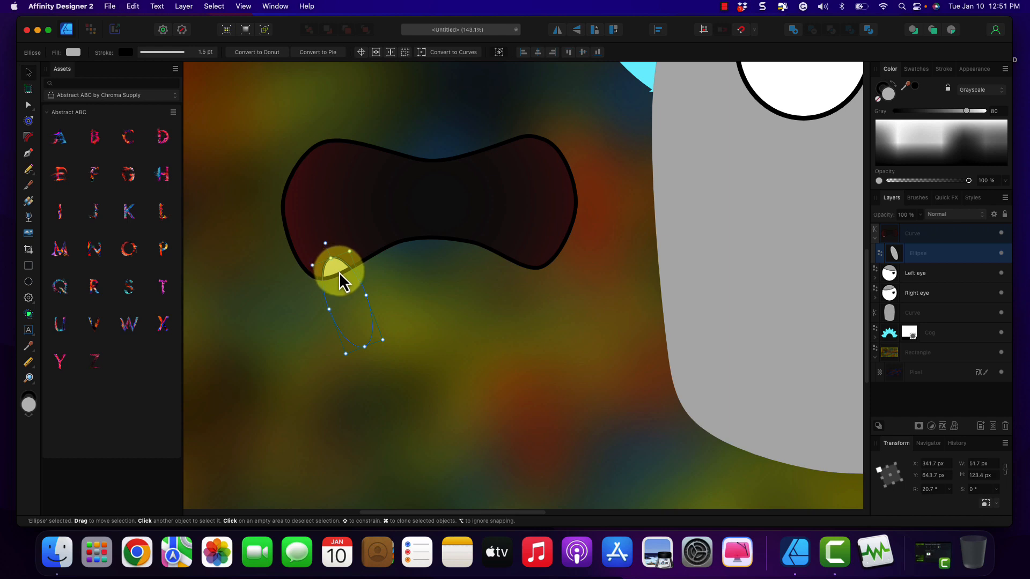
pyautogui.moveTo(339, 272)
pyautogui.mouseDown()
pyautogui.moveTo(341, 297)
pyautogui.moveTo(368, 285)
pyautogui.mouseUp()
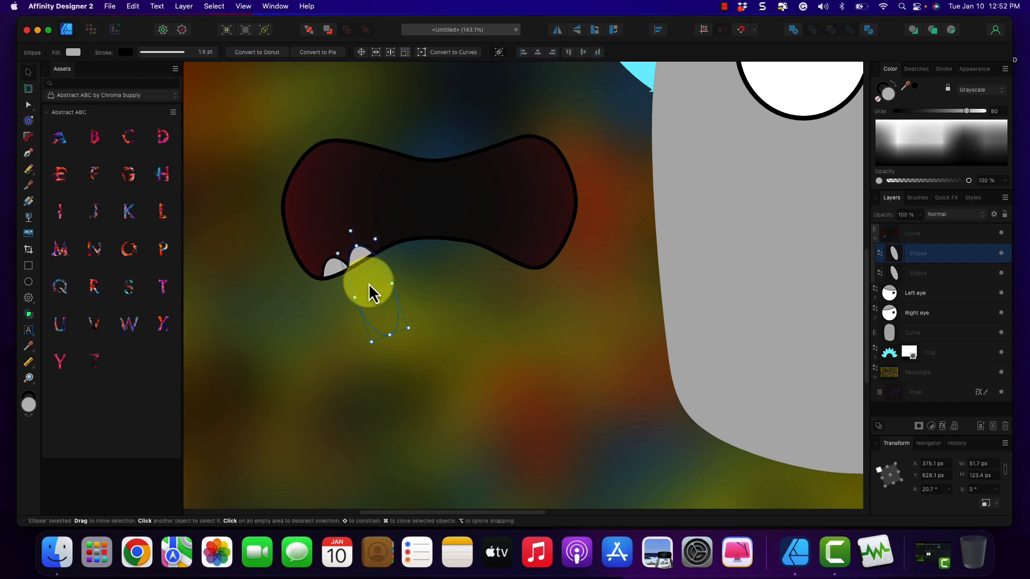
pyautogui.press('super+j')
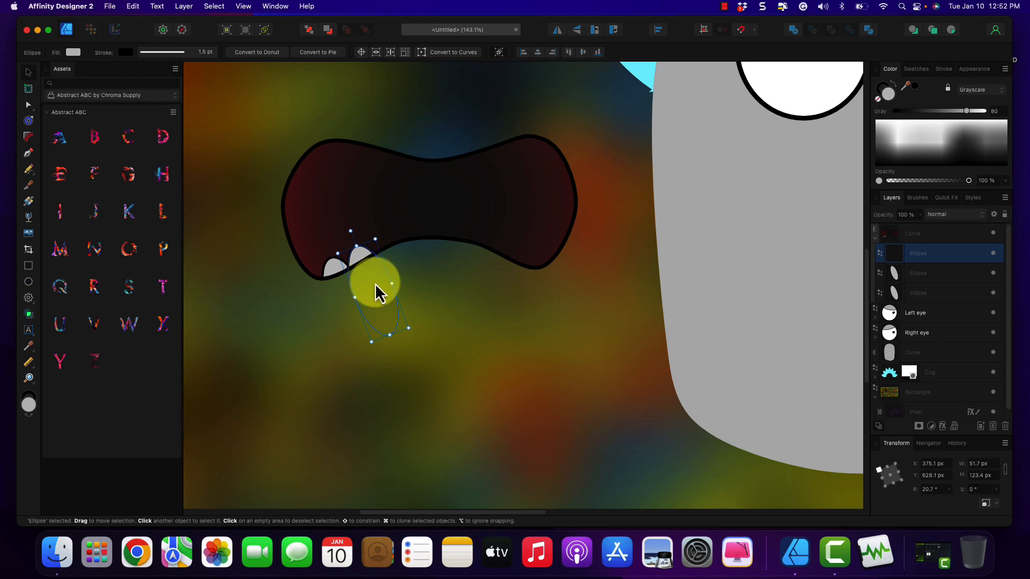
pyautogui.moveTo(375, 284); pyautogui.dragTo(399, 269)
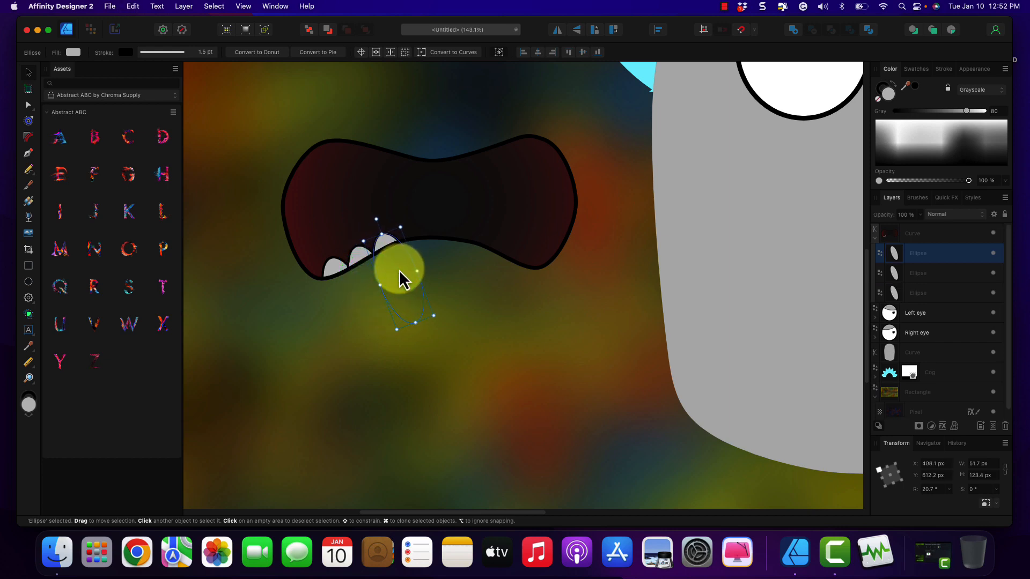
pyautogui.click(398, 277)
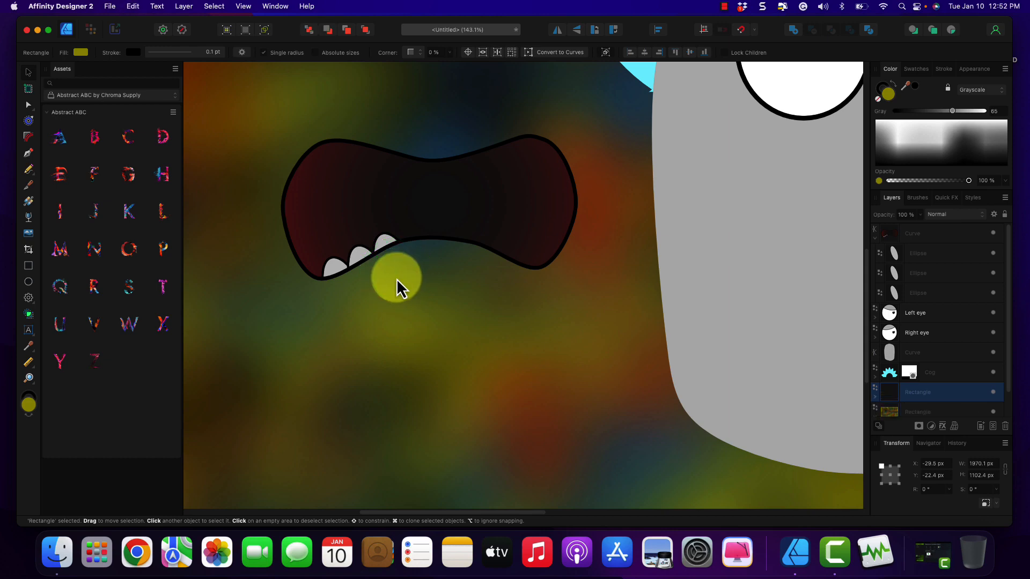
pyautogui.doubleClick(396, 277)
pyautogui.click(397, 241)
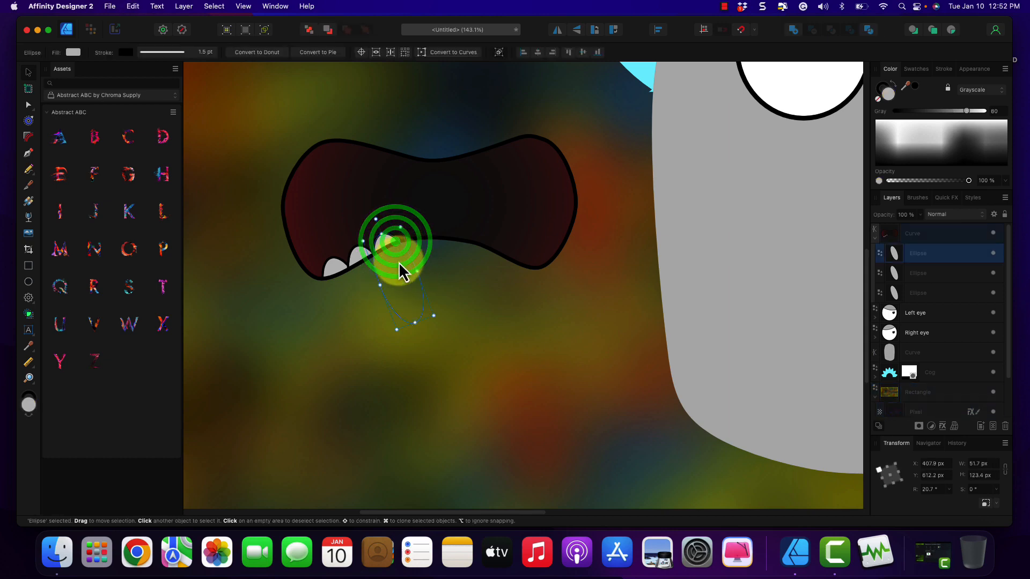
pyautogui.moveTo(398, 264); pyautogui.dragTo(397, 261)
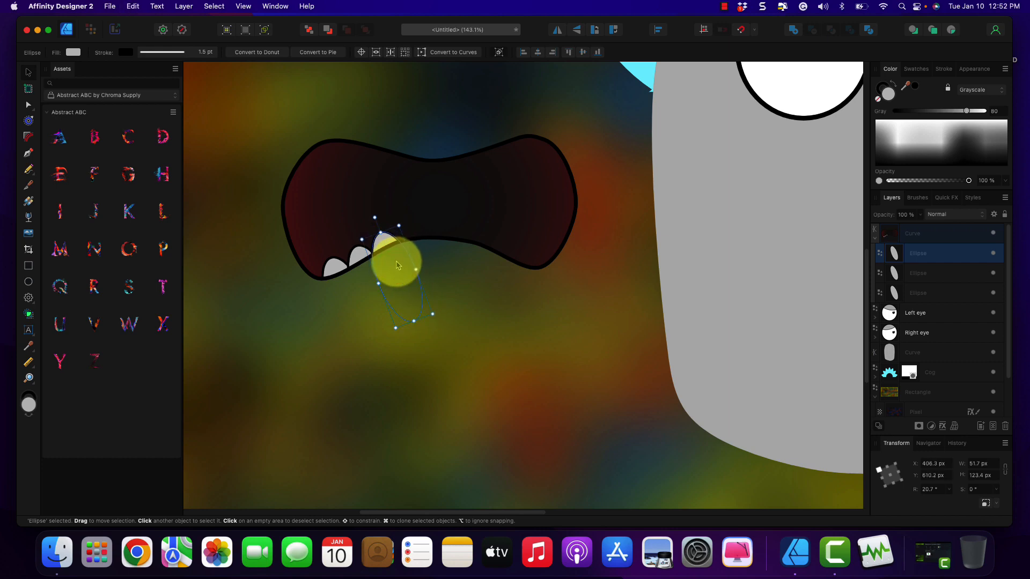
# Duplicate the third tooth, place the copy beside it near the mouth's middle, and rotate it to about 7.6°.
pyautogui.press('super+j')
pyautogui.moveTo(397, 262); pyautogui.dragTo(421, 255)
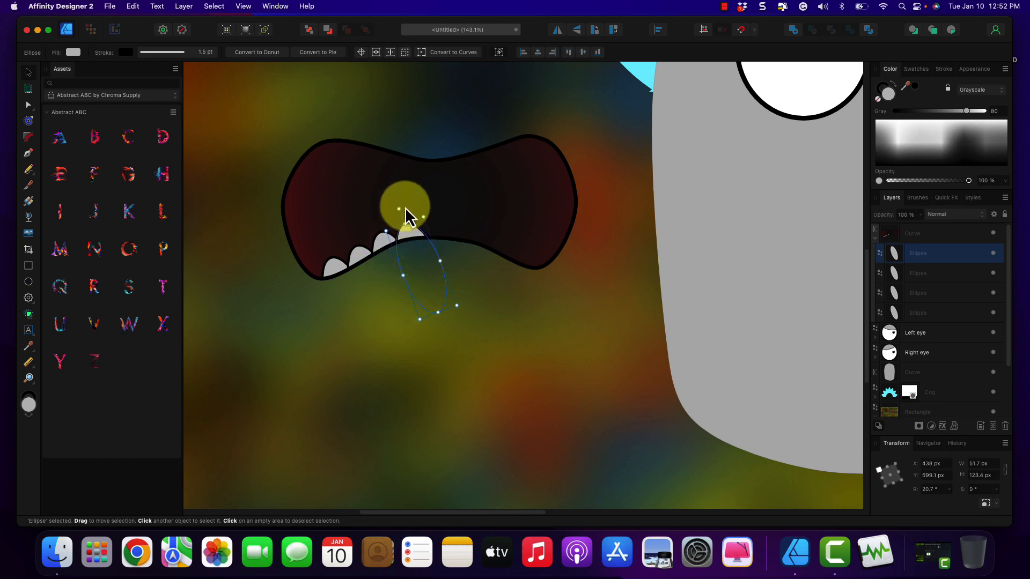
pyautogui.moveTo(401, 208); pyautogui.dragTo(414, 217)
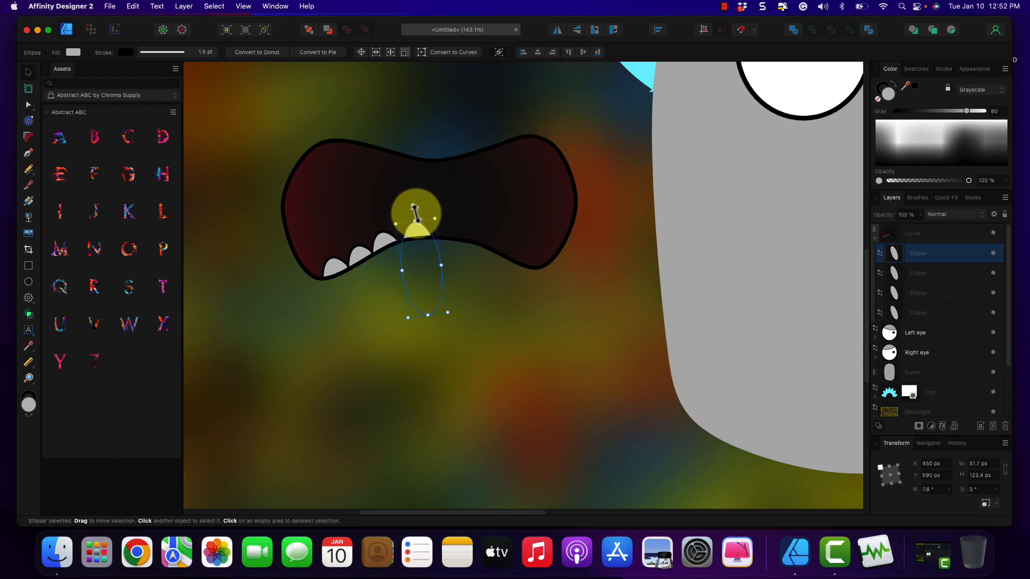
pyautogui.click(415, 270)
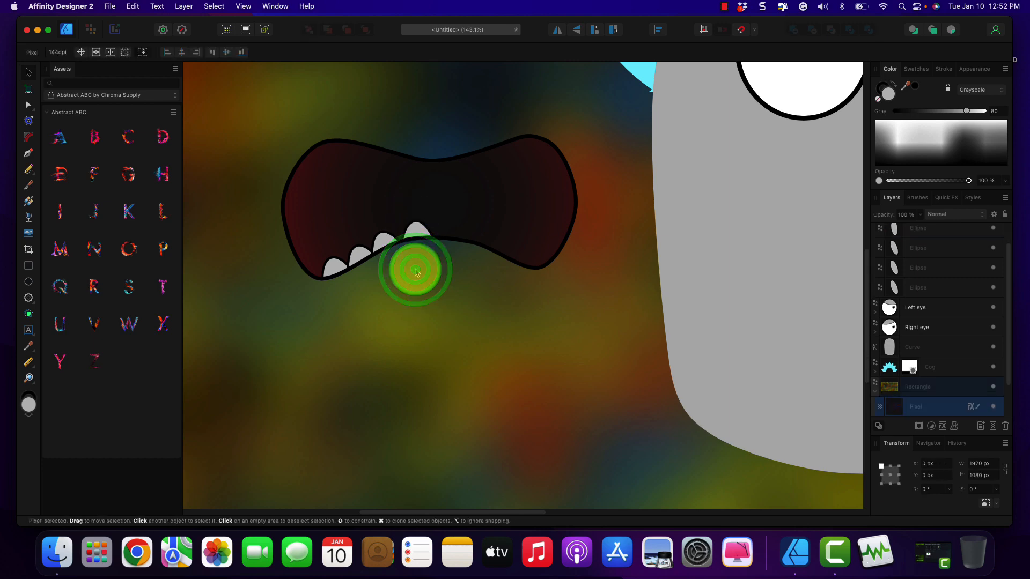
# Add a fifth tooth by duplicating the fourth, set it beside that one, and rotate it to about -5.1°.
pyautogui.click(418, 236)
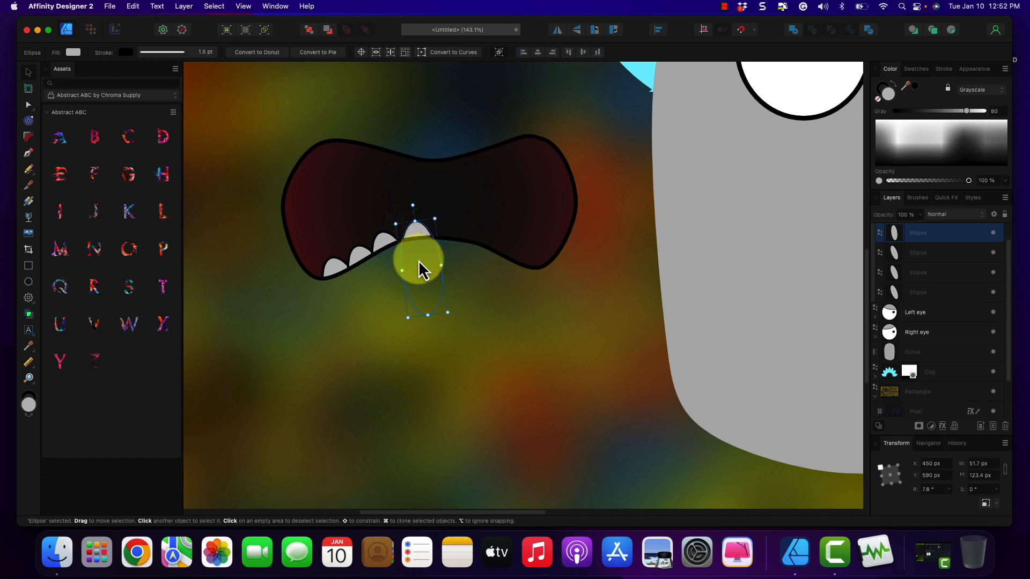
pyautogui.moveTo(419, 270); pyautogui.dragTo(446, 268)
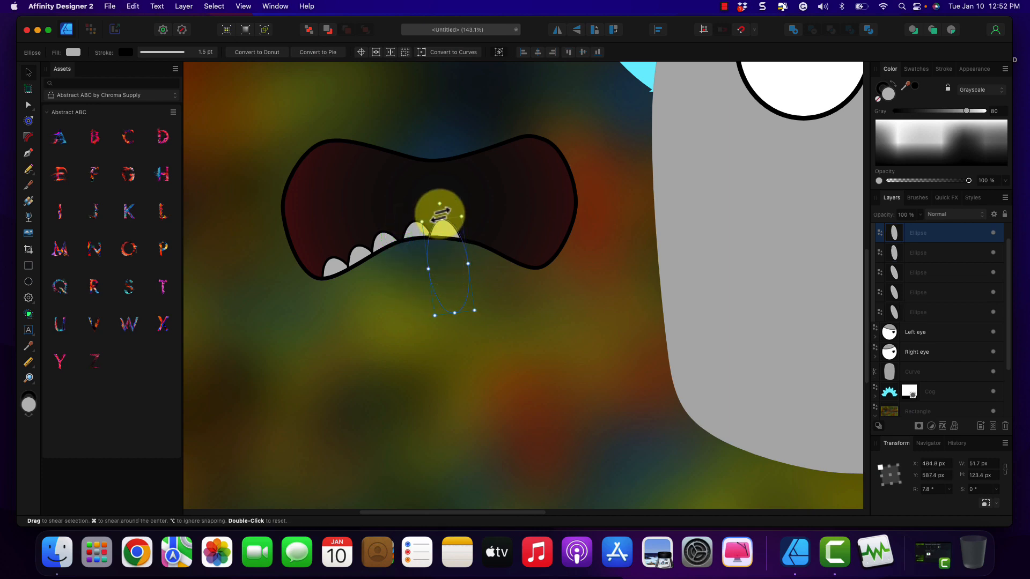
pyautogui.moveTo(441, 207); pyautogui.dragTo(453, 210)
pyautogui.press('super+z')
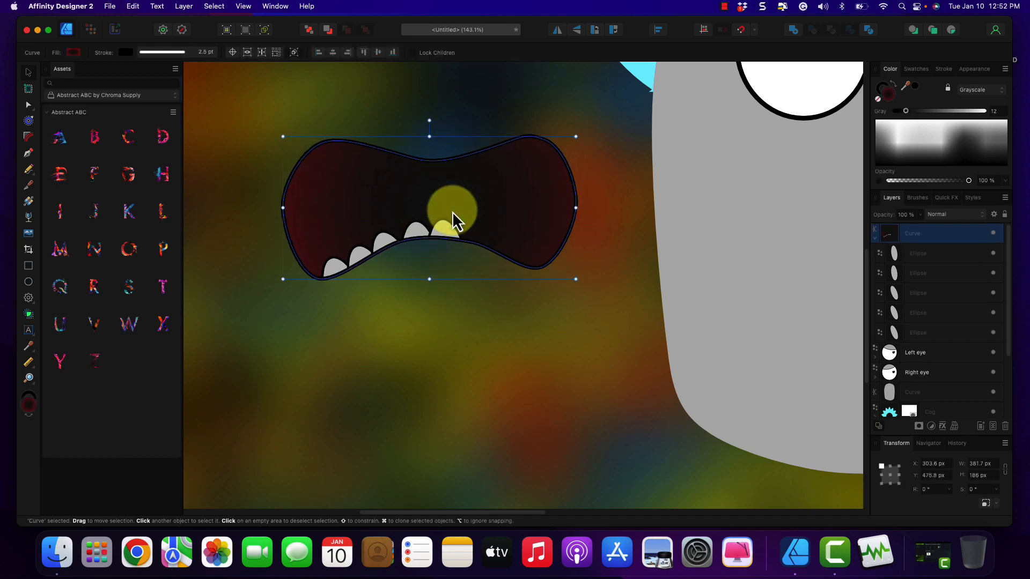
pyautogui.click(444, 236)
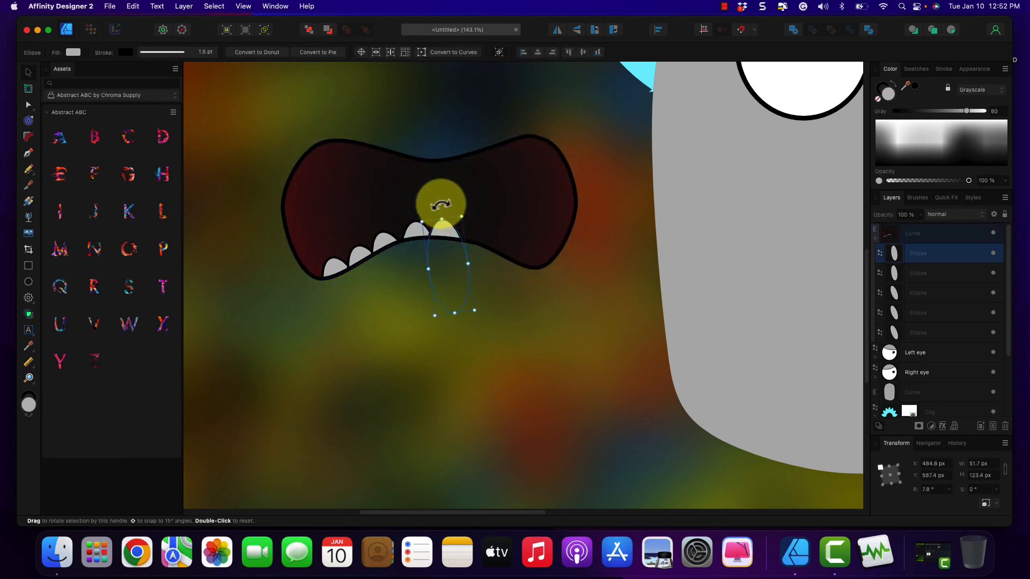
pyautogui.moveTo(440, 203); pyautogui.dragTo(454, 212)
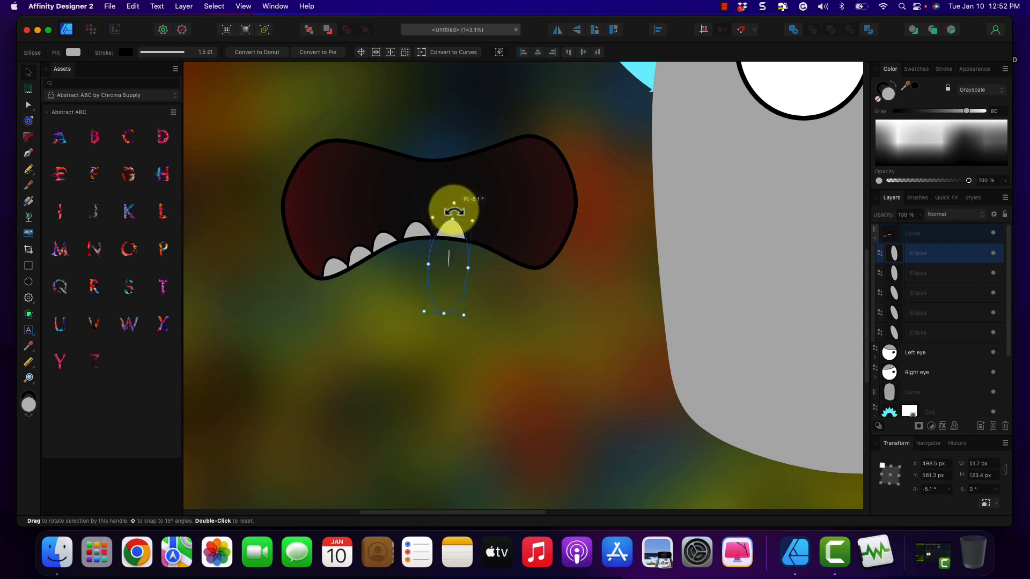
pyautogui.moveTo(443, 267); pyautogui.dragTo(440, 271)
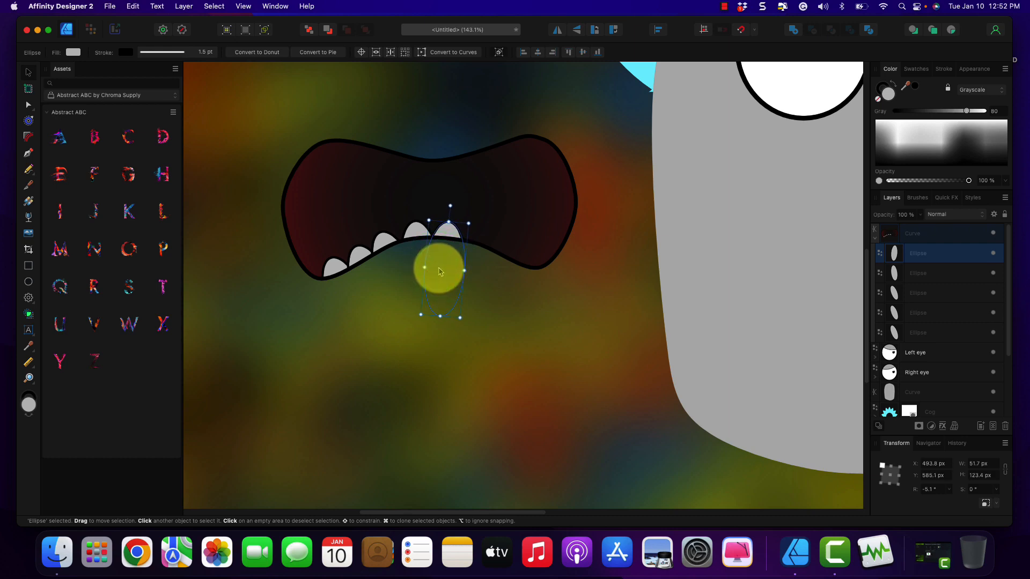
# Add a sixth tooth by duplicating the fifth, set it beside that one, and rotate it to about -16.6°.
pyautogui.press('super+c')
pyautogui.press('super+v')
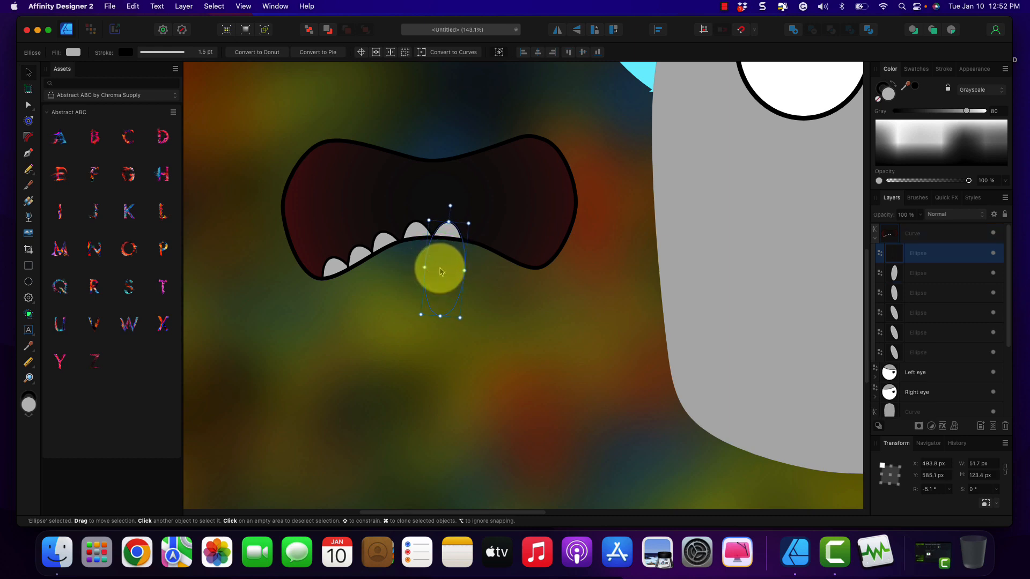
pyautogui.moveTo(440, 268); pyautogui.dragTo(466, 271)
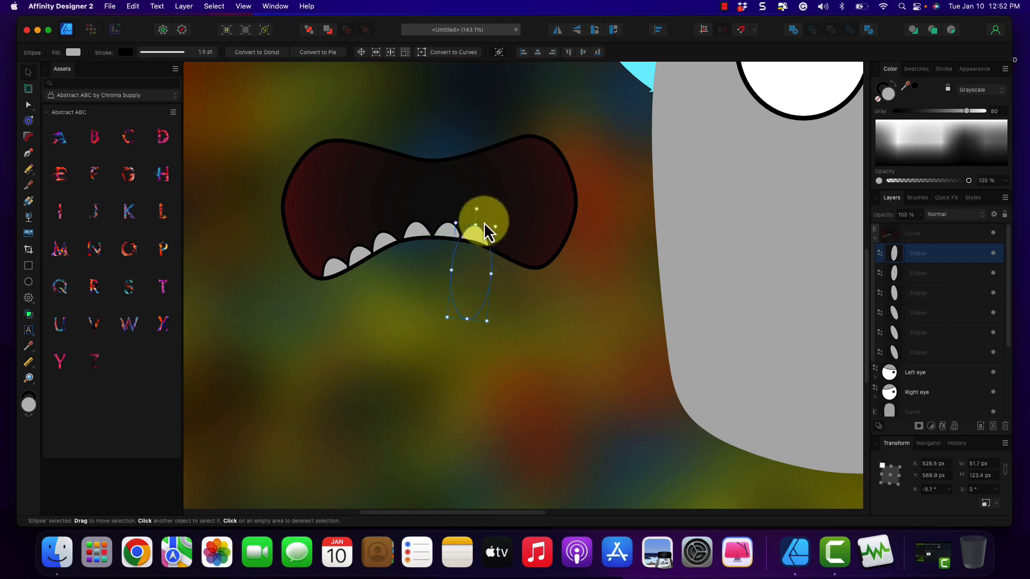
pyautogui.moveTo(475, 212); pyautogui.dragTo(487, 220)
pyautogui.click(467, 285)
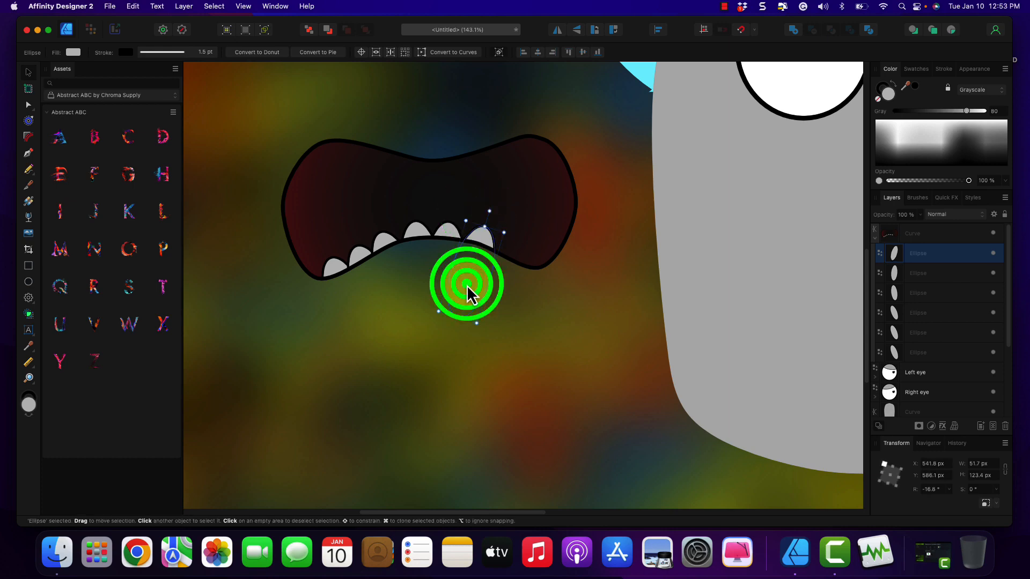
# Add a seventh tooth from the sixth, place it farther down the mouth's falling lower edge, and rotate it to about -24.5°.
pyautogui.click(476, 235)
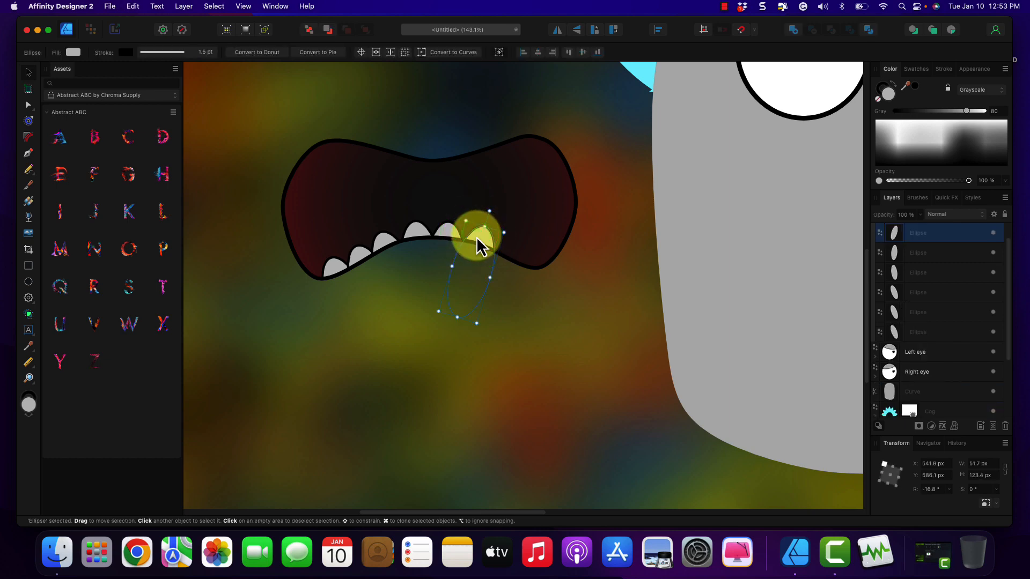
pyautogui.press('super+v')
pyautogui.moveTo(474, 266); pyautogui.dragTo(497, 269)
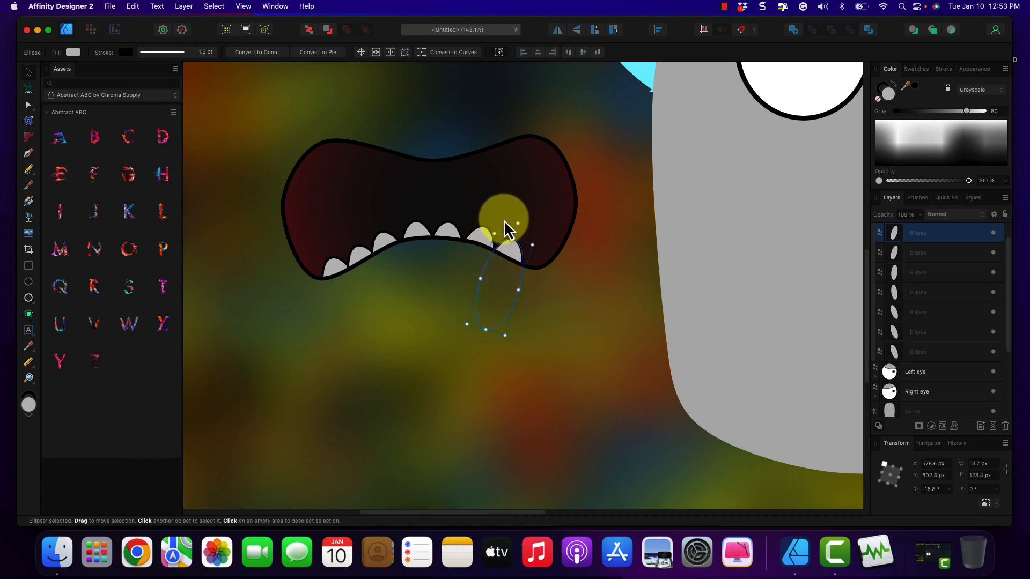
pyautogui.moveTo(512, 225); pyautogui.dragTo(517, 232)
pyautogui.moveTo(501, 286); pyautogui.dragTo(494, 289)
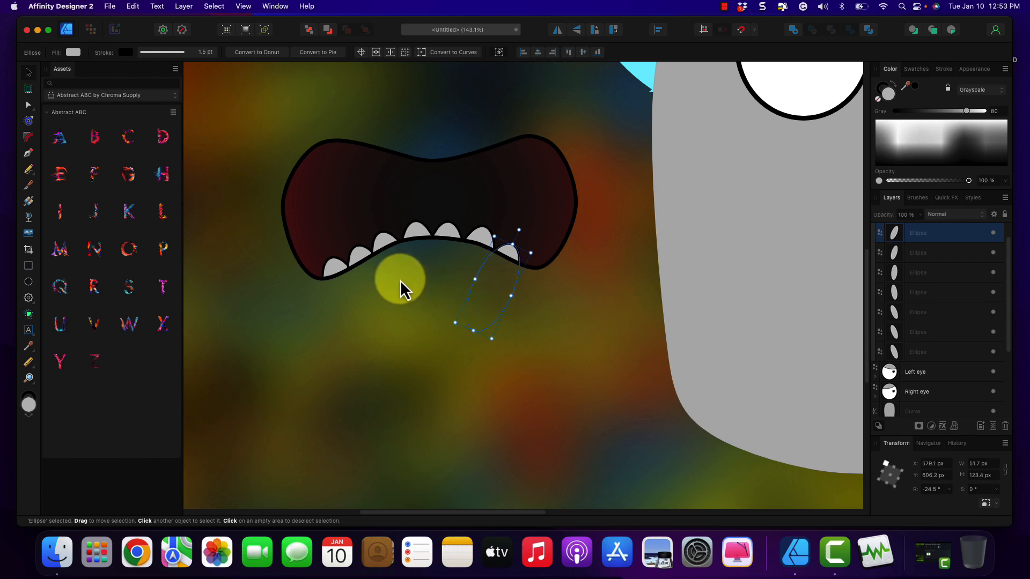
# Nudge the first three teeth along the mouth's lower edge to even out their spacing and visible height.
pyautogui.click(377, 250)
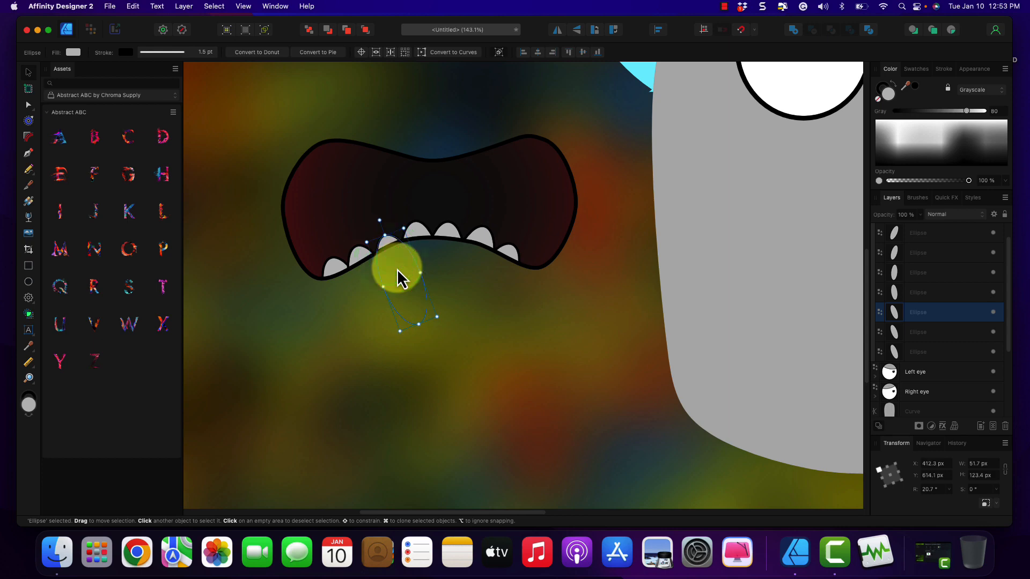
pyautogui.click(358, 258)
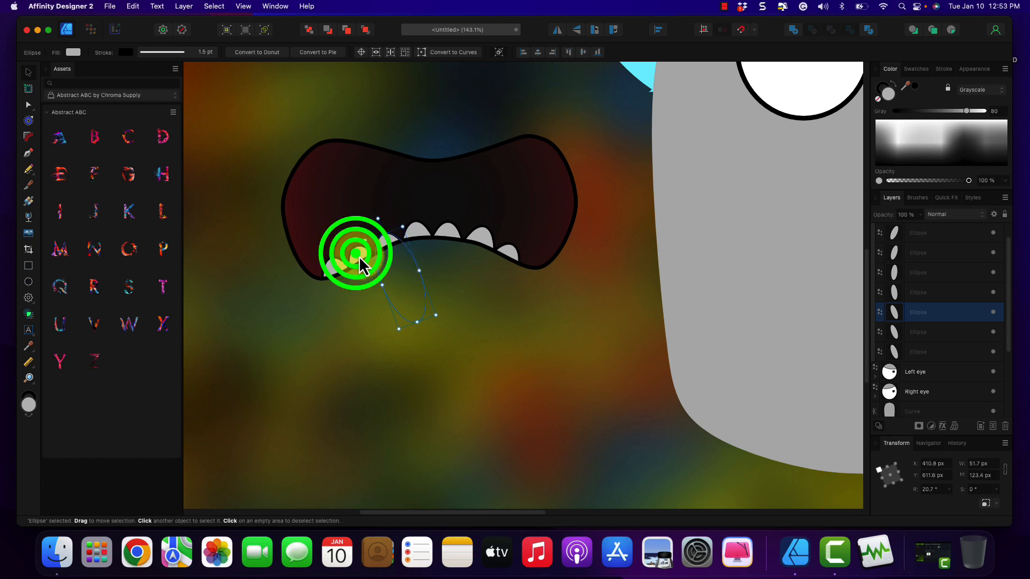
pyautogui.click(338, 276)
pyautogui.moveTo(341, 288); pyautogui.dragTo(348, 293)
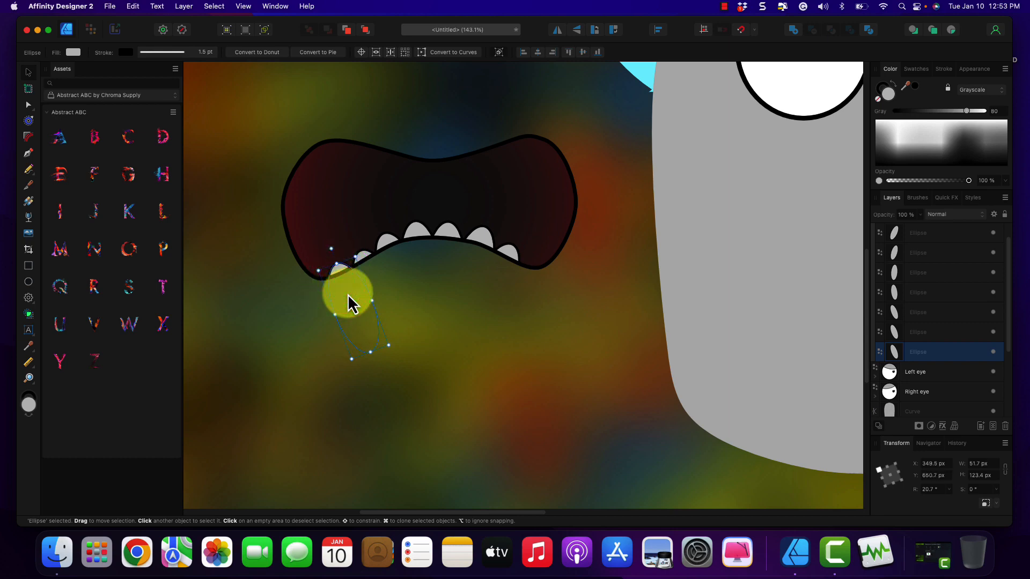
# Duplicate the seventh tooth and place the copy beside it near the lower corner of the mouth.
pyautogui.click(500, 250)
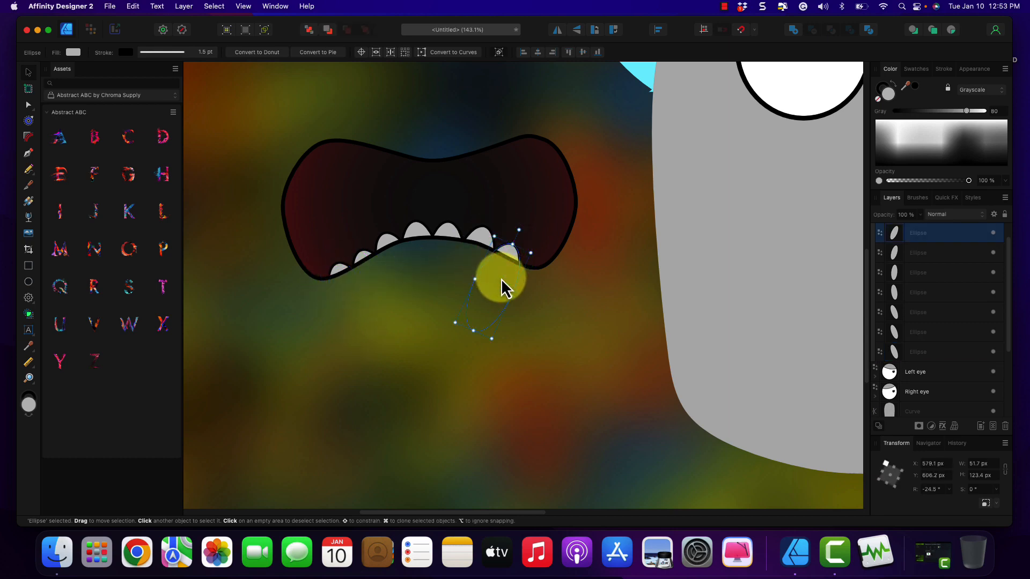
pyautogui.press('super+j')
pyautogui.moveTo(507, 258); pyautogui.dragTo(524, 265)
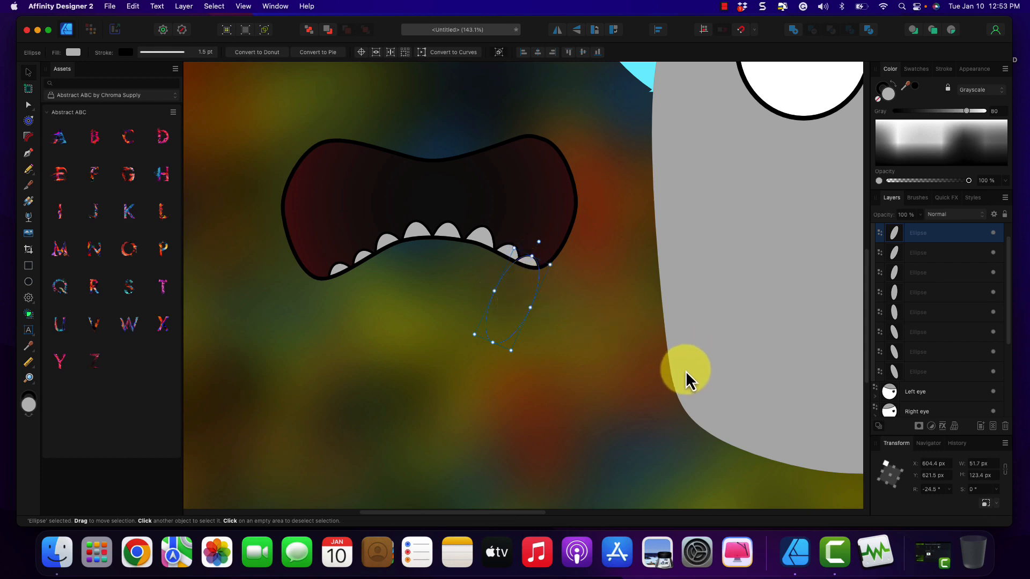
# Group all eight tooth ellipses and name the group "Botom teeth".
pyautogui.click(946, 235)
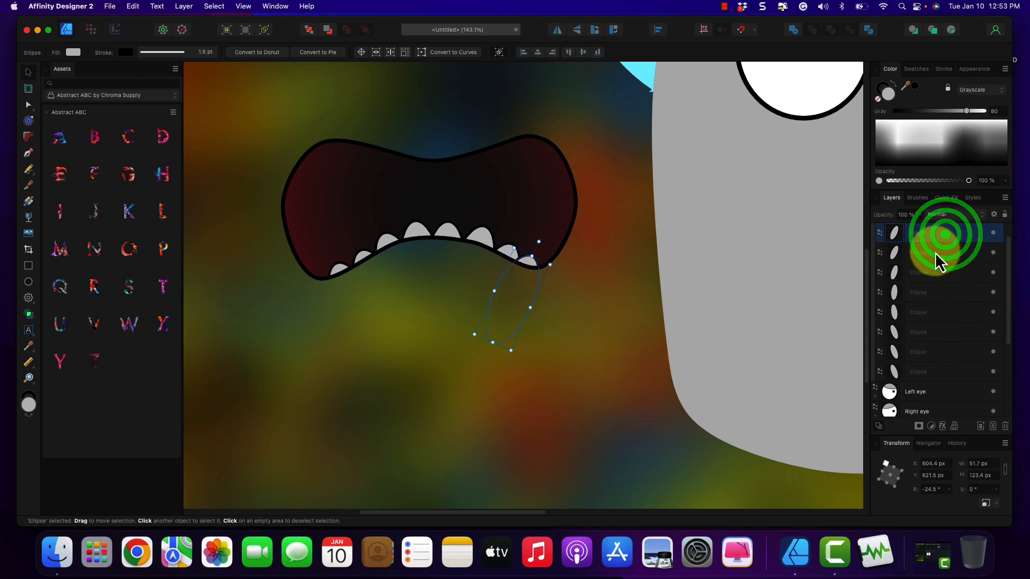
pyautogui.scroll(-2, 928, 265)
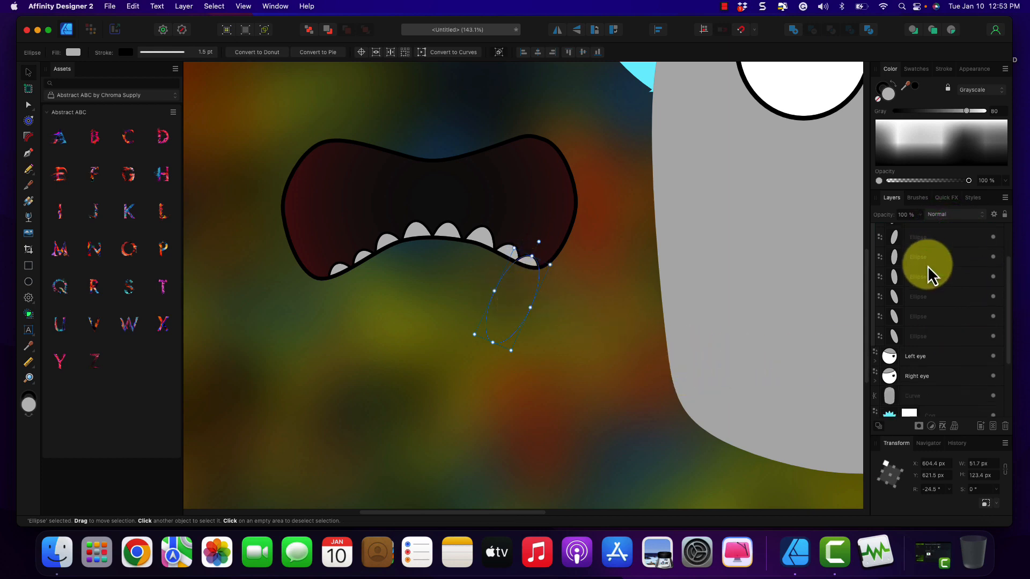
pyautogui.keyDown('shift'); pyautogui.click(913, 343); pyautogui.keyUp('shift')
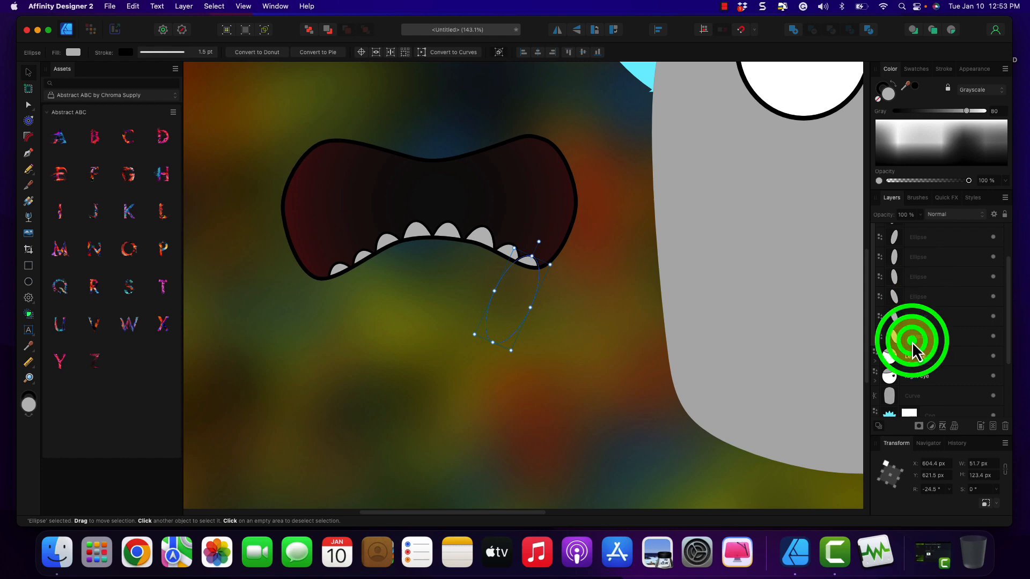
pyautogui.scroll(3, 912, 338)
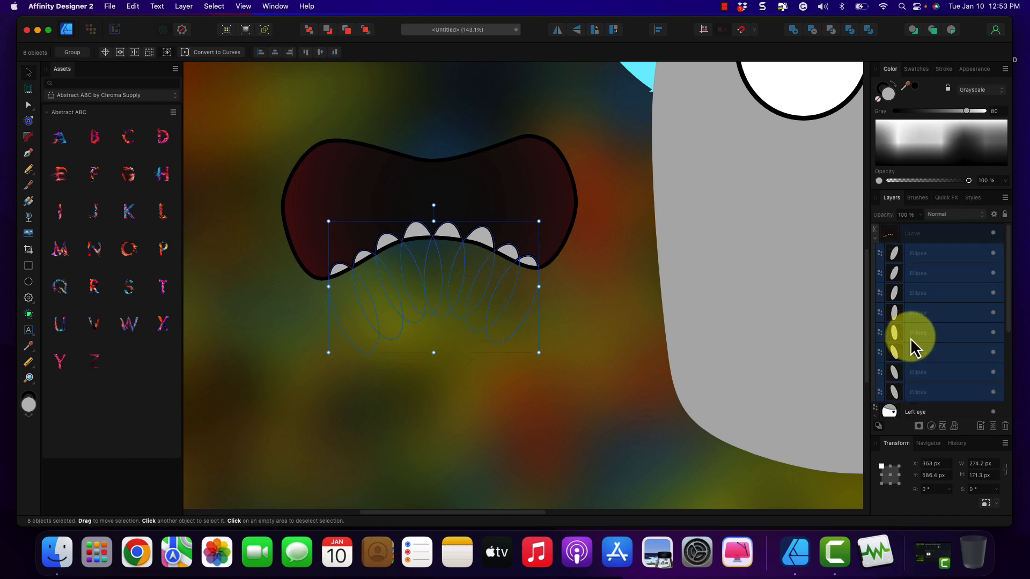
pyautogui.rightClick(919, 258)
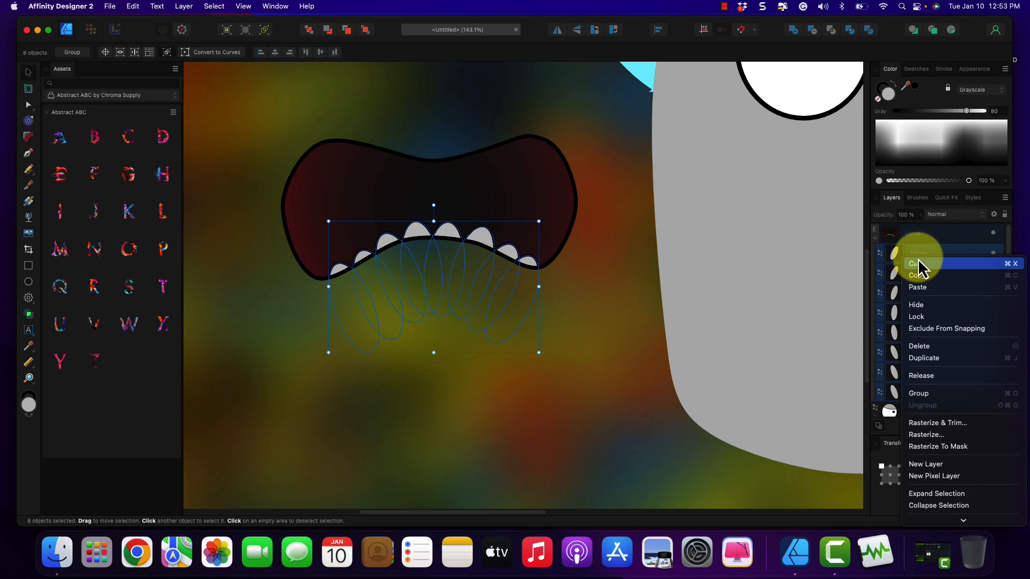
pyautogui.click(954, 394)
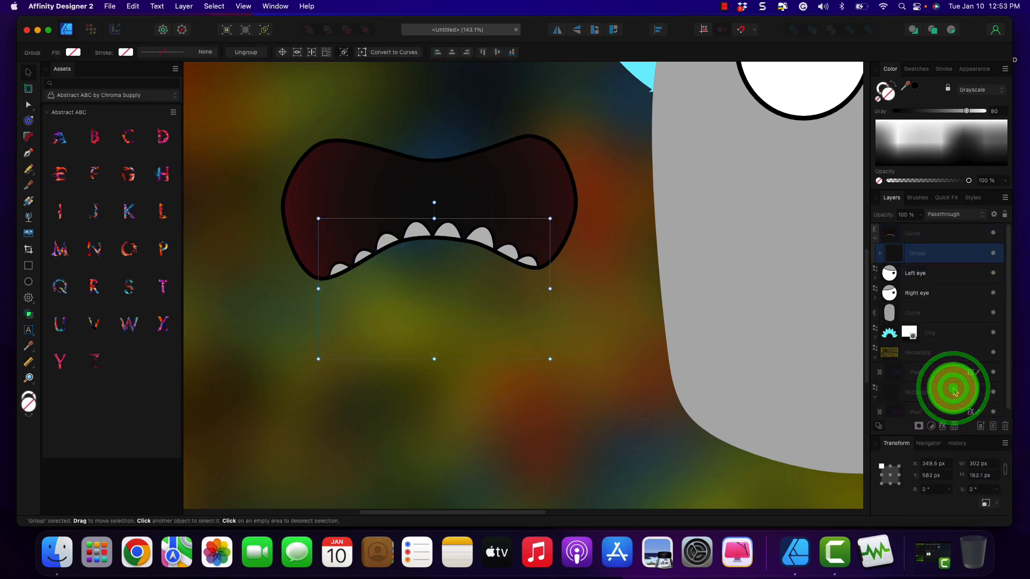
pyautogui.click(922, 260)
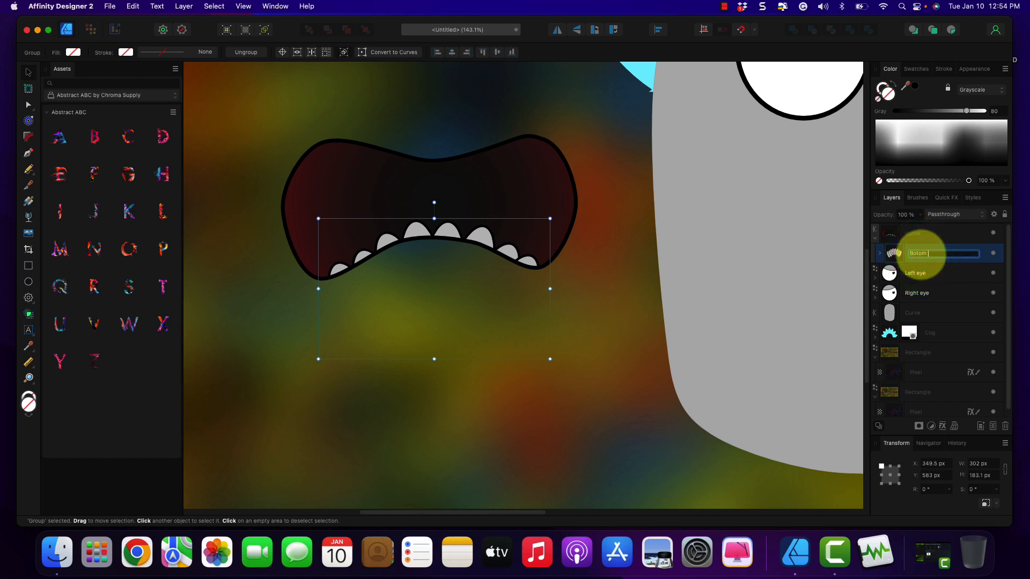
pyautogui.press('Return')
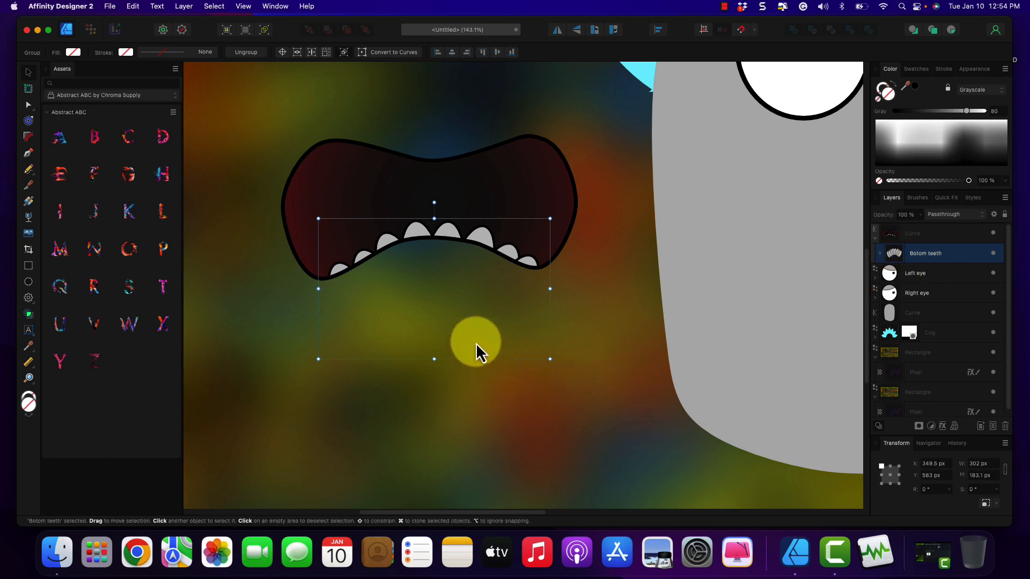
# Duplicate the bottom teeth group and shift the copy up across the middle of the mouth.
pyautogui.press('super+j')
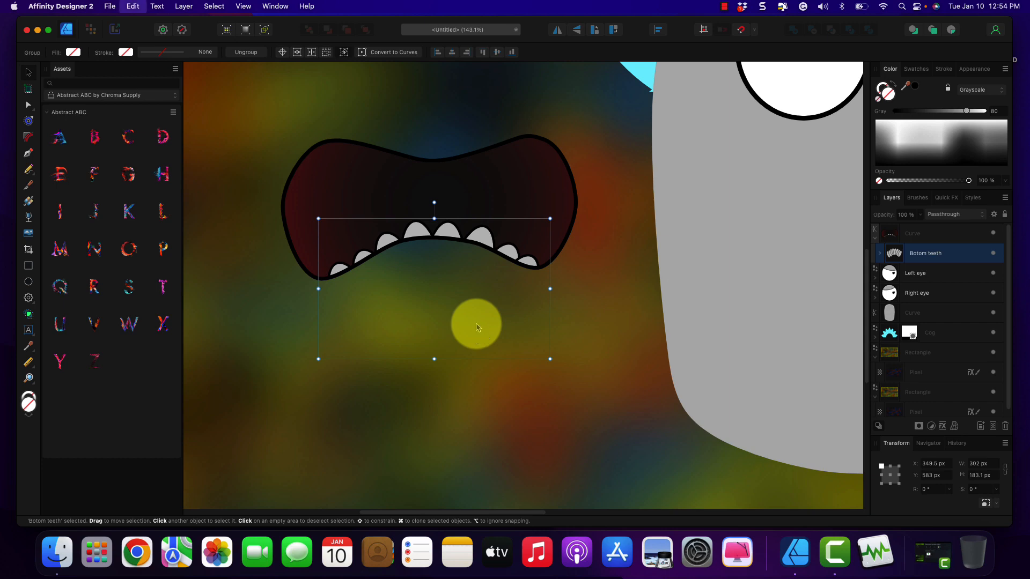
pyautogui.moveTo(477, 329); pyautogui.dragTo(486, 271)
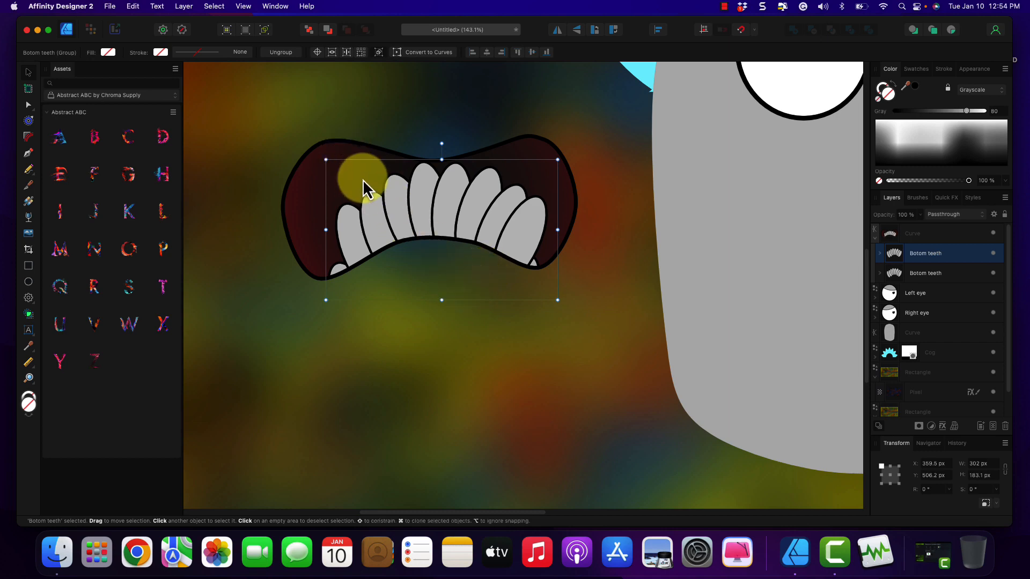
pyautogui.click(530, 56)
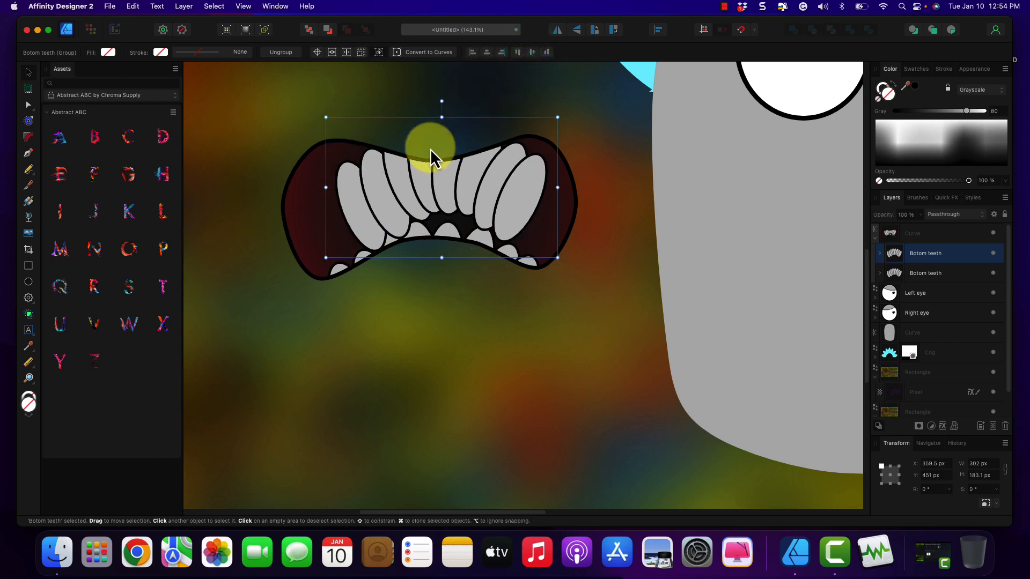
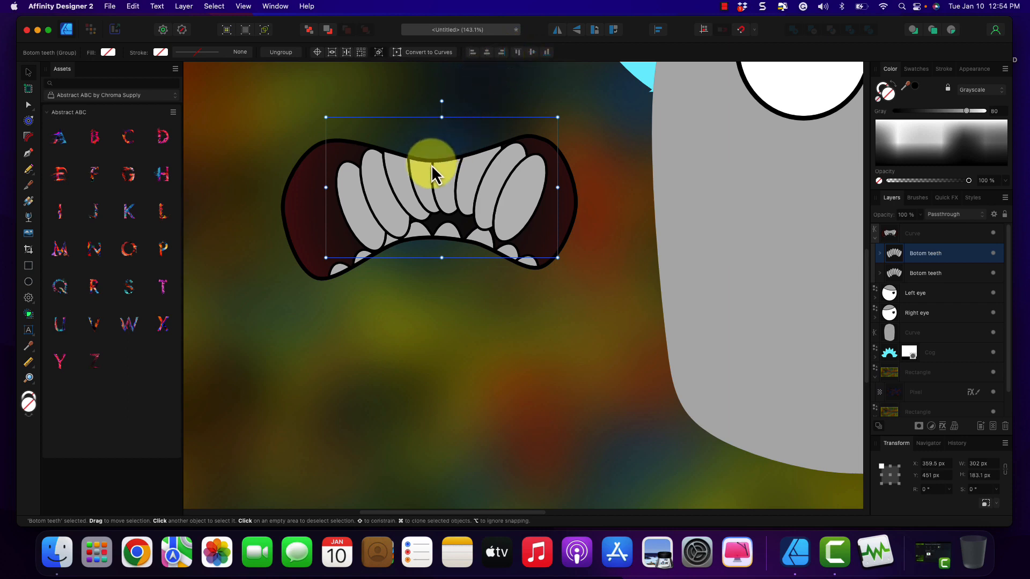
# Rotate the copied teeth group to about 179.9° and position it along the mouth's upper edge.
pyautogui.moveTo(441, 101); pyautogui.dragTo(441, 315)
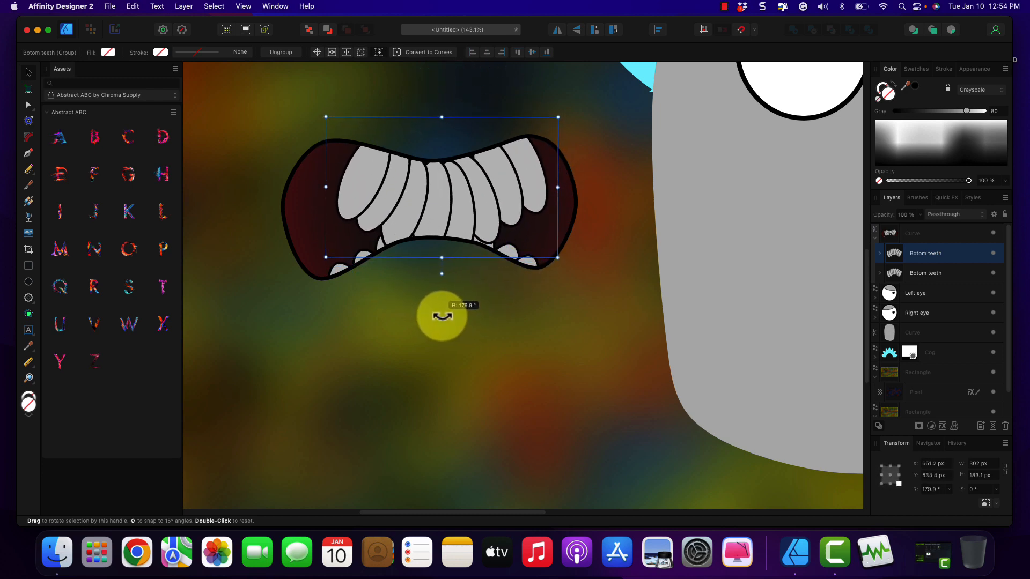
pyautogui.click(478, 189)
pyautogui.moveTo(478, 190); pyautogui.dragTo(471, 114)
# Reduce the upper teeth group's height to about 145.8 px, nudge it up against the mouth's upper edge, and deselect it.
pyautogui.scroll(5, 456, 175)
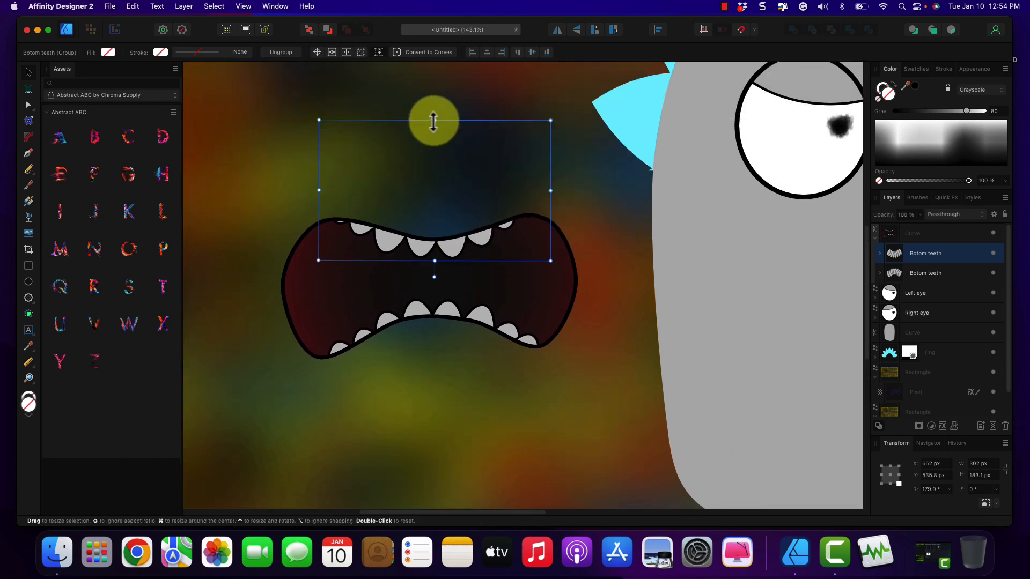
pyautogui.moveTo(433, 120); pyautogui.dragTo(429, 150)
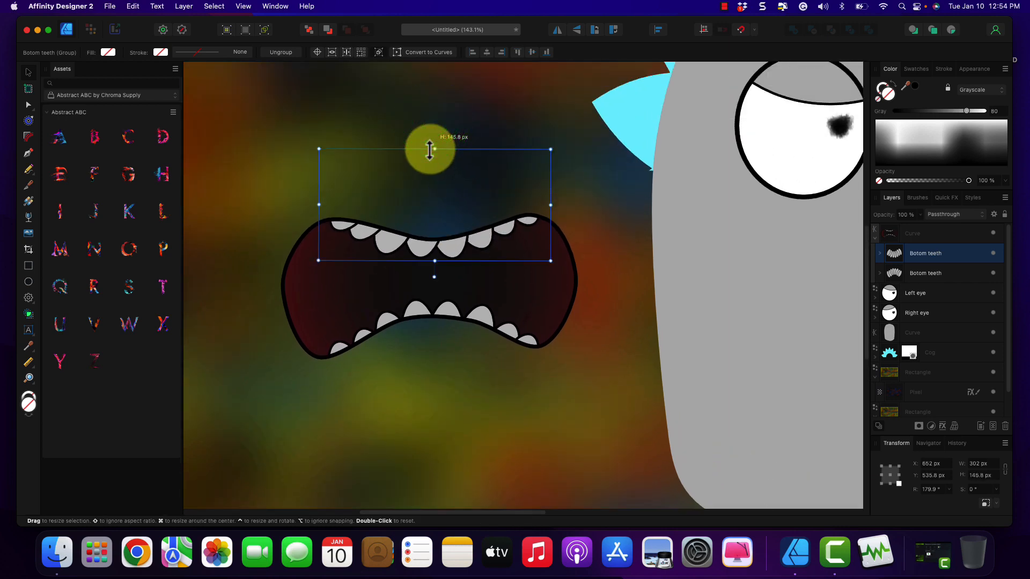
pyautogui.moveTo(455, 210); pyautogui.dragTo(457, 207)
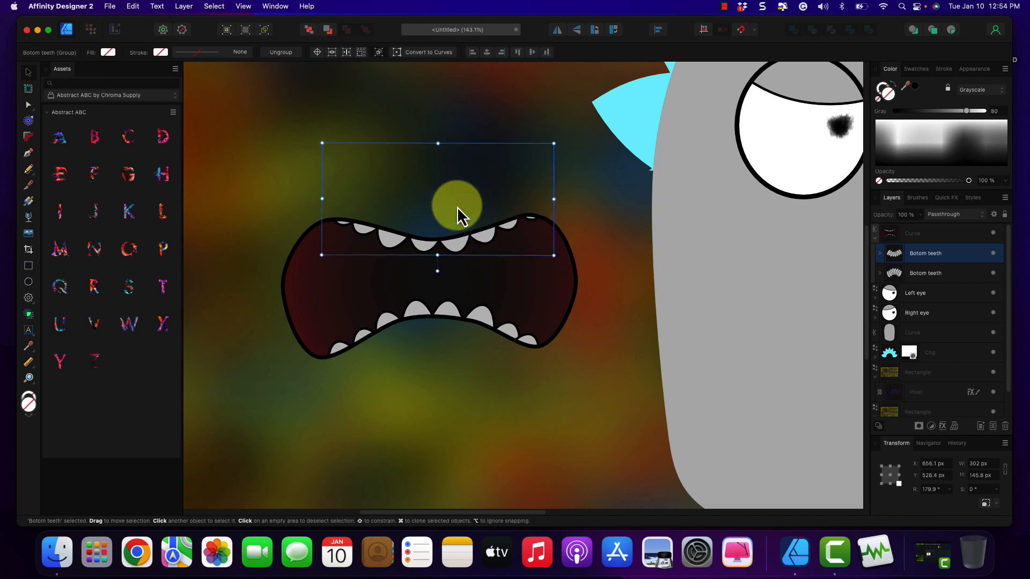
pyautogui.click(437, 401)
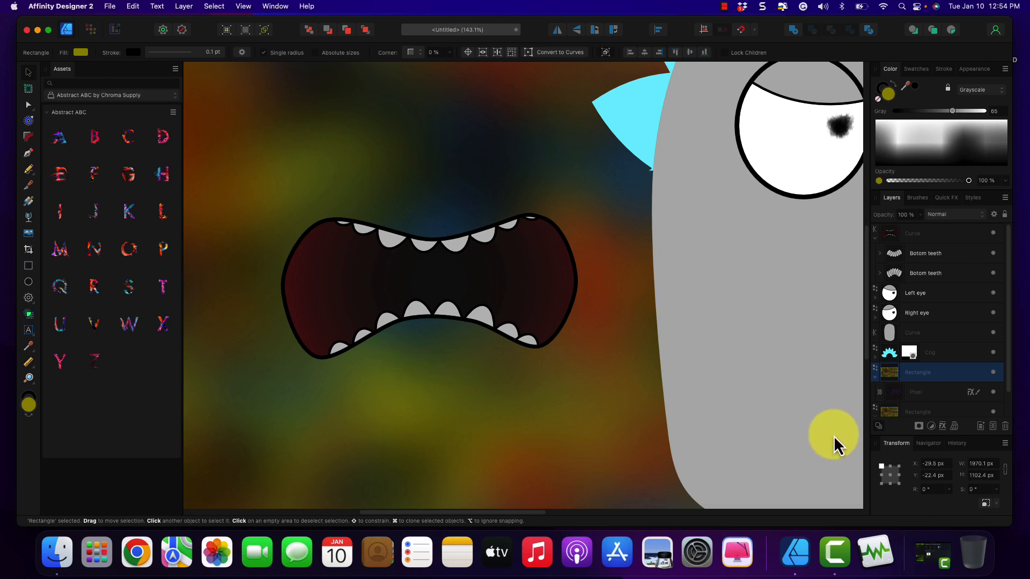
# Collapse the mouth curve's nested layers and select the whole mouth.
pyautogui.click(879, 257)
pyautogui.click(880, 258)
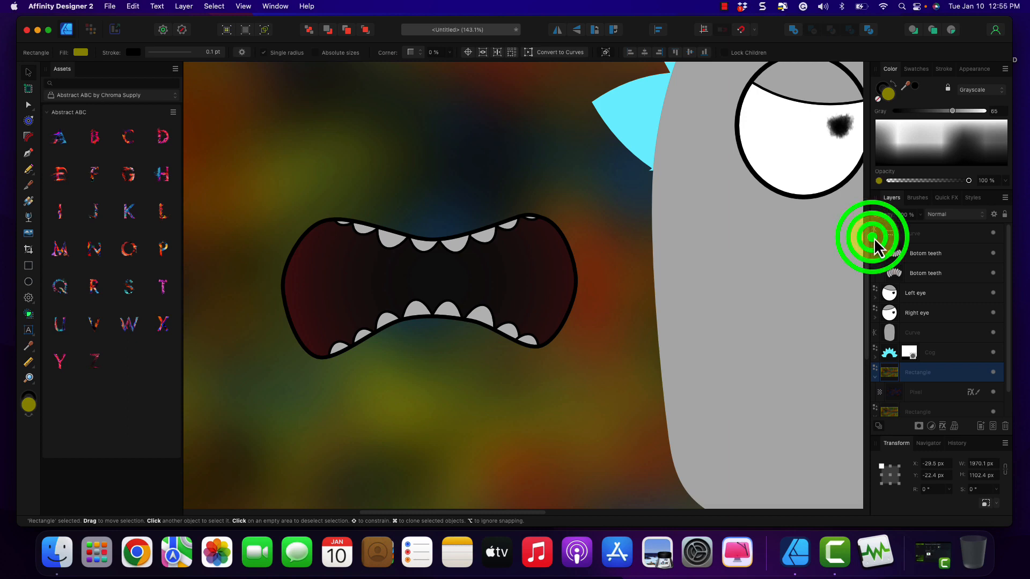
pyautogui.click(873, 238)
pyautogui.click(920, 235)
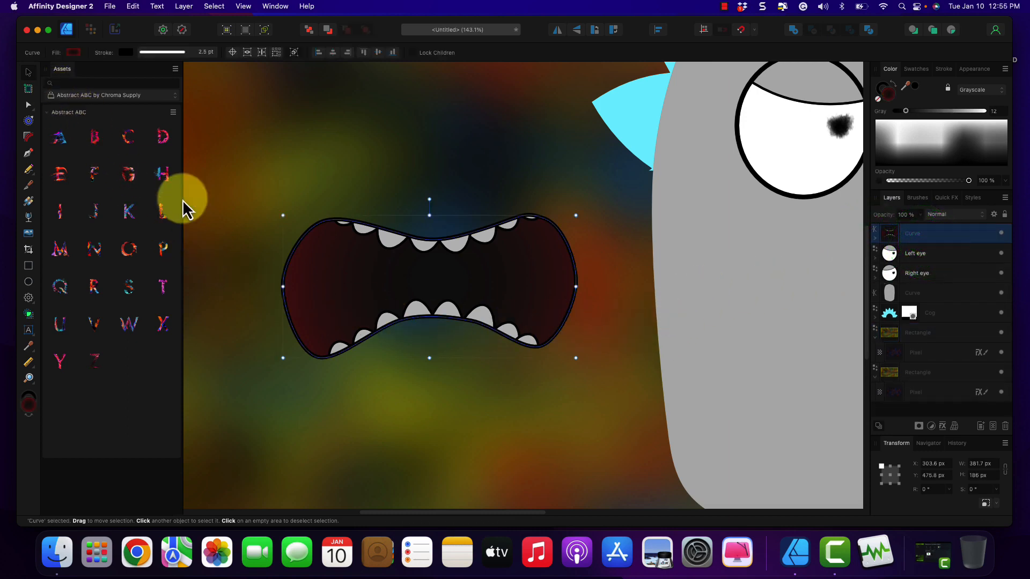
# Move the mouth onto the character's face below the eyes and enlarge it to about 503 by 339 px.
pyautogui.scroll(-5, 415, 349)
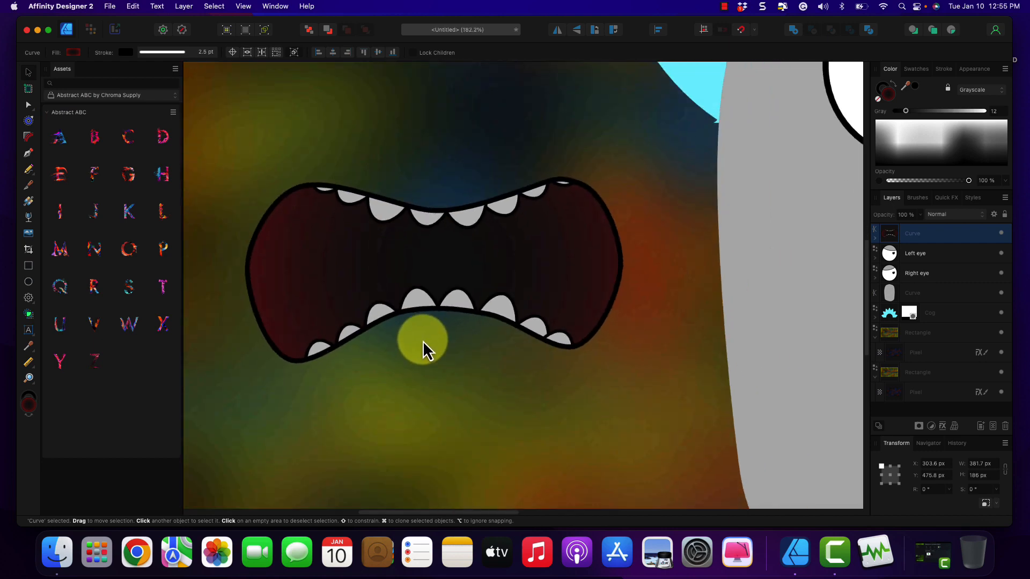
pyautogui.scroll(-1, 422, 340)
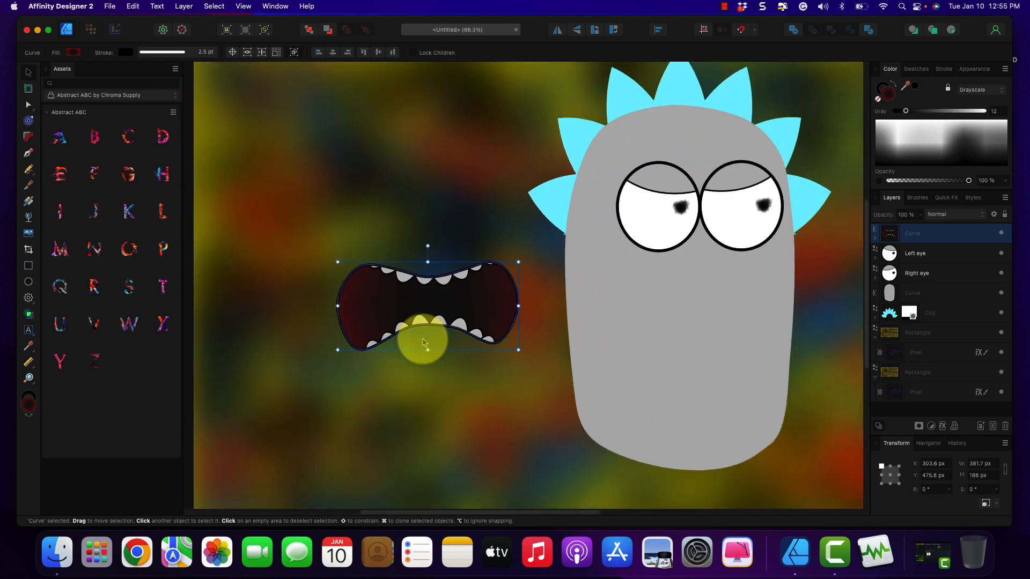
pyautogui.moveTo(437, 333); pyautogui.dragTo(696, 375)
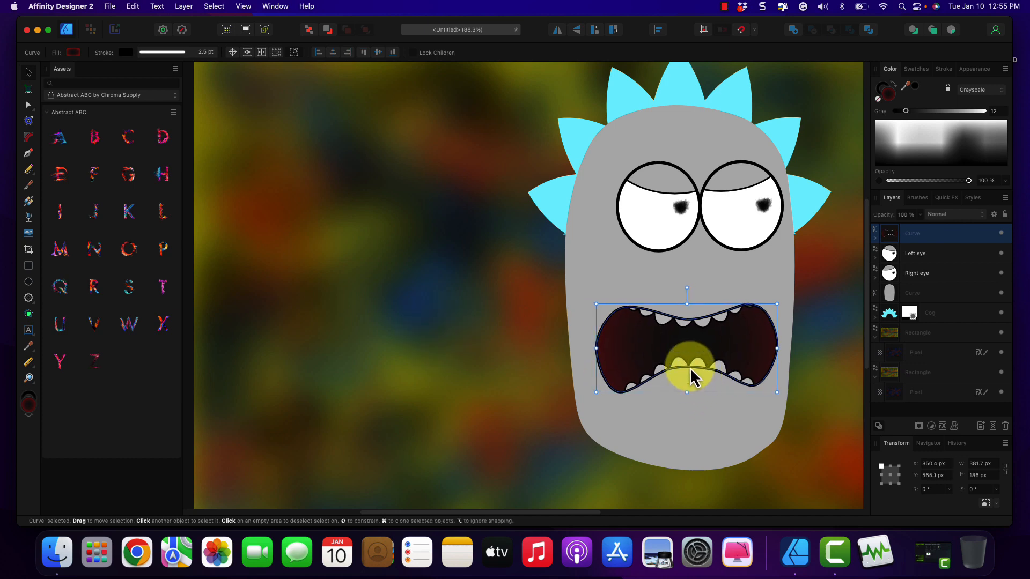
pyautogui.moveTo(687, 392); pyautogui.dragTo(690, 408)
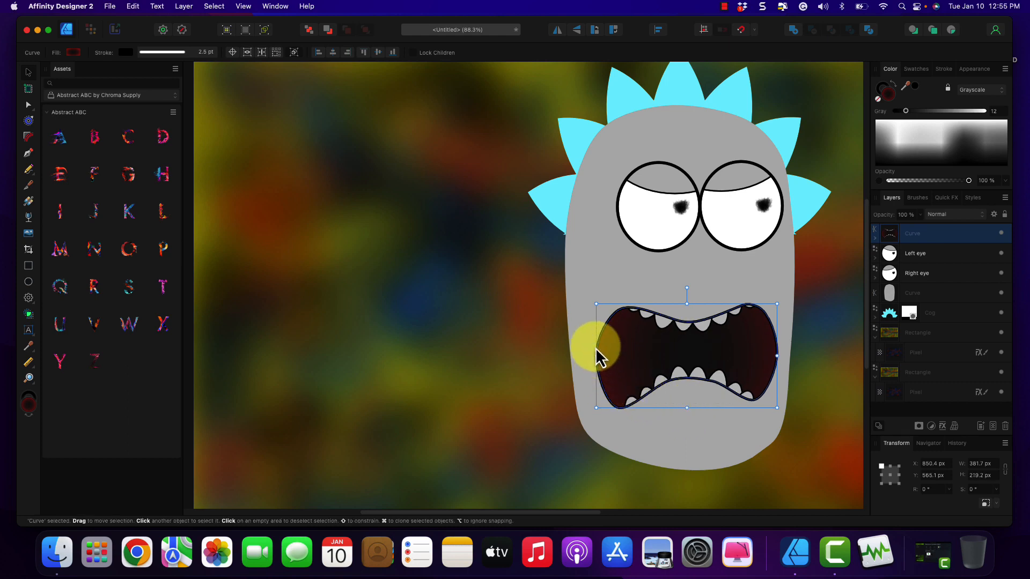
pyautogui.moveTo(591, 303); pyautogui.dragTo(693, 338)
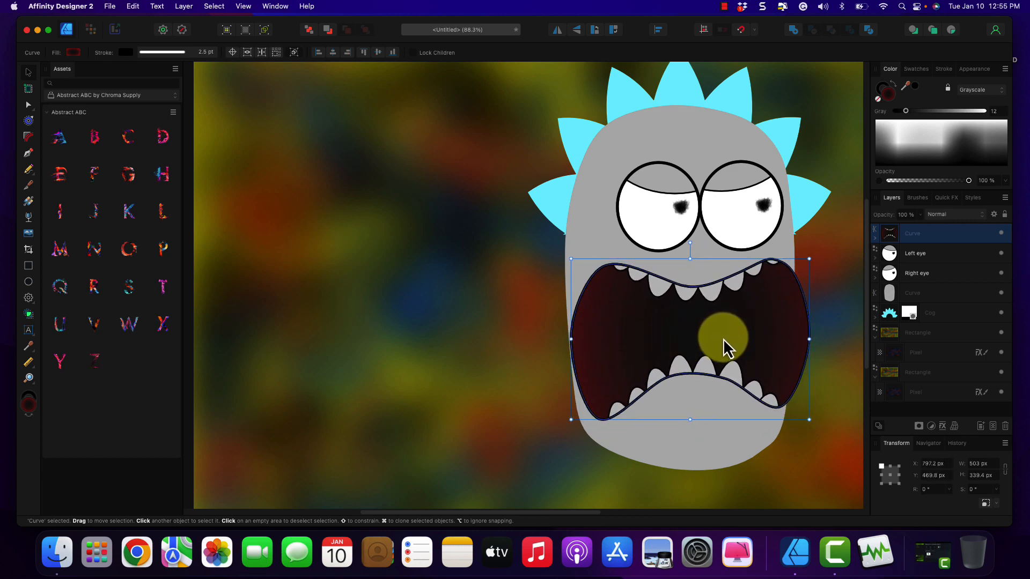
# Shrink the mouth to about 422 by 229 px and center it on the lower half of the face.
pyautogui.moveTo(690, 258); pyautogui.dragTo(692, 313)
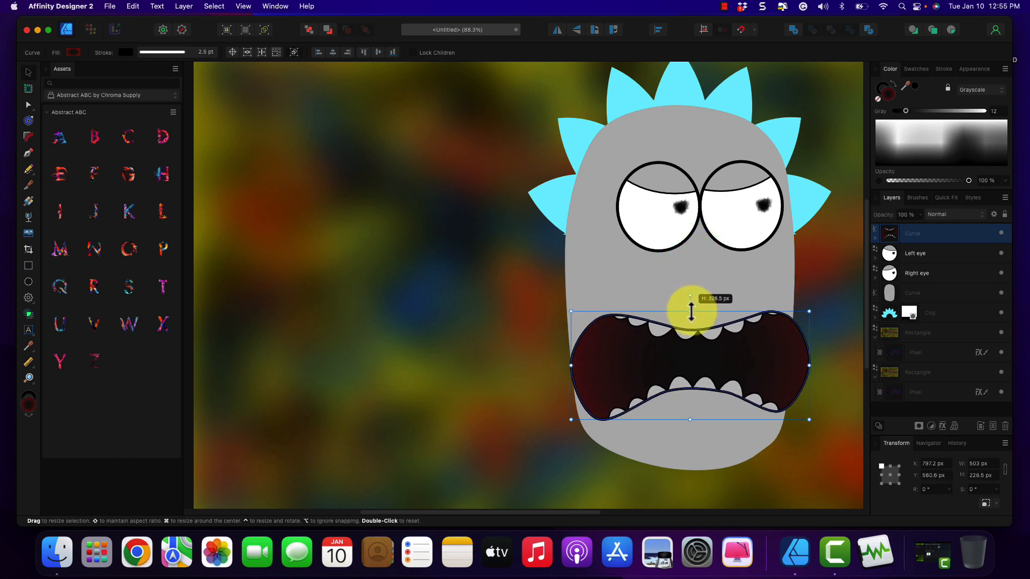
pyautogui.click(808, 368)
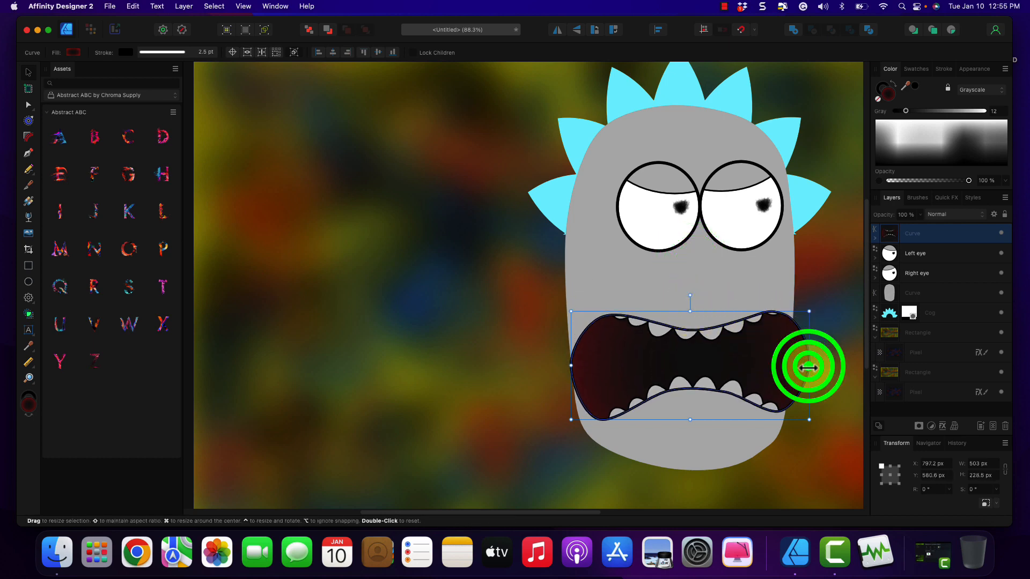
pyautogui.moveTo(808, 368); pyautogui.dragTo(770, 368)
pyautogui.moveTo(694, 375); pyautogui.dragTo(719, 348)
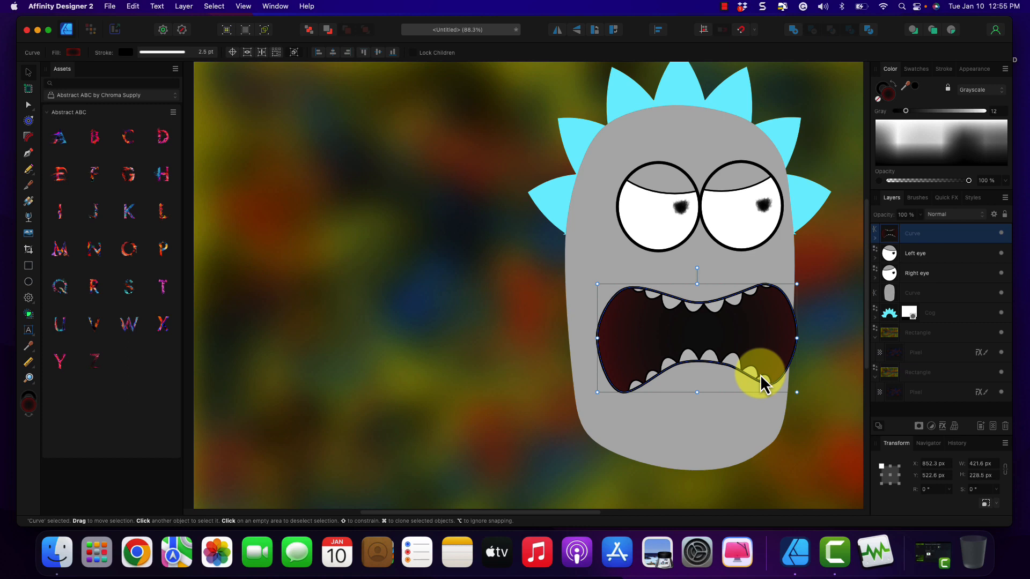
# Expand the mouth curve's nested layers and select the upper teeth group.
pyautogui.click(874, 241)
pyautogui.click(913, 259)
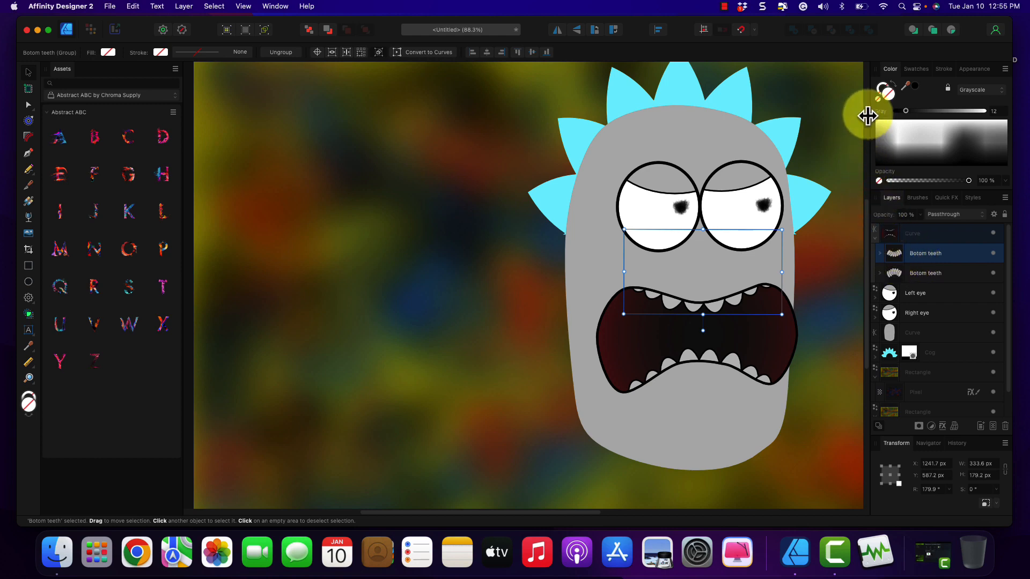
pyautogui.click(887, 99)
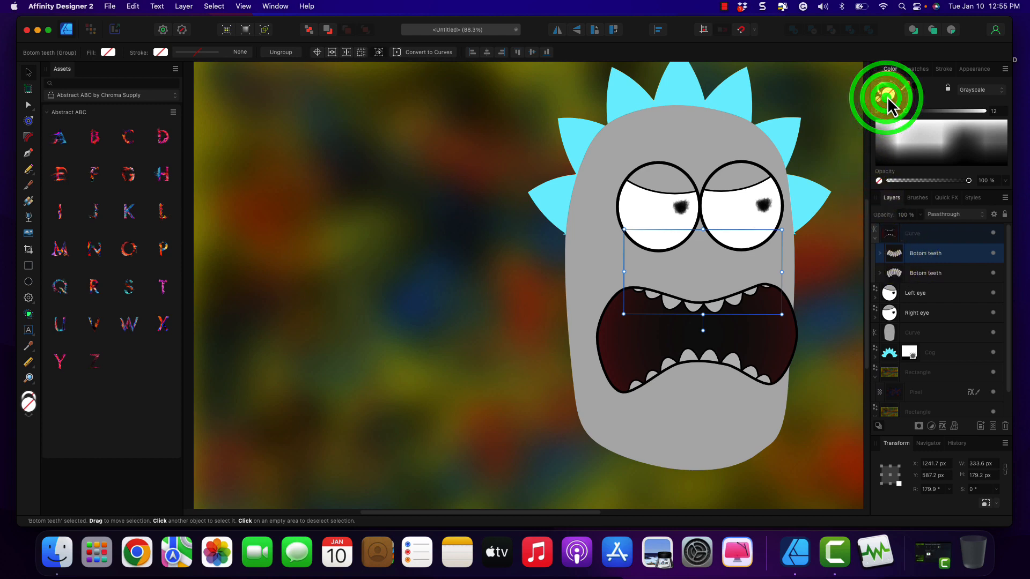
pyautogui.click(878, 100)
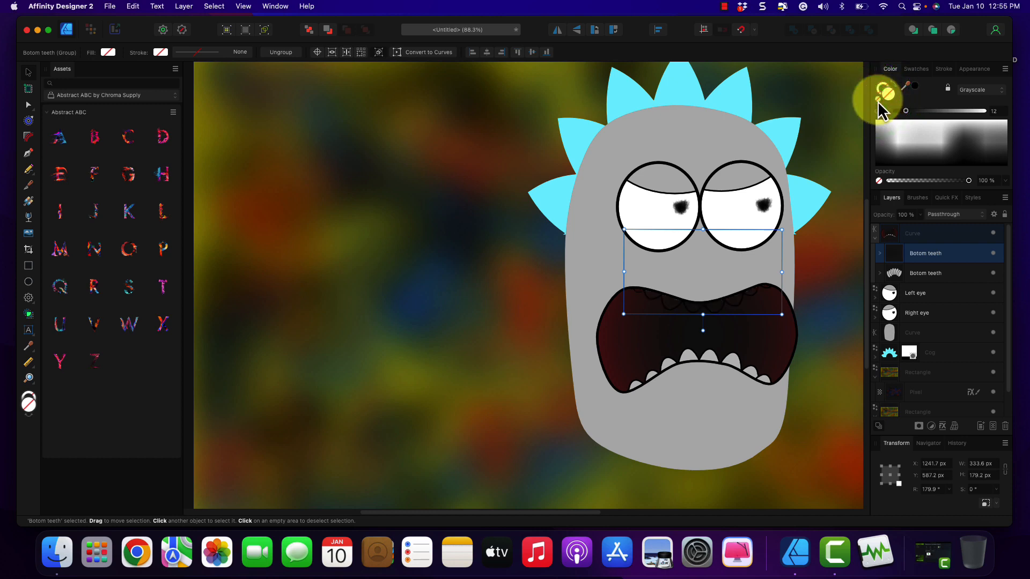
pyautogui.click(877, 100)
pyautogui.click(878, 100)
pyautogui.press('super+z')
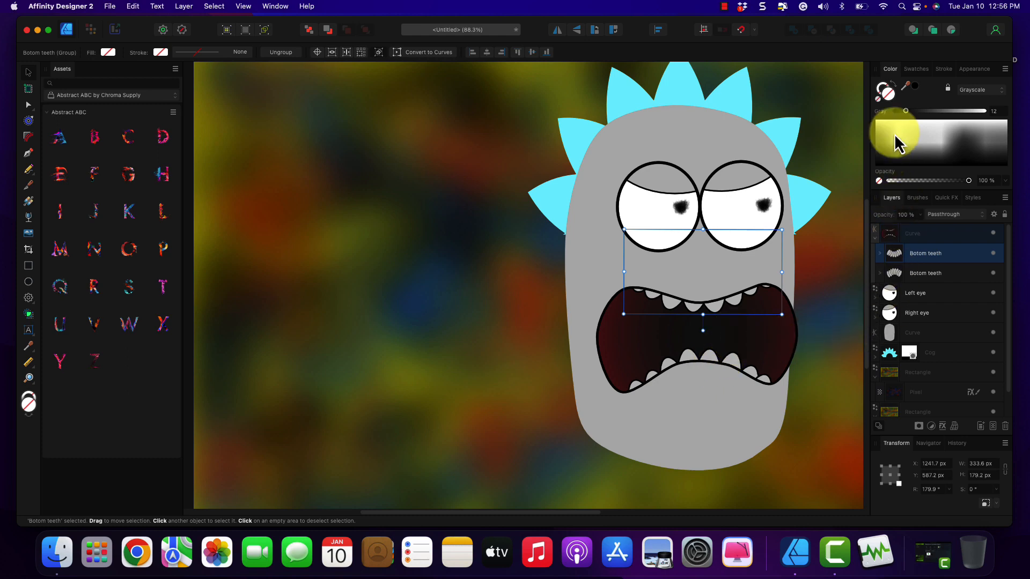
# Switch the color model to RGB and fill the upper teeth with white (255, 255, 255).
pyautogui.click(969, 93)
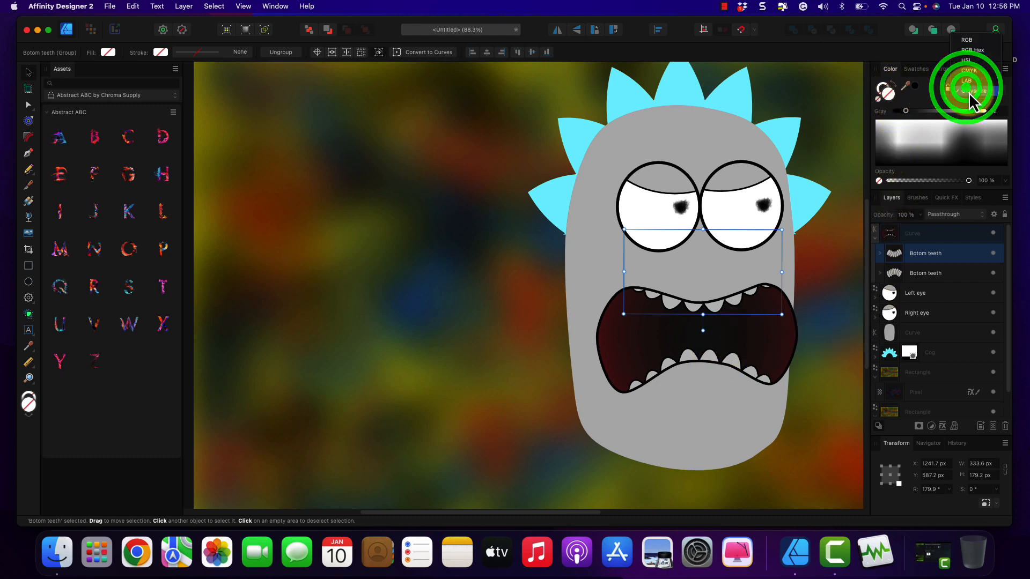
pyautogui.click(966, 41)
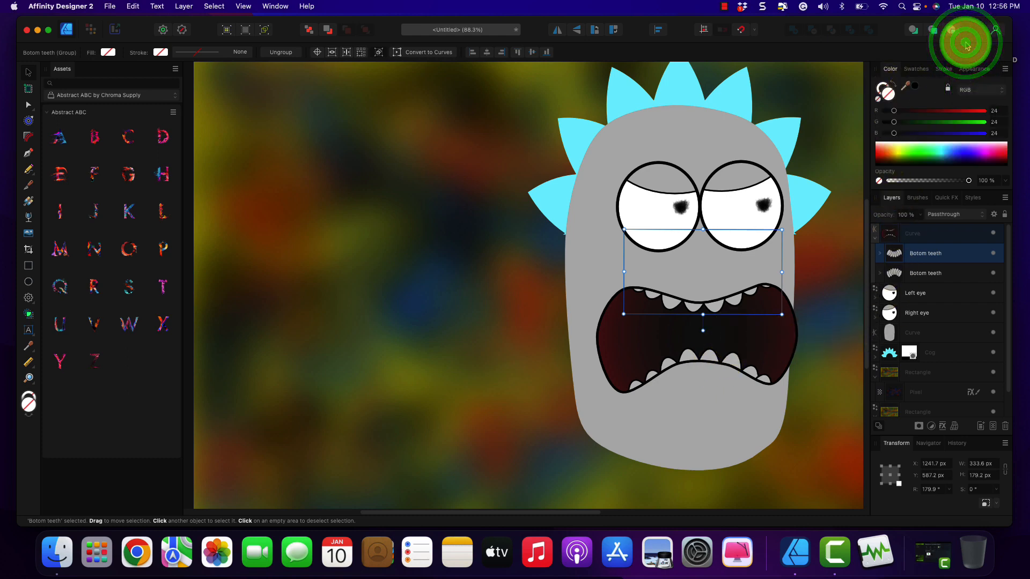
pyautogui.moveTo(894, 111); pyautogui.dragTo(1012, 111)
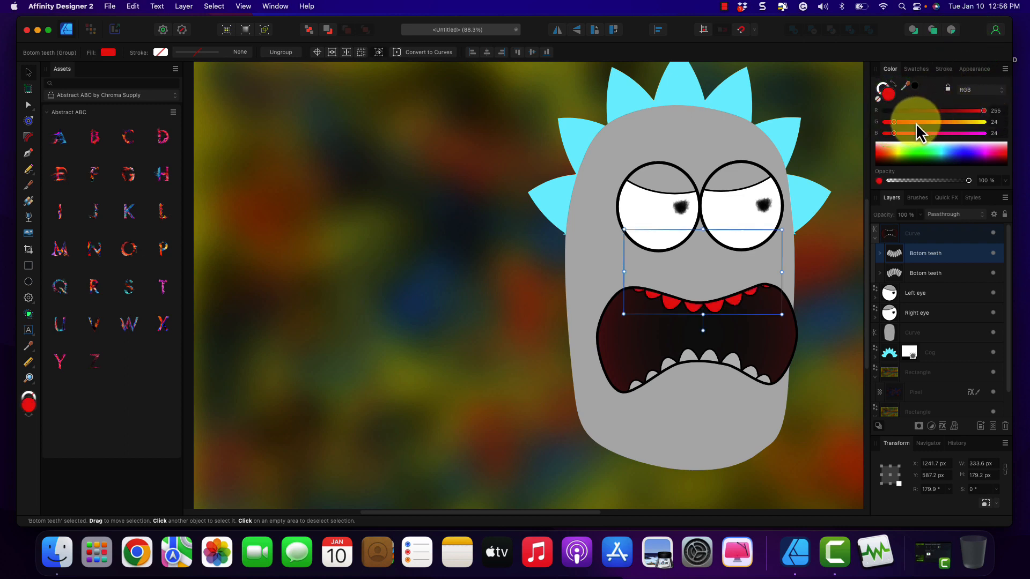
pyautogui.moveTo(896, 126); pyautogui.dragTo(993, 122)
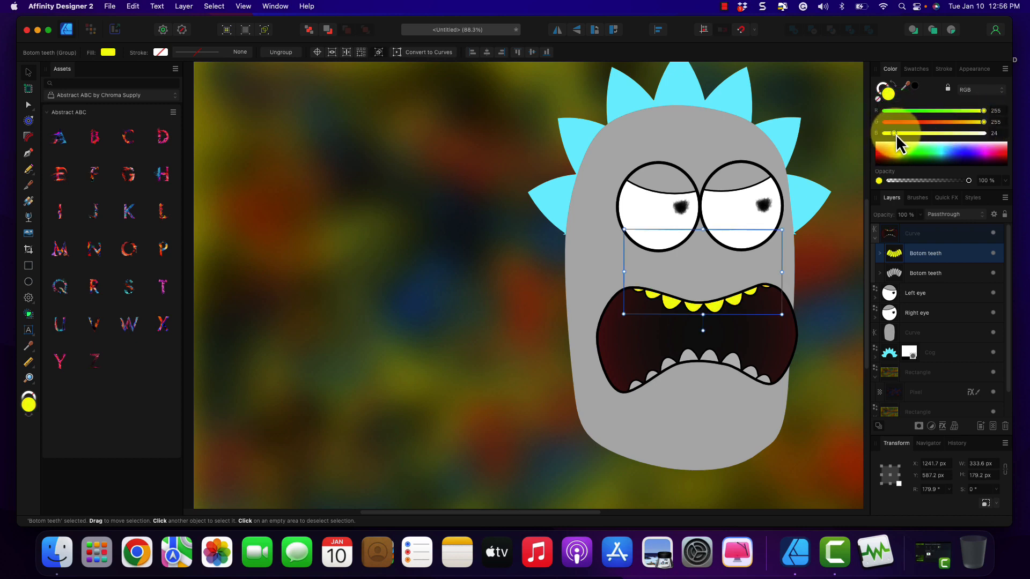
pyautogui.moveTo(896, 134); pyautogui.dragTo(1009, 148)
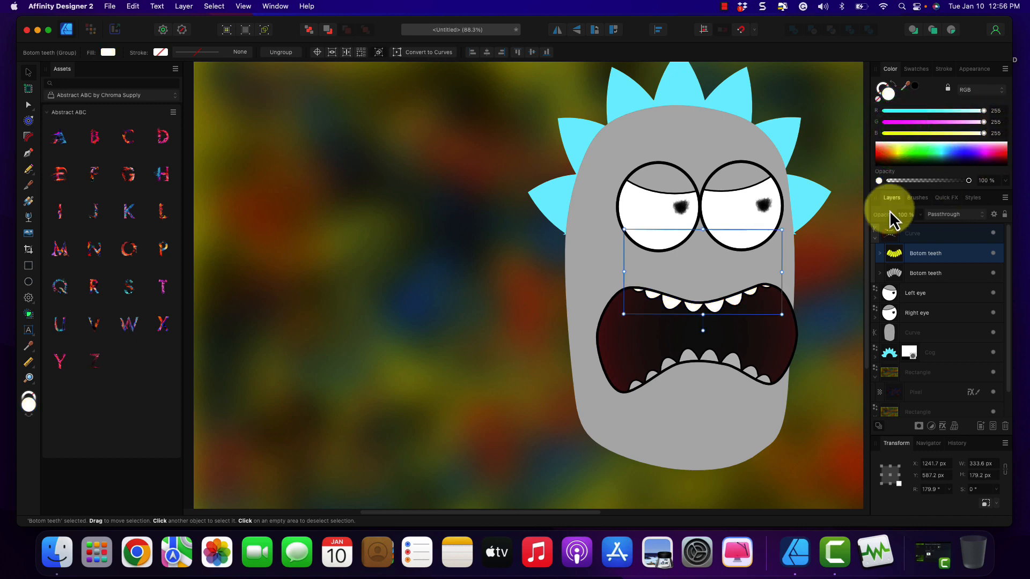
# Fill the lower teeth group with white, setting red, green and blue to 255.
pyautogui.click(701, 382)
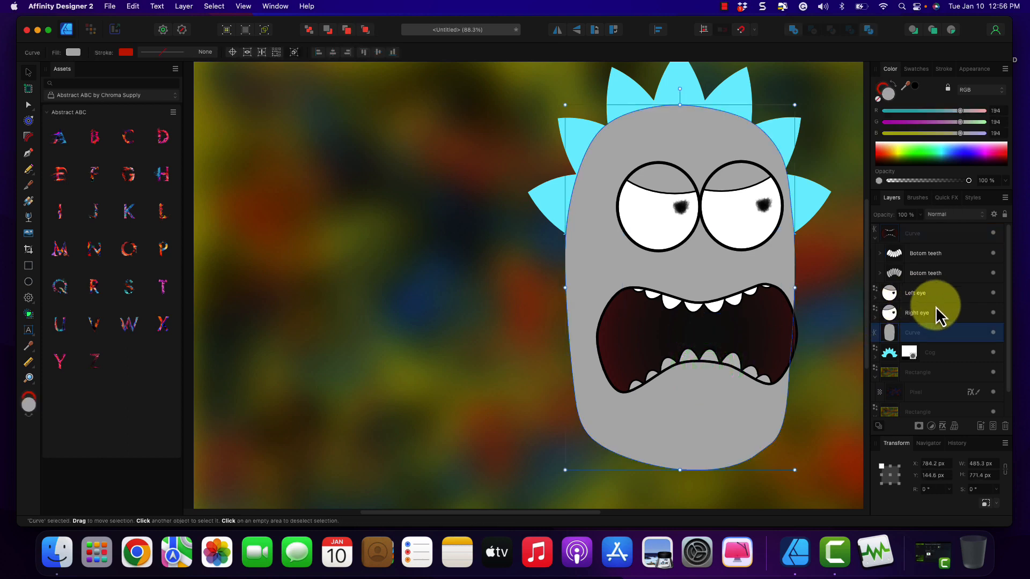
pyautogui.click(886, 271)
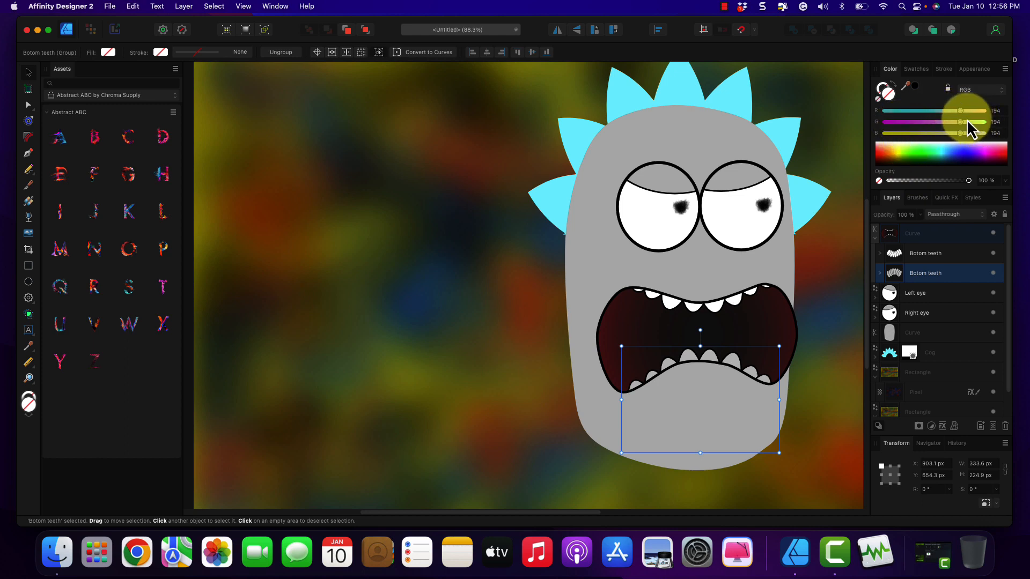
pyautogui.moveTo(962, 114); pyautogui.dragTo(990, 139)
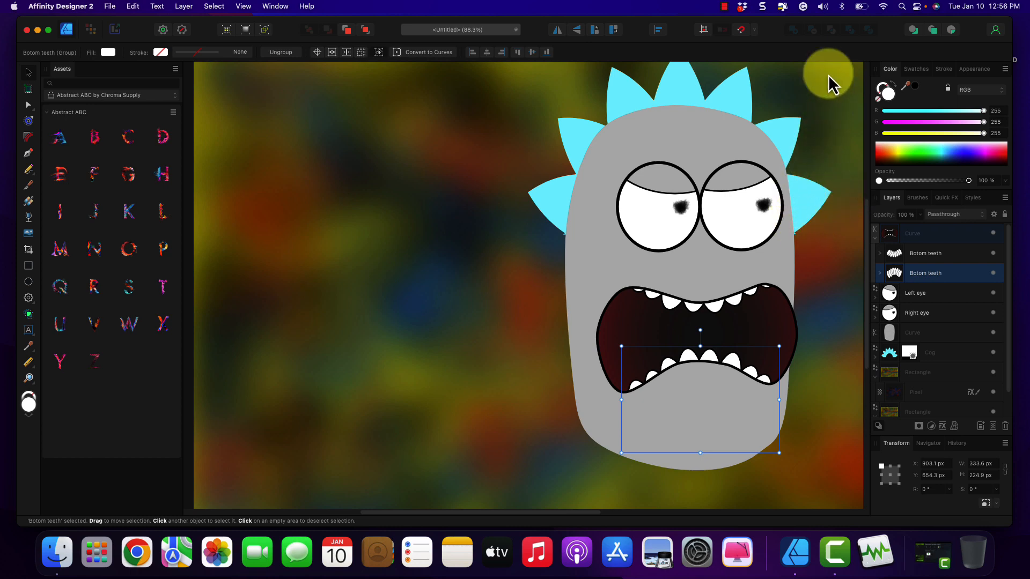
pyautogui.click(847, 55)
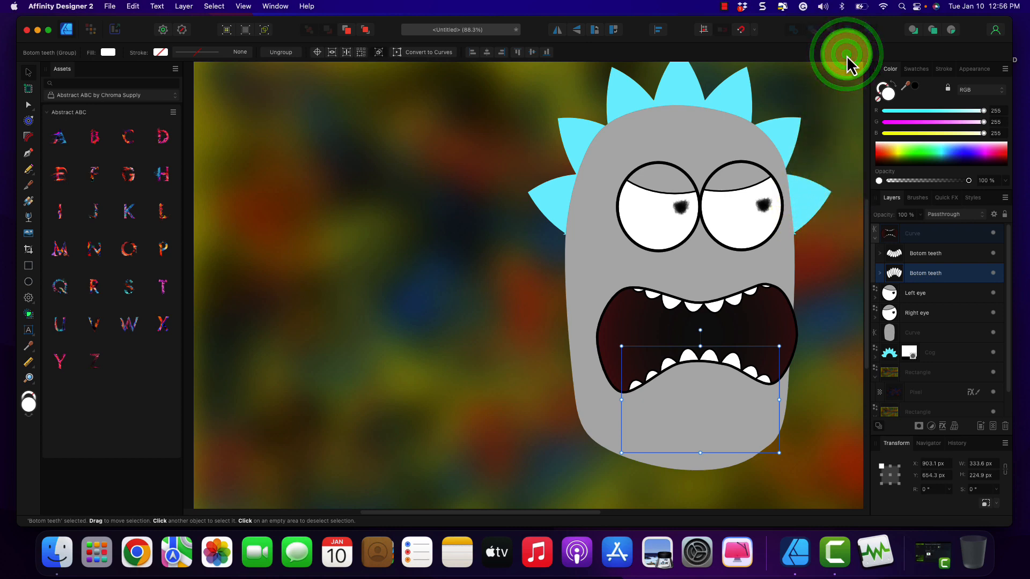
# Resize the whole mouth to about 391 by 232 px and reposition it within the face outline below the eyes.
pyautogui.click(902, 233)
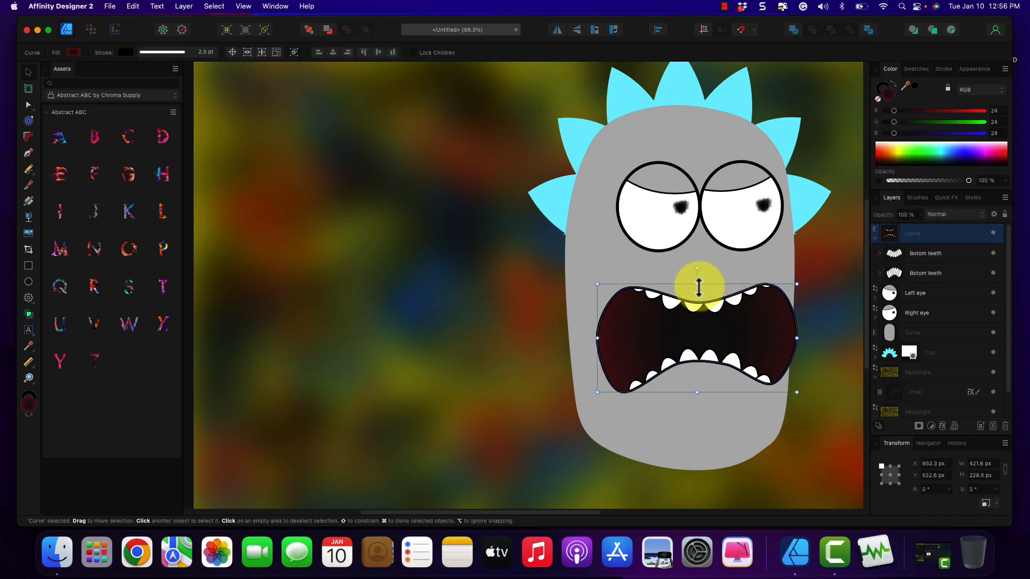
pyautogui.moveTo(696, 284); pyautogui.dragTo(703, 267)
pyautogui.moveTo(698, 393); pyautogui.dragTo(700, 355)
pyautogui.moveTo(796, 310); pyautogui.dragTo(782, 375)
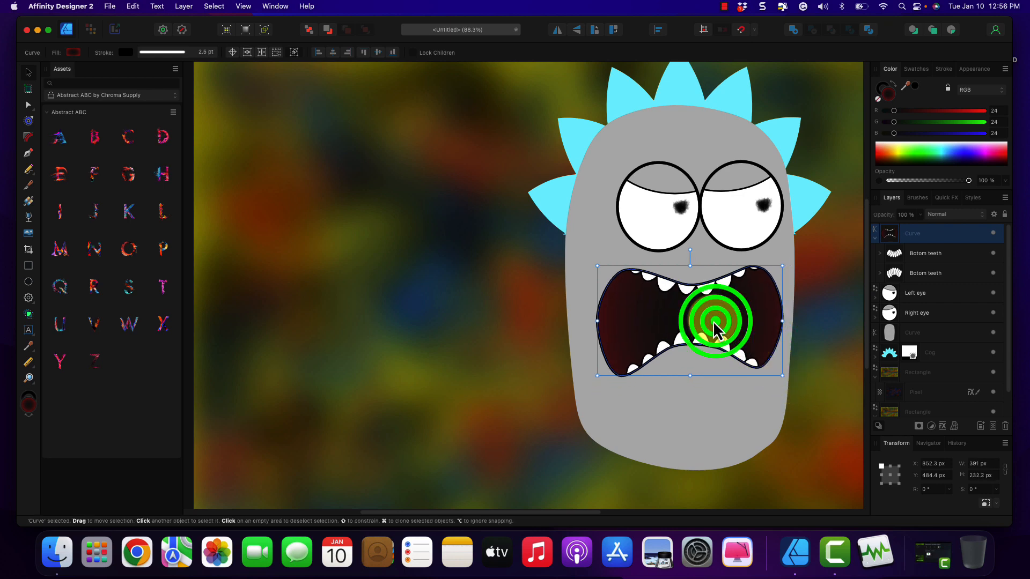
pyautogui.moveTo(713, 322); pyautogui.dragTo(719, 342)
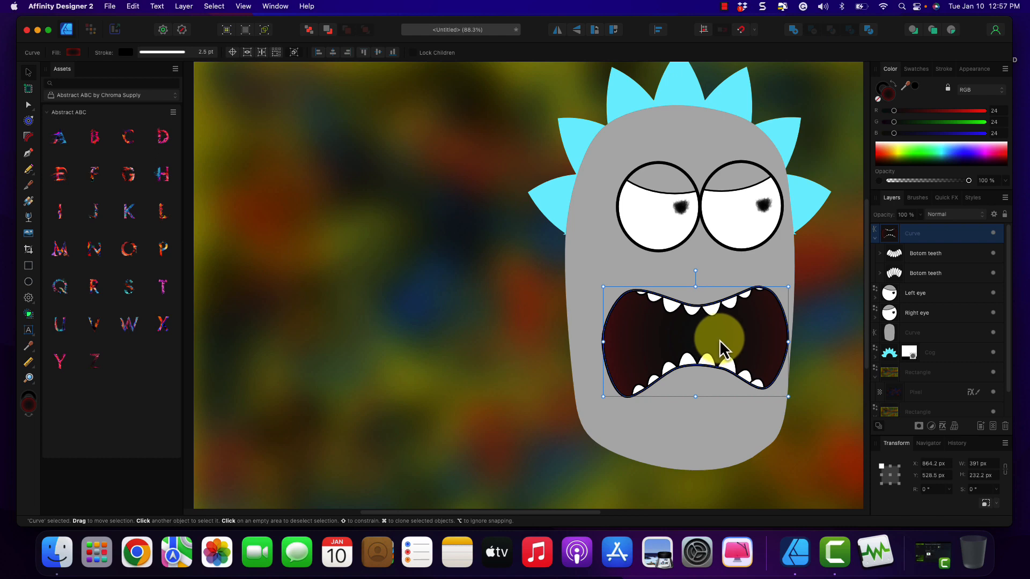
# Switch to Chrome and search Google Images for "Rick and Morty".
pyautogui.click(134, 553)
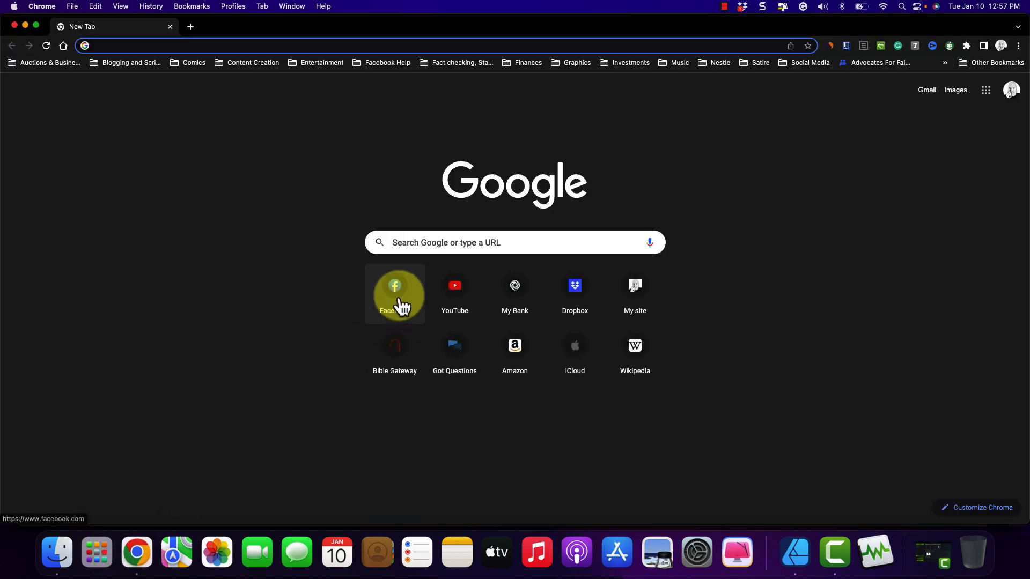
pyautogui.click(577, 245)
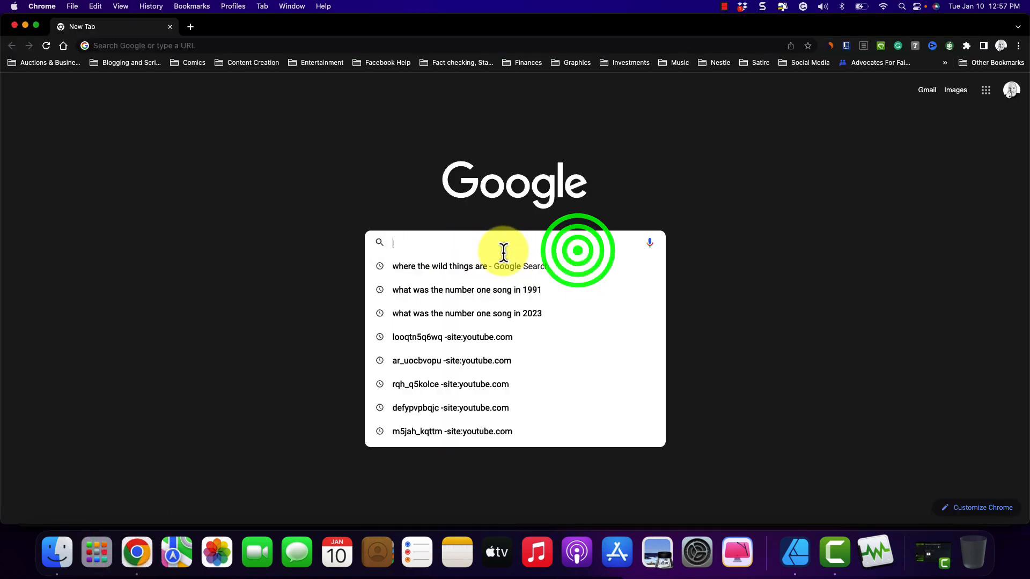
pyautogui.write('rick and Morty')
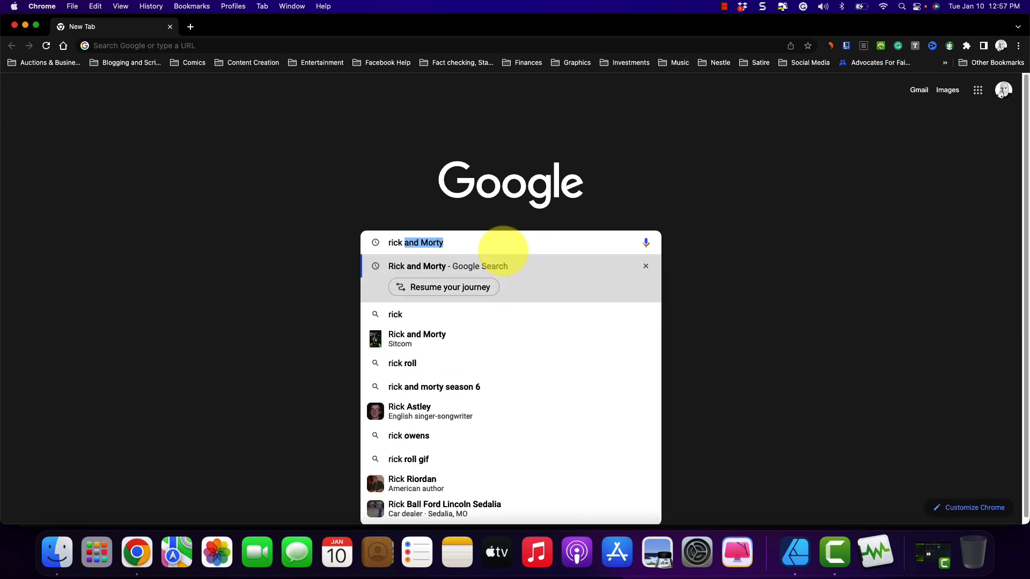
pyautogui.press('Return')
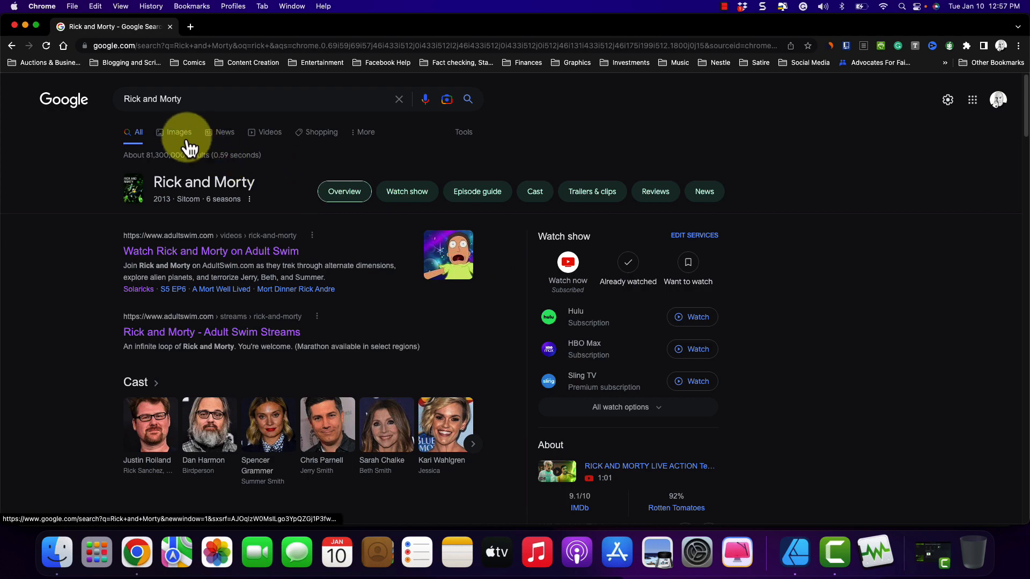
pyautogui.click(182, 134)
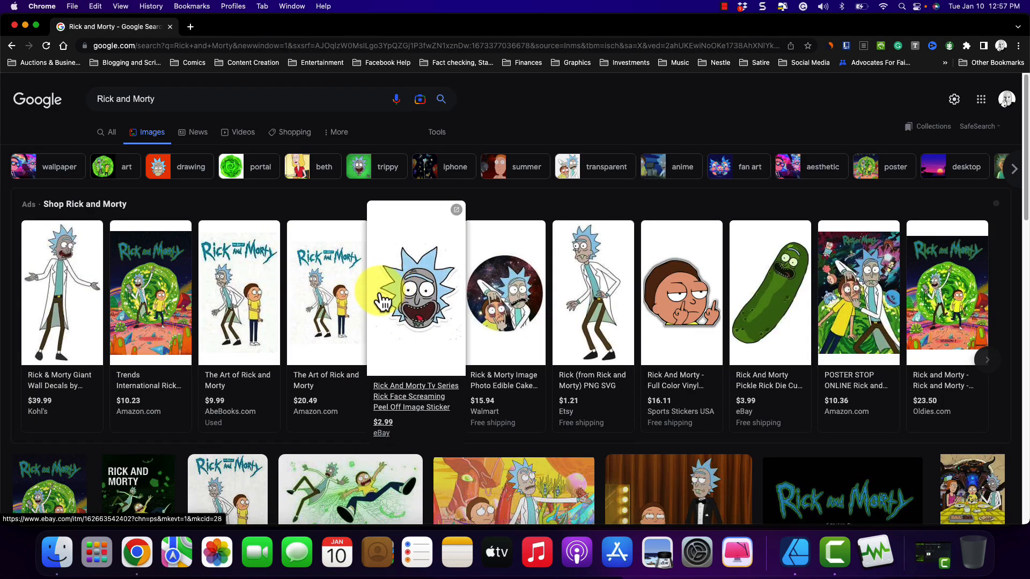
# Browse the image results and open the IMDb picture of Rick and Morty as a reference.
pyautogui.scroll(-5, 384, 298)
pyautogui.scroll(2, 380, 295)
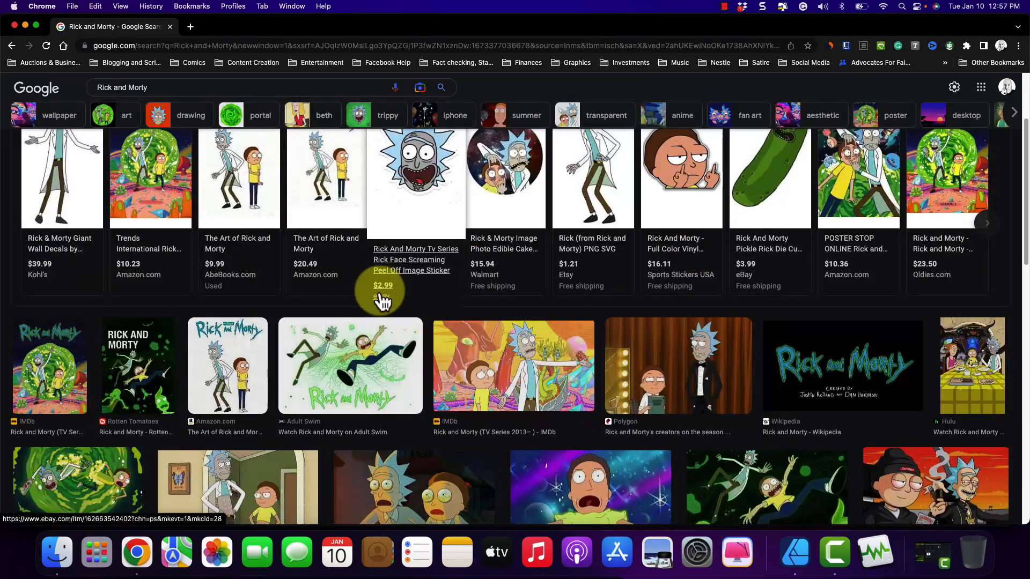
pyautogui.scroll(-3, 379, 297)
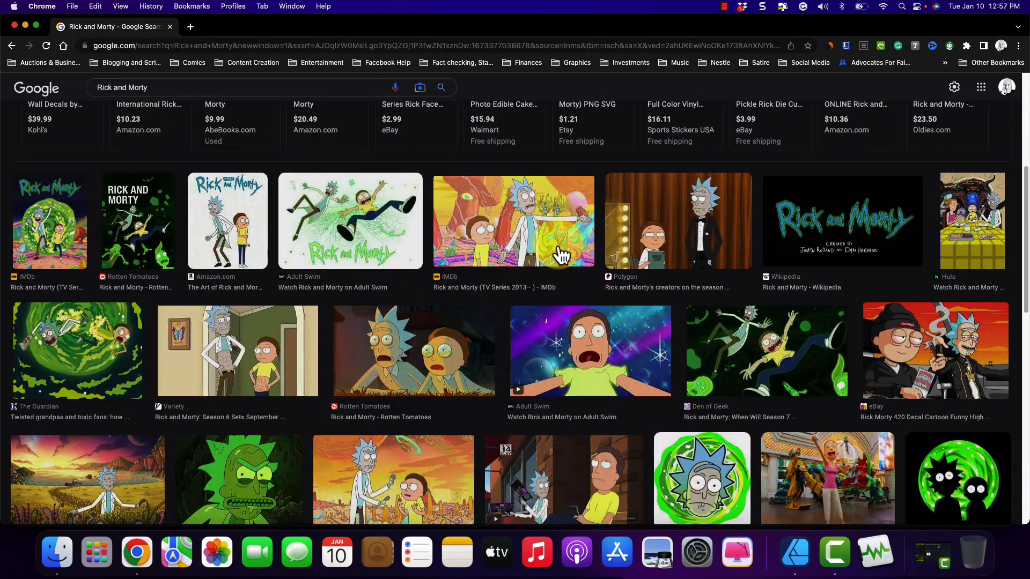
pyautogui.click(588, 187)
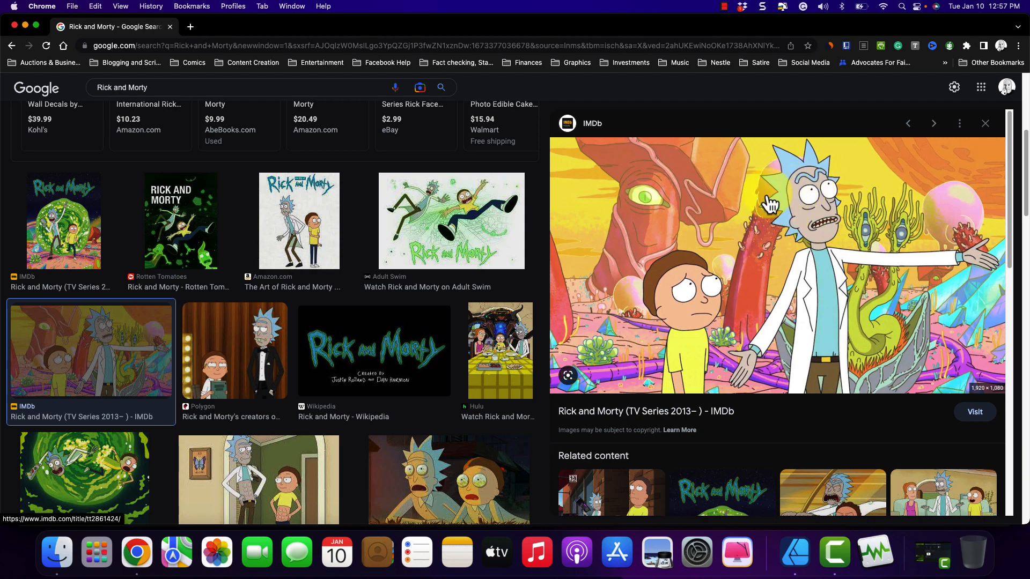
# Return to Affinity Designer, collapse the mouth curve's nested layers and select the blue hair cog.
pyautogui.press('super+Tab')
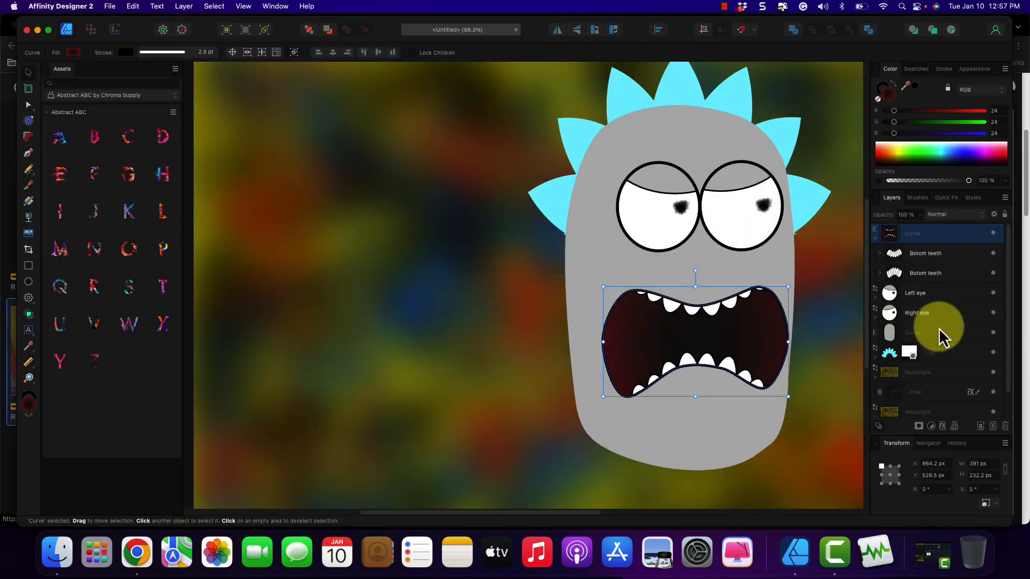
pyautogui.click(876, 242)
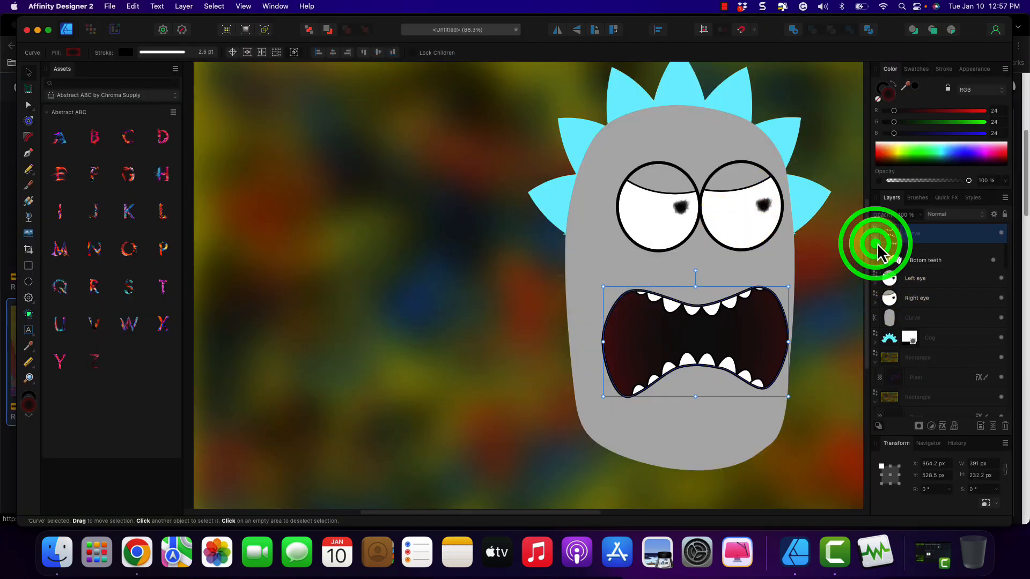
pyautogui.click(892, 319)
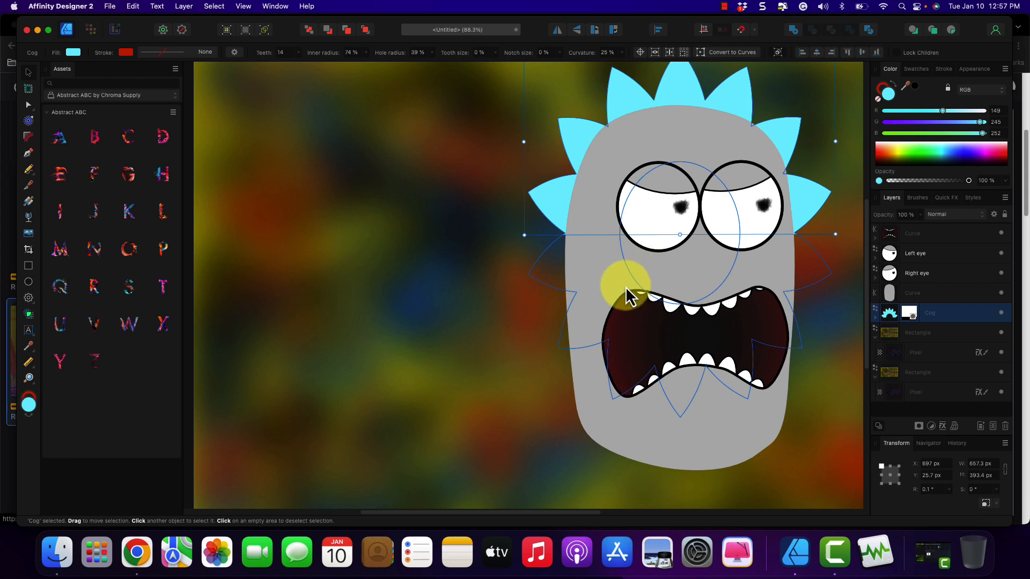
# Raise the blue hair behind the head and widen it to about 688 px, keeping it centered on the head.
pyautogui.moveTo(626, 287)
pyautogui.mouseDown()
pyautogui.moveTo(452, 318)
pyautogui.moveTo(500, 323)
pyautogui.mouseUp()
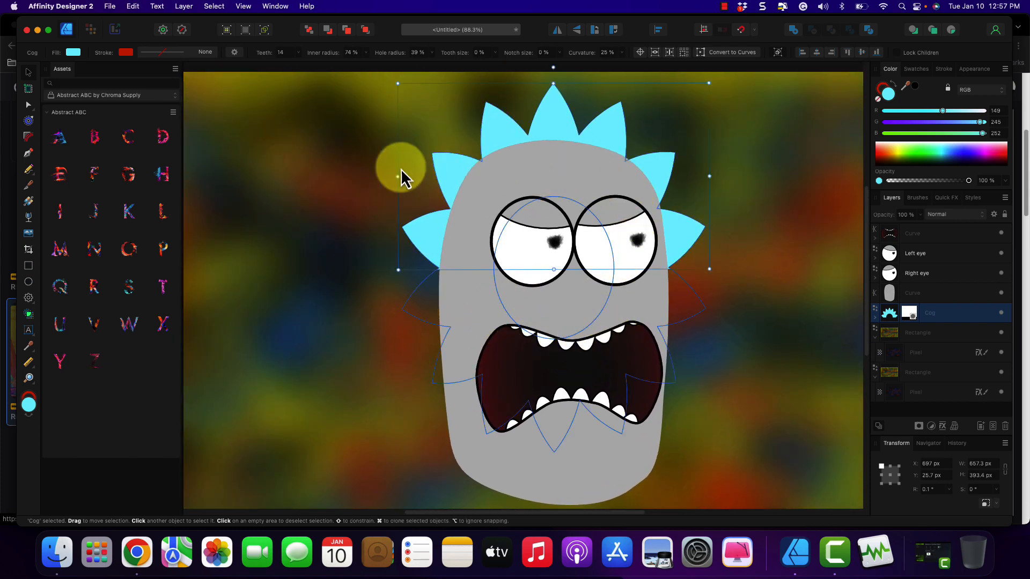
pyautogui.moveTo(547, 172); pyautogui.dragTo(548, 145)
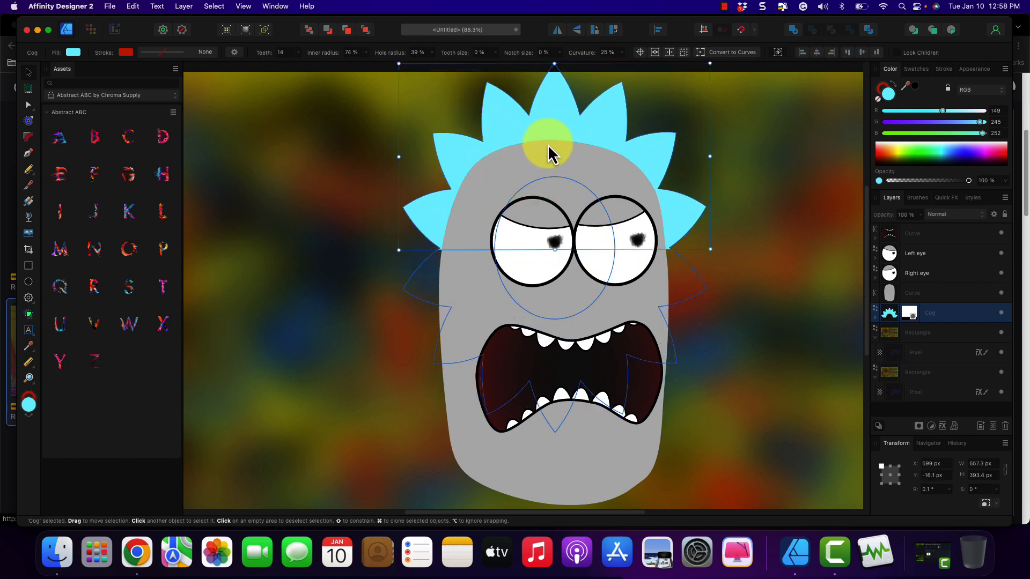
pyautogui.moveTo(710, 156); pyautogui.dragTo(725, 156)
pyautogui.moveTo(614, 175)
pyautogui.mouseDown()
pyautogui.moveTo(591, 175)
pyautogui.moveTo(600, 177)
pyautogui.mouseUp()
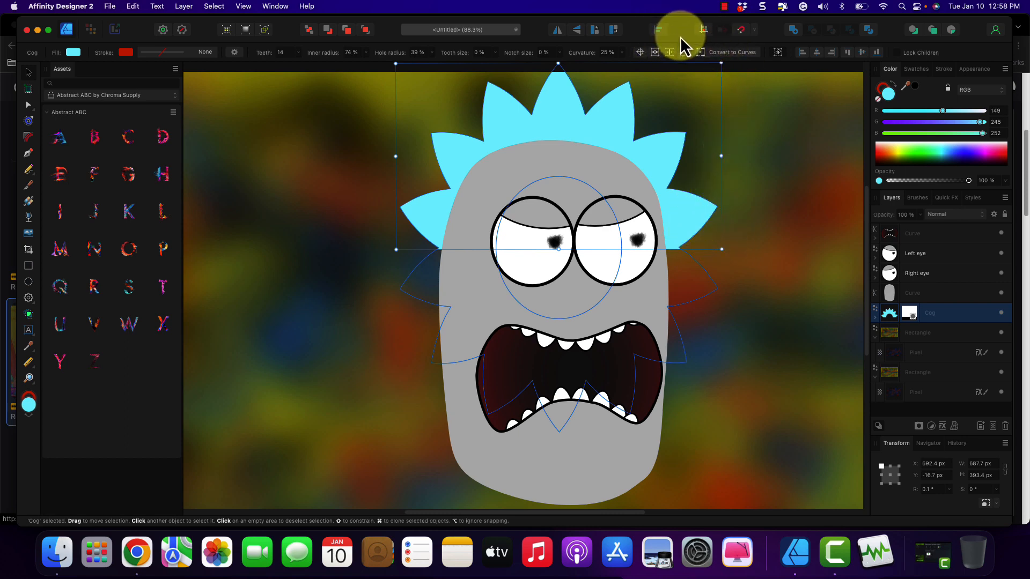
pyautogui.click(740, 142)
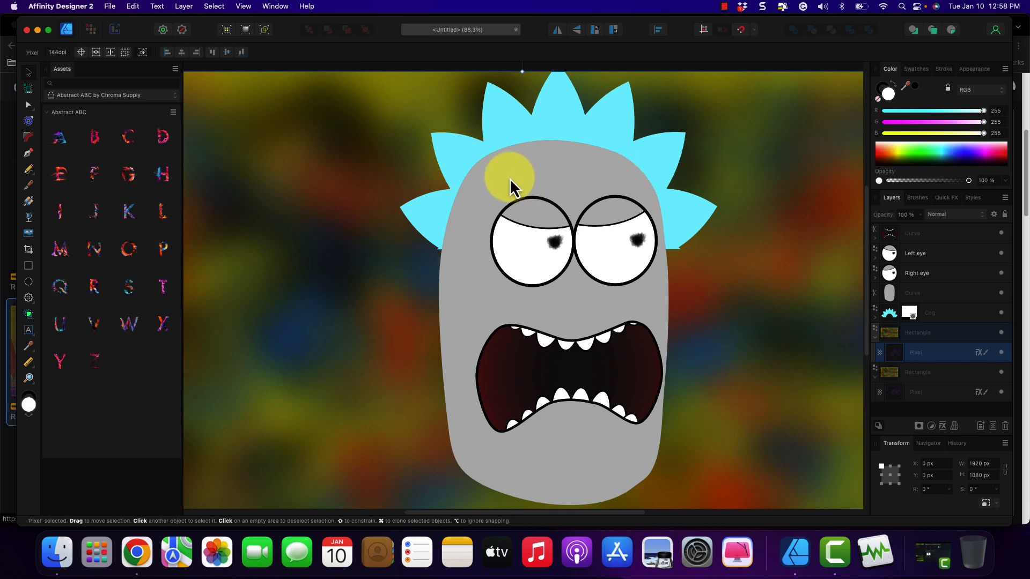
# Compare the drawing with the reference picture in Chrome, select the mouth curve and activate the Pencil tool.
pyautogui.press('super+Tab')
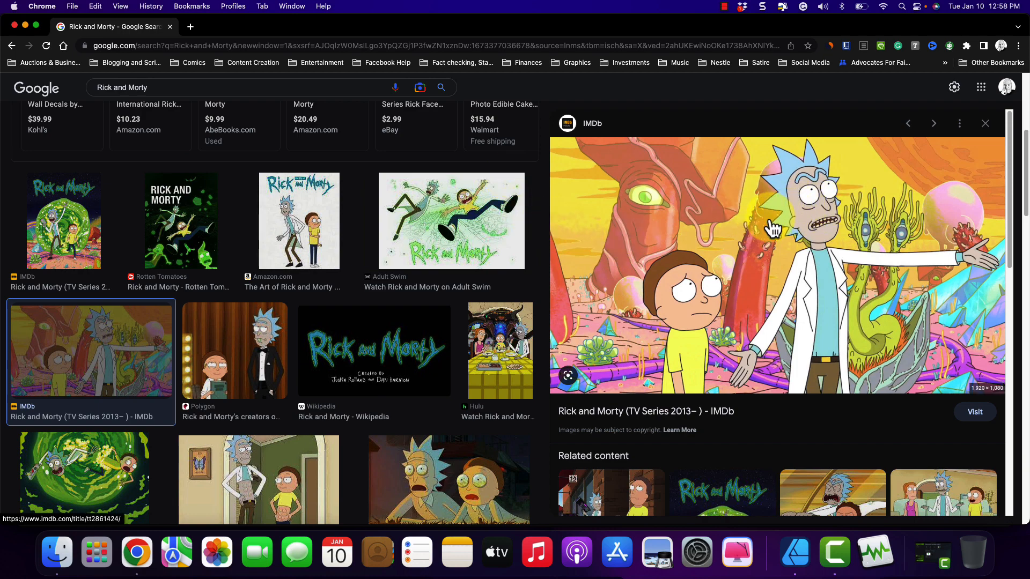
pyautogui.press('super+Tab')
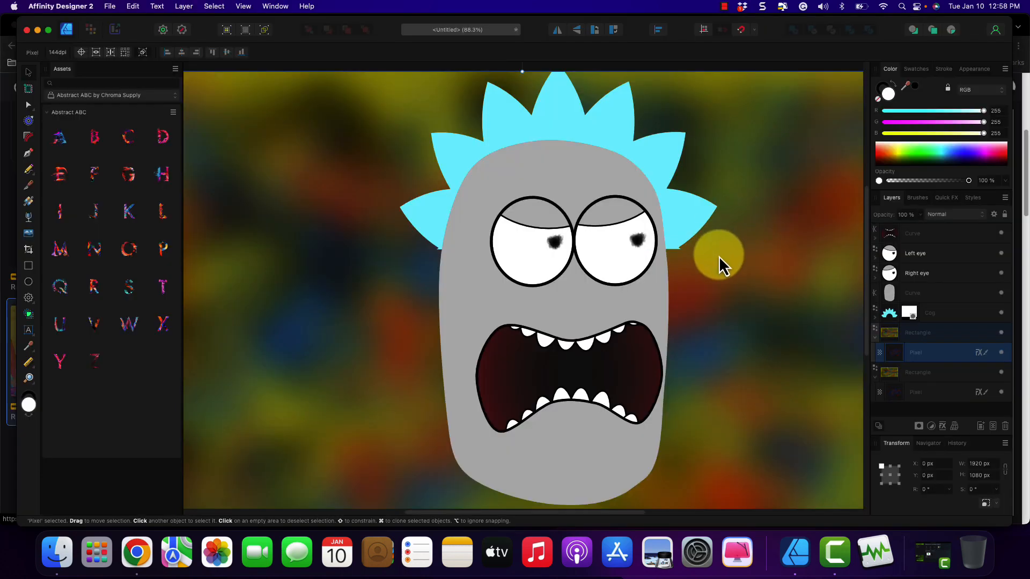
pyautogui.click(917, 234)
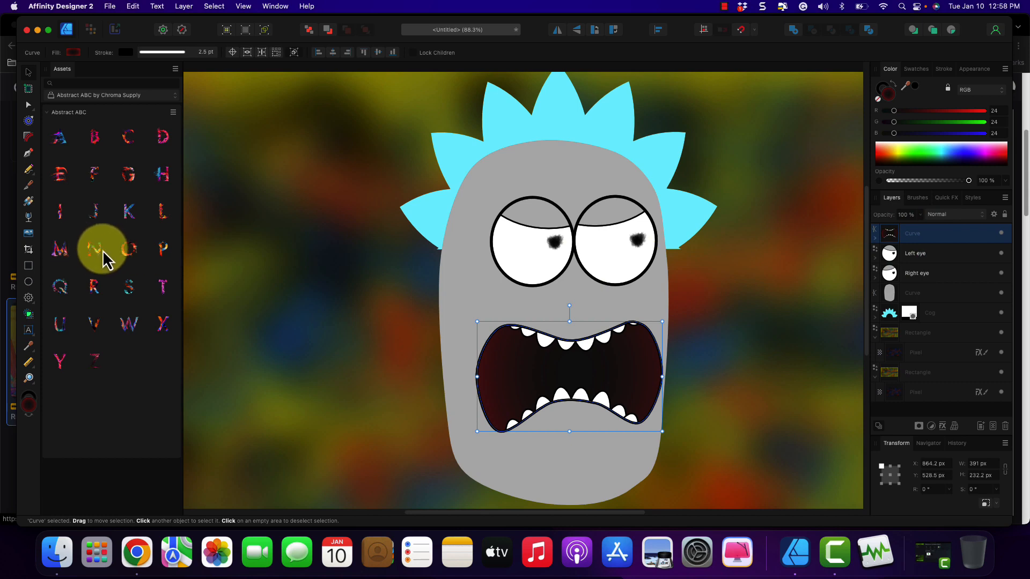
pyautogui.click(27, 171)
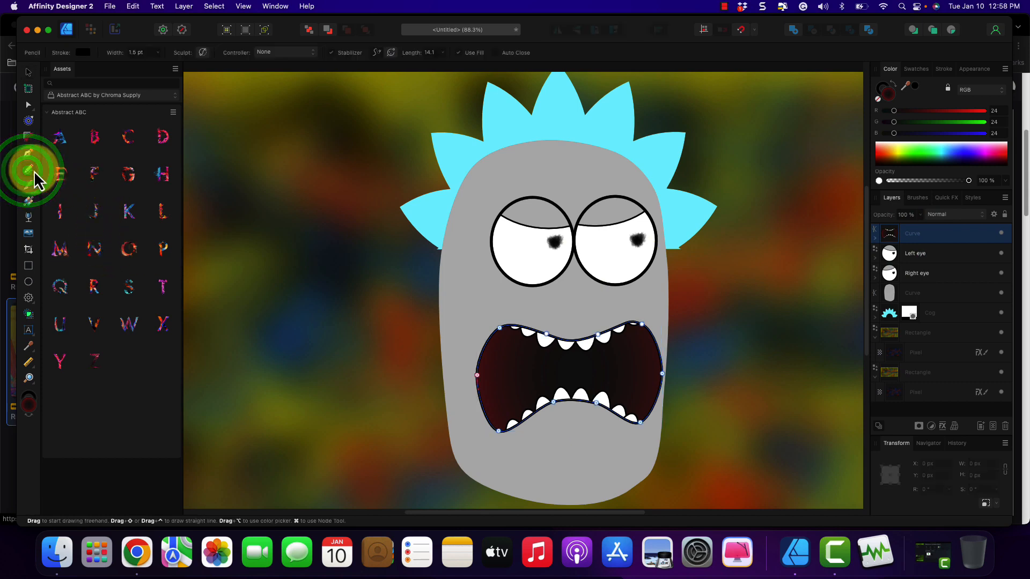
pyautogui.click(156, 53)
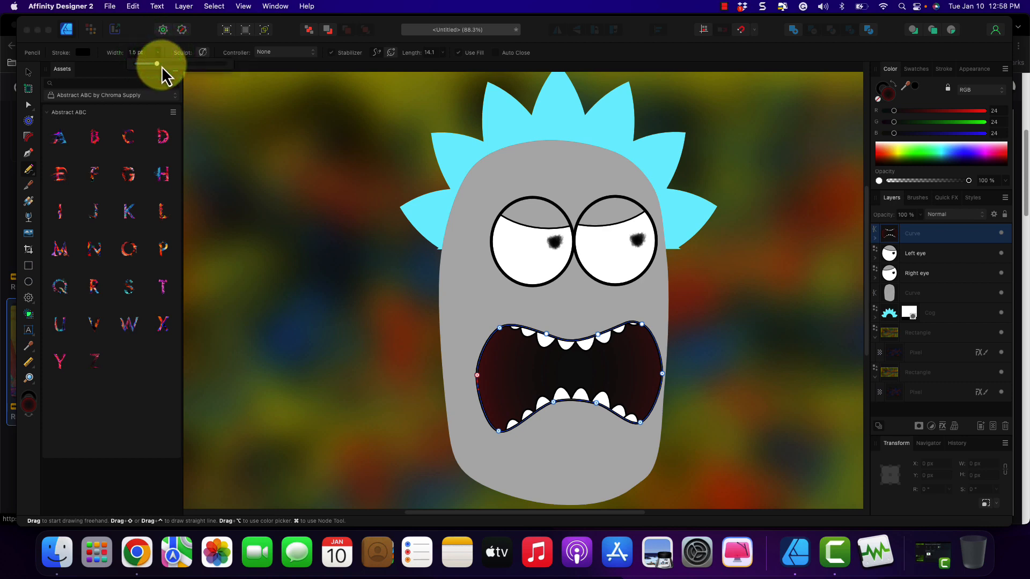
pyautogui.moveTo(158, 64); pyautogui.dragTo(177, 68)
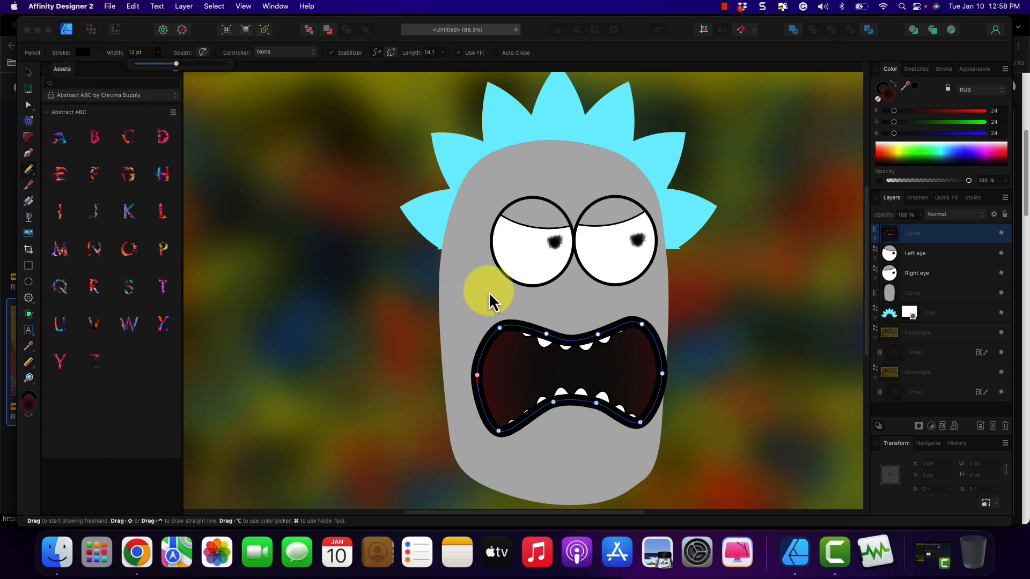
pyautogui.moveTo(494, 284); pyautogui.dragTo(558, 304)
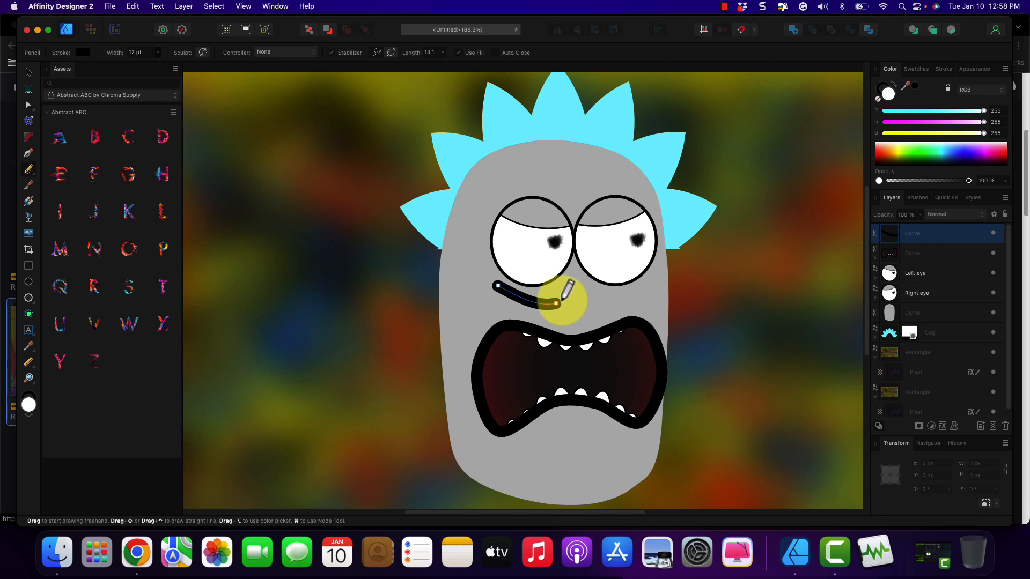
pyautogui.press('super+z')
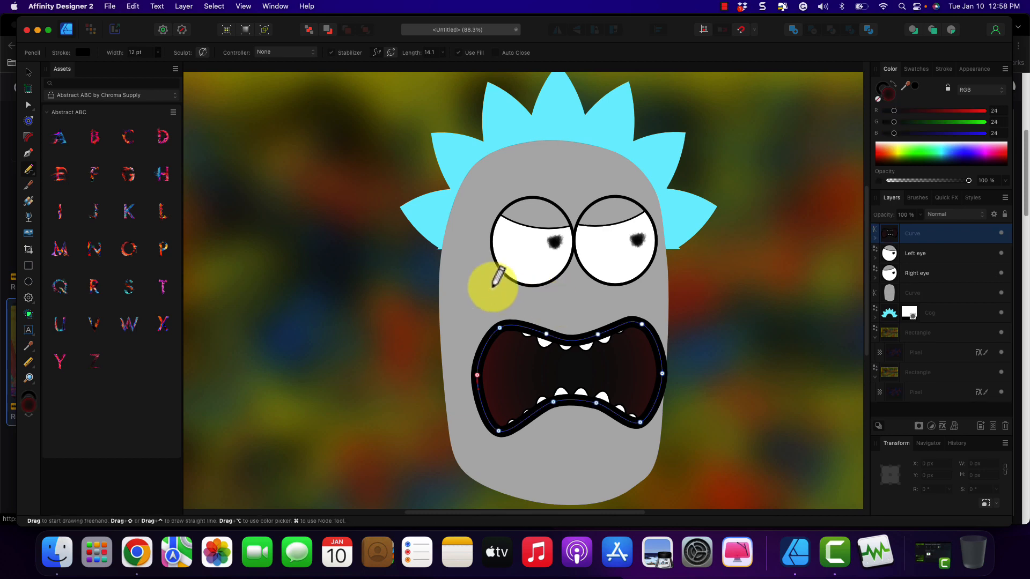
# Set the stroke width to 4.5 pt and draw a short curved line beneath each eye, checking the reference picture.
pyautogui.click(157, 52)
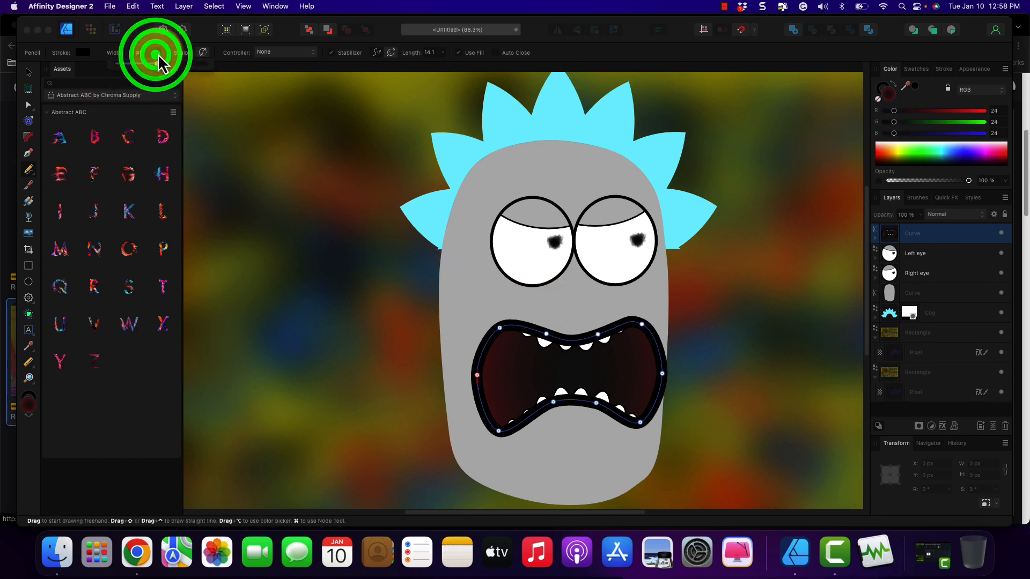
pyautogui.moveTo(159, 64); pyautogui.dragTo(144, 65)
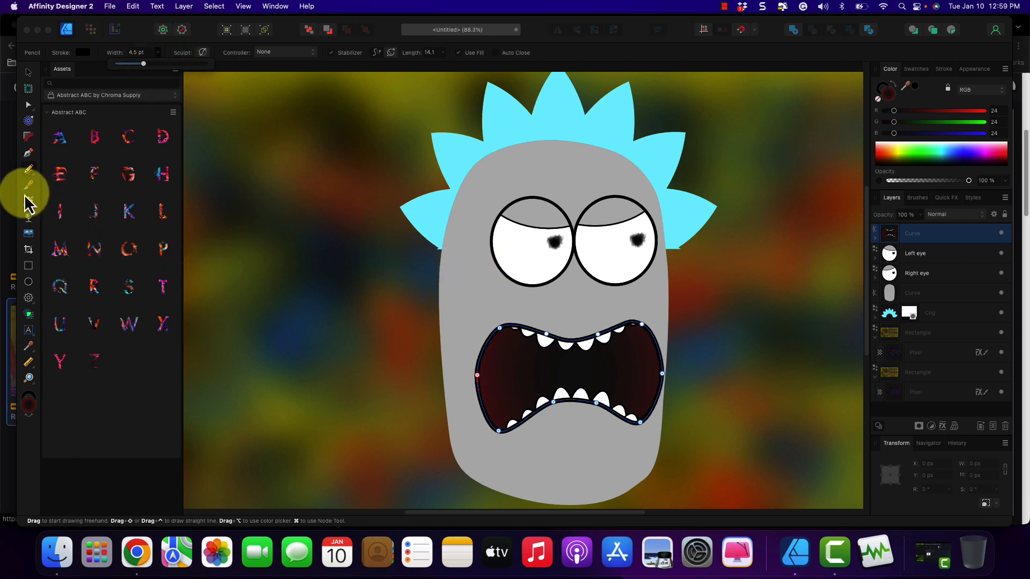
pyautogui.click(499, 290)
pyautogui.moveTo(499, 289); pyautogui.dragTo(541, 296)
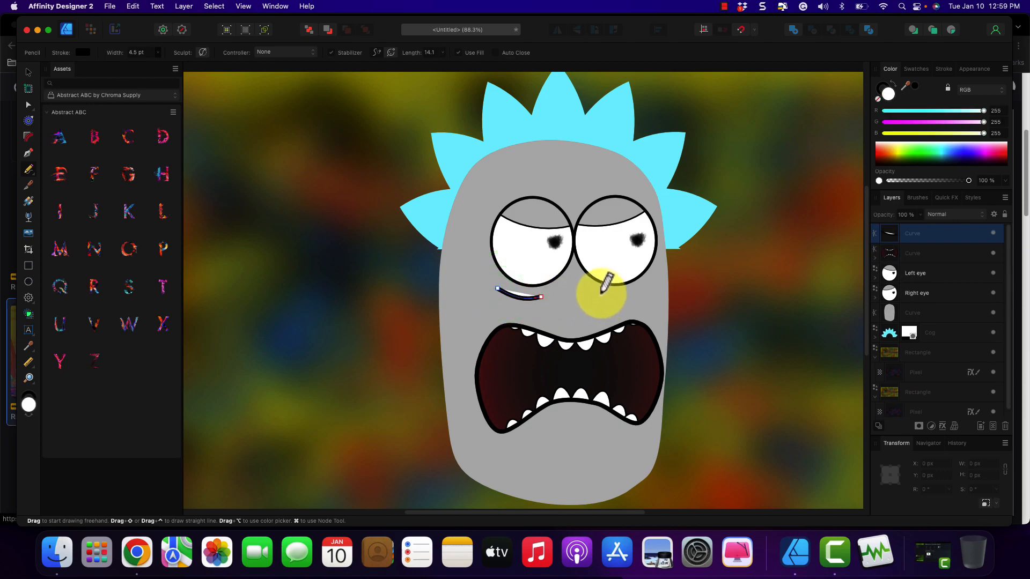
pyautogui.press('super+Tab')
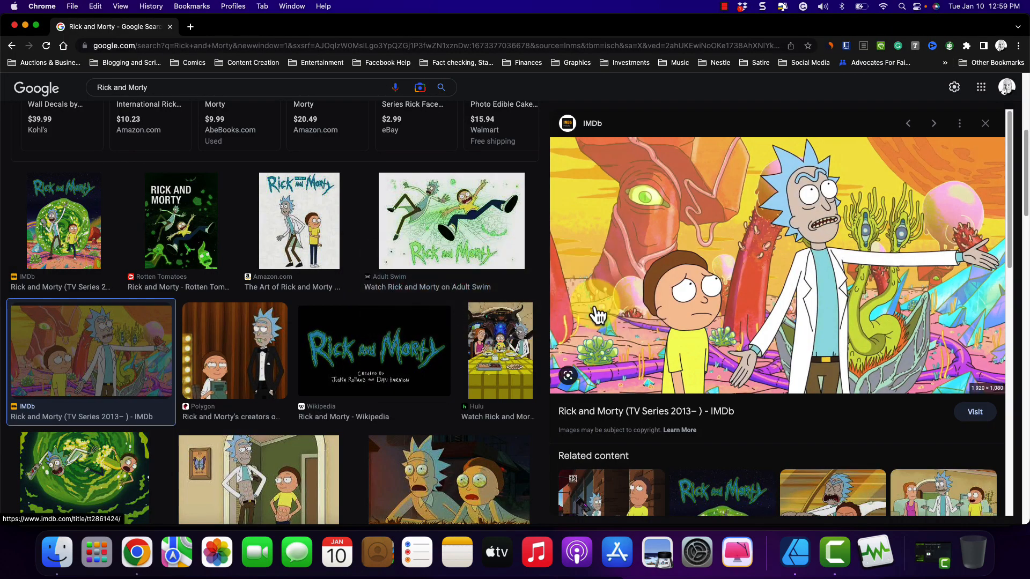
pyautogui.press('super+Tab')
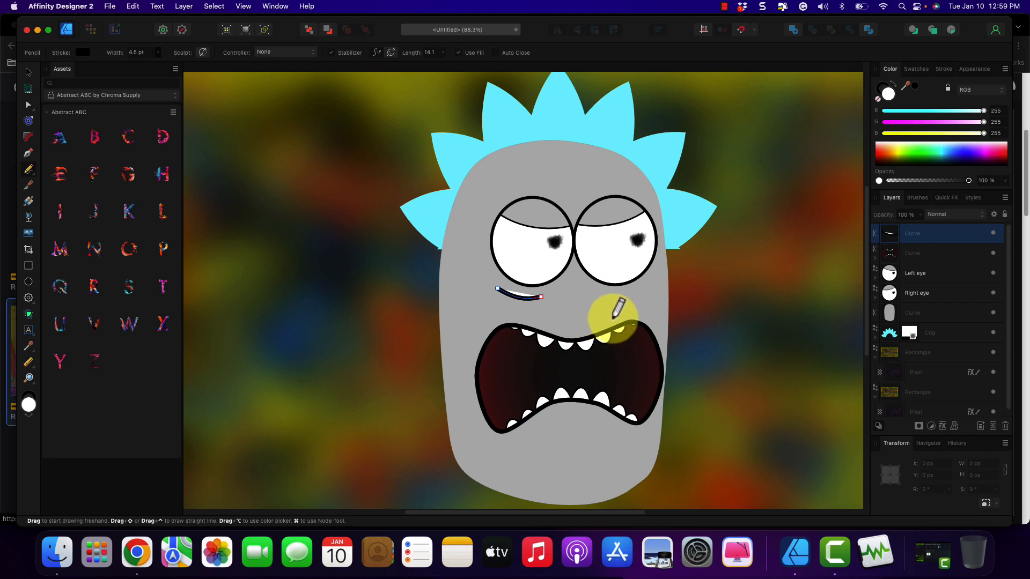
pyautogui.moveTo(625, 298); pyautogui.dragTo(654, 279)
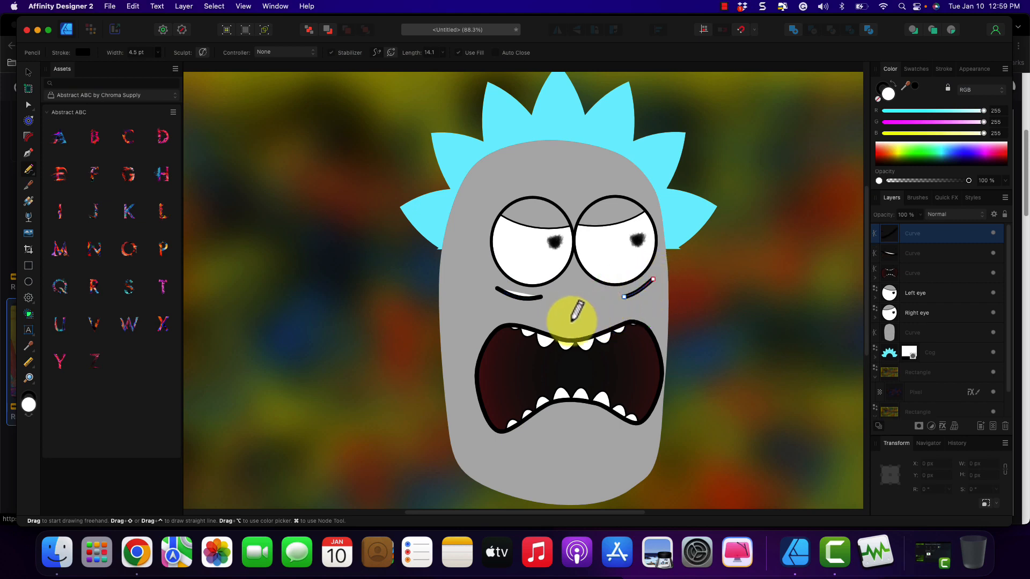
# Recheck the reference picture, move the mouth down about 31 px to make room for a nose, and return to the Pencil tool.
pyautogui.press('super+Tab')
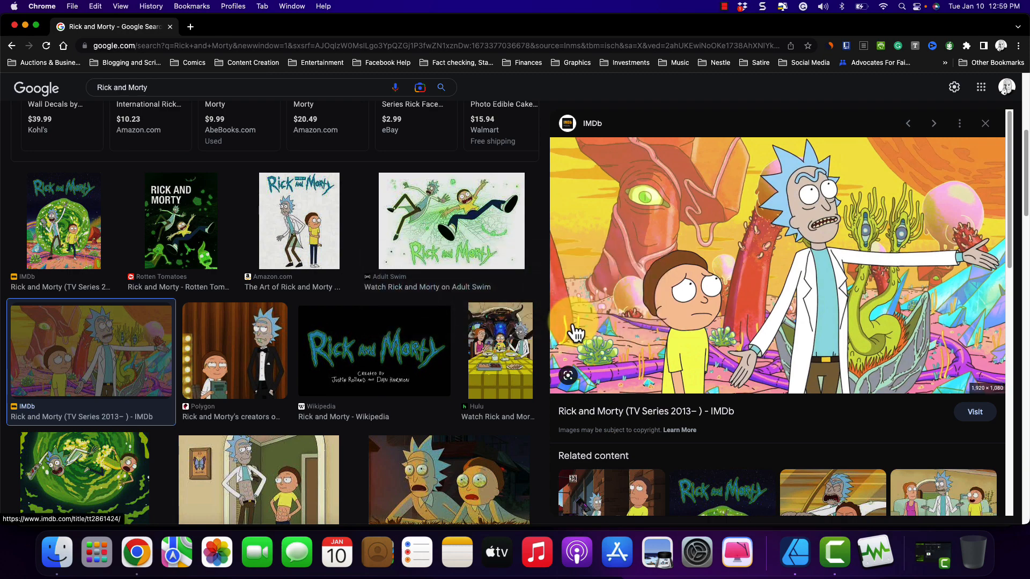
pyautogui.press('super+Tab')
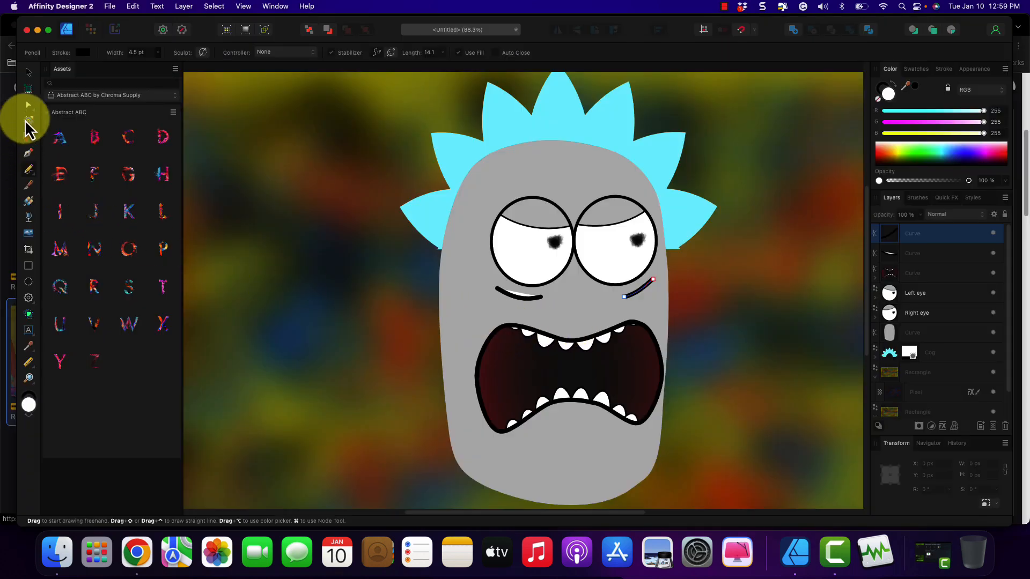
pyautogui.click(27, 73)
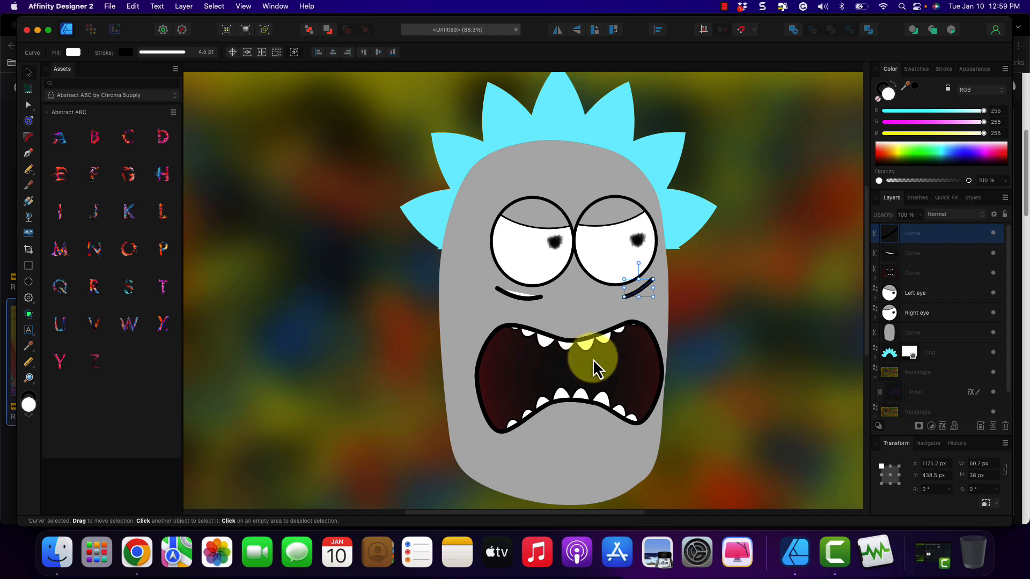
pyautogui.click(931, 275)
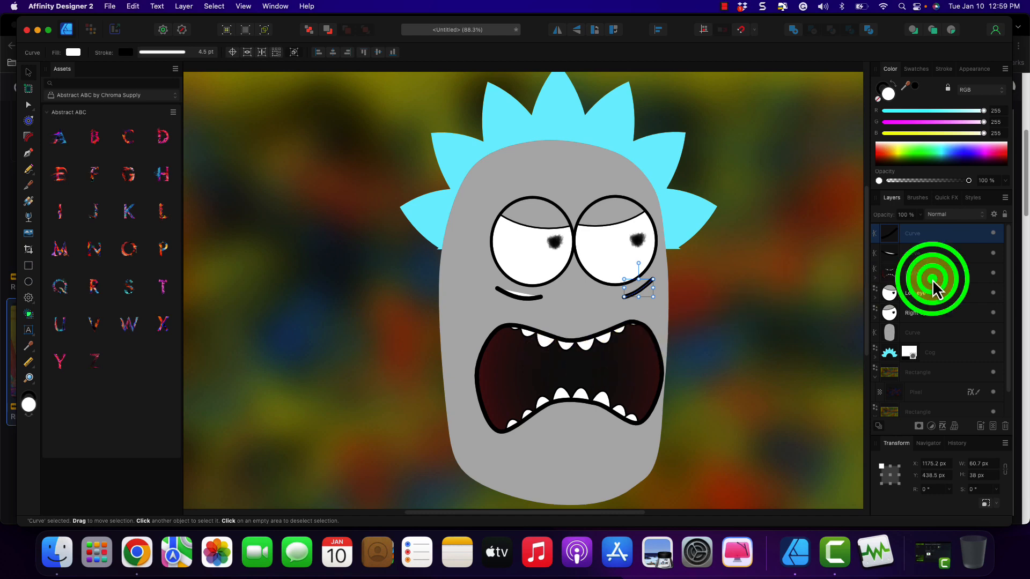
pyautogui.click(599, 360)
pyautogui.moveTo(597, 365); pyautogui.dragTo(597, 378)
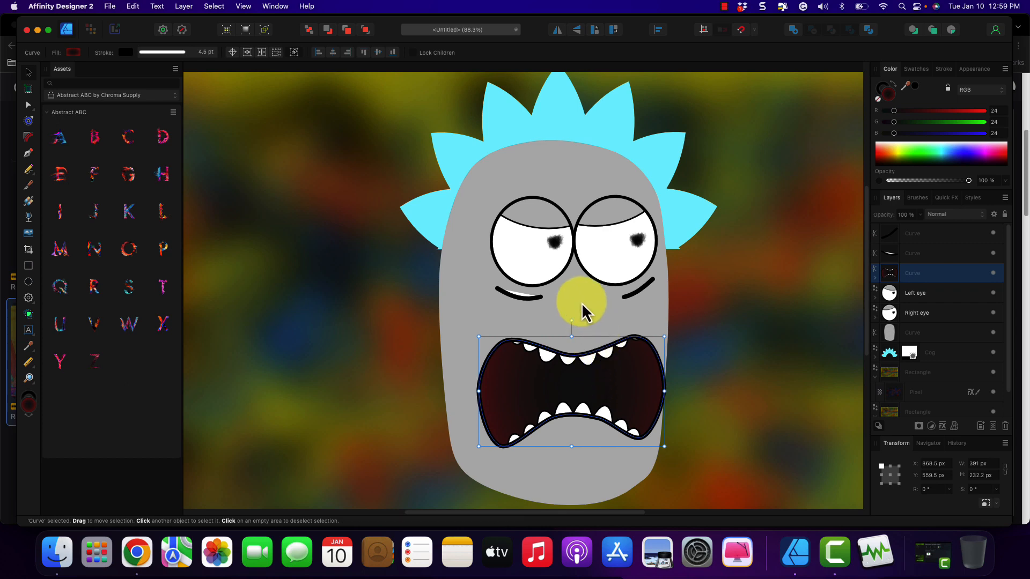
pyautogui.click(28, 169)
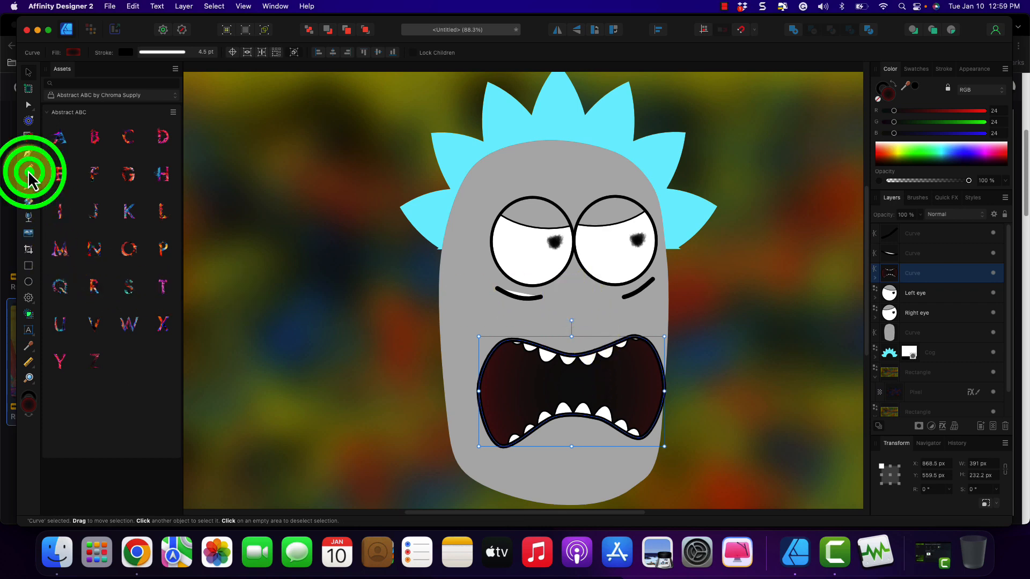
pyautogui.click(574, 294)
pyautogui.moveTo(578, 289); pyautogui.dragTo(591, 336)
pyautogui.press('super+Tab')
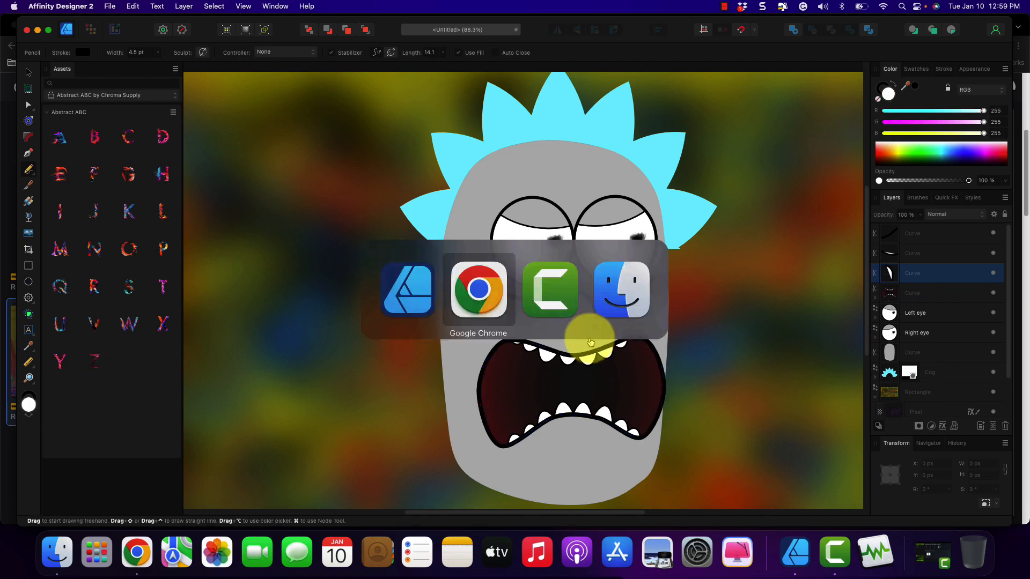
pyautogui.press('super+Tab')
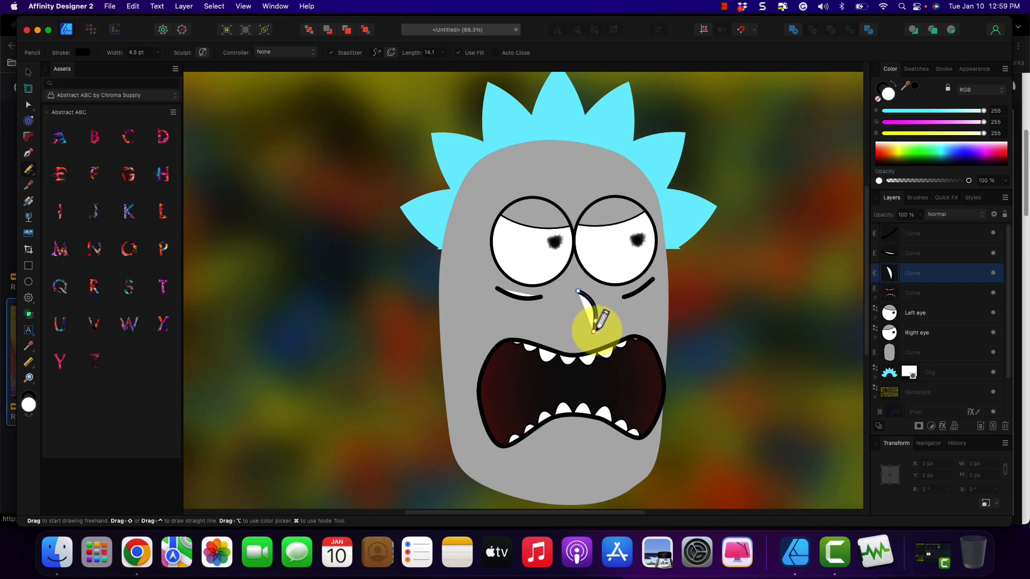
pyautogui.press('super+z')
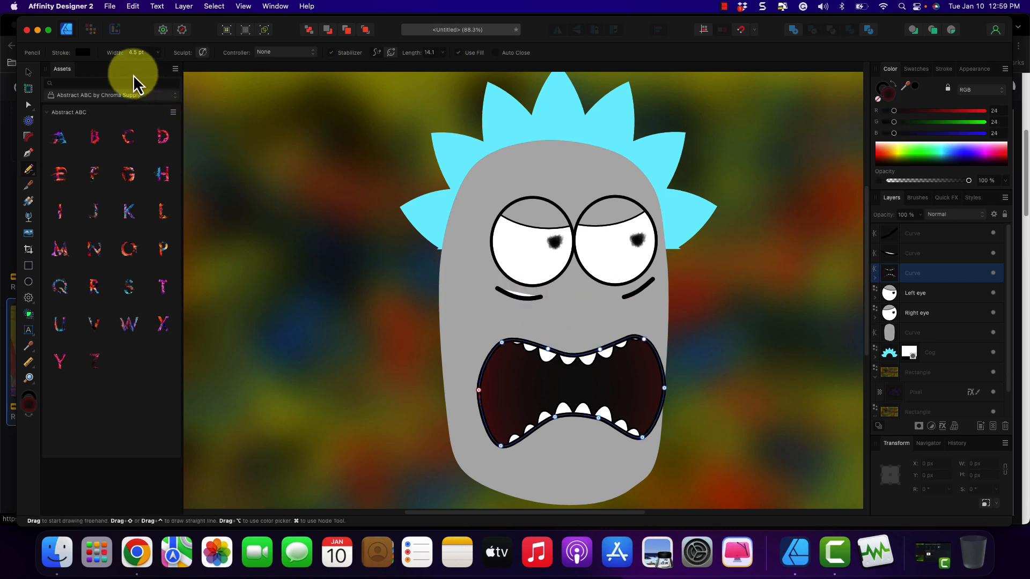
# Turn off Use Fill for the Pencil tool, restore the mouth's fill and draw a hooked nose line between the eyes and mouth.
pyautogui.click(460, 56)
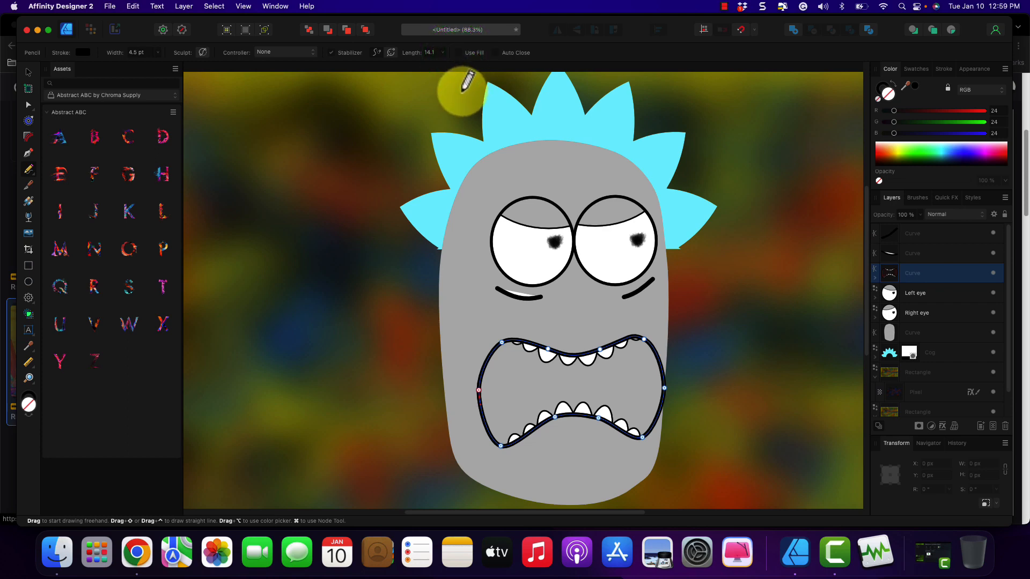
pyautogui.press('super+z')
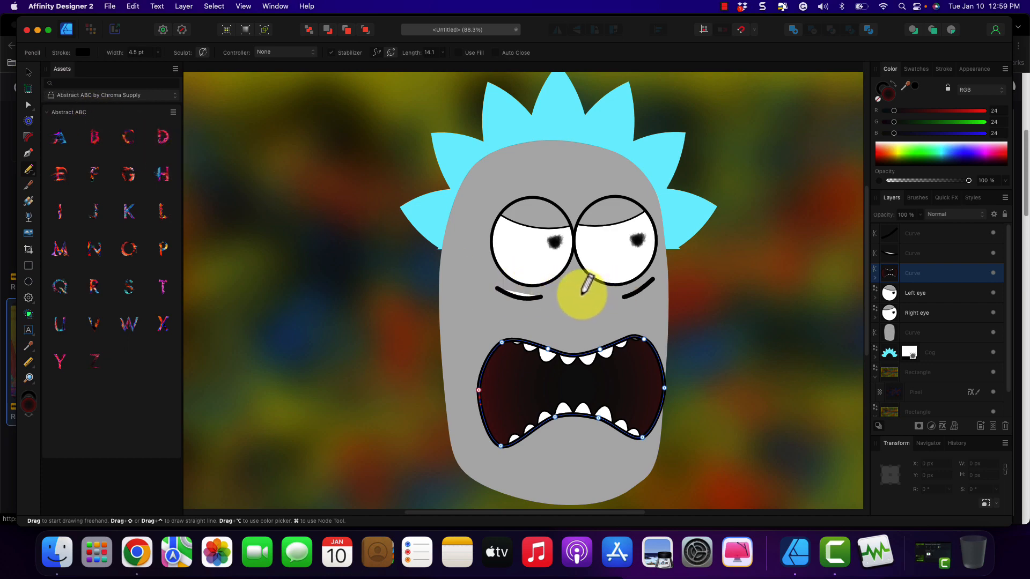
pyautogui.press('super+Tab')
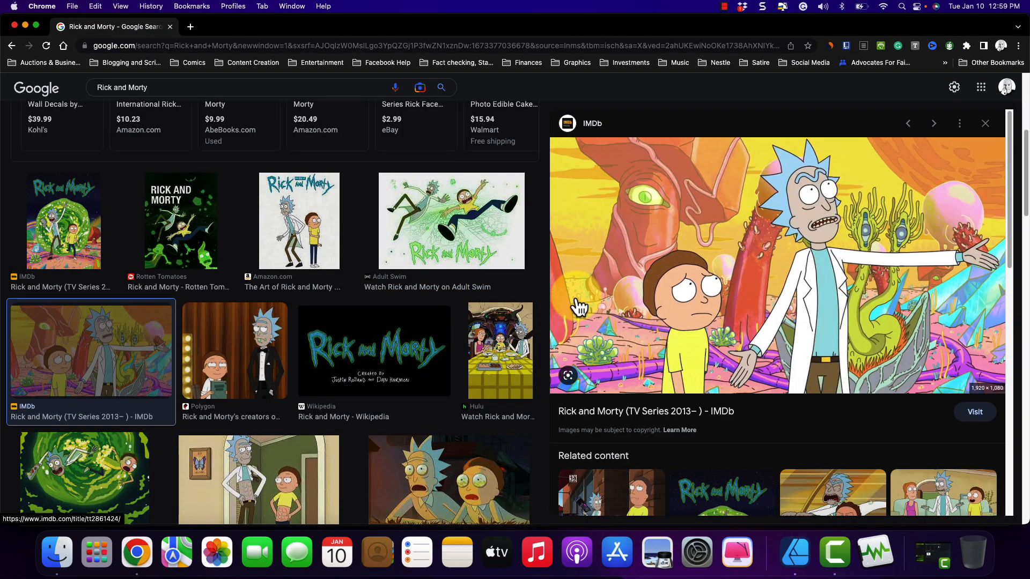
pyautogui.press('super+Tab')
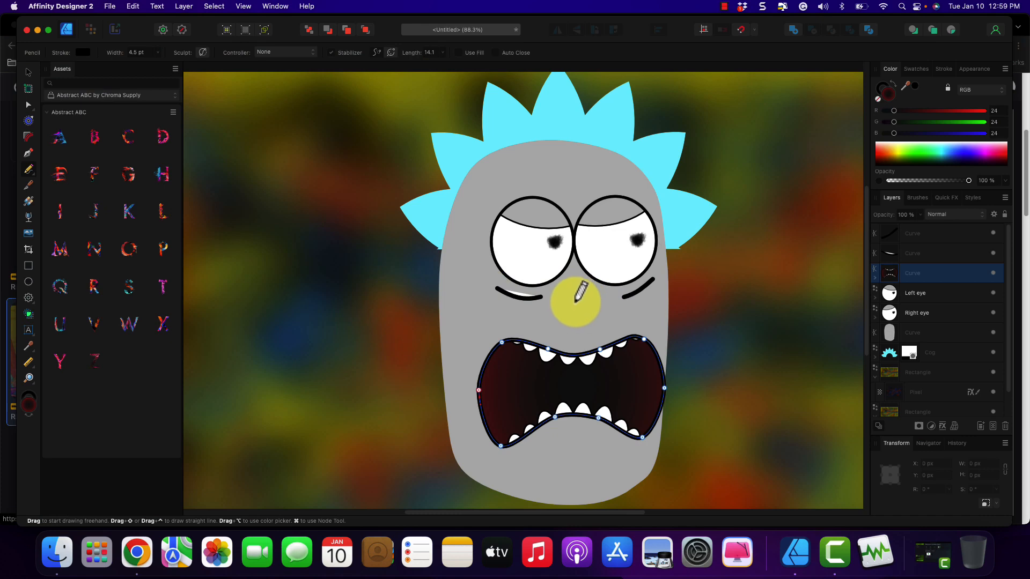
pyautogui.click(577, 295)
pyautogui.moveTo(577, 295)
pyautogui.mouseDown()
pyautogui.moveTo(590, 320)
pyautogui.moveTo(577, 334)
pyautogui.moveTo(571, 317)
pyautogui.mouseUp()
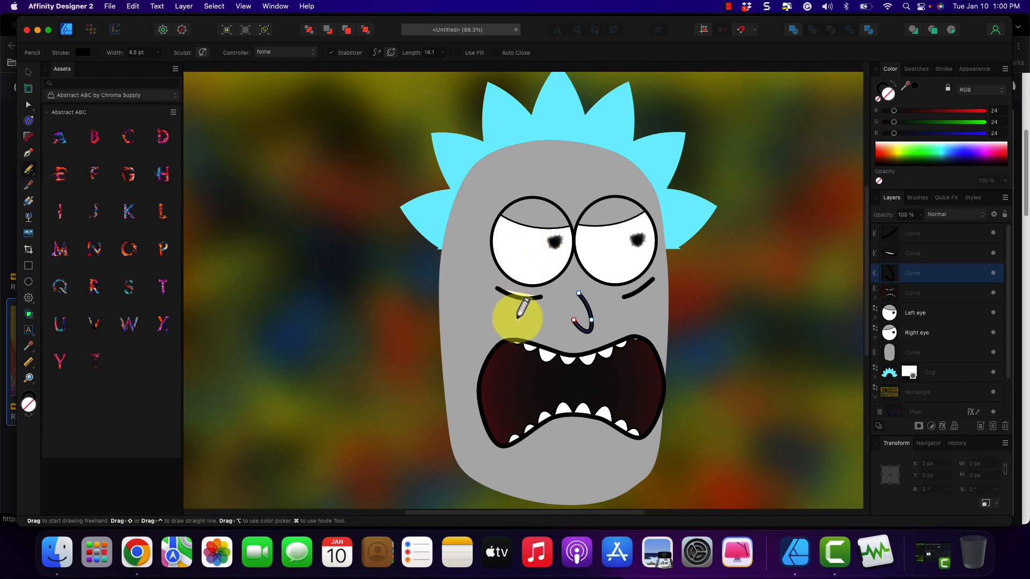
# Draw a rounded ear outline on the left side of the head below the hair, using the reference picture as a guide.
pyautogui.press('super+Tab')
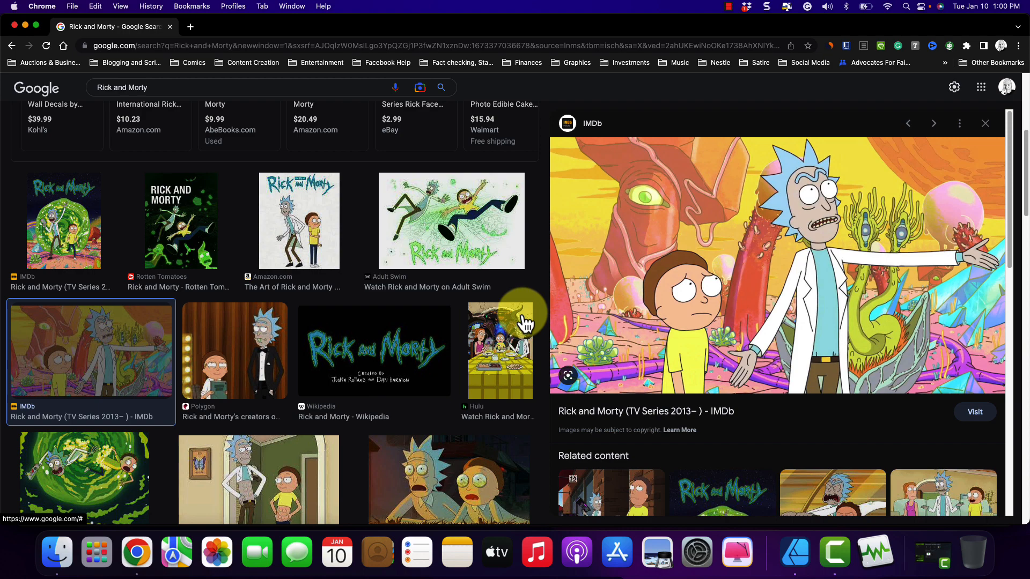
pyautogui.press('super+Tab')
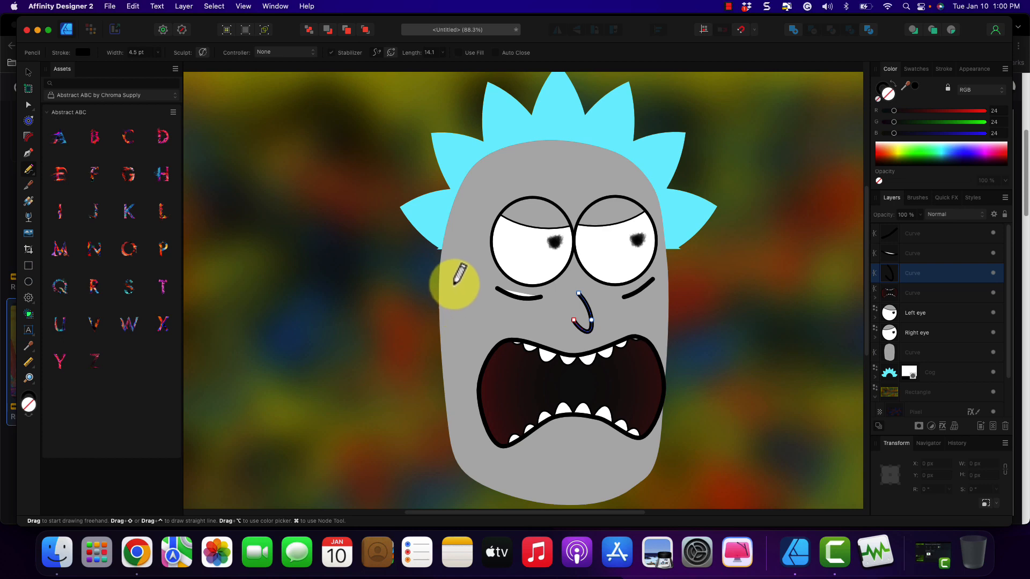
pyautogui.moveTo(454, 284)
pyautogui.mouseDown()
pyautogui.moveTo(387, 284)
pyautogui.moveTo(375, 293)
pyautogui.moveTo(378, 314)
pyautogui.mouseUp()
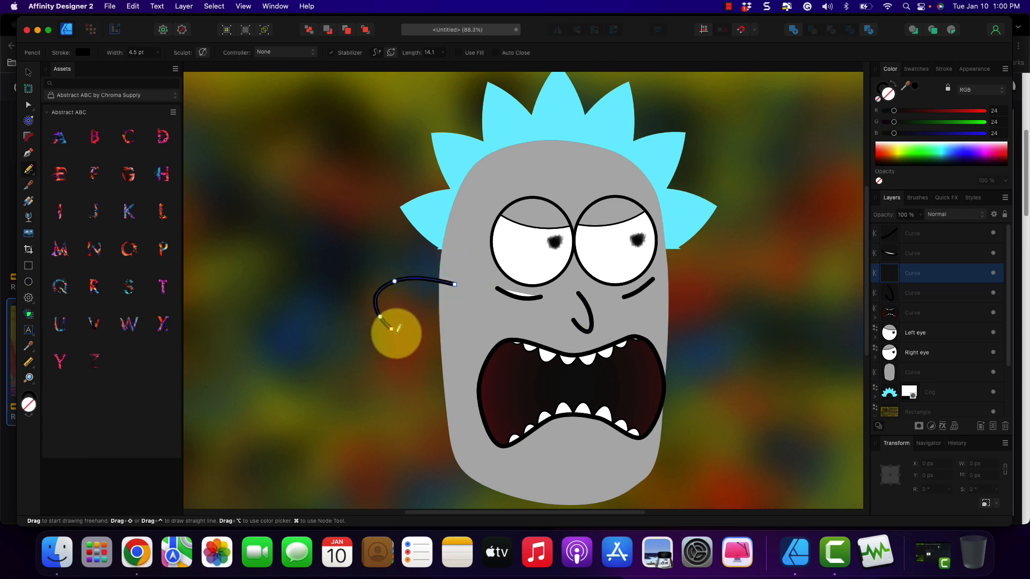
pyautogui.press('super+z')
pyautogui.moveTo(462, 279)
pyautogui.mouseDown()
pyautogui.moveTo(411, 287)
pyautogui.moveTo(405, 312)
pyautogui.moveTo(417, 335)
pyautogui.moveTo(460, 350)
pyautogui.mouseUp()
pyautogui.press('super+Tab')
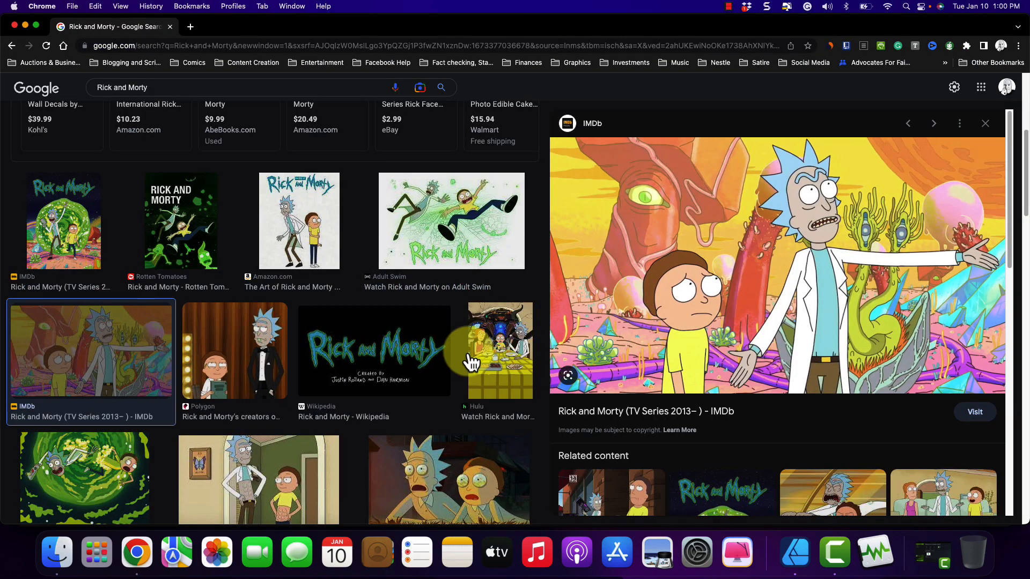
pyautogui.press('super+Tab')
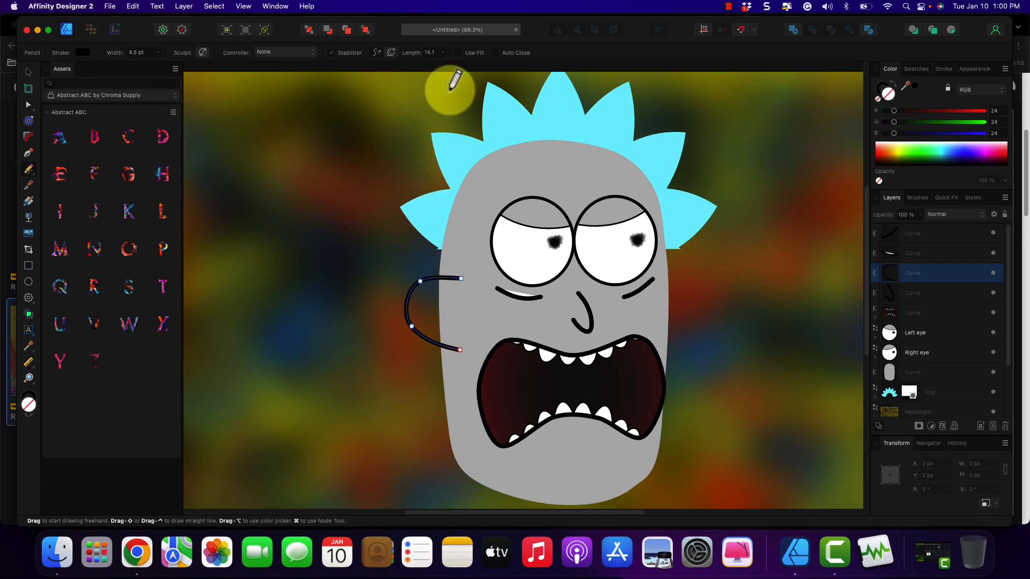
# Turn on Use Fill for the ear curve and fill it with the gray sampled from the head.
pyautogui.click(458, 53)
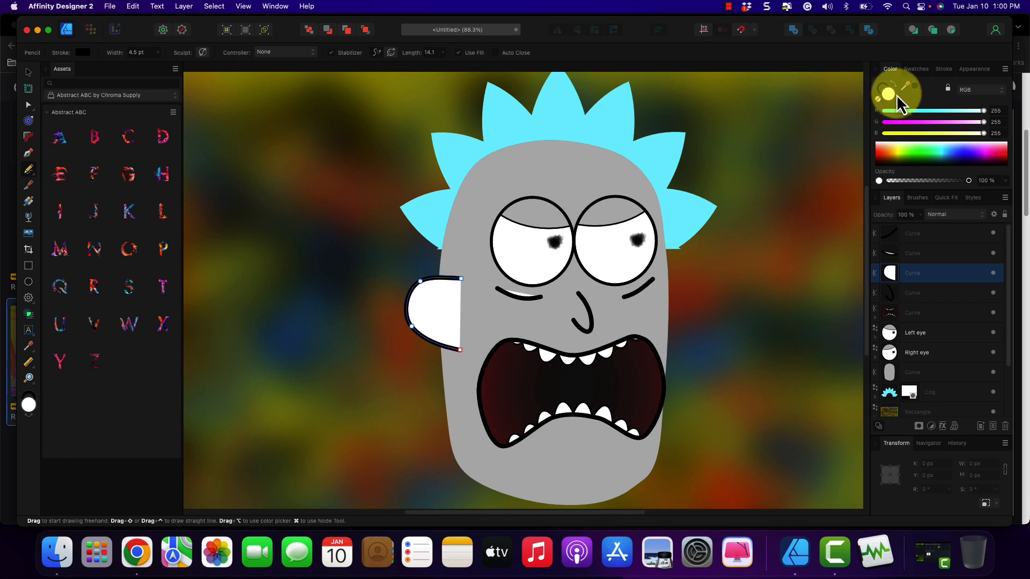
pyautogui.moveTo(905, 86); pyautogui.dragTo(542, 167)
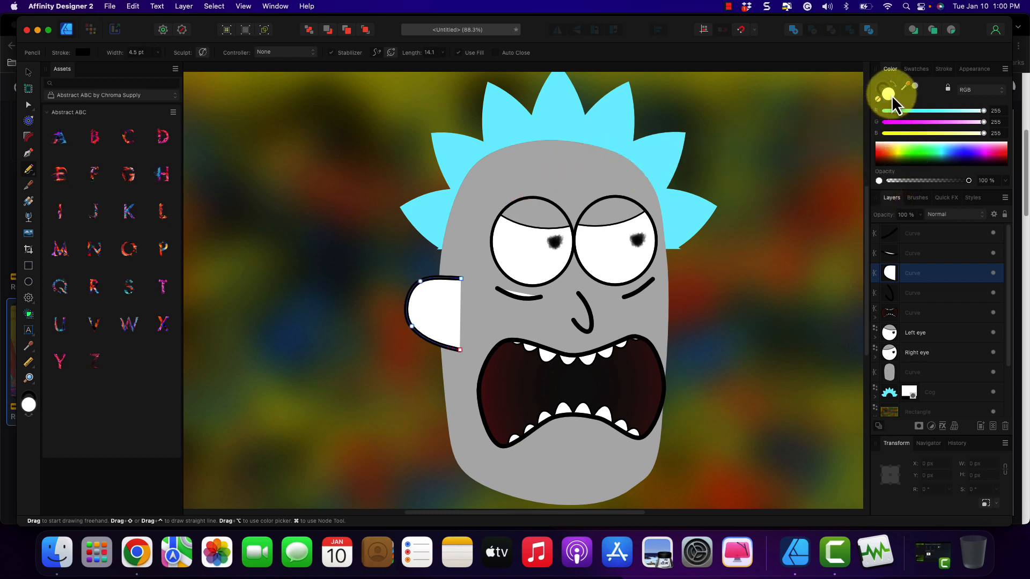
pyautogui.click(917, 74)
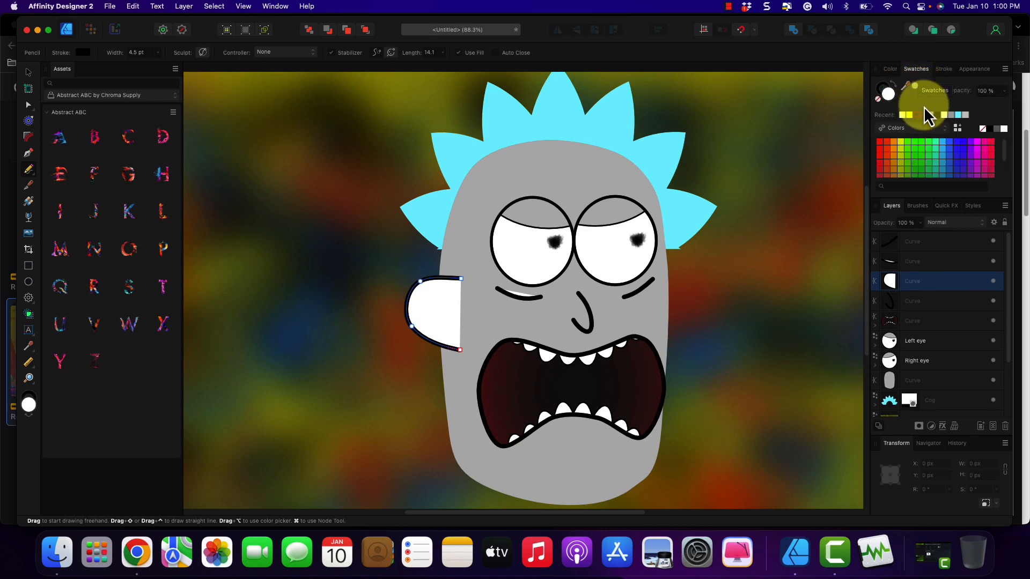
pyautogui.click(932, 121)
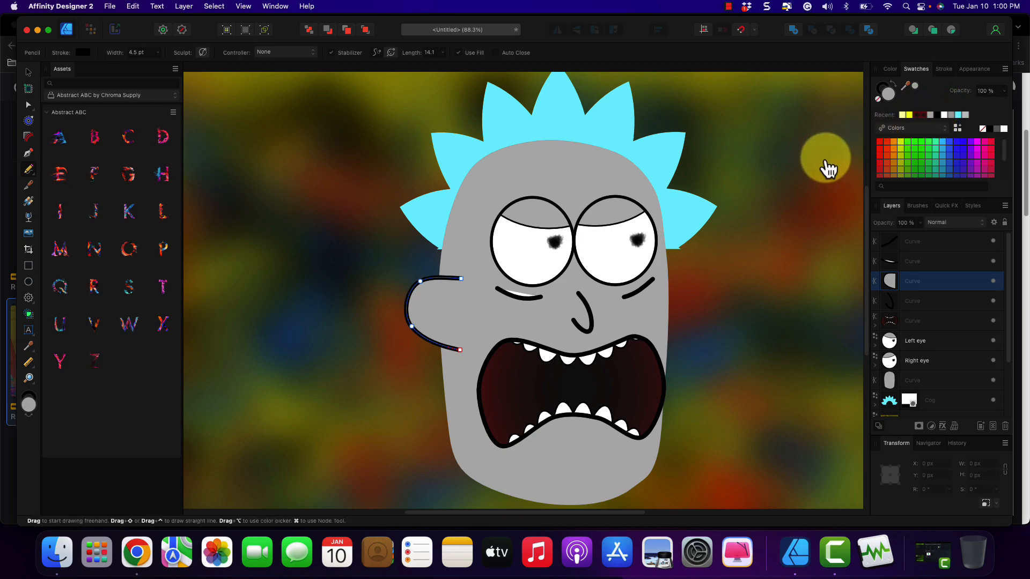
# Check the reference picture, add a node on the ear's outer edge and pull it outward about 20 px, then return to the Move tool.
pyautogui.press('super+Tab')
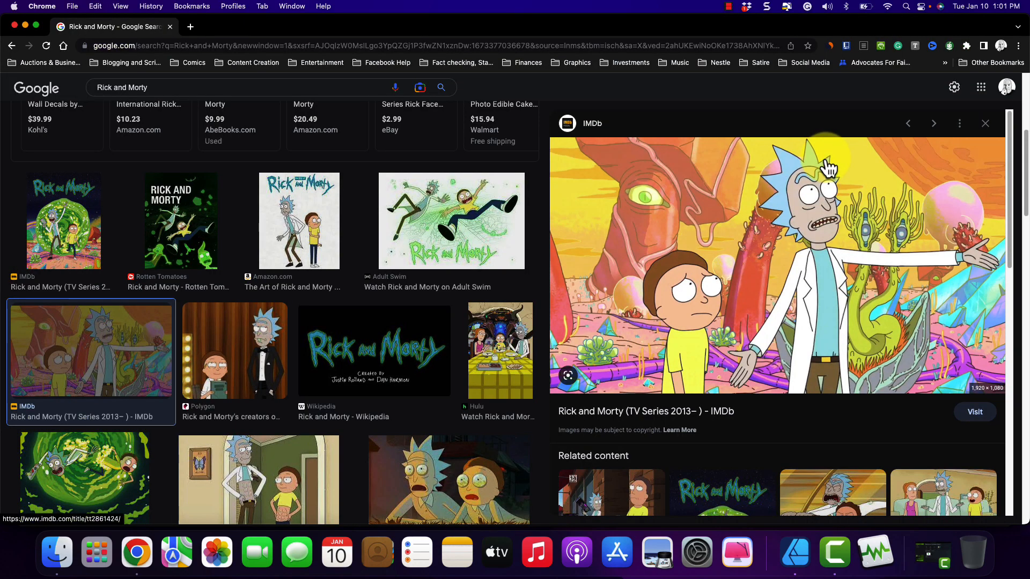
pyautogui.press('super+Tab')
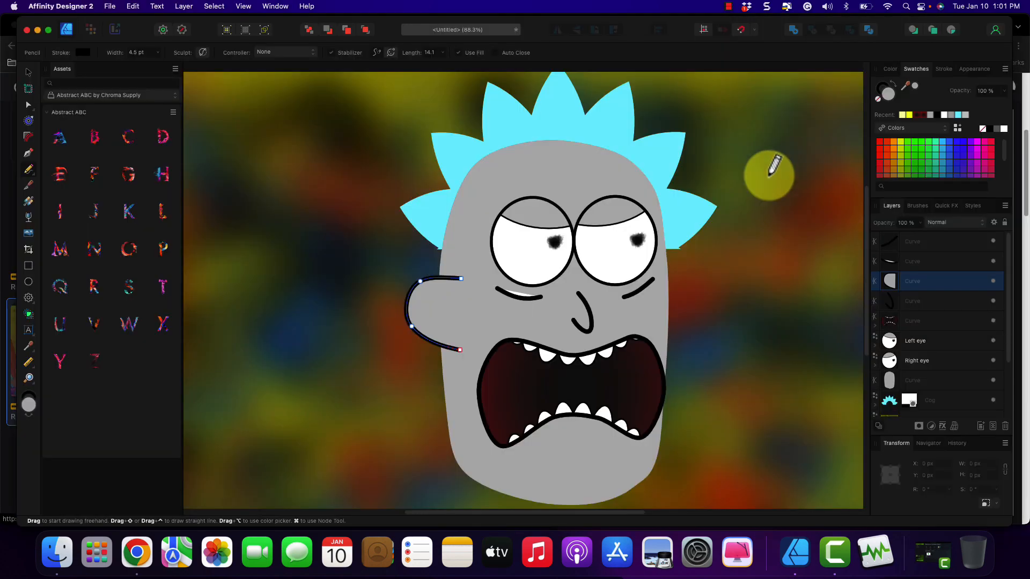
pyautogui.click(29, 105)
pyautogui.click(408, 305)
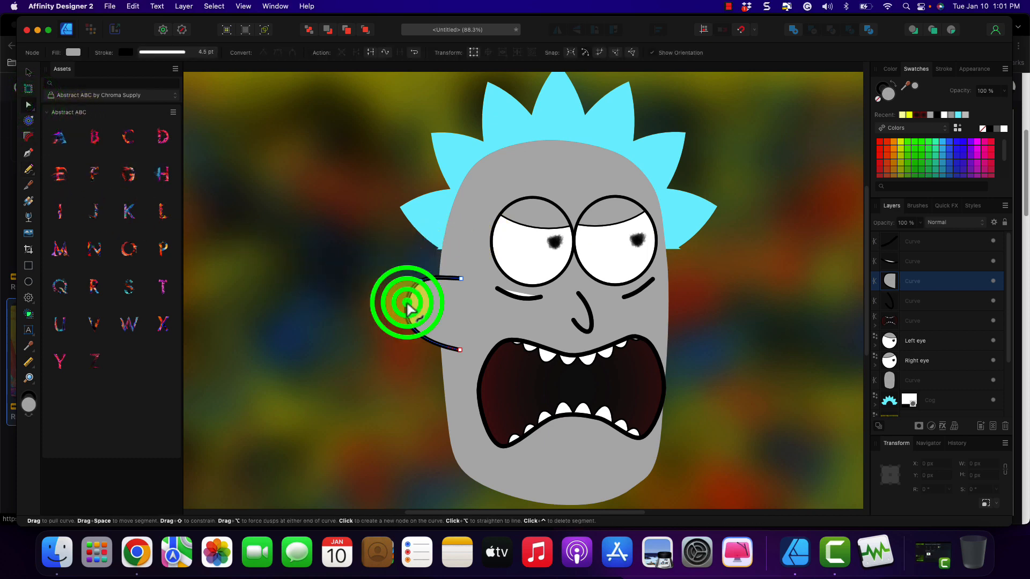
pyautogui.click(411, 308)
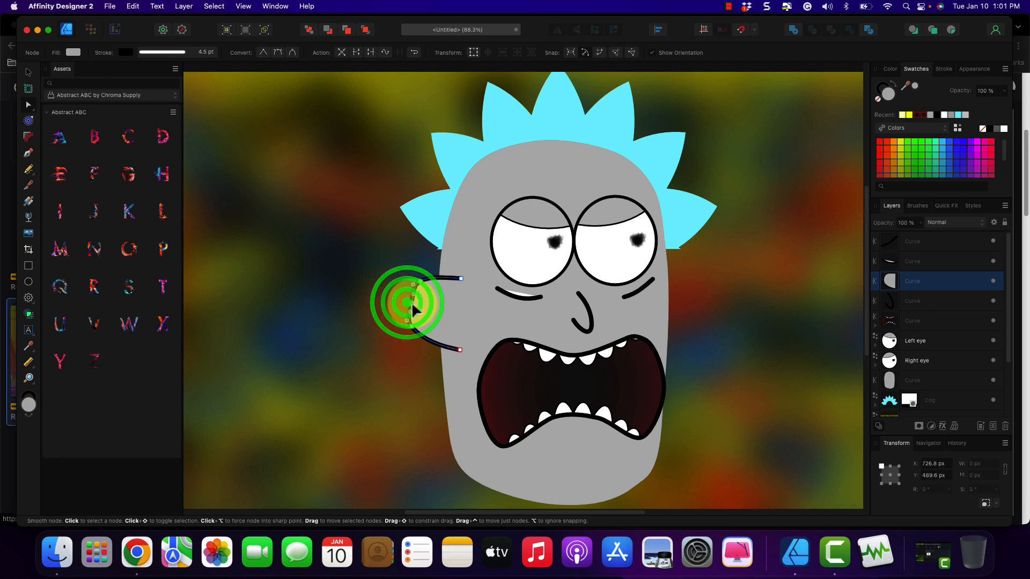
pyautogui.moveTo(415, 310); pyautogui.dragTo(403, 307)
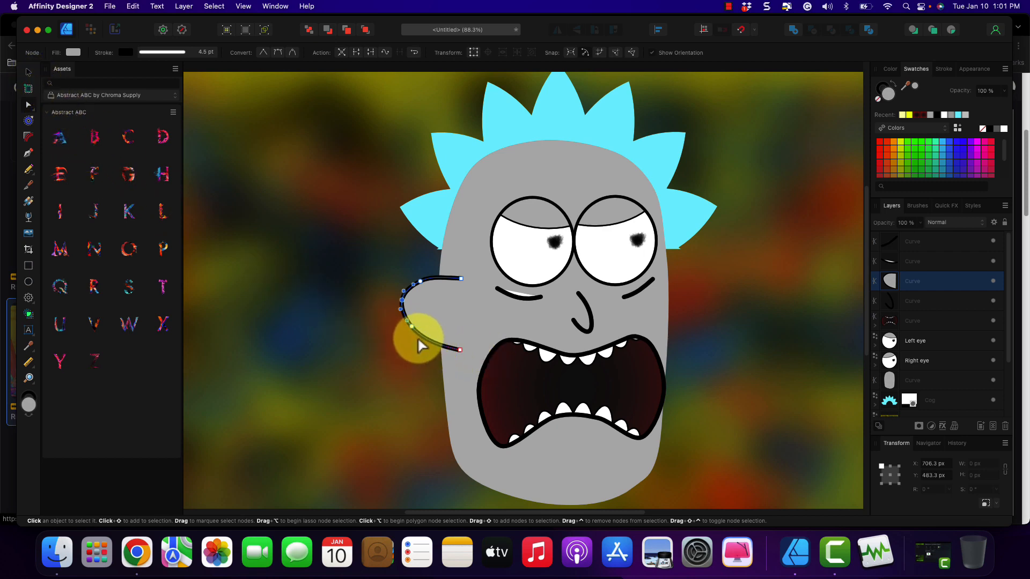
pyautogui.click(28, 72)
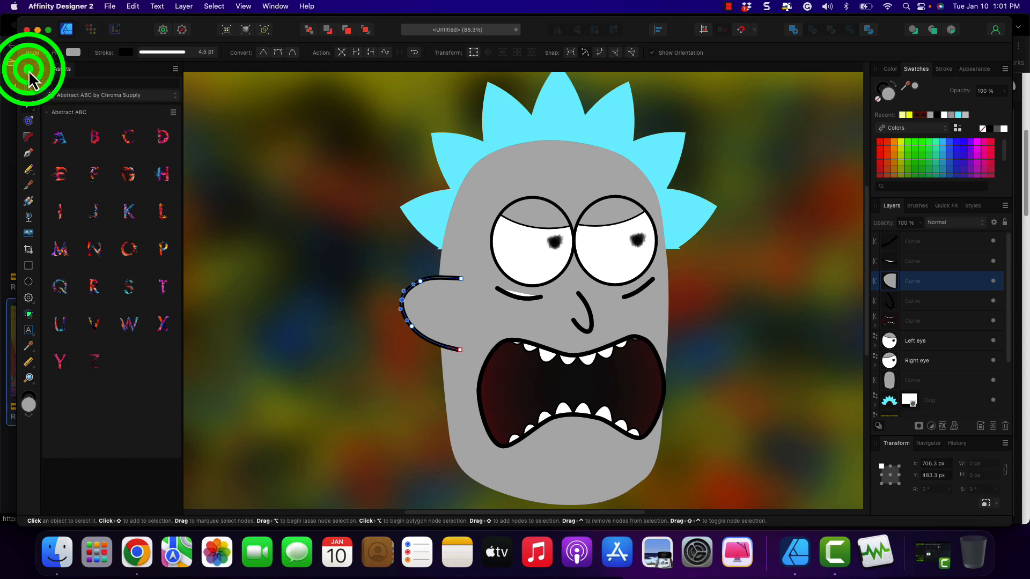
# Move the ear up and slightly toward the face, to about X 712 px, Y 423 px.
pyautogui.click(437, 316)
pyautogui.moveTo(436, 317); pyautogui.dragTo(439, 307)
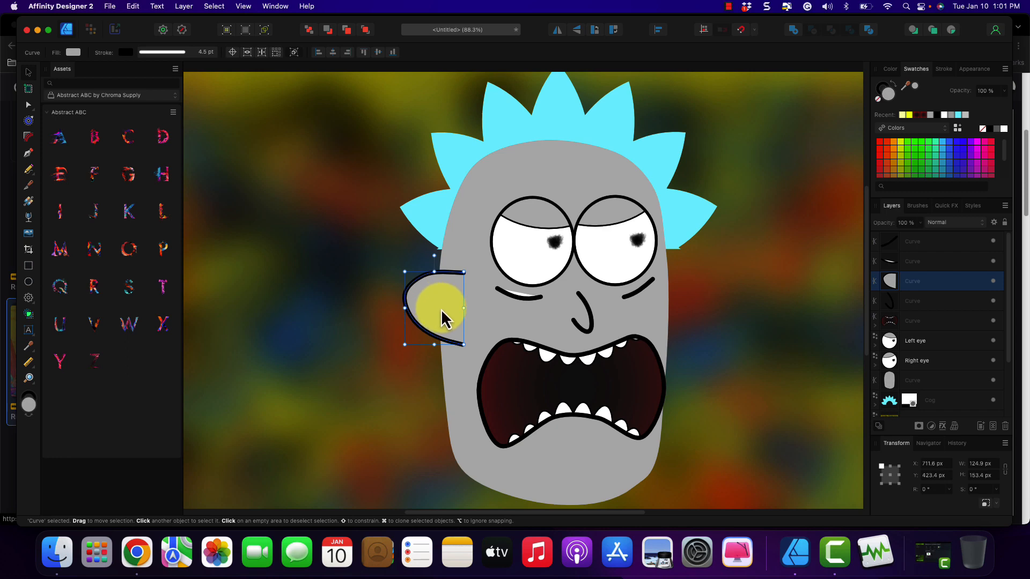
# Give the grey head shape a black (000000) outline.
pyautogui.click(476, 217)
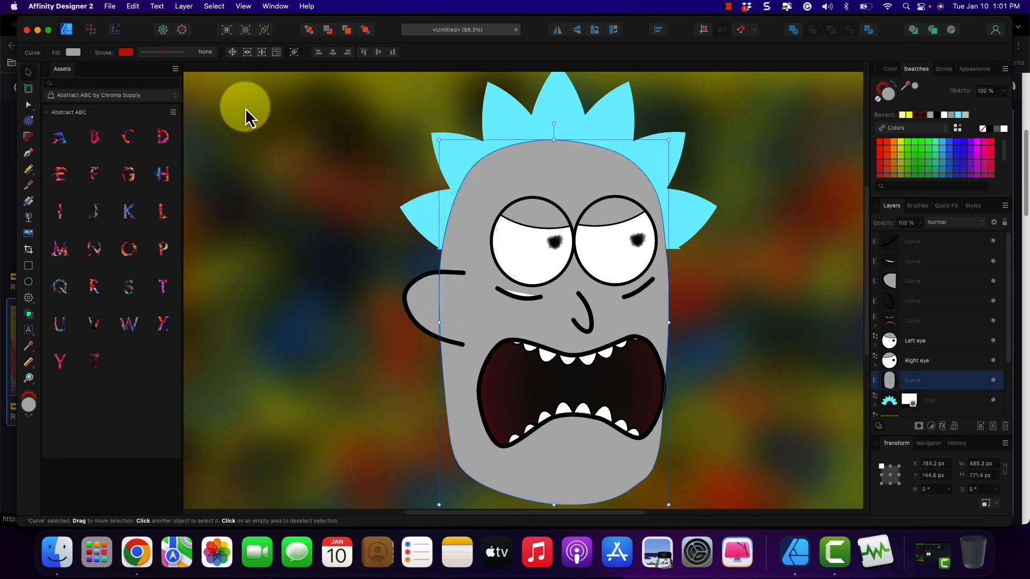
pyautogui.click(129, 54)
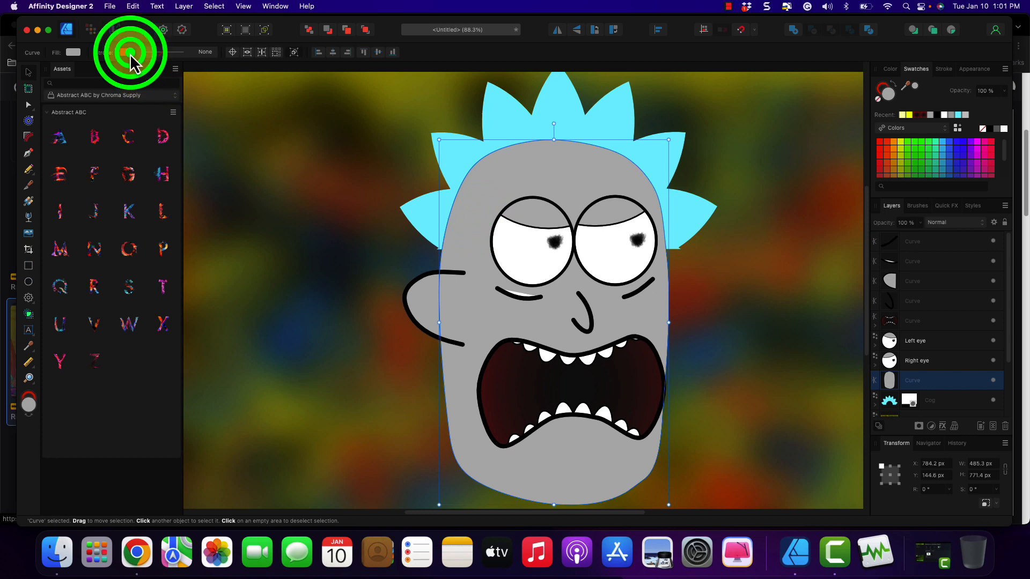
pyautogui.click(185, 111)
pyautogui.moveTo(185, 112); pyautogui.dragTo(178, 97)
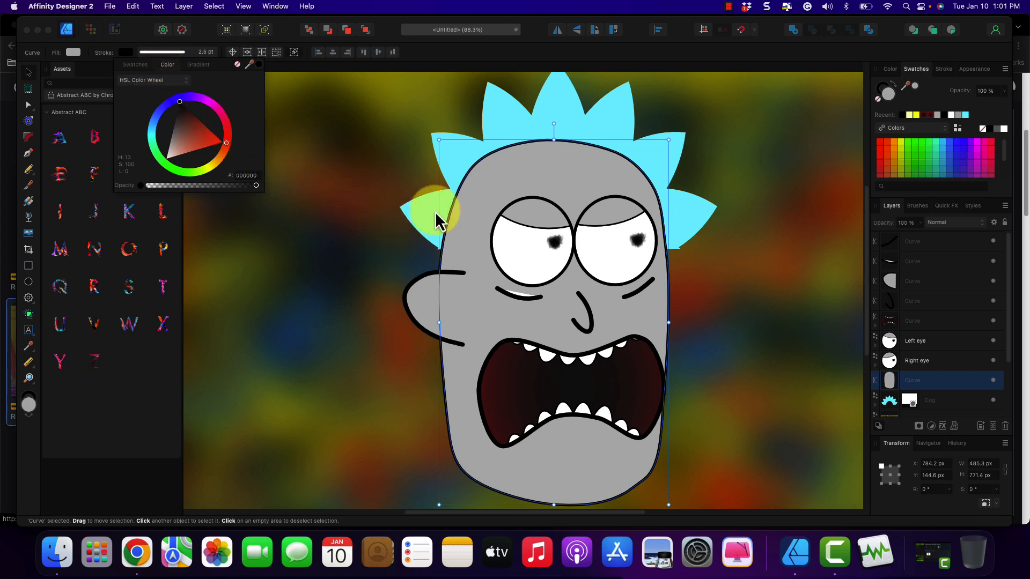
# Give the cyan spiky hair shape a near-black (0E0300) outline, then deselect it.
pyautogui.click(516, 117)
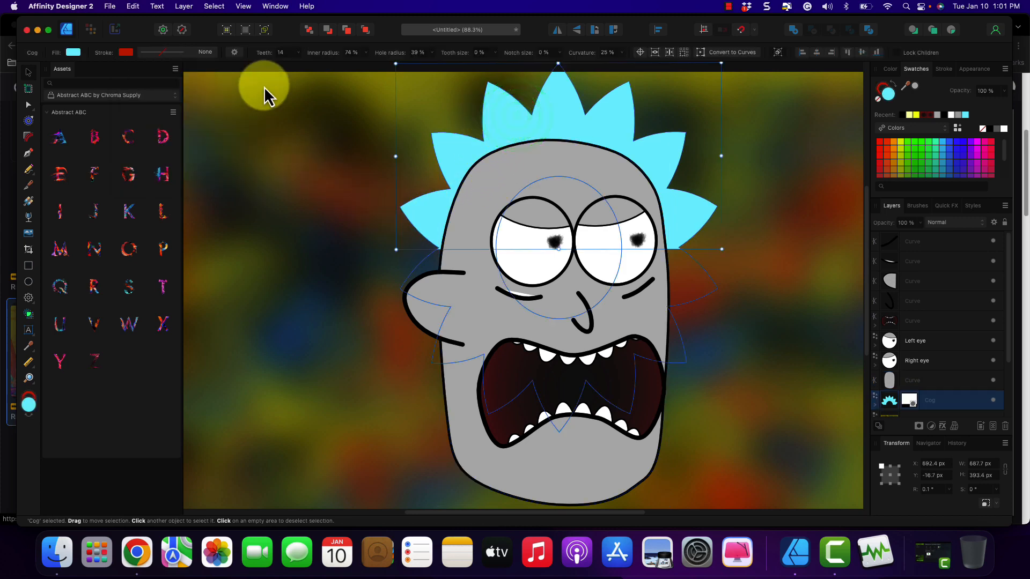
pyautogui.click(121, 53)
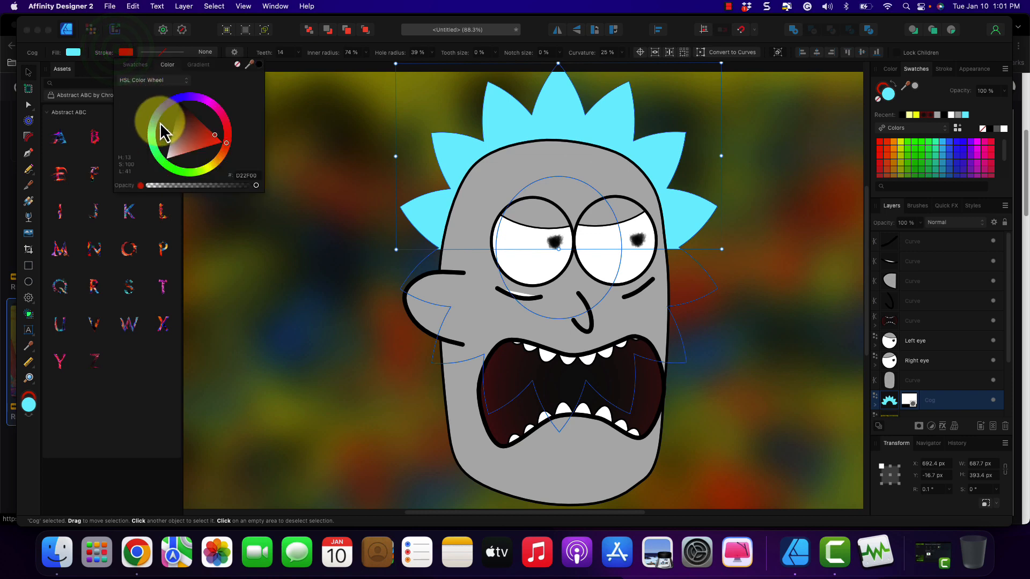
pyautogui.click(174, 126)
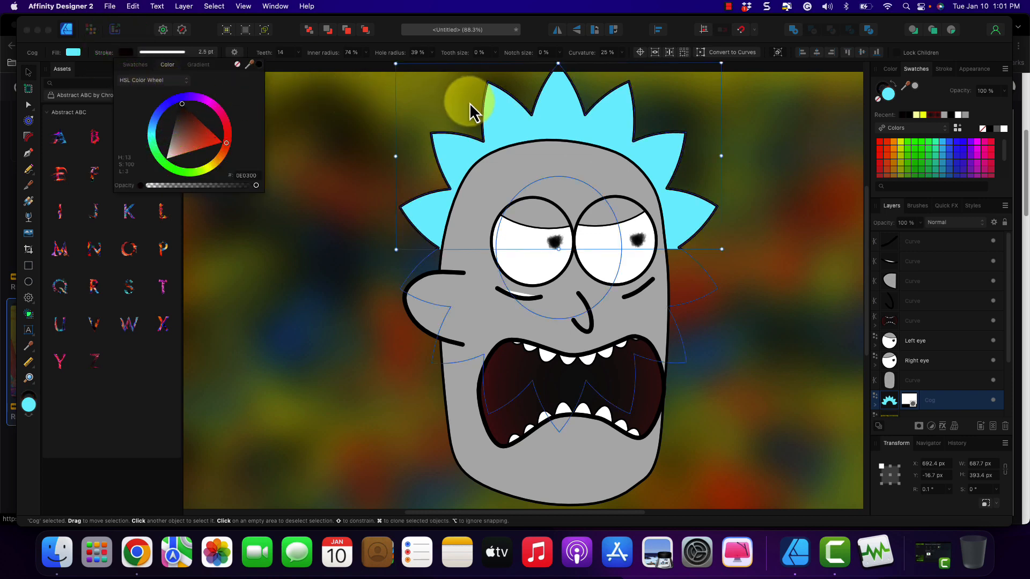
pyautogui.click(541, 17)
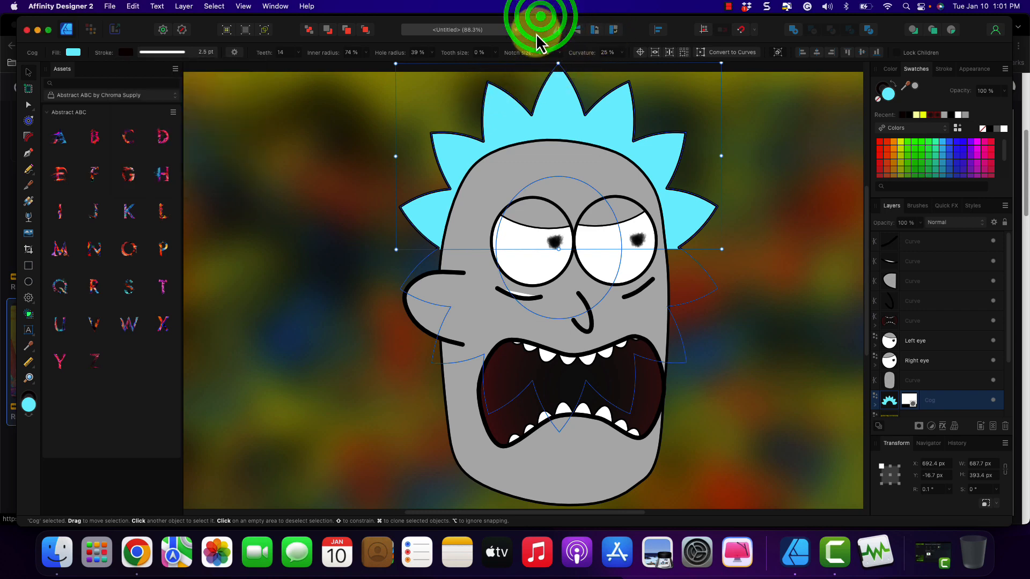
pyautogui.click(78, 110)
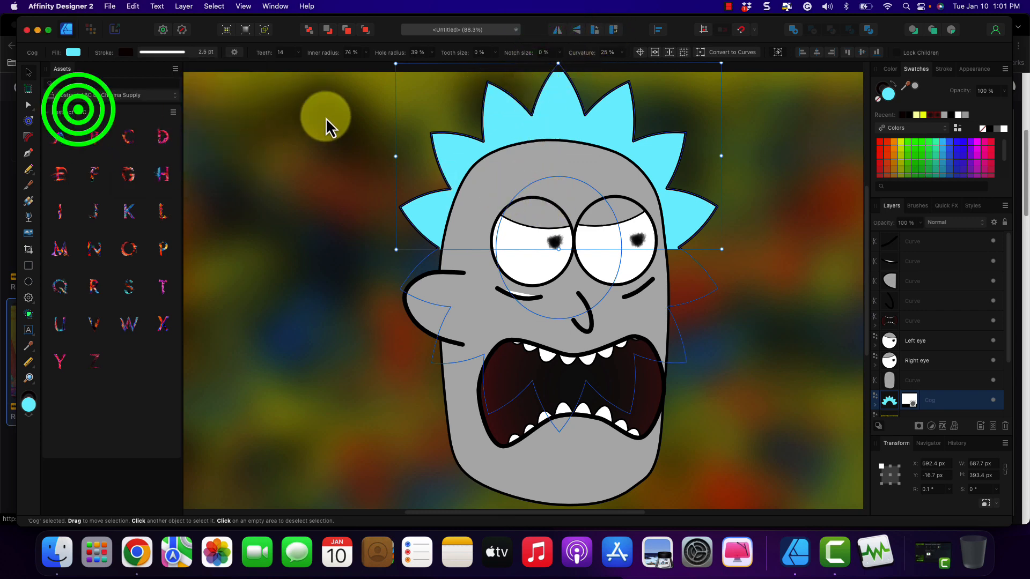
pyautogui.click(332, 121)
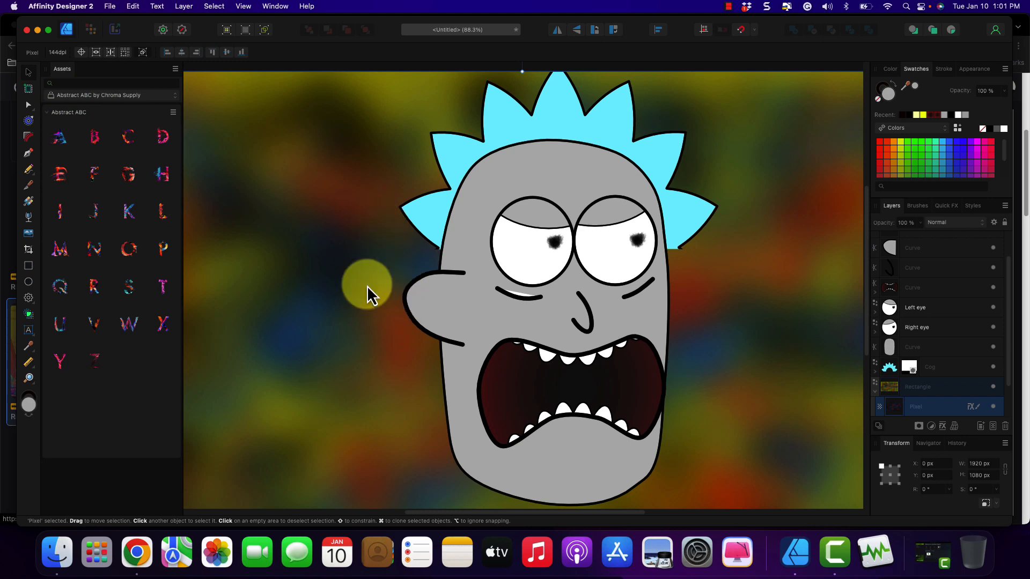
# Narrow the ear from its outer edge to a width of about 98 px.
pyautogui.click(411, 322)
pyautogui.click(428, 300)
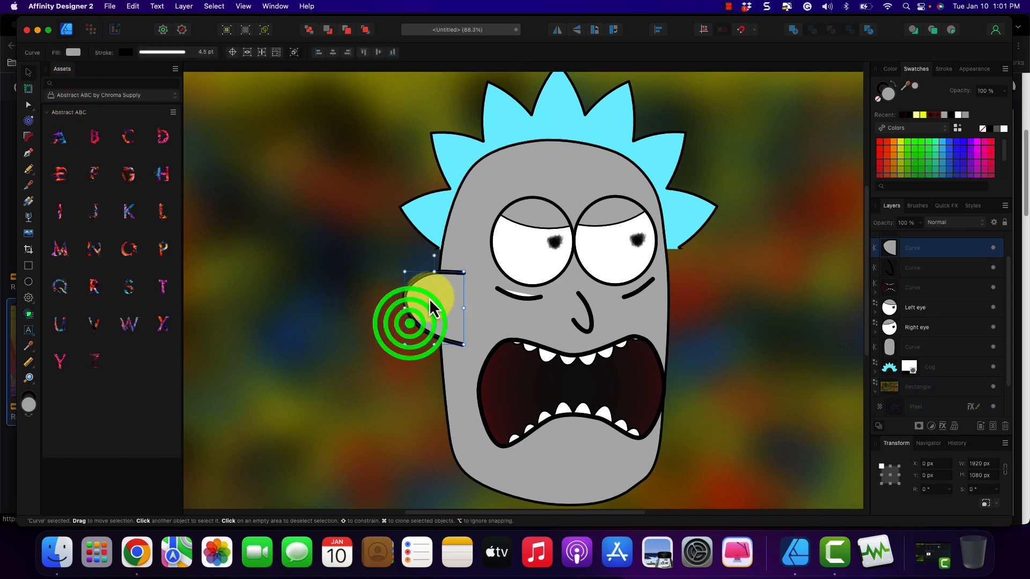
pyautogui.click(404, 305)
pyautogui.moveTo(404, 305)
pyautogui.mouseDown()
pyautogui.moveTo(417, 301)
pyautogui.moveTo(421, 324)
pyautogui.moveTo(419, 309)
pyautogui.mouseUp()
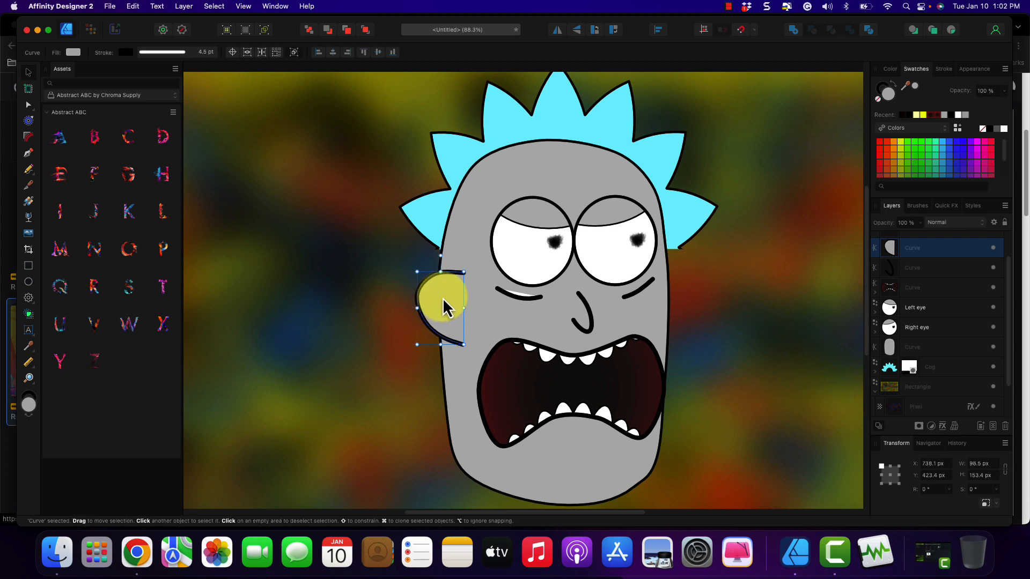
# Set the ear's stroke width to 2.5 pt to match the head outline.
pyautogui.click(453, 267)
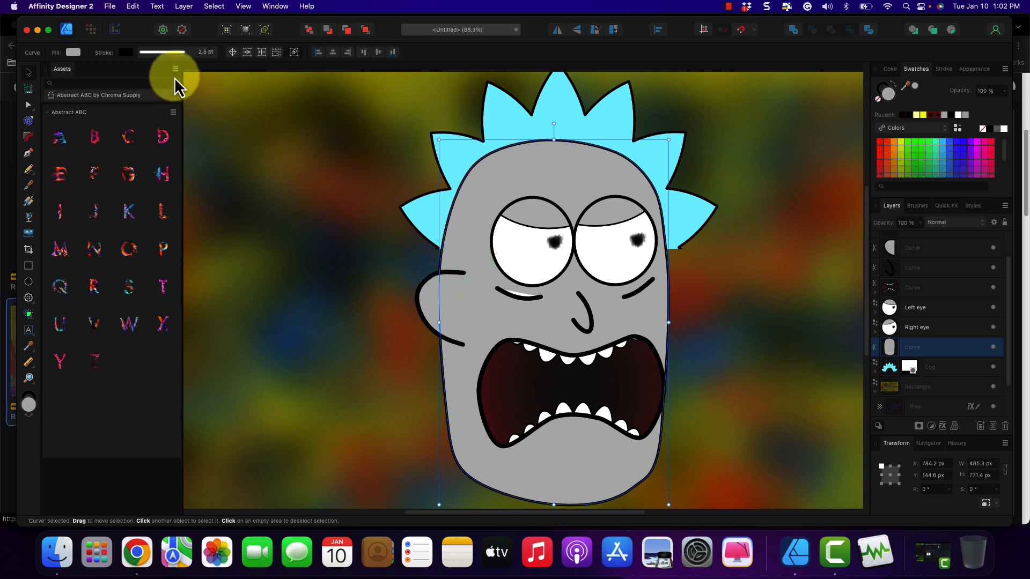
pyautogui.click(433, 300)
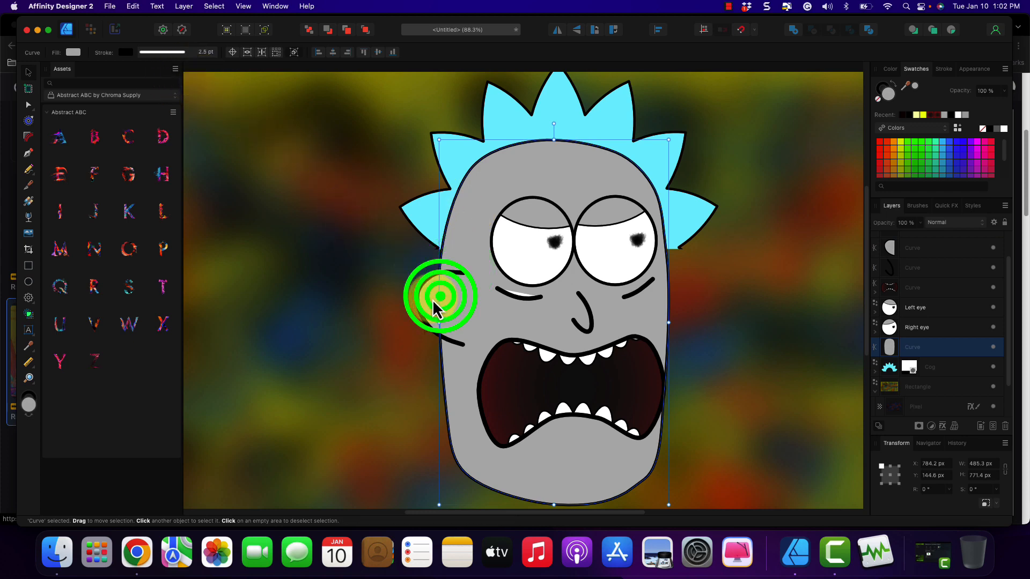
pyautogui.click(175, 54)
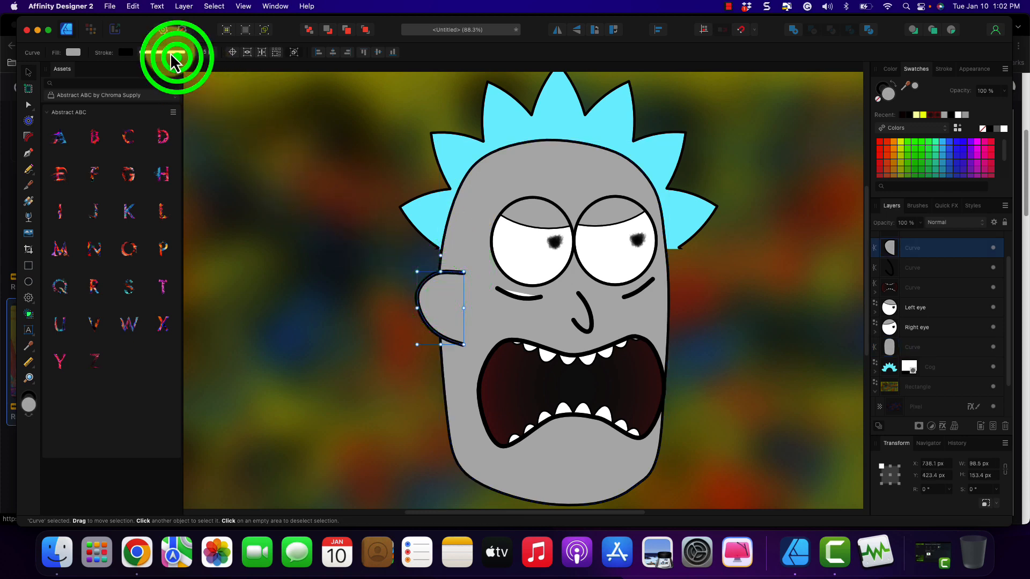
pyautogui.click(216, 87)
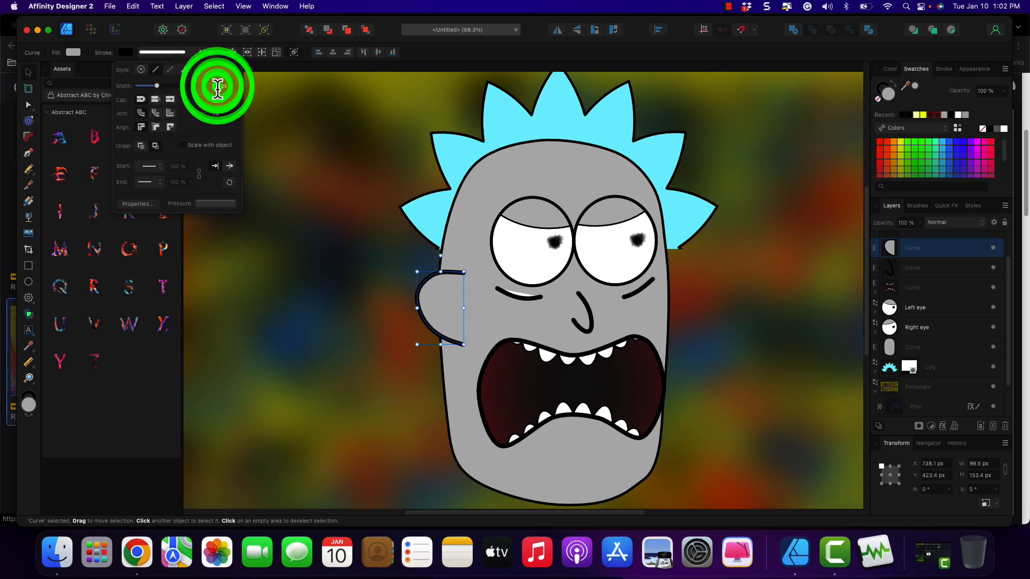
pyautogui.write('2.5')
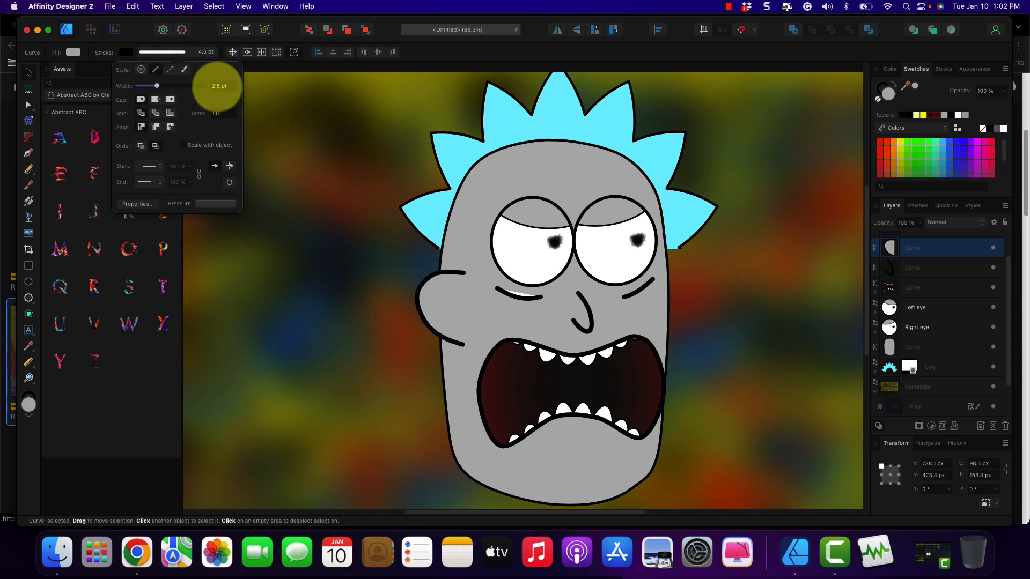
pyautogui.press('Return')
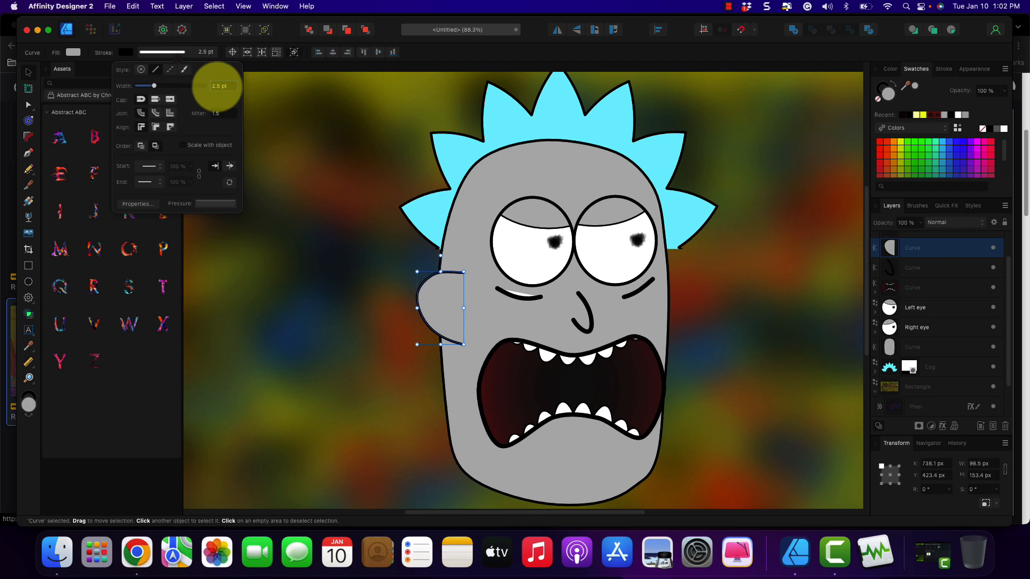
# Set the nose curve's stroke width to 2.5 pt.
pyautogui.doubleClick(593, 323)
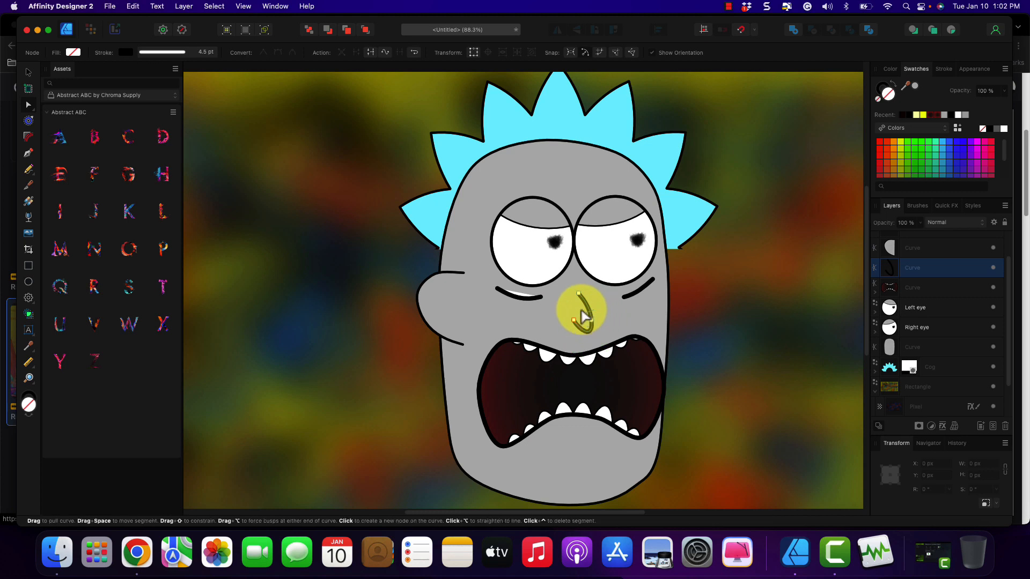
pyautogui.click(29, 72)
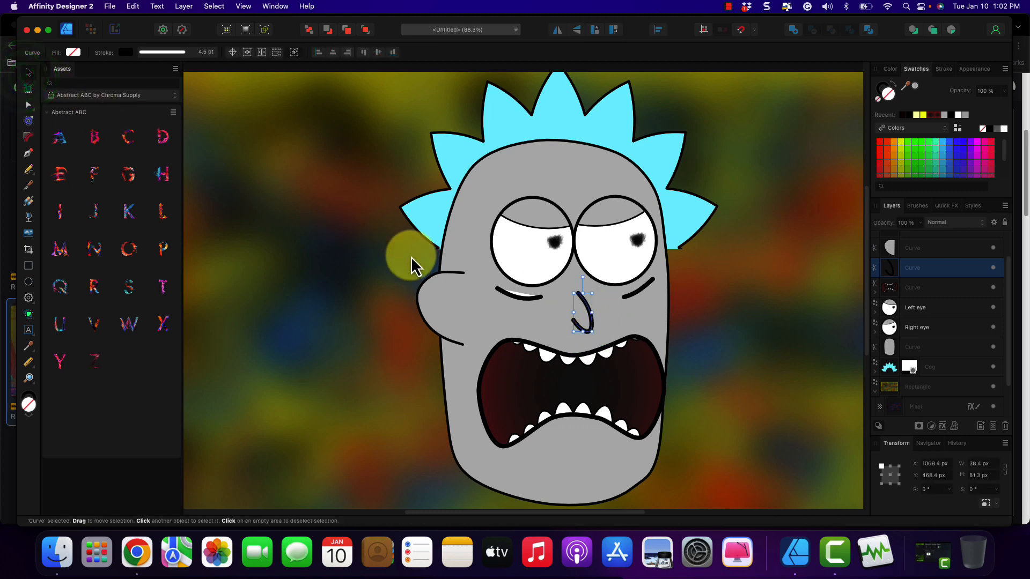
pyautogui.click(203, 53)
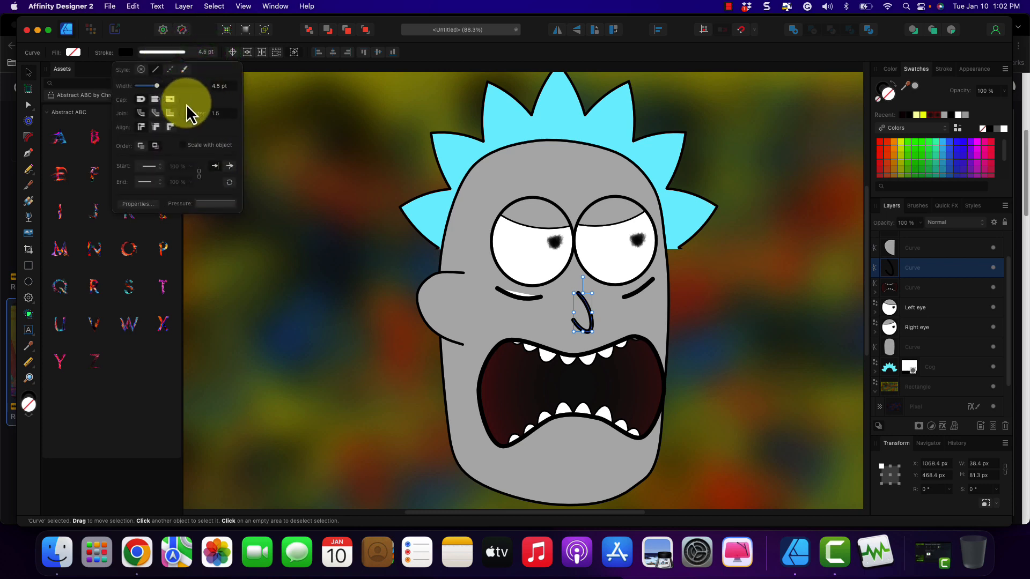
pyautogui.click(217, 91)
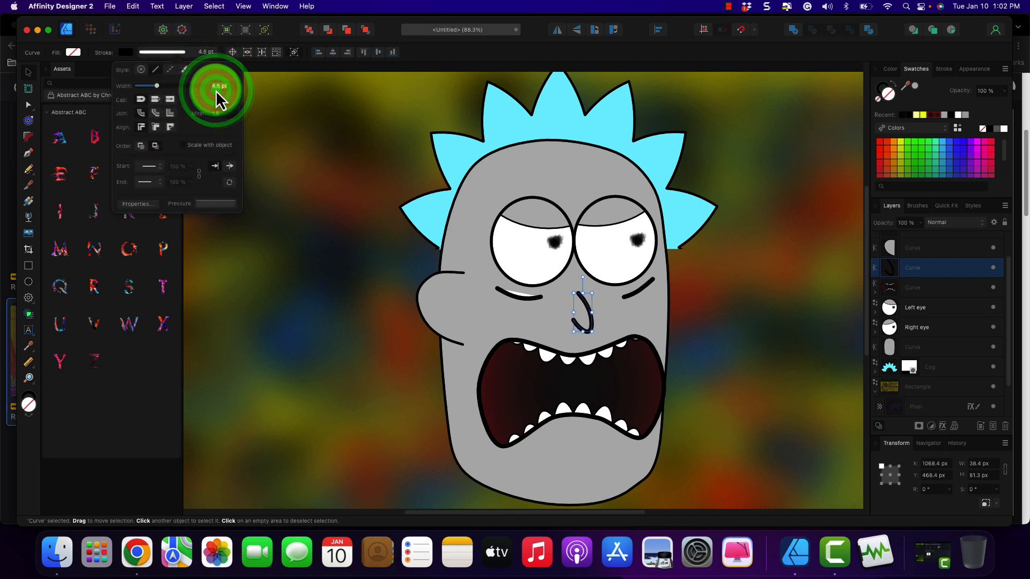
pyautogui.write('2.5')
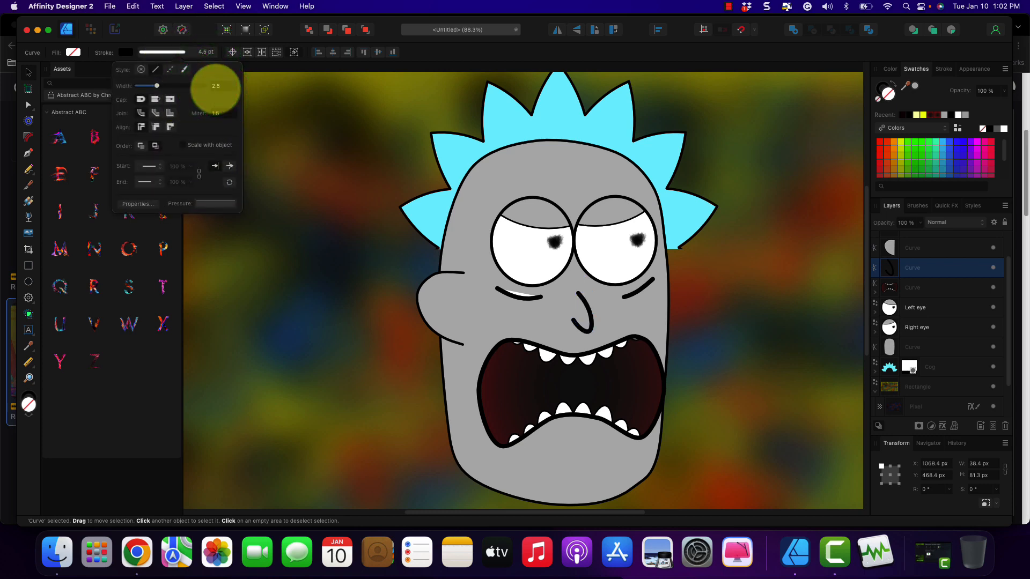
pyautogui.press('Return')
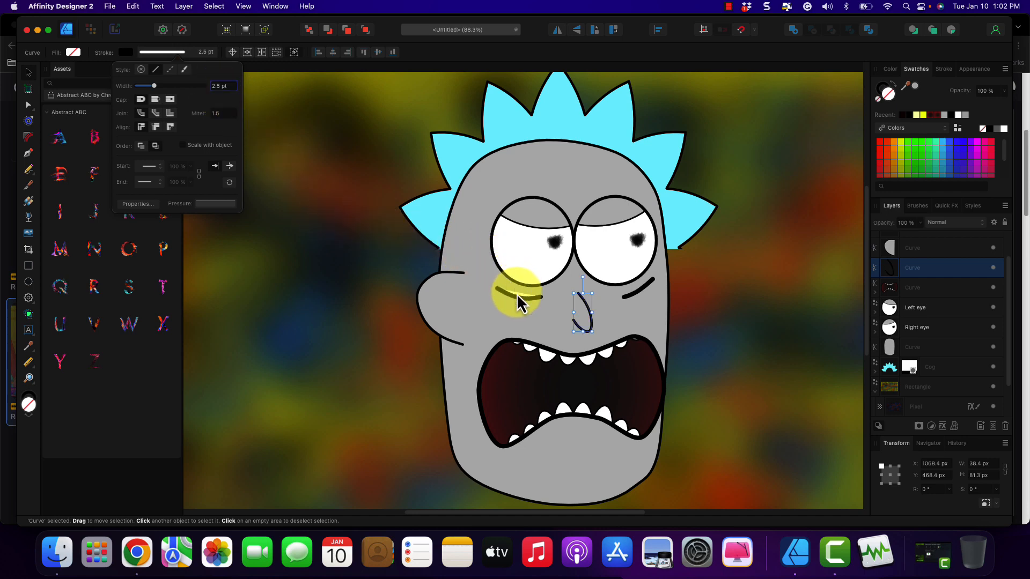
# Remove the white fill from the curved line under the eye nearest the ear by turning off the Pencil's Use Fill option.
pyautogui.click(516, 294)
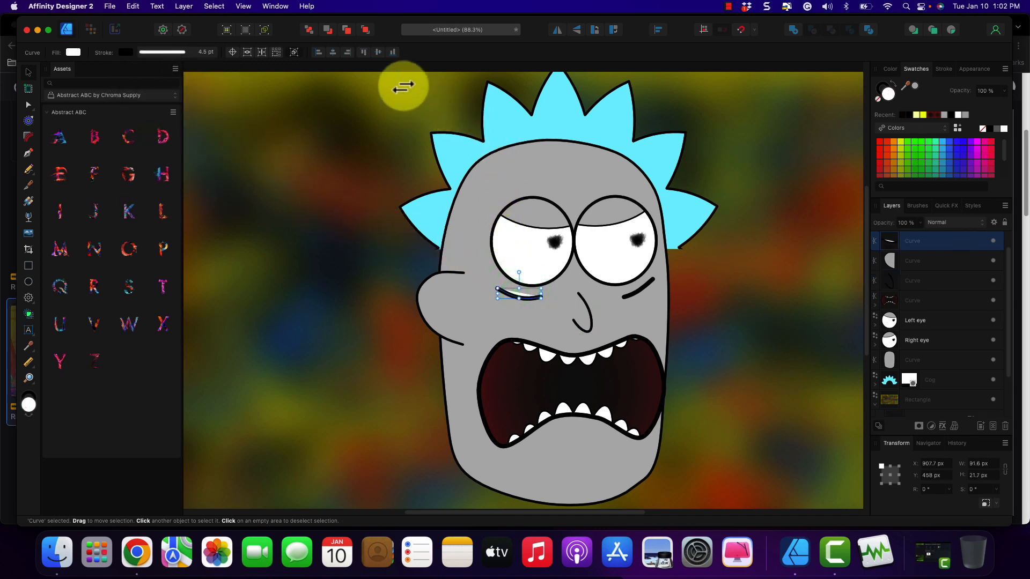
pyautogui.click(29, 173)
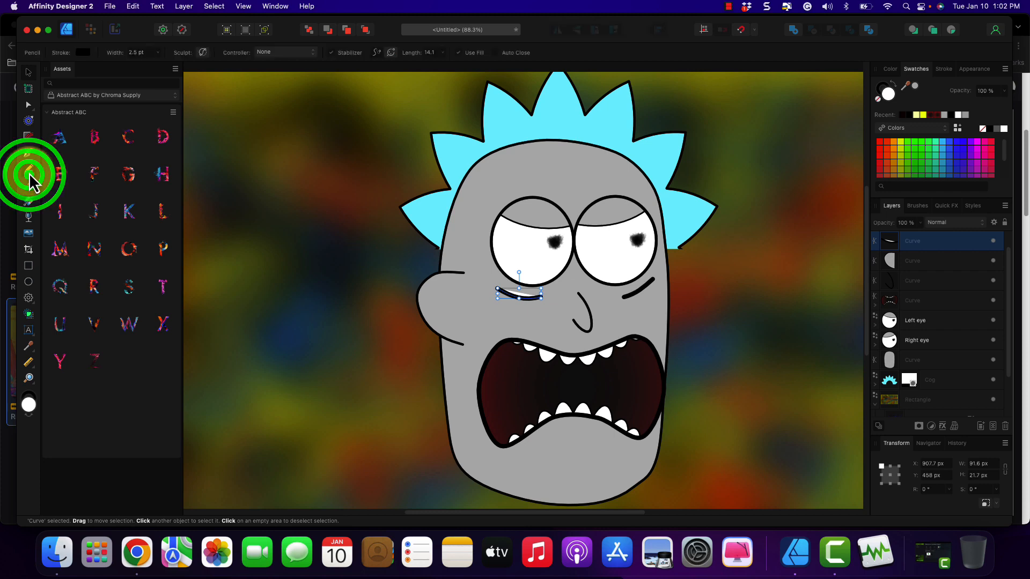
pyautogui.click(460, 53)
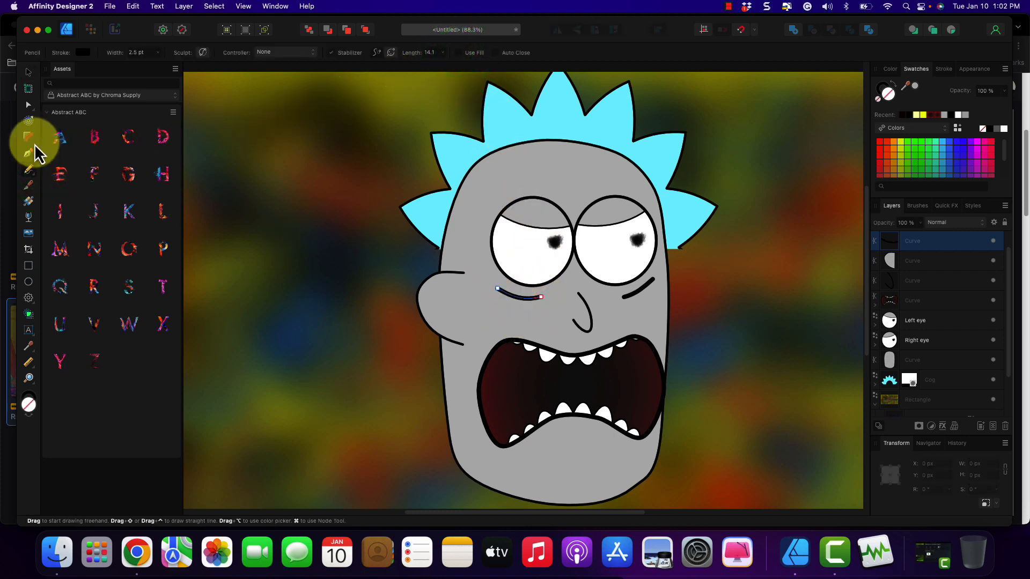
# Set the stroke width of the line under the eye nearest the ear to 2.5 pt.
pyautogui.click(29, 72)
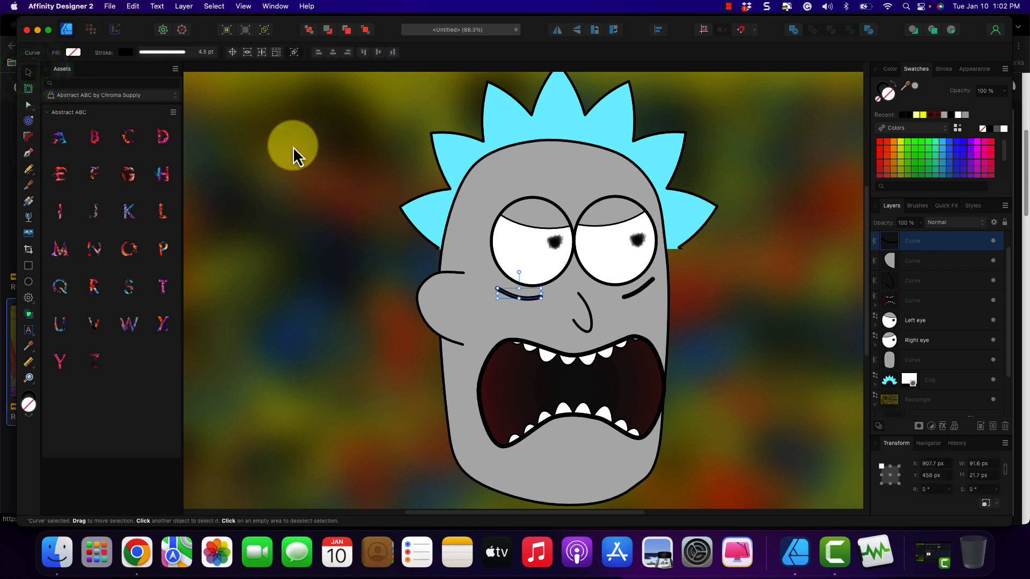
pyautogui.click(201, 55)
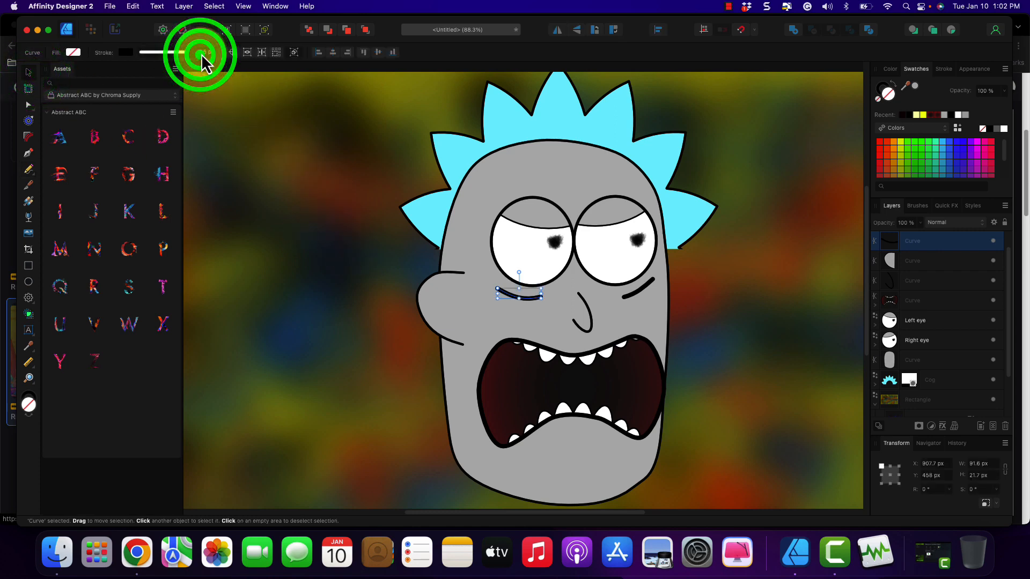
pyautogui.click(214, 88)
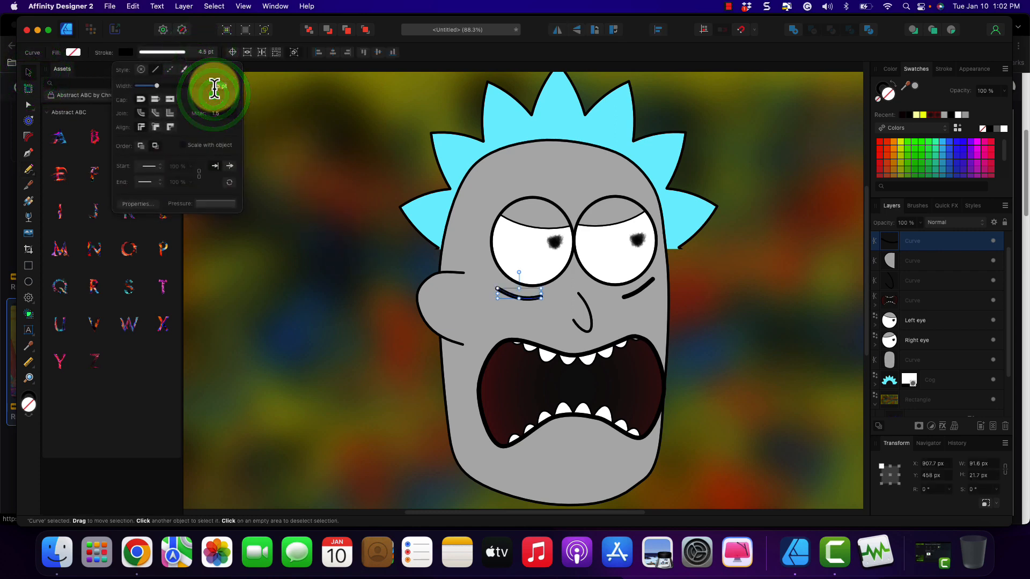
pyautogui.write('2')
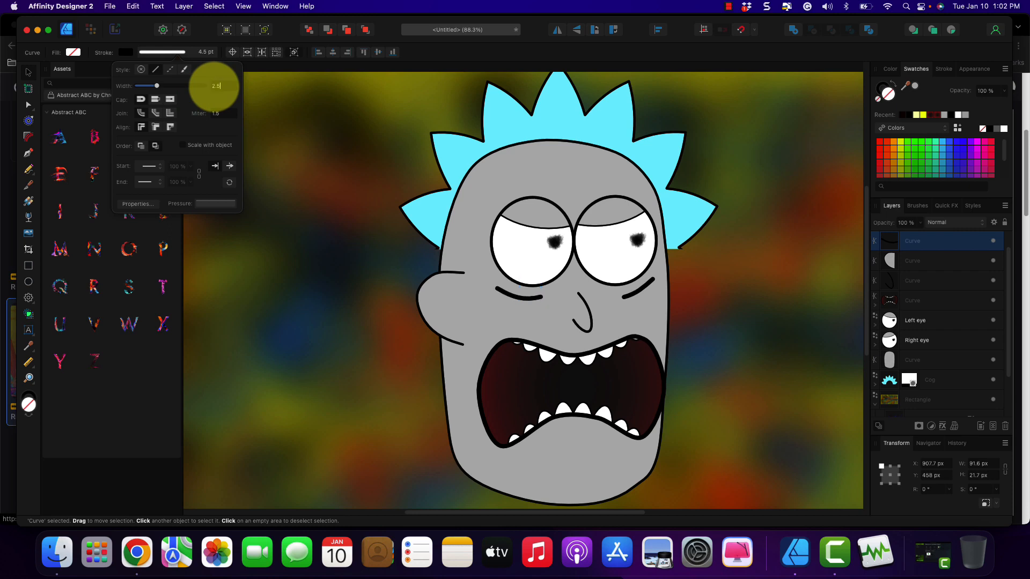
pyautogui.write('.5')
pyautogui.press('Return')
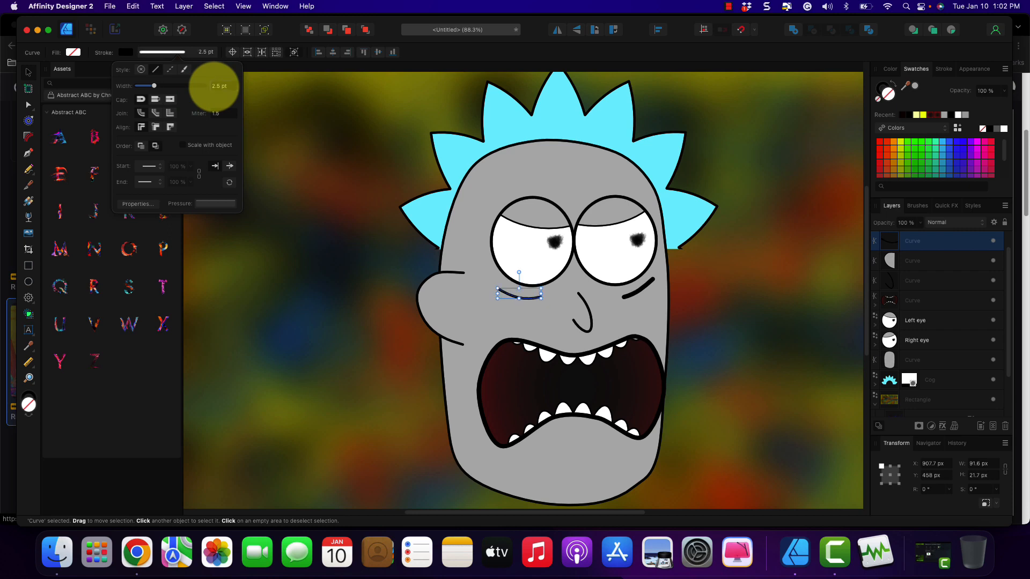
# Set the stroke width of the line under the eye farthest from the ear to 2.5 pt.
pyautogui.click(644, 288)
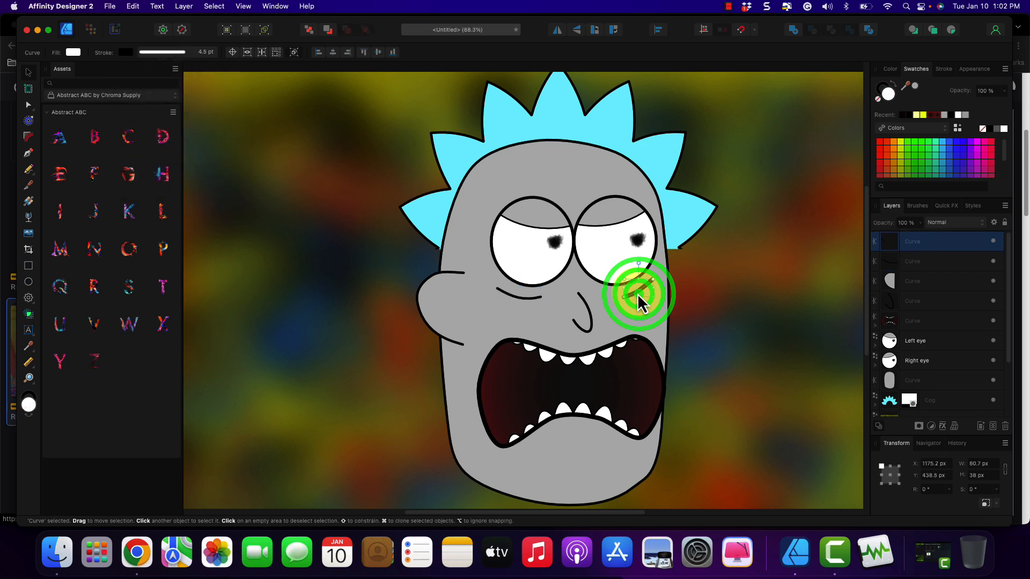
pyautogui.click(193, 56)
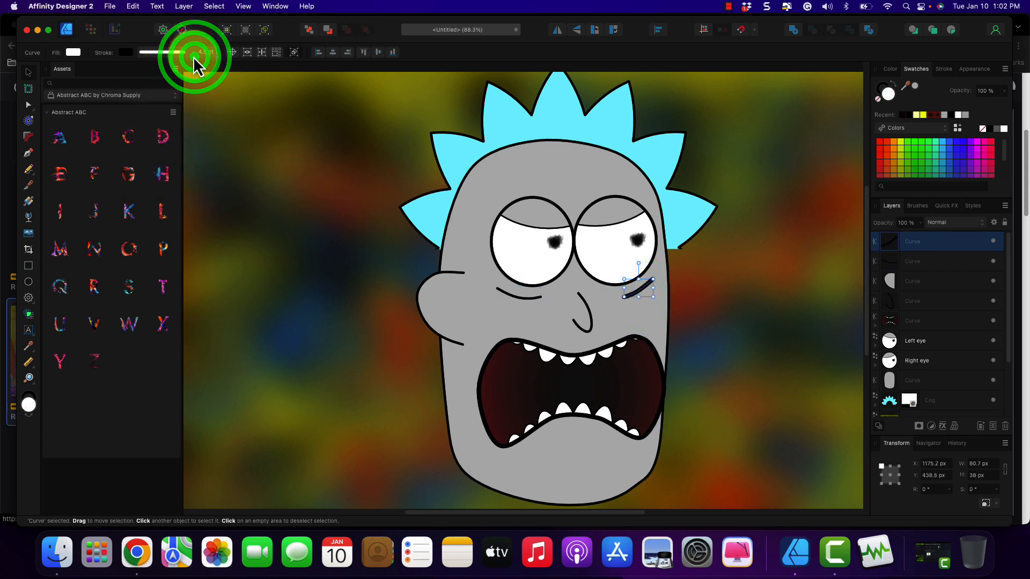
pyautogui.click(174, 49)
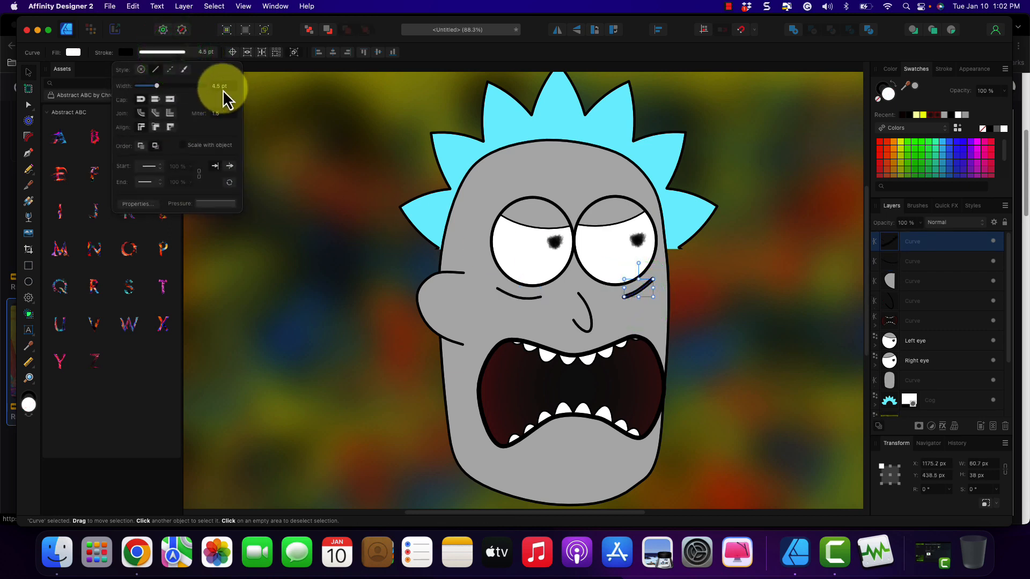
pyautogui.click(220, 86)
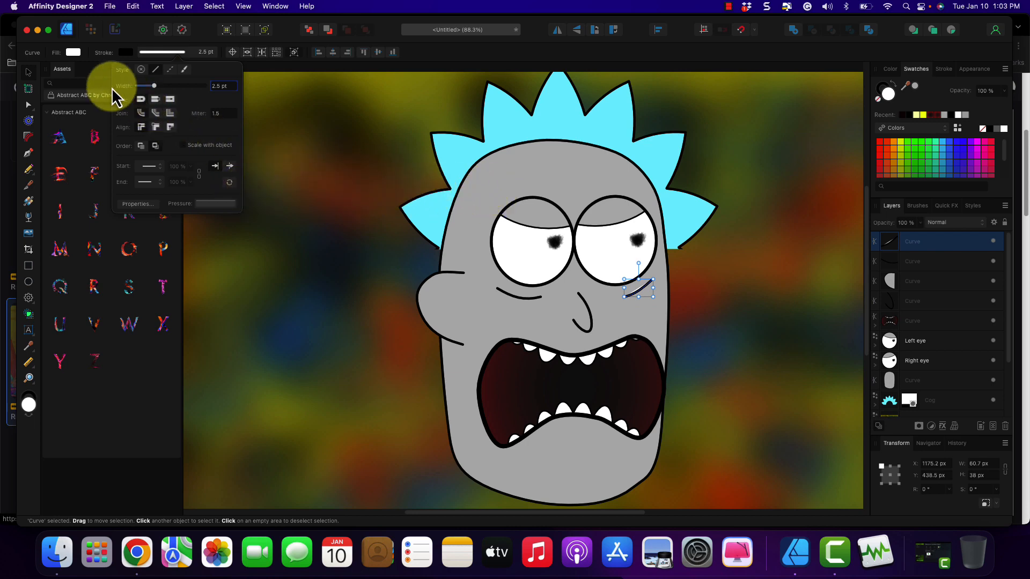
pyautogui.click(427, 47)
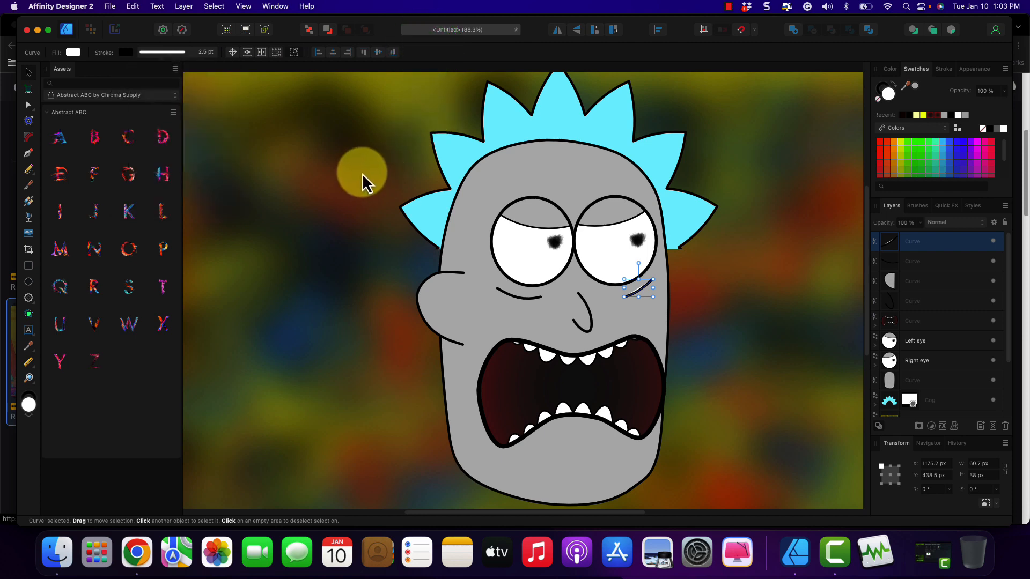
# With the Pencil Tool active, set the stroke width to 15 pt and sample the hair's light blue as the stroke colour.
pyautogui.click(29, 170)
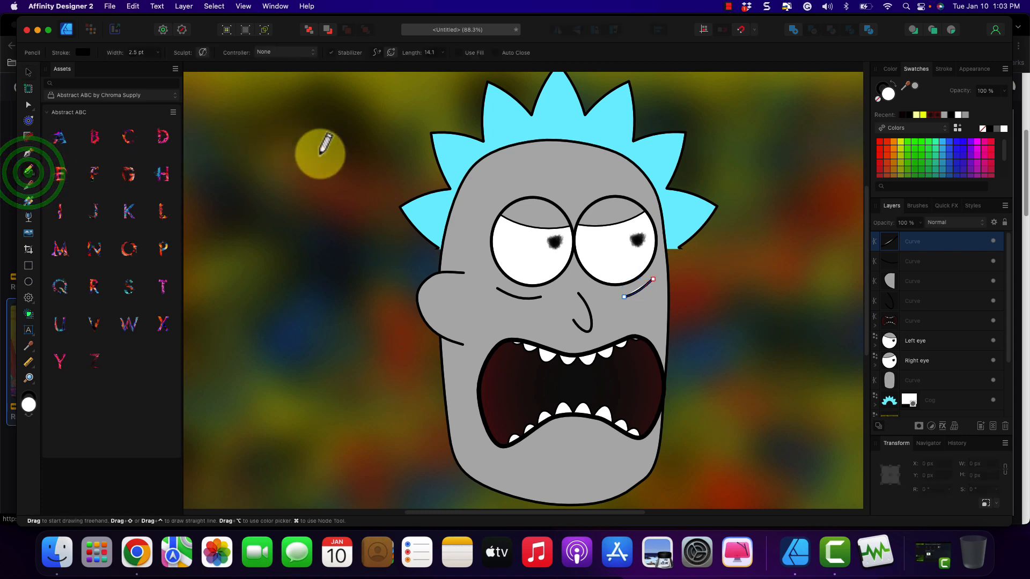
pyautogui.click(144, 53)
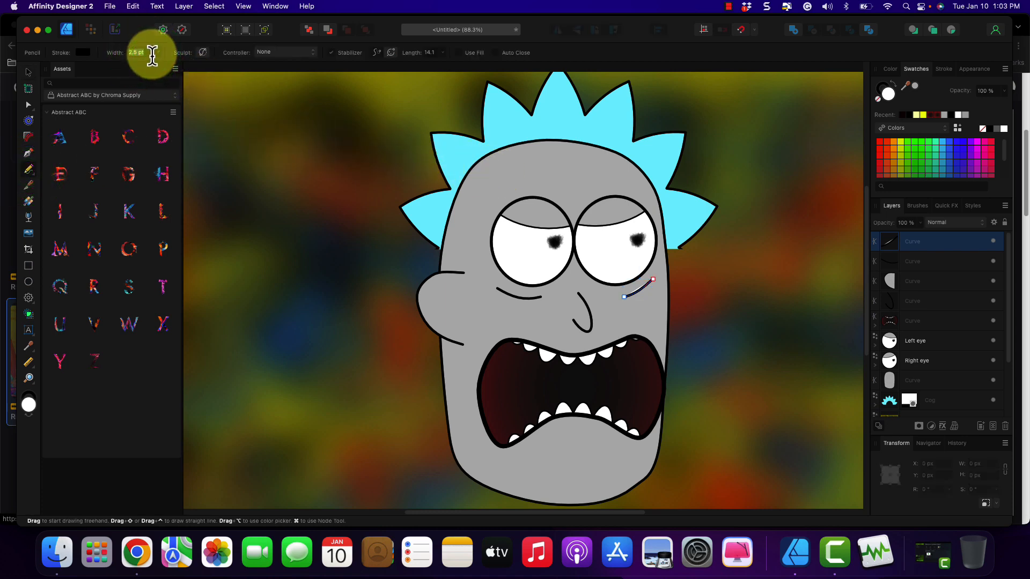
pyautogui.click(154, 53)
pyautogui.moveTo(155, 64); pyautogui.dragTo(178, 63)
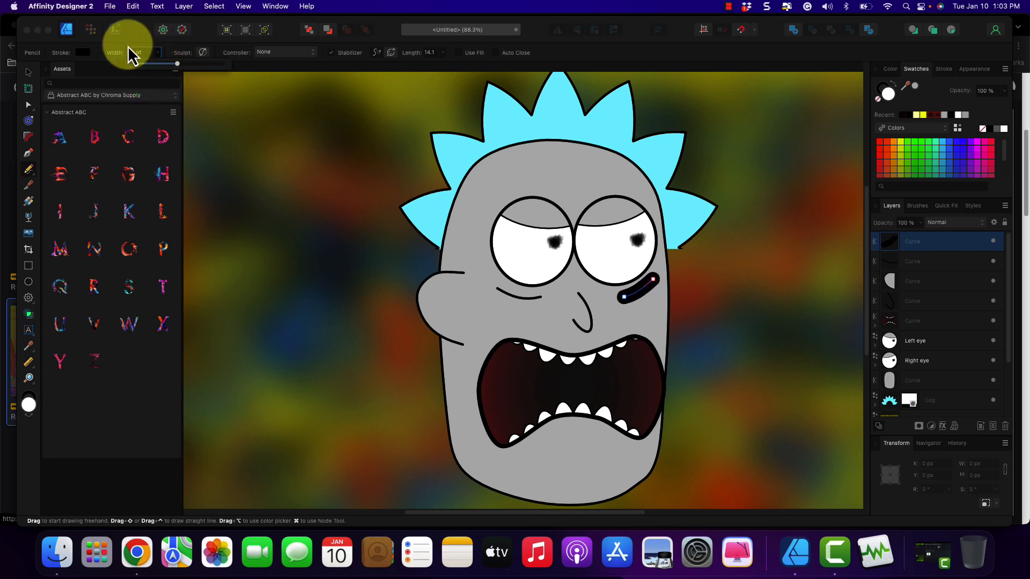
pyautogui.click(82, 52)
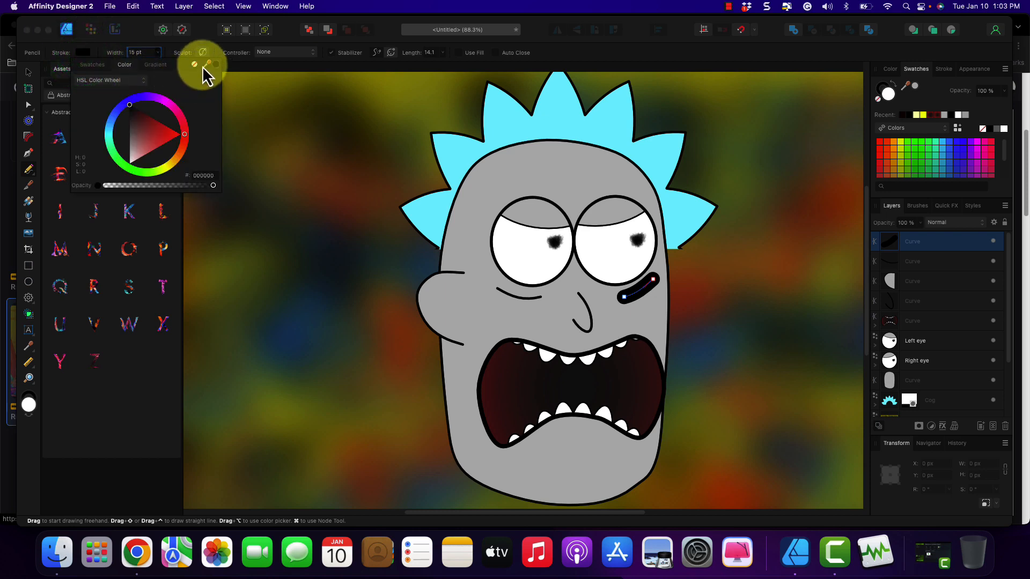
pyautogui.moveTo(203, 65)
pyautogui.mouseDown()
pyautogui.moveTo(401, 126)
pyautogui.moveTo(517, 129)
pyautogui.moveTo(180, 110)
pyautogui.moveTo(217, 69)
pyautogui.mouseUp()
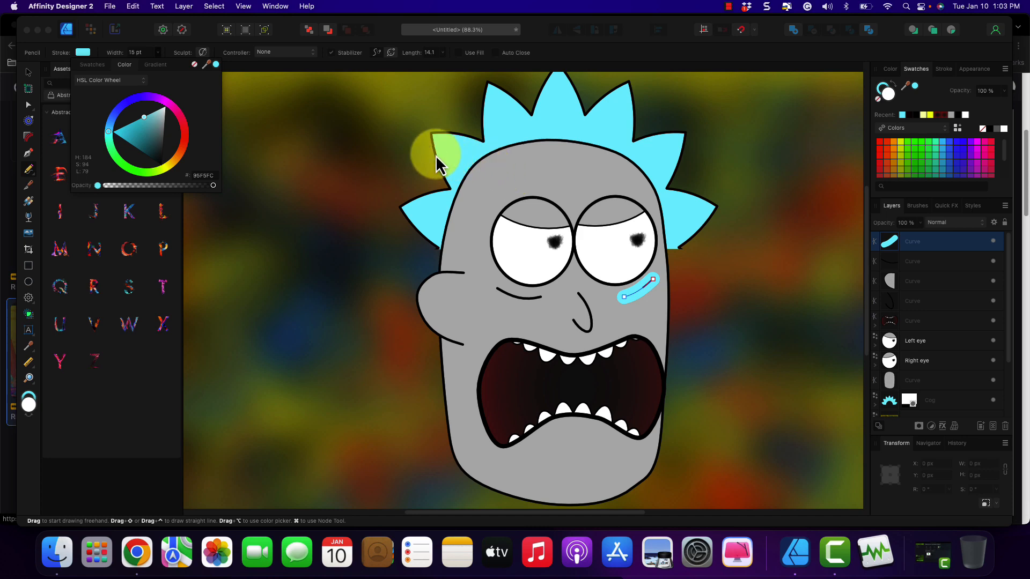
pyautogui.click(374, 66)
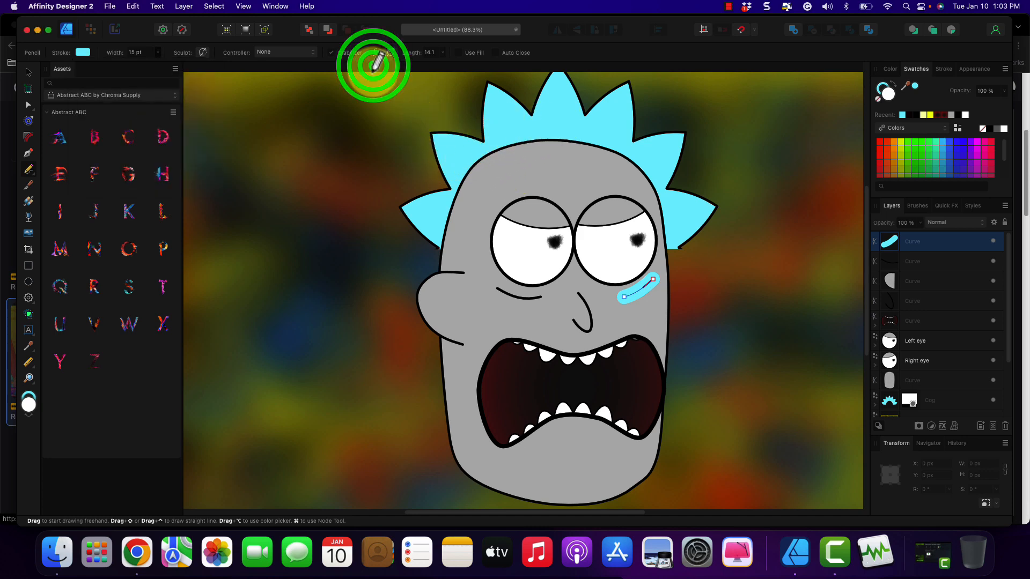
# Undo the light blue stroke colour and the recent stroke width changes on the lines under both eyes.
pyautogui.press('super+z')
pyautogui.press('super+z')
pyautogui.press('super+z')
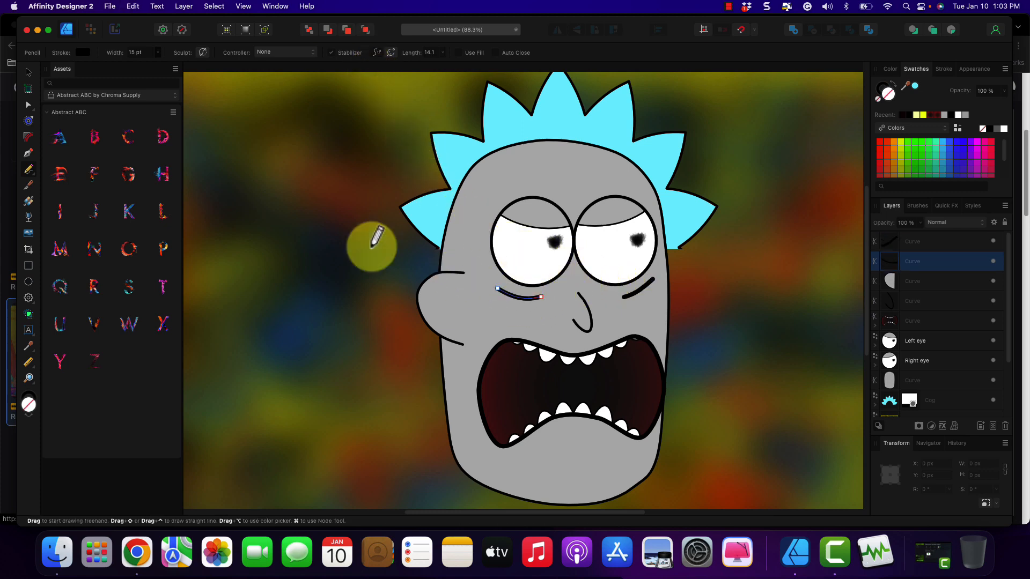
# Set the stroke width of the line under the eye nearest the ear to 2.5 pt again.
pyautogui.click(28, 73)
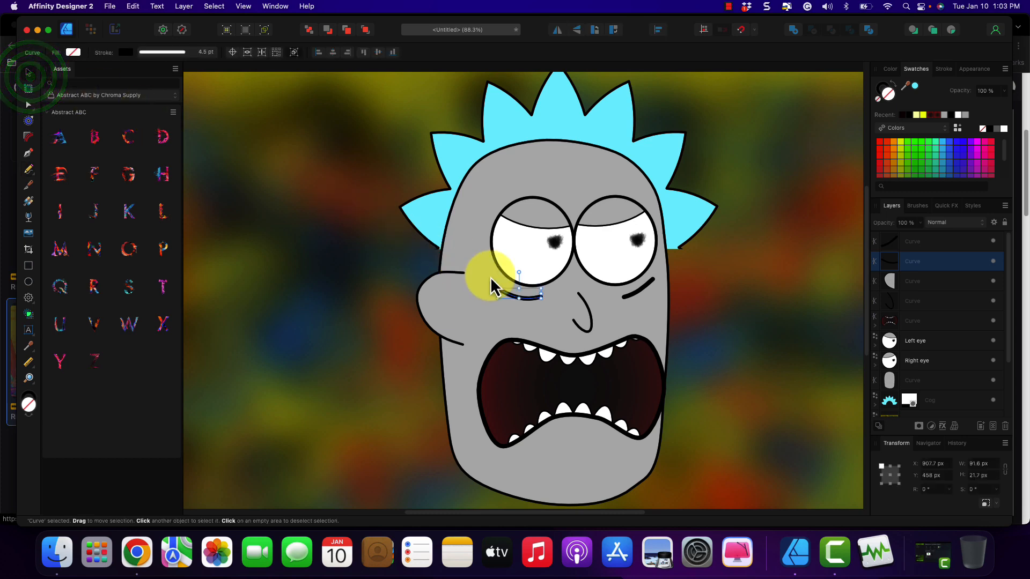
pyautogui.click(206, 52)
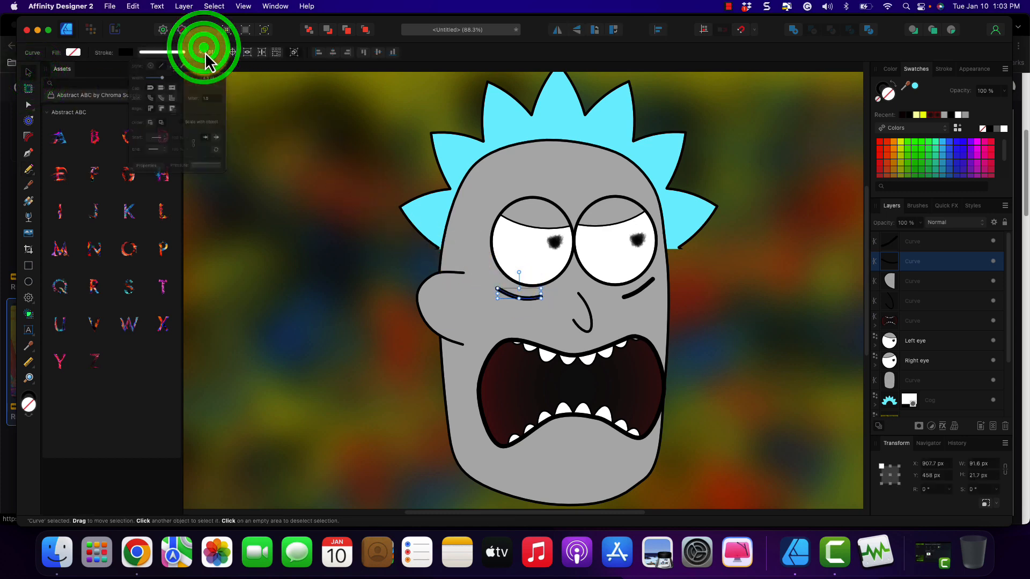
pyautogui.click(218, 85)
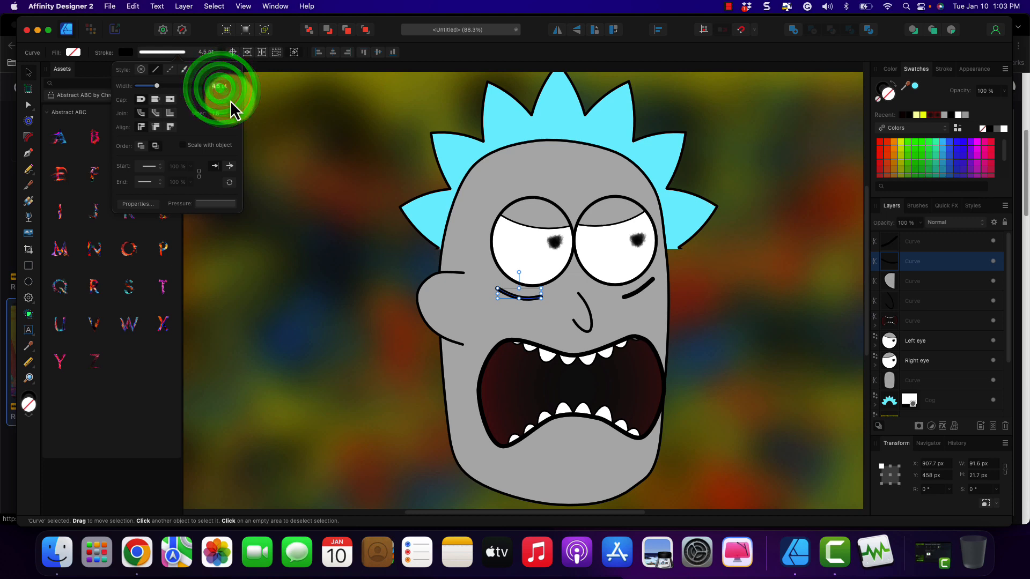
pyautogui.write('2')
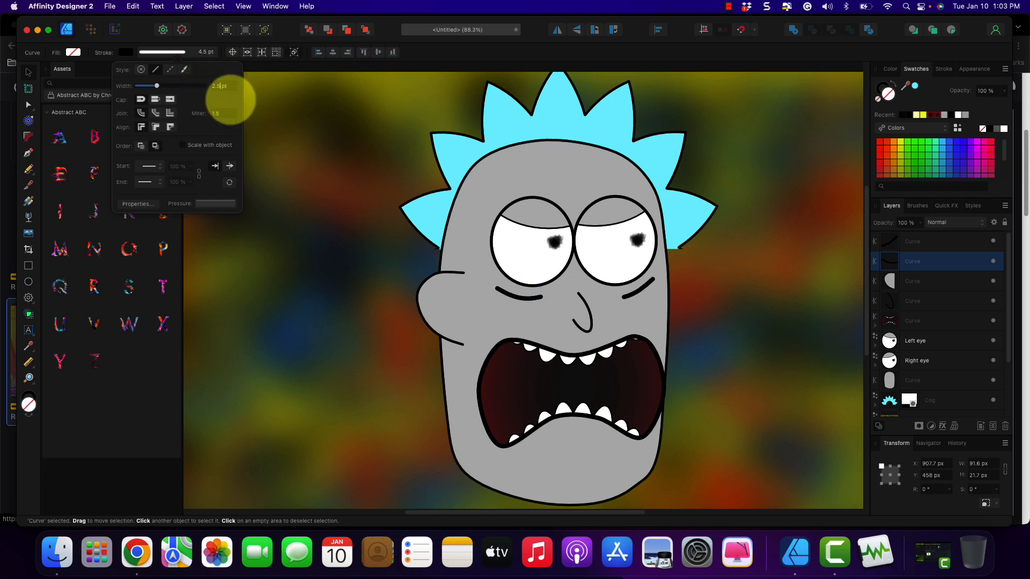
pyautogui.write('.5')
pyautogui.press('Return')
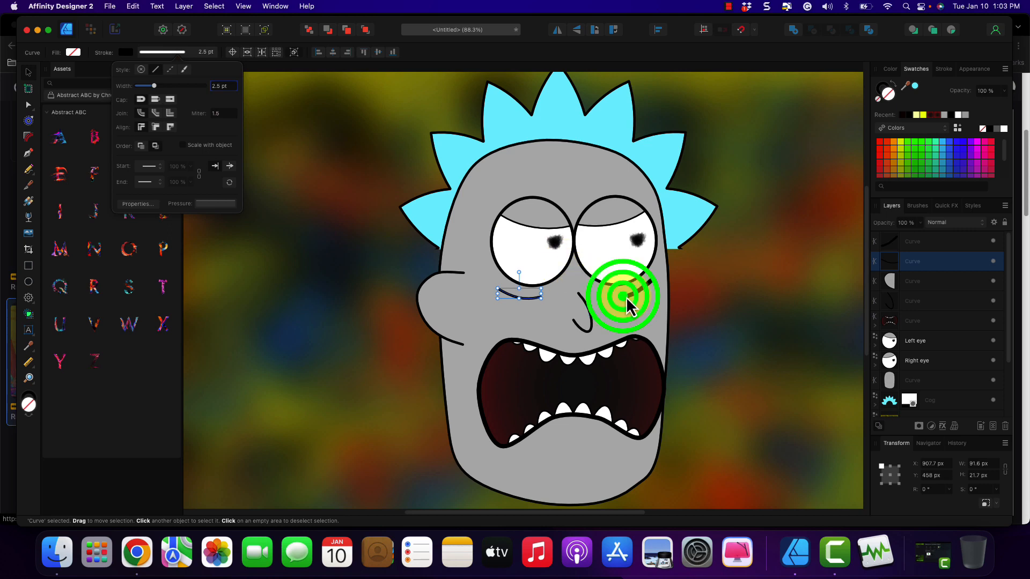
# Select the line under the eye farthest from the ear and set its stroke width to 2.5 pt.
pyautogui.doubleClick(630, 295)
pyautogui.moveTo(635, 293); pyautogui.dragTo(634, 293)
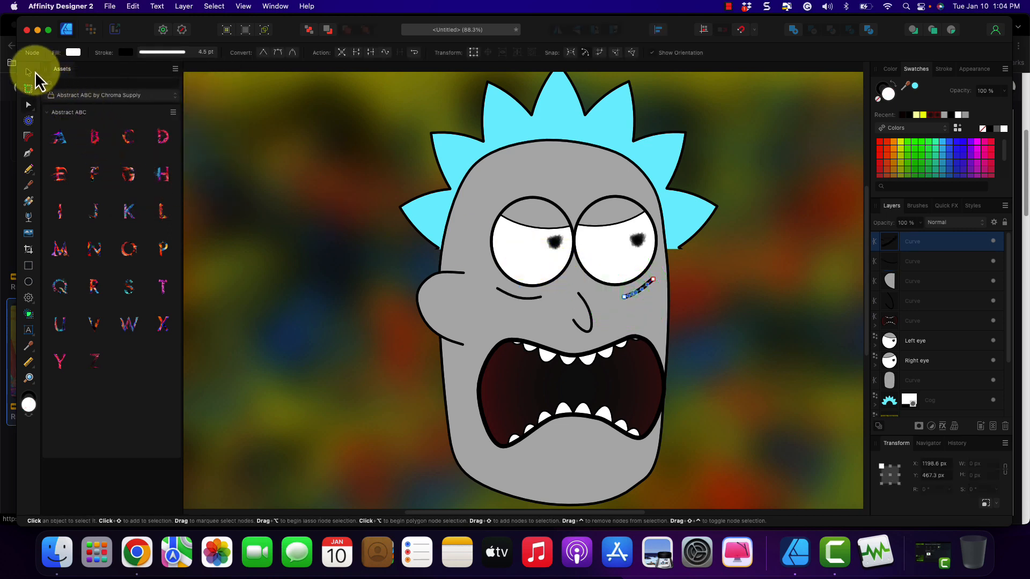
pyautogui.click(33, 73)
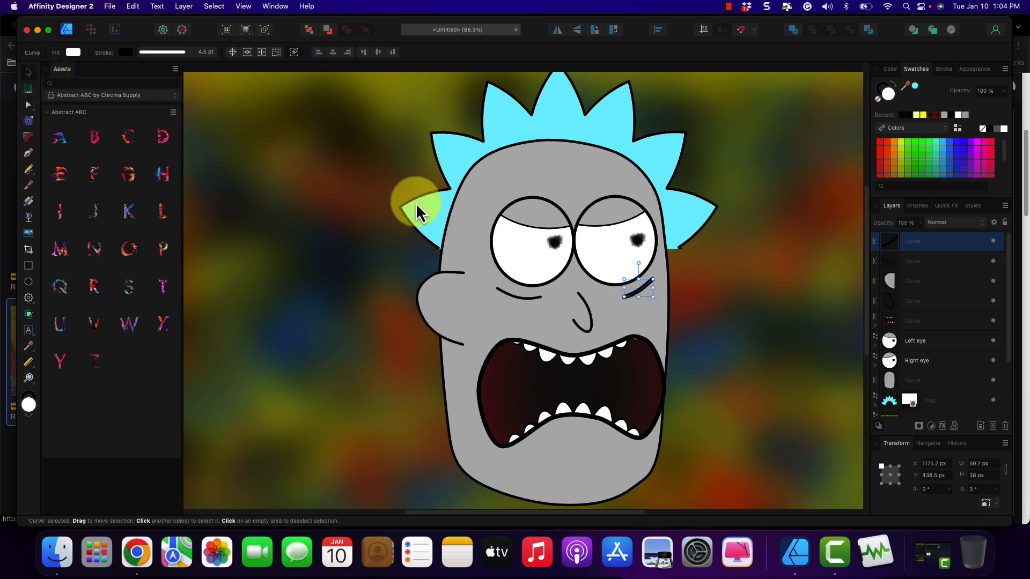
pyautogui.click(201, 54)
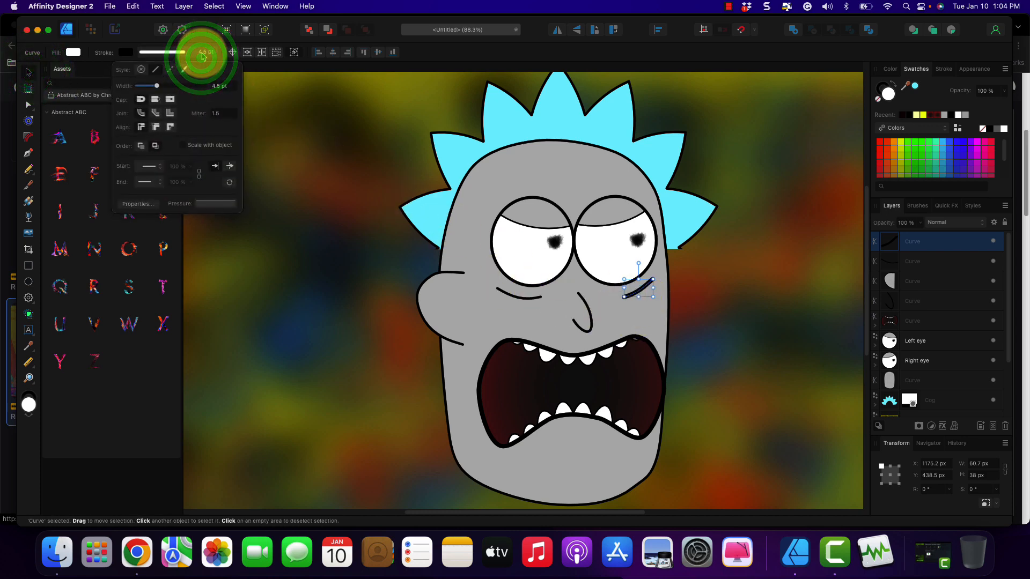
pyautogui.click(214, 85)
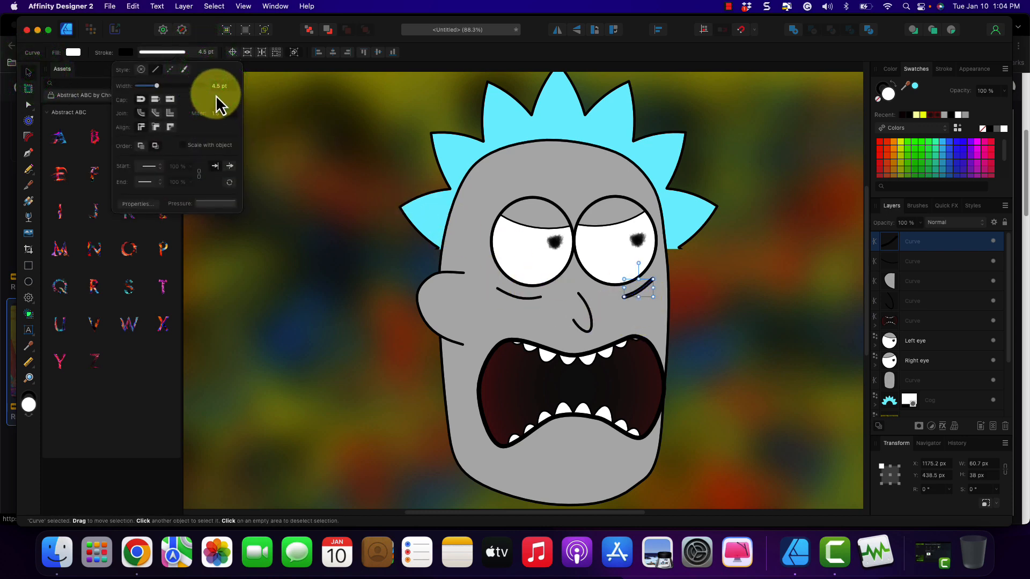
pyautogui.click(215, 90)
pyautogui.write('2')
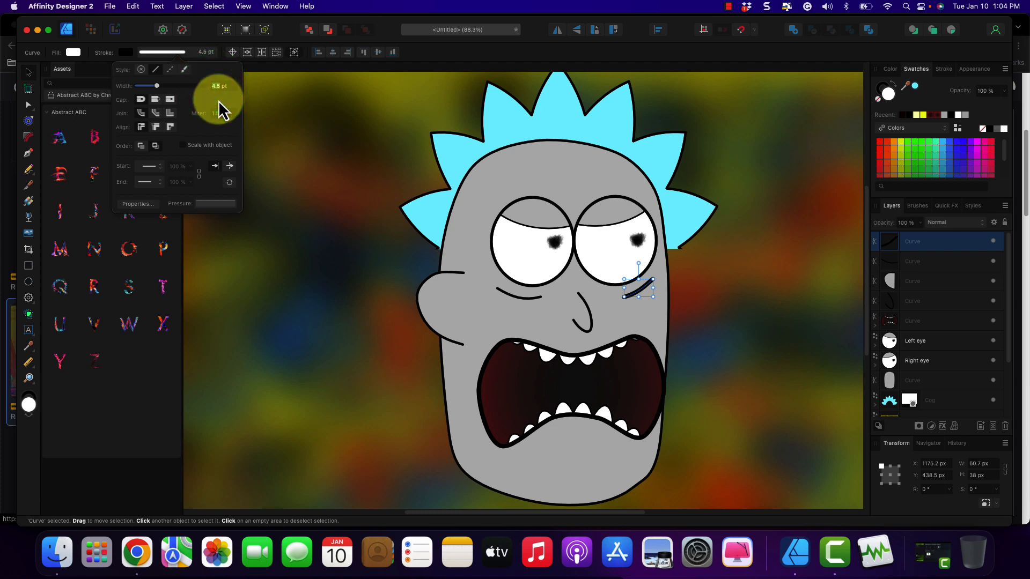
pyautogui.write('.5')
pyautogui.press('Return')
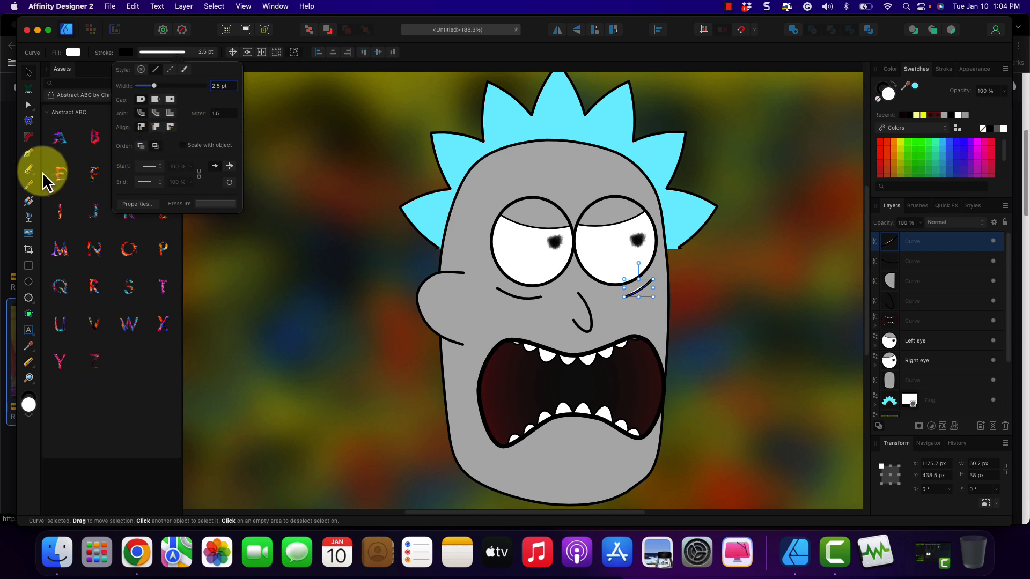
# Raise the Pencil's stroke width to 14 pt with the eye line still selected, and restore it to 2.5 pt.
pyautogui.click(26, 171)
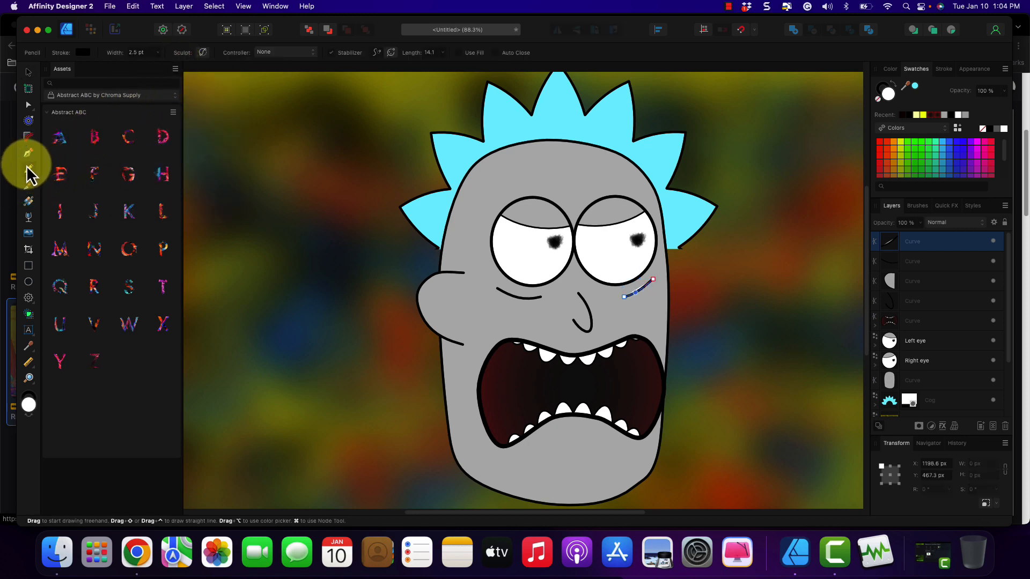
pyautogui.click(157, 53)
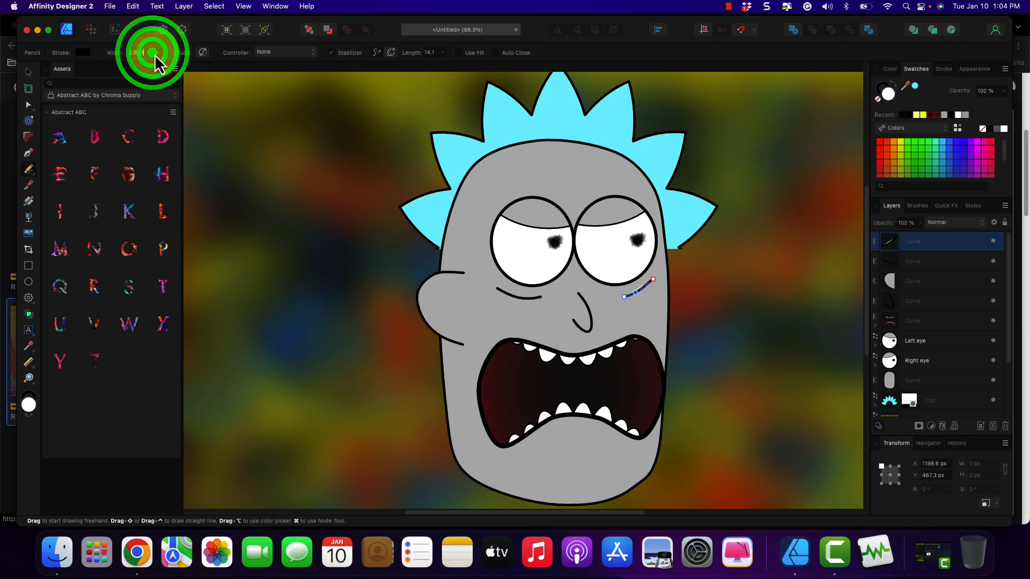
pyautogui.moveTo(157, 64); pyautogui.dragTo(175, 63)
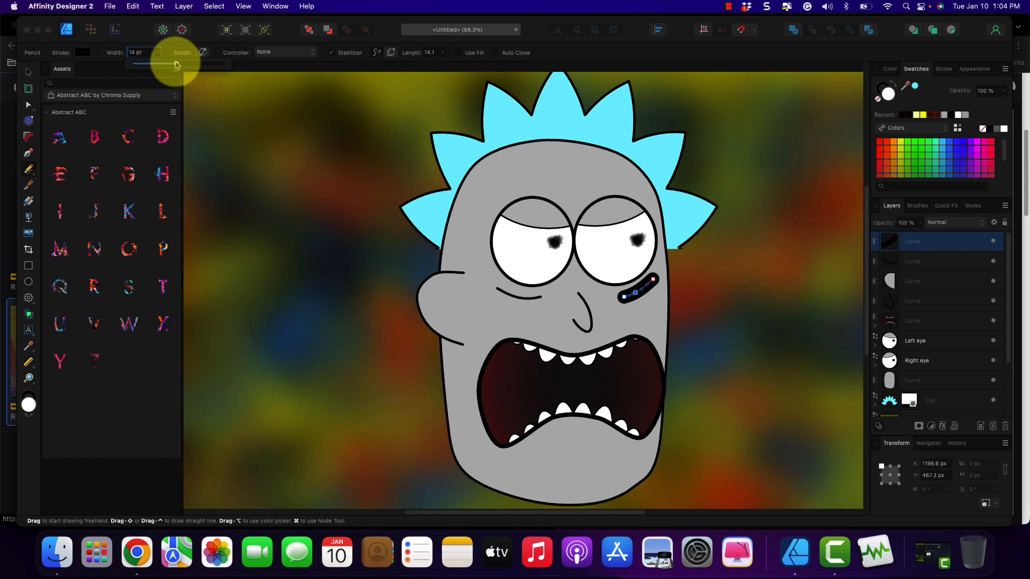
pyautogui.click(135, 52)
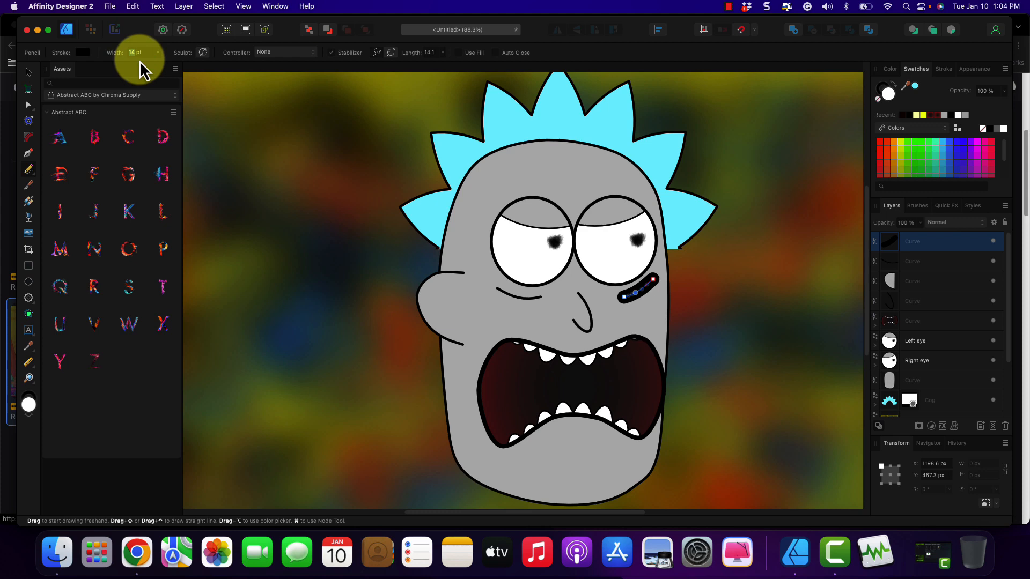
pyautogui.press('Return')
# Draw a single arched Pencil line across the forehead and undo it.
pyautogui.click(29, 171)
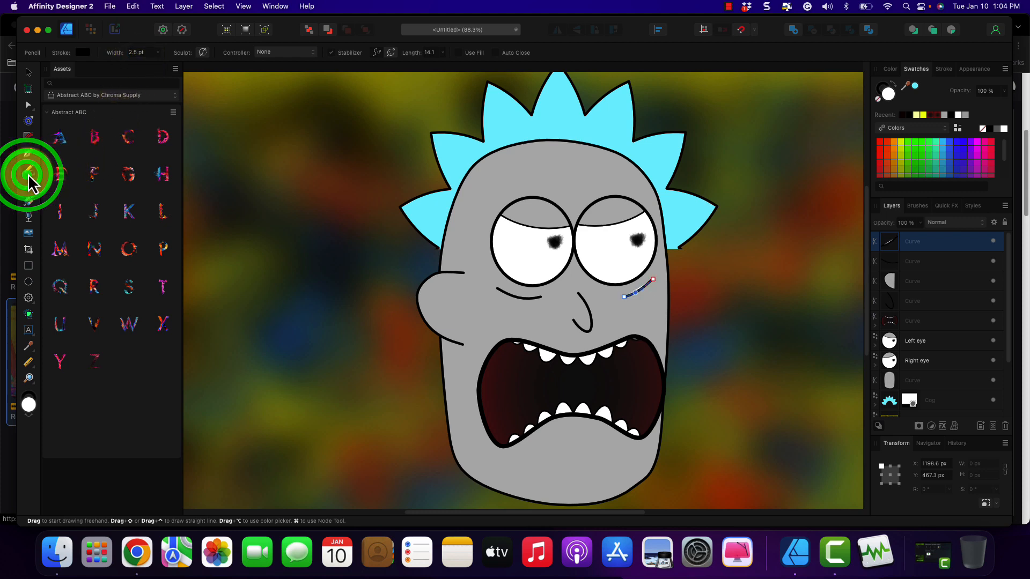
pyautogui.moveTo(489, 176)
pyautogui.mouseDown()
pyautogui.moveTo(574, 160)
pyautogui.moveTo(614, 170)
pyautogui.mouseUp()
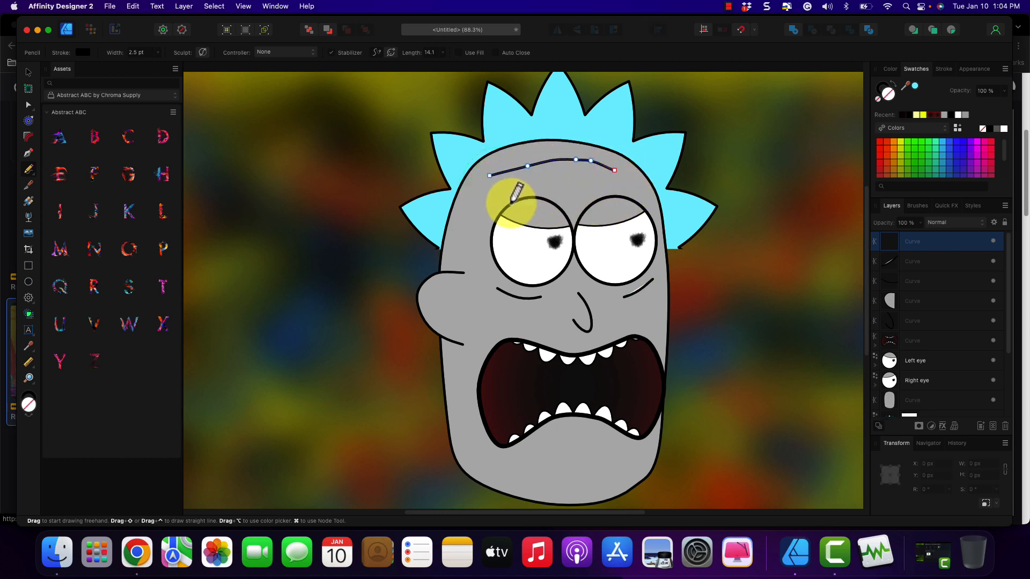
pyautogui.press('super+z')
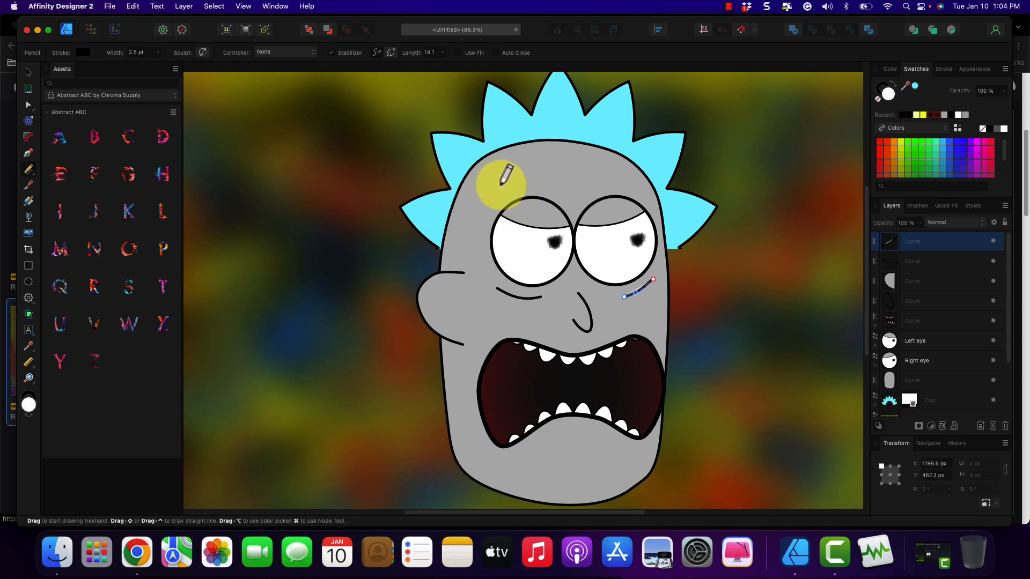
# Switch to Chrome to examine the eyebrow in the Rick and Morty reference image, and return to Affinity Designer.
pyautogui.press('super+Tab')
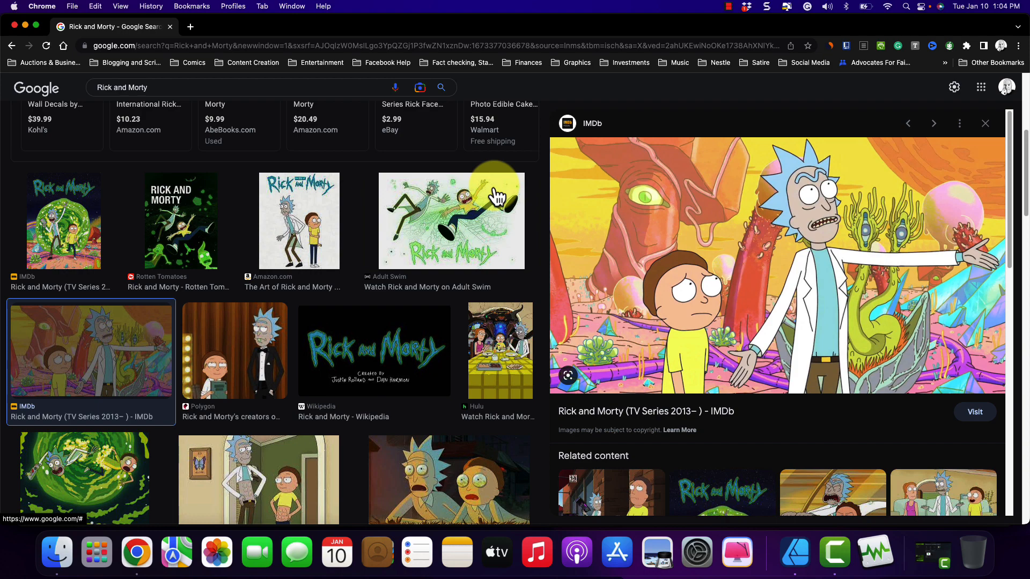
pyautogui.press('super+Tab')
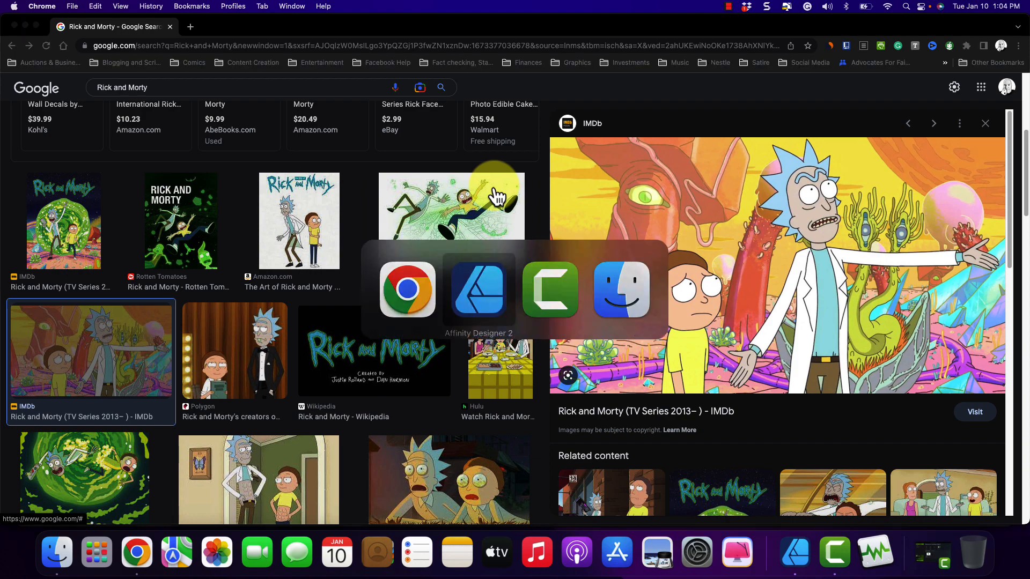
# Draw a wavy, double-arched unibrow above both eyes with the Pencil and set its stroke width to 15 pt.
pyautogui.click(490, 196)
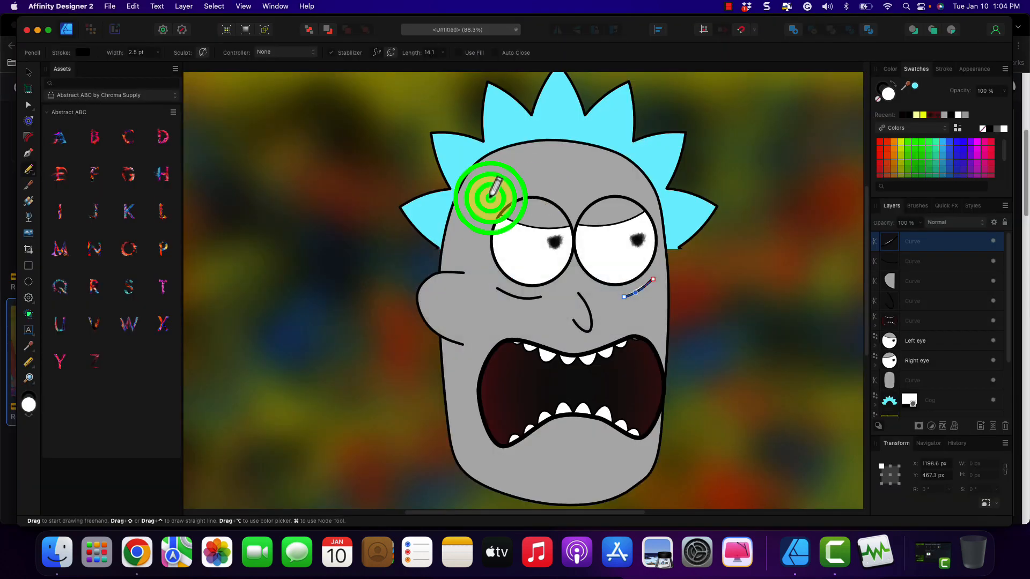
pyautogui.moveTo(490, 198)
pyautogui.mouseDown()
pyautogui.moveTo(516, 173)
pyautogui.moveTo(547, 171)
pyautogui.moveTo(568, 187)
pyautogui.moveTo(592, 170)
pyautogui.moveTo(635, 186)
pyautogui.mouseUp()
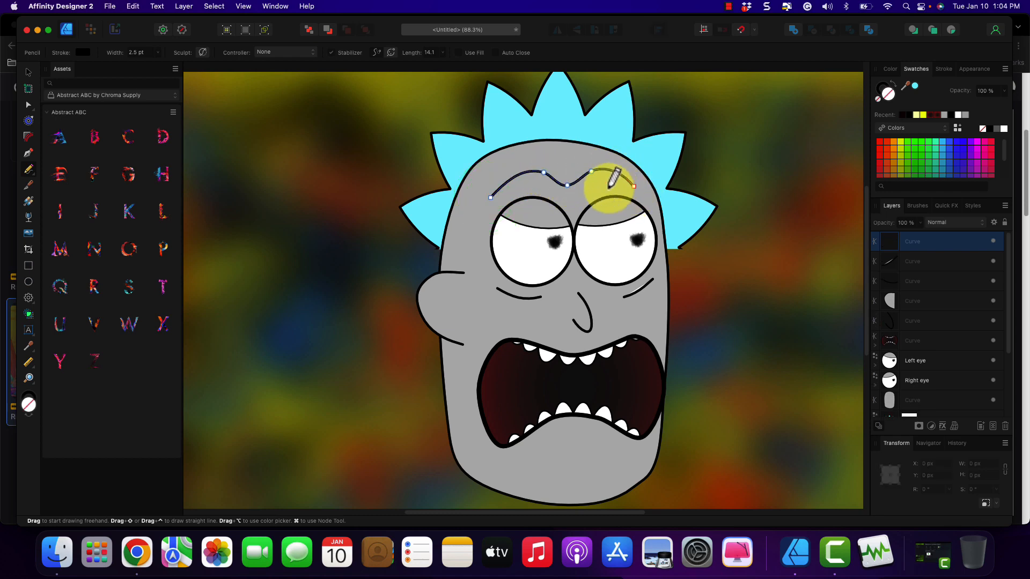
pyautogui.click(153, 53)
pyautogui.moveTo(157, 53); pyautogui.dragTo(179, 64)
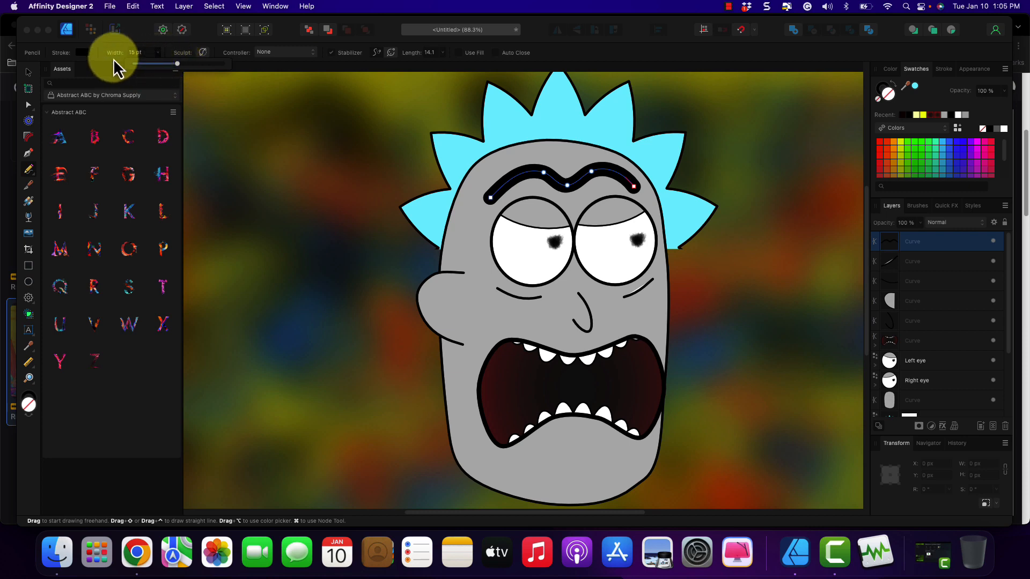
# Sample the light blue of the hair and apply it as the unibrow's stroke colour.
pyautogui.click(87, 55)
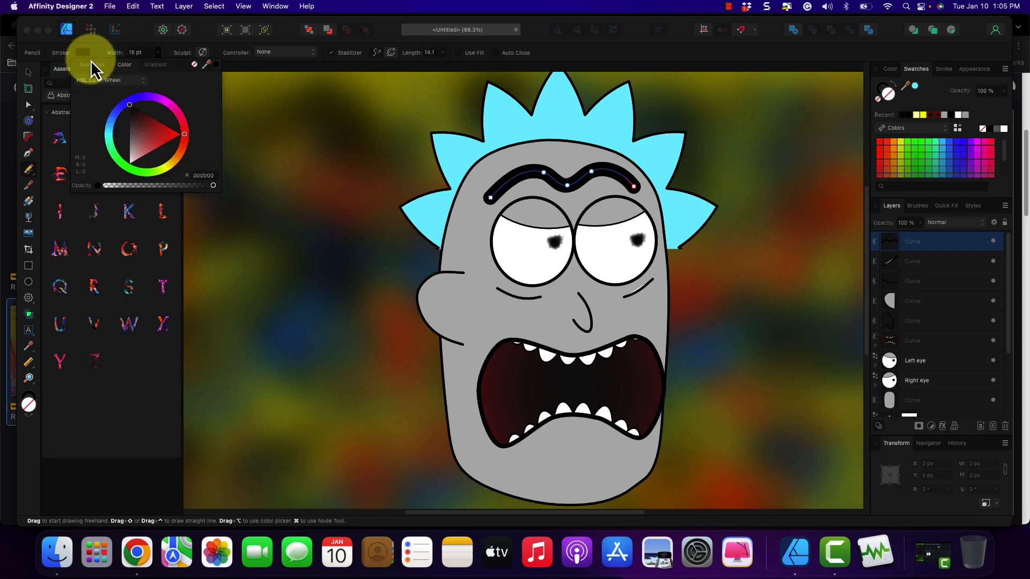
pyautogui.moveTo(205, 65)
pyautogui.mouseDown()
pyautogui.moveTo(519, 109)
pyautogui.moveTo(506, 117)
pyautogui.mouseUp()
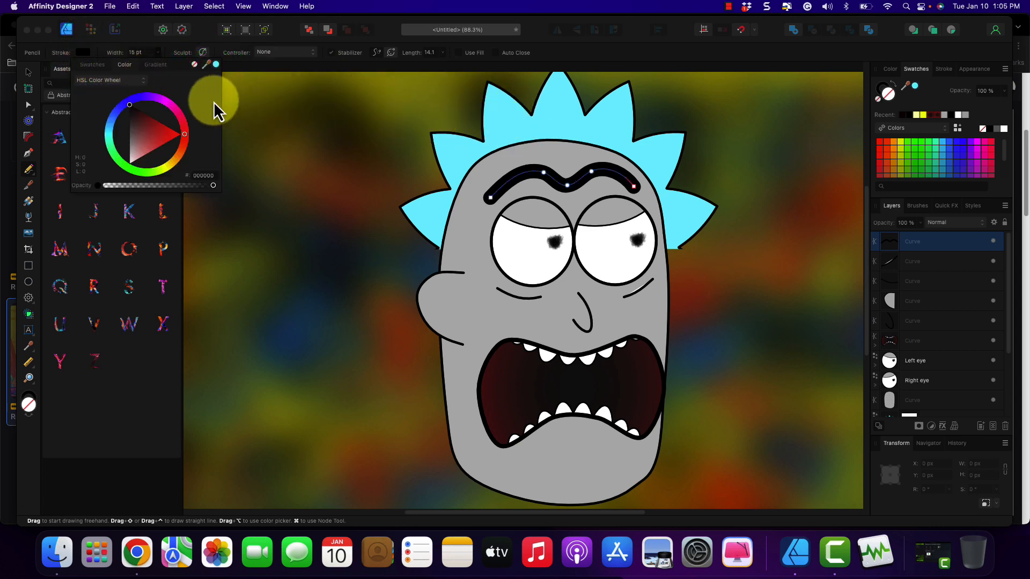
pyautogui.click(217, 65)
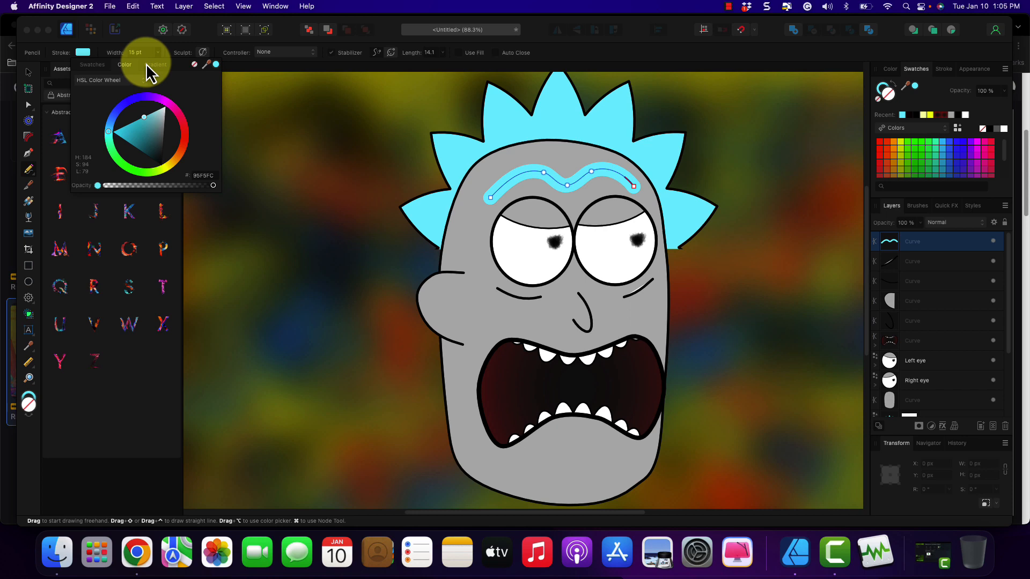
pyautogui.click(146, 45)
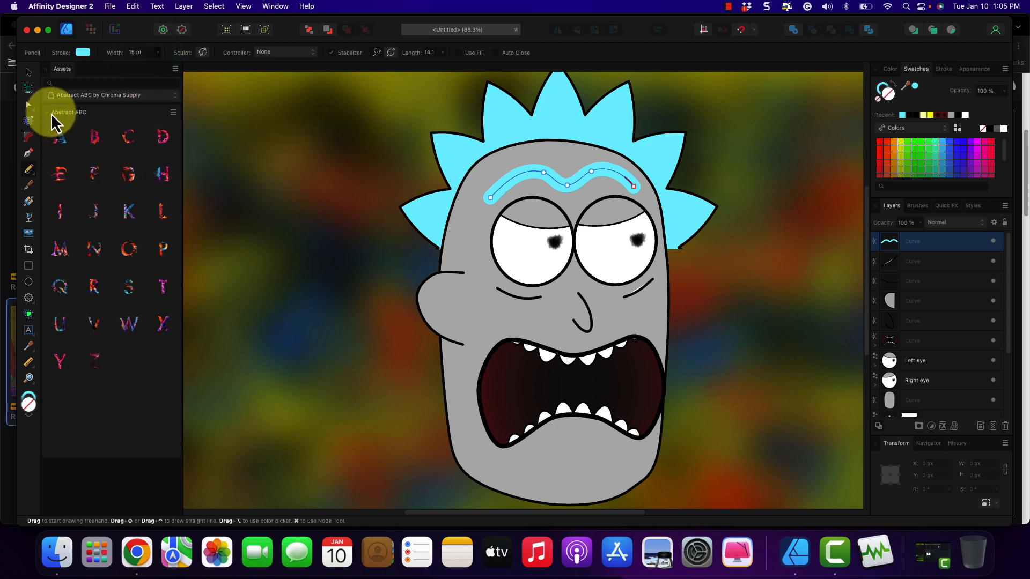
# Draw a separate arched Pen curve with four nodes in the empty background beside the head.
pyautogui.click(29, 74)
pyautogui.click(481, 154)
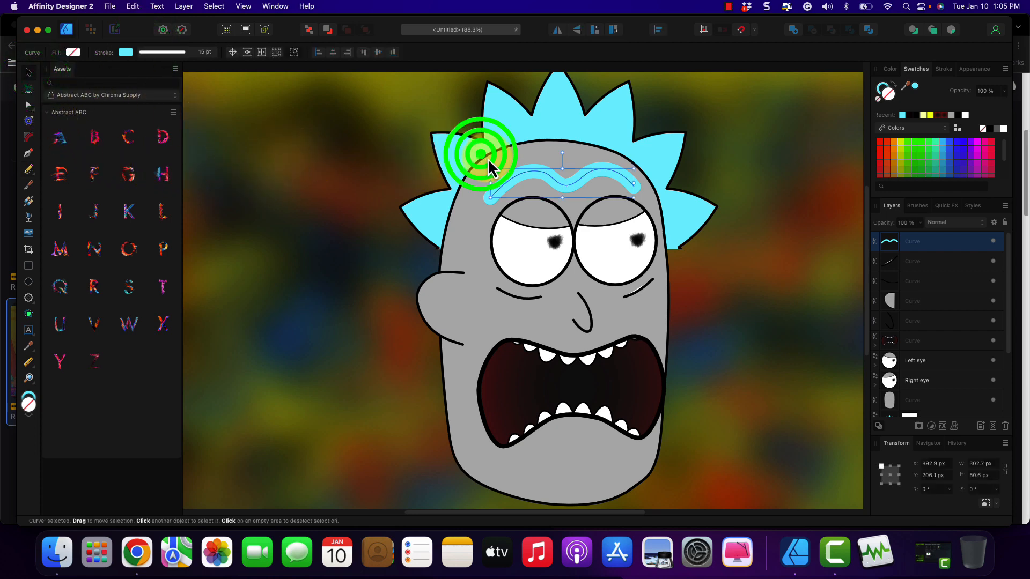
pyautogui.click(499, 159)
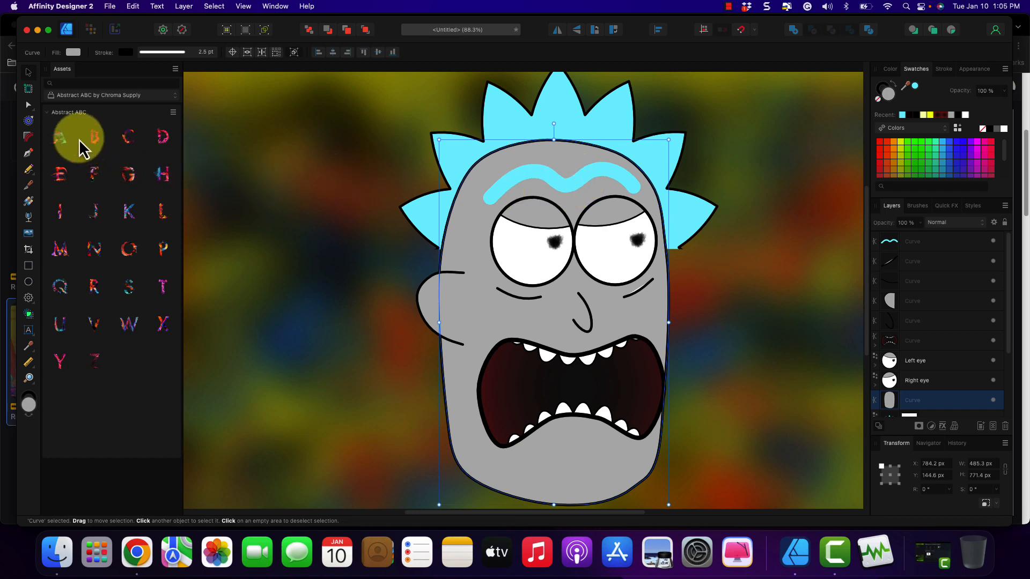
pyautogui.click(29, 154)
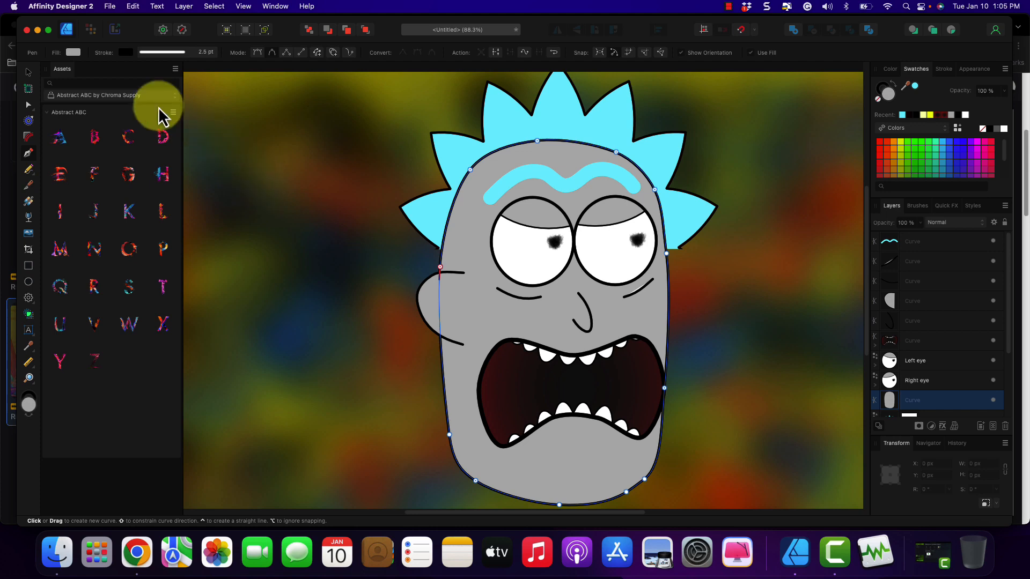
pyautogui.click(217, 225)
pyautogui.click(274, 194)
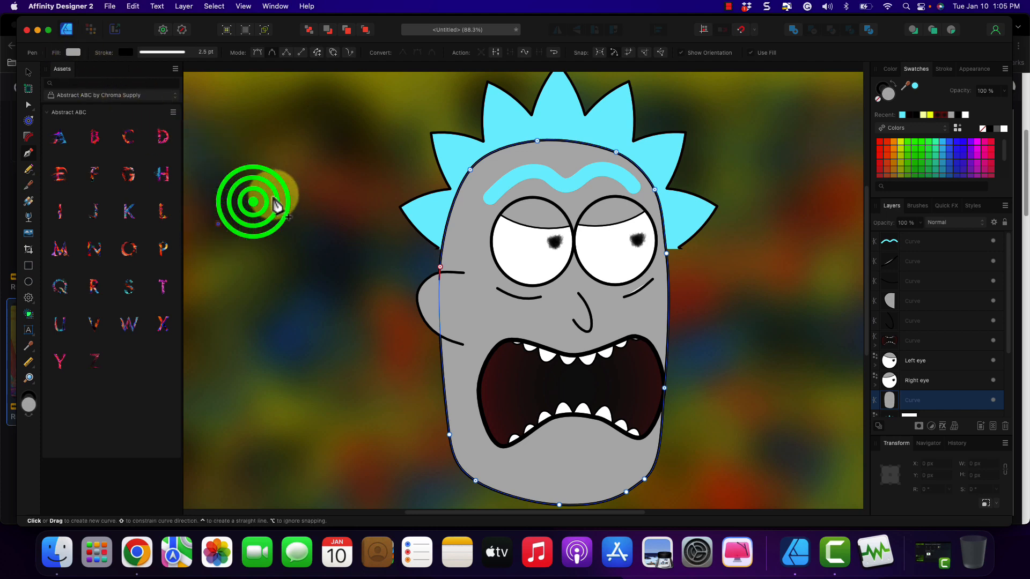
pyautogui.click(327, 200)
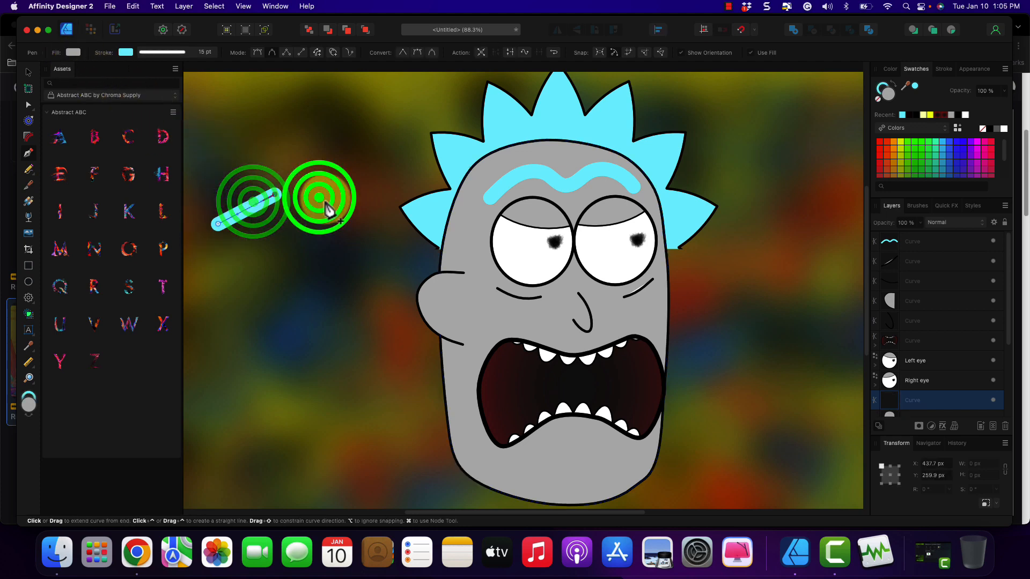
pyautogui.click(370, 219)
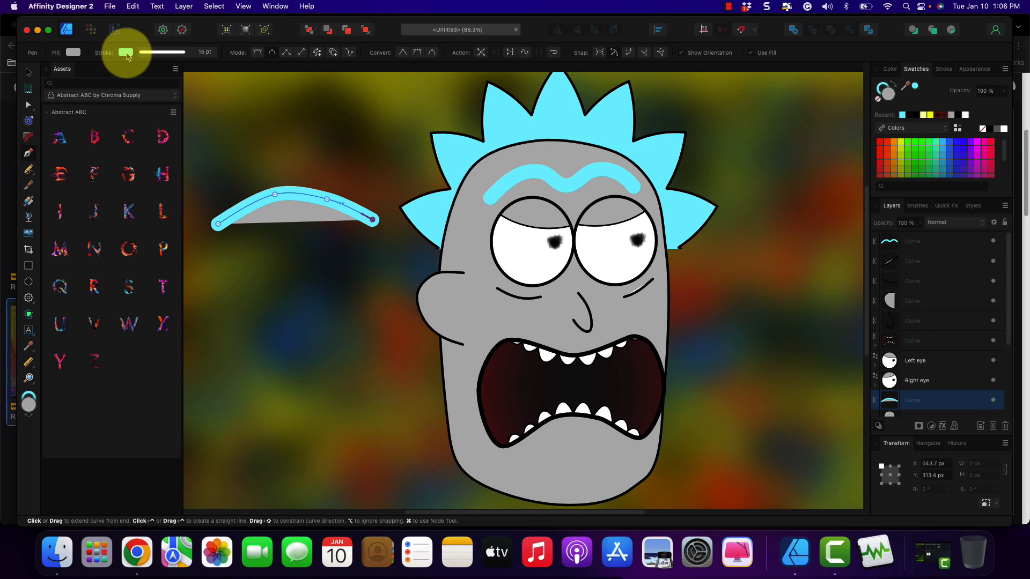
# Select the arched test curve beside the head and delete it.
pyautogui.click(30, 74)
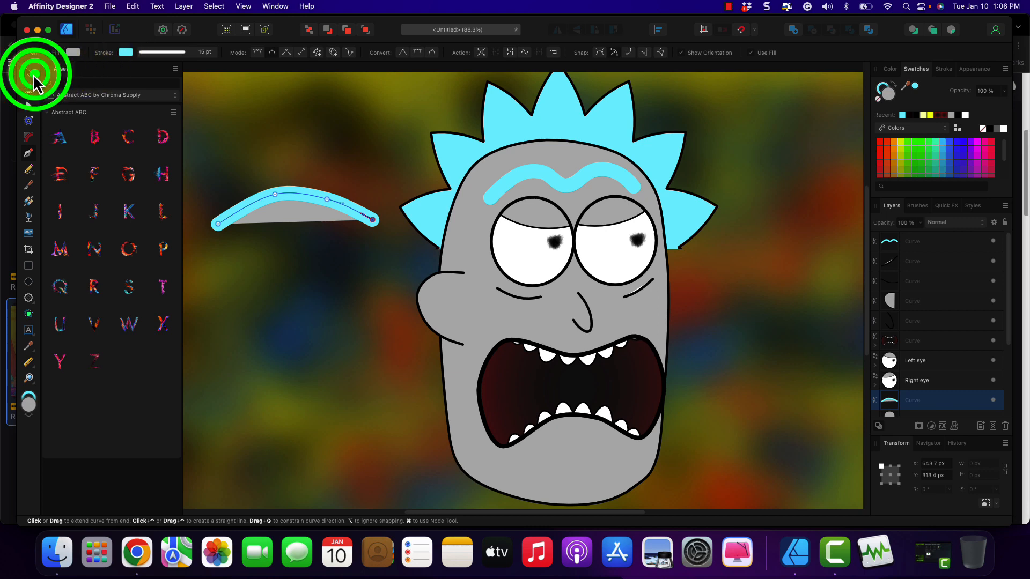
pyautogui.click(307, 195)
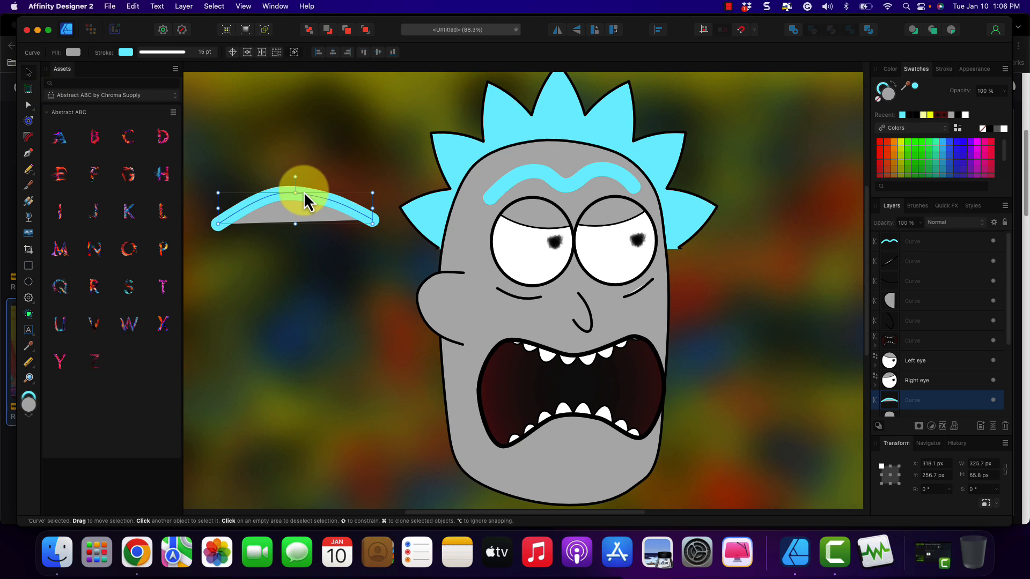
pyautogui.press('x')
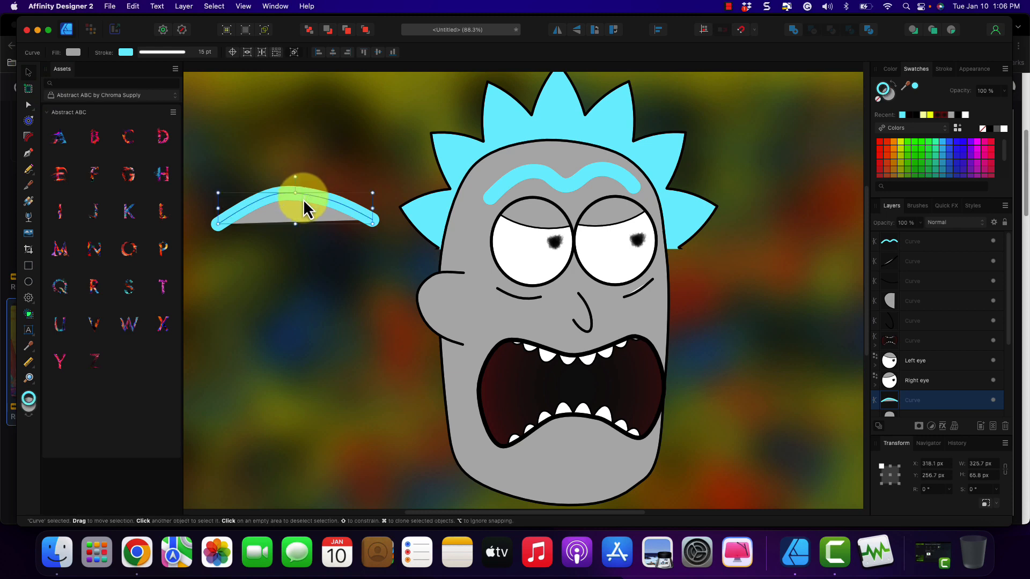
pyautogui.rightClick(929, 401)
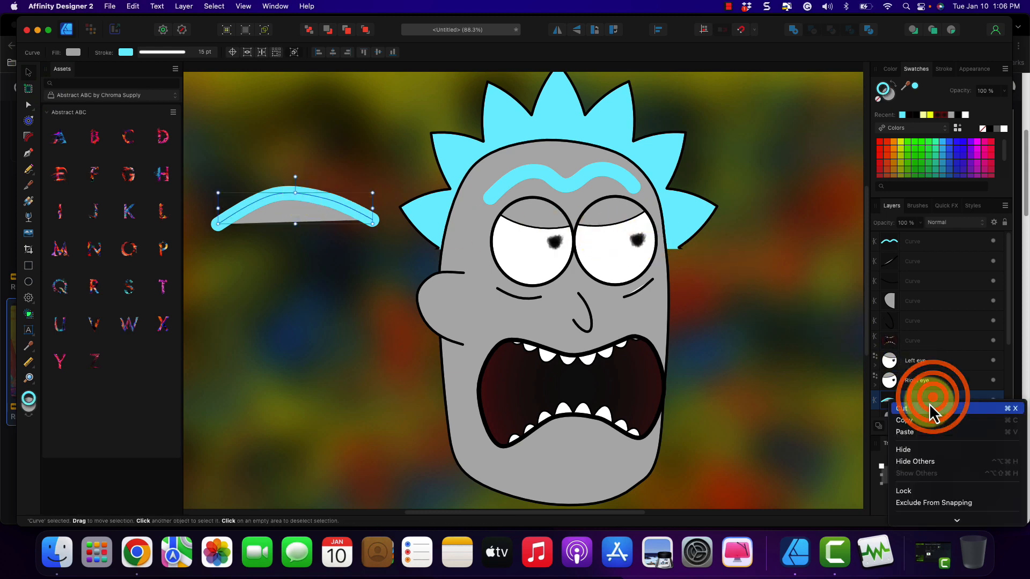
pyautogui.scroll(-5, 932, 494)
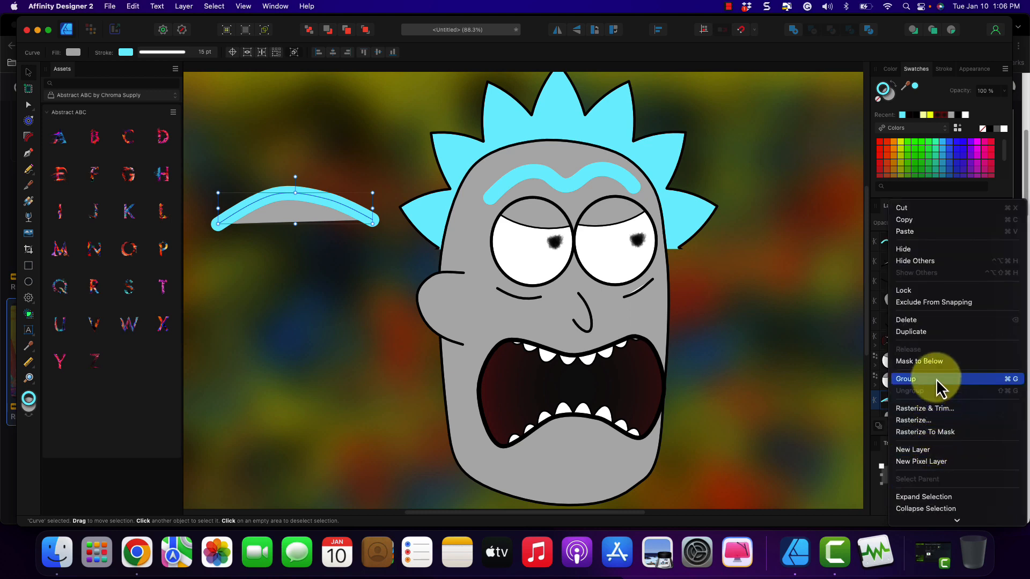
pyautogui.click(928, 320)
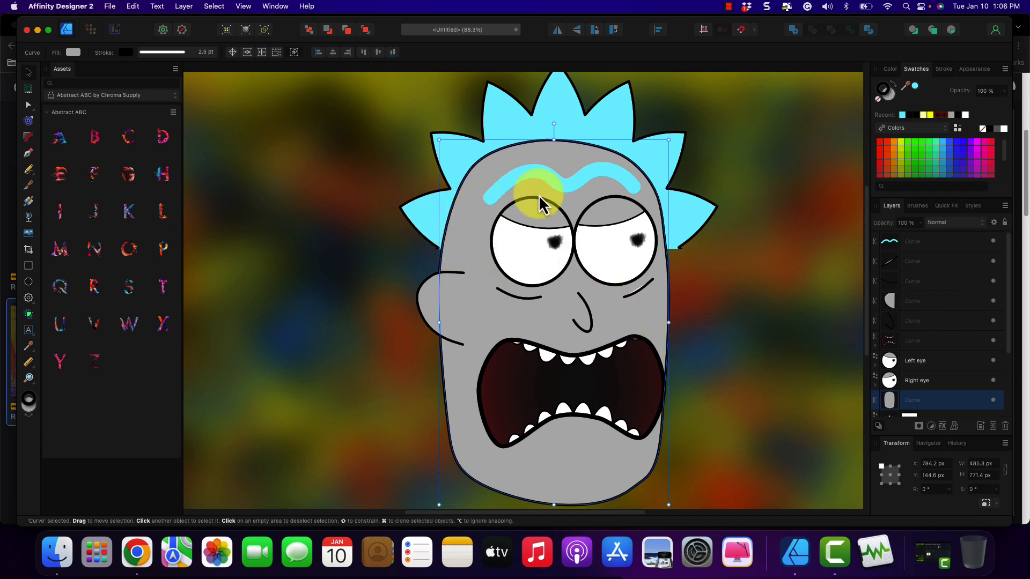
# Select the light blue unibrow and stretch it slightly to a width of about 305 px.
pyautogui.click(535, 178)
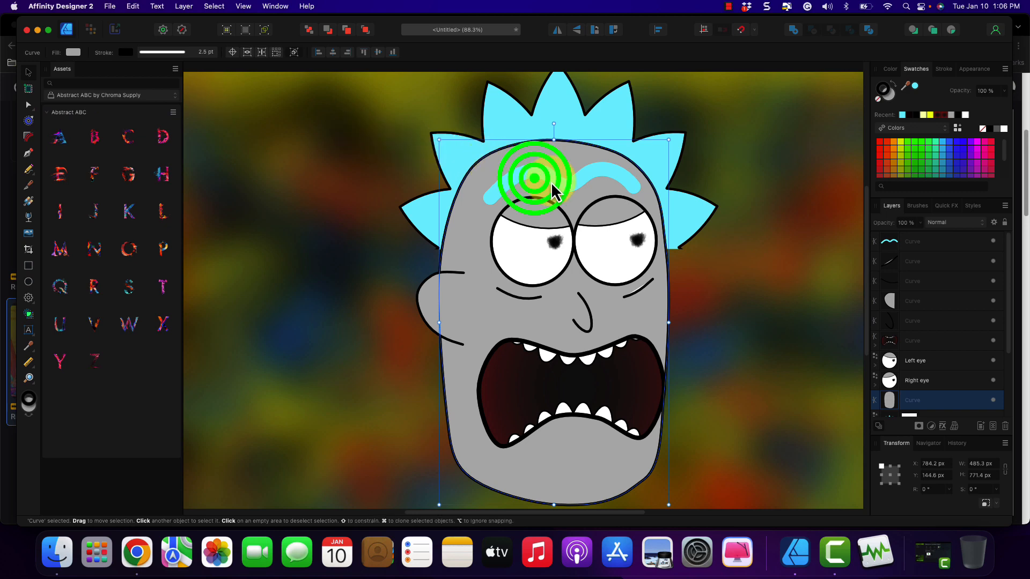
pyautogui.click(555, 189)
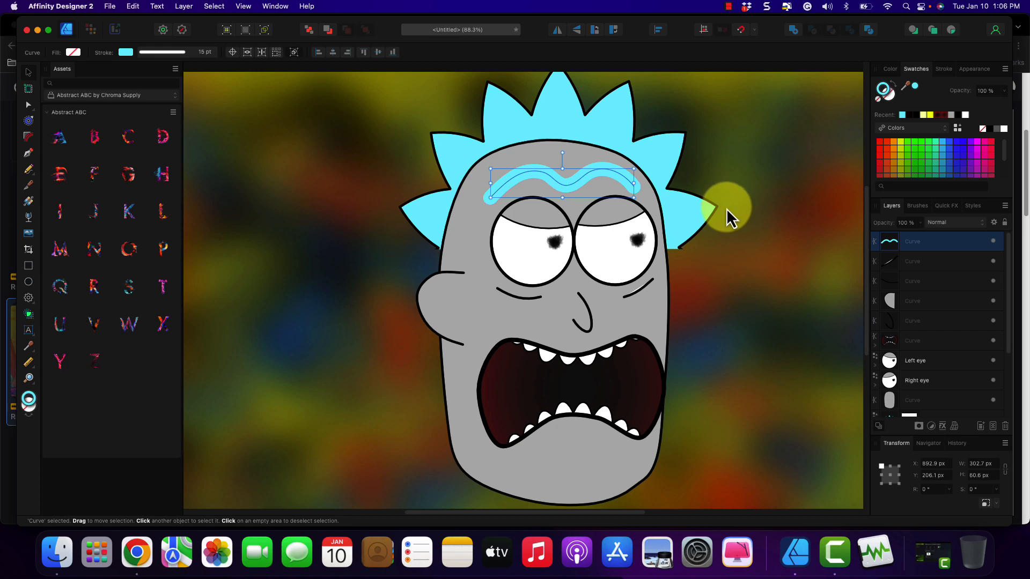
pyautogui.moveTo(633, 197)
pyautogui.mouseDown()
pyautogui.moveTo(650, 201)
pyautogui.moveTo(634, 199)
pyautogui.mouseUp()
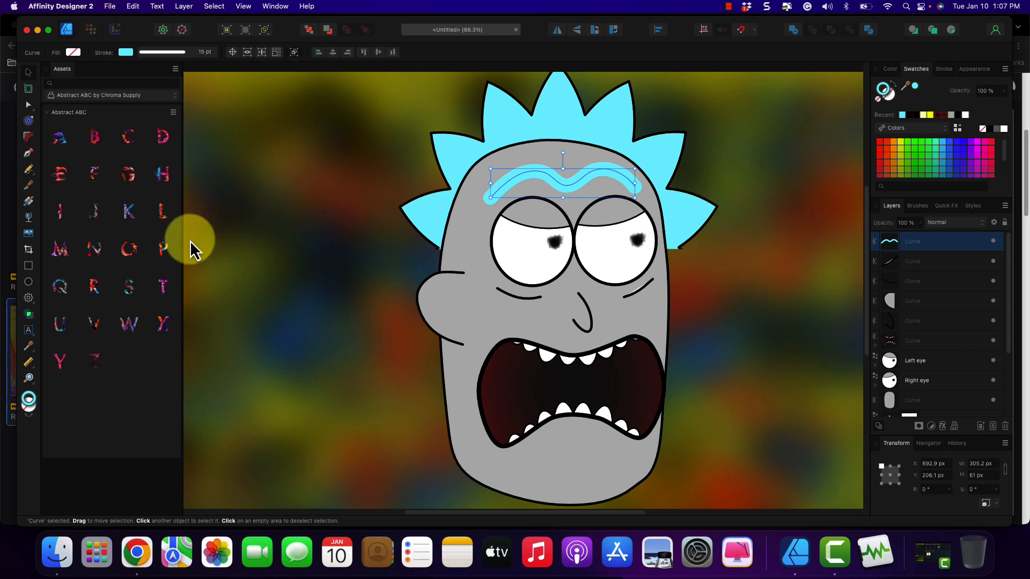
# Try the Corner tool on the unibrow's middle and end nodes.
pyautogui.click(34, 146)
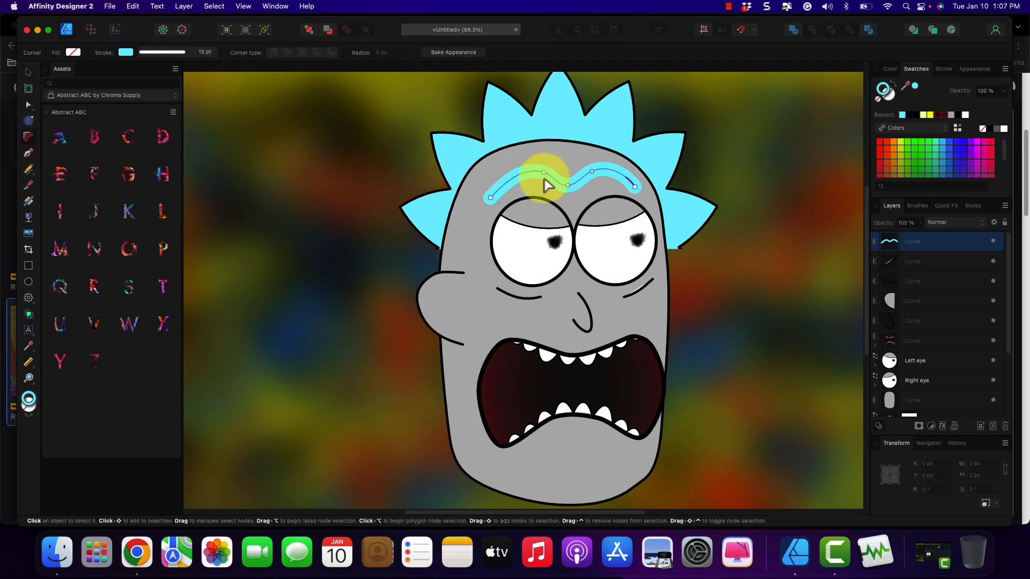
pyautogui.moveTo(553, 178); pyautogui.dragTo(577, 201)
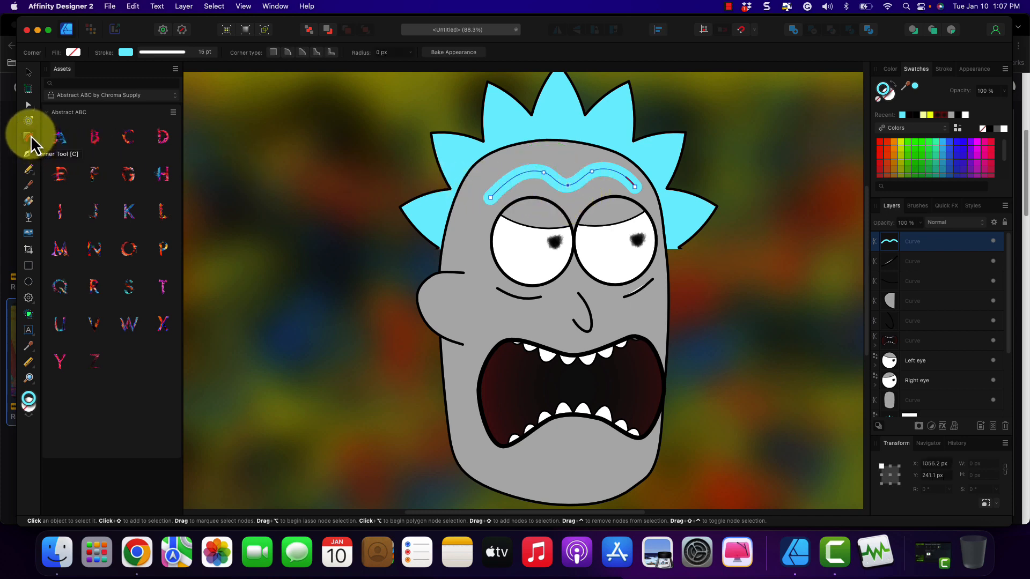
pyautogui.click(491, 197)
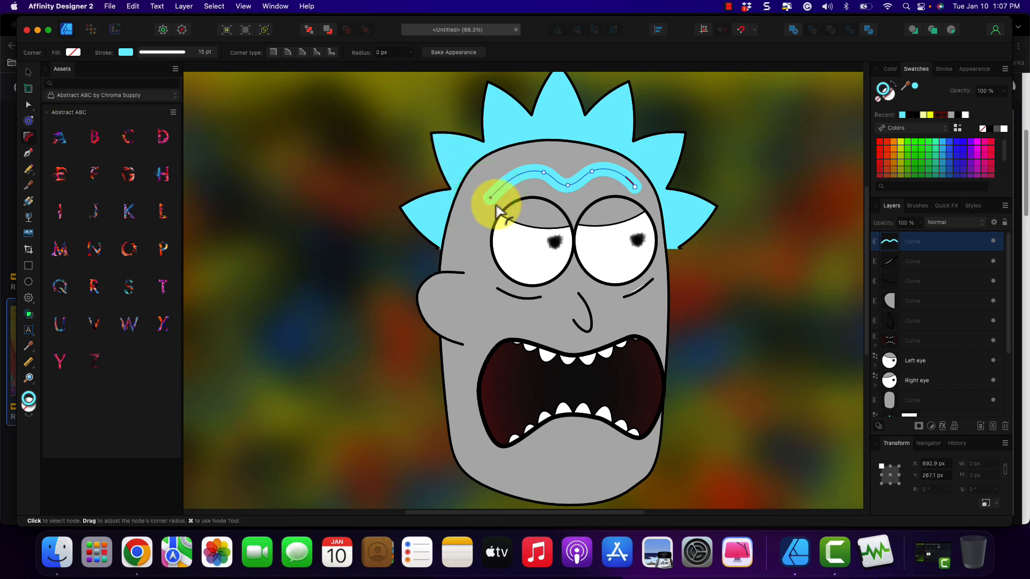
pyautogui.click(533, 176)
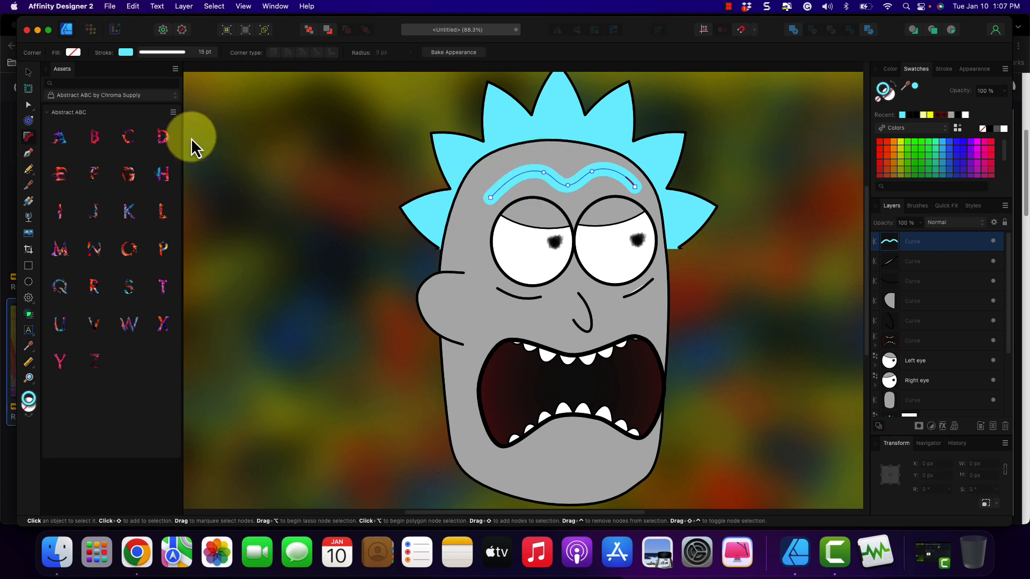
# Delete the light blue unibrow curve from the forehead.
pyautogui.click(29, 72)
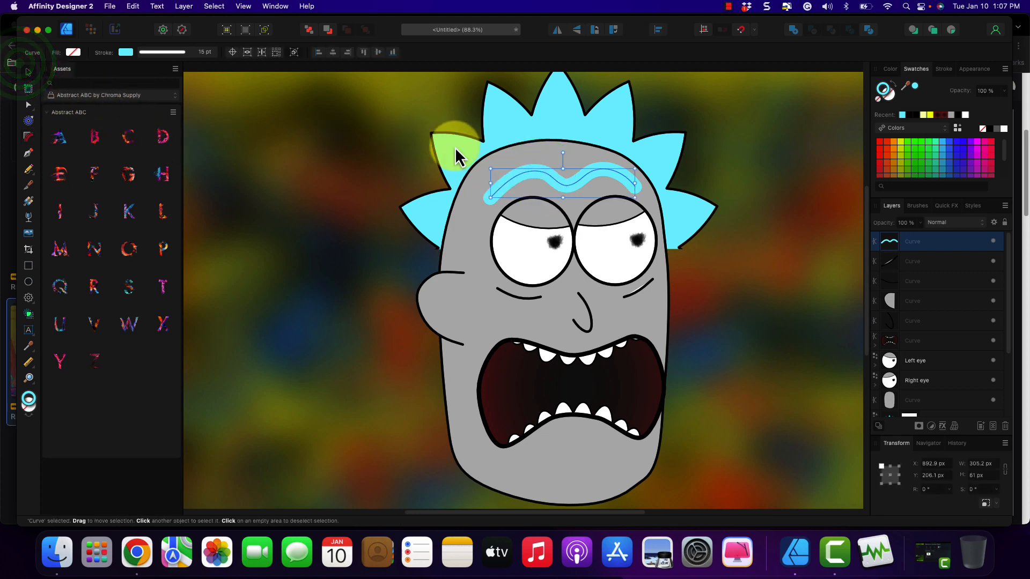
pyautogui.rightClick(946, 241)
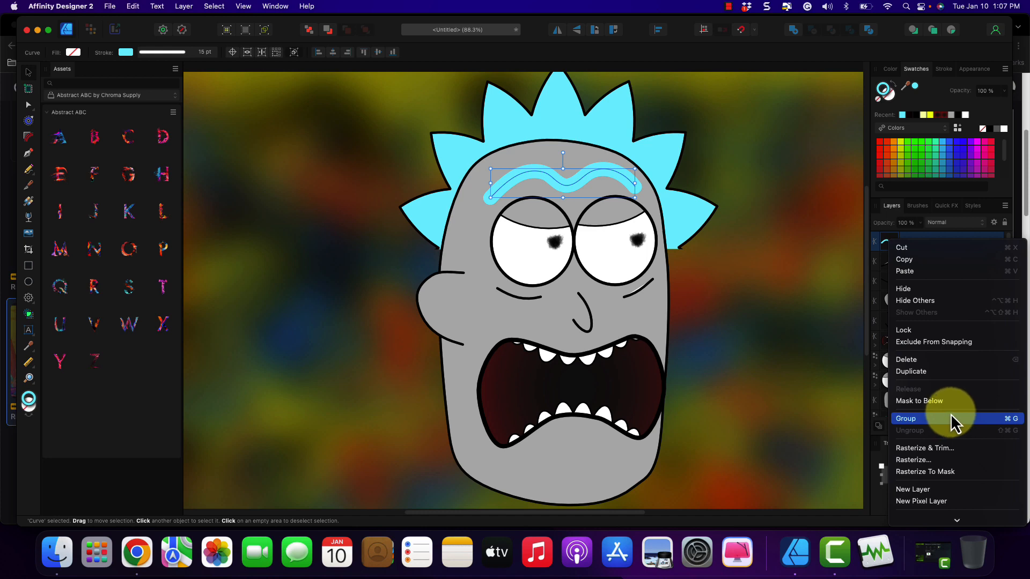
pyautogui.click(928, 362)
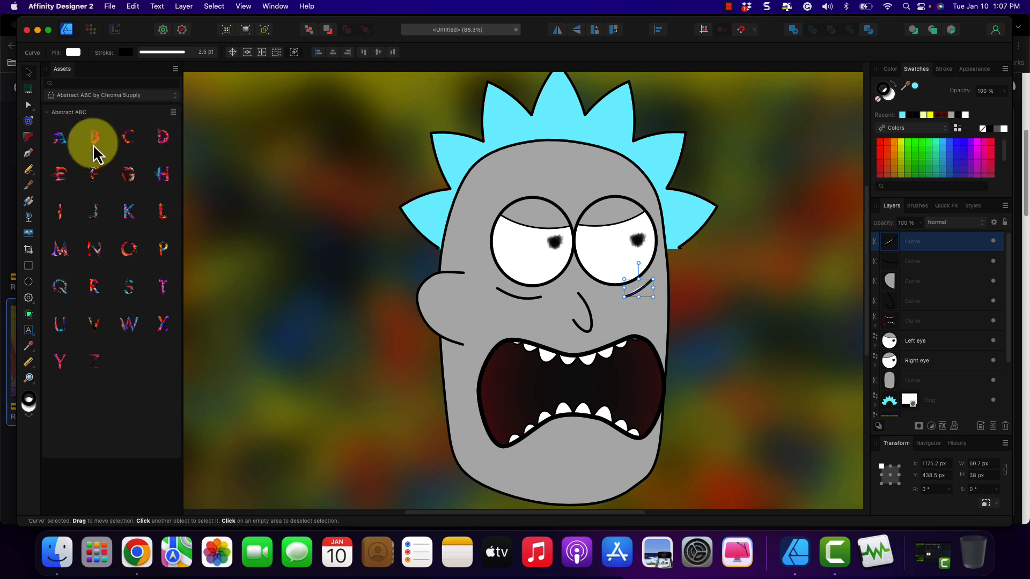
# Start a new Pen curve in the background beside the head with a short, slightly rising two-node segment.
pyautogui.click(30, 156)
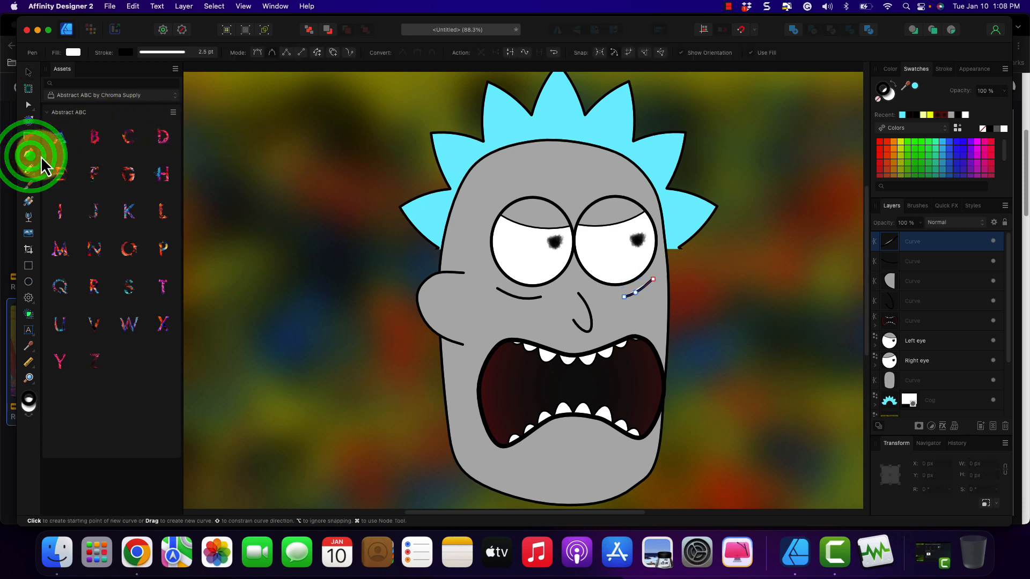
pyautogui.click(206, 160)
pyautogui.click(288, 145)
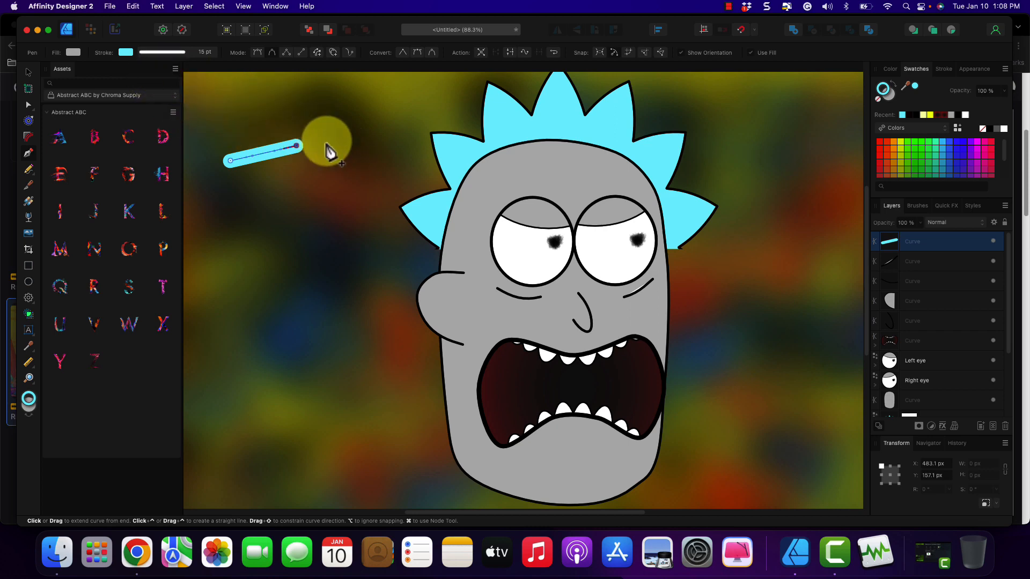
# Extend the Pen curve into an arch, close it at its starting node, and undo back to the two-node segment.
pyautogui.moveTo(358, 155)
pyautogui.mouseDown()
pyautogui.moveTo(349, 161)
pyautogui.moveTo(361, 168)
pyautogui.mouseUp()
pyautogui.click(377, 175)
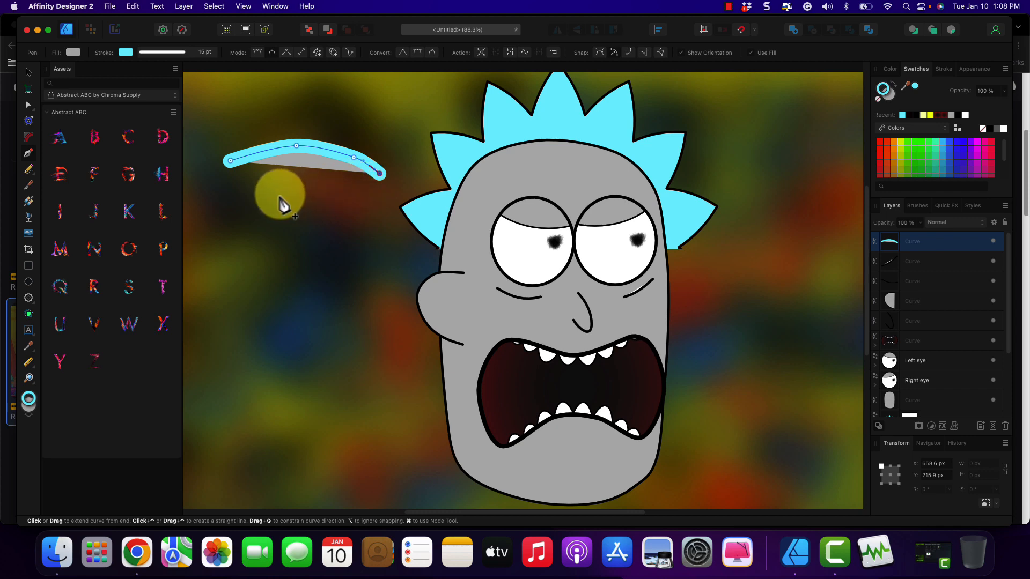
pyautogui.click(230, 162)
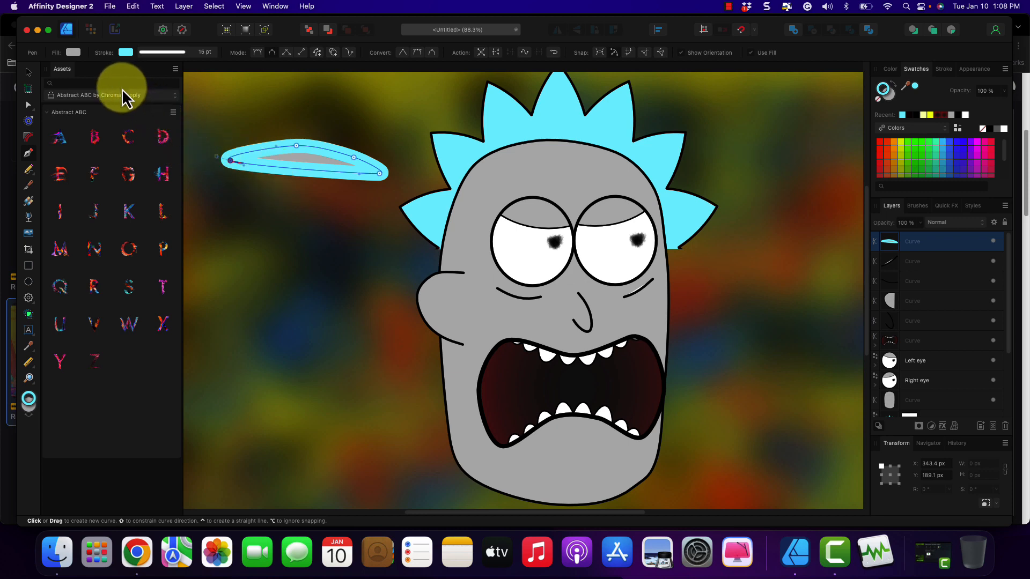
pyautogui.press('super+z')
pyautogui.press('super+z')
pyautogui.press('super+z')
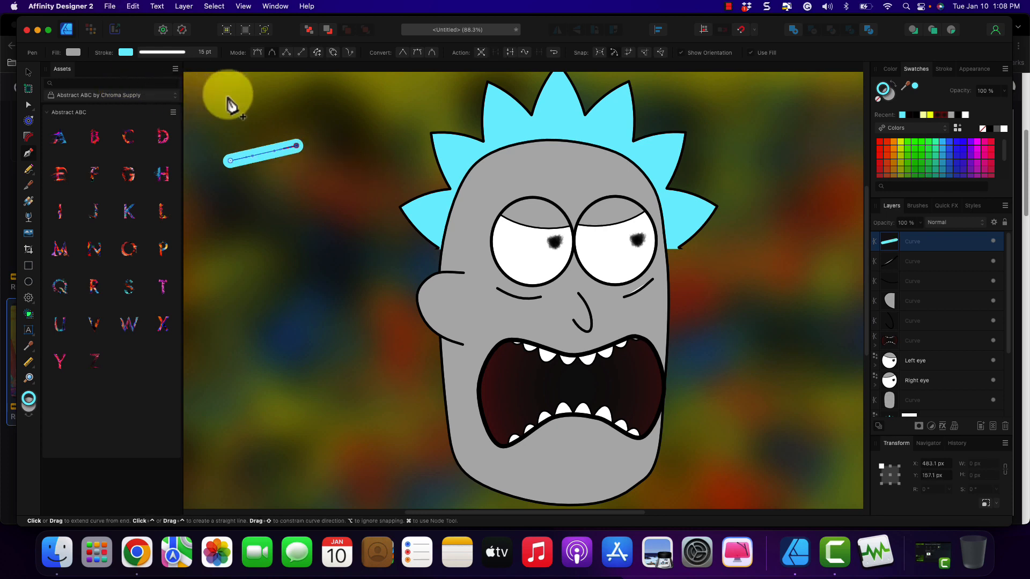
# Extend the Pen curve into the unibrow's wavy upper edge, dipping beside the head, rising onto the forehead and turning down at the end.
pyautogui.click(339, 155)
pyautogui.click(379, 166)
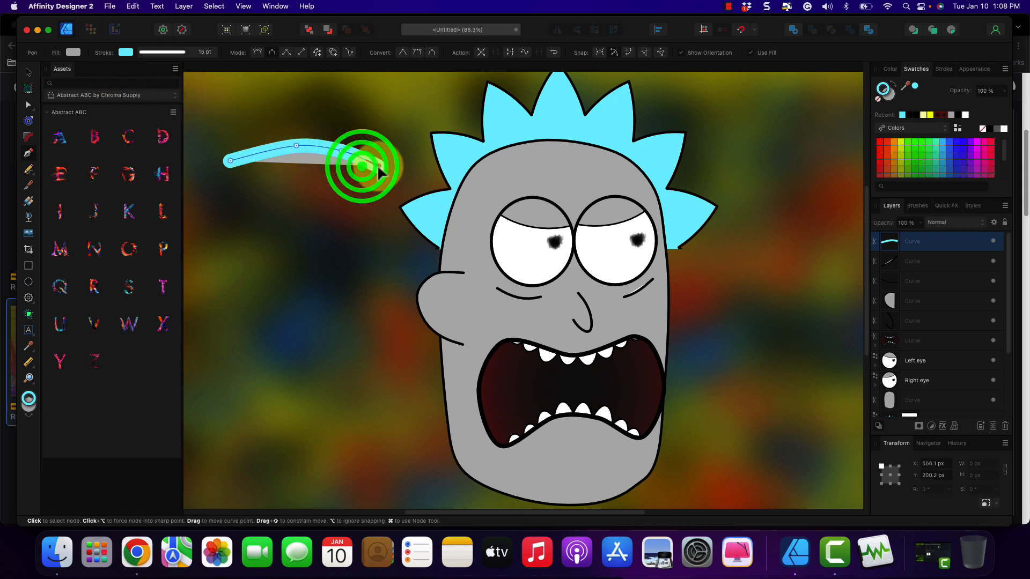
pyautogui.click(403, 188)
pyautogui.click(437, 185)
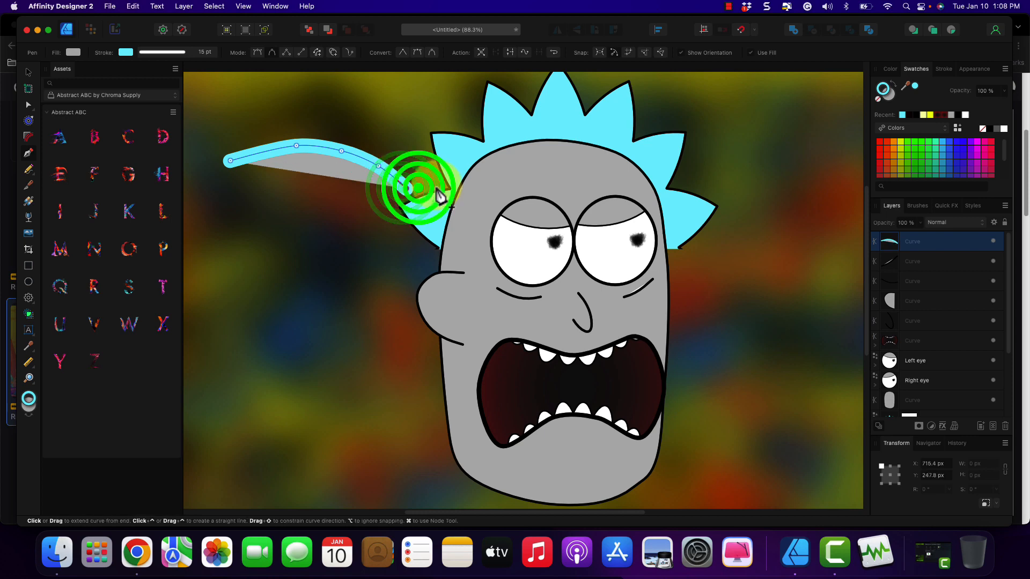
pyautogui.click(465, 172)
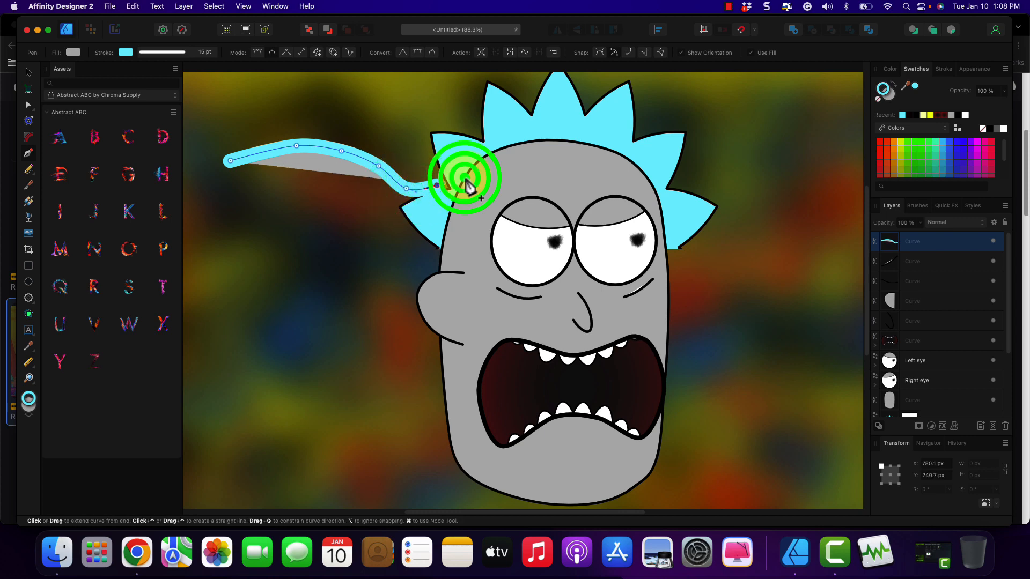
pyautogui.click(492, 156)
pyautogui.click(508, 172)
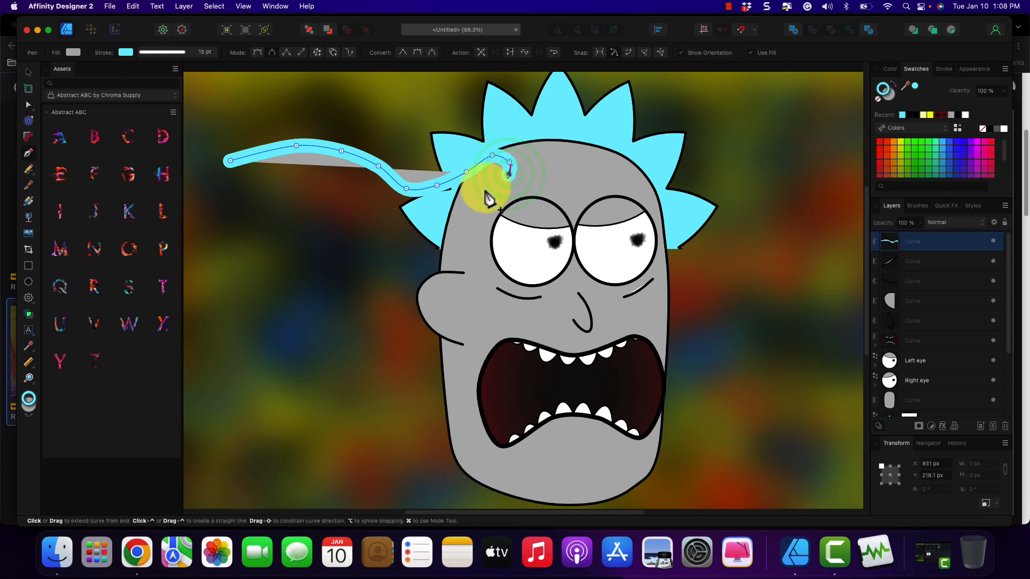
# Trace the unibrow's lower edge back parallel to the upper one and close the curve at its starting node.
pyautogui.click(479, 187)
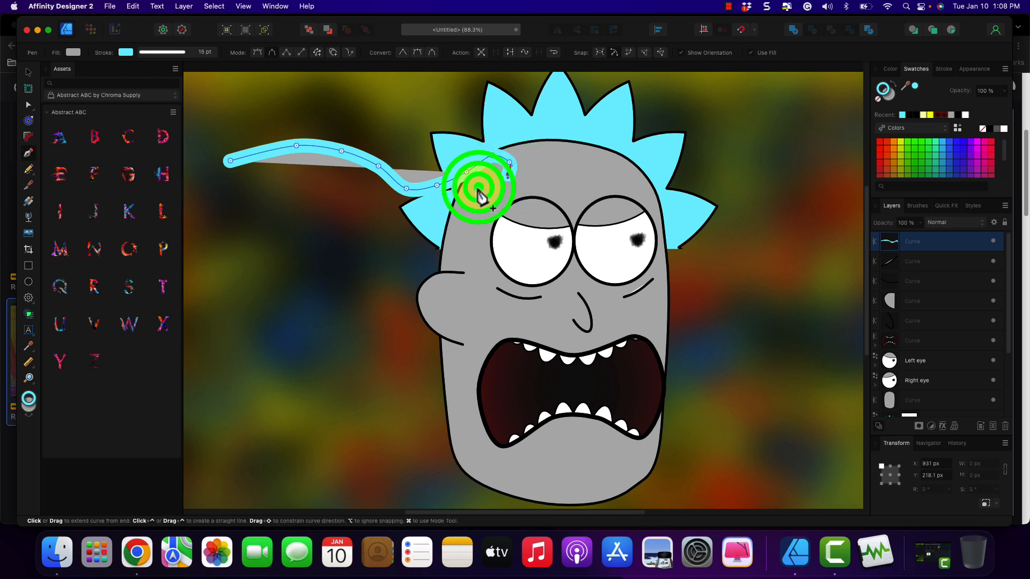
pyautogui.click(451, 200)
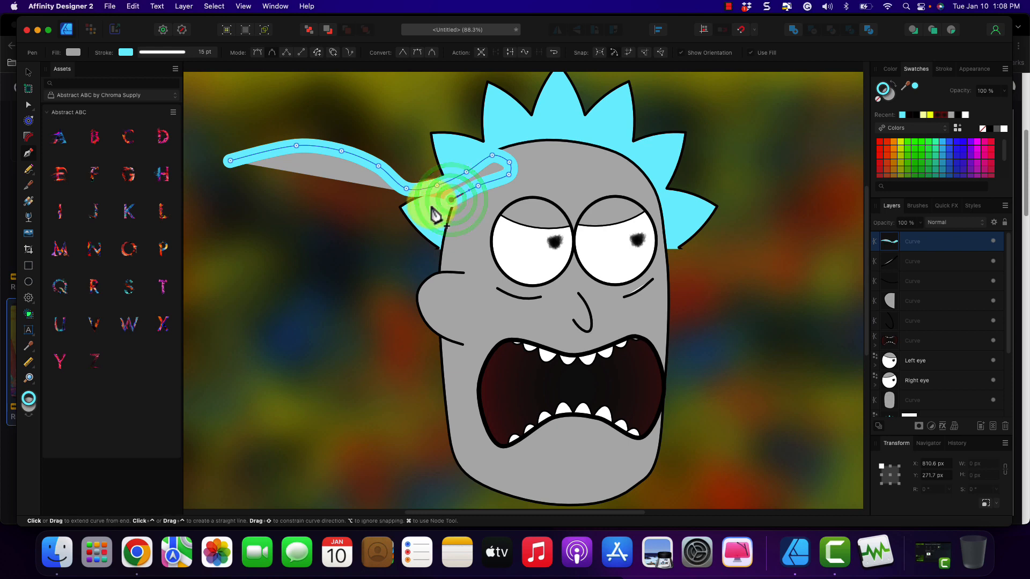
pyautogui.click(411, 208)
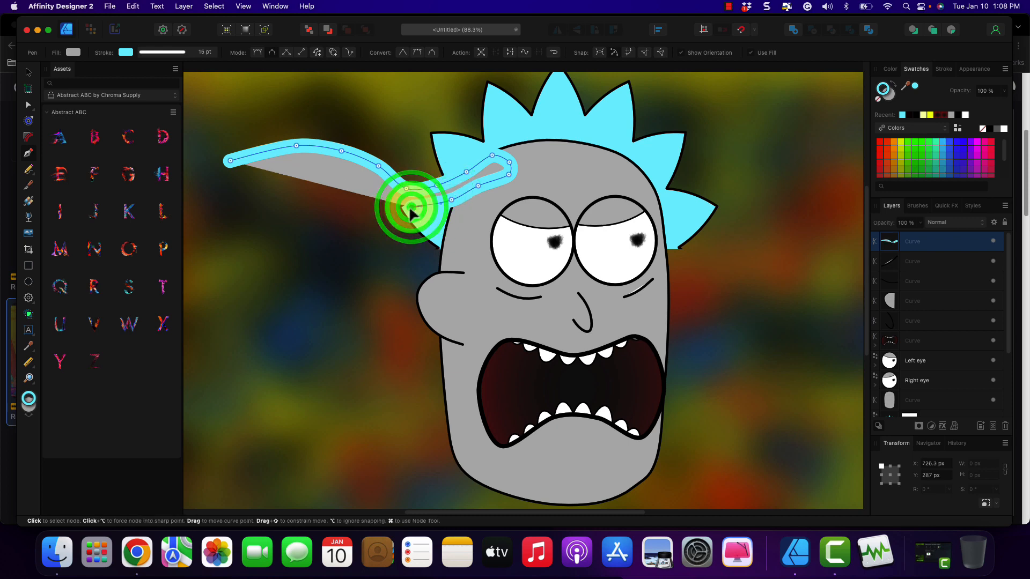
pyautogui.click(377, 190)
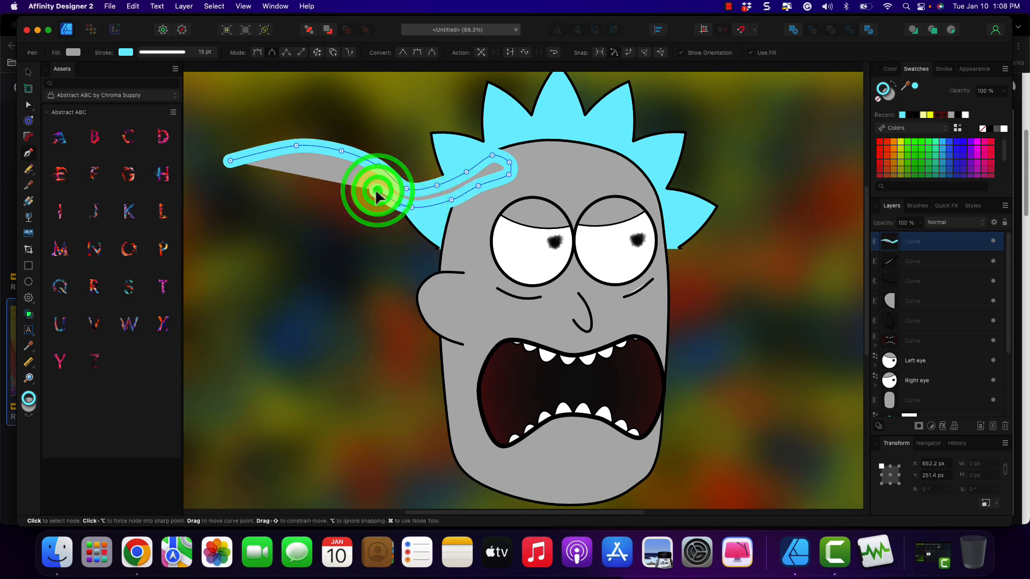
pyautogui.click(340, 173)
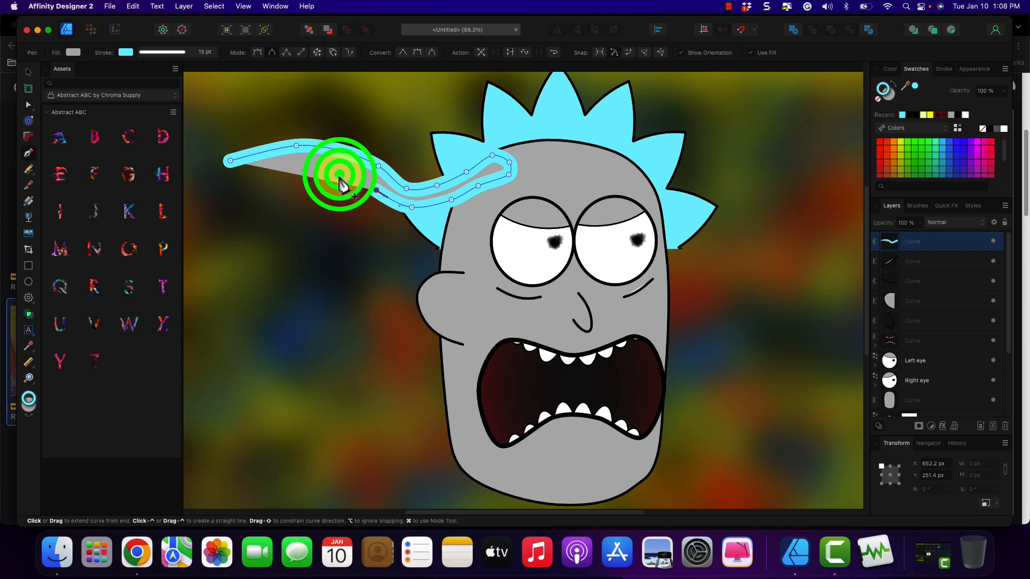
pyautogui.click(290, 162)
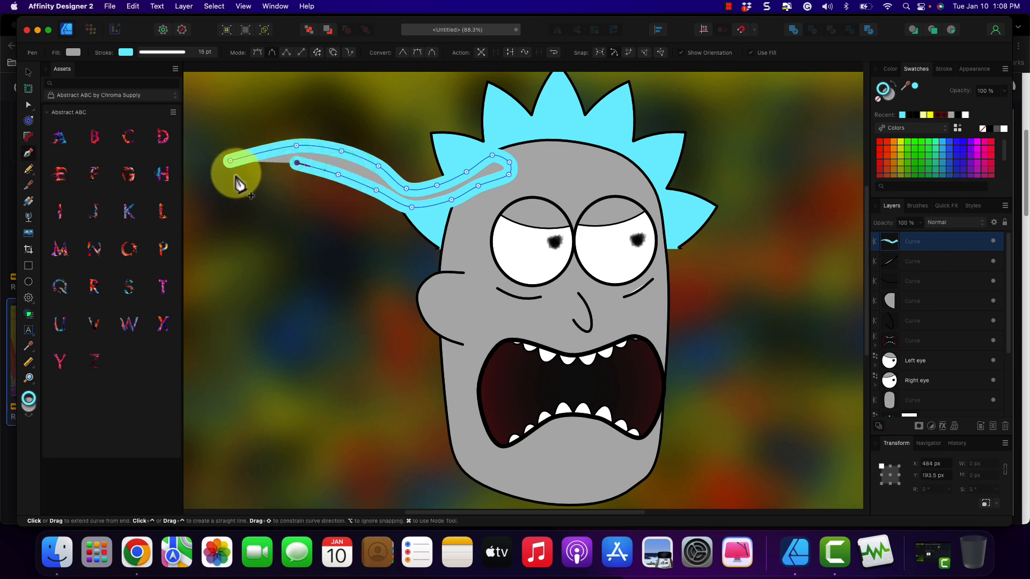
pyautogui.click(232, 177)
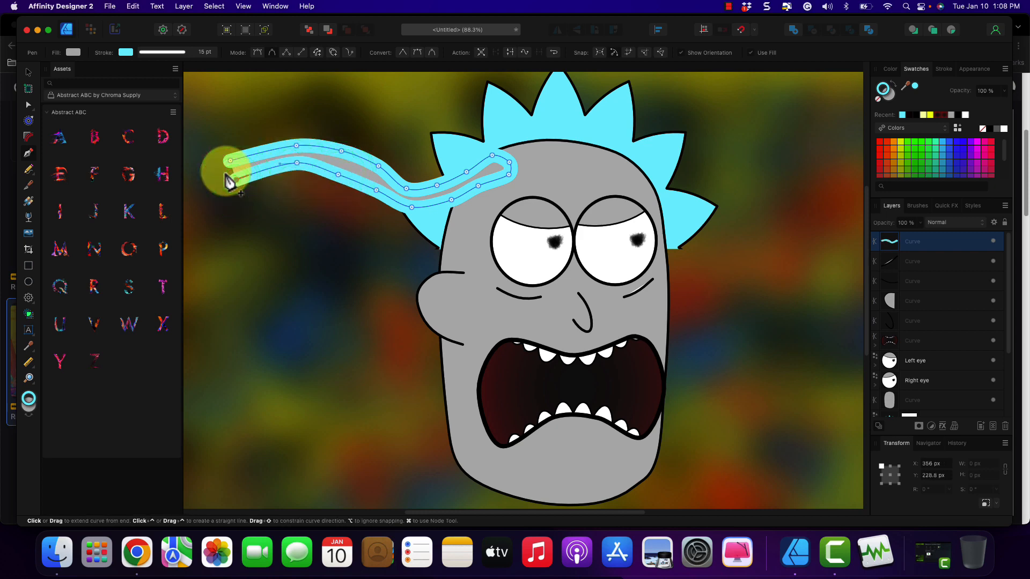
pyautogui.click(223, 174)
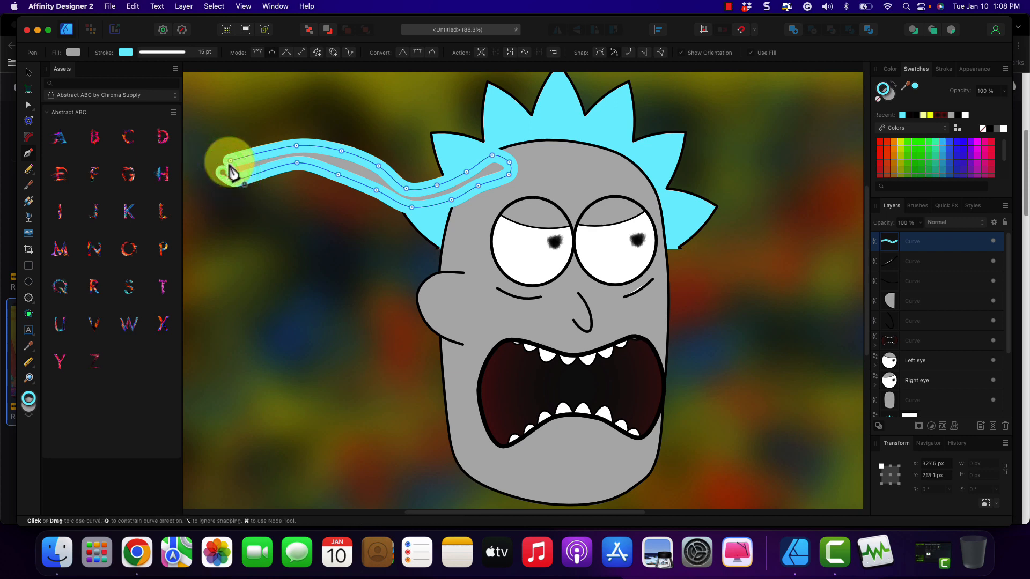
pyautogui.click(230, 163)
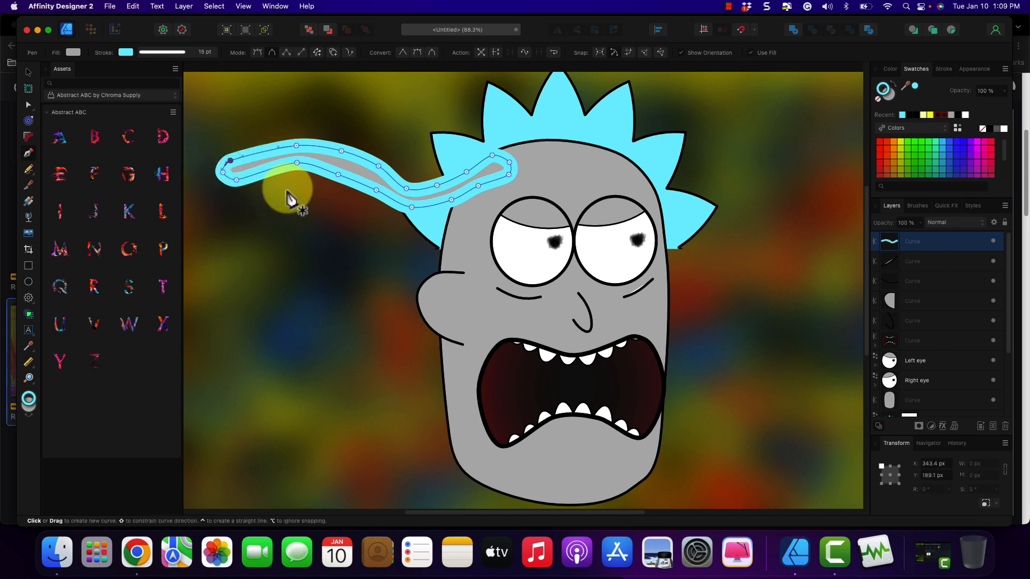
# Give the closed unibrow shape a black stroke with a width of 2.5 pt.
pyautogui.click(124, 53)
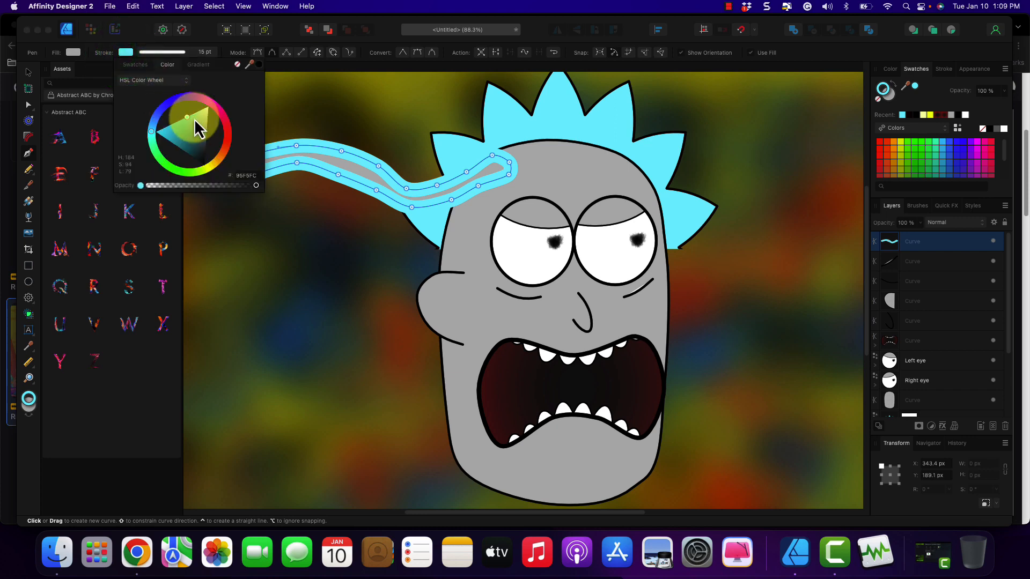
pyautogui.moveTo(196, 122); pyautogui.dragTo(204, 169)
pyautogui.click(172, 51)
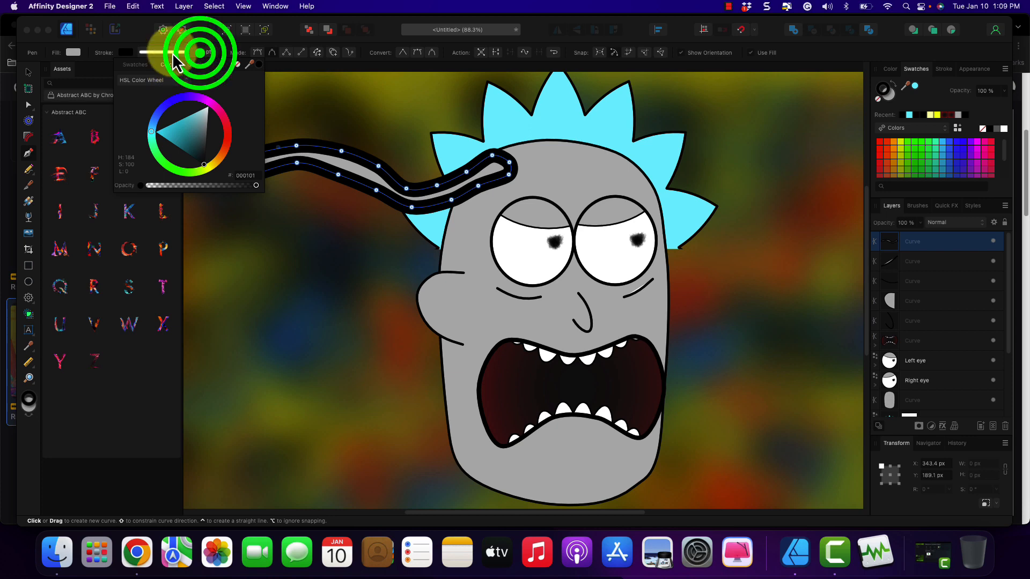
pyautogui.click(170, 87)
pyautogui.moveTo(171, 88); pyautogui.dragTo(157, 86)
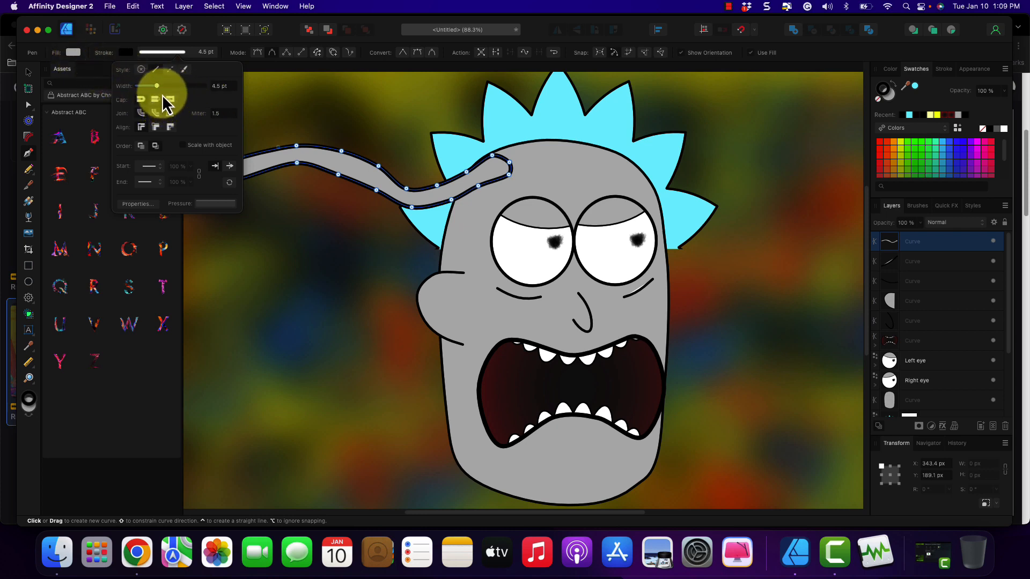
pyautogui.click(215, 87)
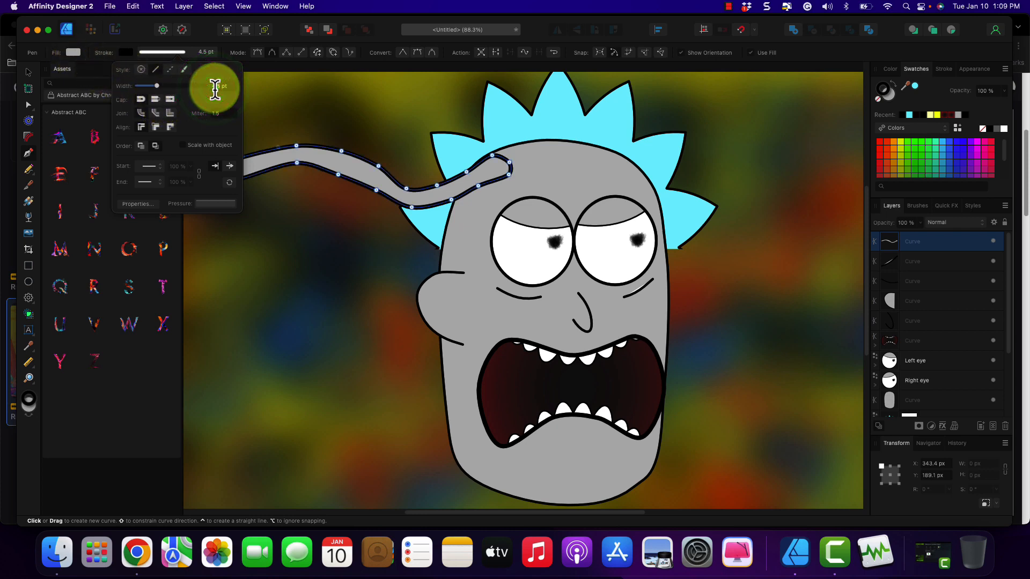
pyautogui.write('6')
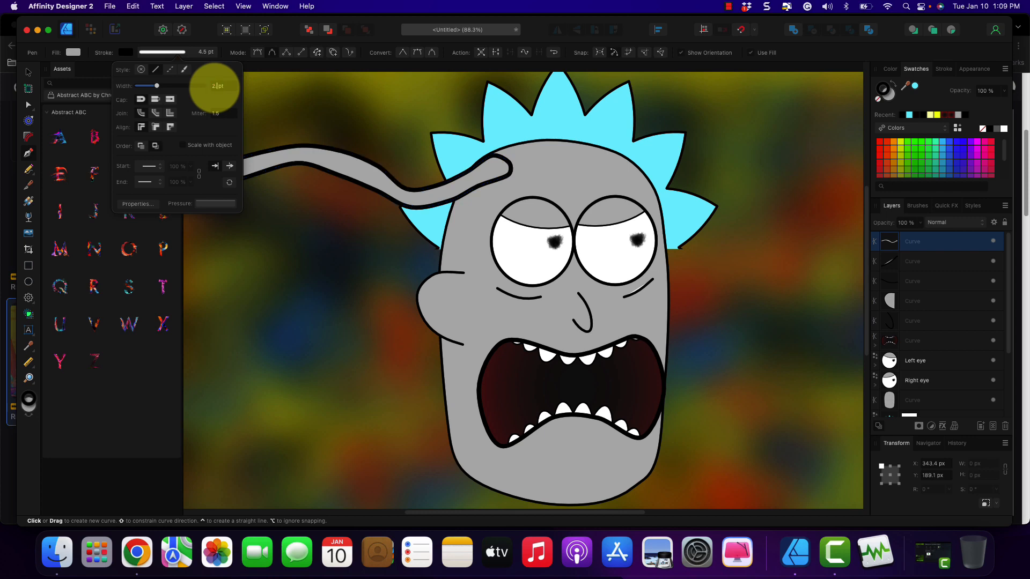
pyautogui.write('.5')
pyautogui.press('Return')
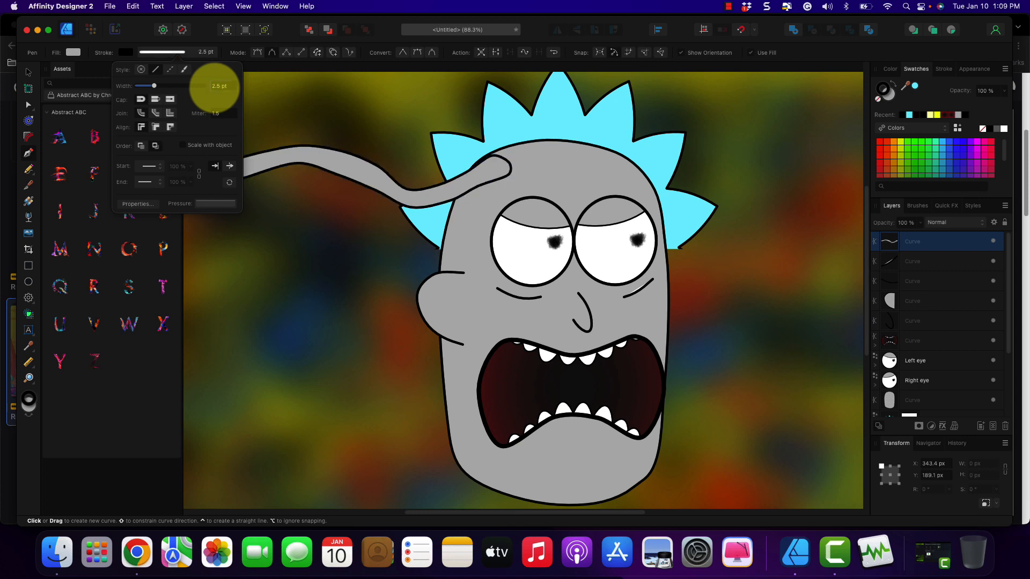
# Fill the unibrow with the light blue sampled from the hair.
pyautogui.click(94, 55)
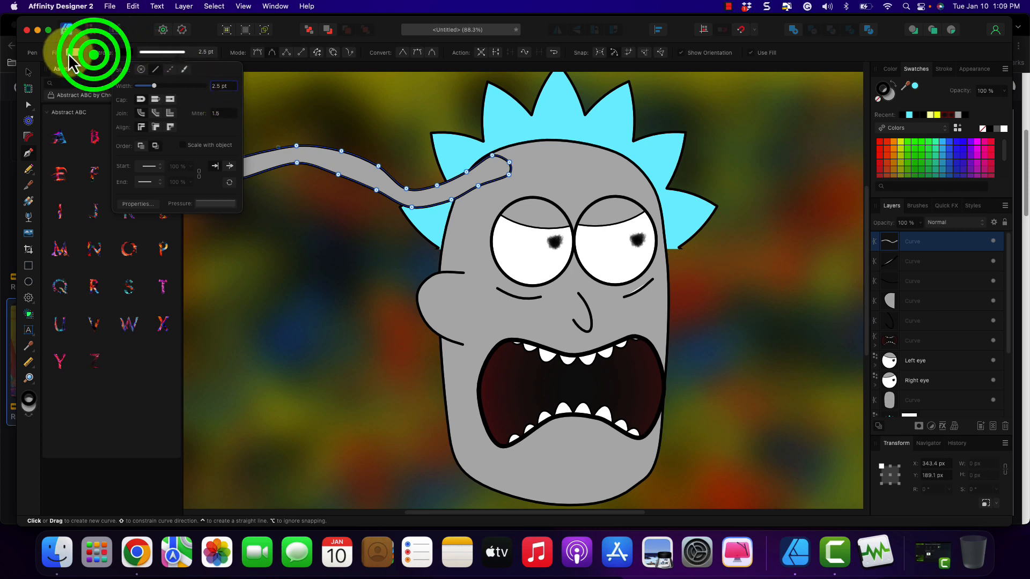
pyautogui.click(70, 54)
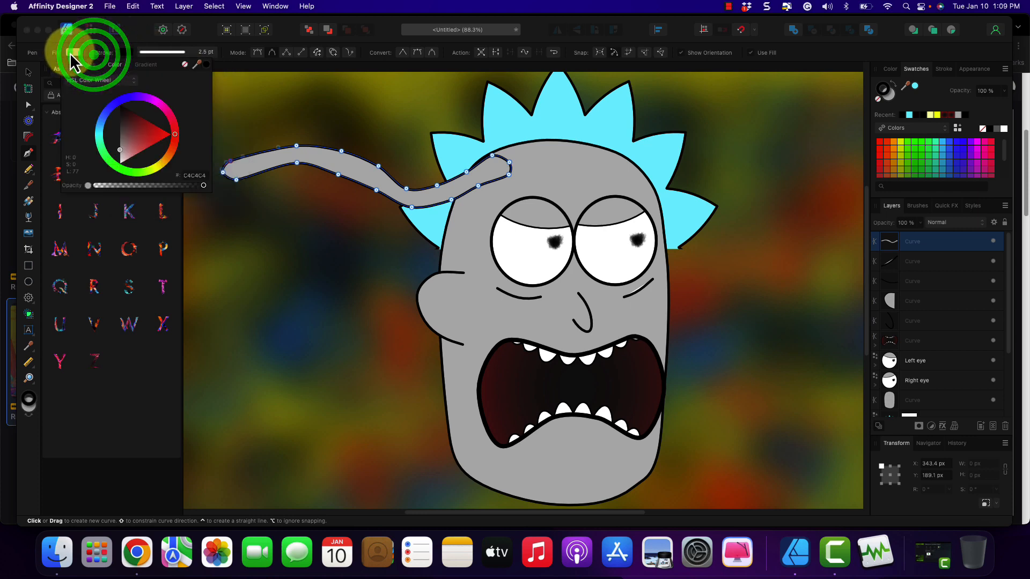
pyautogui.click(197, 69)
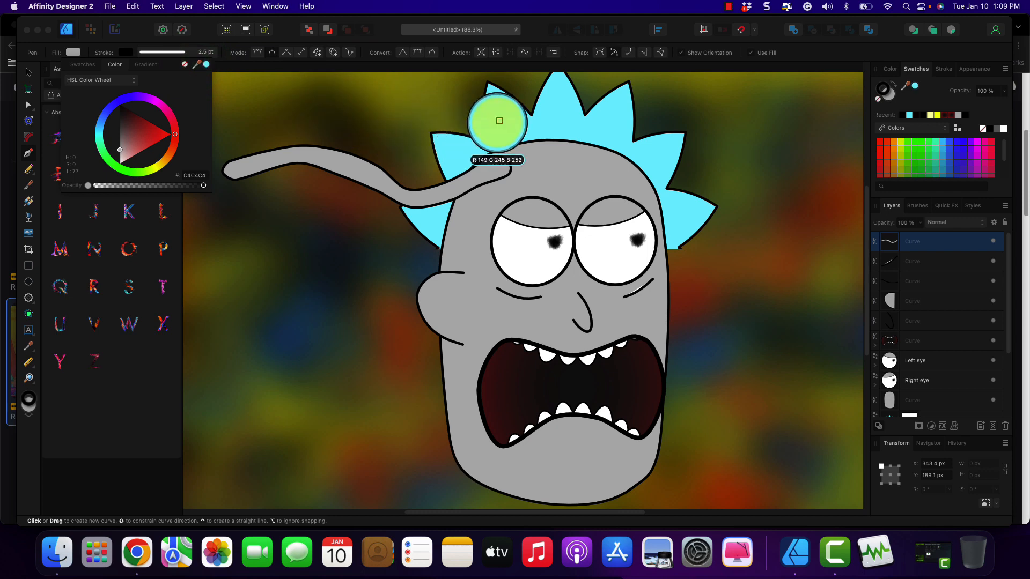
pyautogui.click(498, 121)
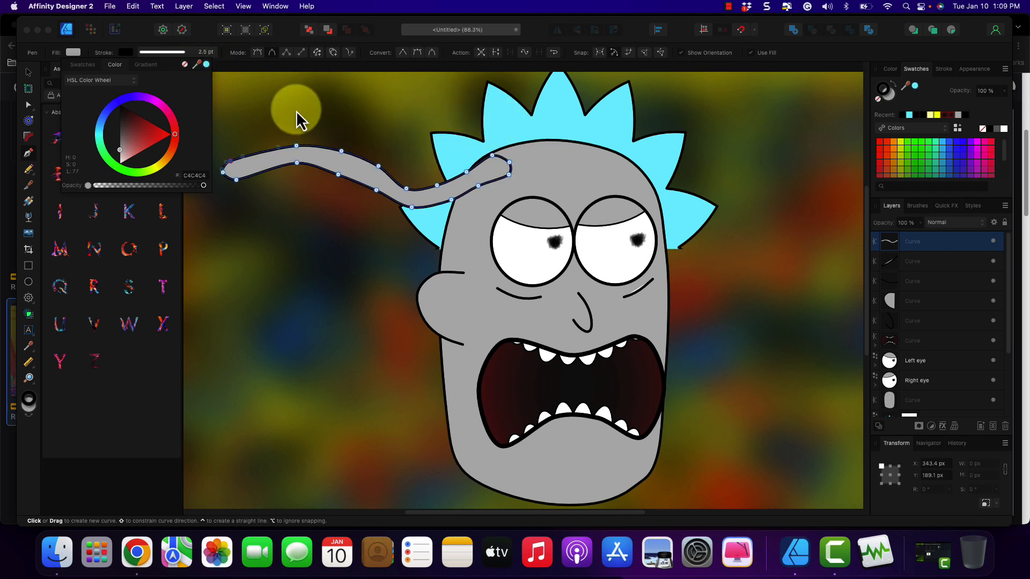
pyautogui.click(208, 66)
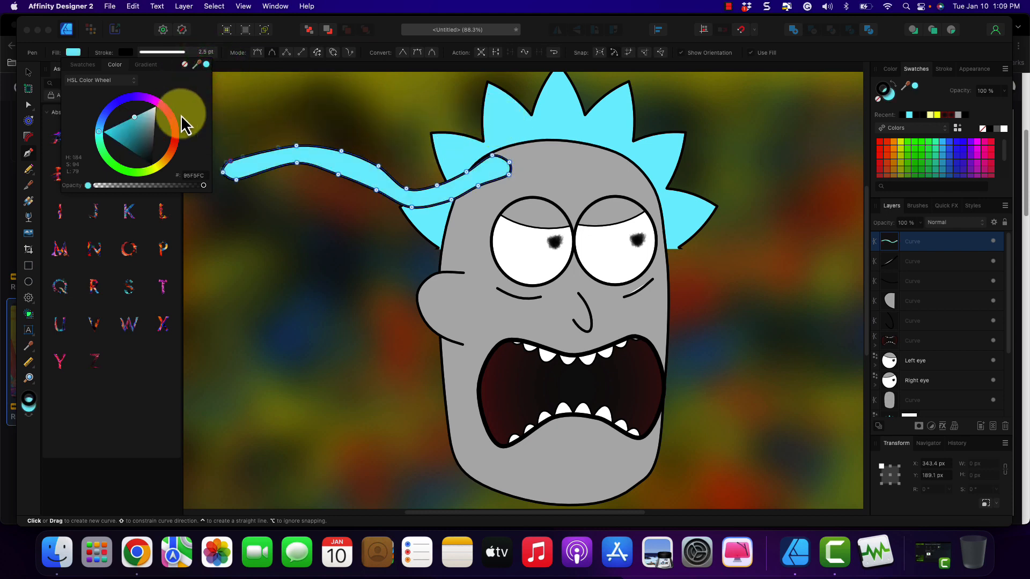
pyautogui.click(108, 40)
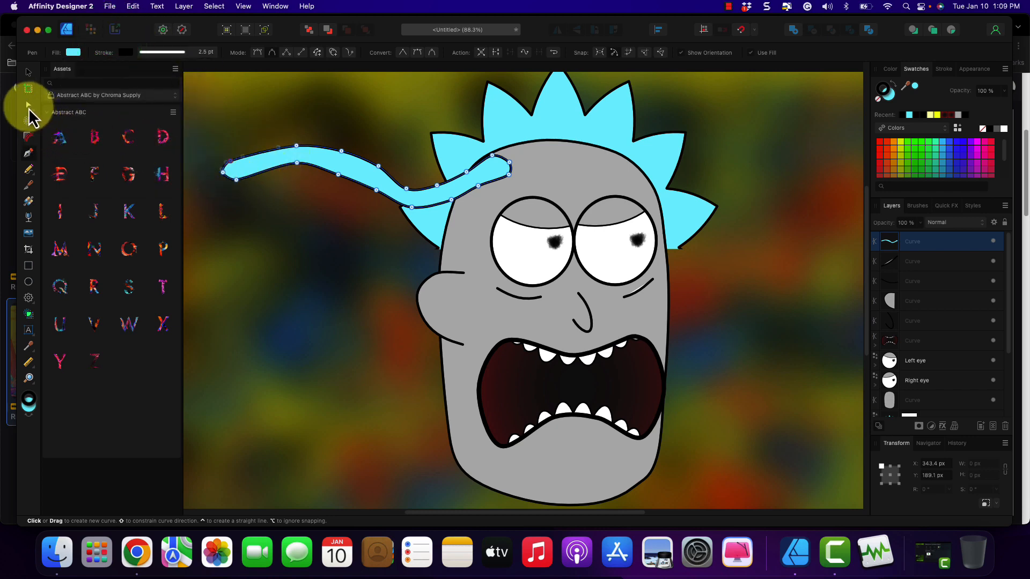
# Raise the nodes along the middle of the unibrow's upper edge with the Node tool to level out its dip.
pyautogui.click(28, 106)
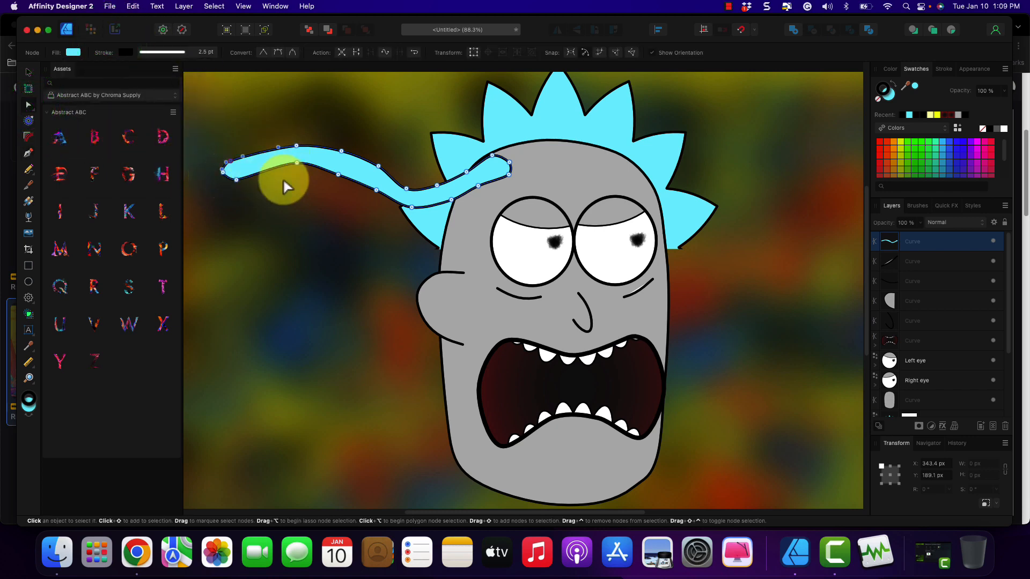
pyautogui.click(405, 188)
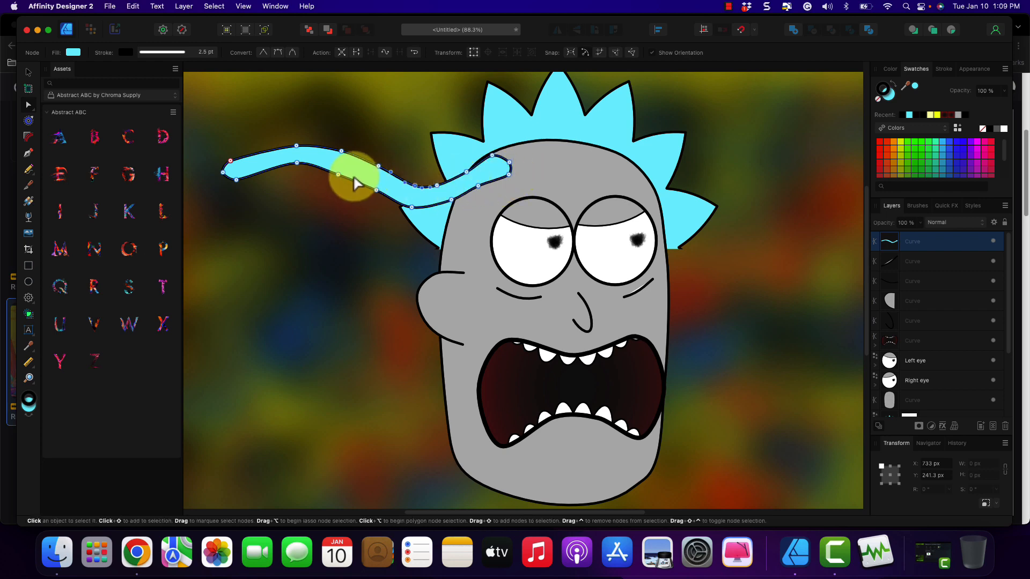
pyautogui.click(27, 73)
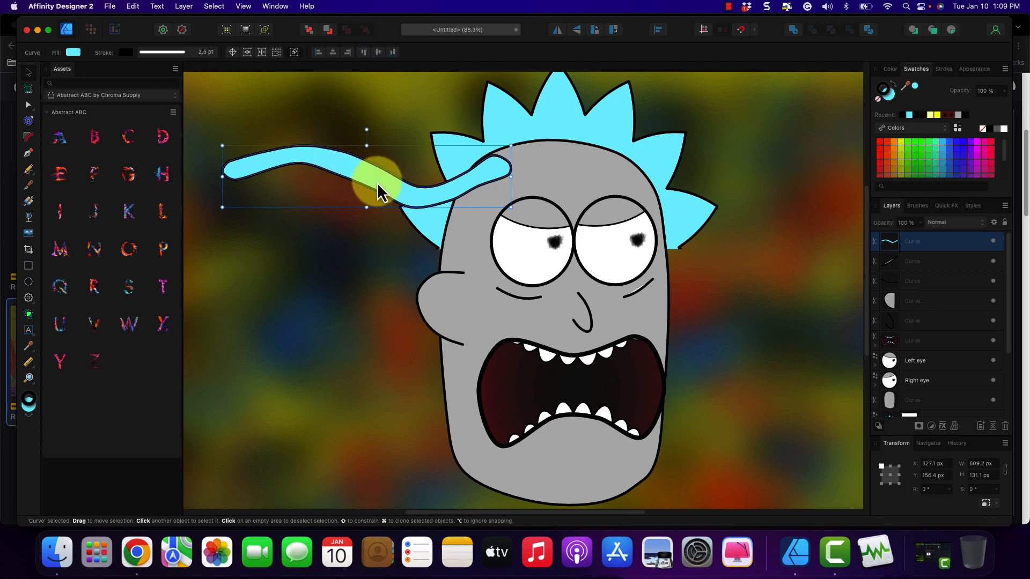
pyautogui.click(29, 105)
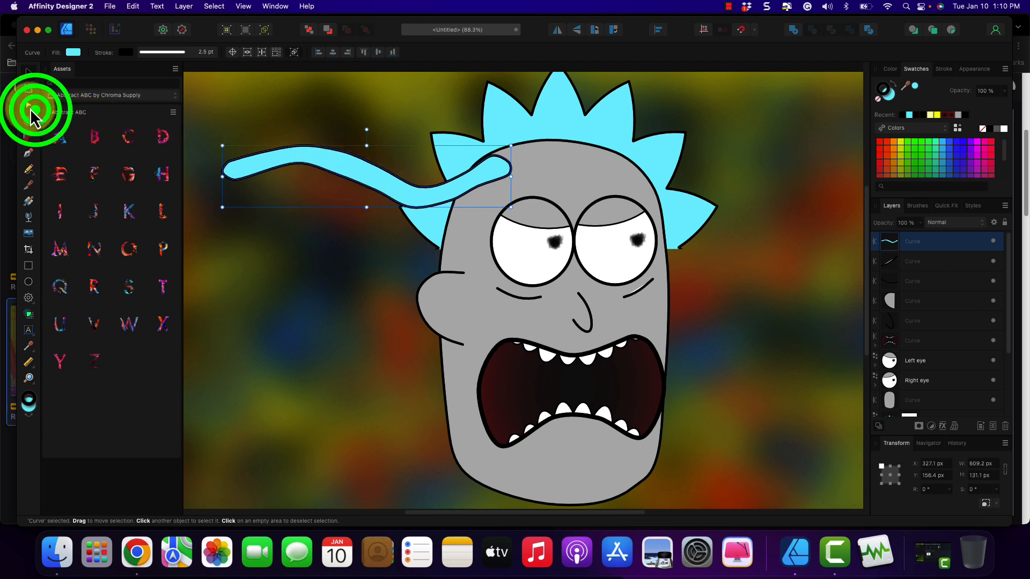
pyautogui.click(372, 174)
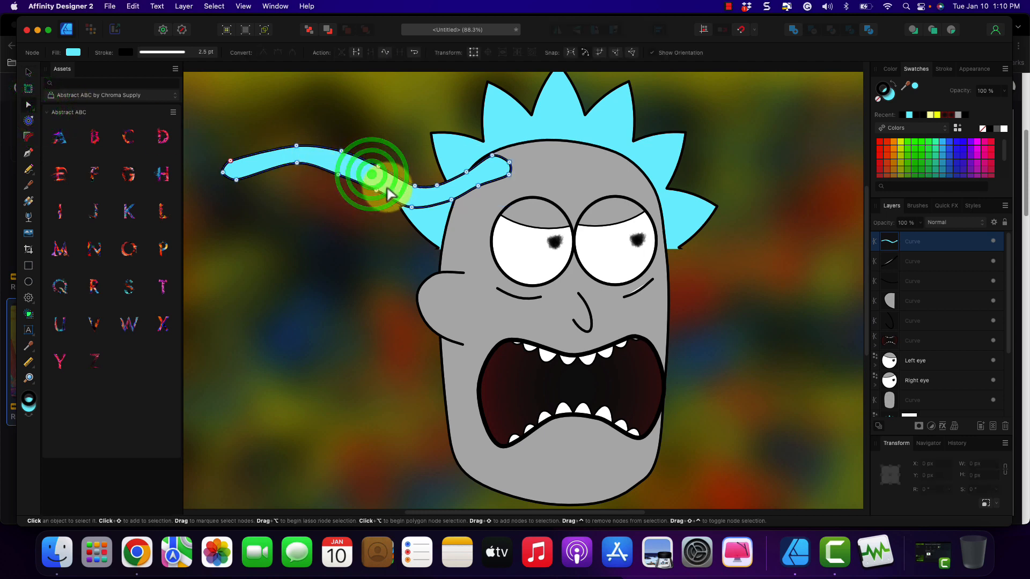
pyautogui.click(413, 187)
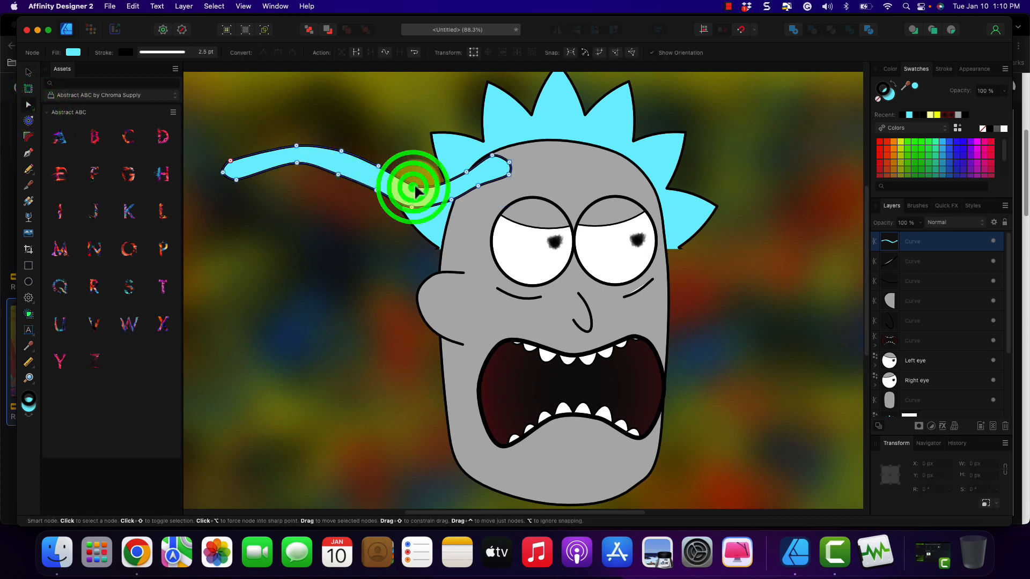
pyautogui.moveTo(413, 188); pyautogui.dragTo(341, 143)
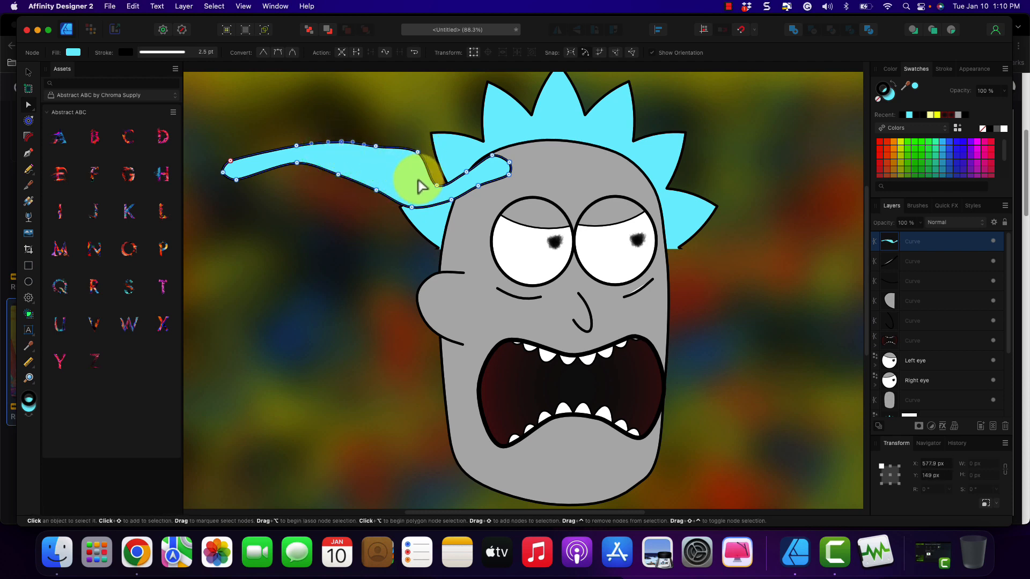
# Move the unibrow's remaining upper and lower nodes beside and over the forehead up to flatten the shape into a nearly straight bar.
pyautogui.moveTo(435, 184); pyautogui.dragTo(466, 171)
pyautogui.click(460, 171)
pyautogui.press('super+z')
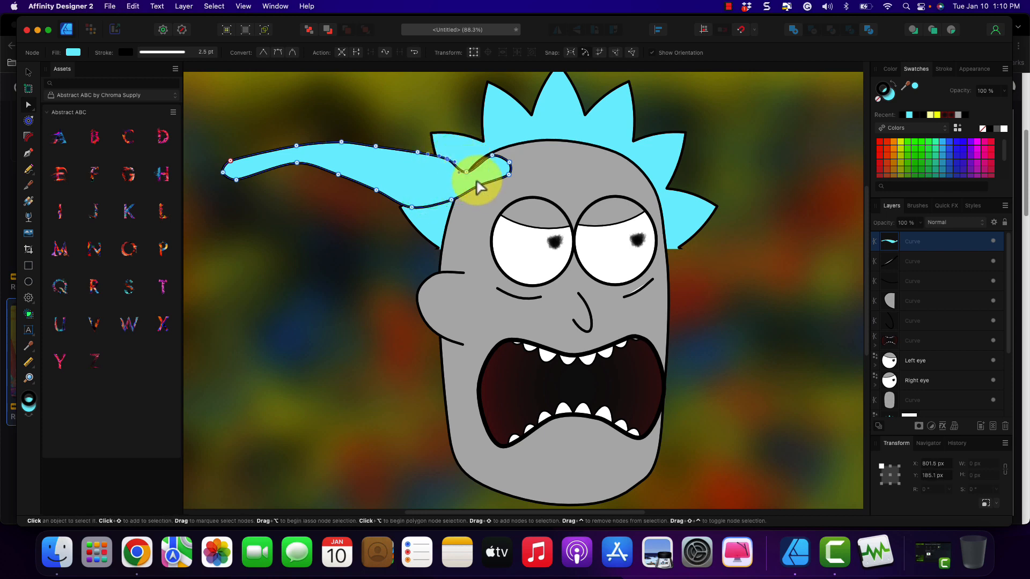
pyautogui.click(468, 176)
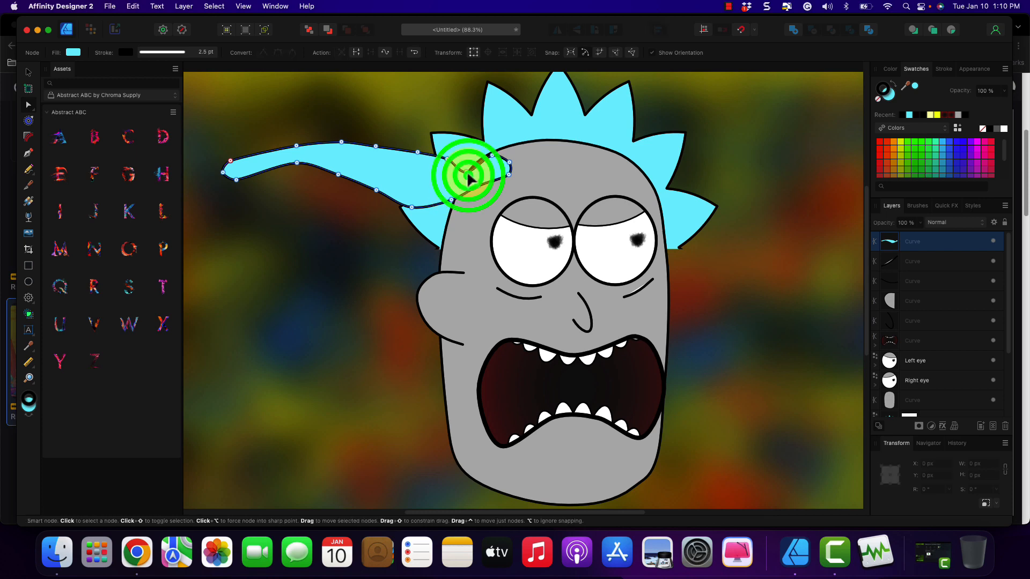
pyautogui.click(448, 165)
pyautogui.moveTo(448, 162); pyautogui.dragTo(384, 176)
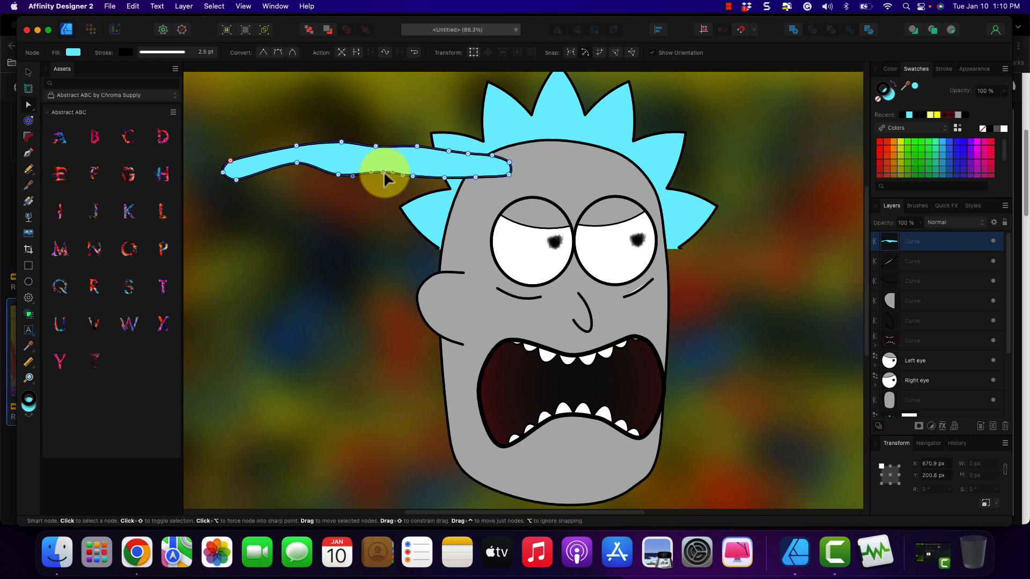
# Raise the bulging nodes along the unibrow's lower edge and smooth the edge near its outer left part.
pyautogui.click(413, 171)
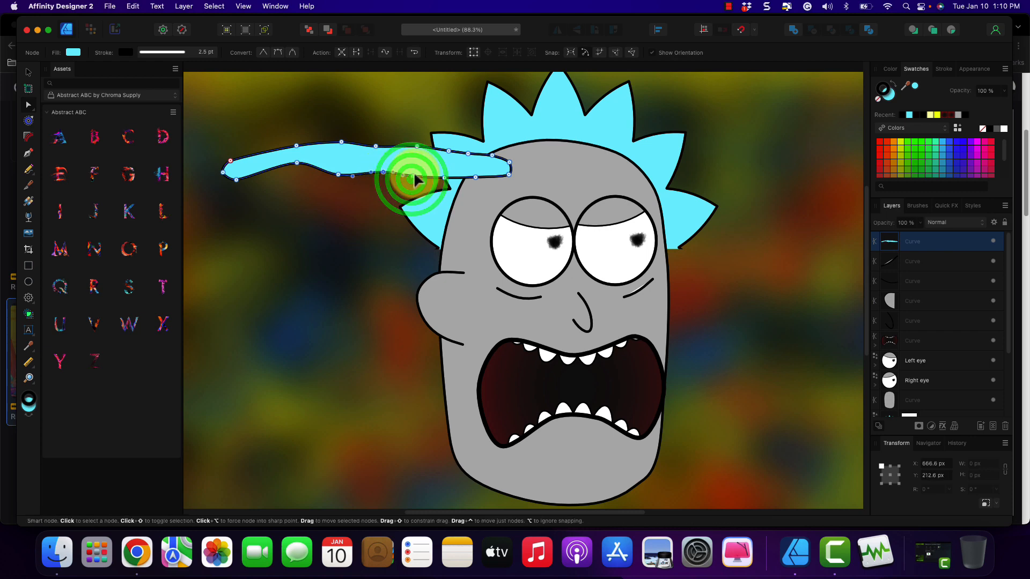
pyautogui.moveTo(417, 177); pyautogui.dragTo(445, 175)
pyautogui.moveTo(336, 176); pyautogui.dragTo(339, 166)
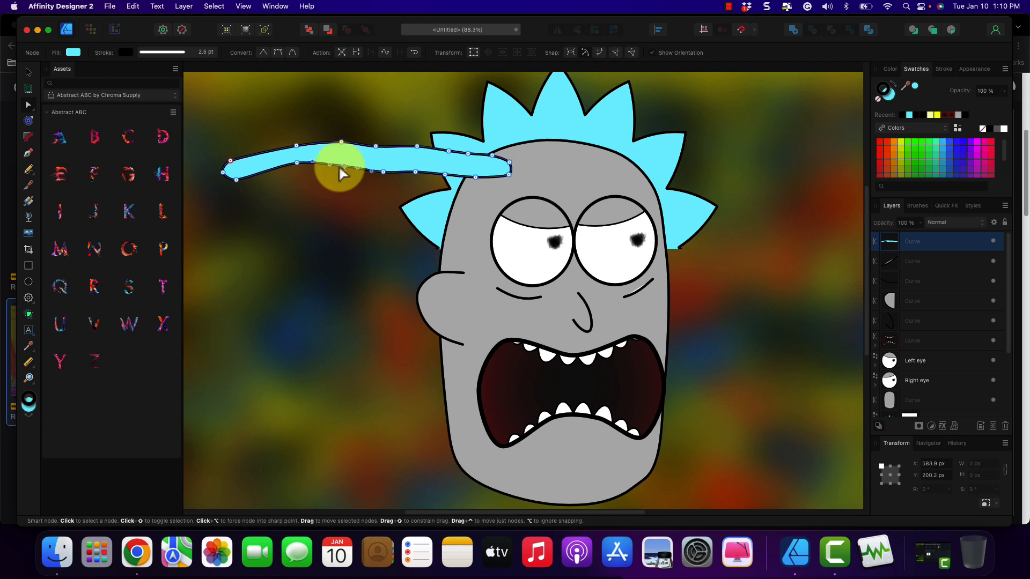
pyautogui.click(297, 161)
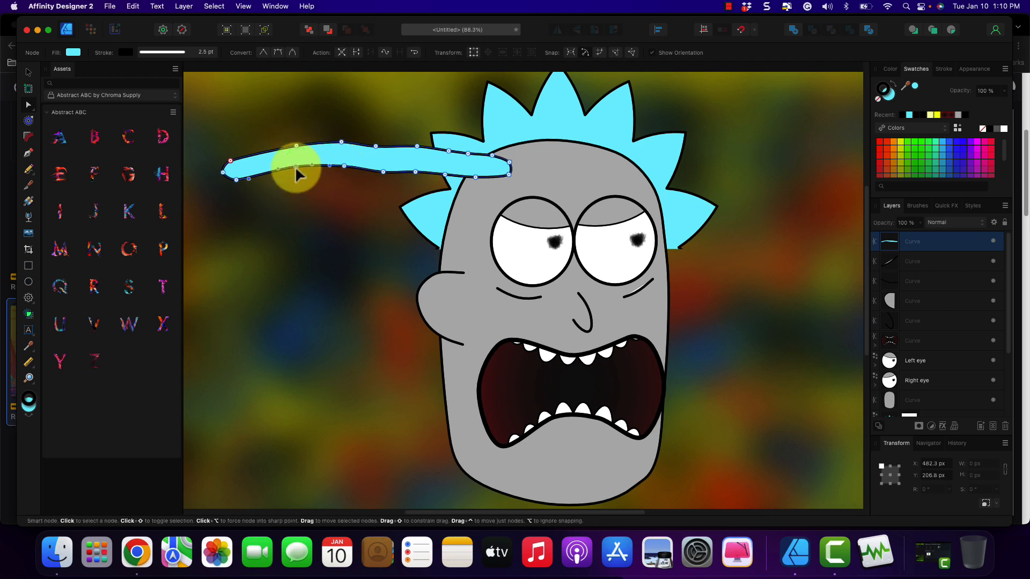
pyautogui.click(297, 170)
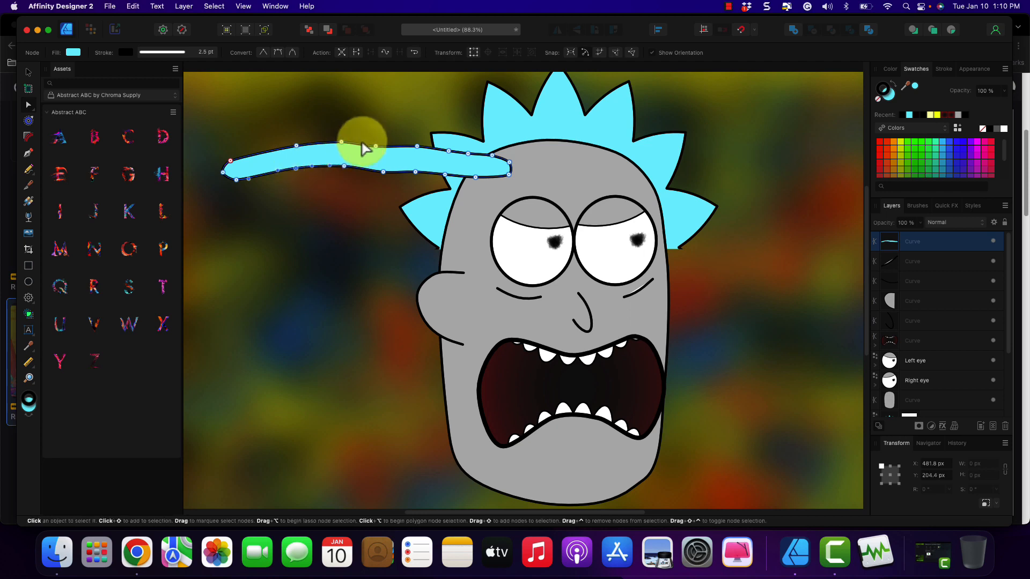
# Nudge the unibrow's middle upper-edge node and the lower-edge node beneath it slightly upward to even out the curve.
pyautogui.click(377, 146)
pyautogui.click(377, 144)
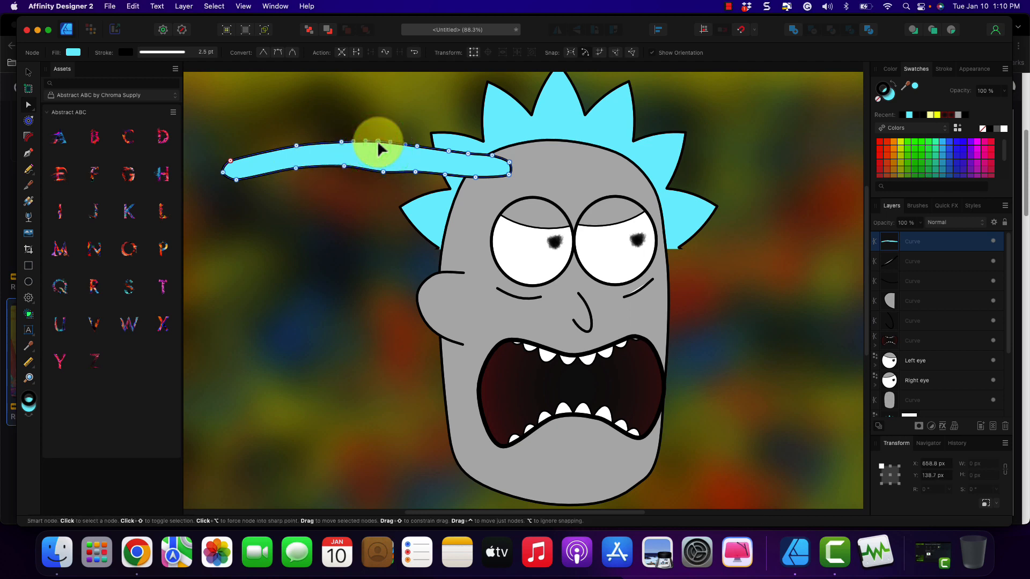
pyautogui.click(440, 152)
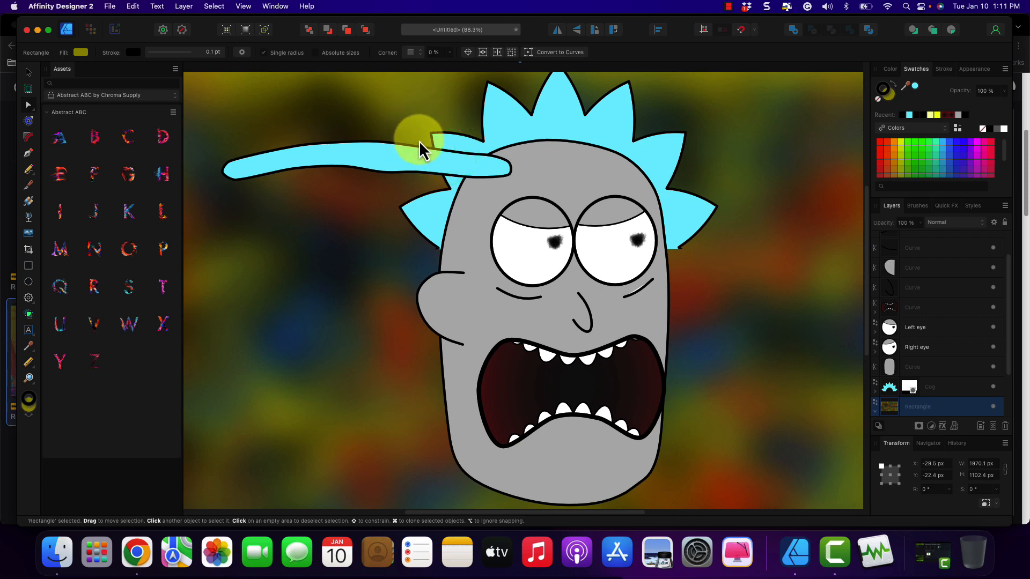
pyautogui.click(367, 172)
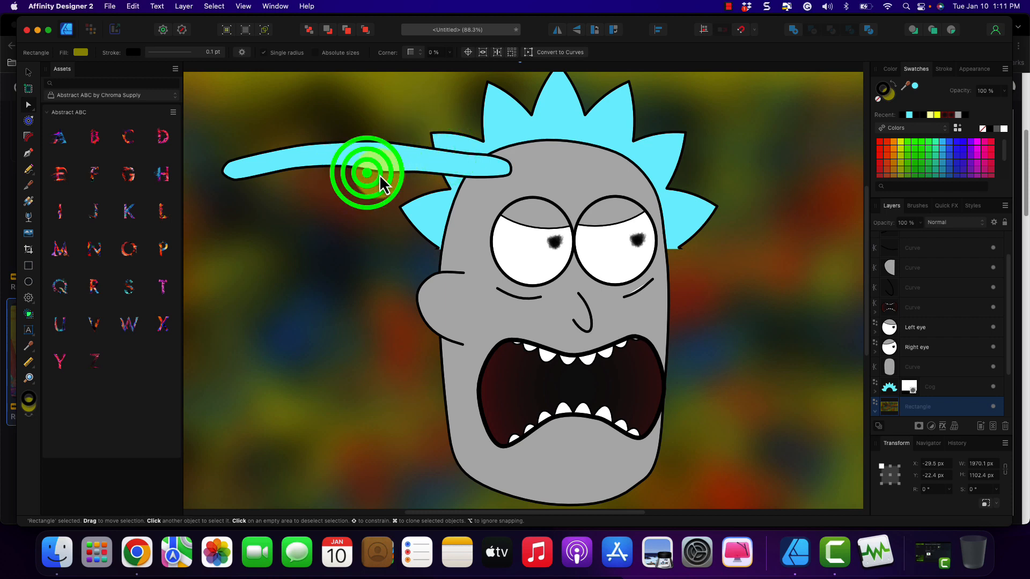
pyautogui.moveTo(382, 174); pyautogui.dragTo(382, 169)
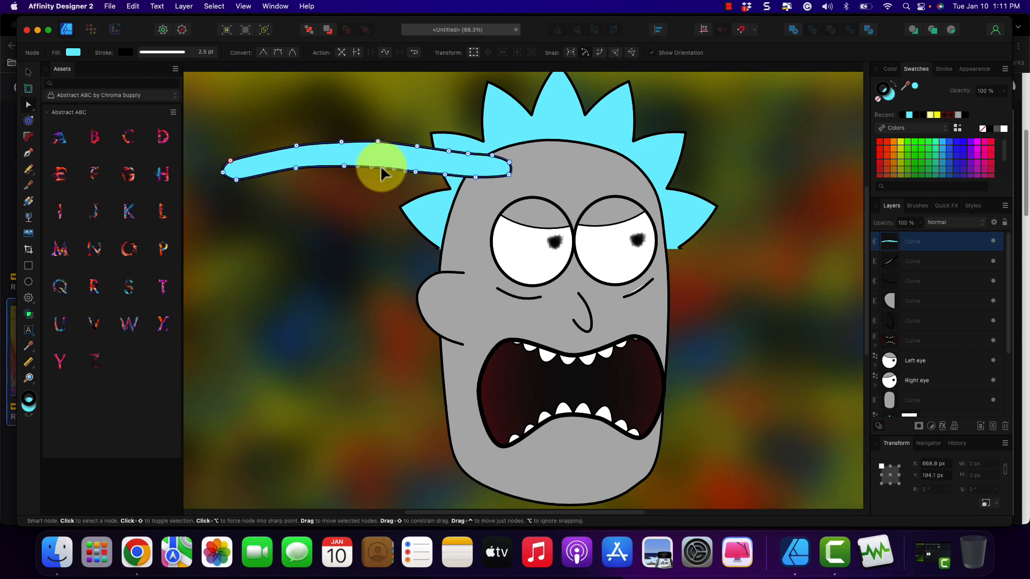
pyautogui.click(425, 175)
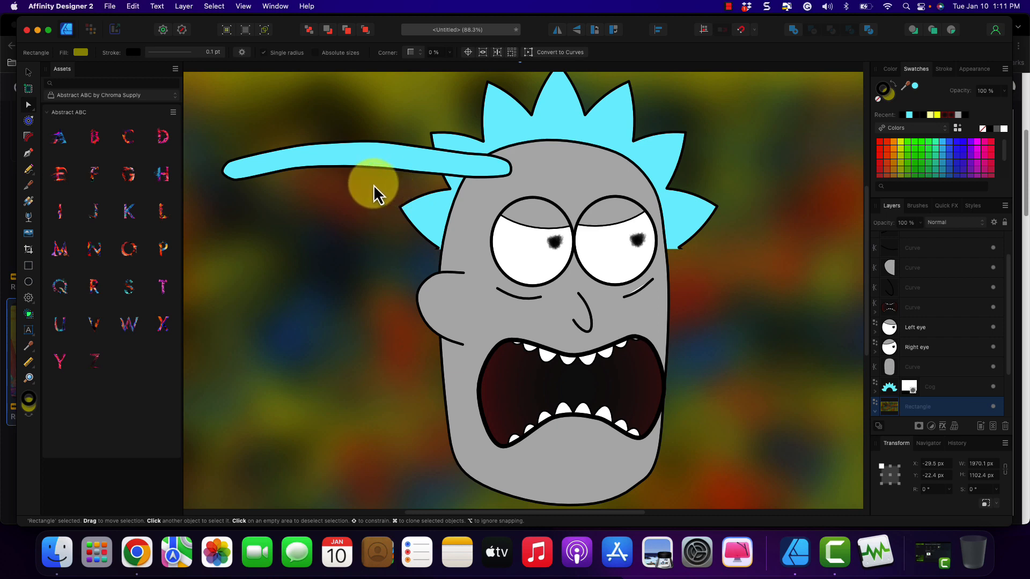
# Move the unibrow onto the forehead and shrink it to about 314 px wide and 64 px high, centred above the eyes.
pyautogui.click(29, 72)
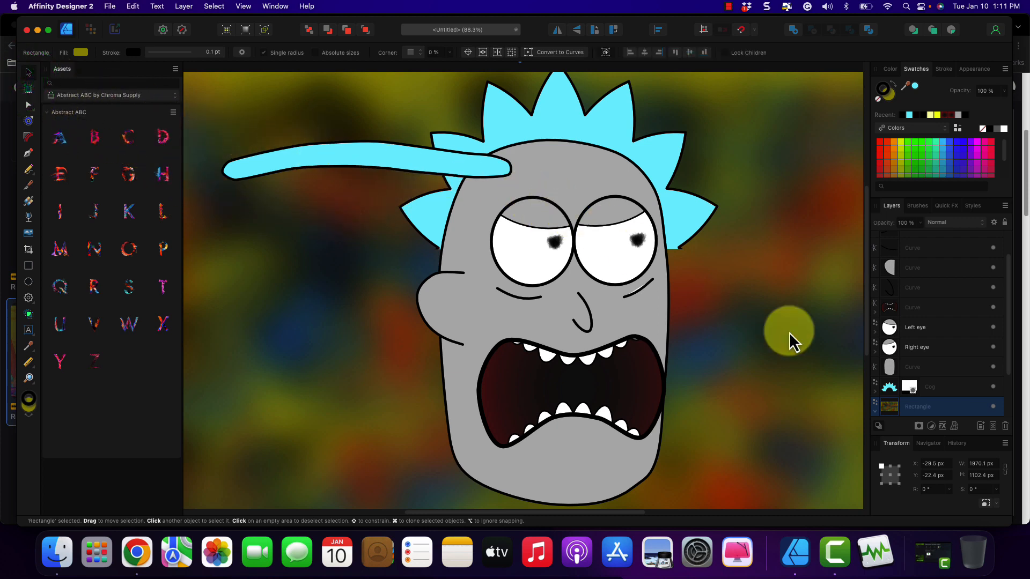
pyautogui.scroll(2, 912, 298)
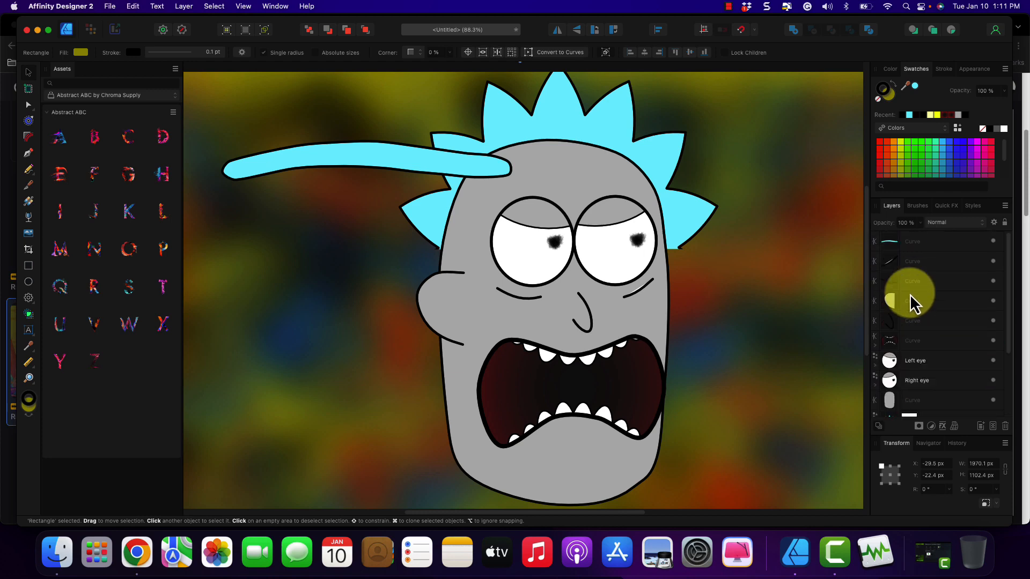
pyautogui.click(923, 239)
pyautogui.click(361, 182)
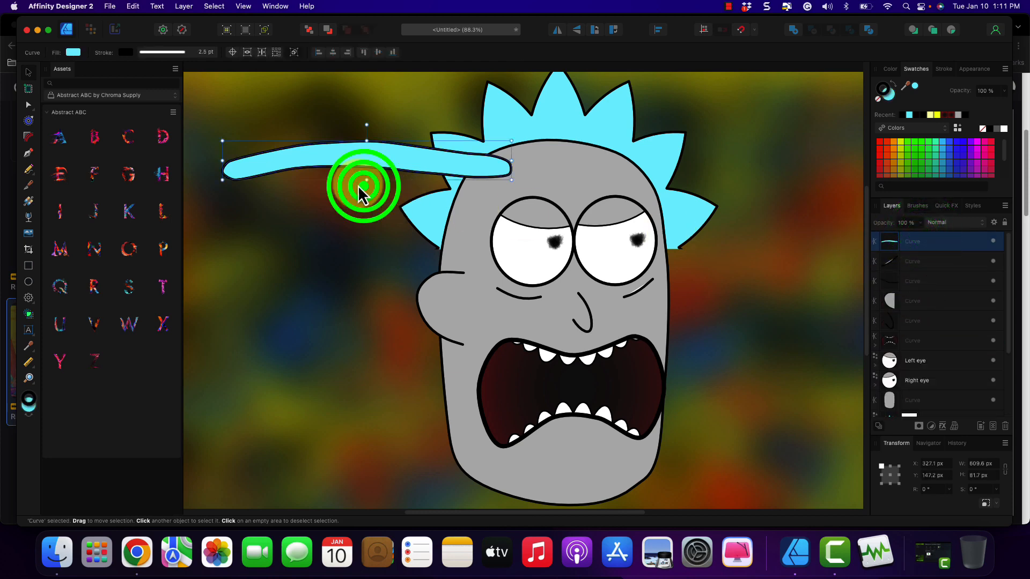
pyautogui.moveTo(356, 155); pyautogui.dragTo(526, 169)
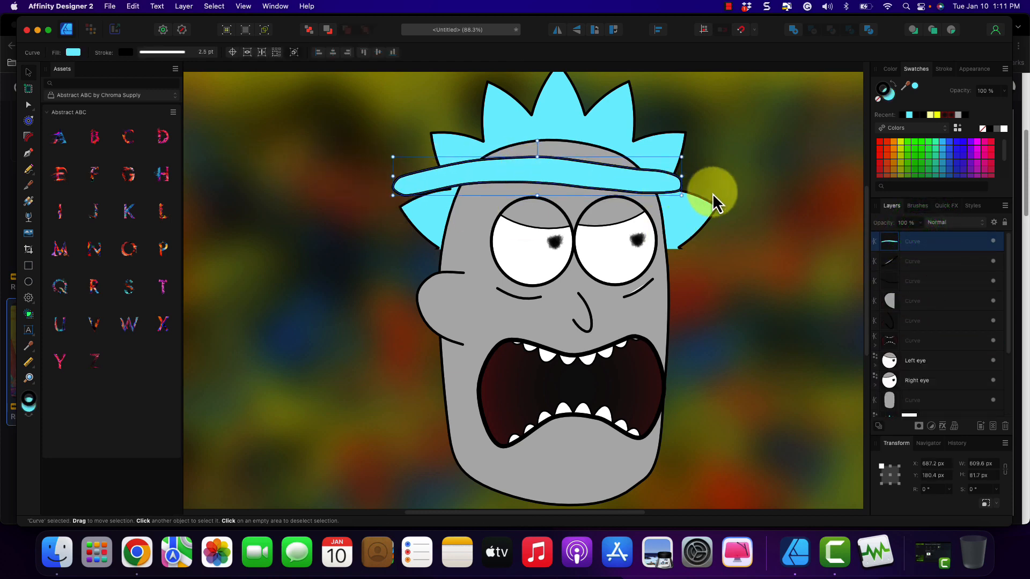
pyautogui.moveTo(681, 176); pyautogui.dragTo(540, 174)
pyautogui.moveTo(482, 182); pyautogui.dragTo(572, 172)
pyautogui.click(565, 182)
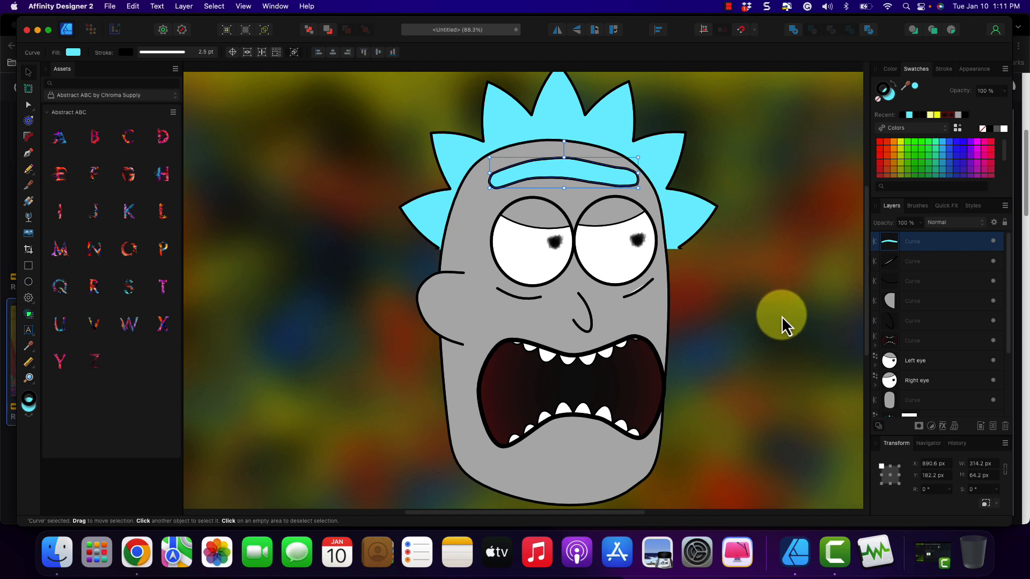
# Check the Rick reference image in Chrome, then shift the open mouth right until it slightly overlaps the face's right edge.
pyautogui.press('super+Tab')
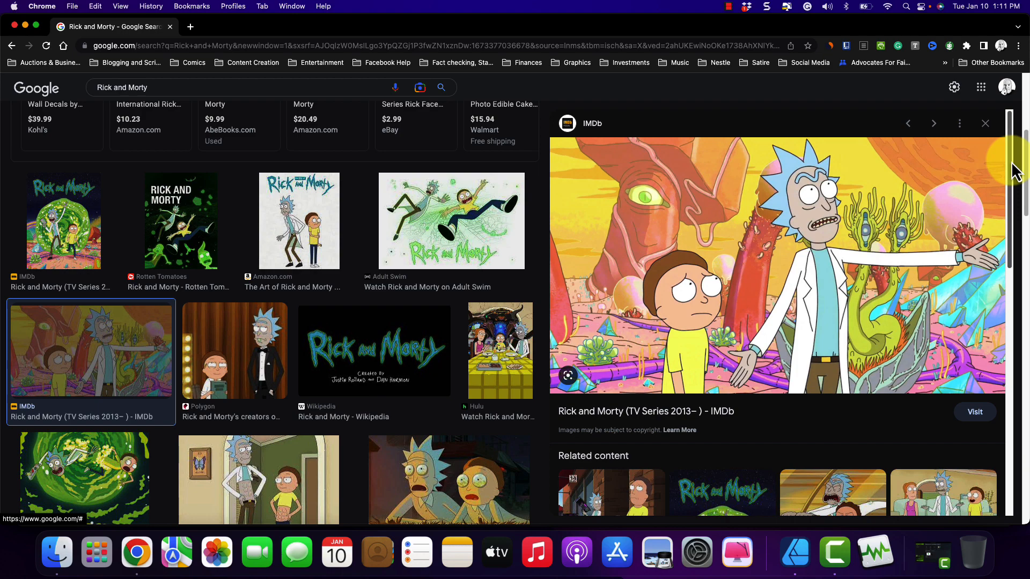
pyautogui.press('super+Tab')
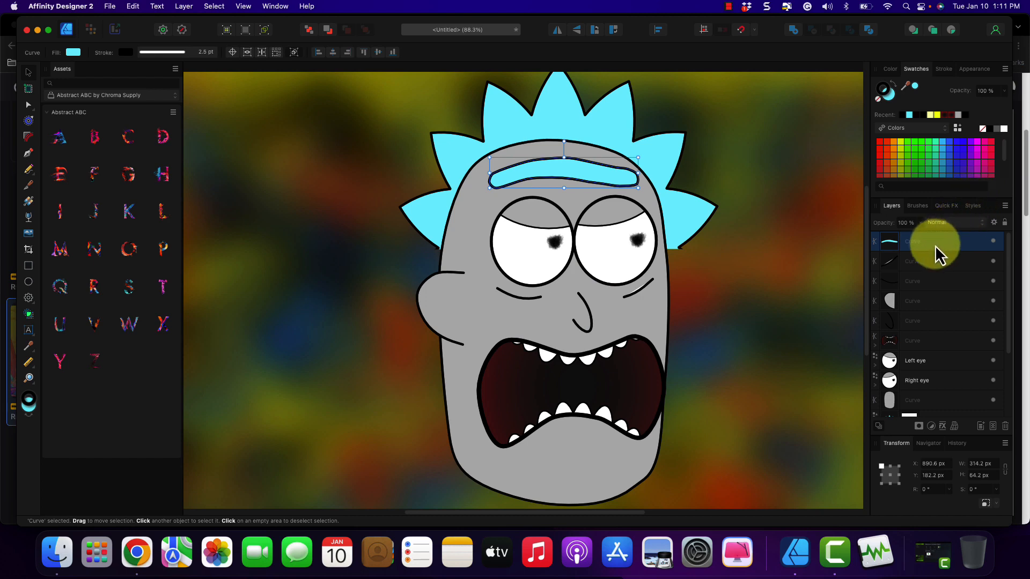
pyautogui.click(617, 392)
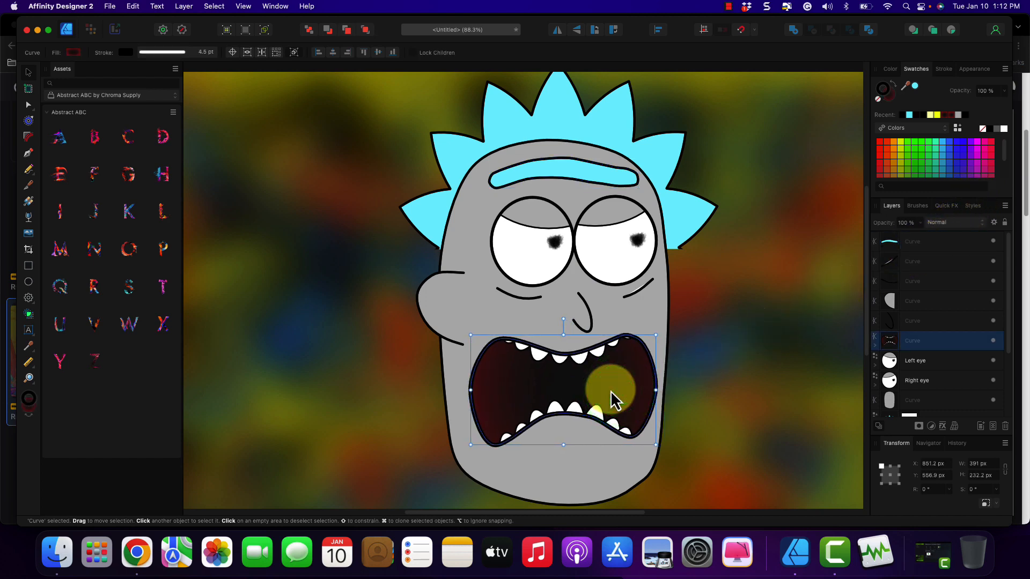
pyautogui.moveTo(611, 390); pyautogui.dragTo(626, 387)
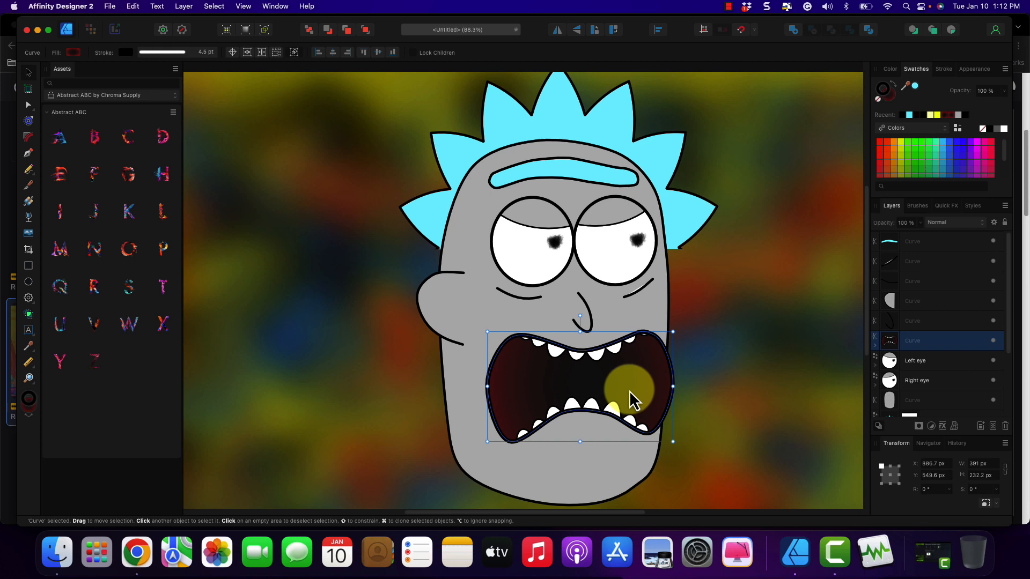
pyautogui.click(630, 391)
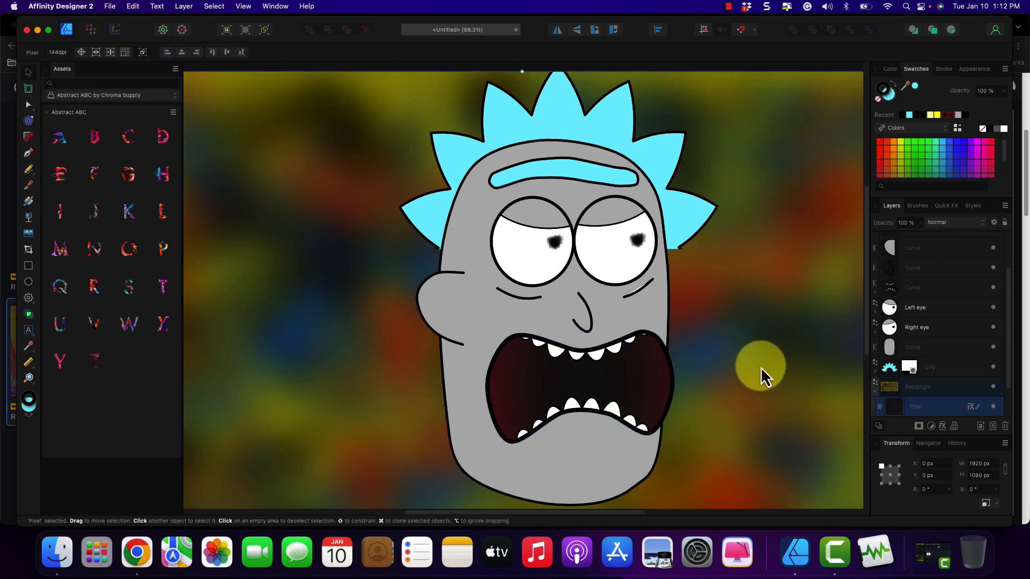
# Check the reference image in Chrome, then draw a curved cheek line around the mouth's left side with the Pencil tool.
pyautogui.press('super+Tab')
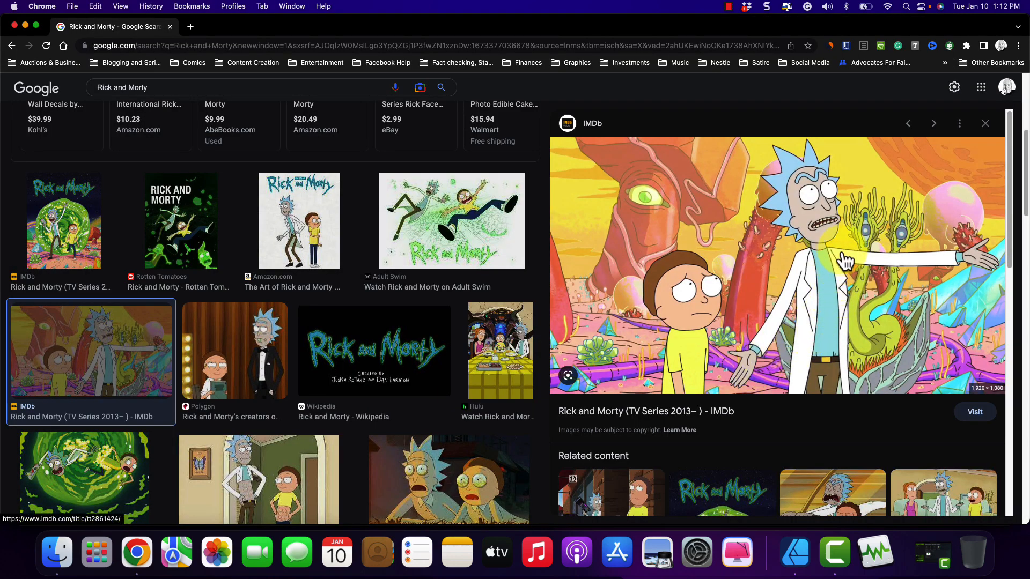
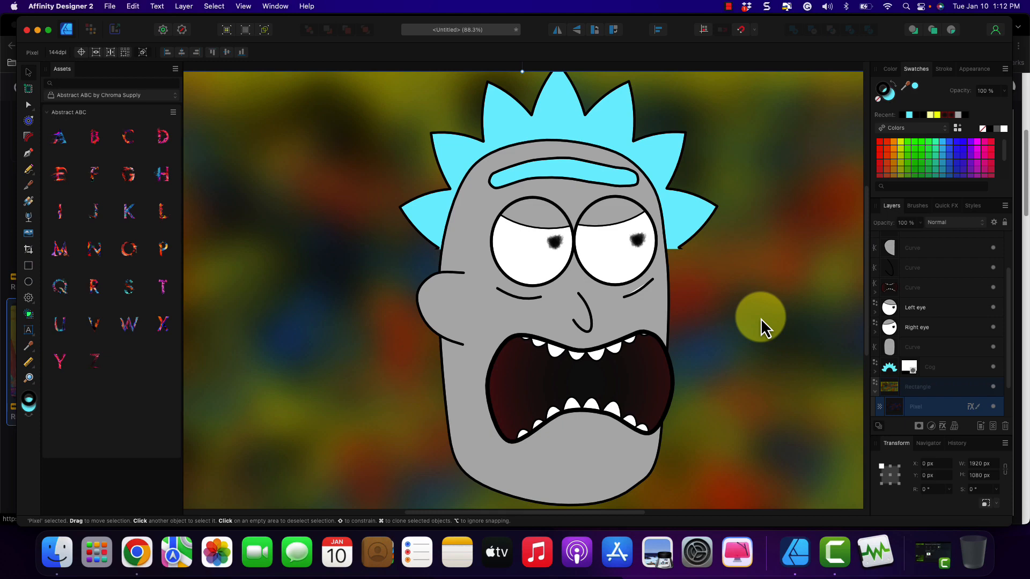
pyautogui.press('super+Tab')
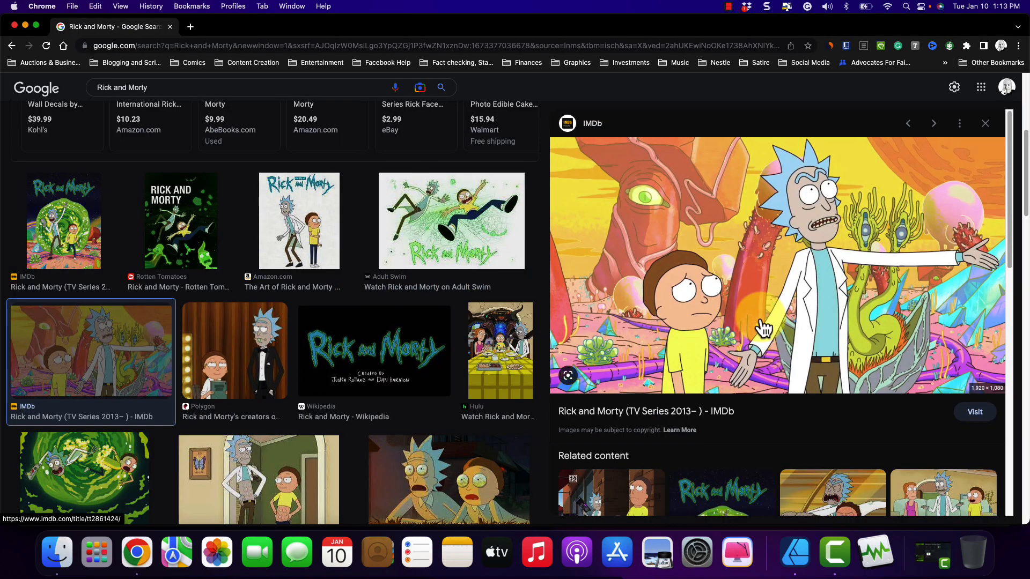
pyautogui.press('super+Tab')
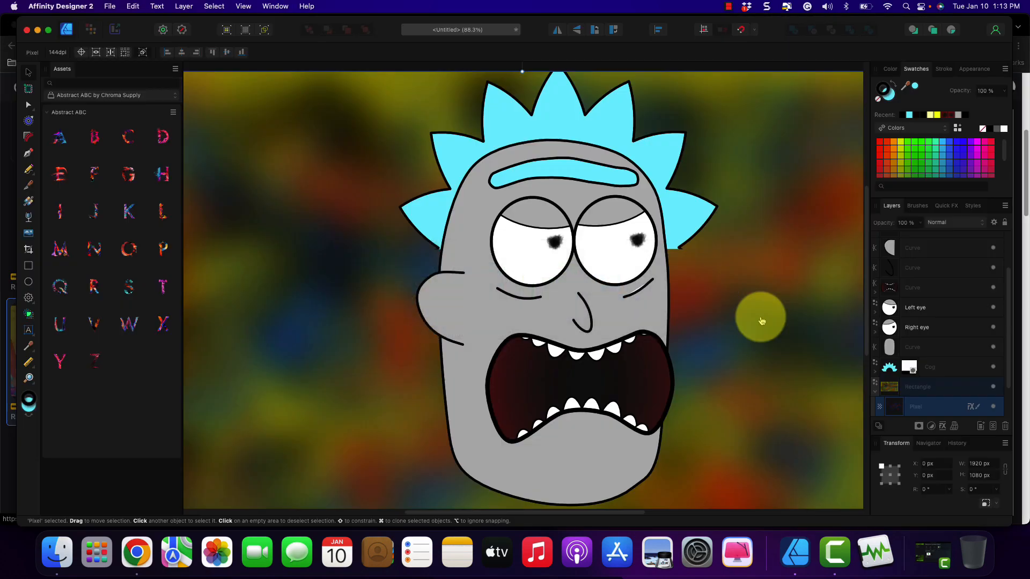
pyautogui.click(26, 169)
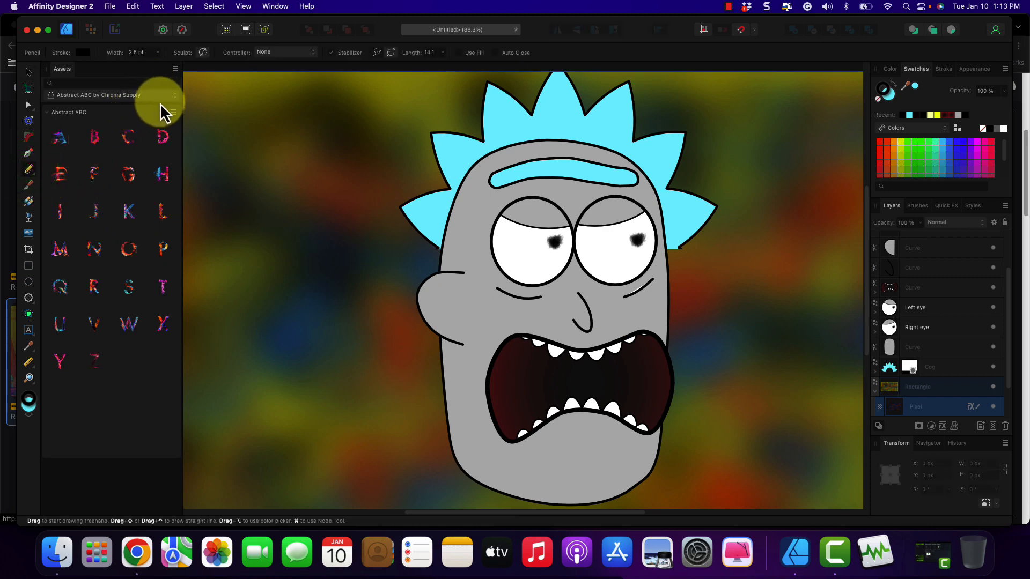
pyautogui.moveTo(495, 333); pyautogui.dragTo(496, 332)
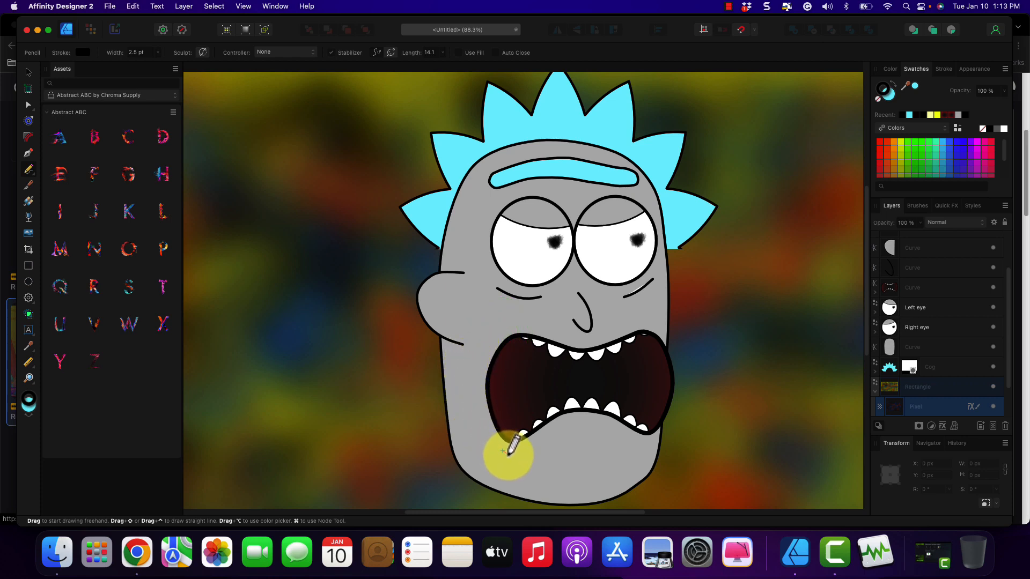
pyautogui.moveTo(503, 450); pyautogui.dragTo(503, 451)
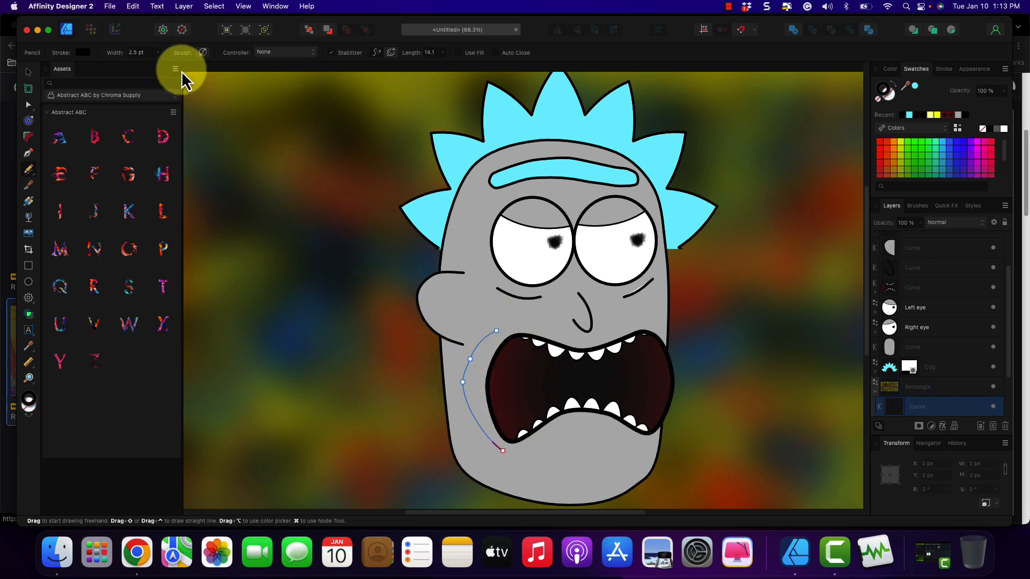
# Set the cheek line's stroke colour to pure black (000000).
pyautogui.click(83, 53)
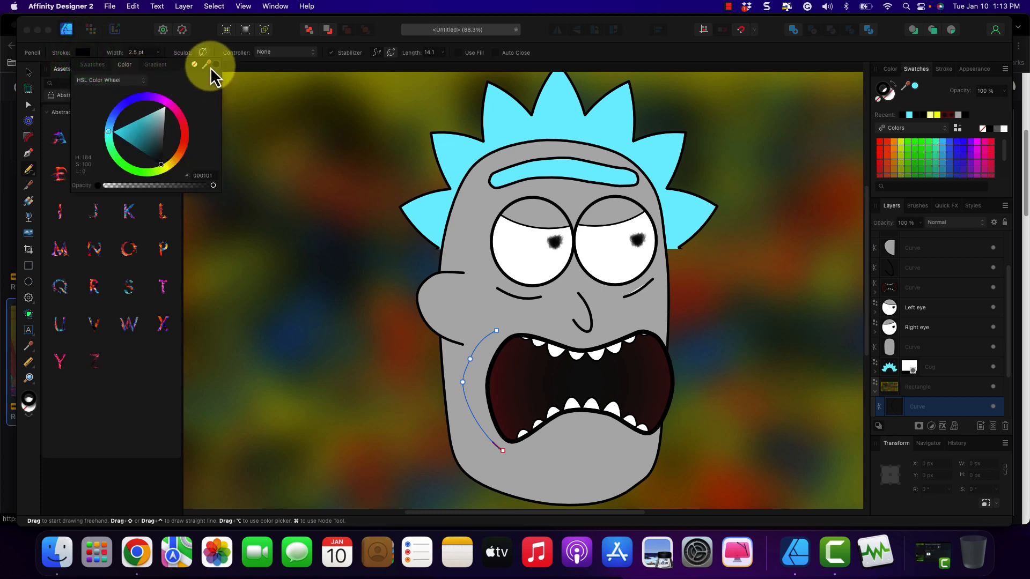
pyautogui.click(213, 67)
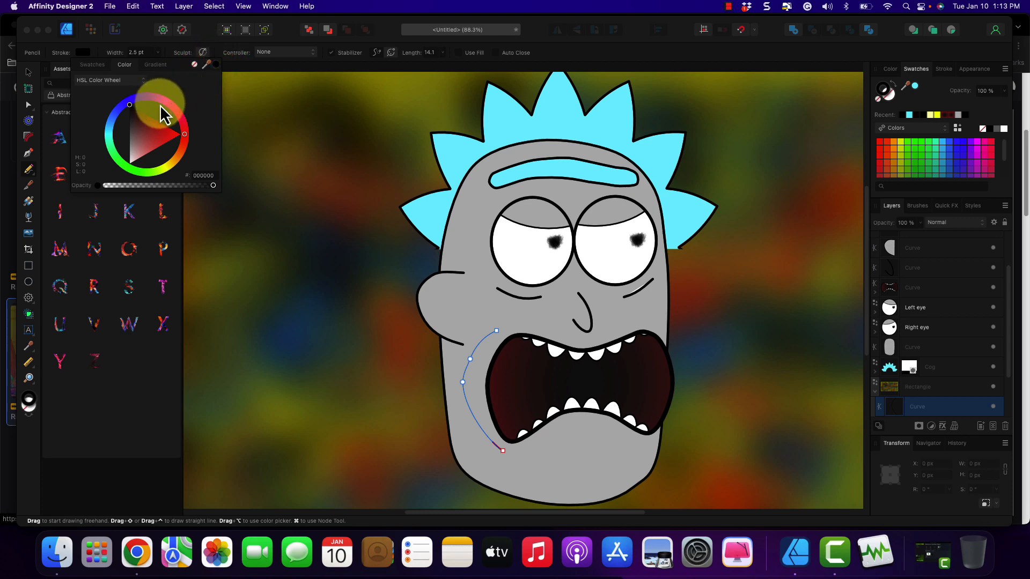
pyautogui.click(132, 47)
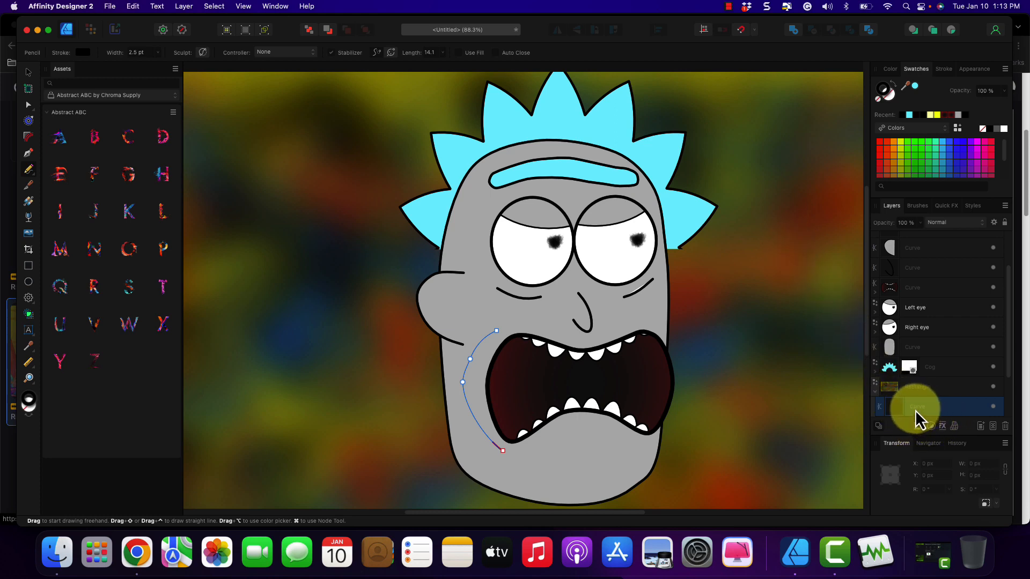
# Move the cheek line's layer from inside the background rectangle to the top of the layer stack and compare with the reference image.
pyautogui.scroll(-3, 910, 408)
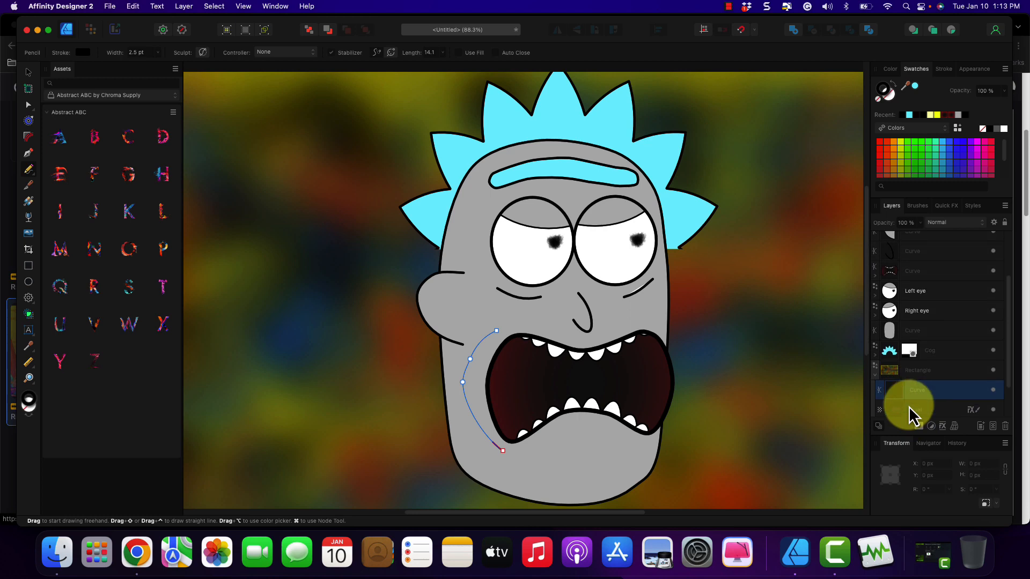
pyautogui.scroll(4, 908, 407)
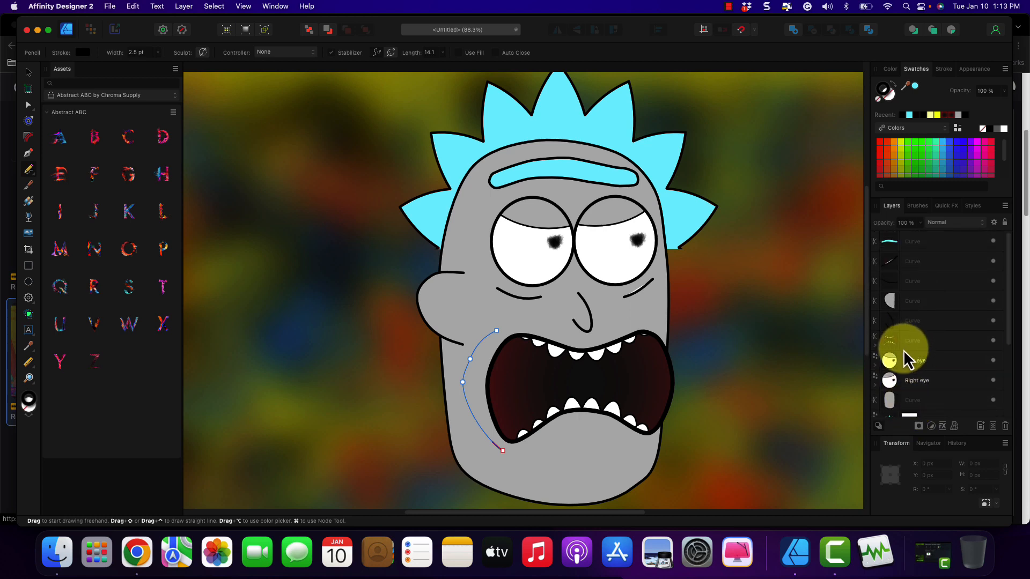
pyautogui.scroll(-5, 903, 350)
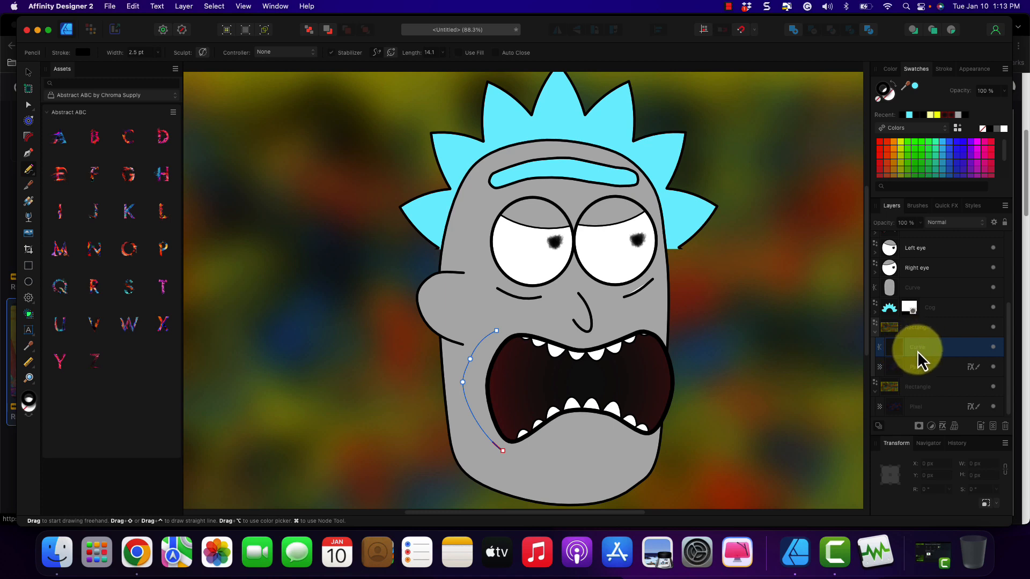
pyautogui.moveTo(915, 352); pyautogui.dragTo(922, 235)
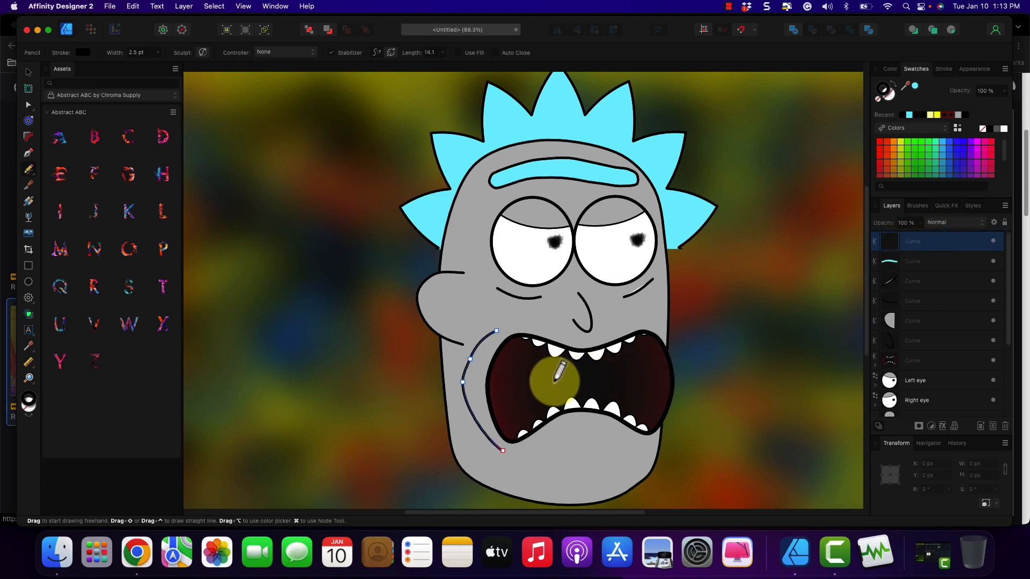
pyautogui.press('super+Tab')
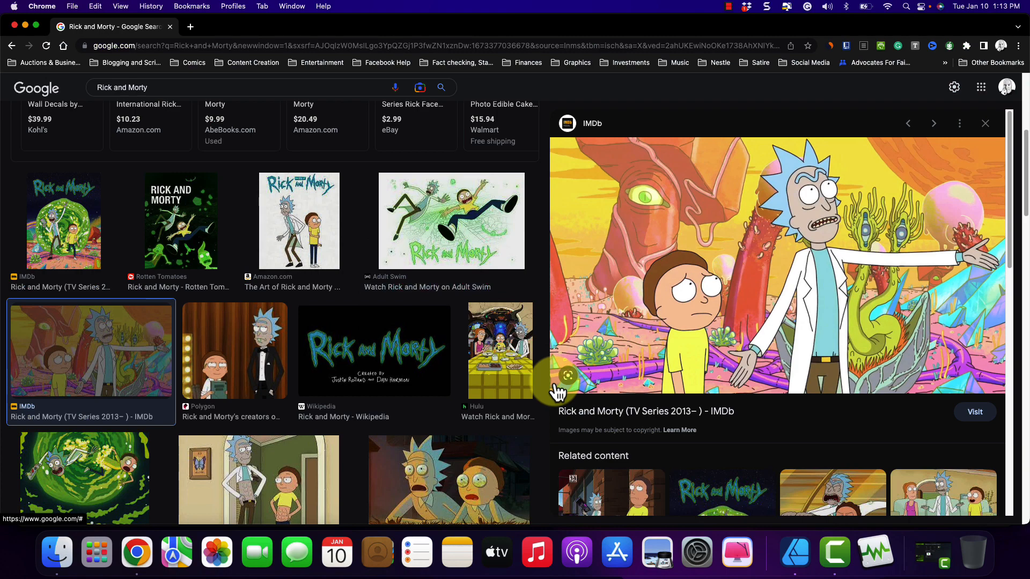
pyautogui.press('super+Tab')
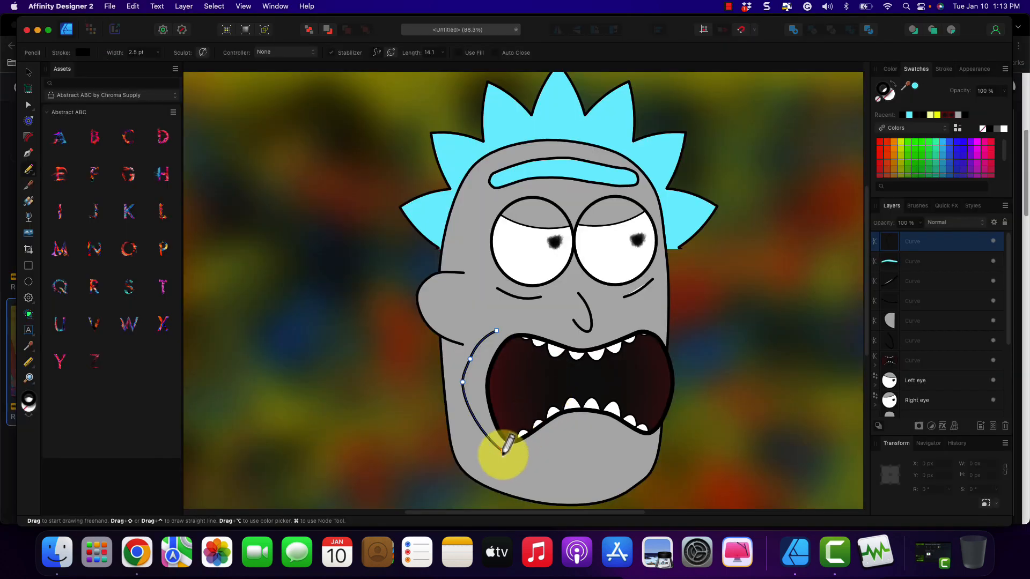
# Move the left cheek line's middle node slightly inward, then shift the whole line closer to the mouth.
pyautogui.click(30, 105)
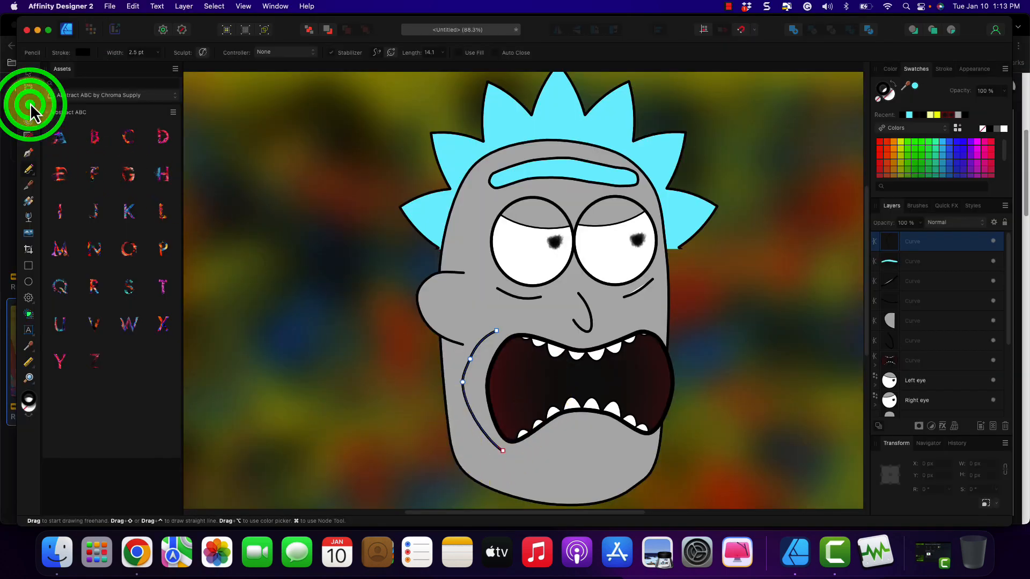
pyautogui.click(465, 384)
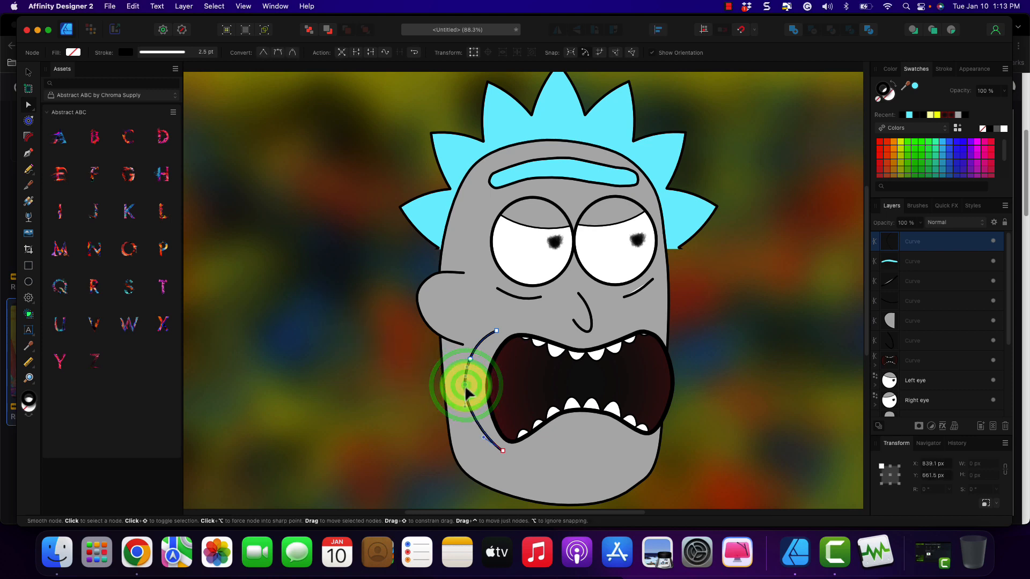
pyautogui.moveTo(465, 387); pyautogui.dragTo(468, 389)
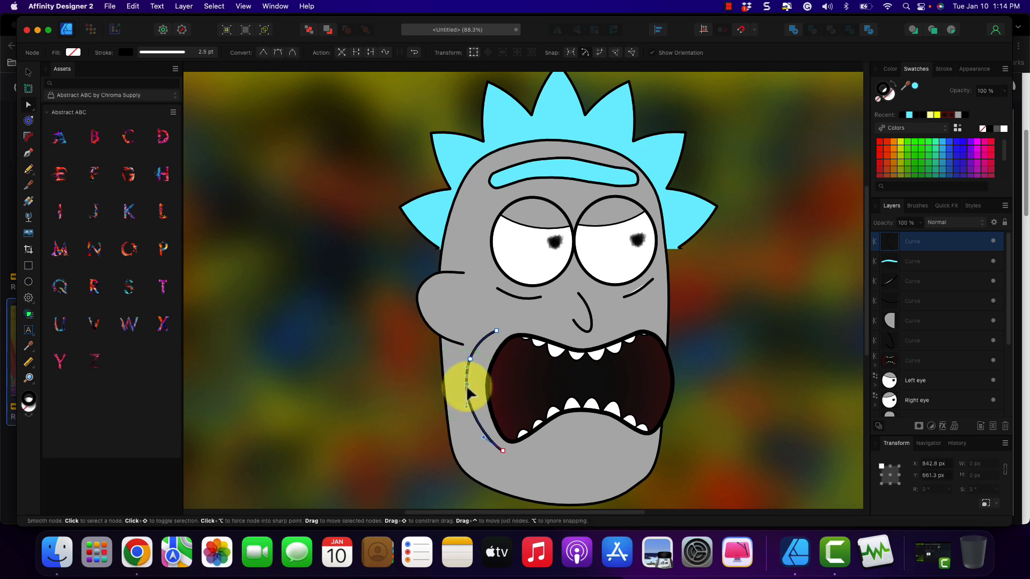
pyautogui.click(473, 361)
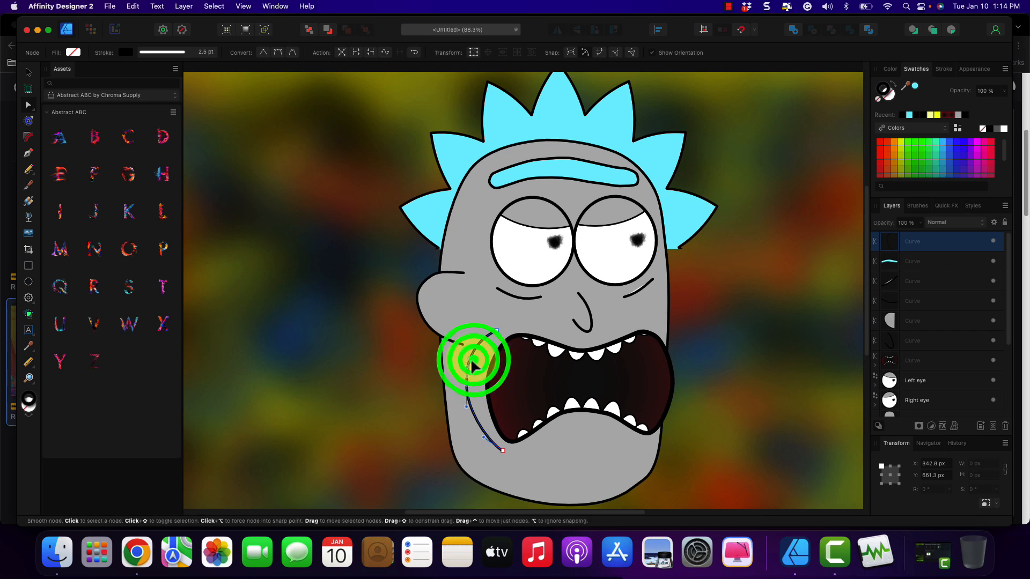
pyautogui.click(472, 359)
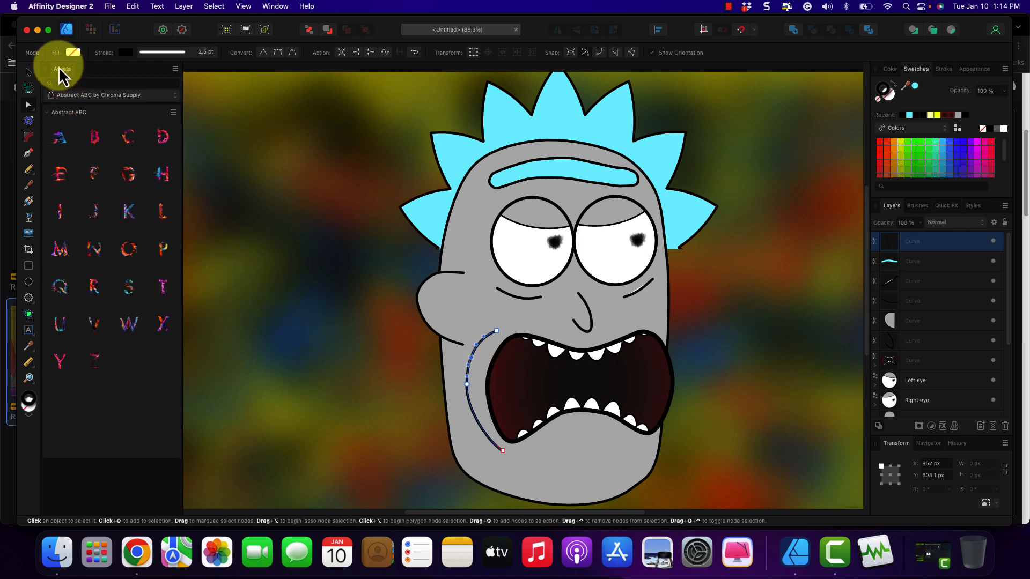
pyautogui.click(28, 72)
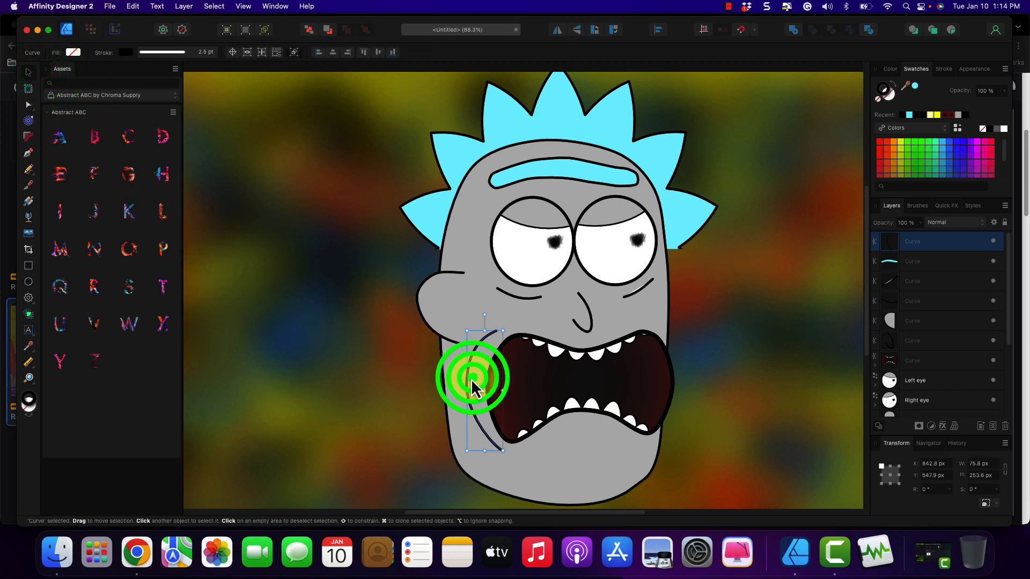
pyautogui.moveTo(472, 379); pyautogui.dragTo(477, 376)
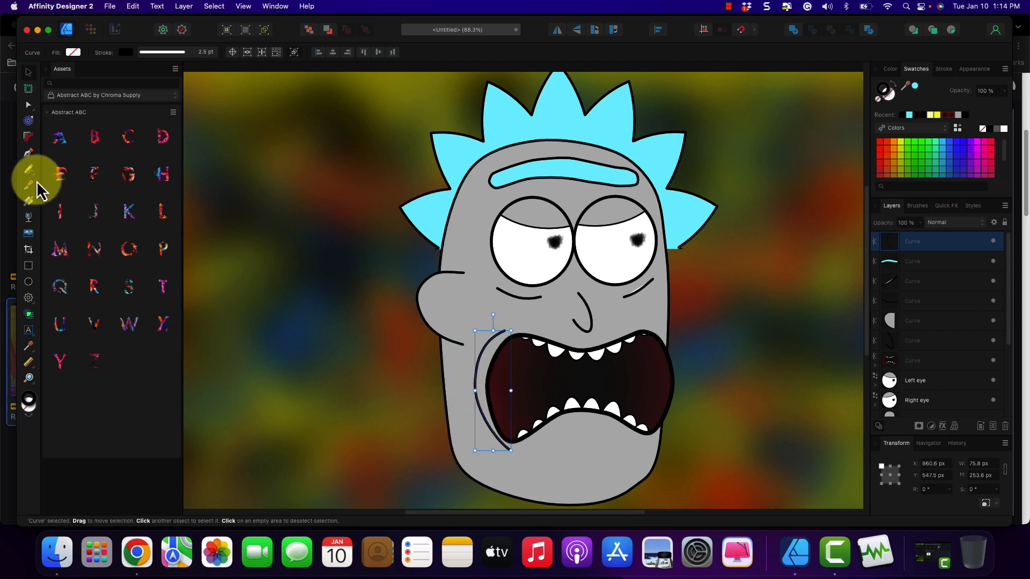
# Reshape the left cheek line by moving its lower end node up and left and its middle node slightly left.
pyautogui.click(28, 105)
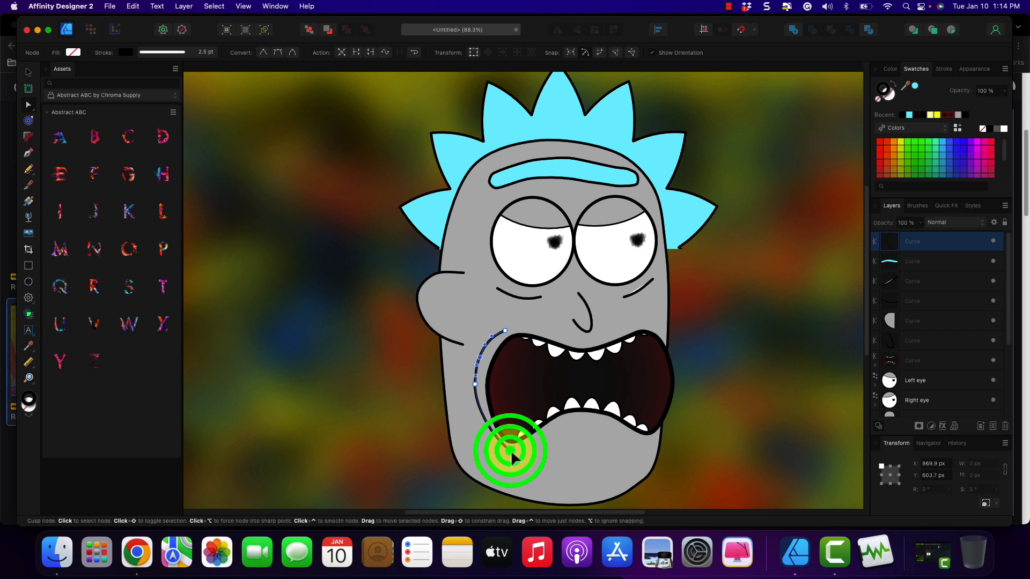
pyautogui.moveTo(512, 456); pyautogui.dragTo(499, 448)
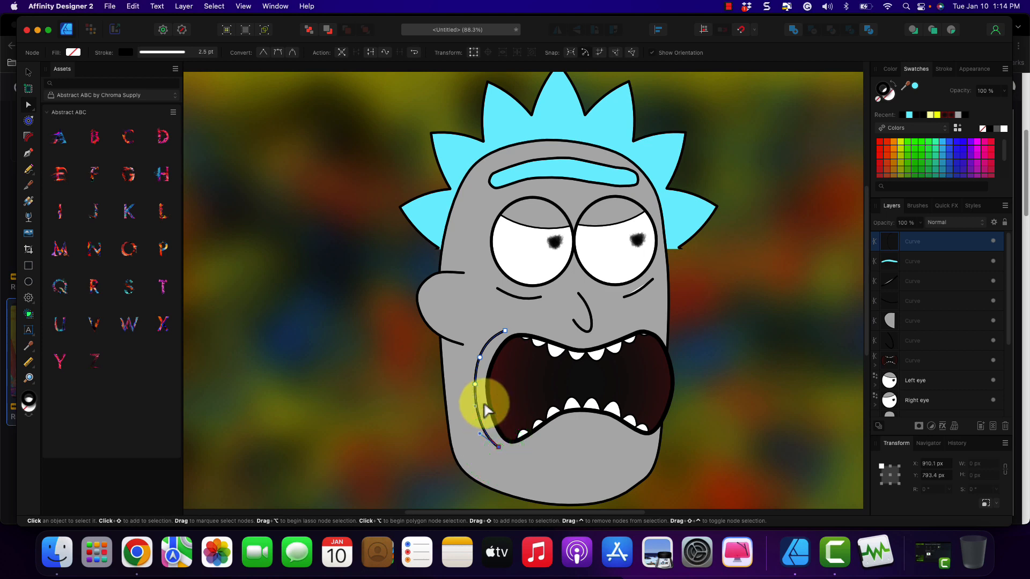
pyautogui.click(475, 387)
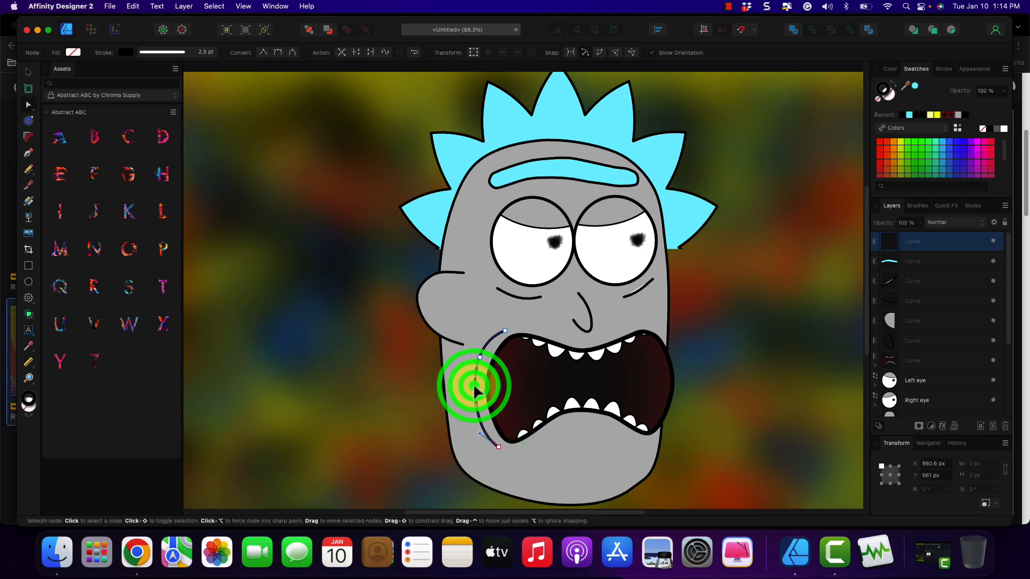
pyautogui.moveTo(475, 387); pyautogui.dragTo(473, 387)
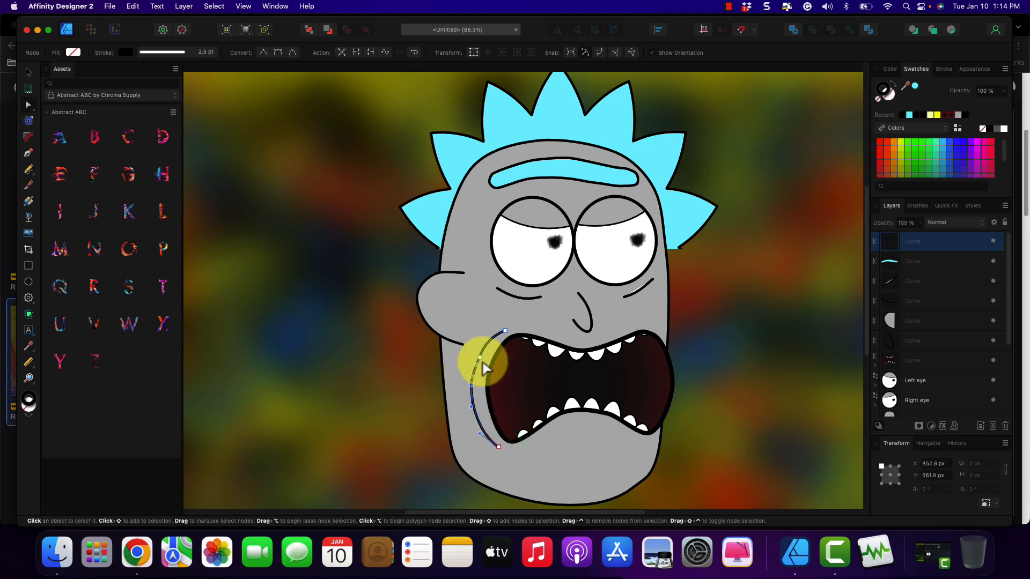
pyautogui.click(504, 334)
pyautogui.click(486, 318)
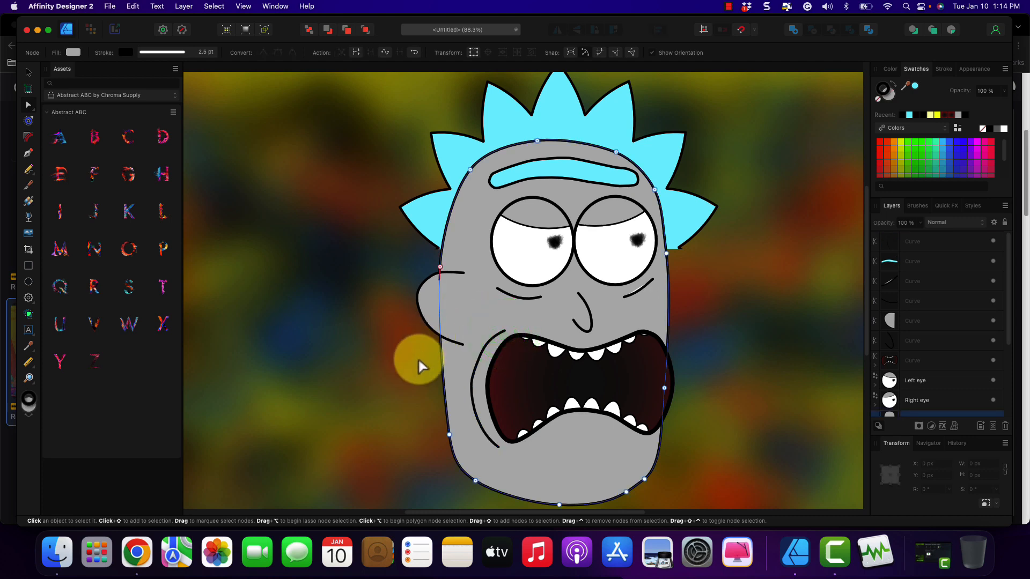
# Check the Rick and Morty reference image in Chrome, then return to Affinity Designer and inspect the face outline's edges.
pyautogui.press('super+Tab')
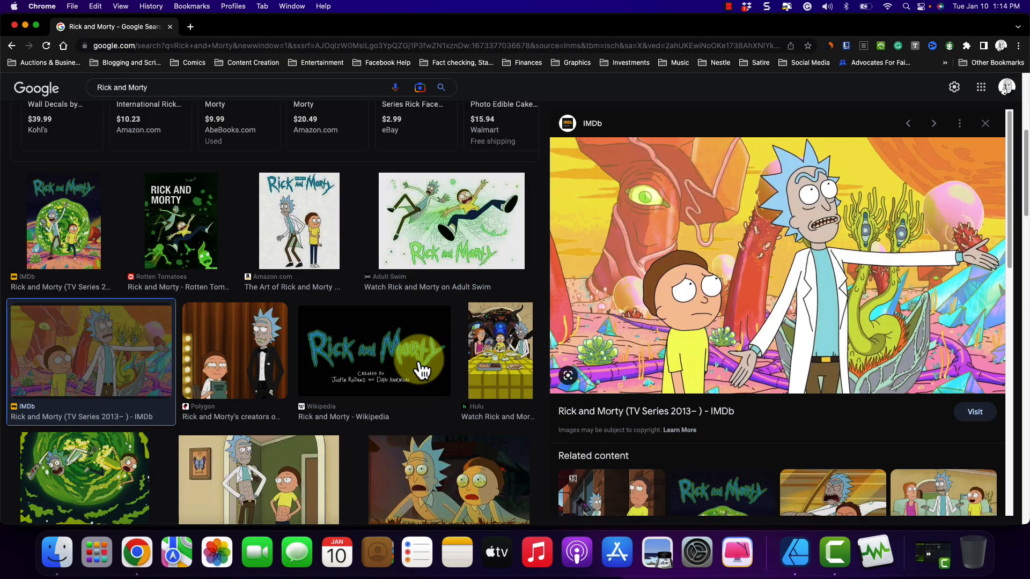
pyautogui.press('super+Tab')
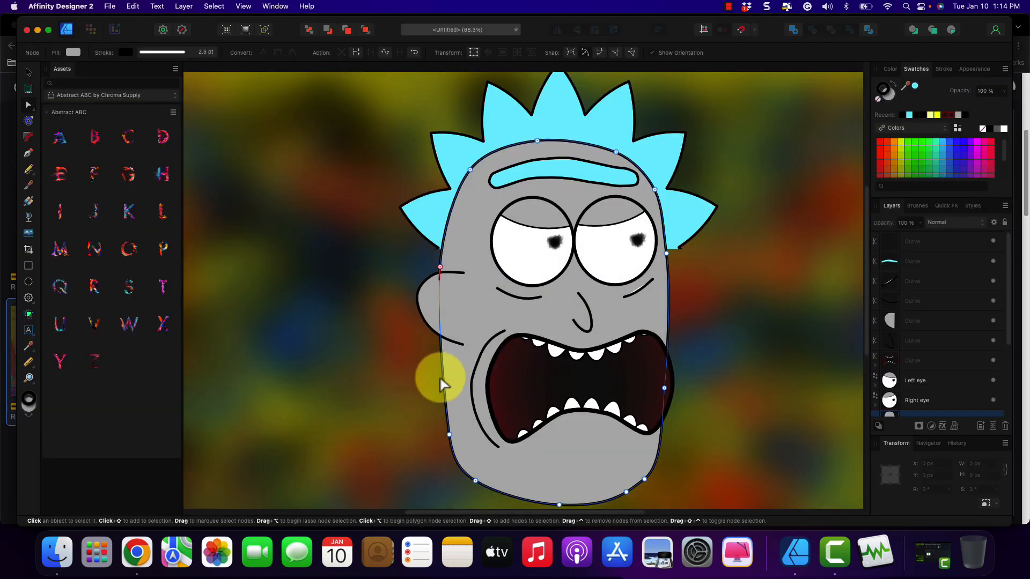
pyautogui.click(449, 432)
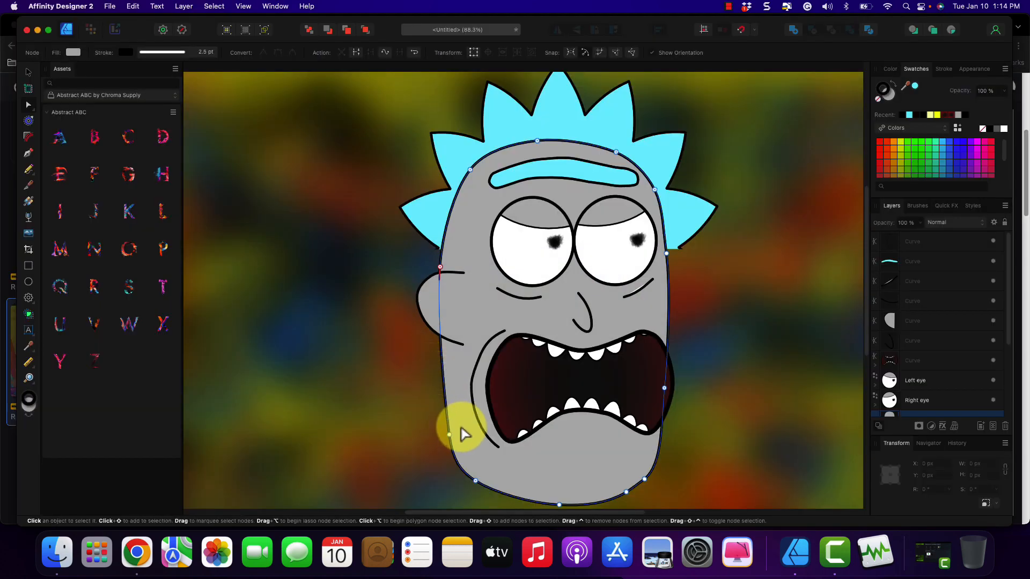
pyautogui.click(664, 388)
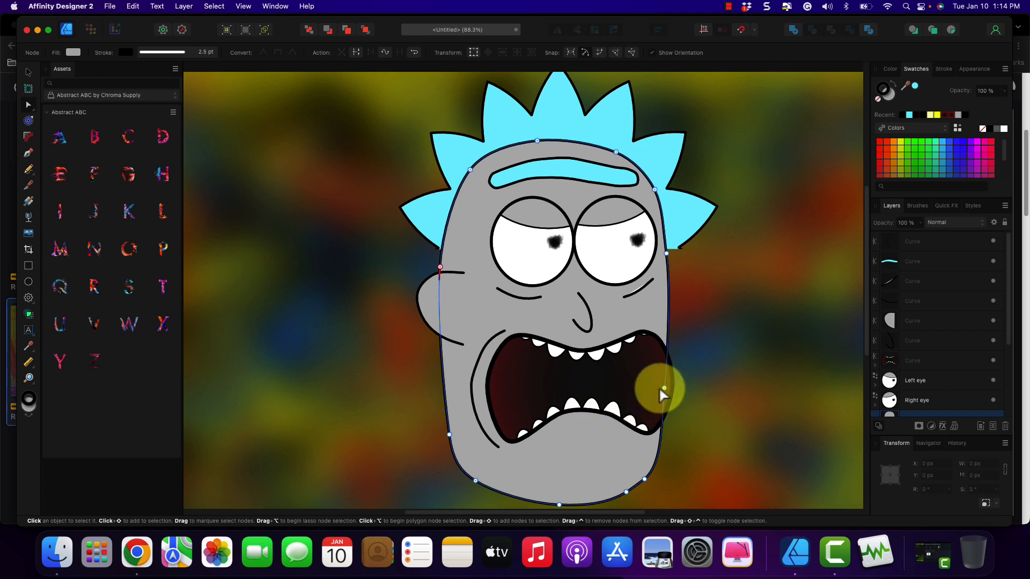
# Draw a curved line around the mouth's right side with the Pencil tool, above the left cheek line's layer.
pyautogui.click(30, 168)
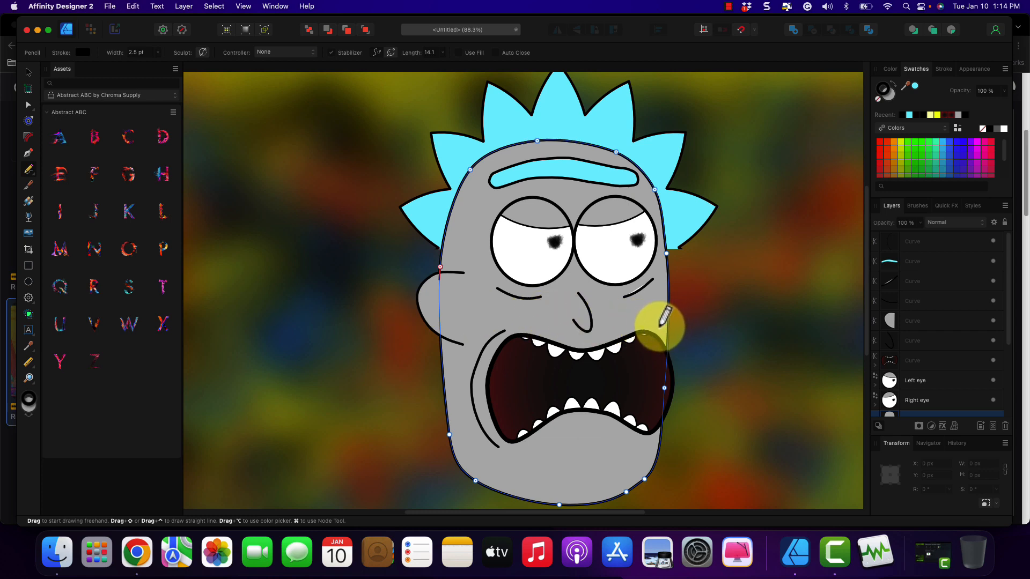
pyautogui.click(940, 246)
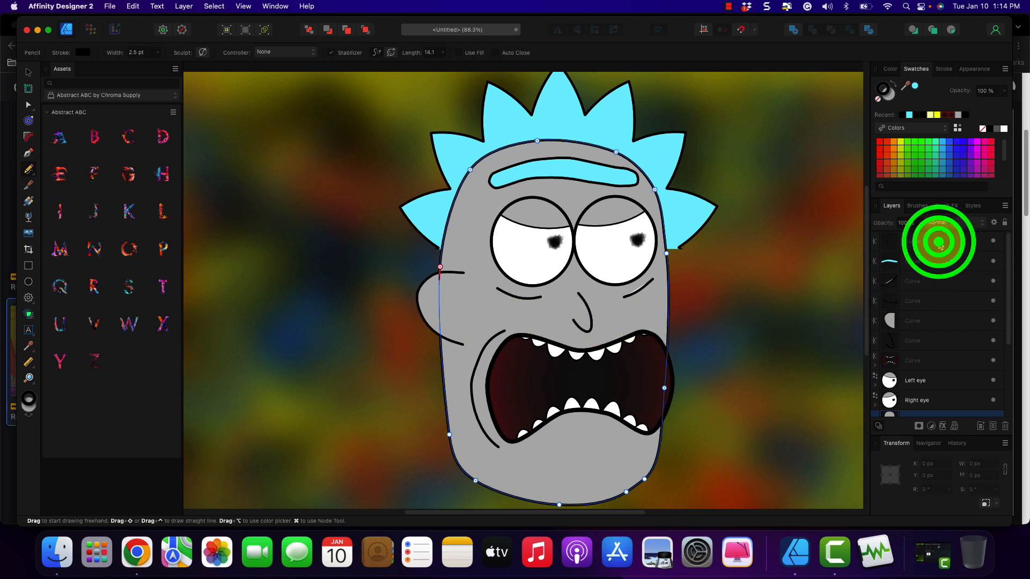
pyautogui.click(664, 330)
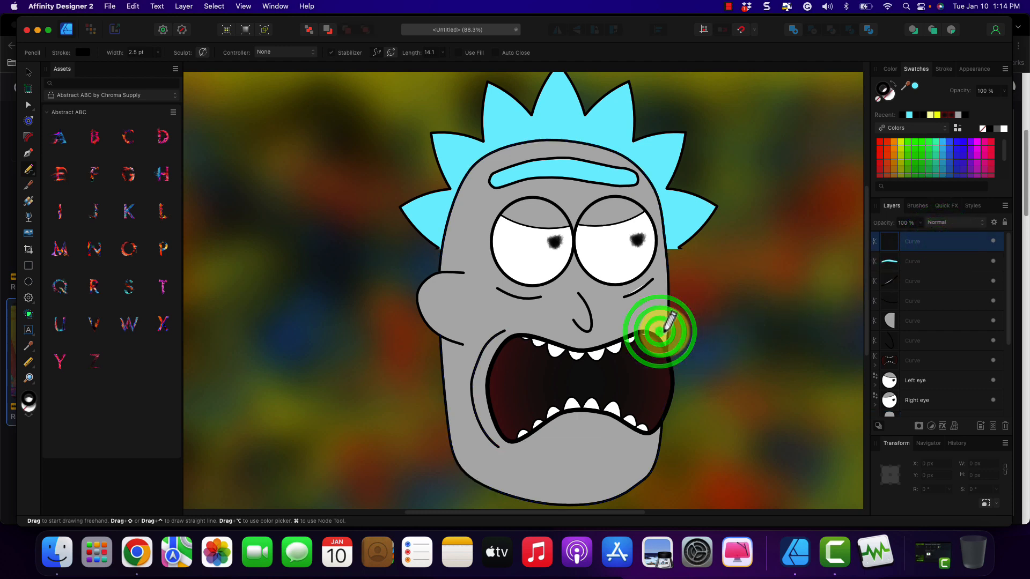
pyautogui.moveTo(663, 331)
pyautogui.mouseDown()
pyautogui.moveTo(682, 350)
pyautogui.moveTo(687, 390)
pyautogui.moveTo(666, 428)
pyautogui.mouseUp()
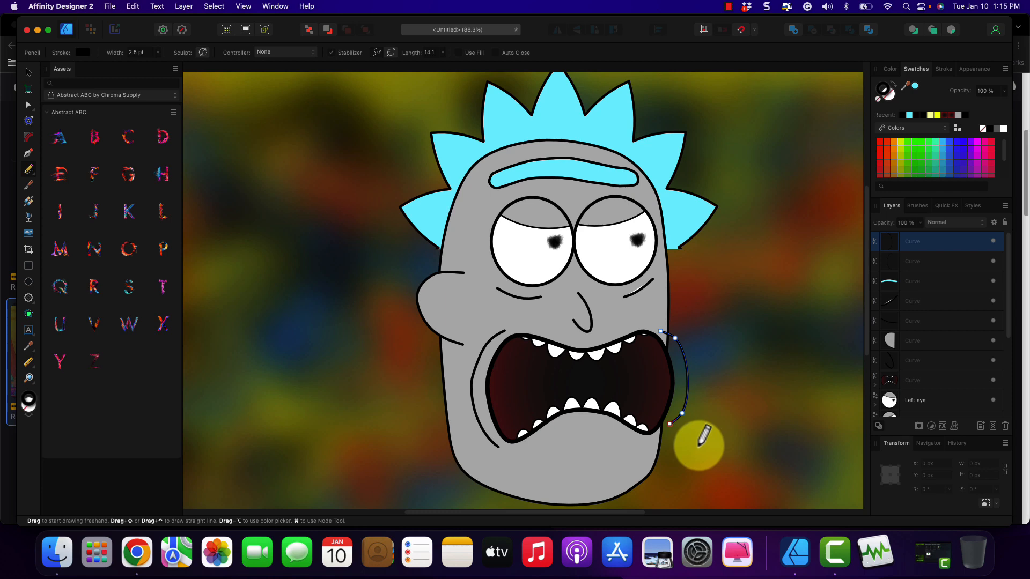
pyautogui.press('super+z')
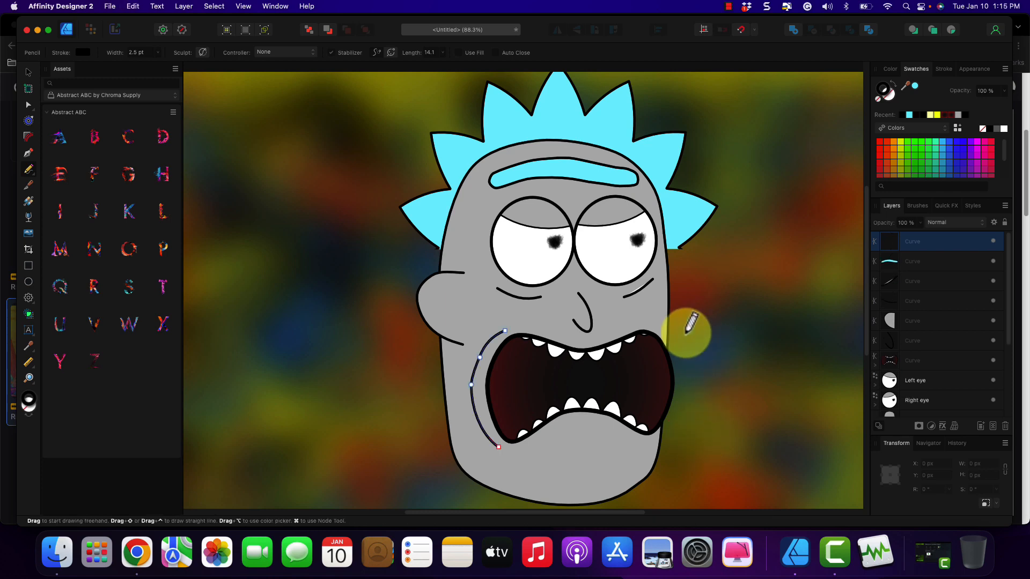
pyautogui.moveTo(667, 329)
pyautogui.mouseDown()
pyautogui.moveTo(655, 329)
pyautogui.moveTo(686, 363)
pyautogui.moveTo(686, 399)
pyautogui.moveTo(680, 421)
pyautogui.moveTo(648, 441)
pyautogui.mouseUp()
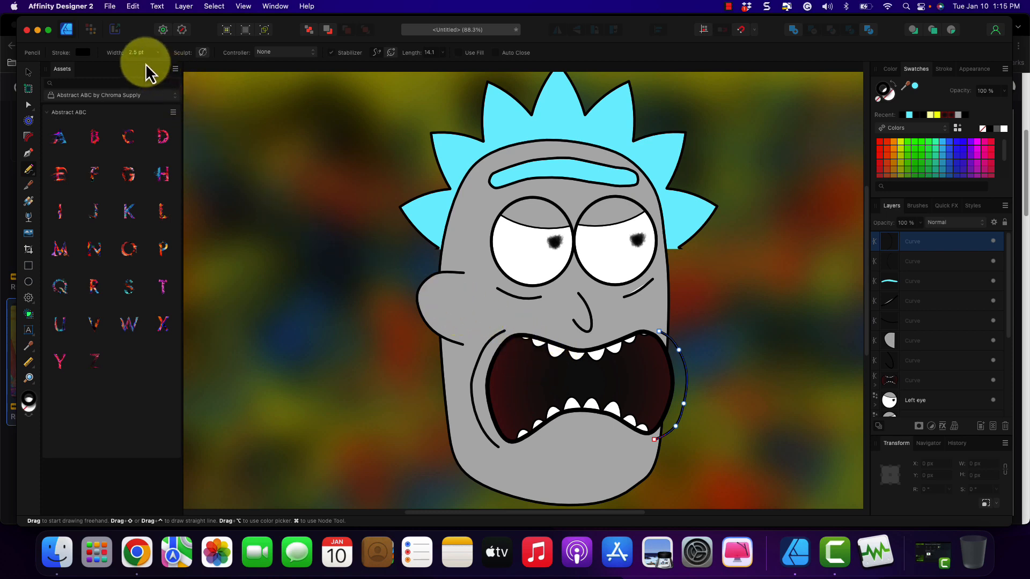
# Set the right-hand curve's stroke width to 9.5 pt and its stroke colour to the grey sampled from the face (C4C4C4).
pyautogui.click(157, 52)
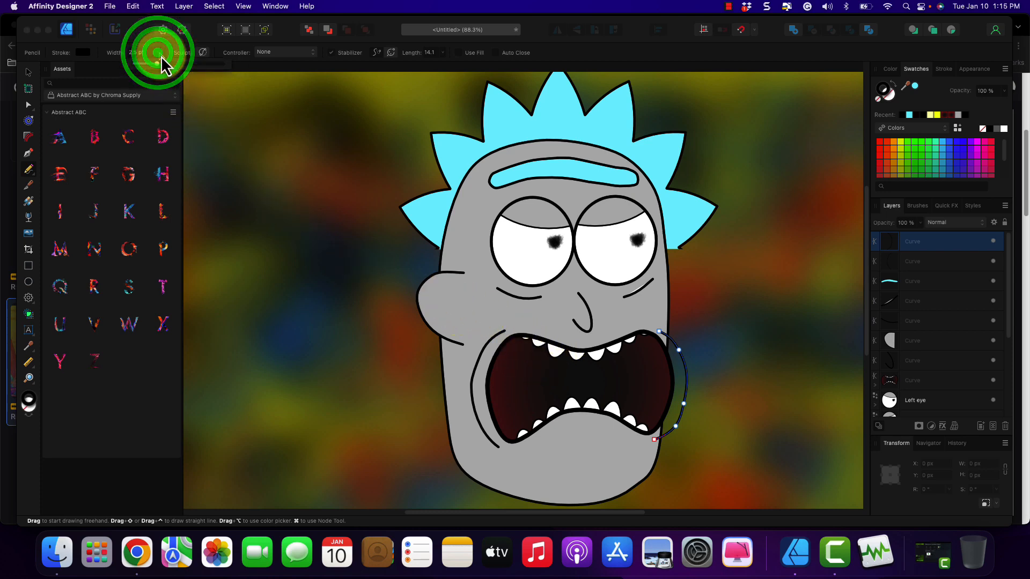
pyautogui.moveTo(154, 64); pyautogui.dragTo(170, 63)
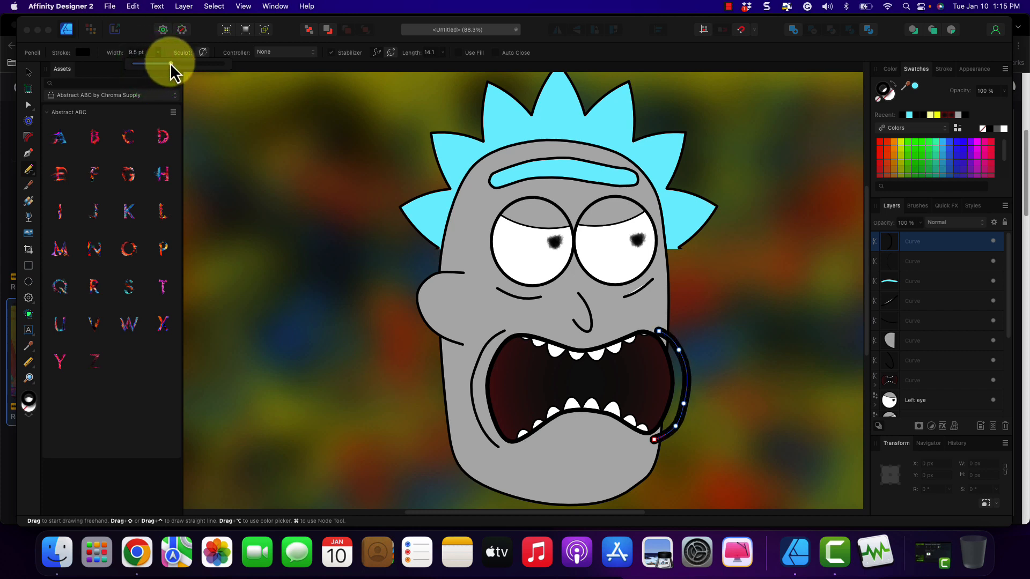
pyautogui.click(86, 52)
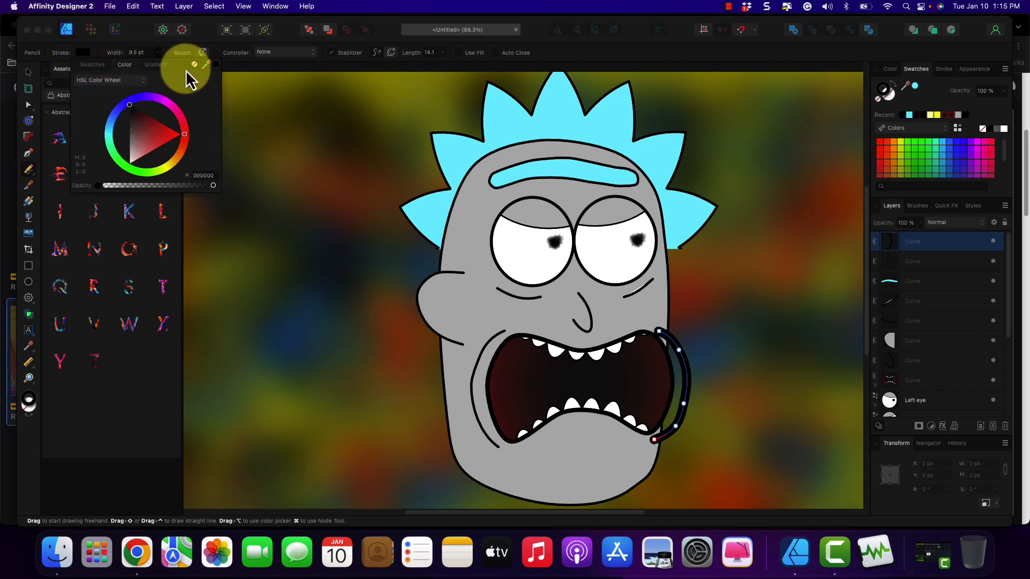
pyautogui.click(207, 65)
pyautogui.moveTo(206, 70); pyautogui.dragTo(583, 308)
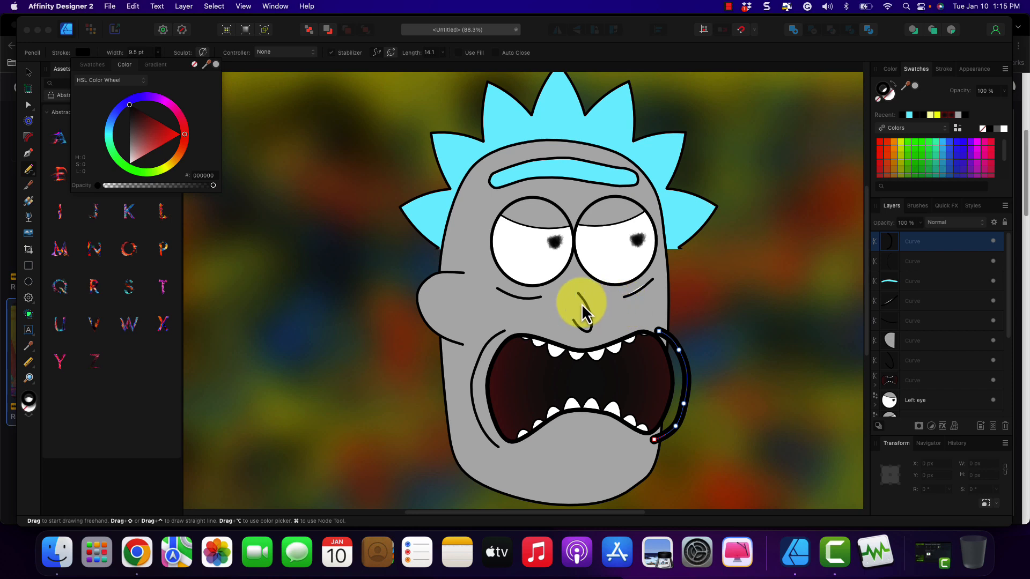
pyautogui.click(215, 66)
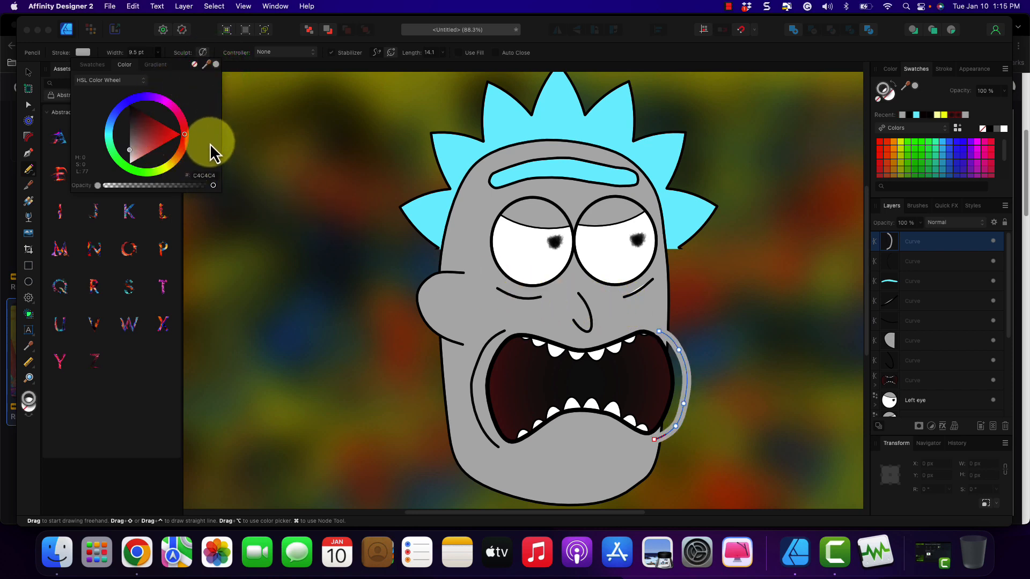
pyautogui.click(131, 40)
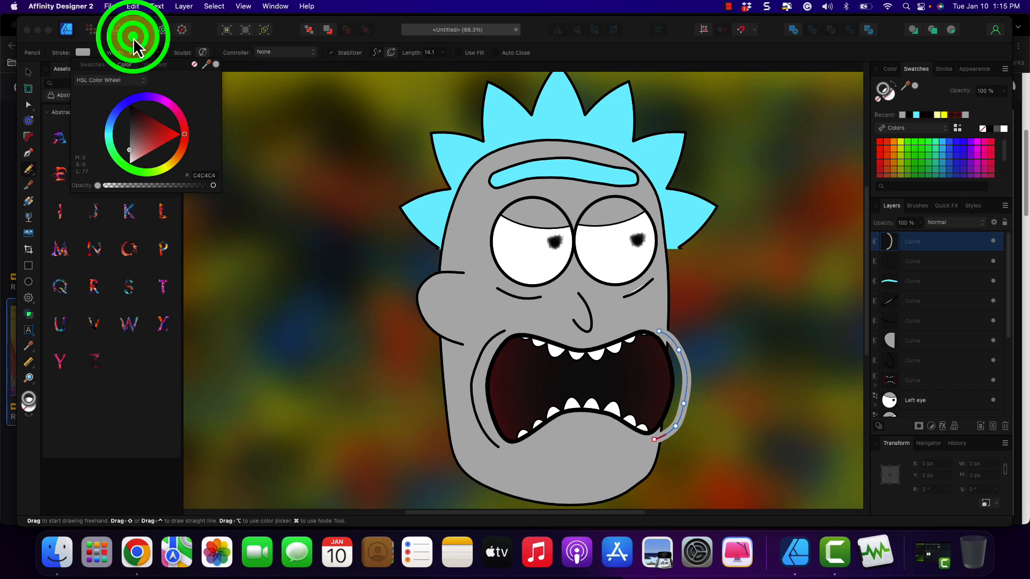
# Move the grey curve left against the mouth's right edge and place its layer directly below the mouth layer.
pyautogui.click(29, 72)
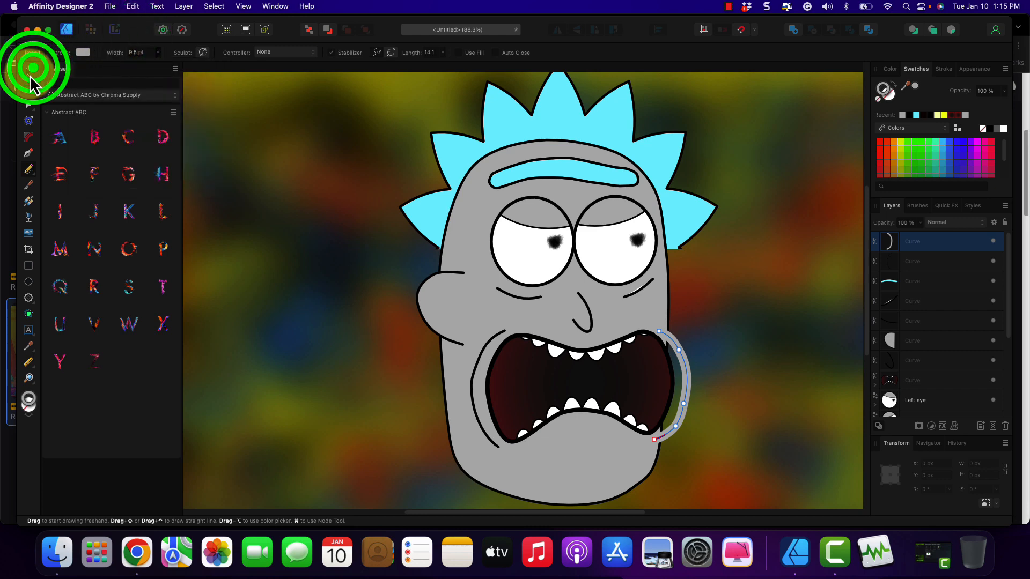
pyautogui.moveTo(686, 397); pyautogui.dragTo(679, 397)
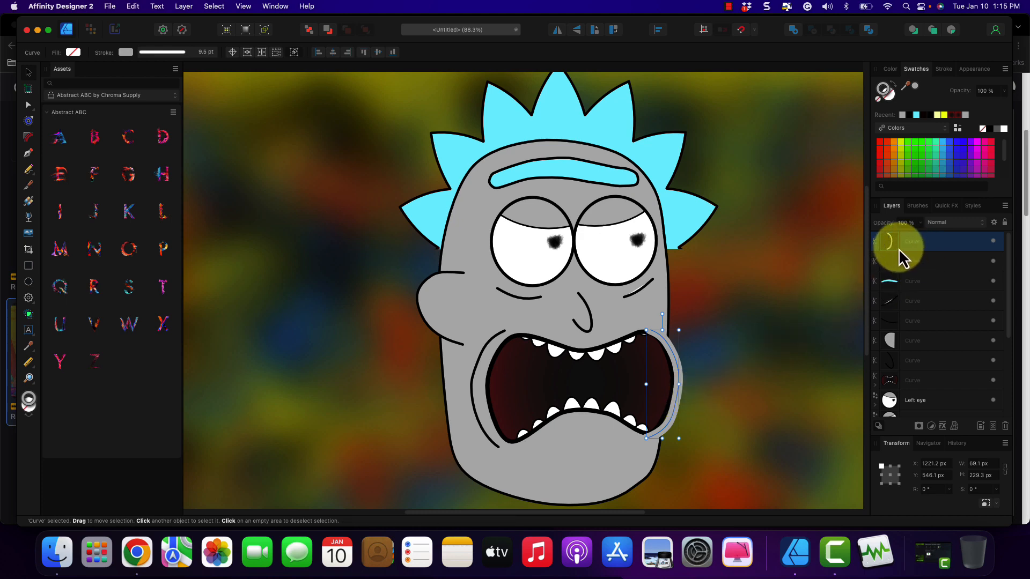
pyautogui.moveTo(900, 249); pyautogui.dragTo(908, 384)
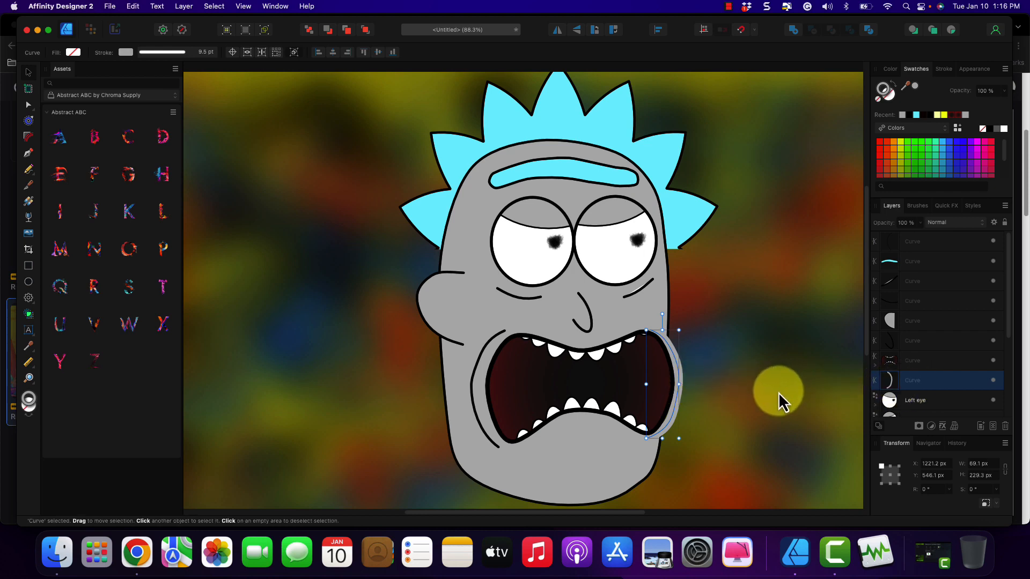
# Duplicate the grey curve beside the mouth and shift the copy slightly outward, away from the mouth.
pyautogui.click(679, 371)
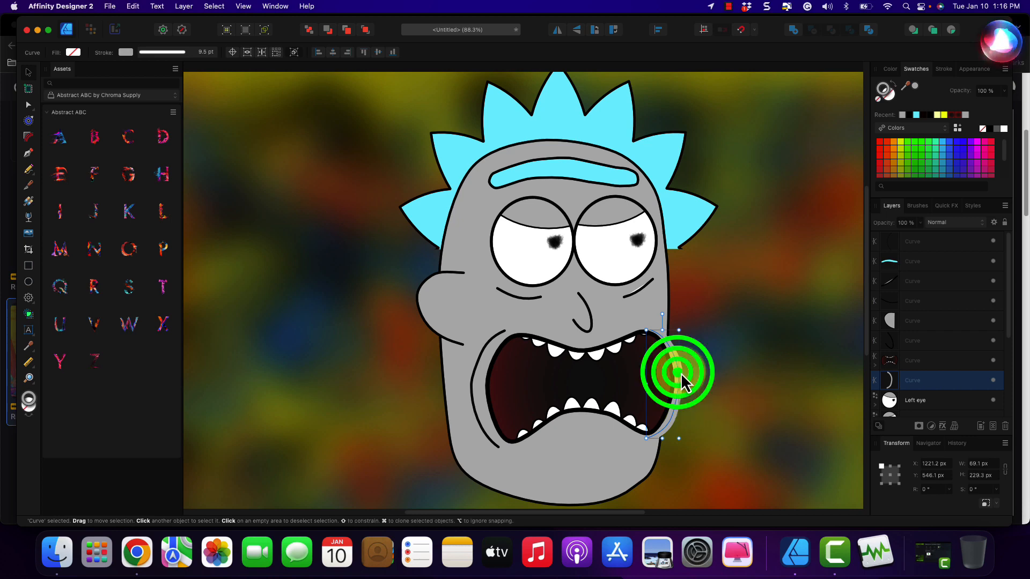
pyautogui.click(961, 38)
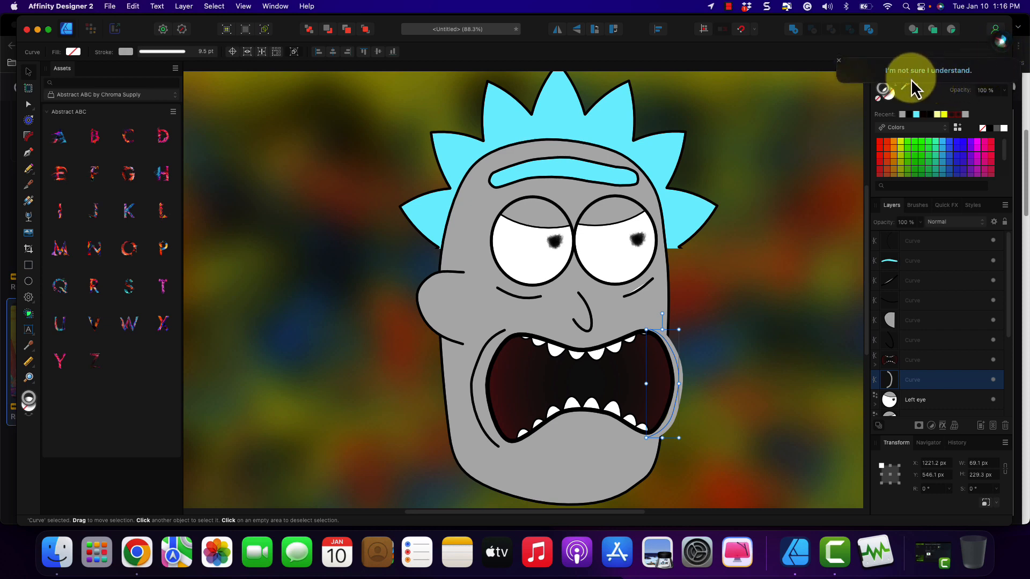
pyautogui.click(825, 115)
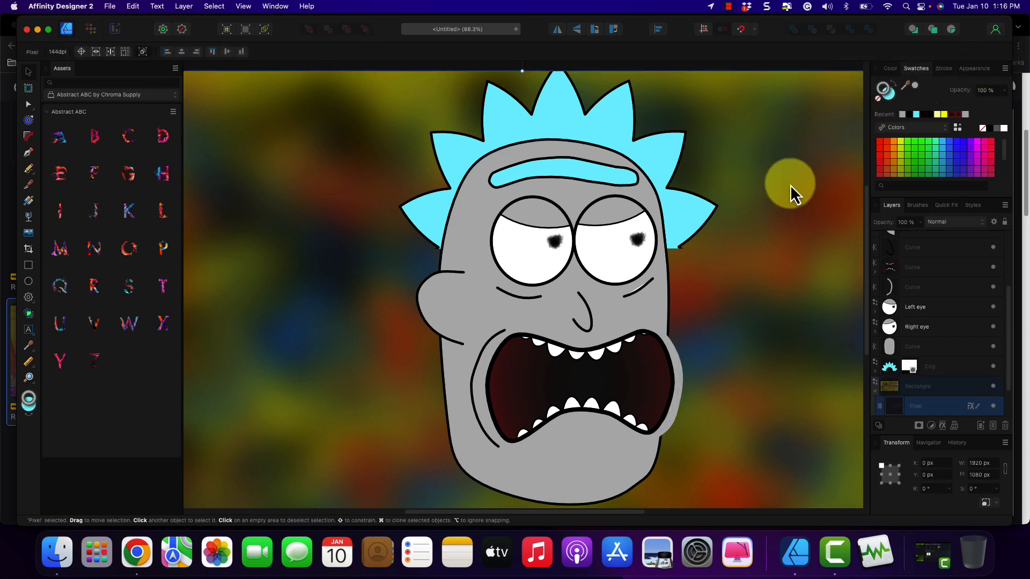
pyautogui.click(681, 391)
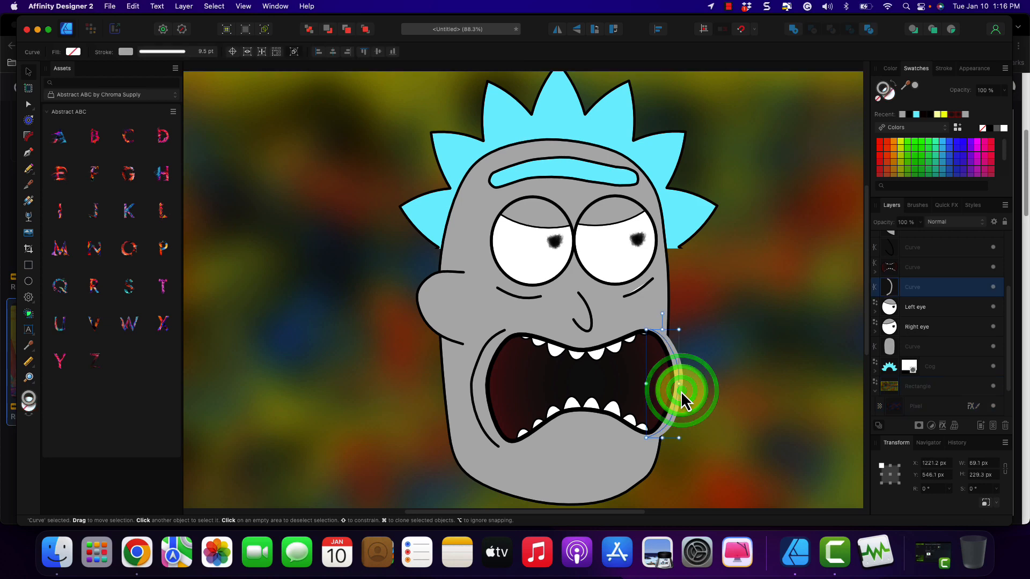
pyautogui.press('super+c')
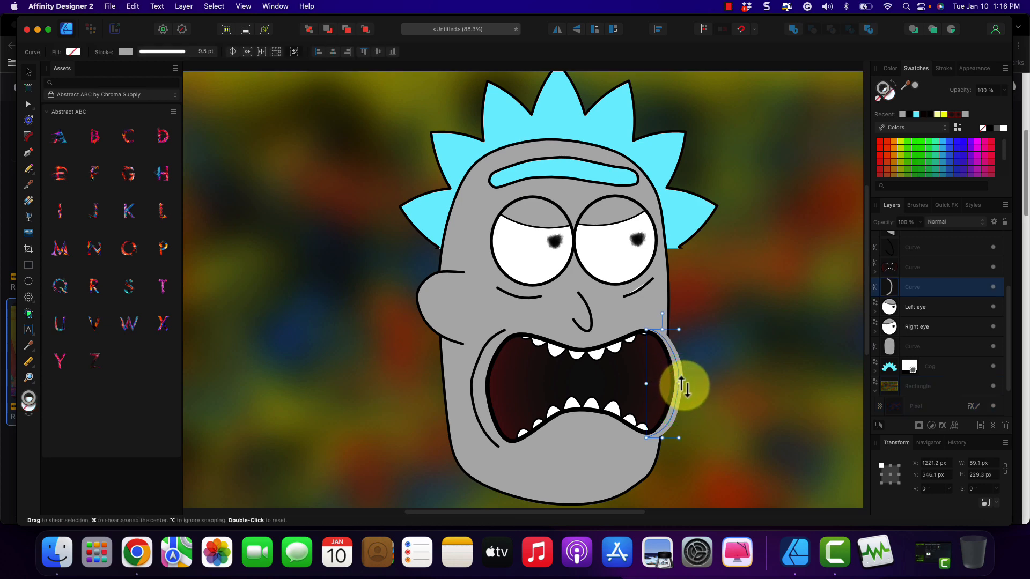
pyautogui.press('super+v')
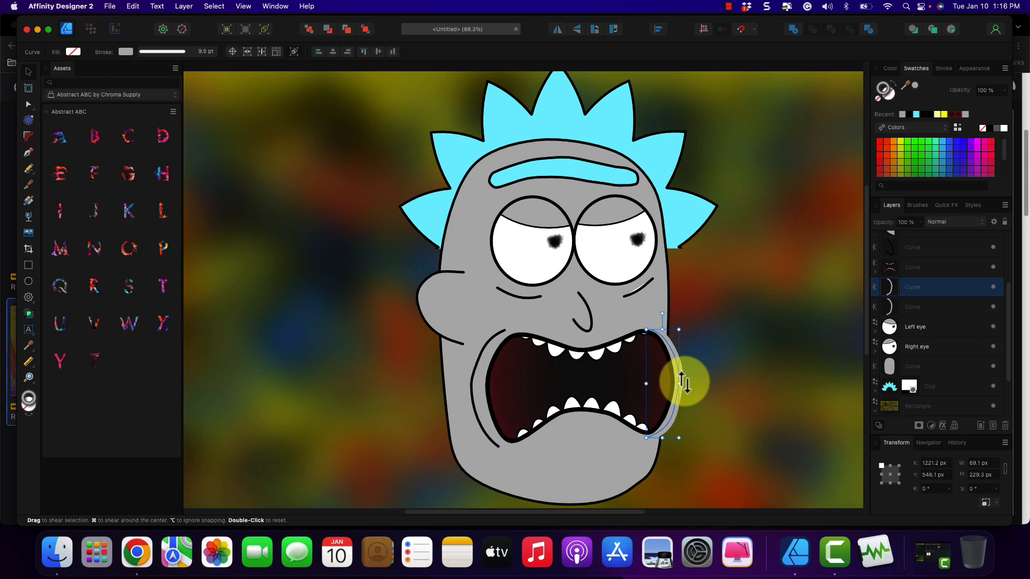
pyautogui.moveTo(682, 377); pyautogui.dragTo(688, 381)
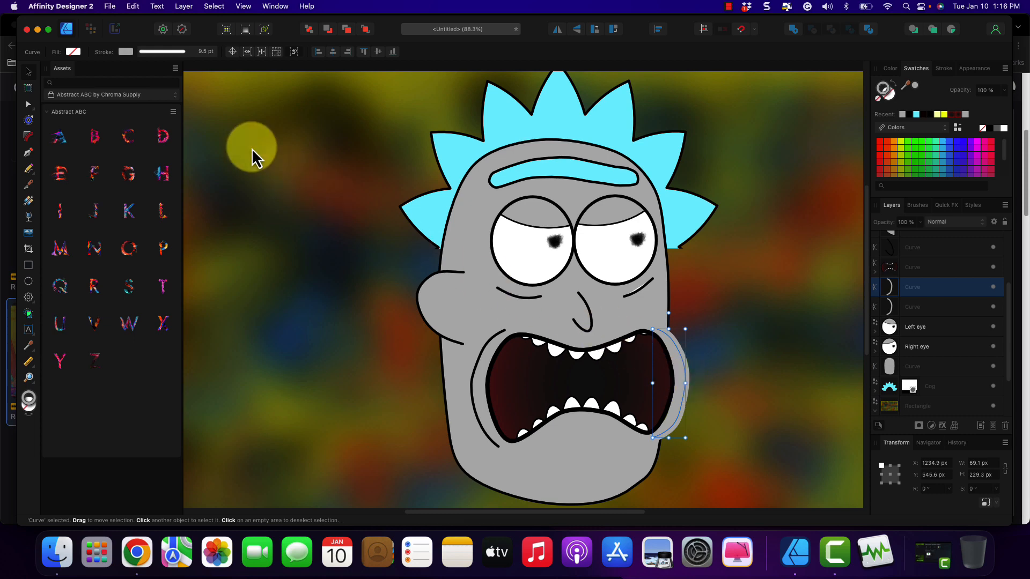
# Set the duplicated curve's stroke colour to near-black (040000) and its stroke width to 2.5 pt.
pyautogui.click(127, 51)
pyautogui.moveTo(156, 106)
pyautogui.mouseDown()
pyautogui.moveTo(175, 117)
pyautogui.moveTo(173, 101)
pyautogui.mouseUp()
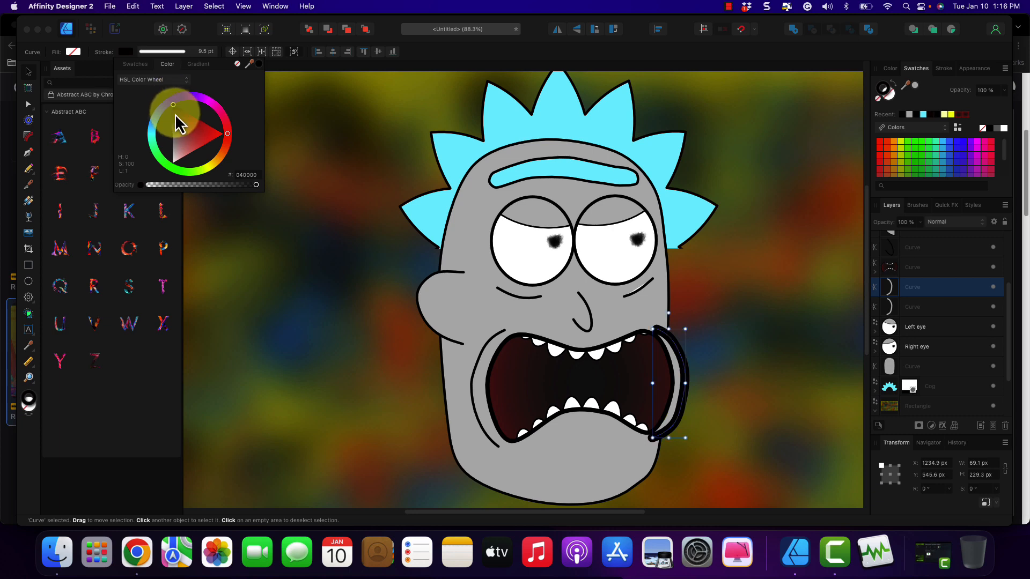
pyautogui.click(197, 51)
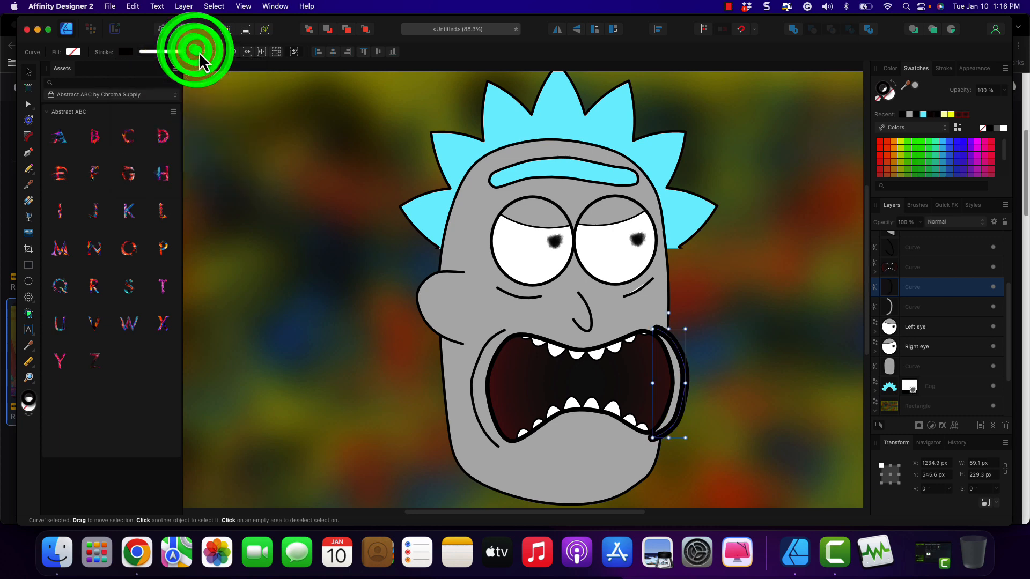
pyautogui.click(214, 89)
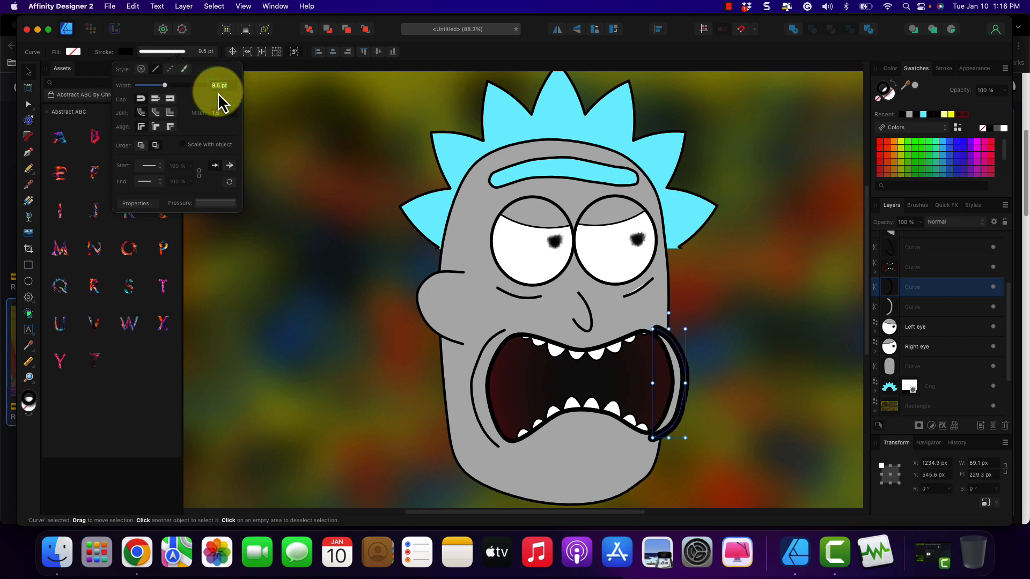
pyautogui.write('2.5')
pyautogui.press('Return')
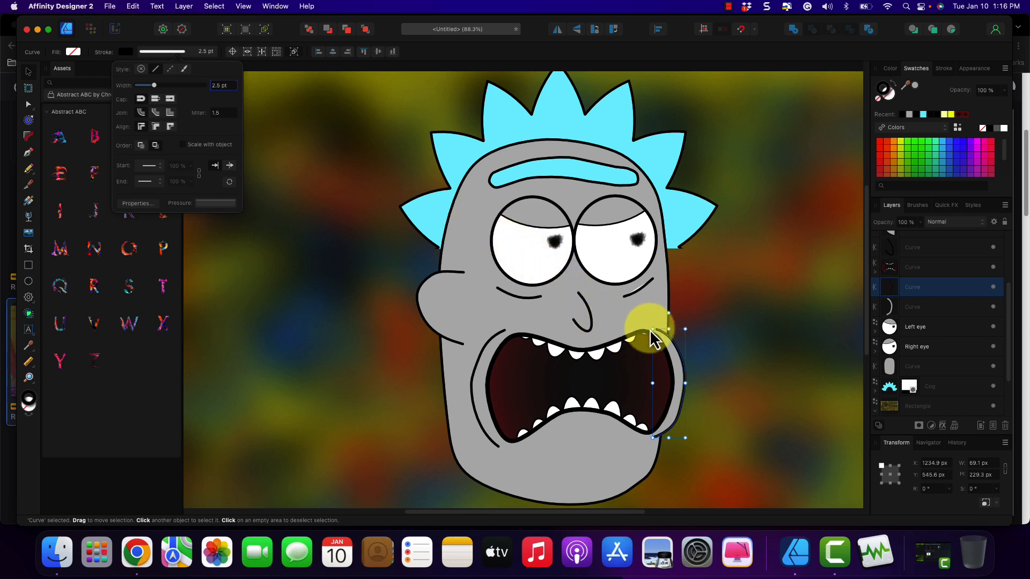
# Narrow the grey curve to about 60.6 px wide, then pull the black line's outer edge in to hug it.
pyautogui.click(680, 384)
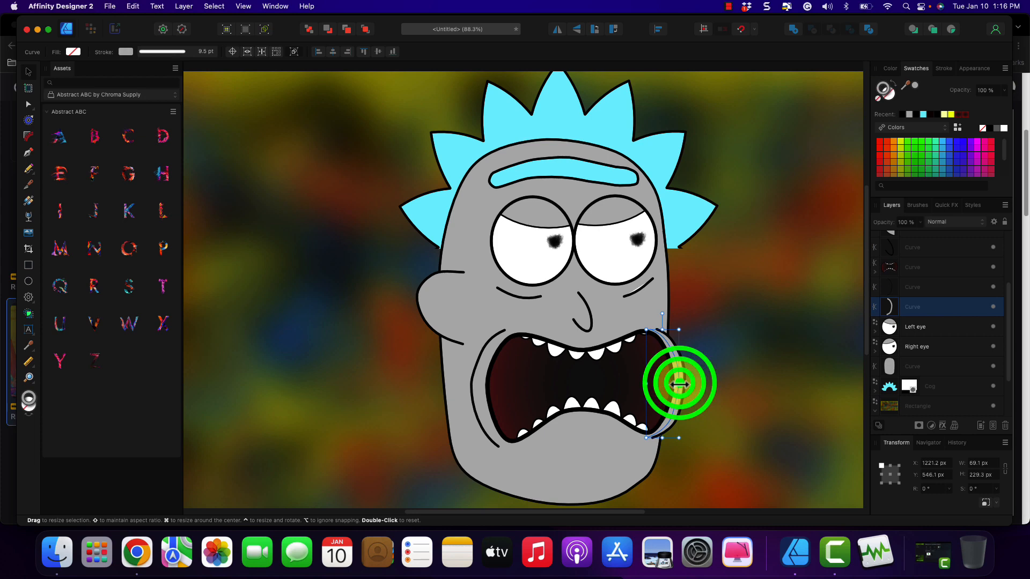
pyautogui.moveTo(680, 384); pyautogui.dragTo(675, 384)
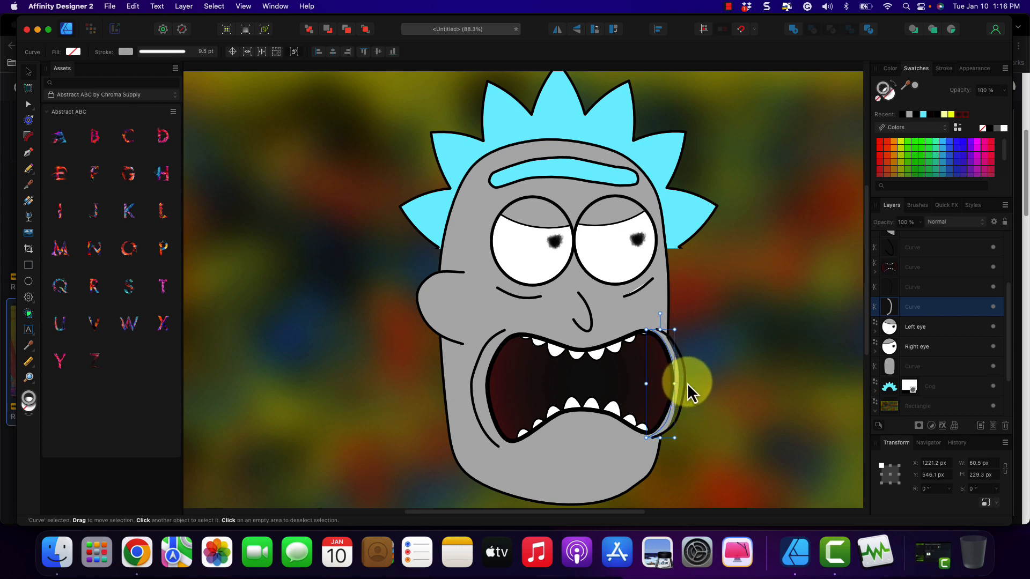
pyautogui.click(686, 382)
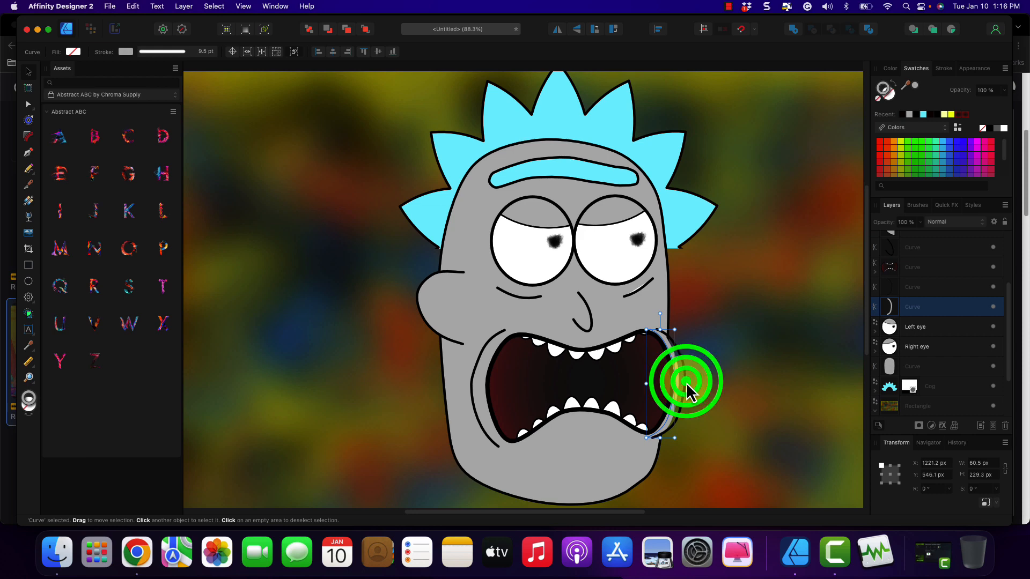
pyautogui.moveTo(684, 382); pyautogui.dragTo(681, 382)
pyautogui.click(702, 357)
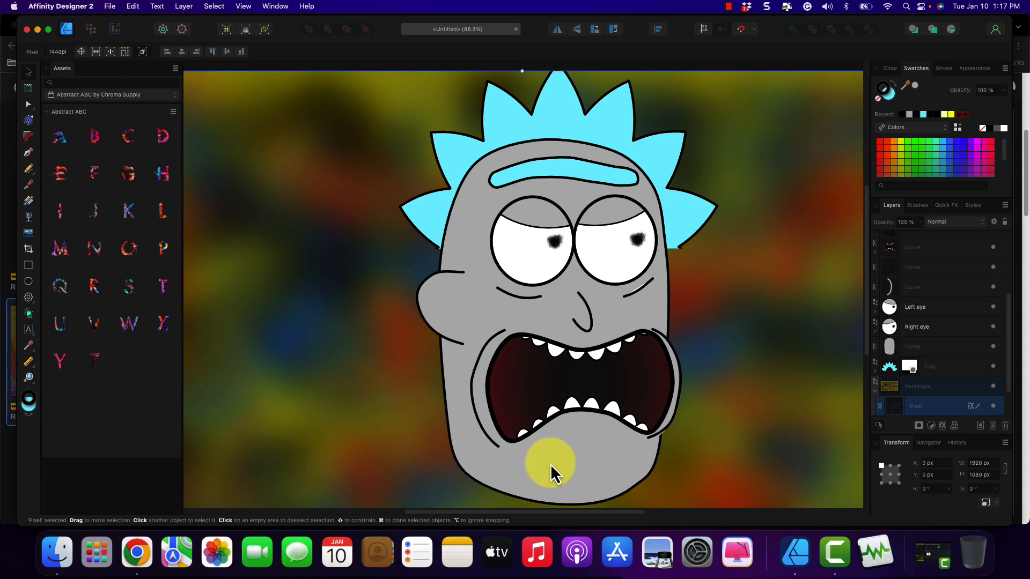
# Move the black line's lower end node in under the mouth corner, to about X 1232 px, Y 783 px.
pyautogui.click(28, 105)
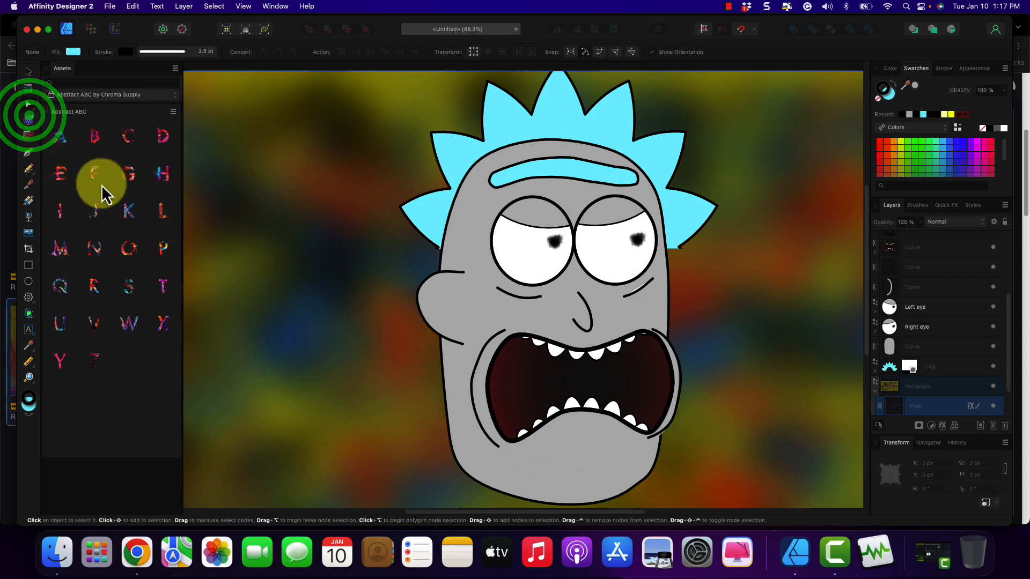
pyautogui.scroll(-3, 693, 436)
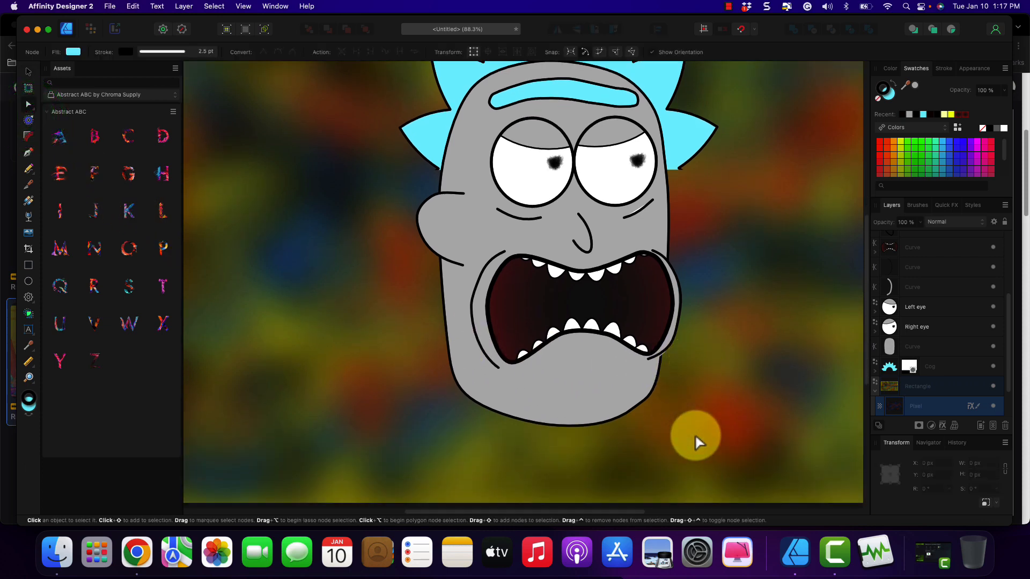
pyautogui.scroll(5, 695, 437)
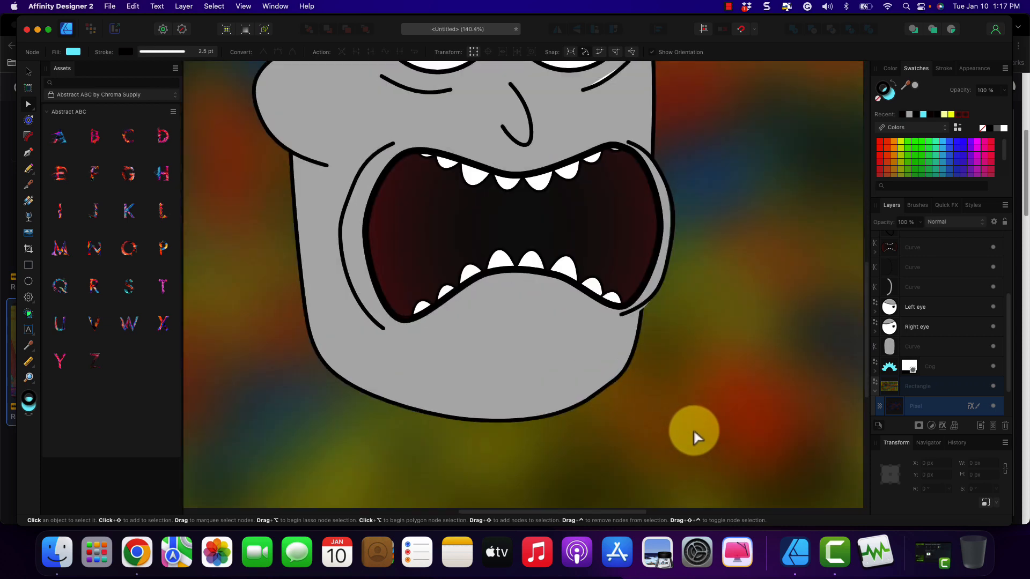
pyautogui.click(619, 289)
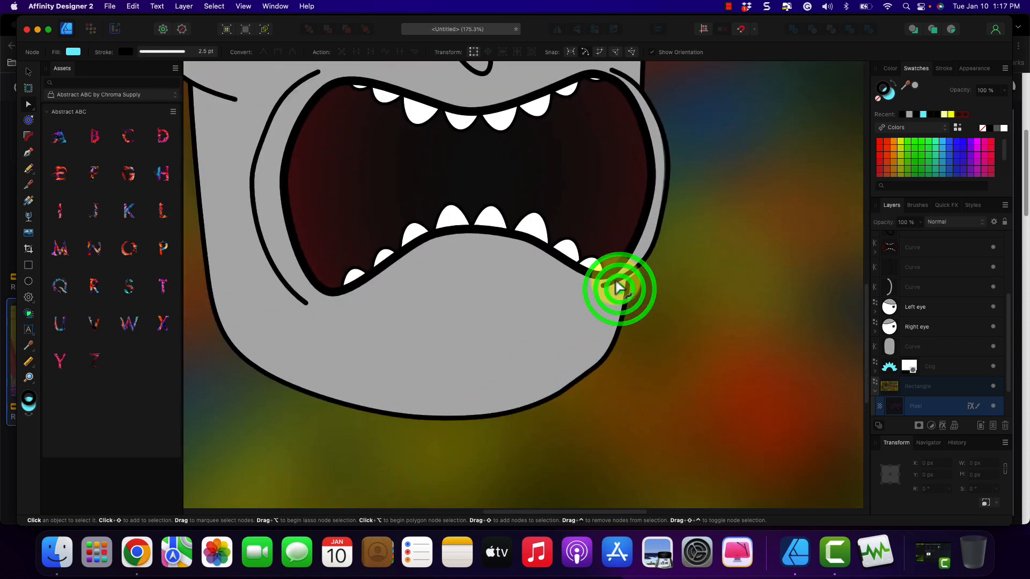
pyautogui.click(604, 289)
pyautogui.click(607, 292)
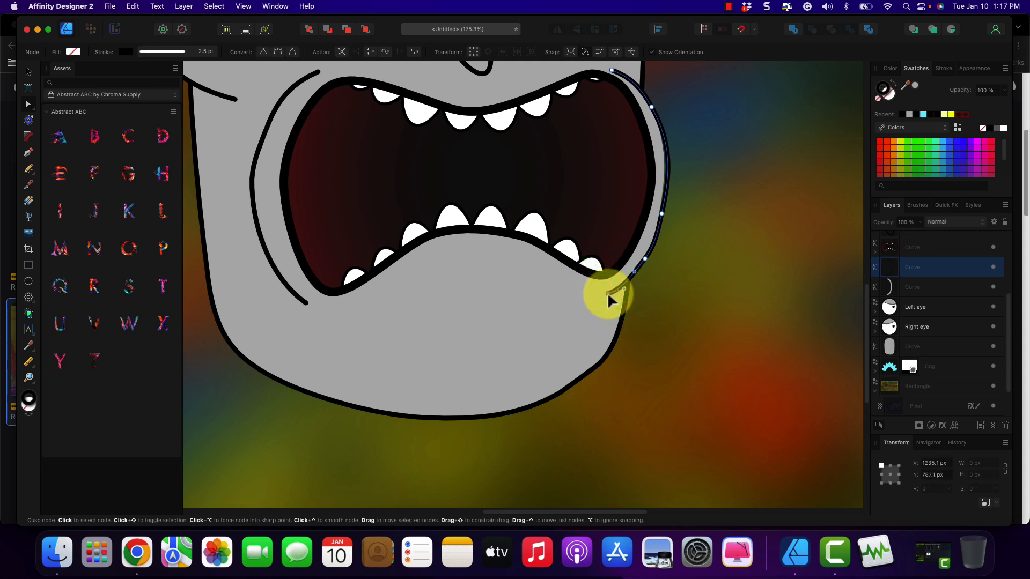
pyautogui.moveTo(608, 294); pyautogui.dragTo(608, 293)
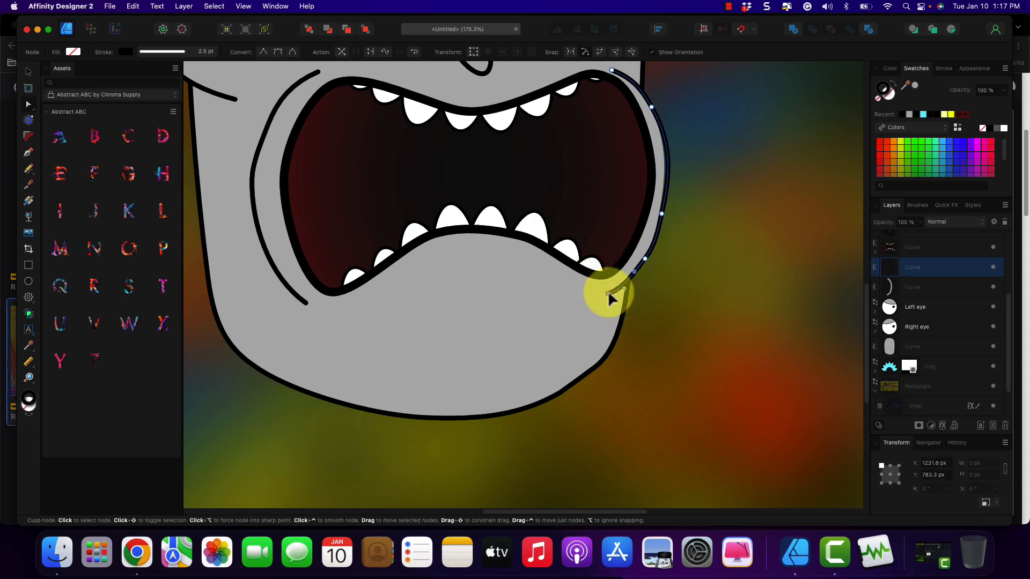
# Adjust the nodes midway along the black line so it follows the grey band's outer edge smoothly.
pyautogui.click(662, 213)
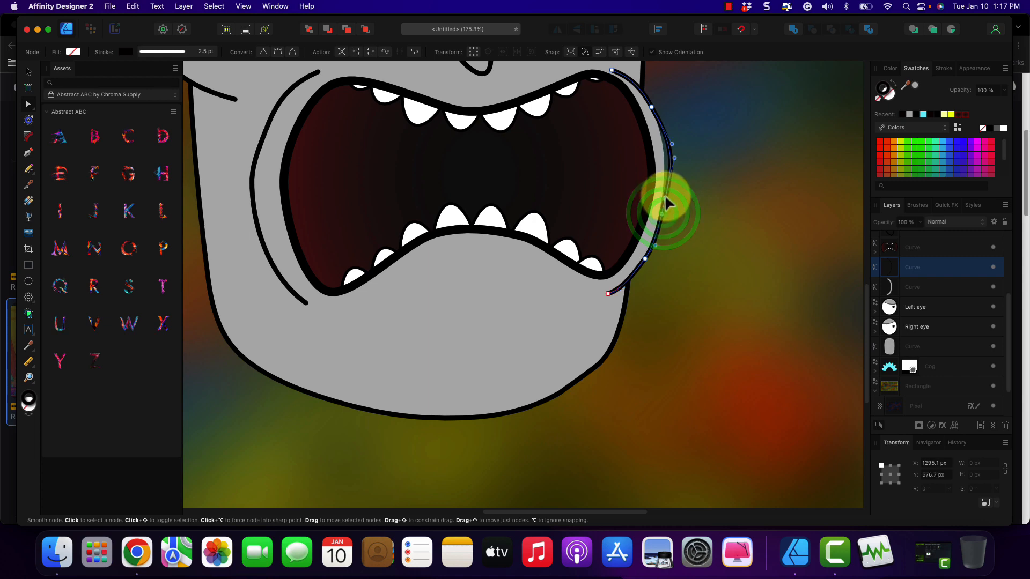
pyautogui.moveTo(658, 209); pyautogui.dragTo(664, 214)
pyautogui.click(669, 158)
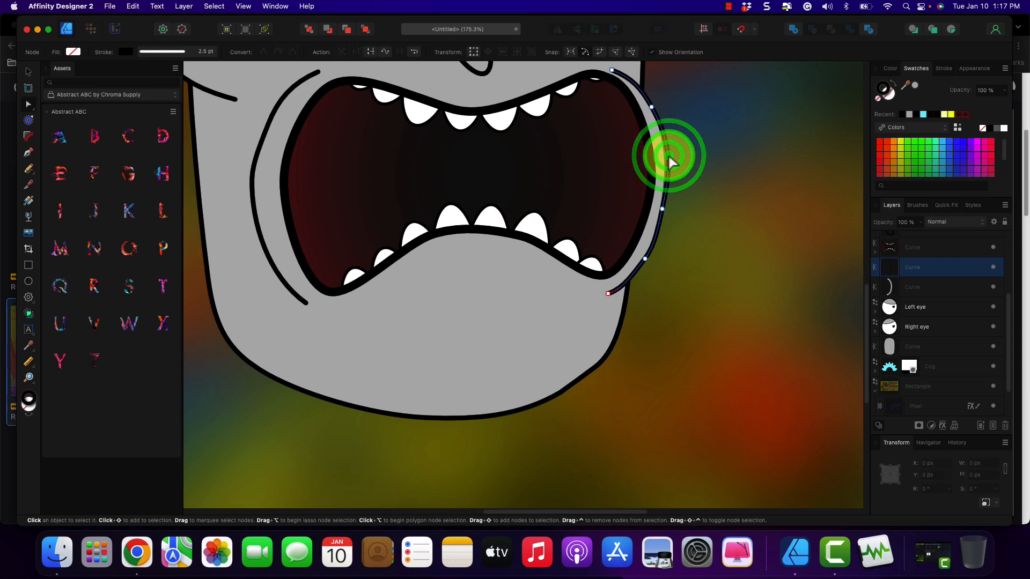
pyautogui.moveTo(669, 159); pyautogui.dragTo(666, 160)
pyautogui.click(676, 155)
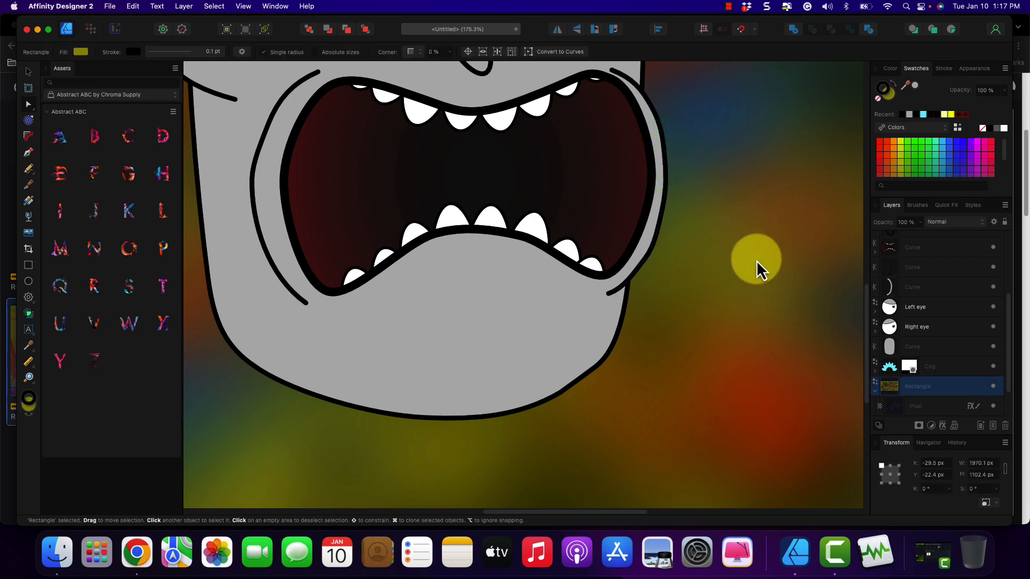
# Move the black line's upper end node slightly upward, away from the mouth's upper corner.
pyautogui.scroll(3, 757, 259)
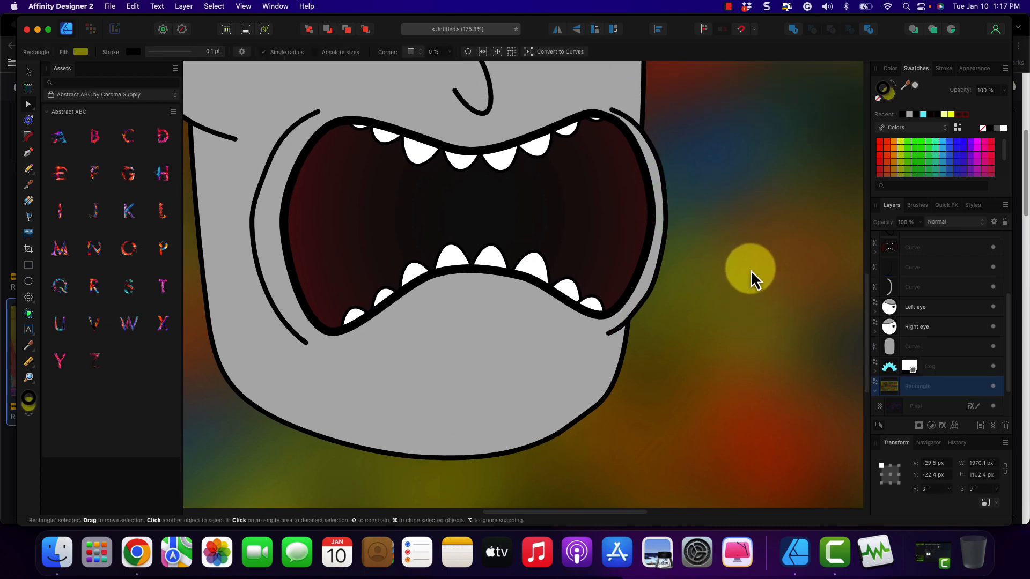
pyautogui.click(612, 110)
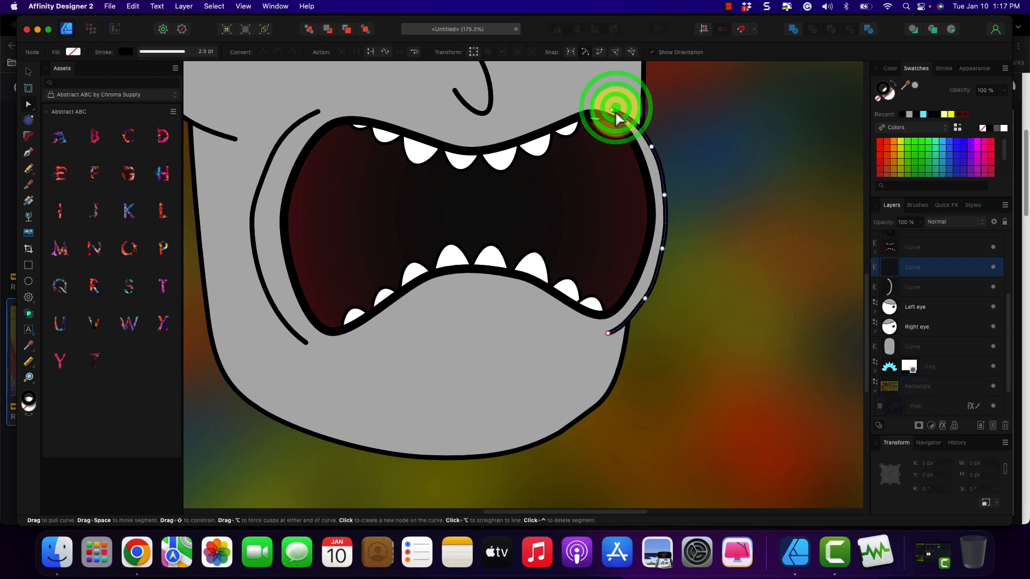
pyautogui.click(611, 111)
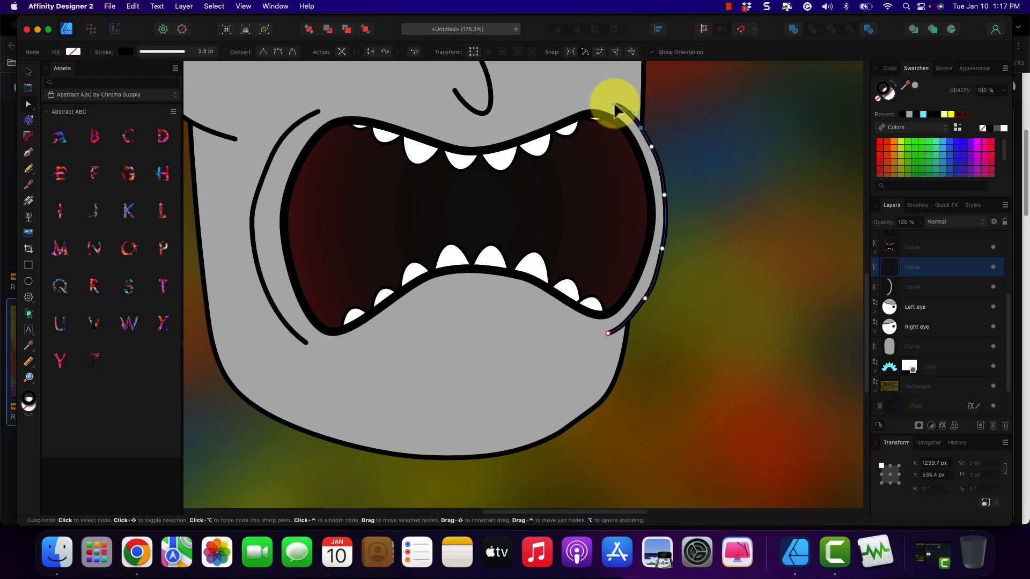
pyautogui.moveTo(615, 111); pyautogui.dragTo(614, 110)
pyautogui.click(608, 75)
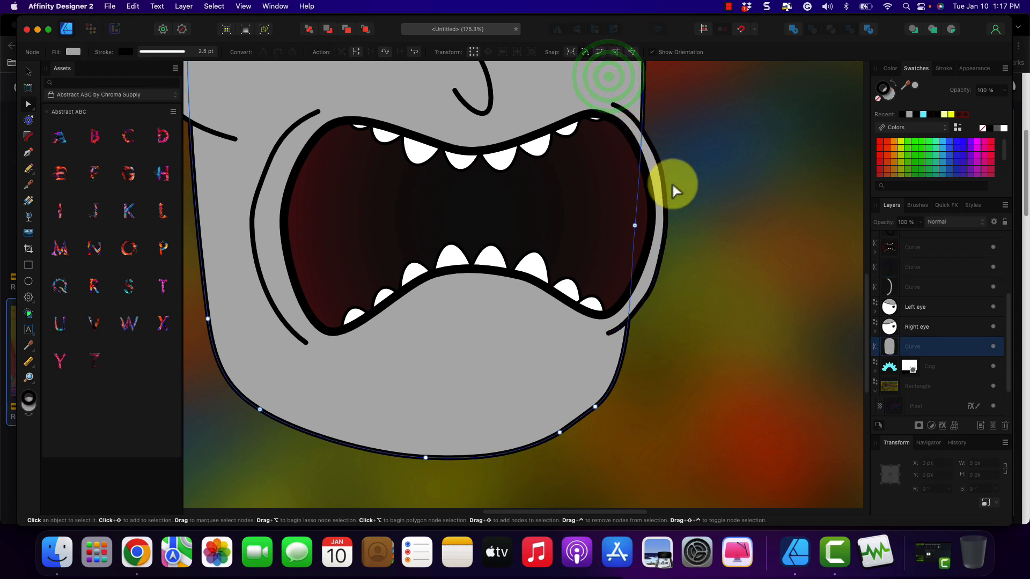
# Examine the whole head, checking how the new black cheek outline fits the face and mouth.
pyautogui.scroll(-2, 729, 242)
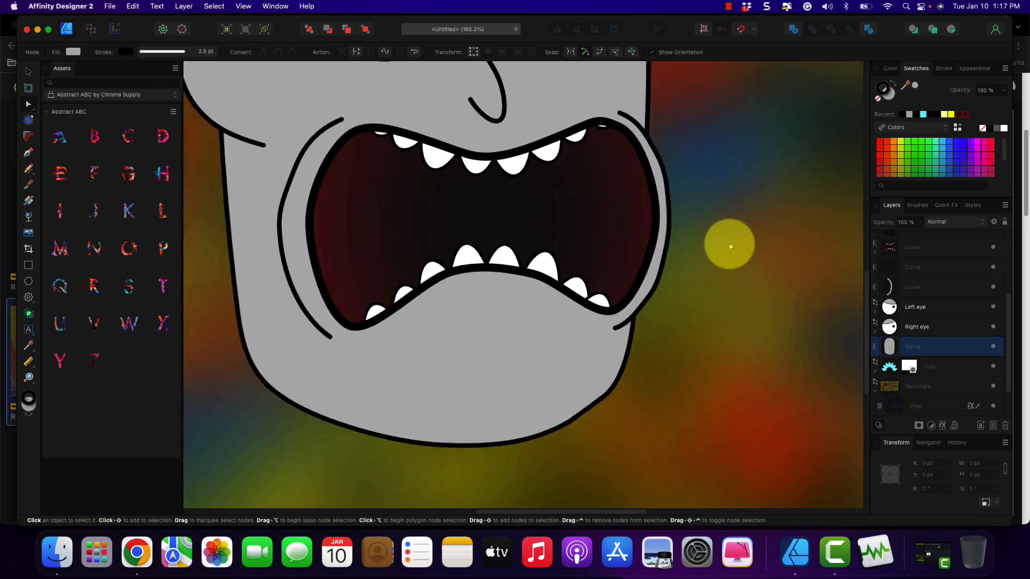
pyautogui.scroll(-8, 729, 244)
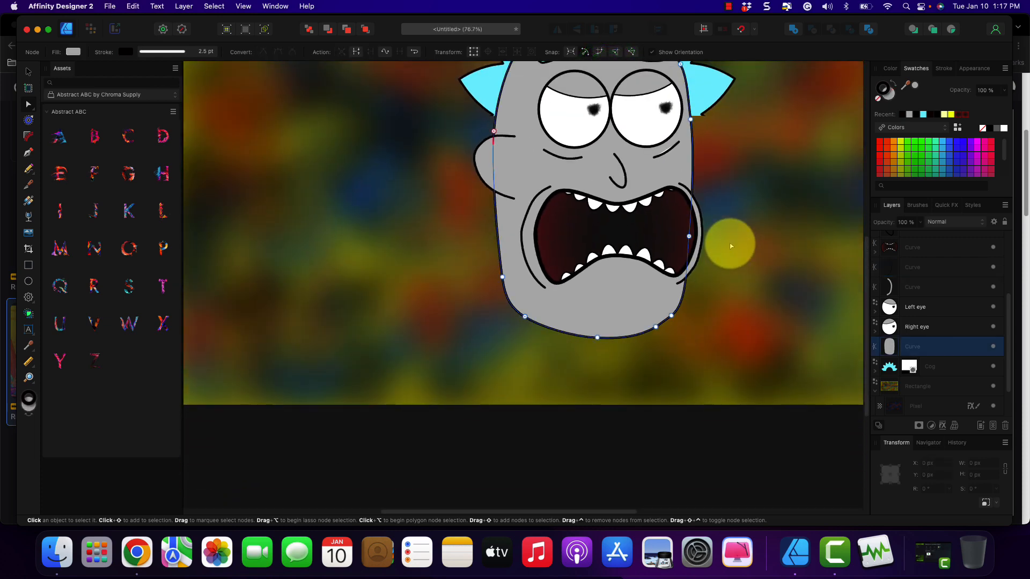
pyautogui.scroll(5, 730, 245)
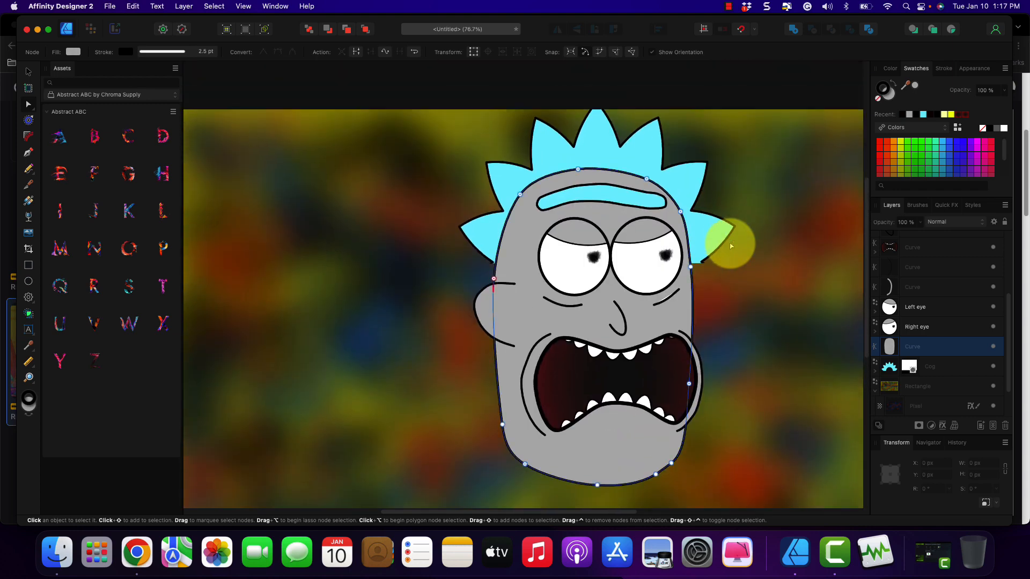
pyautogui.scroll(-1, 731, 246)
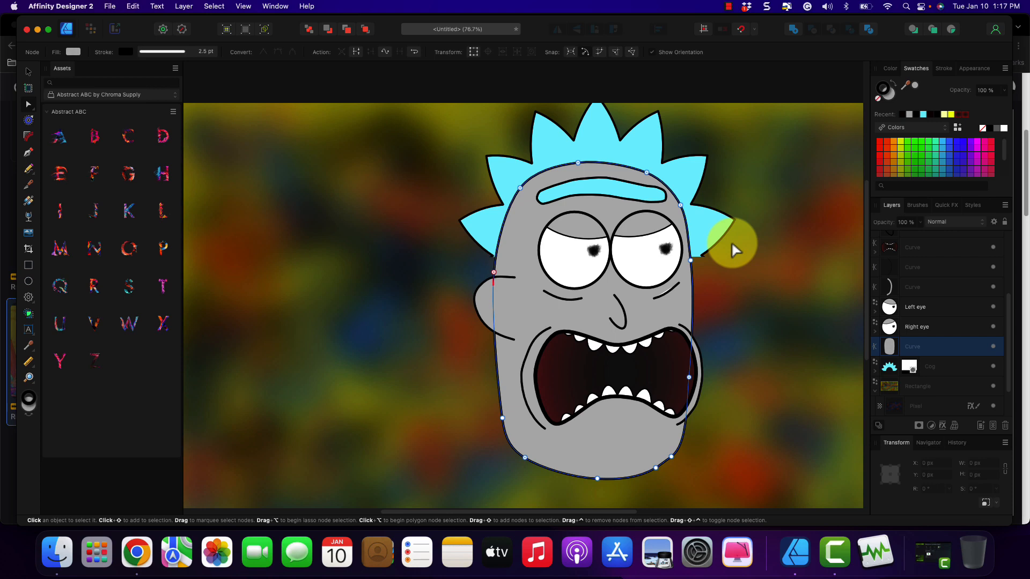
pyautogui.click(769, 372)
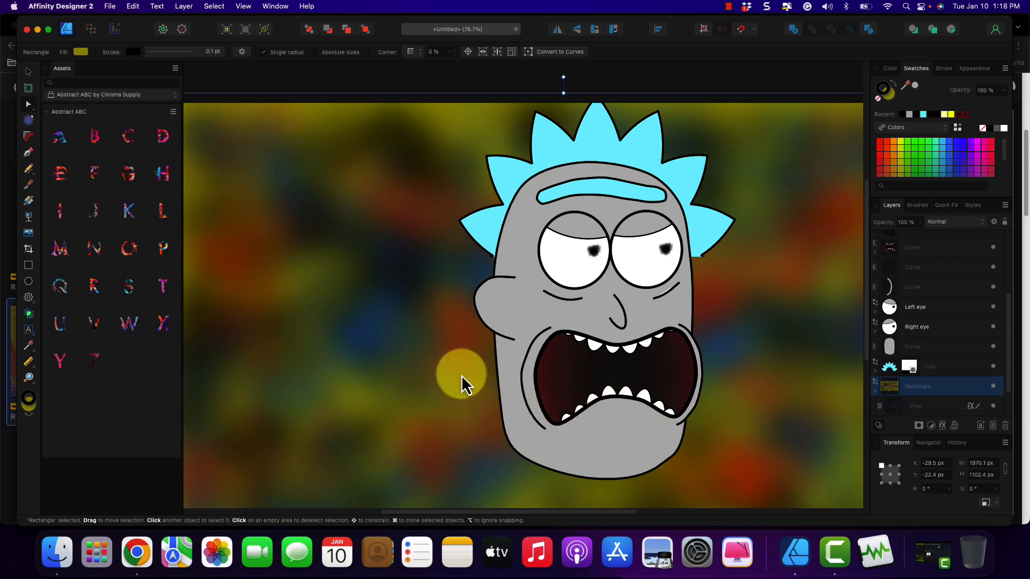
pyautogui.hscroll(5, 669, 359)
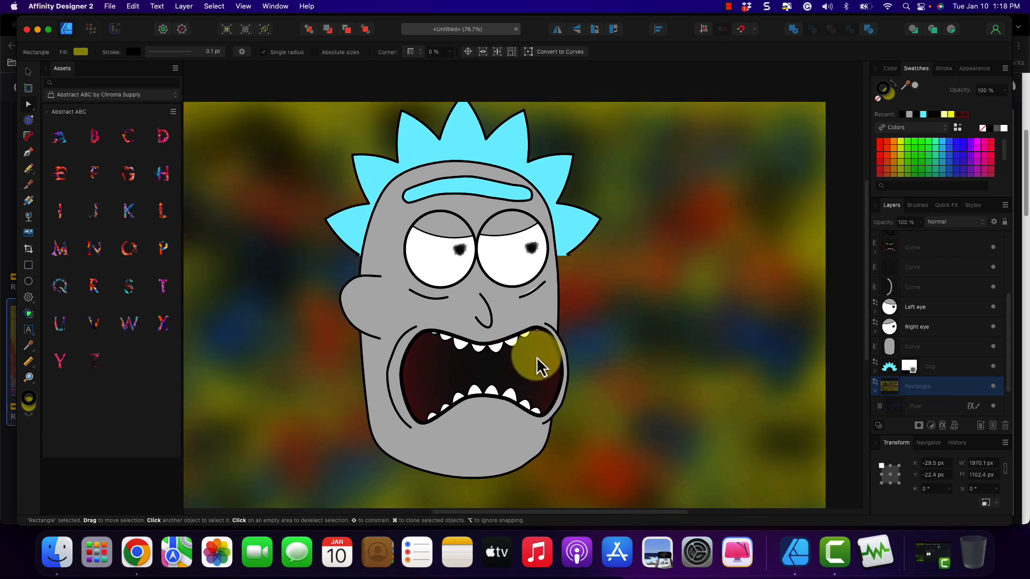
pyautogui.hscroll(-1, 561, 357)
pyautogui.scroll(-1, 561, 357)
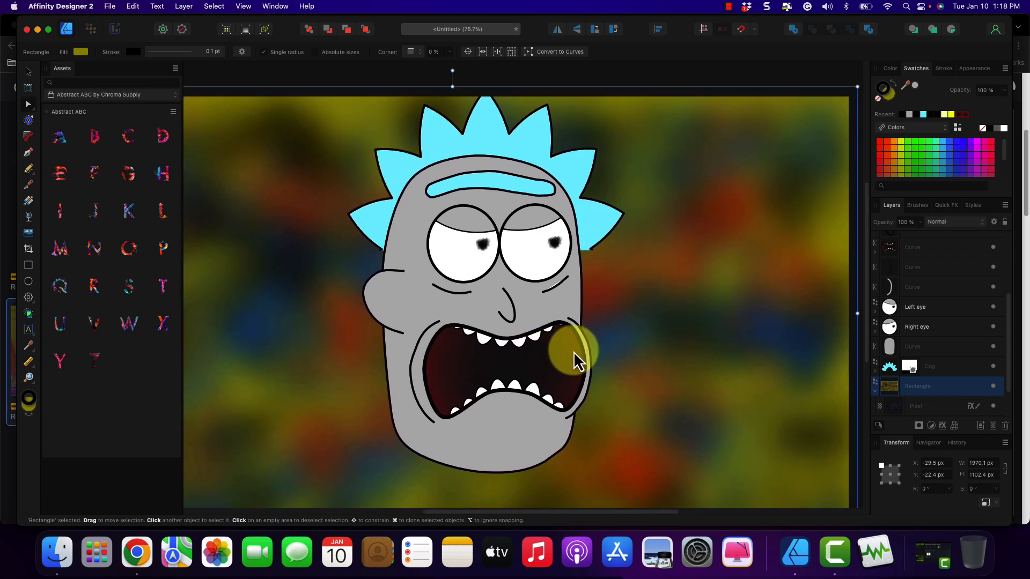
# Give the spiky cyan hair a 3D layer effect with a 100 px radius.
pyautogui.click(487, 149)
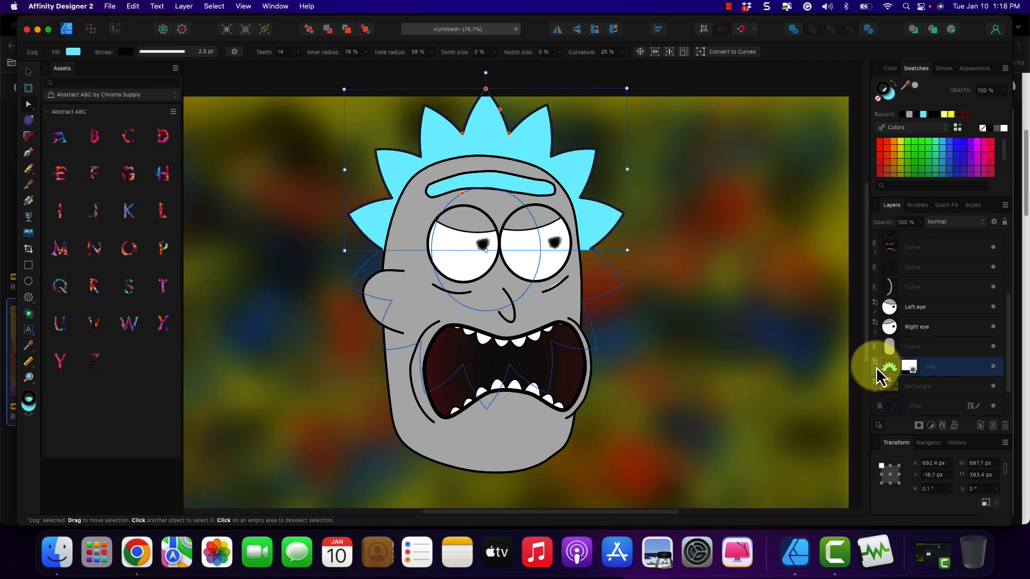
pyautogui.click(947, 207)
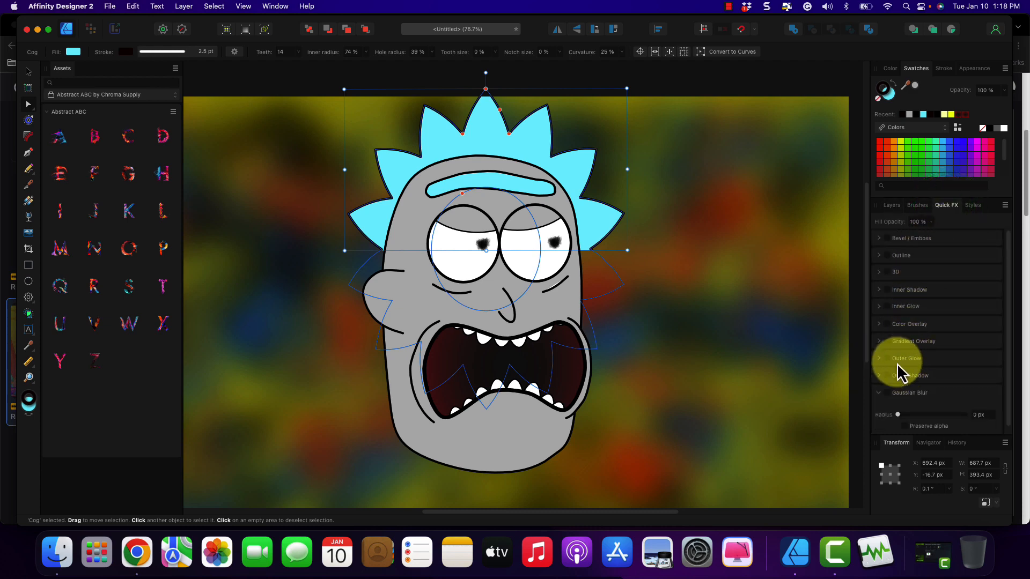
pyautogui.click(886, 273)
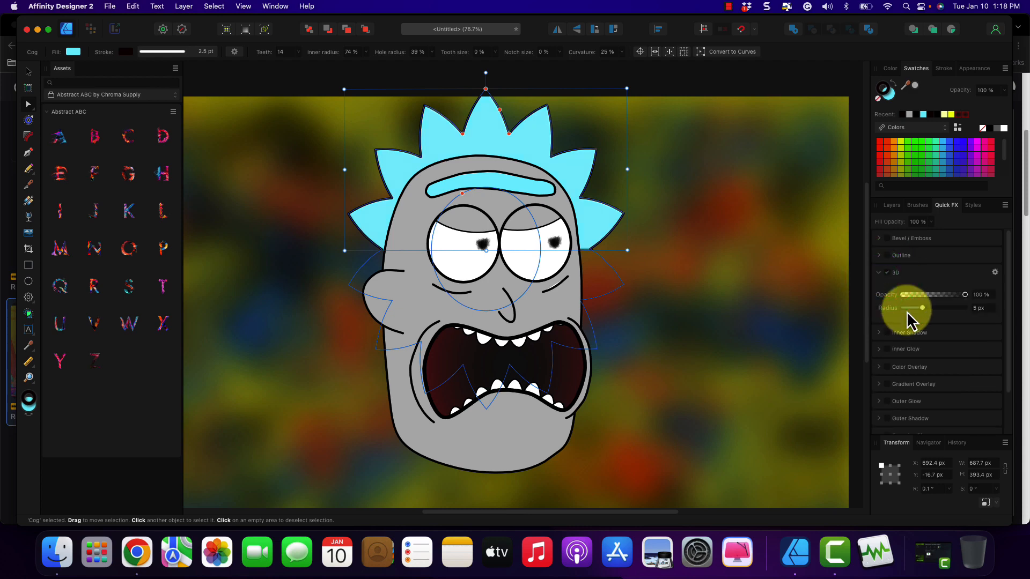
pyautogui.moveTo(922, 309); pyautogui.dragTo(966, 309)
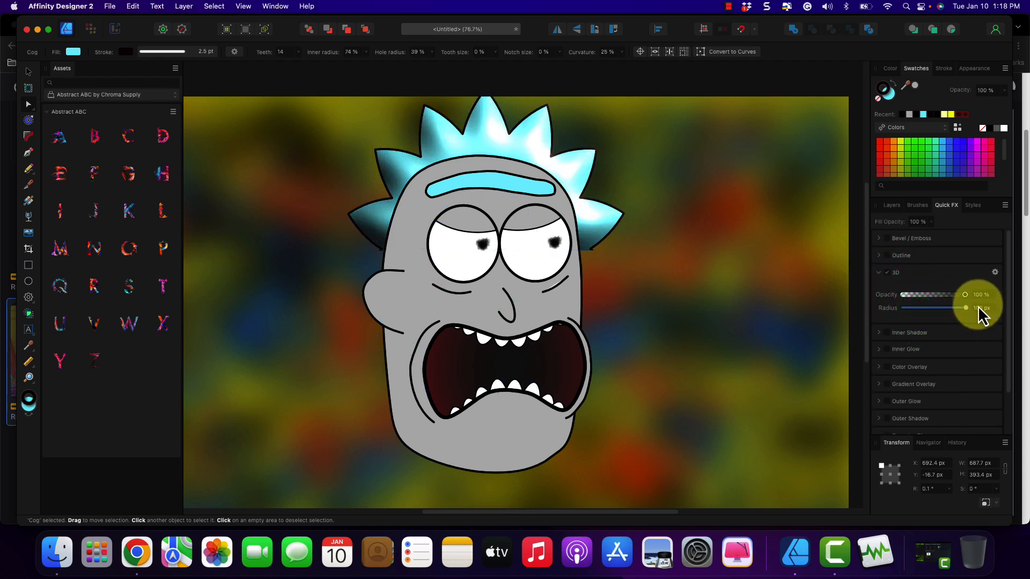
# Apply a 3D layer effect with a 100 px radius to the cyan unibrow.
pyautogui.click(531, 184)
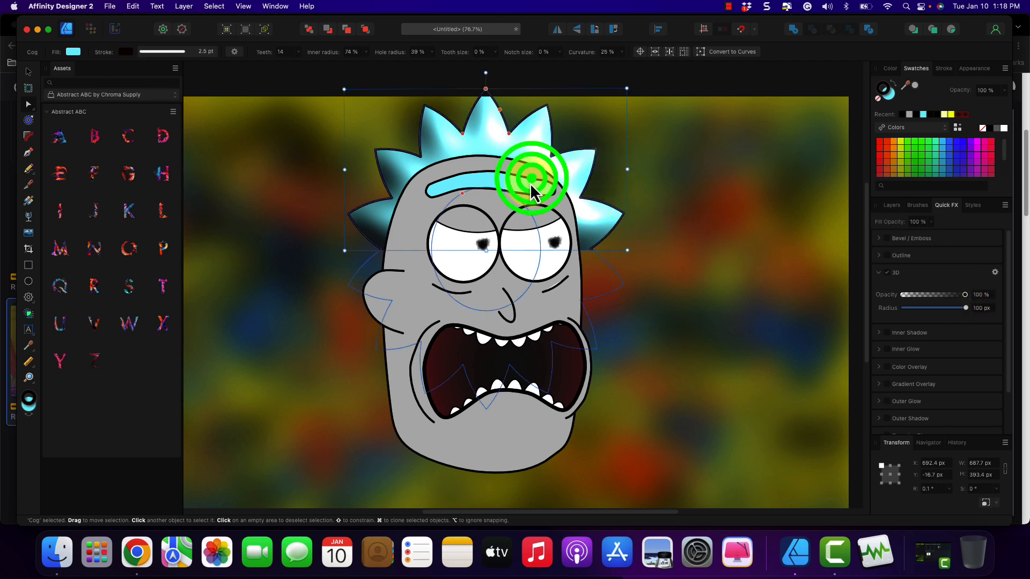
pyautogui.click(530, 184)
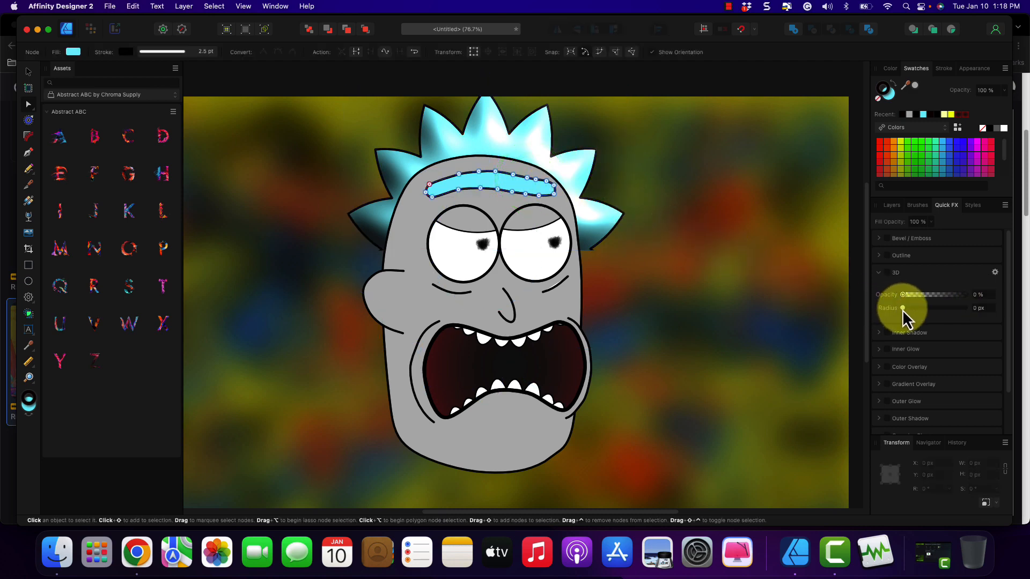
pyautogui.click(887, 273)
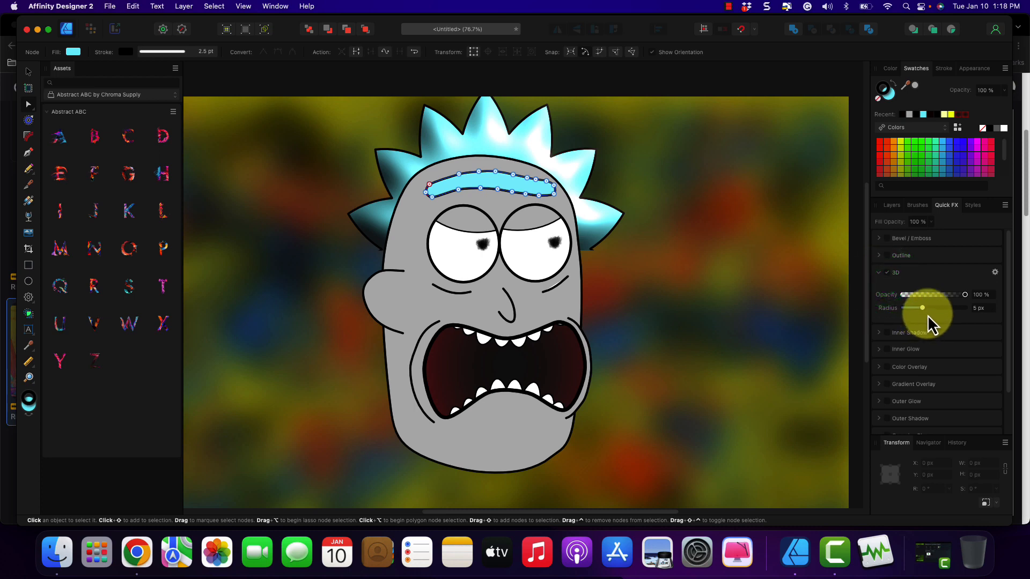
pyautogui.moveTo(923, 308); pyautogui.dragTo(977, 313)
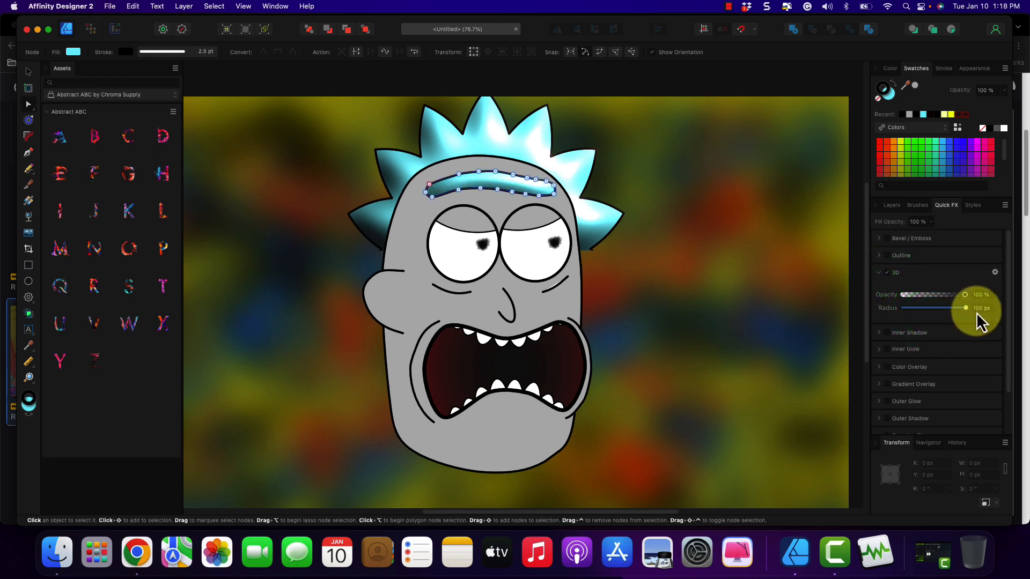
# Enable the 3D layer effect on the grey head shape and set its radius to 80 px.
pyautogui.click(417, 260)
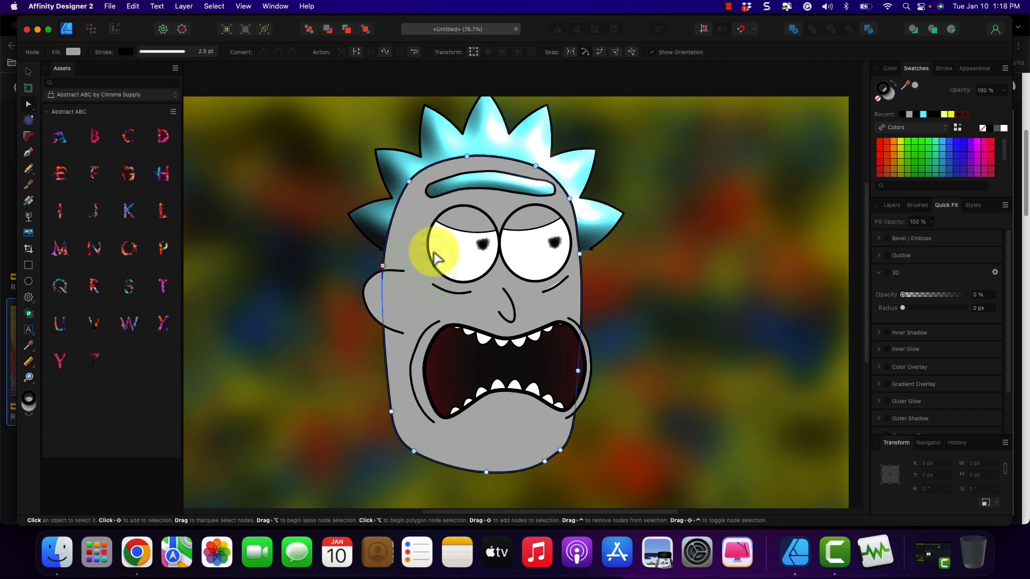
pyautogui.click(883, 277)
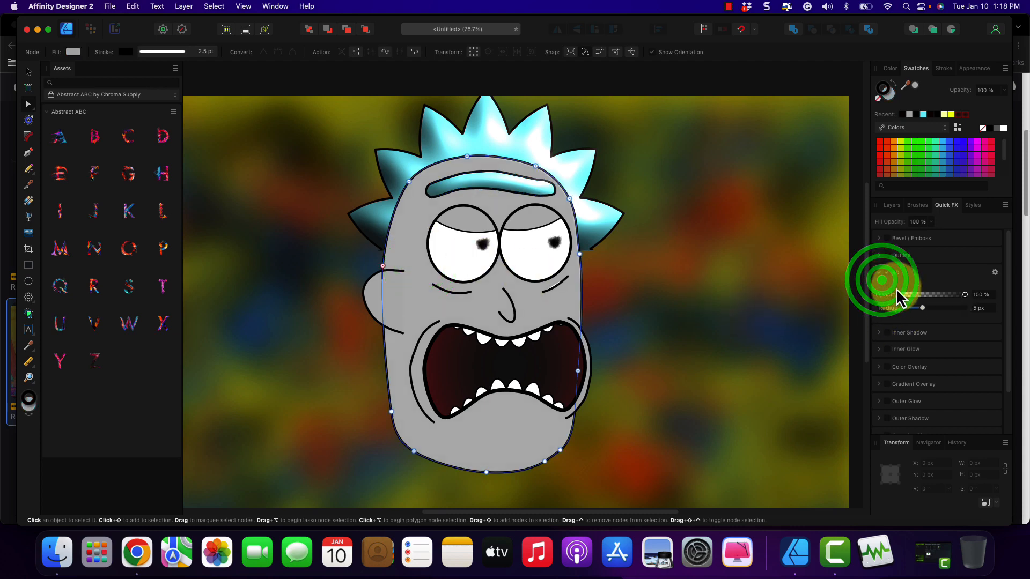
pyautogui.click(914, 311)
pyautogui.moveTo(919, 309); pyautogui.dragTo(964, 311)
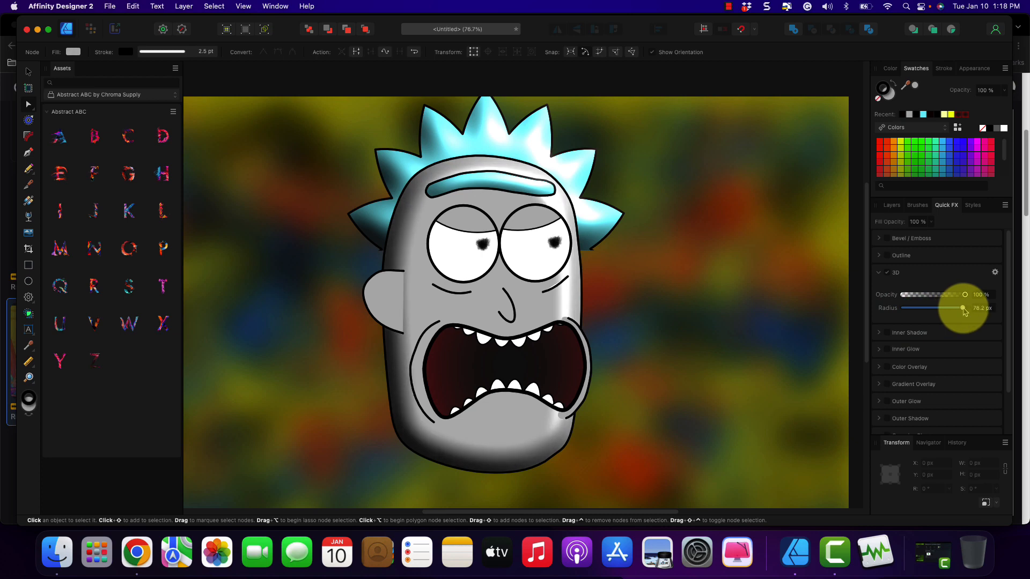
pyautogui.moveTo(964, 311); pyautogui.dragTo(966, 310)
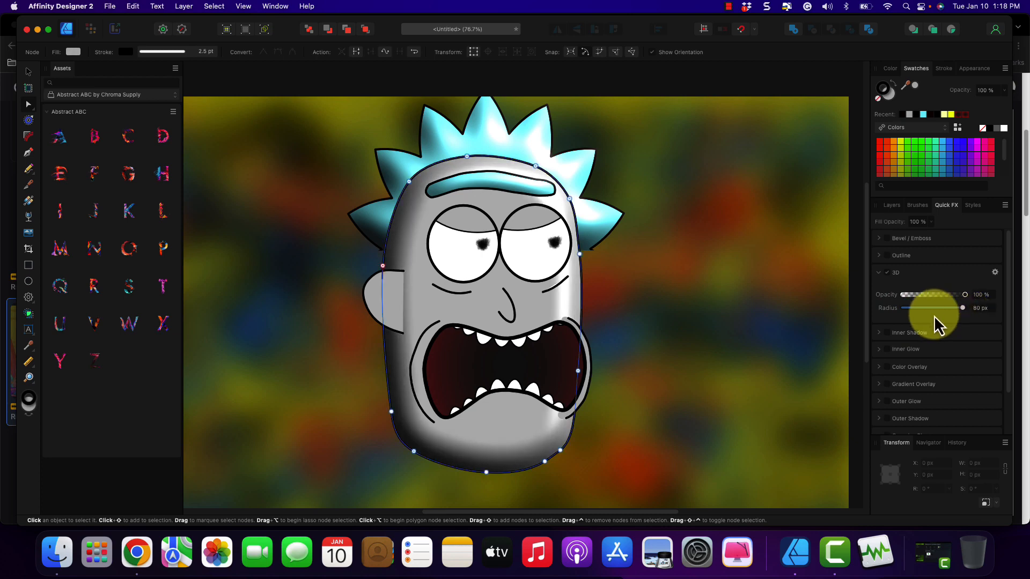
# Apply a 3D layer effect with a 100 px radius to the ear.
pyautogui.click(444, 332)
pyautogui.click(406, 321)
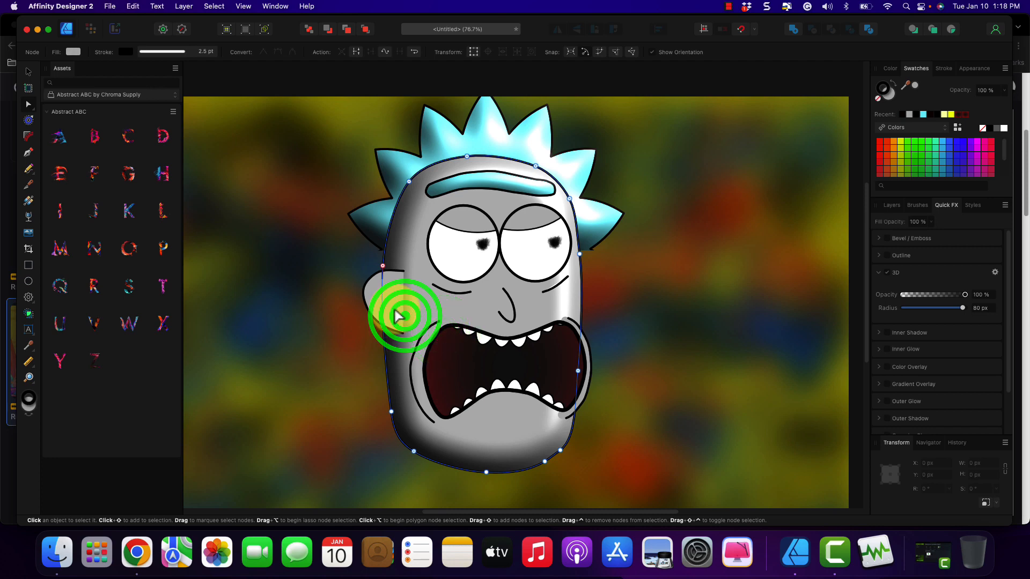
pyautogui.click(378, 304)
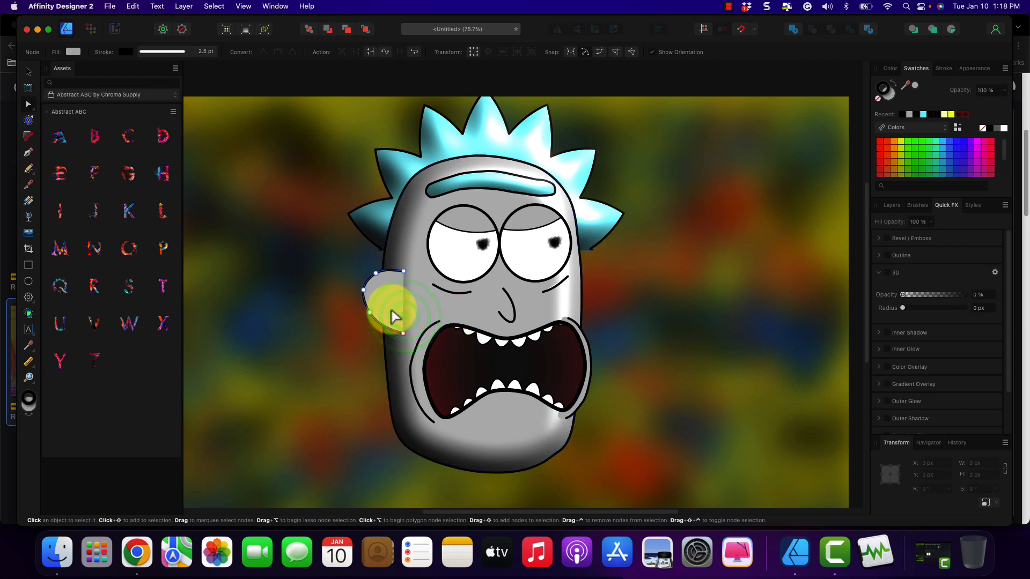
pyautogui.click(894, 274)
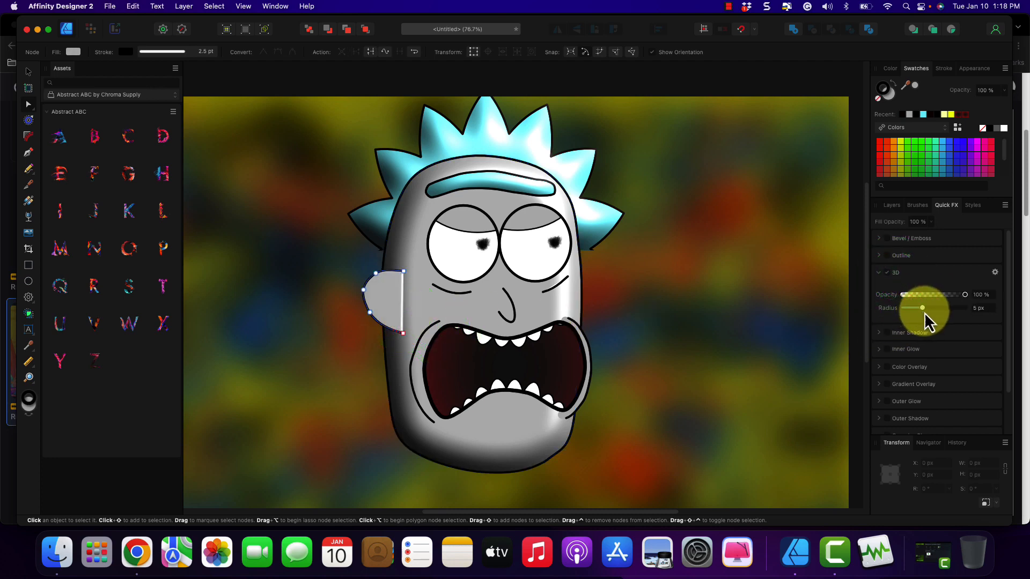
pyautogui.moveTo(922, 309); pyautogui.dragTo(977, 308)
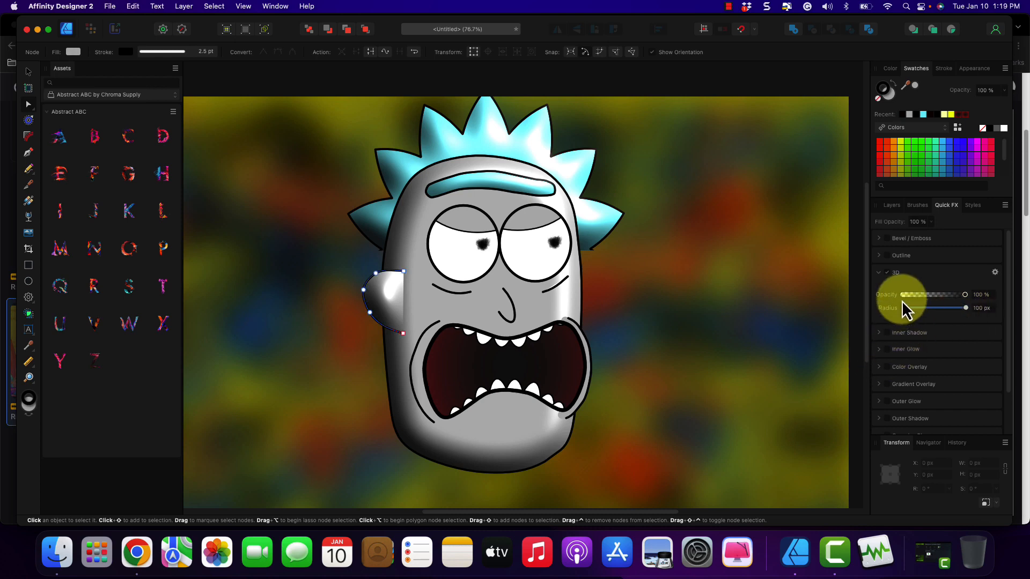
# Reduce the radius of the head shape's 3D effect to about 43.1 px.
pyautogui.click(433, 242)
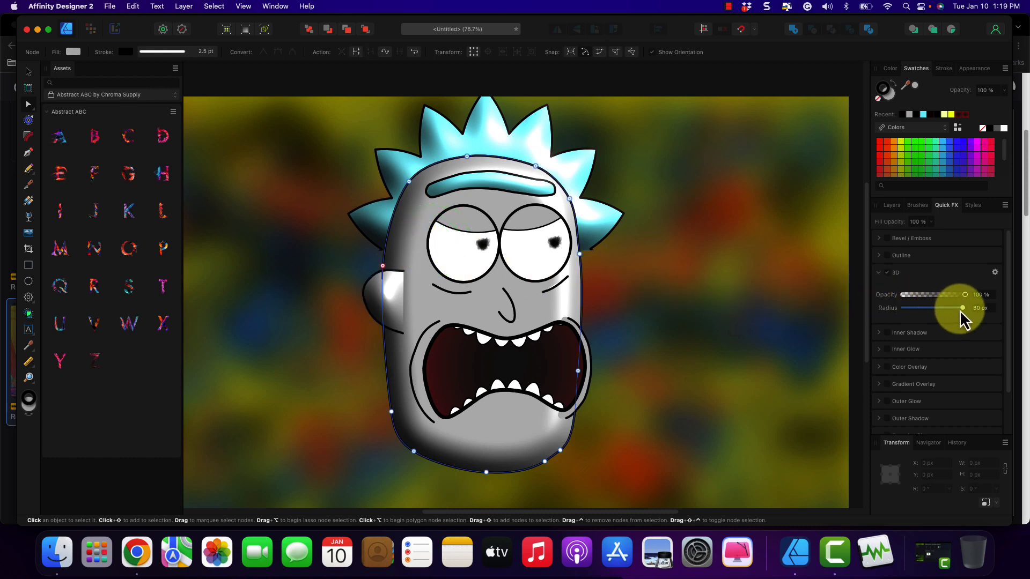
pyautogui.moveTo(960, 310); pyautogui.dragTo(954, 311)
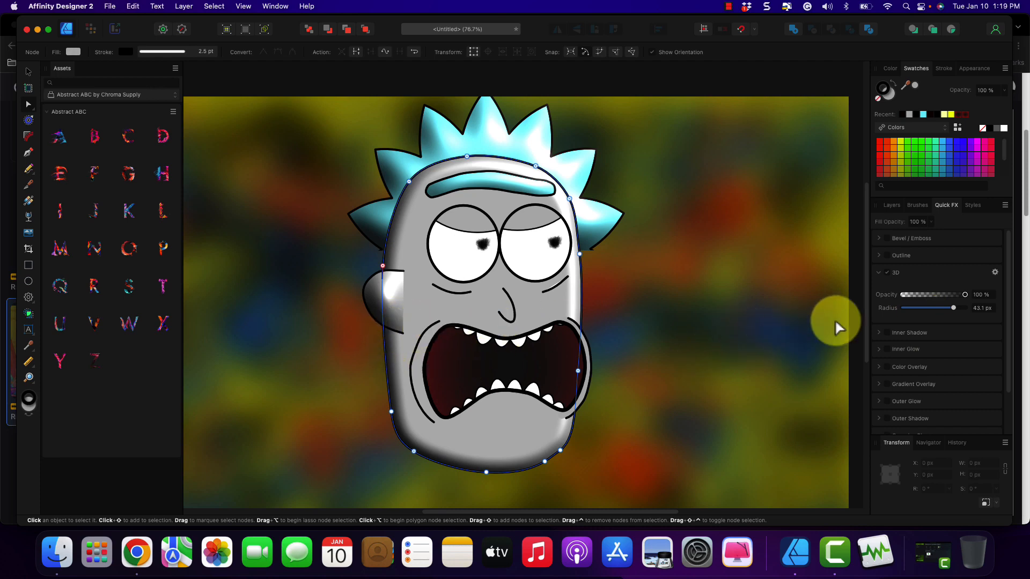
# Set the ear's 3D effect to 0% specular and 38% ambient in its detailed layer effect settings.
pyautogui.click(398, 310)
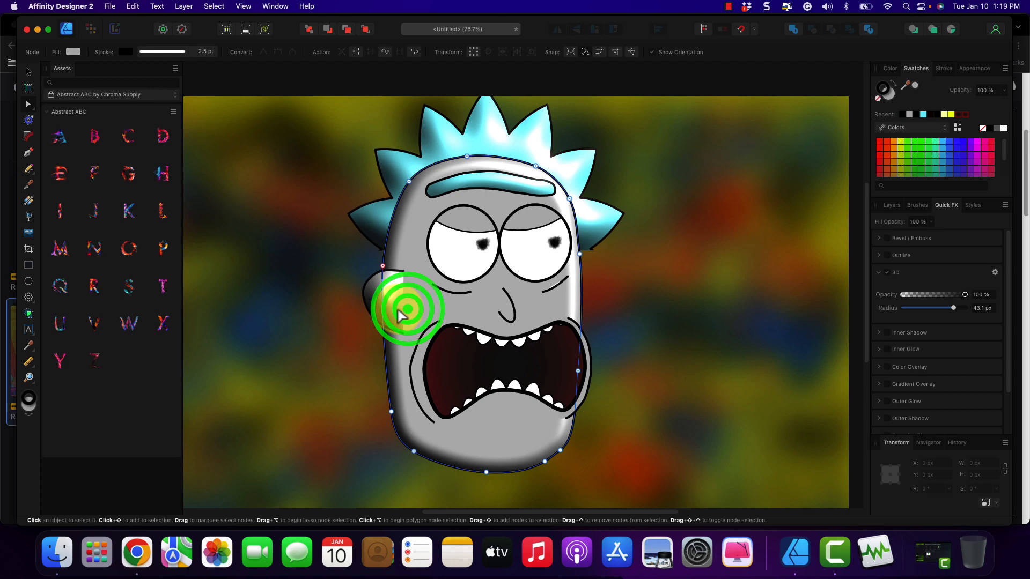
pyautogui.click(993, 272)
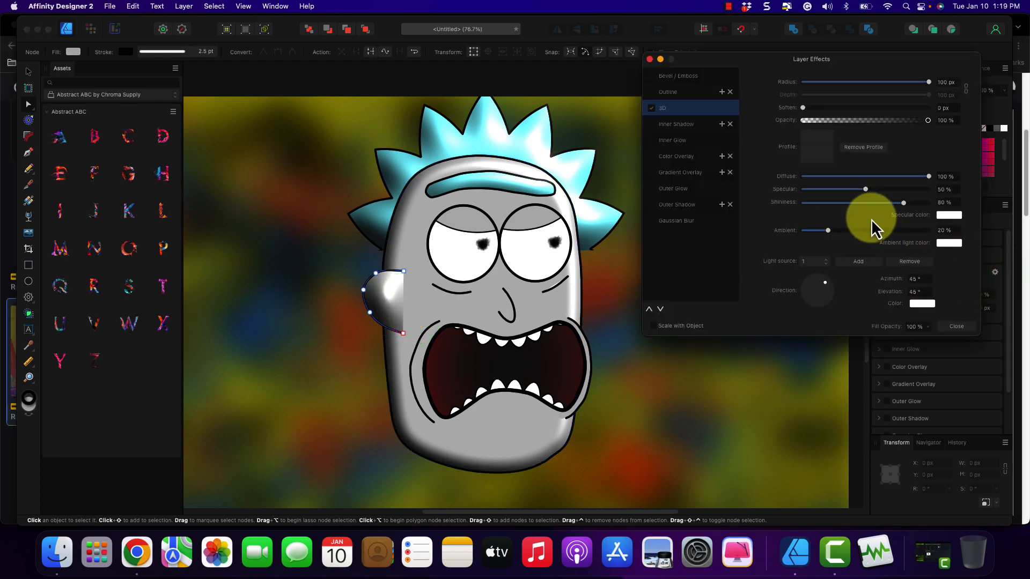
pyautogui.moveTo(865, 192); pyautogui.dragTo(803, 192)
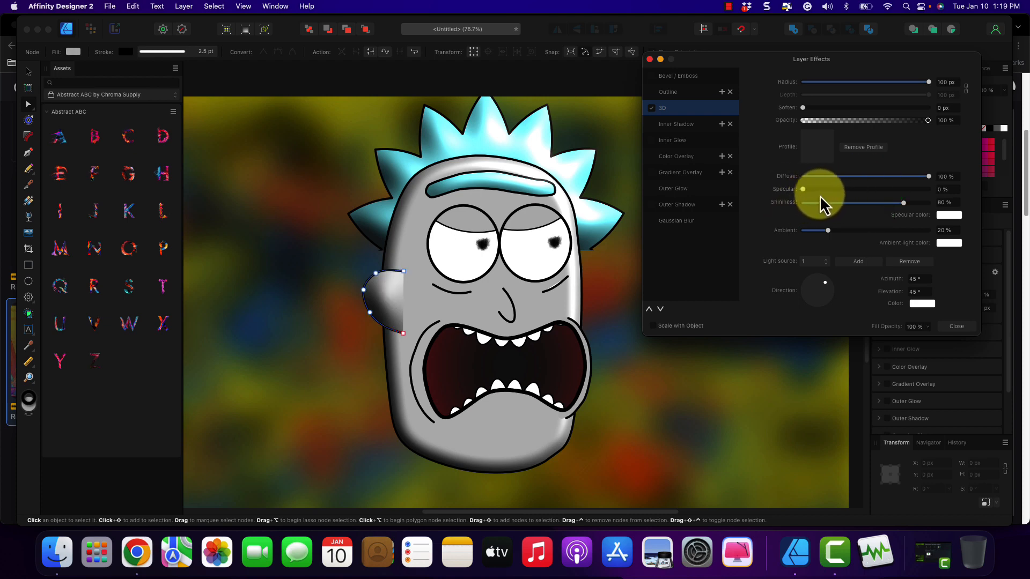
pyautogui.moveTo(833, 242)
pyautogui.mouseDown()
pyautogui.moveTo(881, 229)
pyautogui.moveTo(913, 236)
pyautogui.moveTo(837, 234)
pyautogui.moveTo(850, 236)
pyautogui.mouseUp()
# Set both the ambient light colour and the specular colour of the ear's 3D effect to grey C8C8C8 sampled from the face.
pyautogui.click(953, 248)
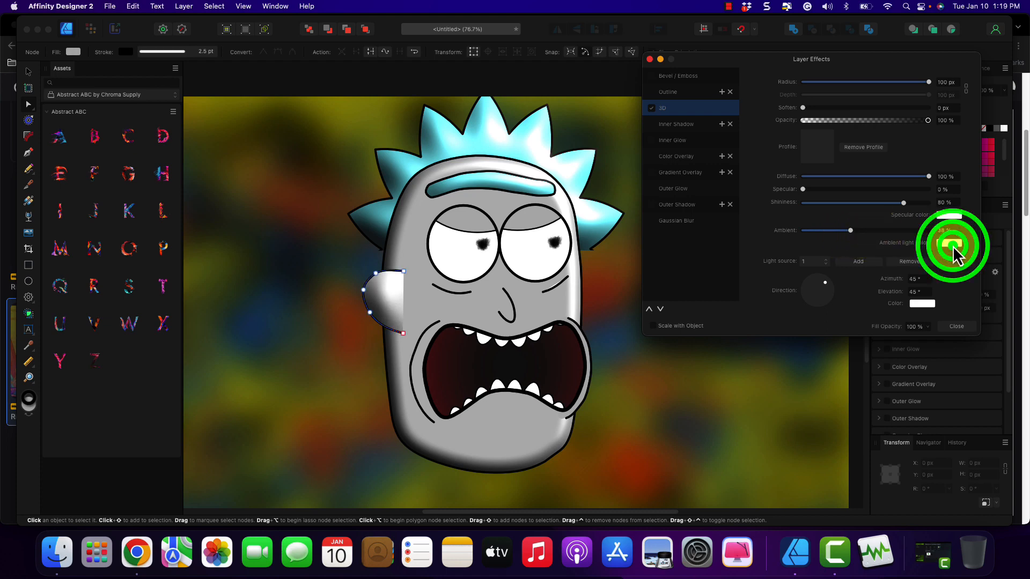
pyautogui.moveTo(1014, 262); pyautogui.dragTo(424, 298)
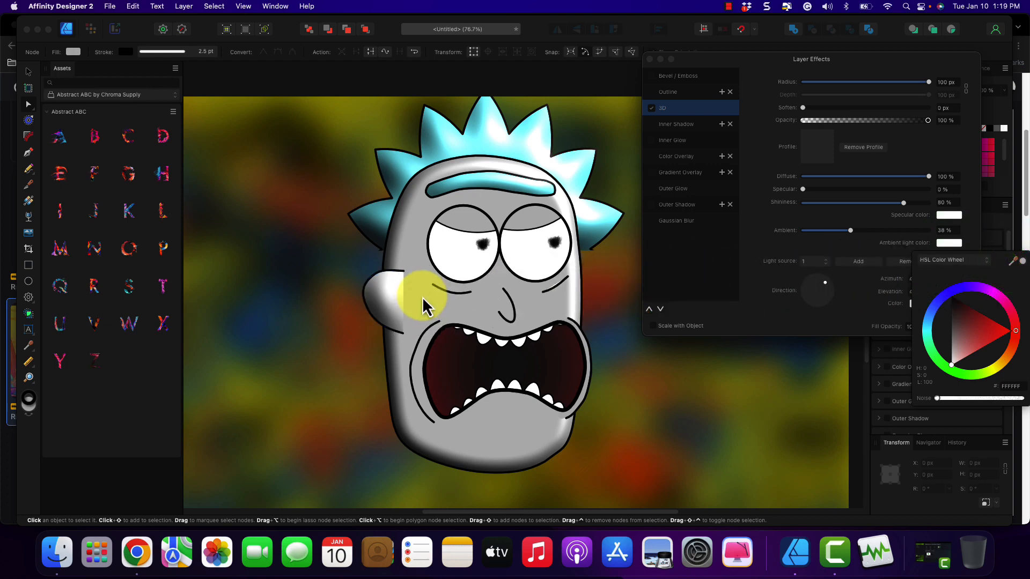
pyautogui.click(1023, 261)
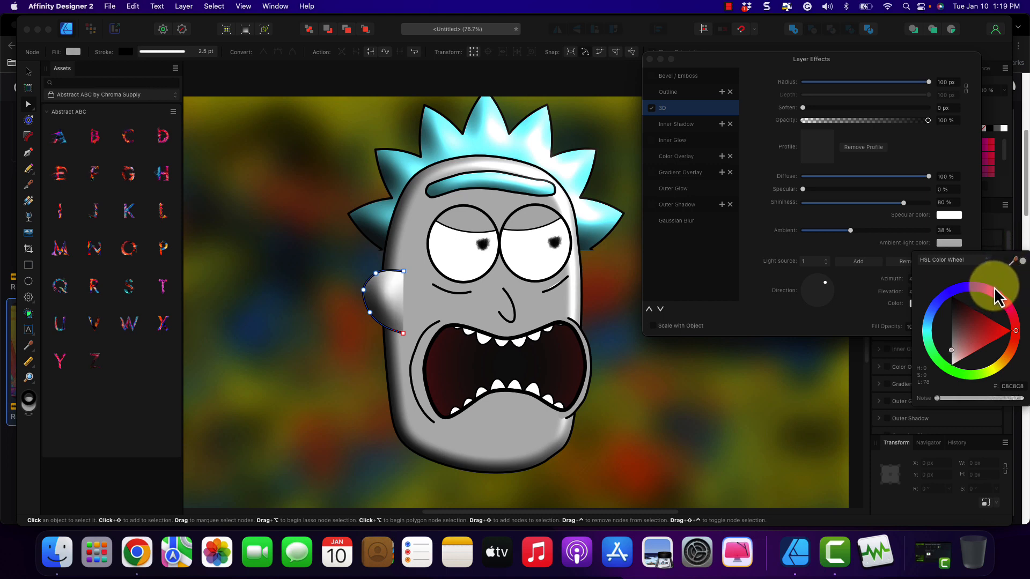
pyautogui.click(946, 216)
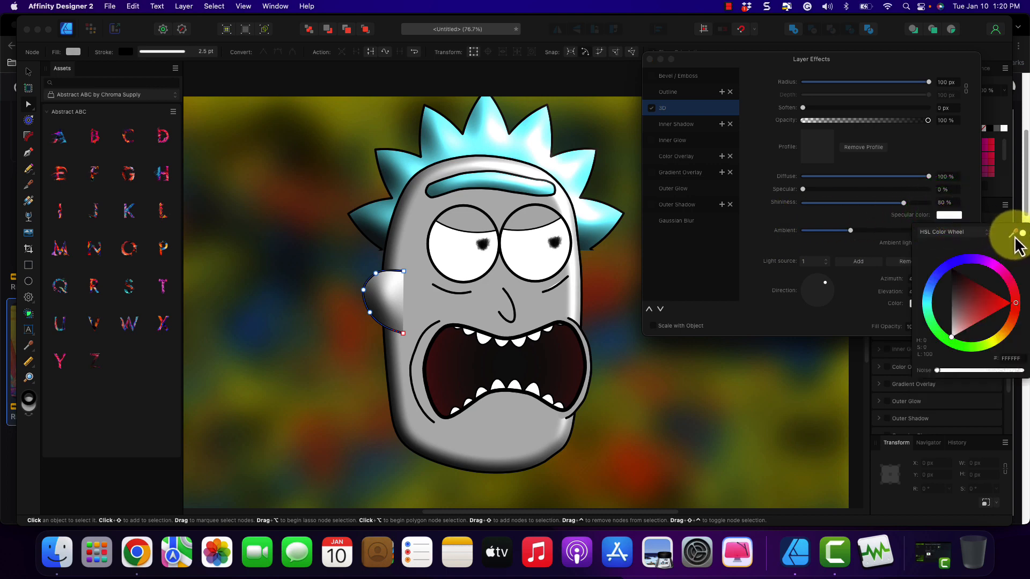
pyautogui.click(1019, 235)
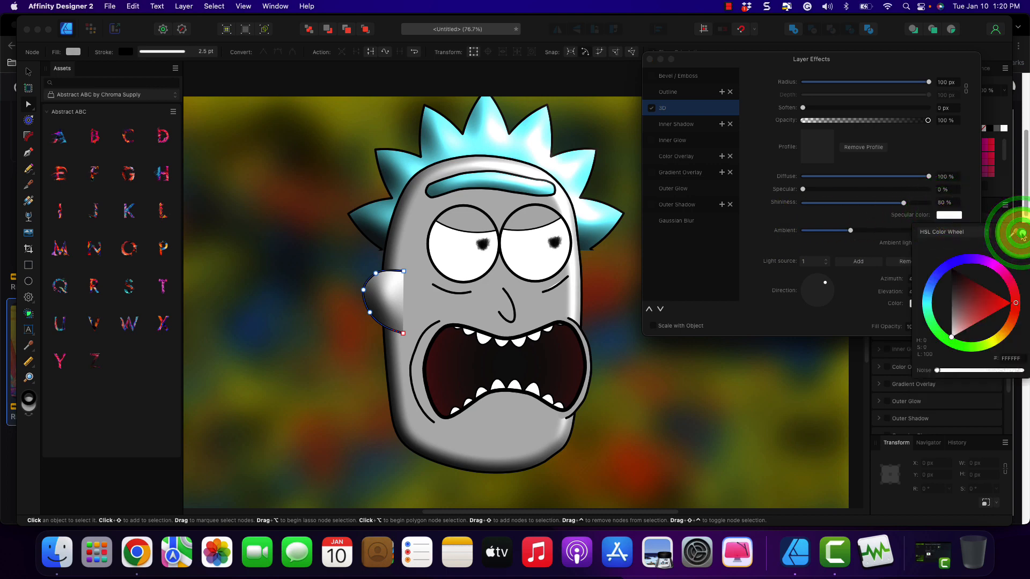
pyautogui.click(1015, 234)
pyautogui.moveTo(1014, 236); pyautogui.dragTo(424, 255)
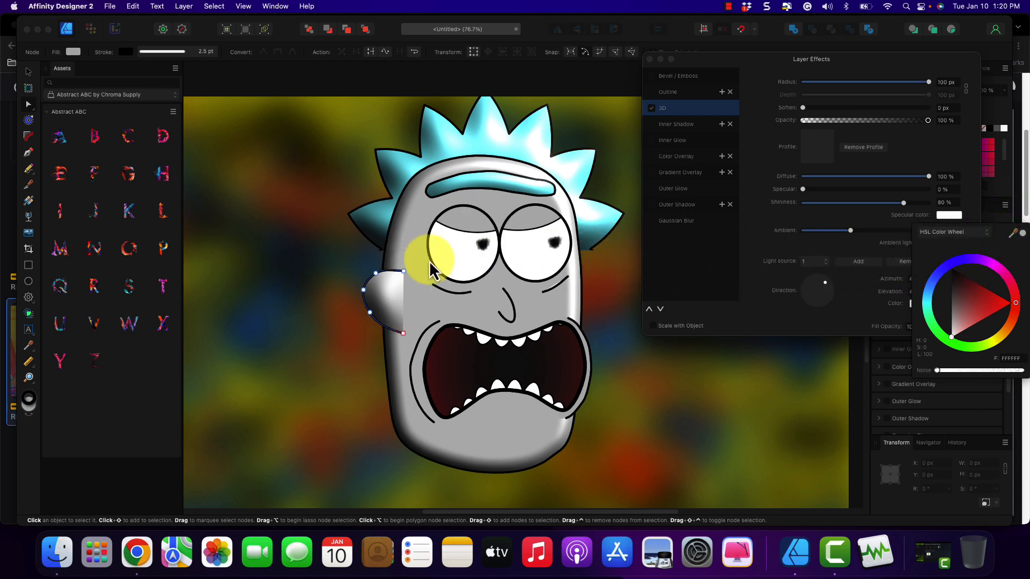
pyautogui.click(1023, 235)
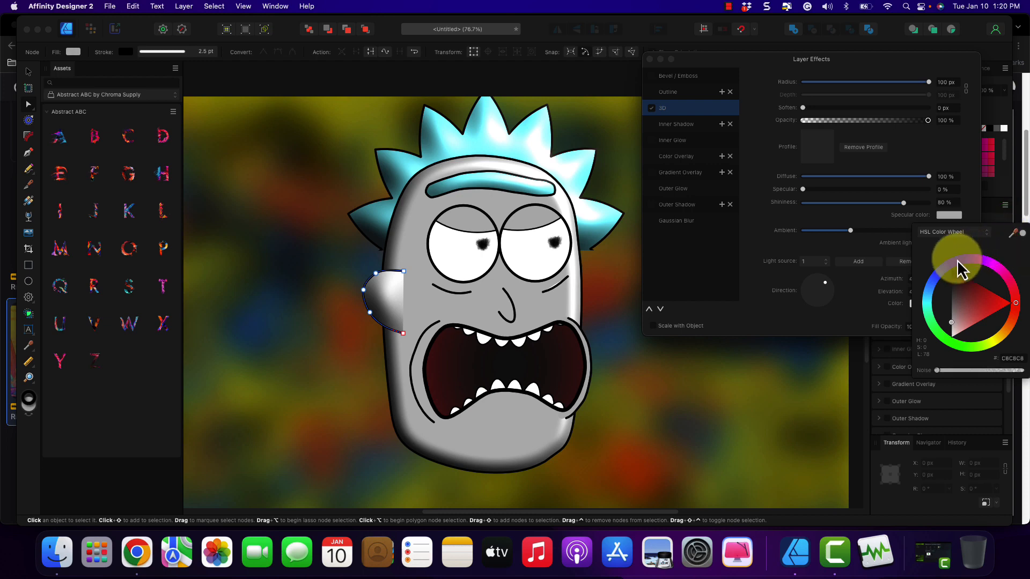
# Try 50% ambient and a 0.9 px radius on the ear's 3D effect, and turn that effect off.
pyautogui.click(814, 244)
pyautogui.moveTo(851, 230)
pyautogui.mouseDown()
pyautogui.moveTo(794, 233)
pyautogui.moveTo(916, 234)
pyautogui.moveTo(864, 238)
pyautogui.mouseUp()
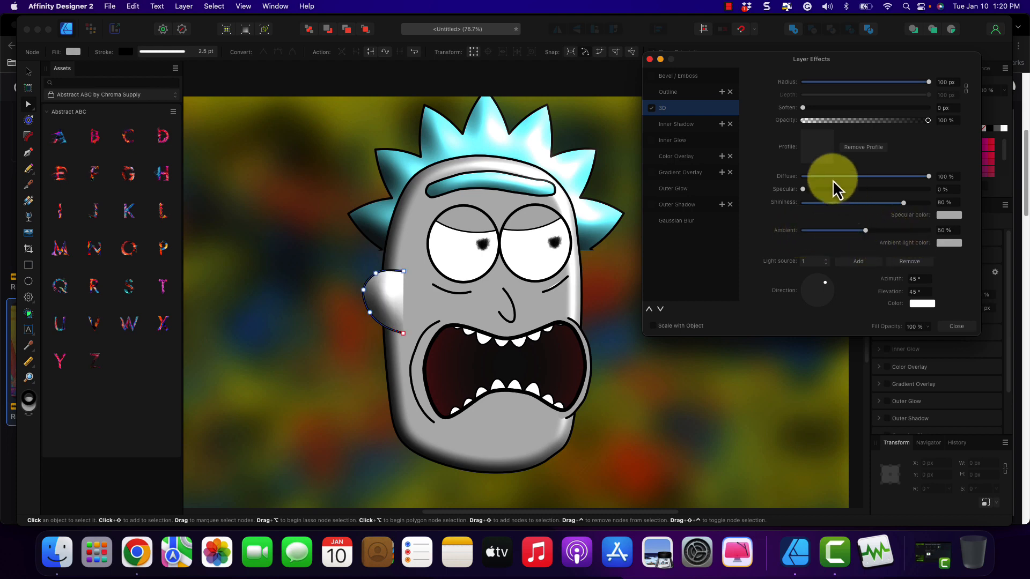
pyautogui.click(925, 83)
pyautogui.moveTo(926, 85); pyautogui.dragTo(833, 92)
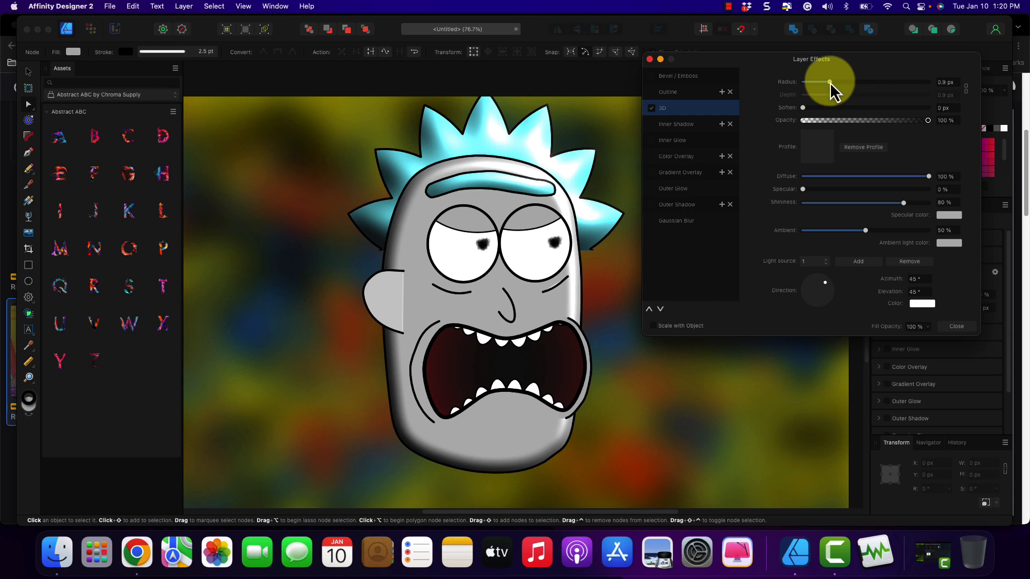
pyautogui.click(654, 110)
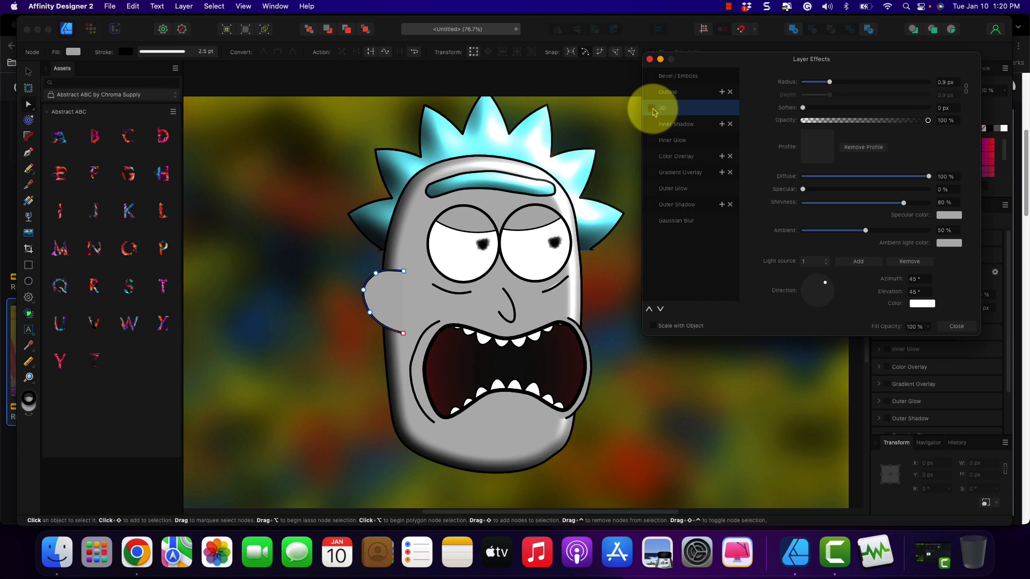
pyautogui.click(650, 59)
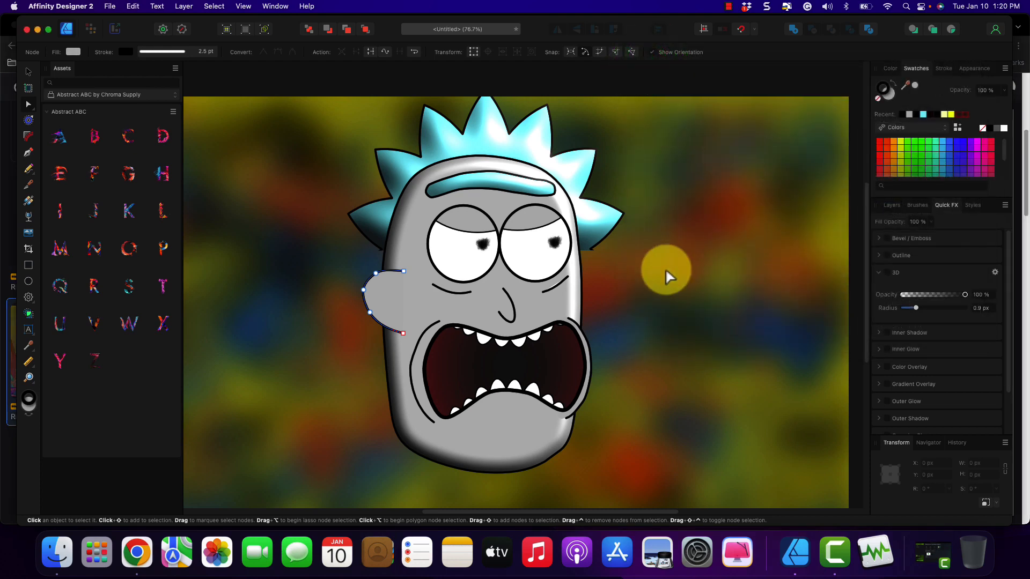
# Apply a 3D layer effect with a radius of about 20.3 px to the white ellipse of the right eye.
pyautogui.click(468, 290)
pyautogui.click(285, 279)
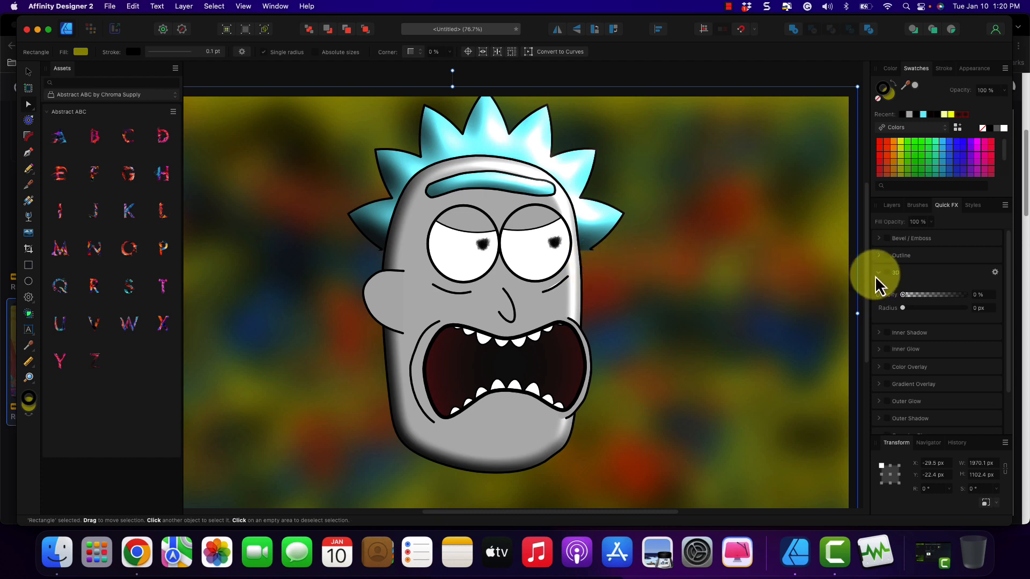
pyautogui.click(525, 218)
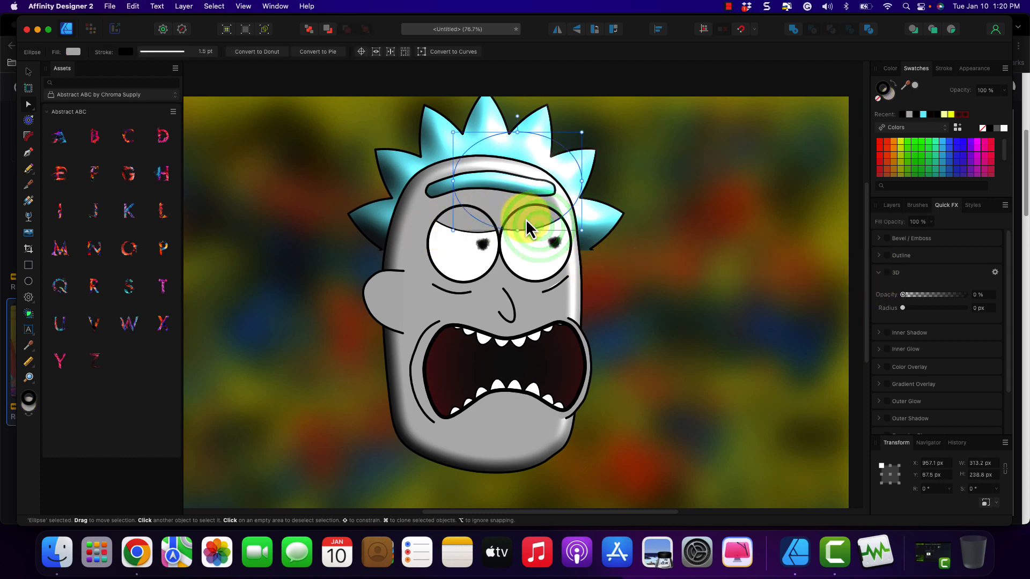
pyautogui.click(518, 247)
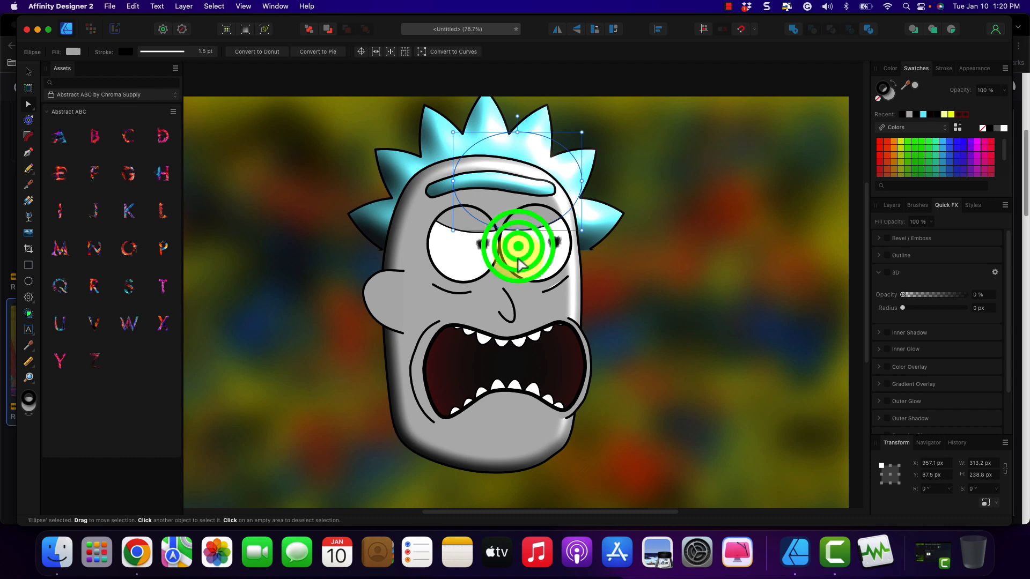
pyautogui.click(519, 260)
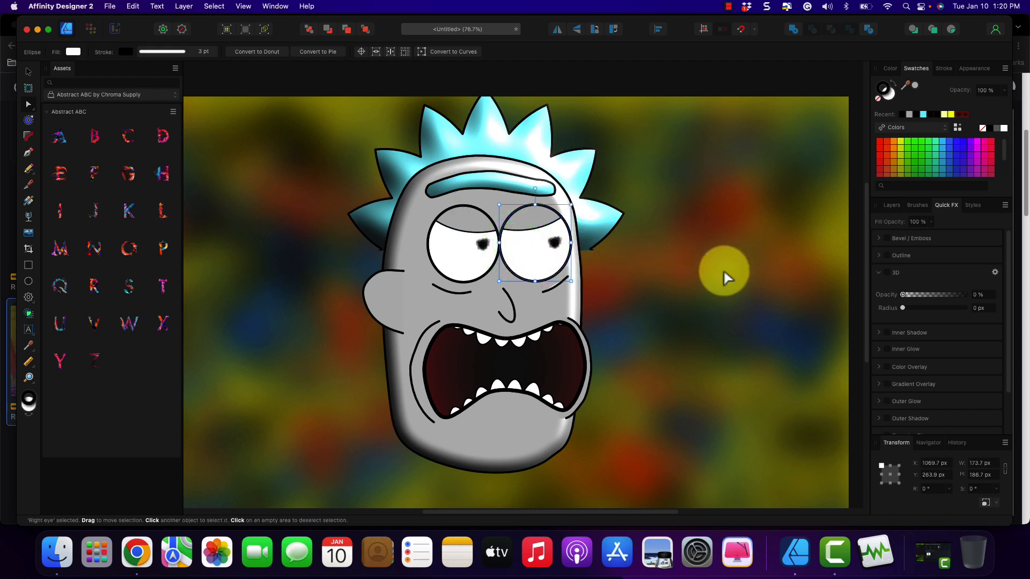
pyautogui.click(887, 273)
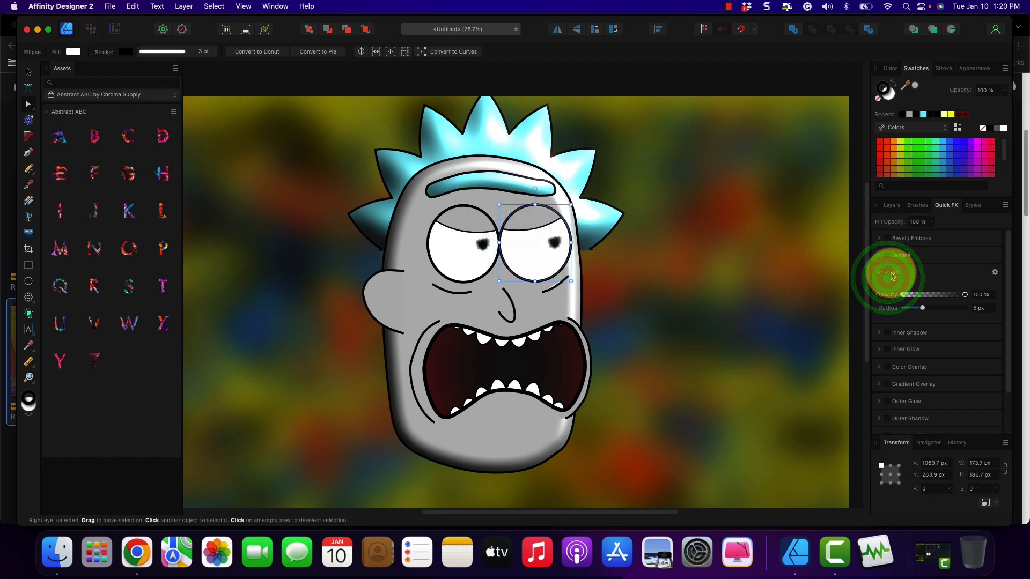
pyautogui.moveTo(922, 311)
pyautogui.mouseDown()
pyautogui.moveTo(951, 310)
pyautogui.moveTo(926, 311)
pyautogui.moveTo(937, 311)
pyautogui.mouseUp()
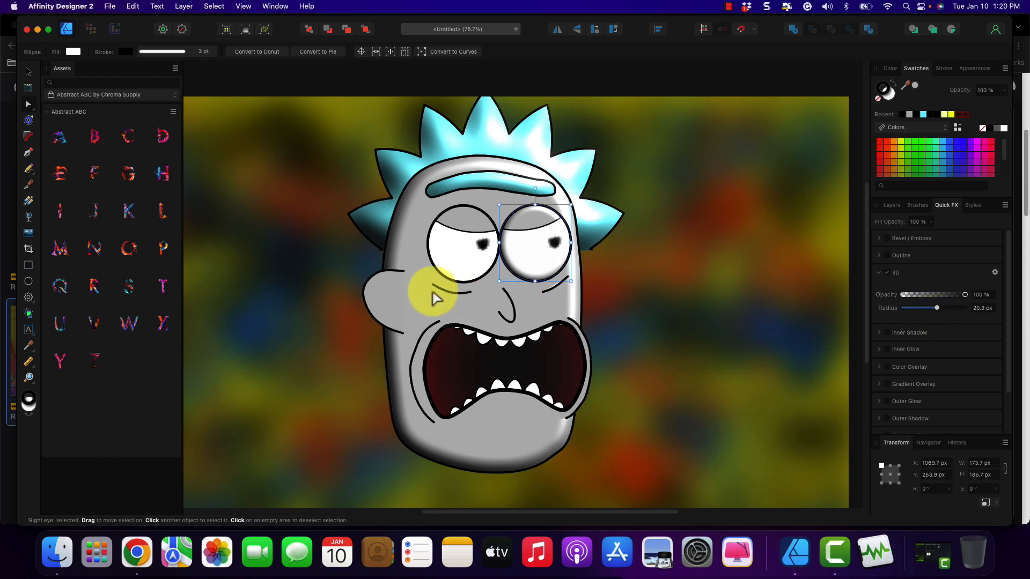
# Apply a 3D layer effect with a radius of 25.3 px to the white ellipse of the left eye.
pyautogui.click(463, 262)
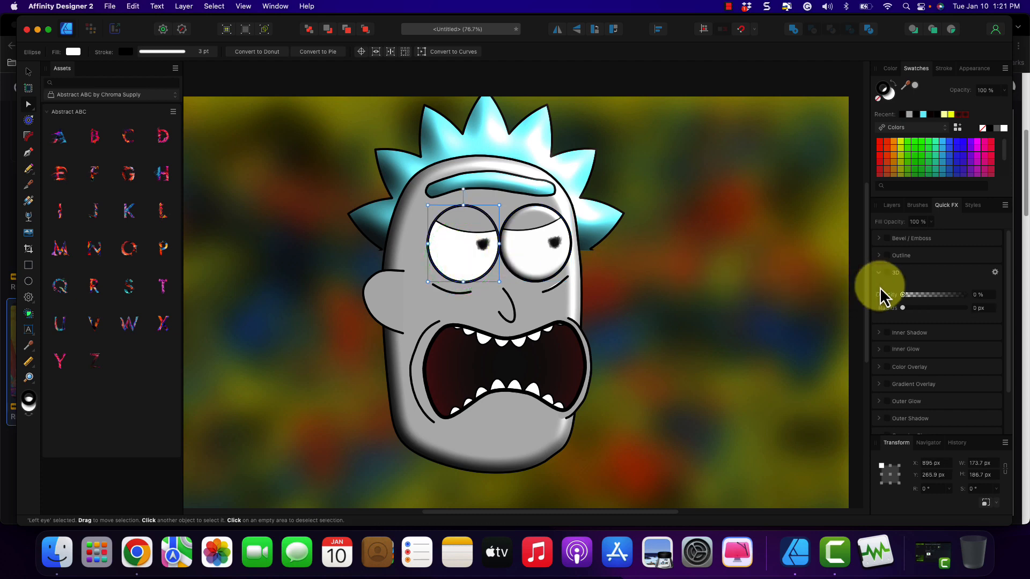
pyautogui.click(887, 273)
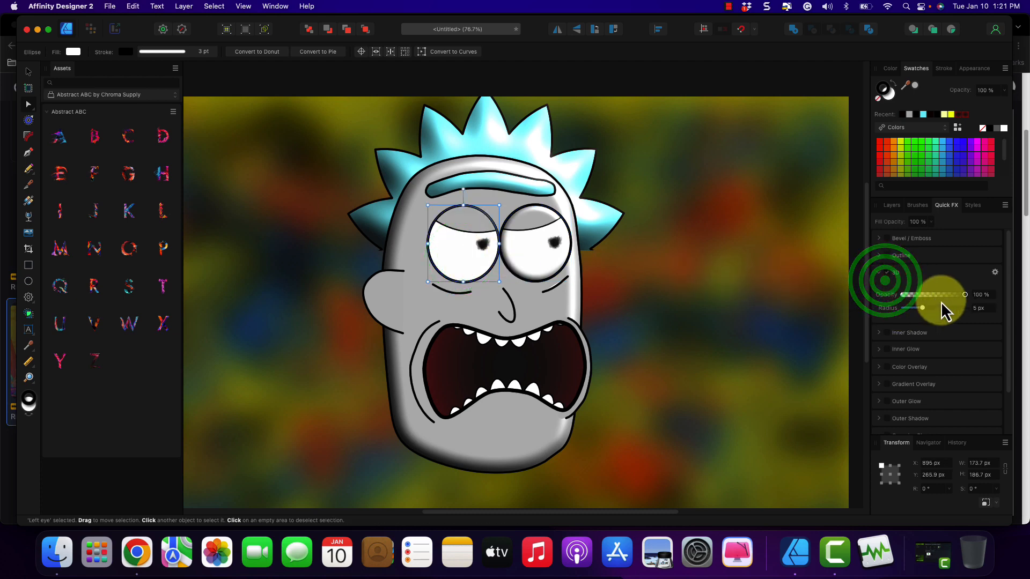
pyautogui.click(976, 311)
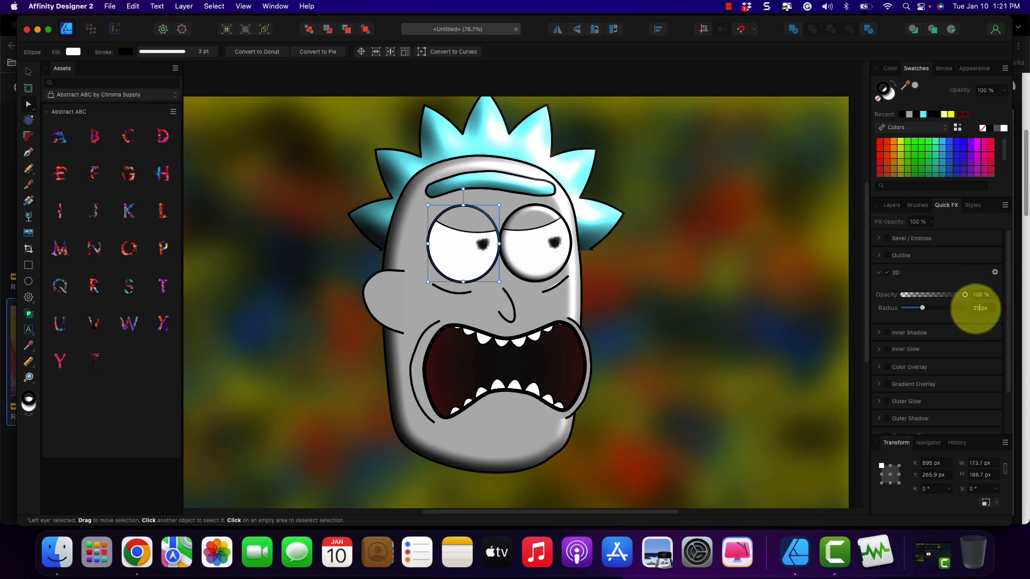
pyautogui.write('25.3')
pyautogui.press('Return')
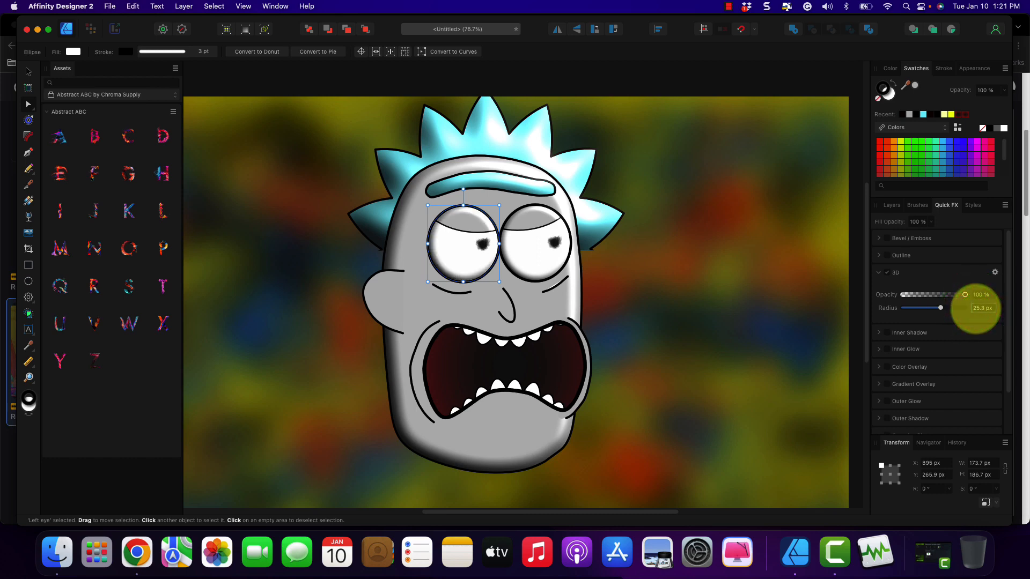
# Try a 3D effect with a 30 px radius on the unfilled nose line, and turn that effect off.
pyautogui.click(508, 322)
pyautogui.click(513, 321)
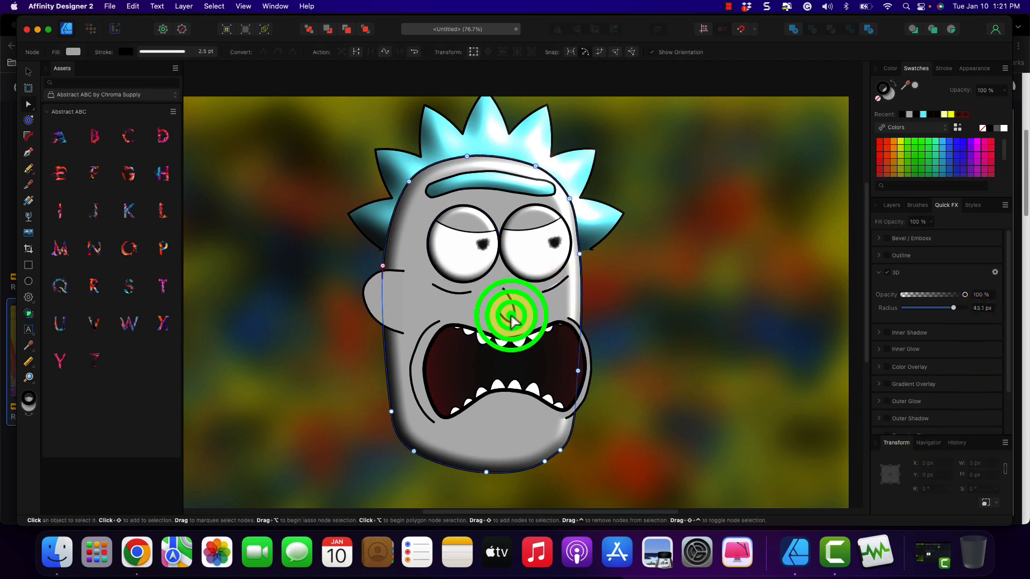
pyautogui.click(511, 320)
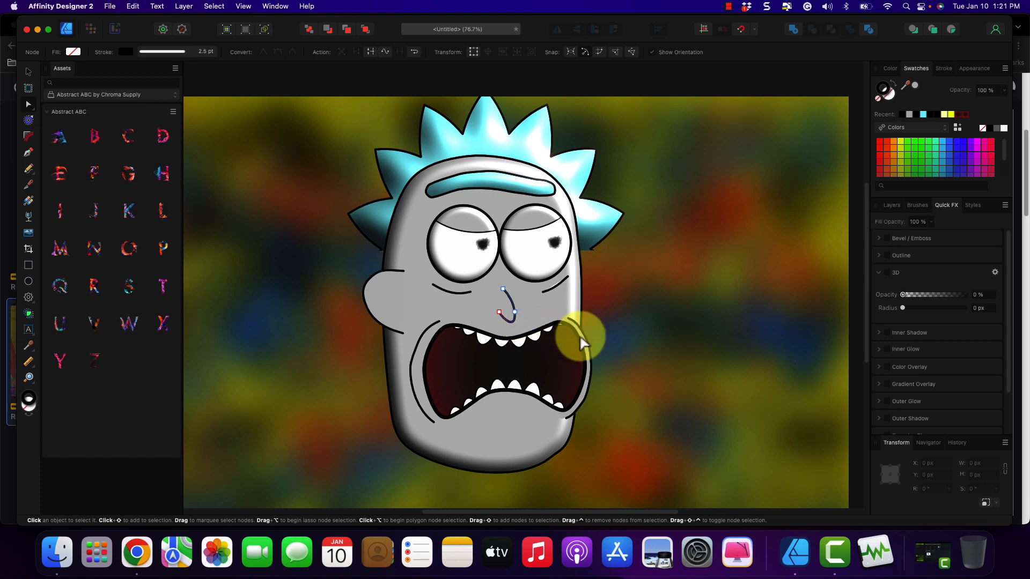
pyautogui.click(887, 274)
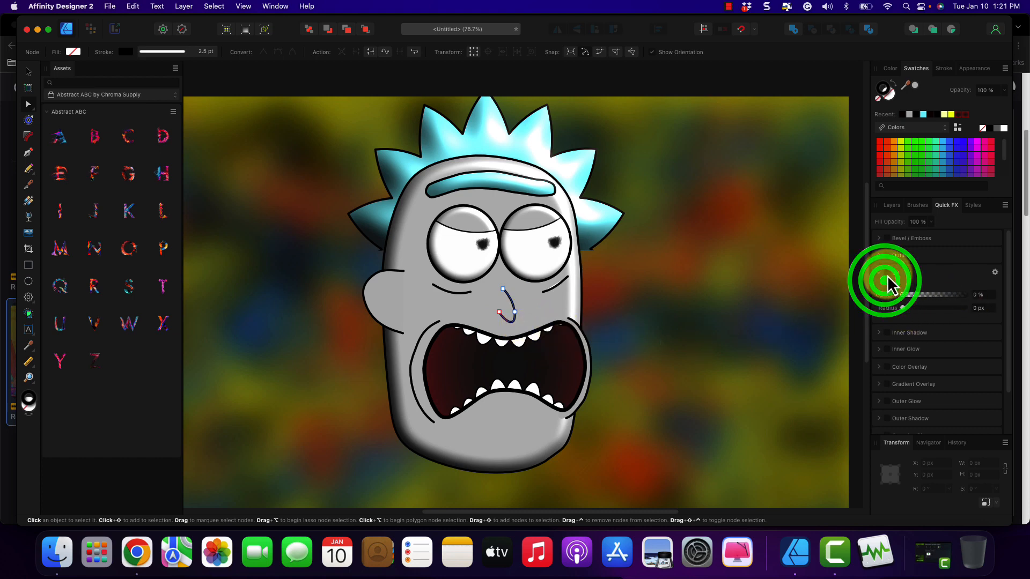
pyautogui.moveTo(922, 311); pyautogui.dragTo(944, 311)
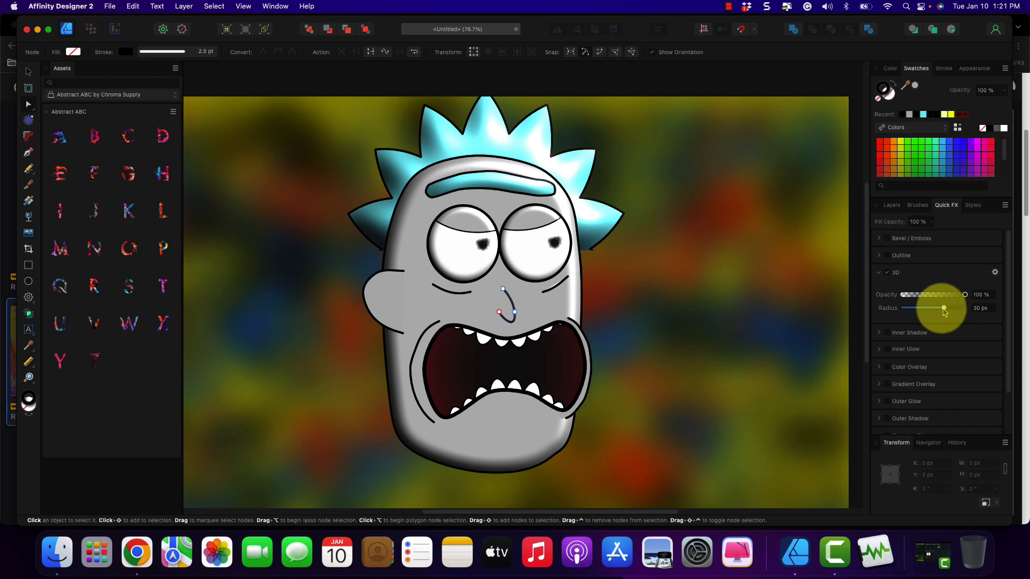
pyautogui.click(888, 276)
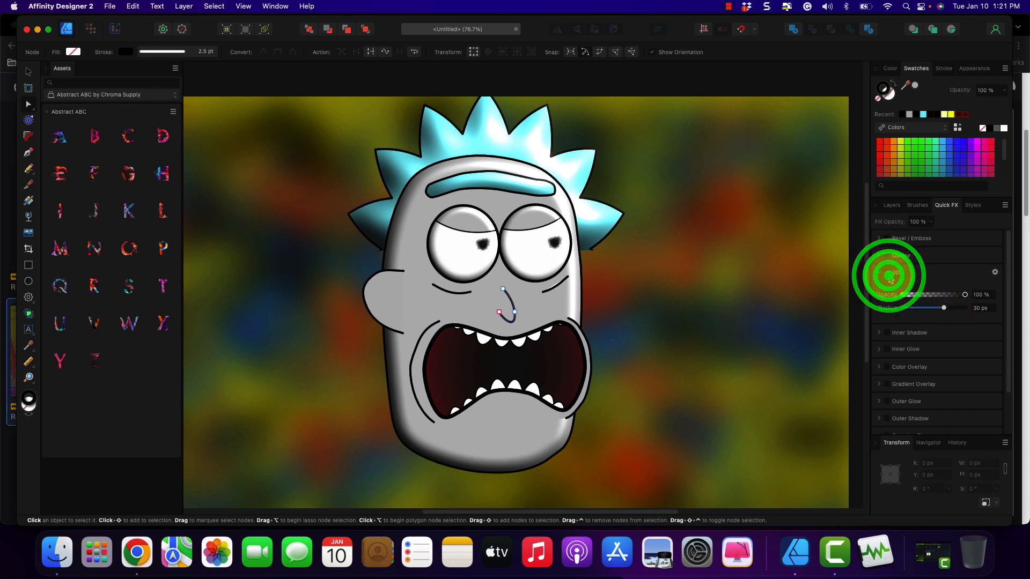
pyautogui.click(889, 275)
pyautogui.click(889, 275)
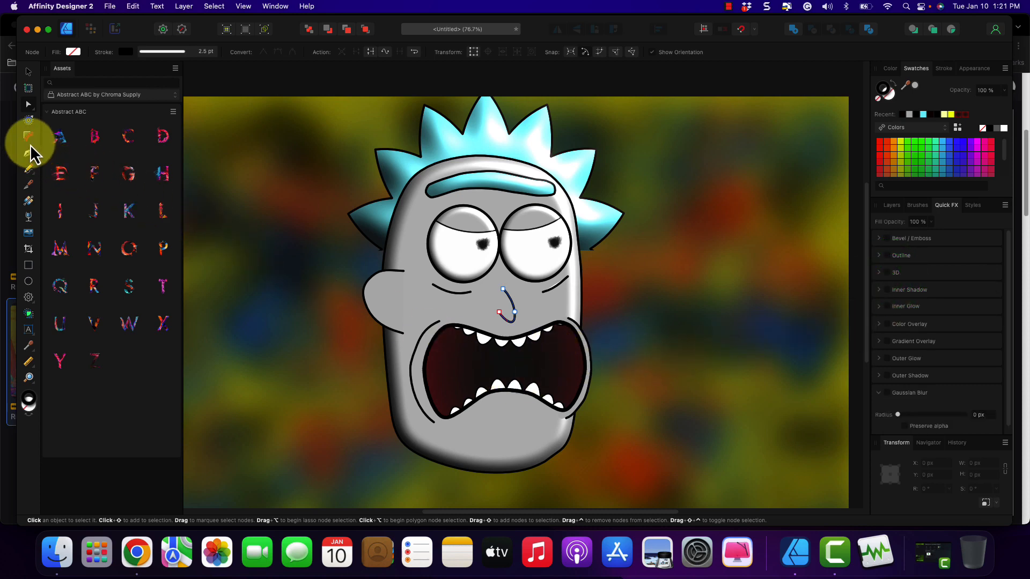
# Enable a fill on the nose curve with the Pencil tool's fill option and colour it with grey sampled from the face.
pyautogui.click(25, 74)
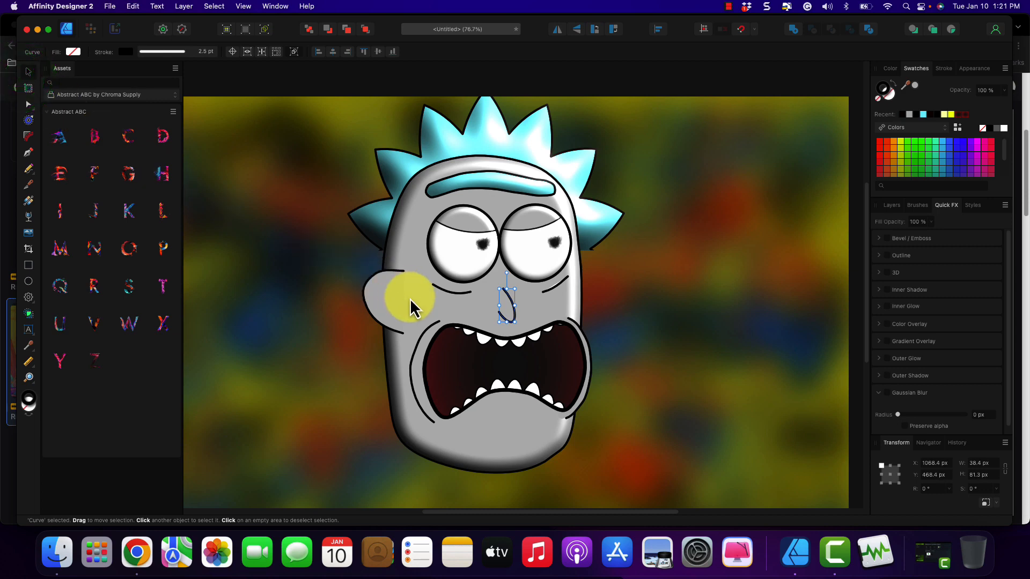
pyautogui.click(511, 312)
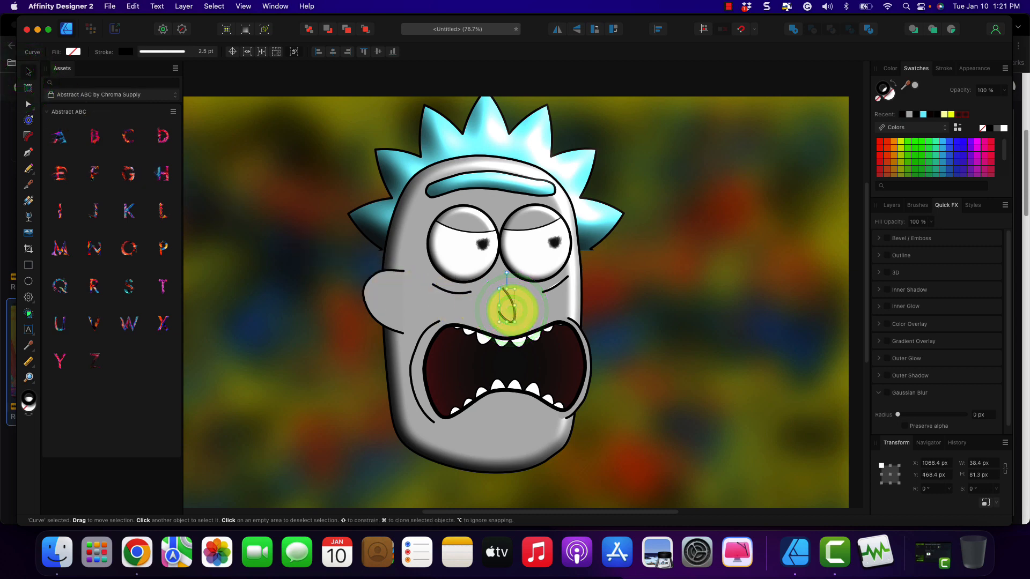
pyautogui.click(30, 170)
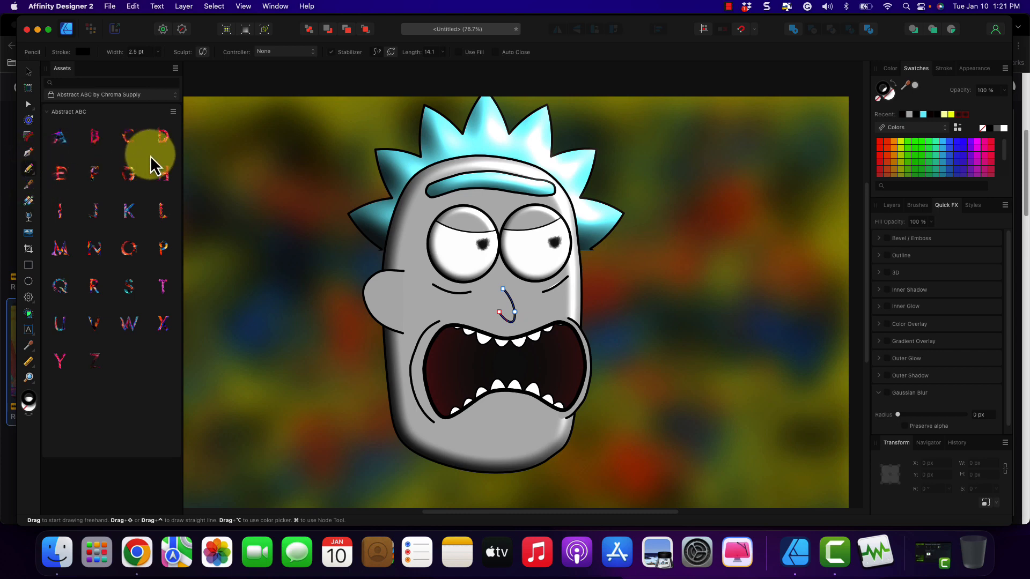
pyautogui.click(461, 53)
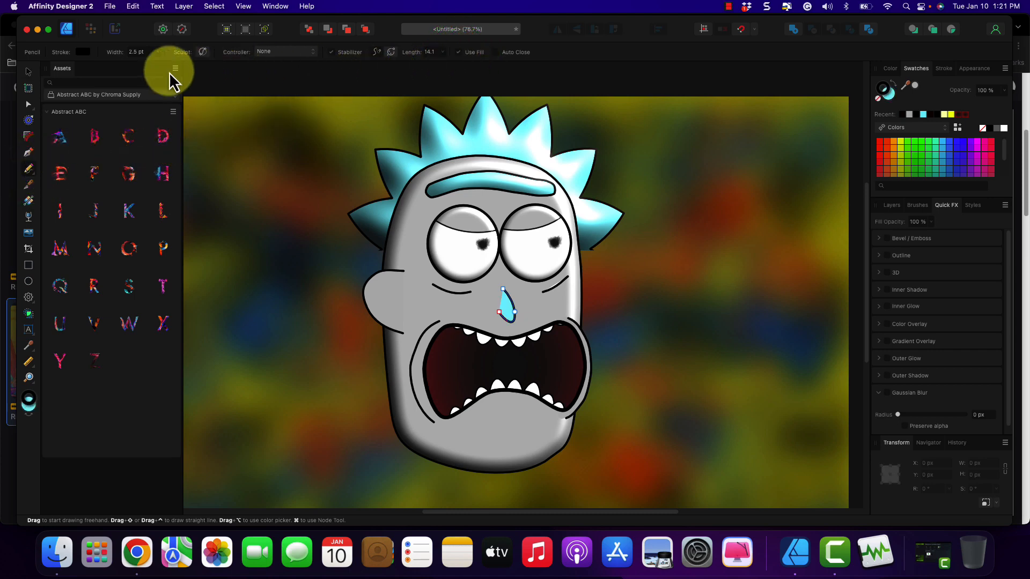
pyautogui.click(896, 99)
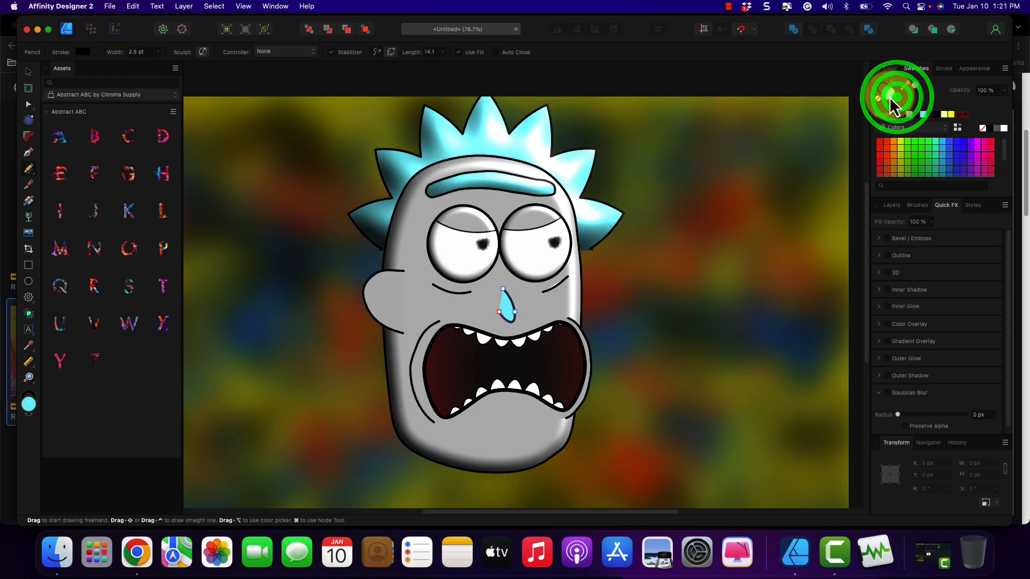
pyautogui.moveTo(906, 86); pyautogui.dragTo(552, 287)
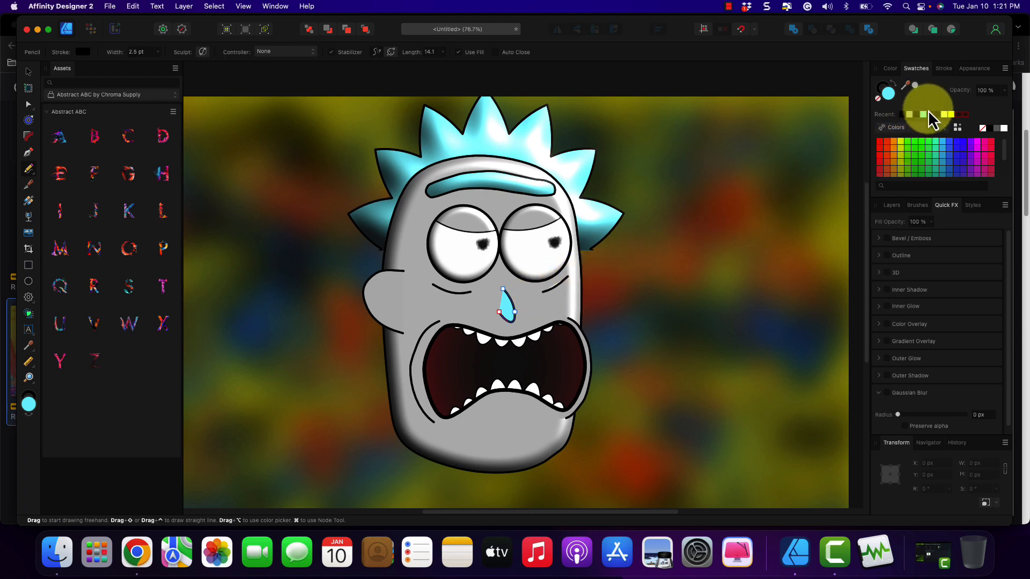
pyautogui.click(915, 86)
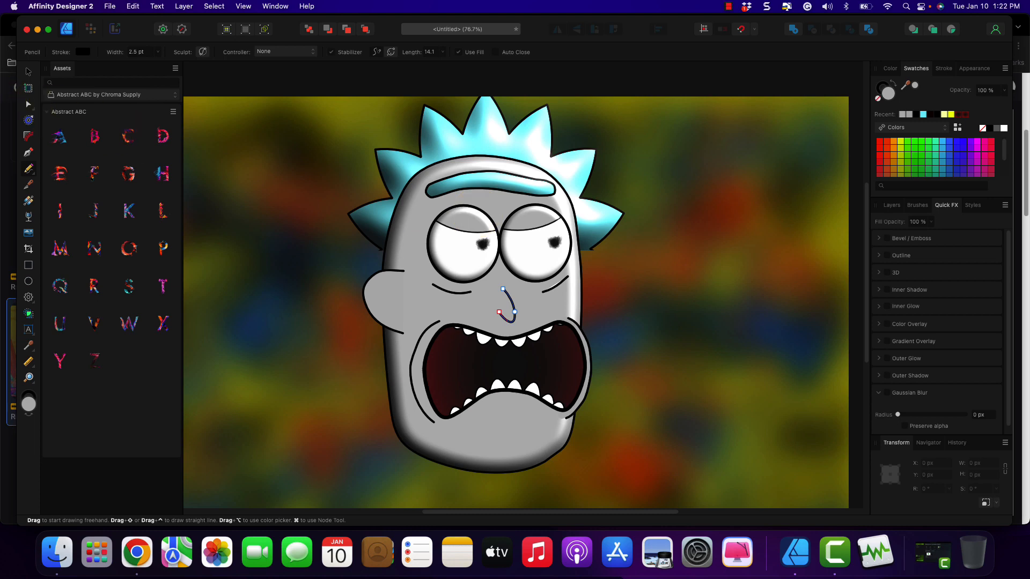
# Try a 3D effect with a radius of about 14.1 px on the grey-filled nose, turn the effect off and deselect the nose.
pyautogui.click(29, 73)
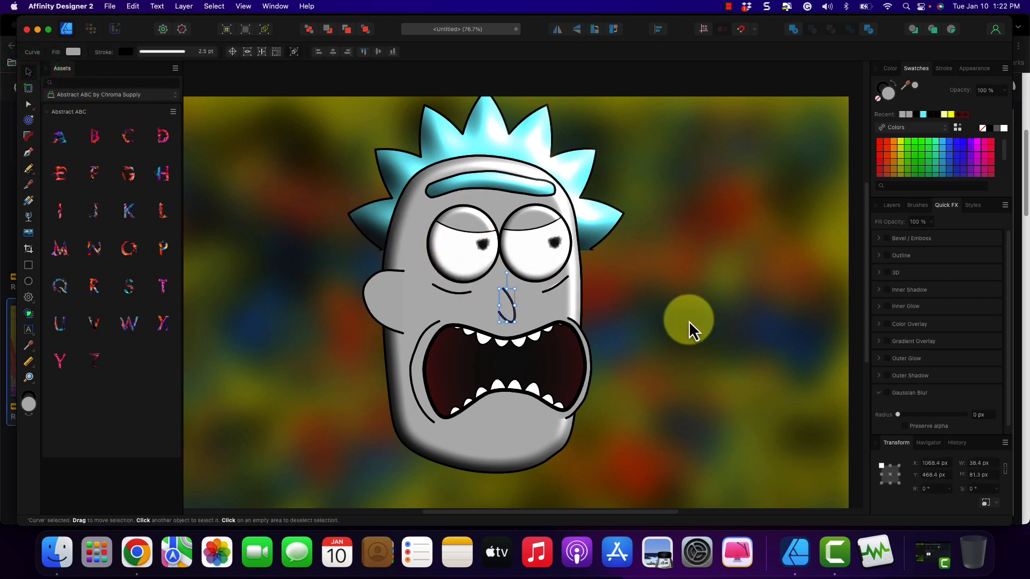
pyautogui.click(883, 275)
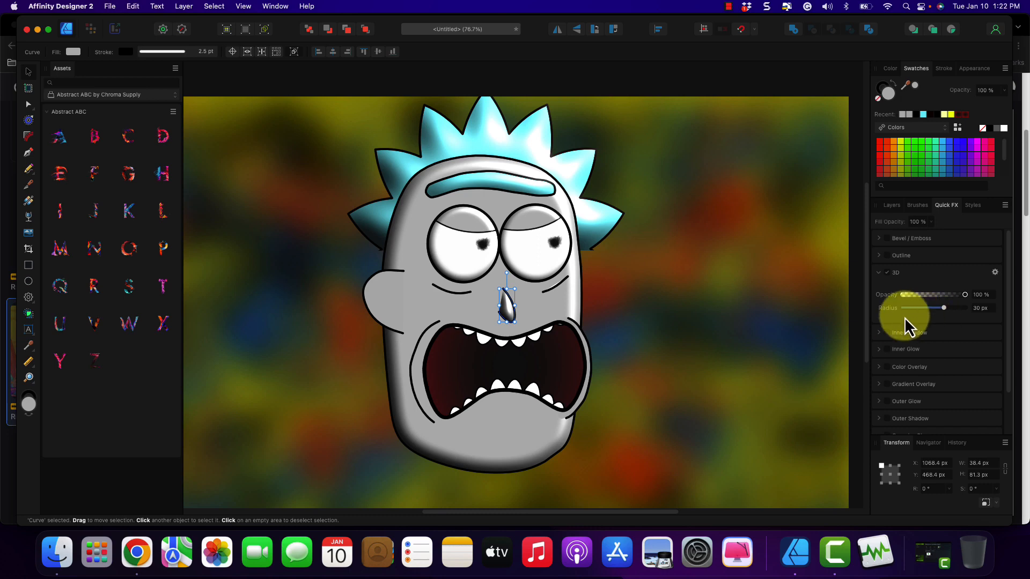
pyautogui.moveTo(945, 309); pyautogui.dragTo(929, 310)
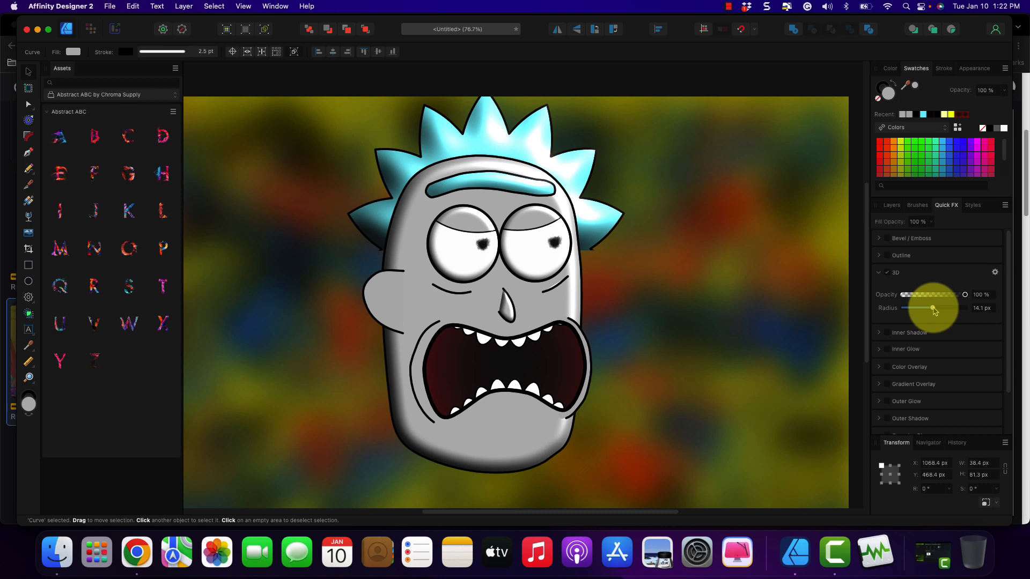
pyautogui.click(622, 345)
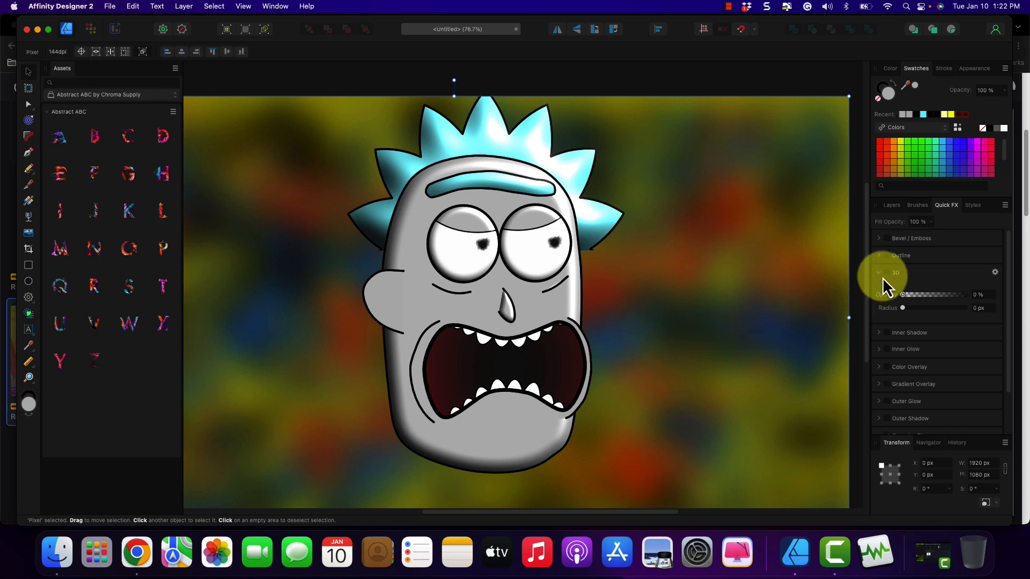
pyautogui.click(504, 314)
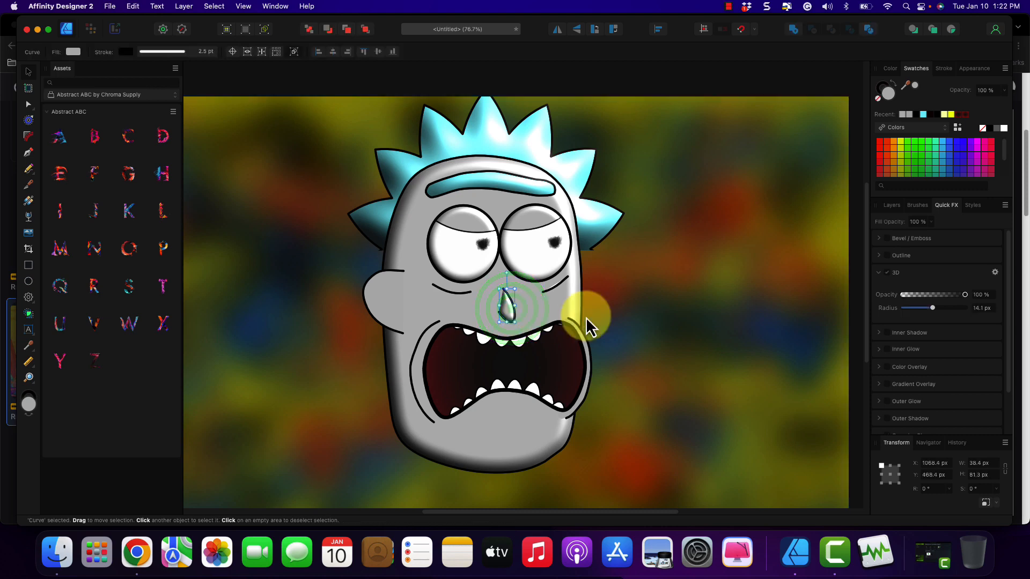
pyautogui.click(889, 273)
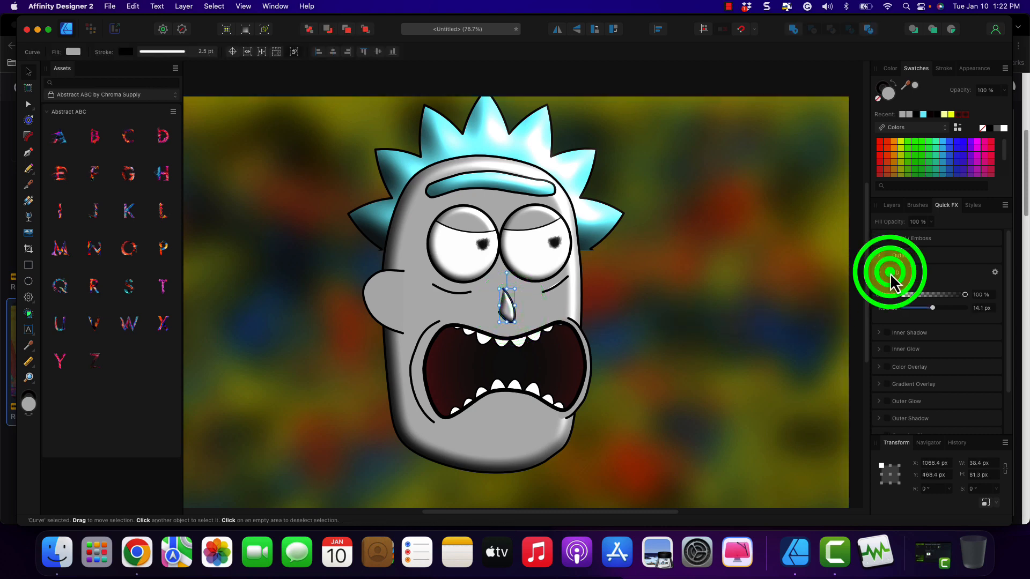
pyautogui.click(807, 358)
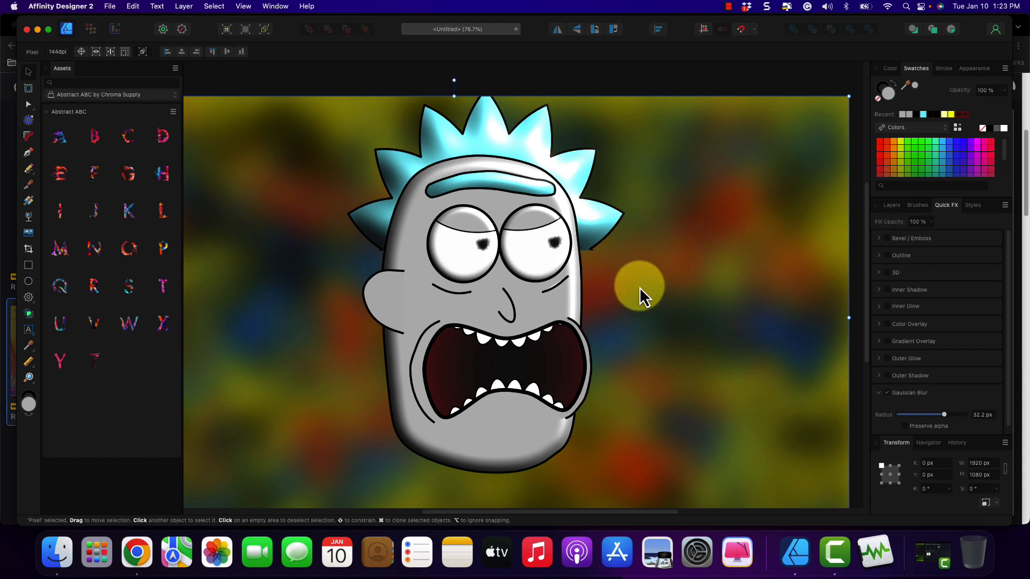
pyautogui.scroll(3, 589, 300)
pyautogui.scroll(-5, 589, 300)
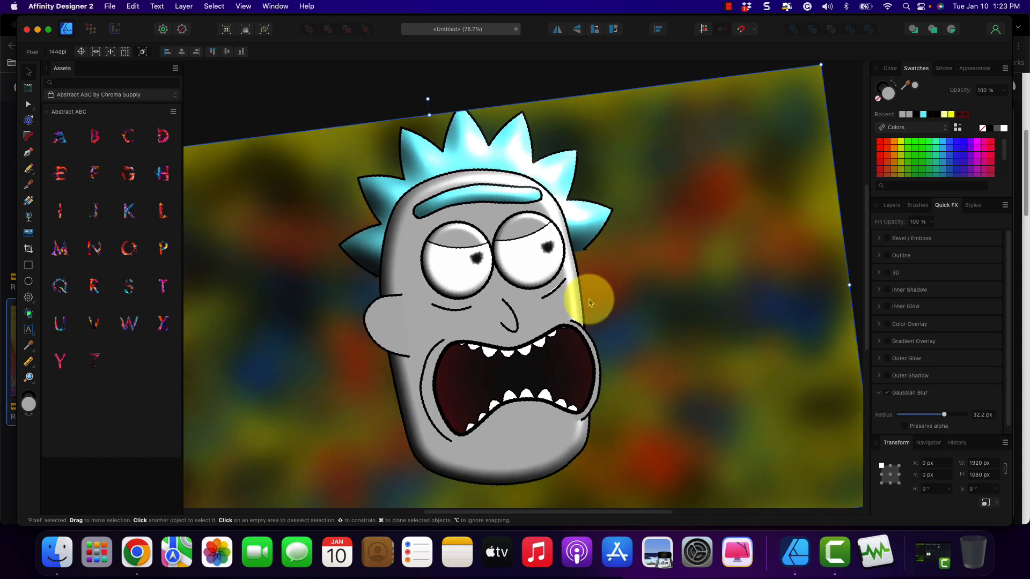
pyautogui.scroll(5, 589, 302)
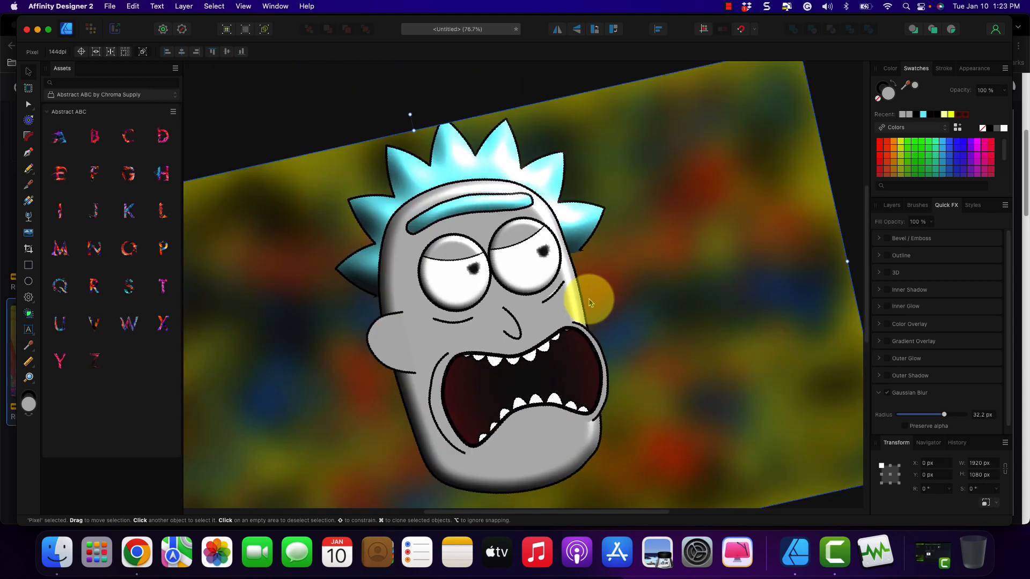
pyautogui.scroll(-2, 591, 302)
pyautogui.scroll(-3, 592, 310)
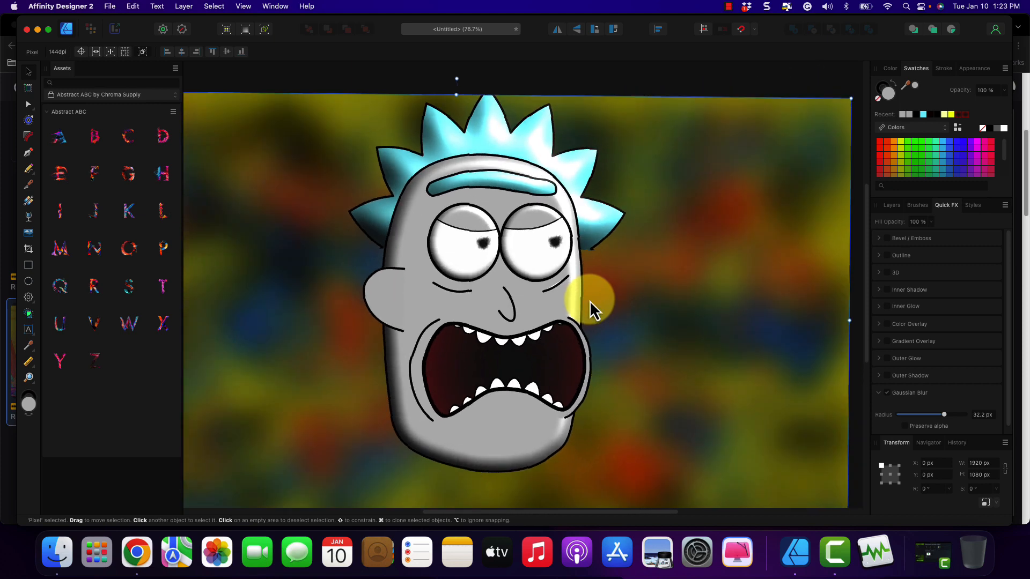
pyautogui.scroll(-4, 590, 302)
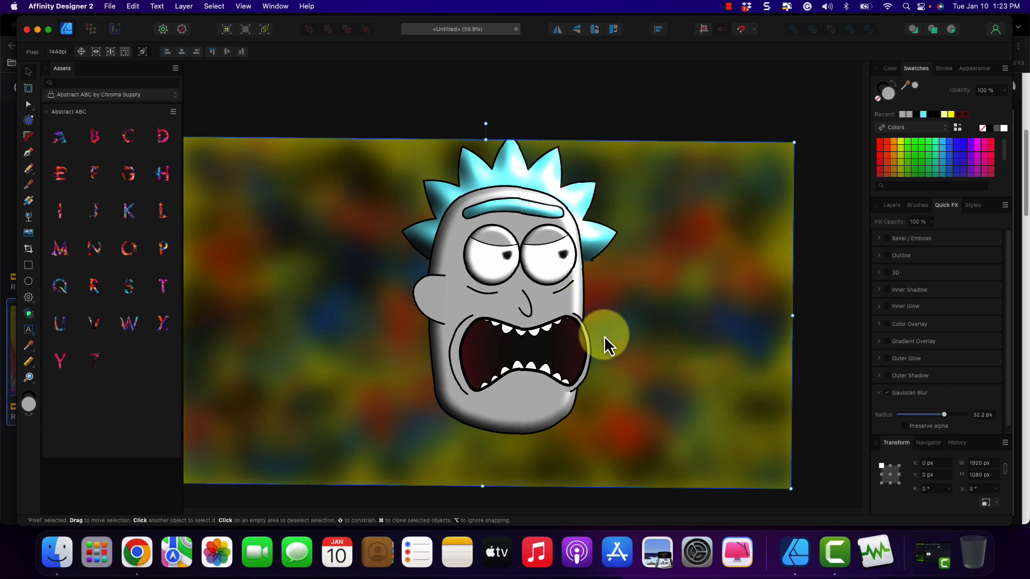
pyautogui.scroll(-3, 605, 336)
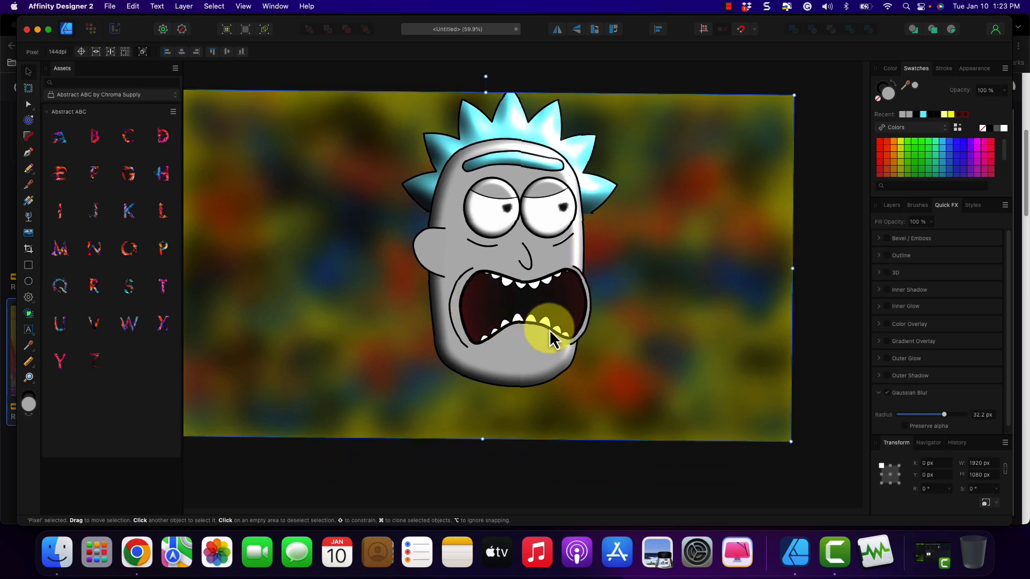
# Try to remove the blurred colour texture from the yellow background rectangle, and undo the removal.
pyautogui.rightClick(613, 322)
pyautogui.click(639, 326)
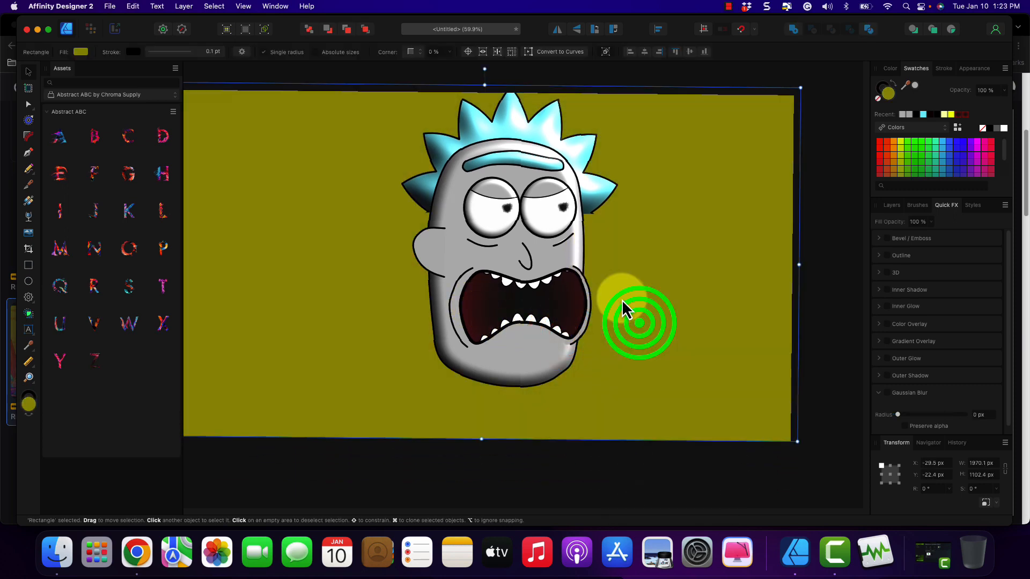
pyautogui.press('super+z')
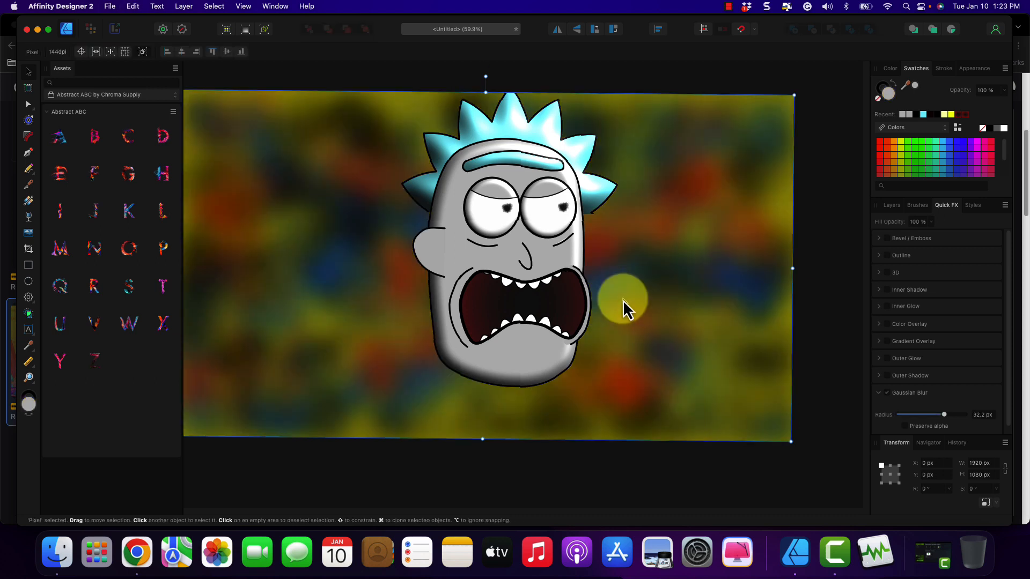
pyautogui.click(623, 319)
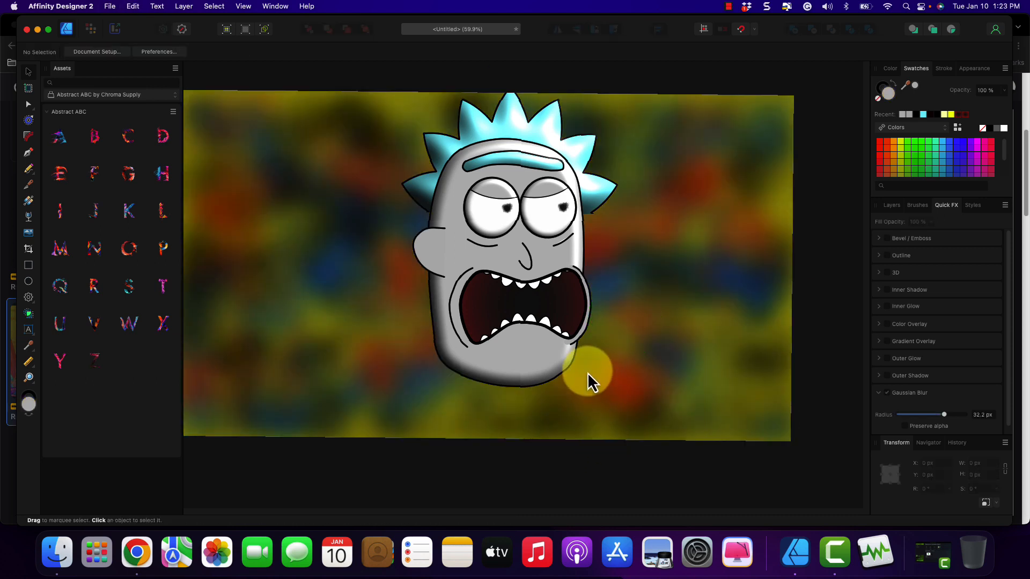
pyautogui.click(558, 398)
pyautogui.click(587, 447)
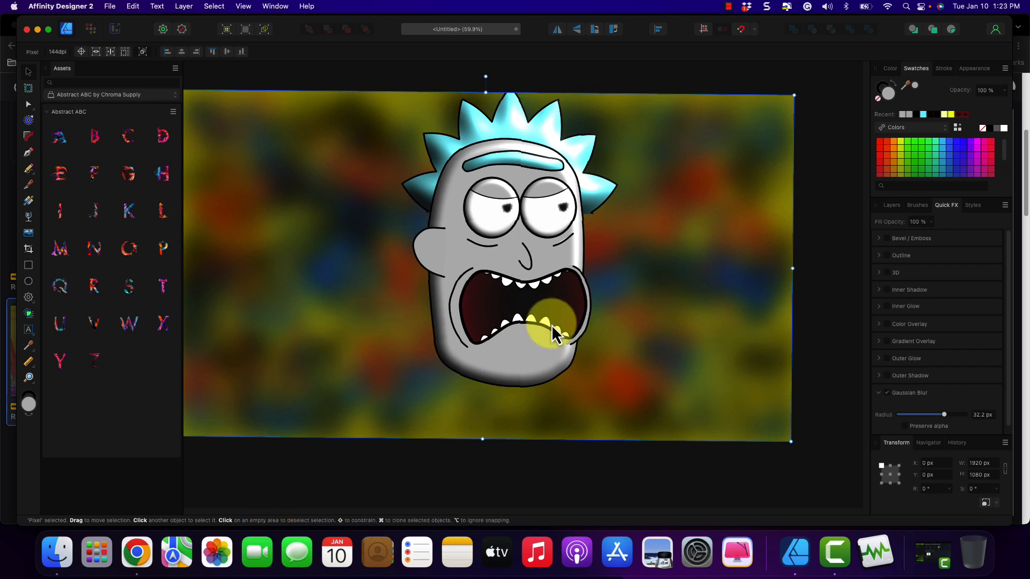
# Find the hair's Cog layer in the layer stack, select only that layer and expand it.
pyautogui.click(890, 206)
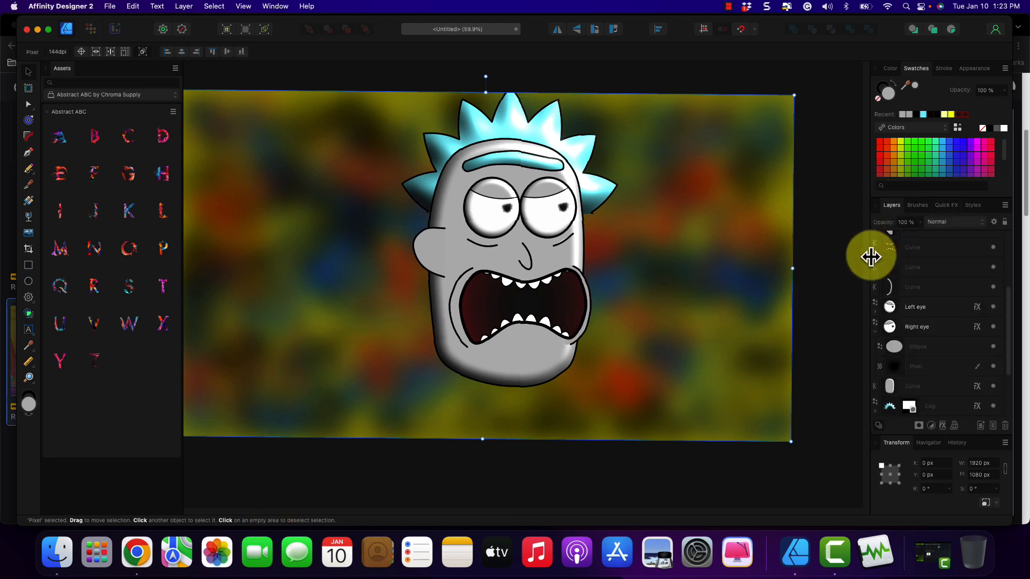
pyautogui.scroll(-3, 896, 383)
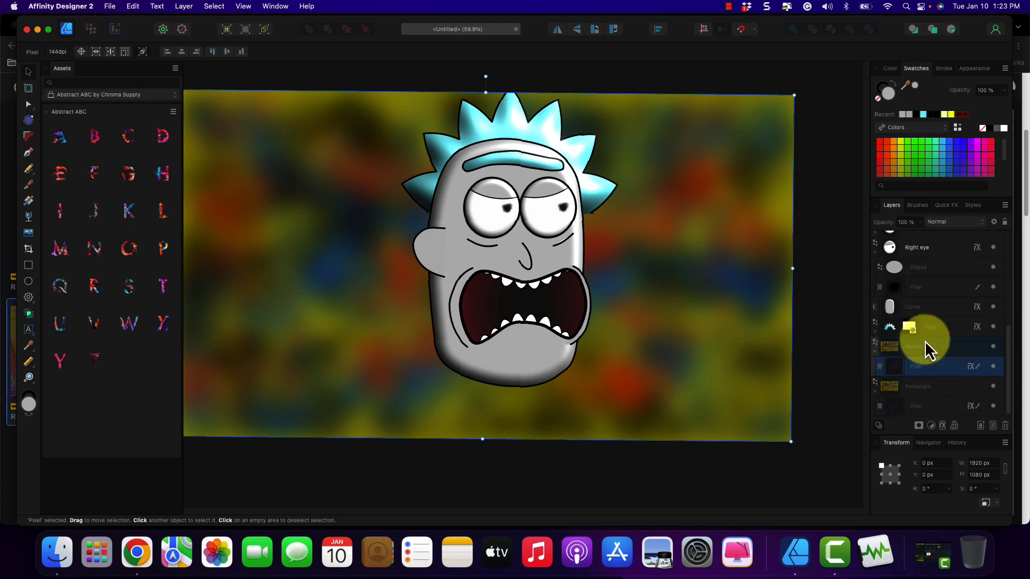
pyautogui.press('super+a')
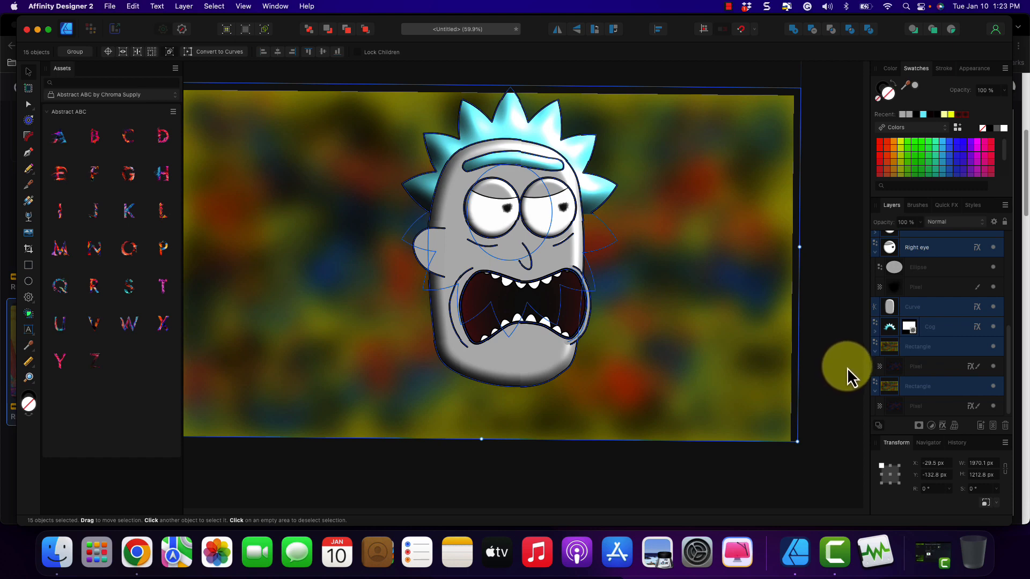
pyautogui.scroll(5, 903, 382)
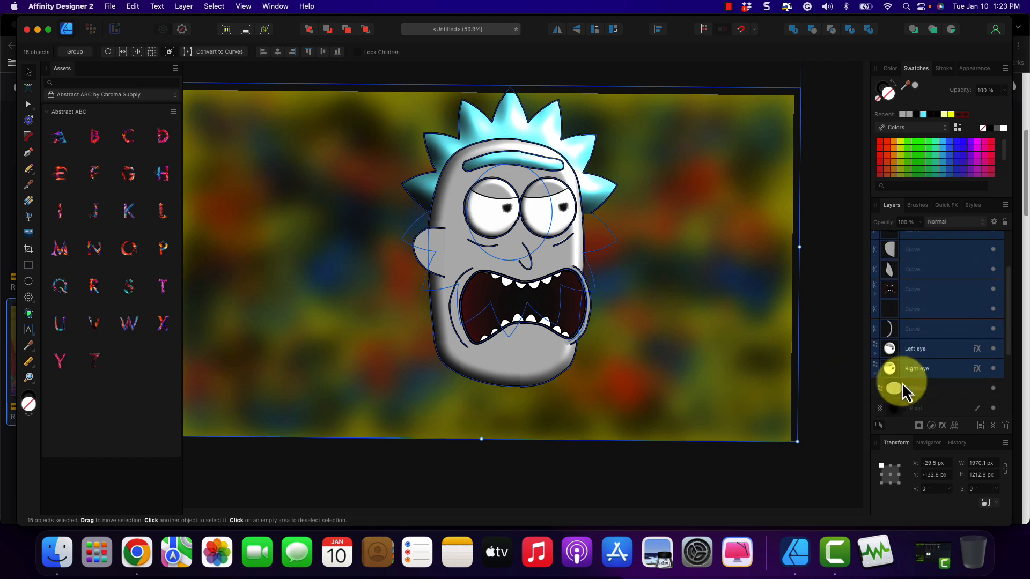
pyautogui.scroll(-5, 902, 382)
pyautogui.rightClick(903, 380)
pyautogui.click(897, 332)
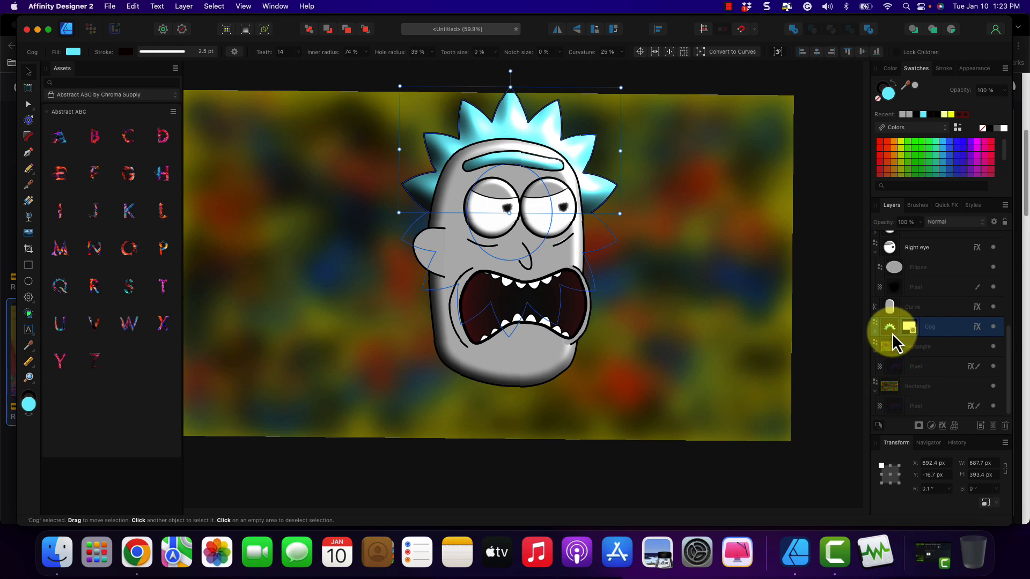
pyautogui.click(876, 333)
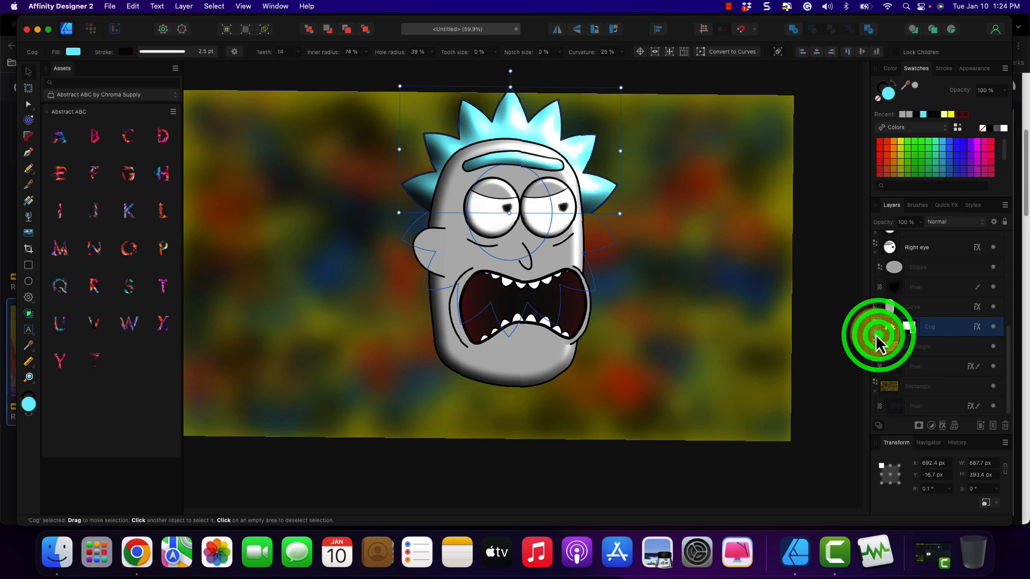
pyautogui.click(892, 342)
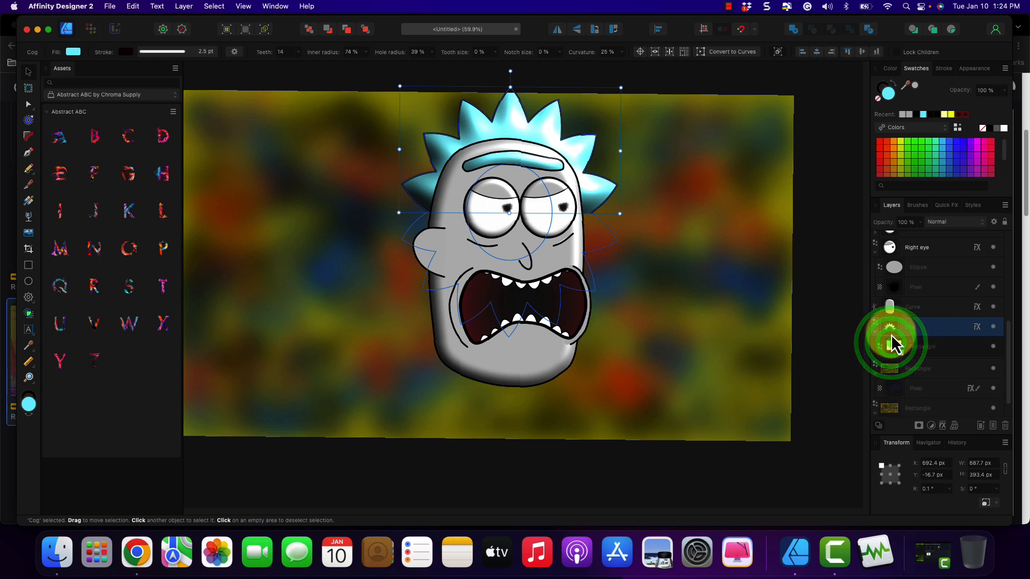
# Set the radius of the hair's 3D layer effect to 26.9 px.
pyautogui.click(946, 207)
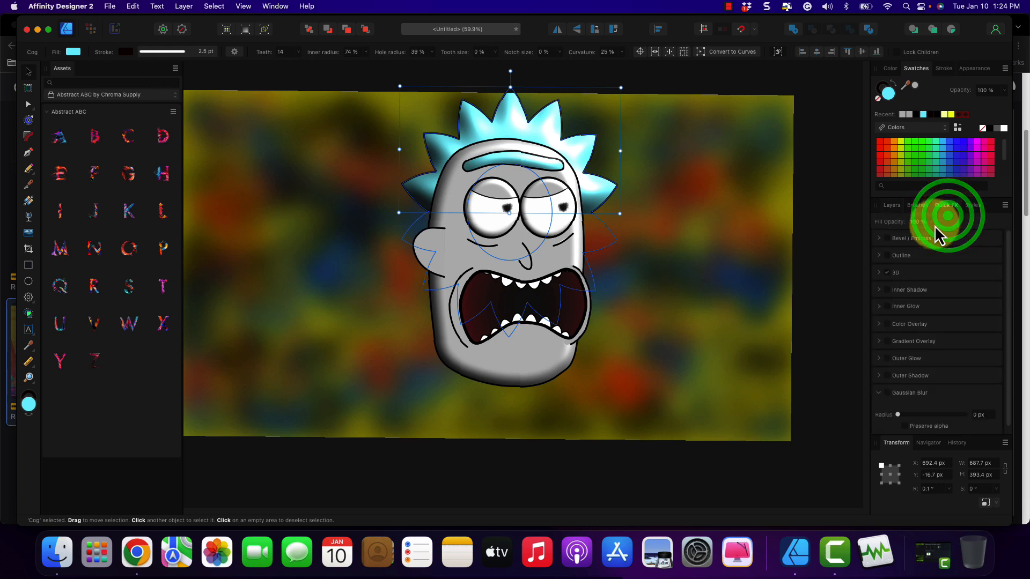
pyautogui.click(886, 276)
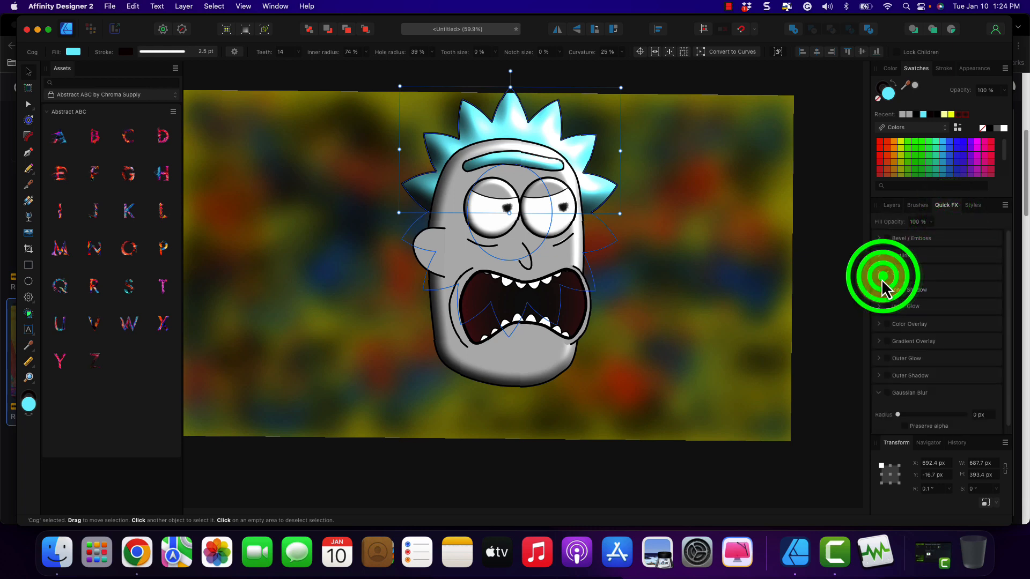
pyautogui.click(880, 275)
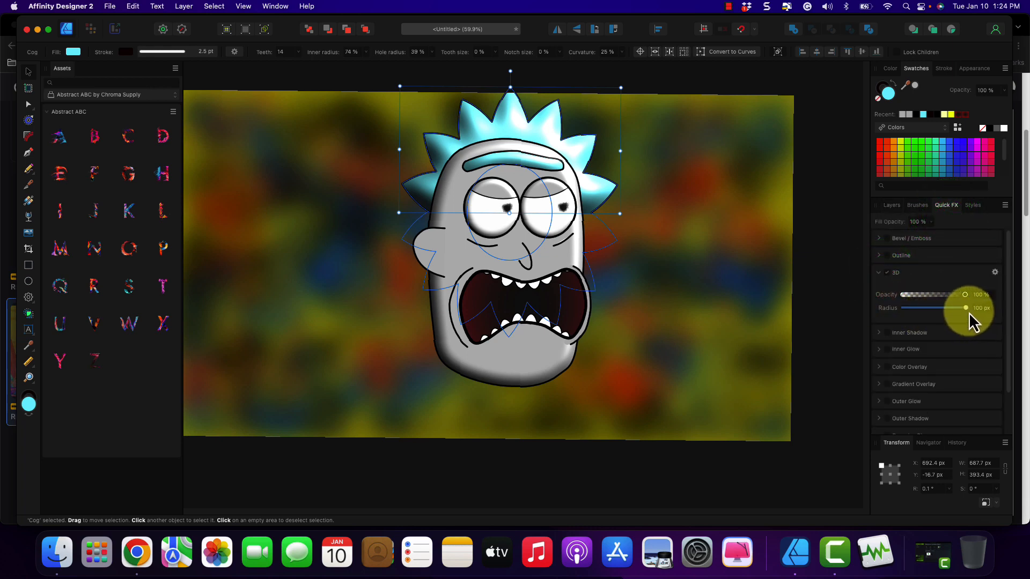
pyautogui.moveTo(966, 311); pyautogui.dragTo(943, 311)
# Try adjusting the 3D effect radius on the light-blue unibrow, return it to 100 px and deselect the unibrow.
pyautogui.click(529, 181)
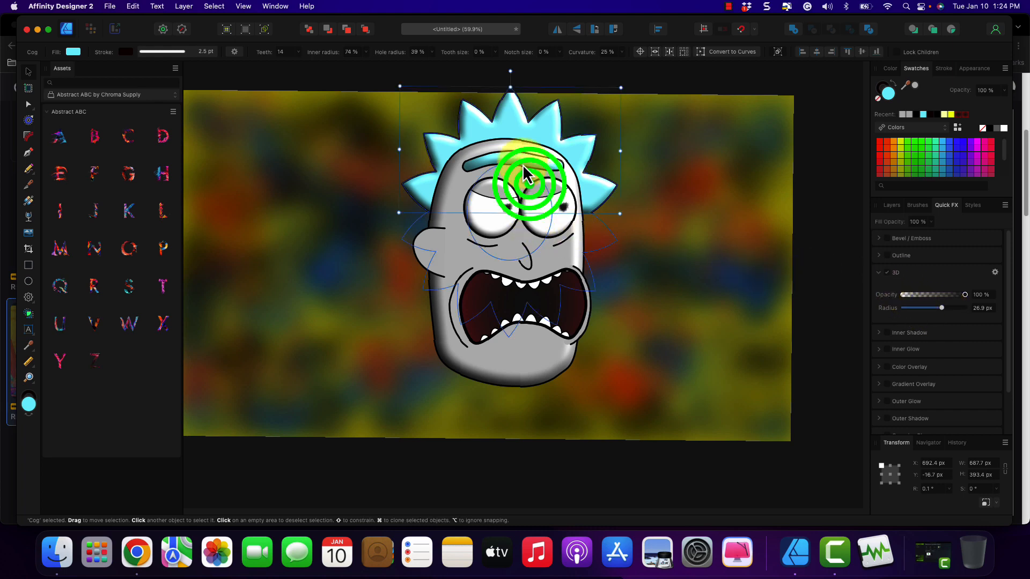
pyautogui.click(525, 161)
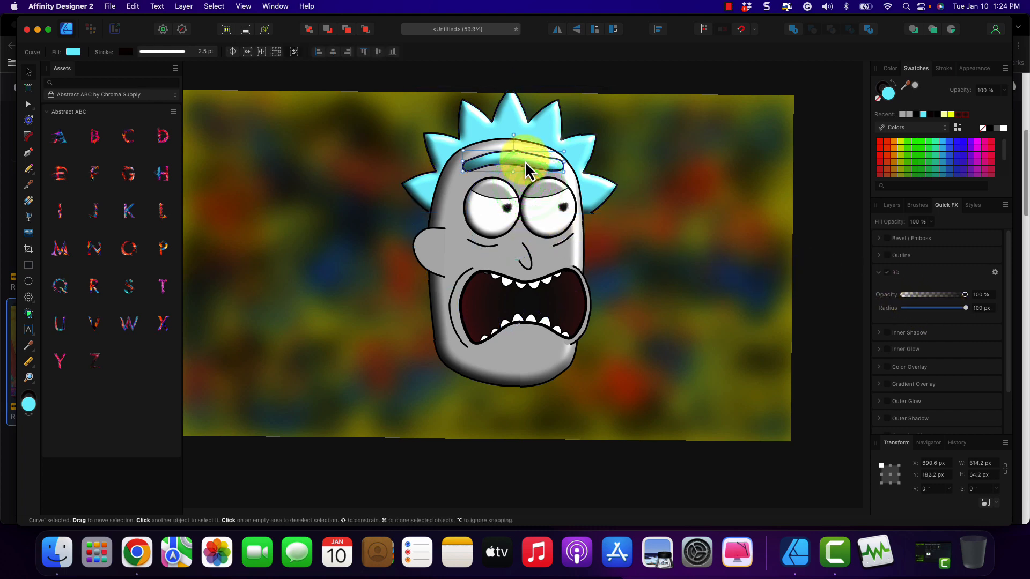
pyautogui.click(965, 310)
pyautogui.moveTo(965, 311)
pyautogui.mouseDown()
pyautogui.moveTo(925, 311)
pyautogui.moveTo(970, 309)
pyautogui.mouseUp()
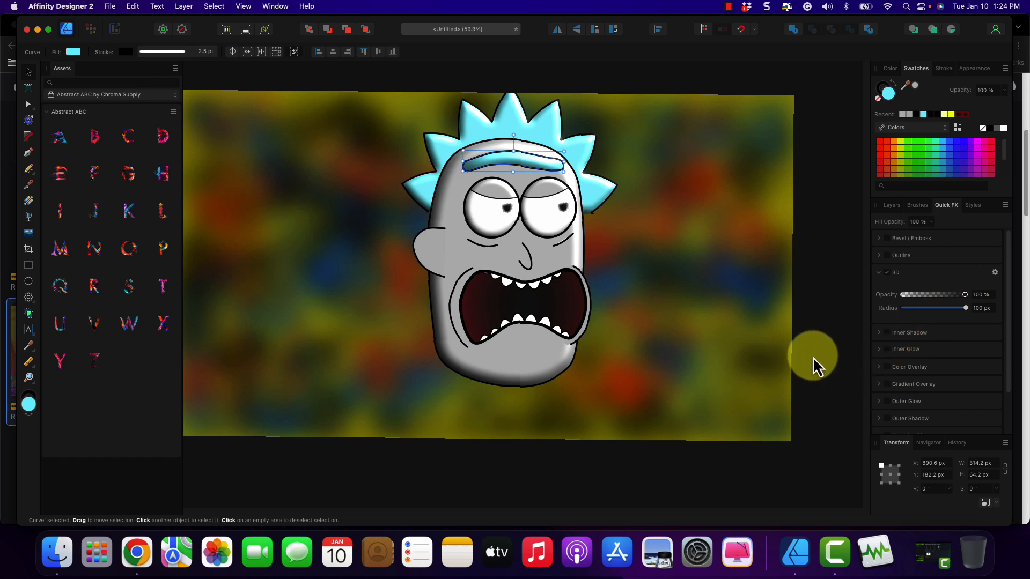
pyautogui.click(807, 327)
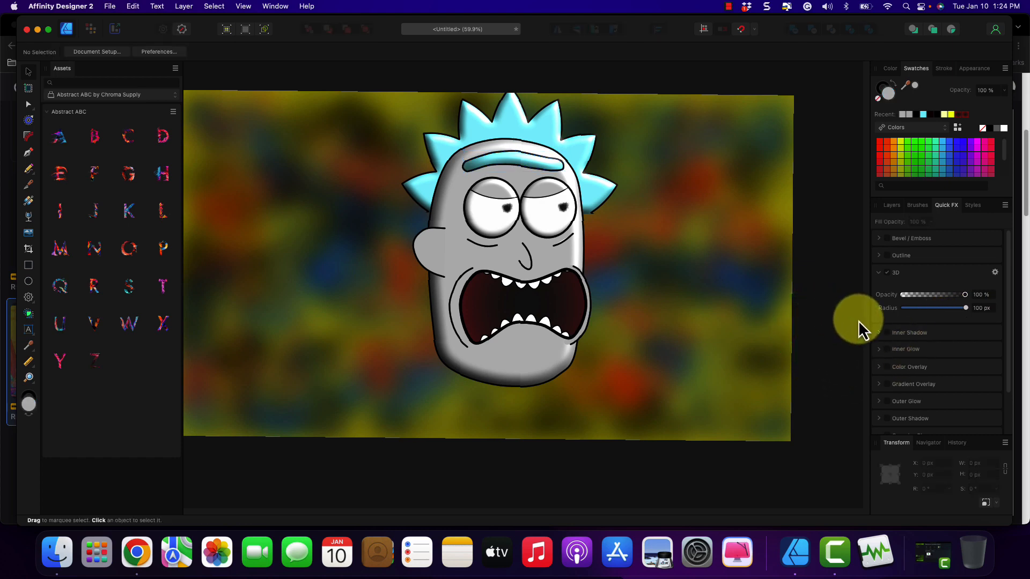